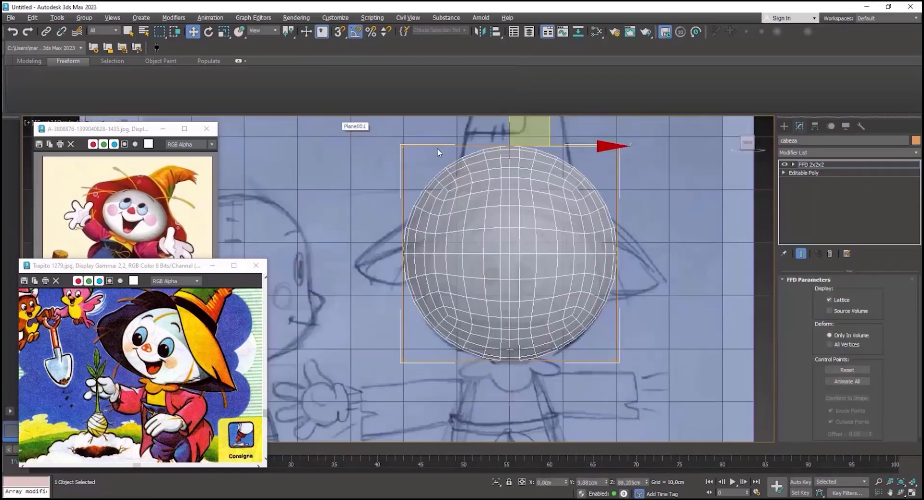
Step: Convert the lattice-deformed head into an Editable Poly, collapsing both of its FFD modifiers
scroll(419, 344, down, 5)
scroll(418, 344, up, 6)
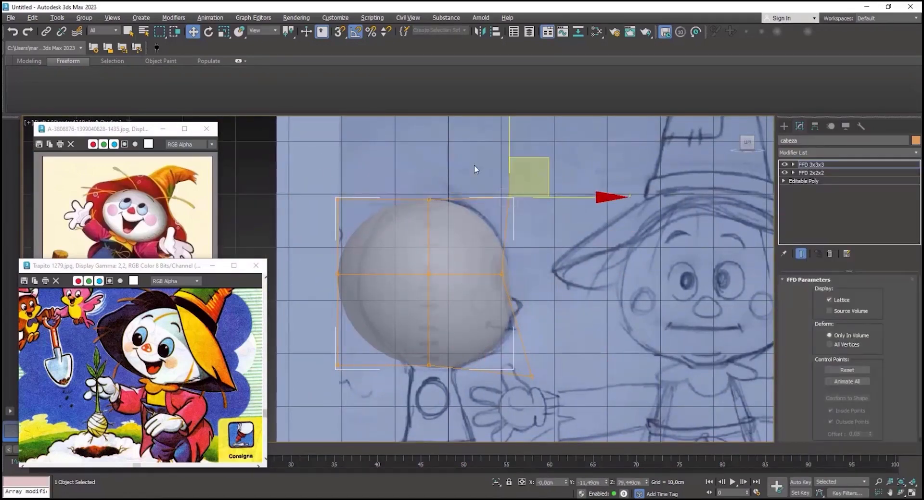
key(f)
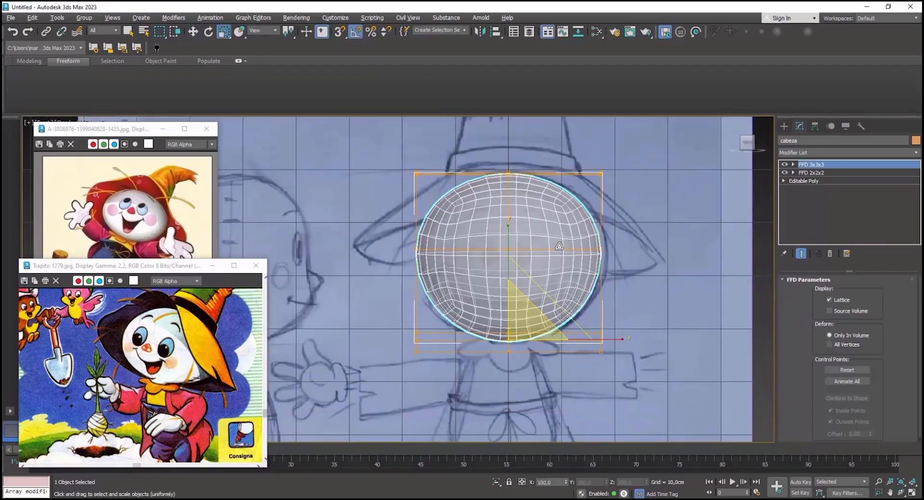
right_click(554, 243)
click(683, 372)
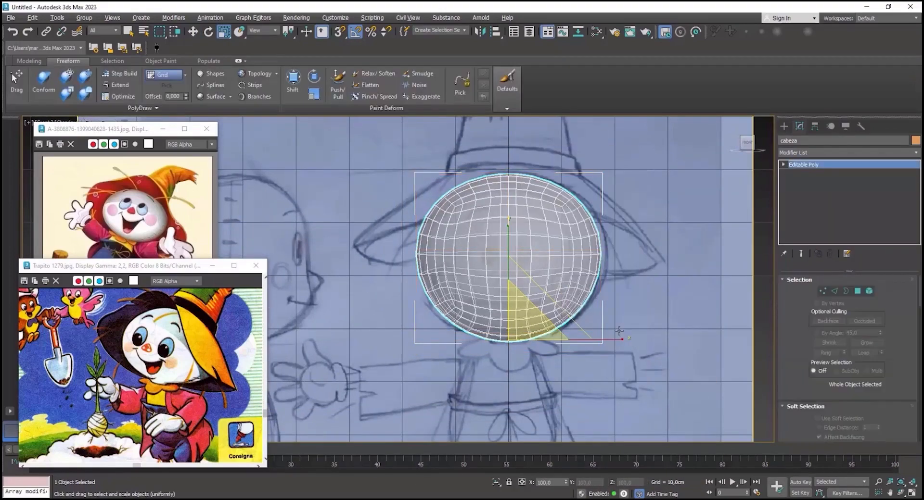
Step: Reshape the head with the Shift brush so its profile follows the side-view sketch
scroll(559, 170, up, 2)
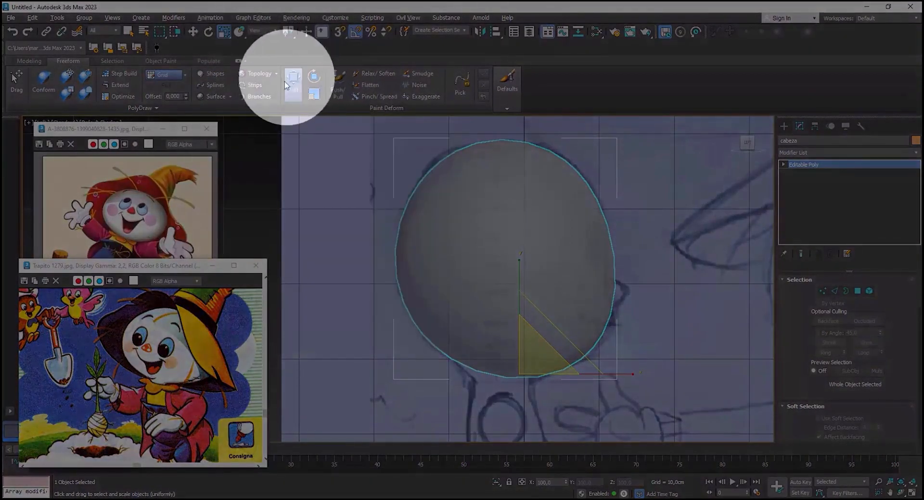
click(294, 82)
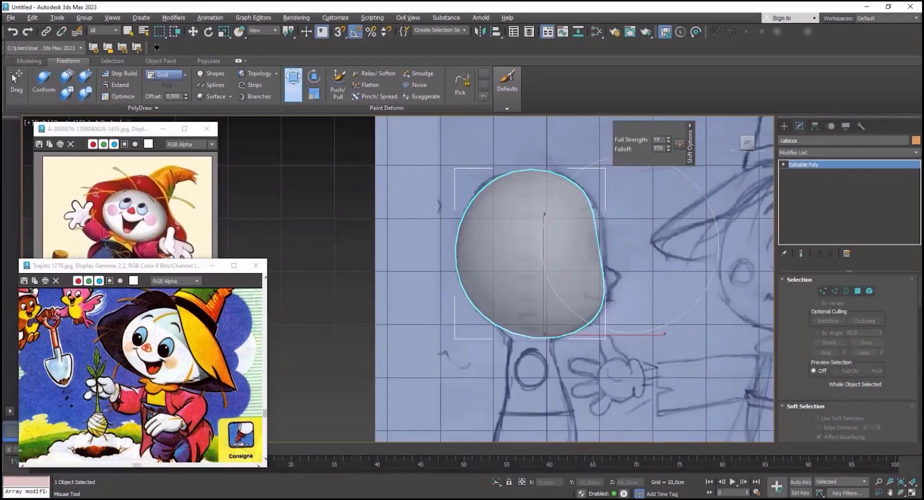
scroll(559, 328, up, 8)
scroll(494, 222, down, 10)
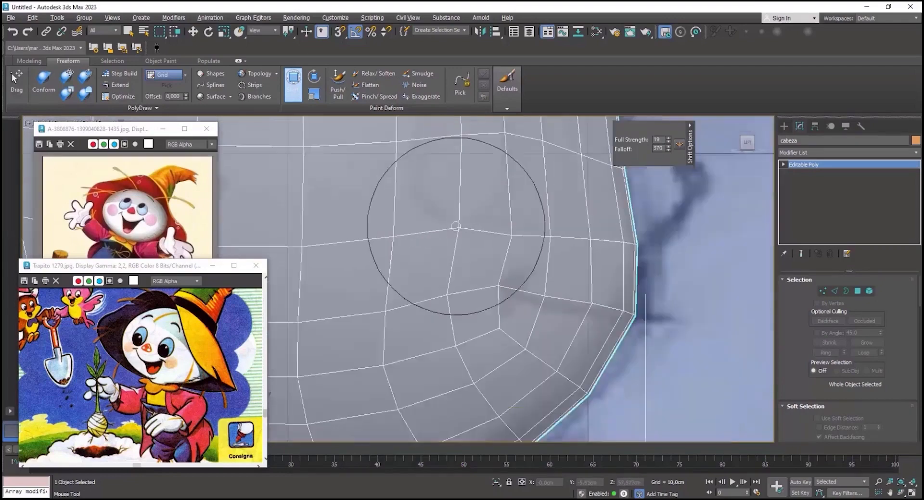
right_click(614, 313)
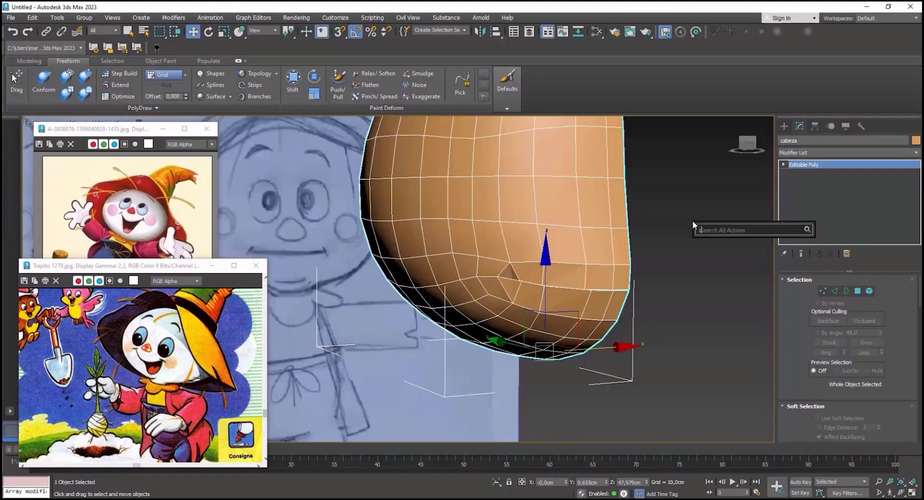
Step: Add a Symmetry modifier to the head, mirrored on the X axis with Flip enabled
text(xsymm)
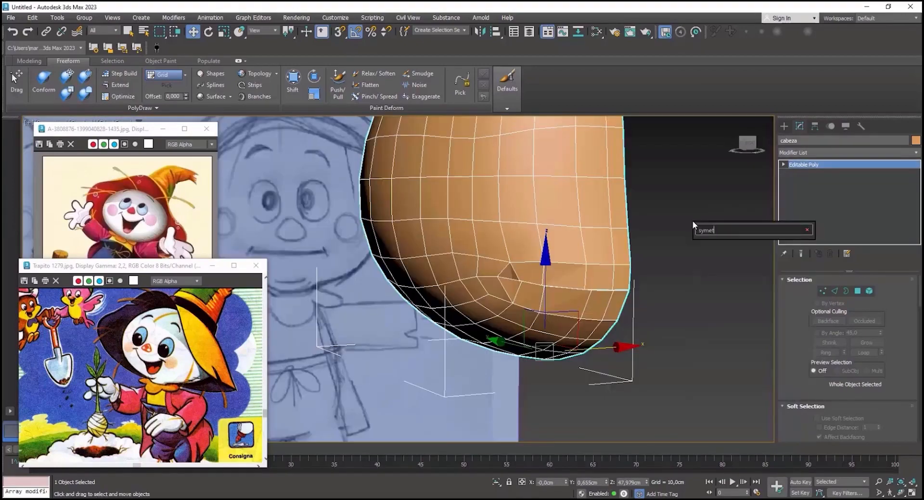
click(726, 274)
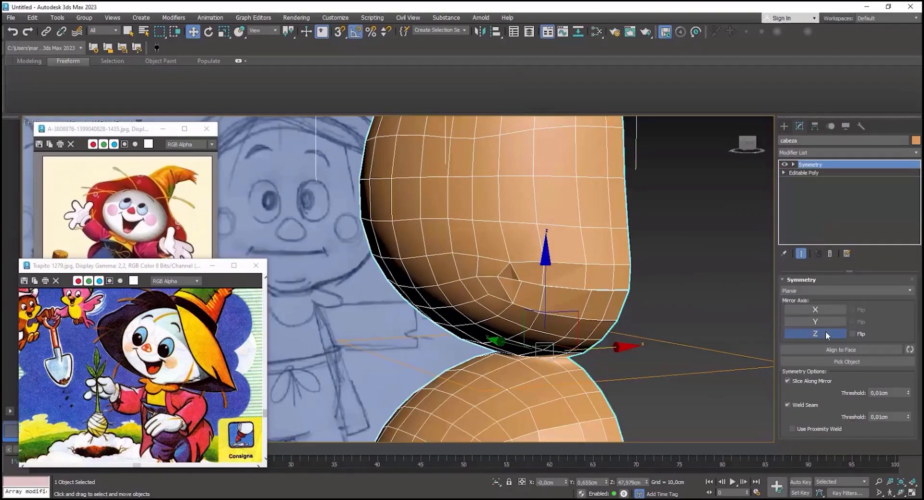
click(840, 310)
click(852, 310)
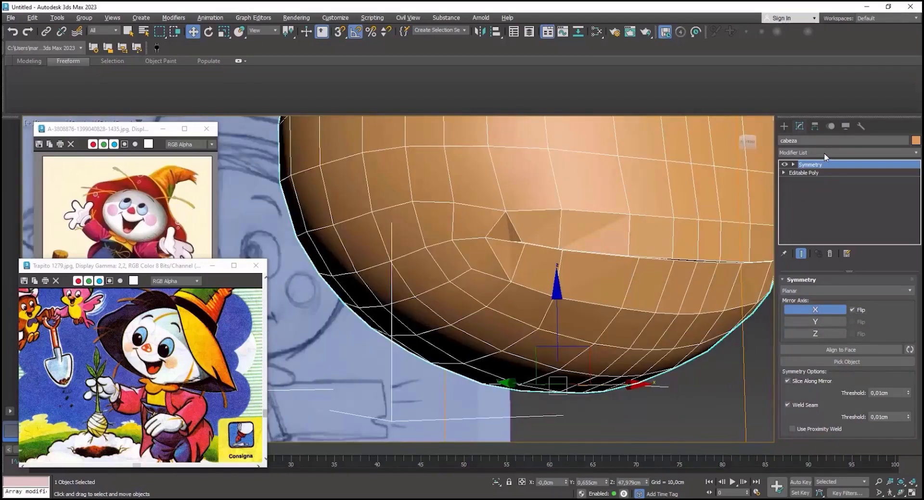
Step: Add a TurboSmooth modifier above the head's Symmetry modifier
click(851, 156)
key(x)
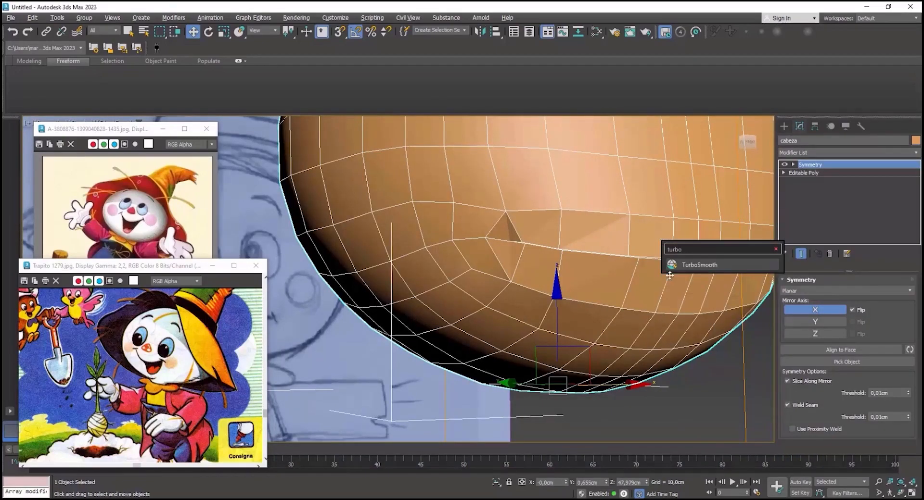
key(Return)
Step: Adjust the edge at the mouth slit on the Editable Poly level and preview the smoothed head without wireframe edges
scroll(436, 236, up, 10)
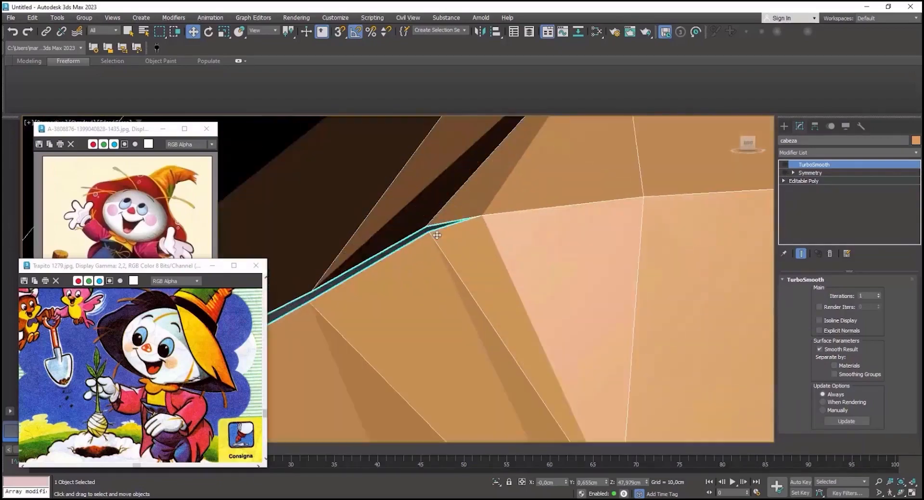
click(804, 180)
scroll(436, 235, down, 5)
alt+middle_drag(443, 231, 624, 283)
key(2)
drag(624, 283, 634, 283)
alt+middle_drag(634, 283, 594, 282)
click(813, 165)
scroll(637, 222, down, 6)
key(F4)
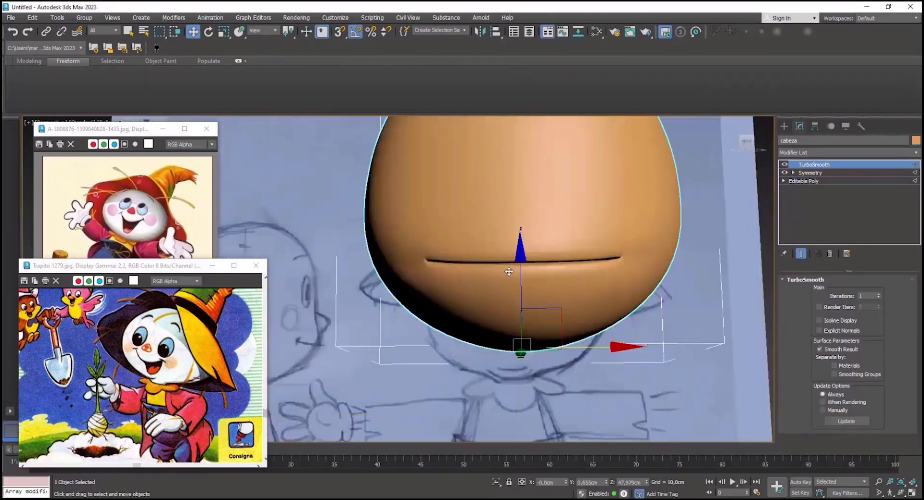
Step: Select the vertices at the mouth corner on the Editable Poly level and enable soft selection with an adjusted falloff
key(F4)
click(804, 181)
key(2)
key(F4)
key(1)
click(423, 250)
click(817, 418)
drag(871, 432, 866, 465)
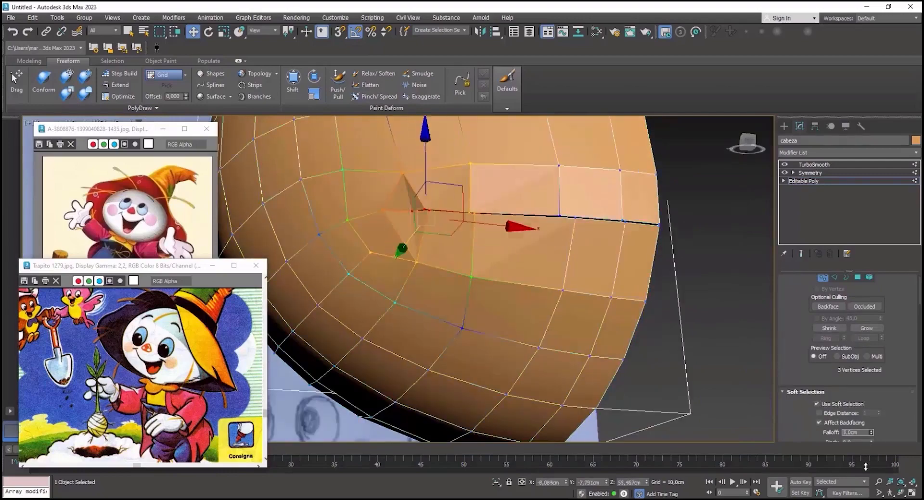
Step: Refine the mouth corner with a soft selection falloff of 3,792 cm, and turn soft selection off
alt+middle_drag(462, 231, 462, 327)
click(438, 179)
drag(872, 433, 869, 434)
scroll(433, 215, up, 3)
click(817, 404)
Step: Reposition individual vertices along the mouth slit near its corner and check the smoothed mouth
click(313, 192)
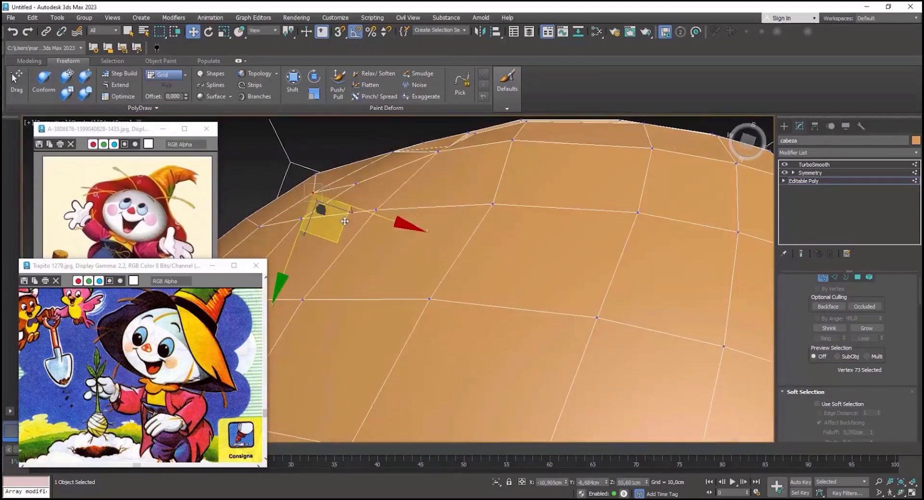
alt+middle_drag(428, 153, 414, 193)
click(429, 206)
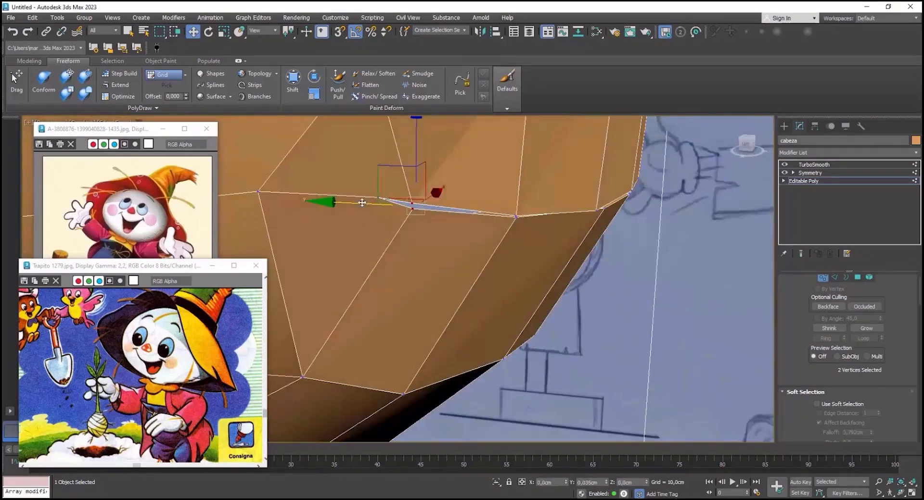
click(814, 165)
key(F4)
scroll(464, 241, down, 5)
middle_drag(465, 250, 532, 233)
click(688, 270)
click(435, 209)
Step: Delete the head polygons over the sketched eye in the front view to open an eye hole
click(804, 181)
key(1)
key(F4)
scroll(517, 236, up, 4)
key(f)
key(alt+x)
key(4)
key(alt+x)
click(488, 231)
ctrl+click(515, 257)
key(Delete)
Step: Move the vertices around the eye hole so it becomes an oval around the sketched eye
key(1)
key(alt+x)
click(553, 260)
drag(597, 262, 601, 261)
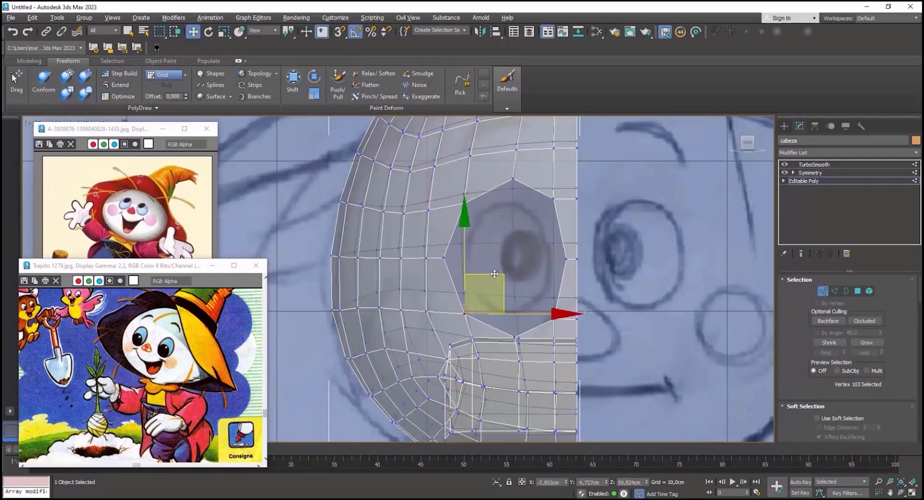
right_click(587, 240)
click(567, 234)
Step: Create a sphere of about 2,85 cm radius inside the eye hole in the front view
click(784, 126)
click(819, 202)
key(f)
drag(508, 262, 548, 274)
key(w)
click(799, 126)
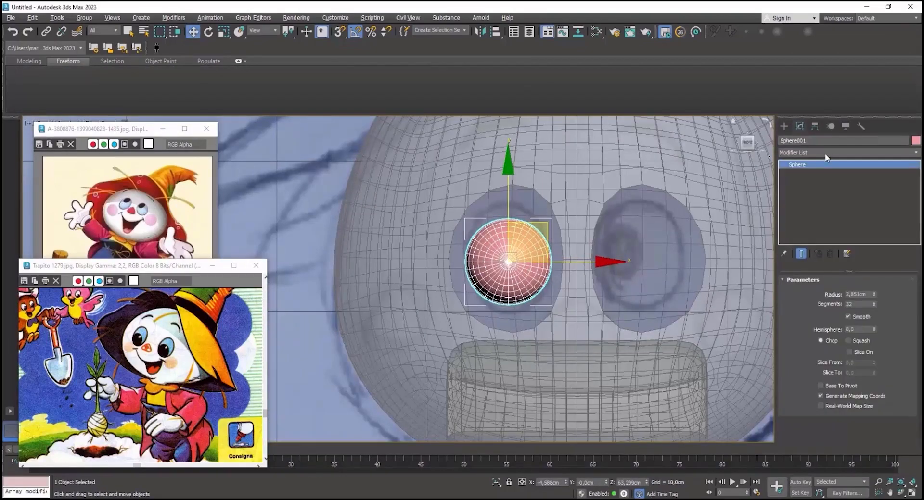
Step: Apply an FFD 3x3x3 modifier to the sphere and scale it taller and thinner in depth into an oval eye
key(alt+w)
key(alt+w)
key(r)
click(826, 153)
drag(508, 207, 508, 185)
key(alt+w)
key(alt+w)
click(793, 165)
click(819, 173)
drag(578, 278, 555, 276)
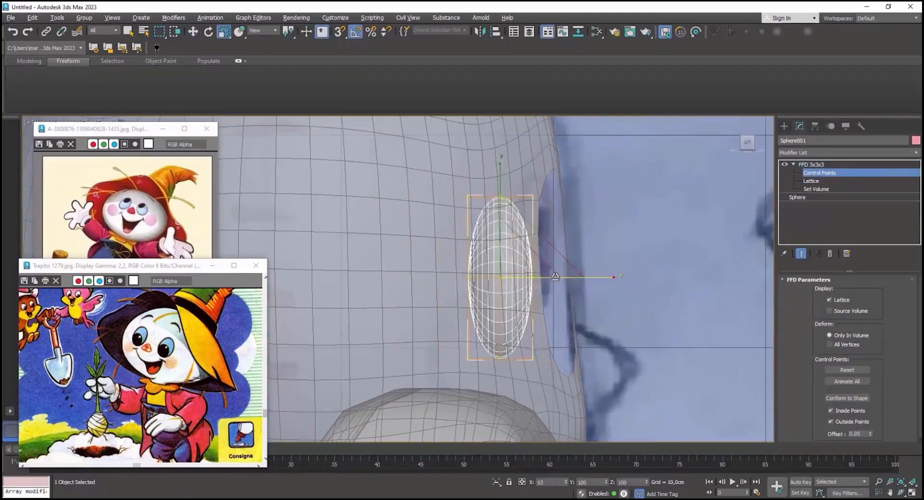
Step: Move the flattened eye forward in the side view toward the opening in the face
key(w)
key(alt+w)
key(alt+w)
alt+middle_drag(529, 270, 428, 267)
key(alt+w)
key(alt+w)
click(811, 164)
drag(553, 272, 622, 272)
scroll(420, 262, down, 2)
Step: Prepare the Shift brush on the head's Editable Poly level and reshape the surface around the eye opening
click(420, 262)
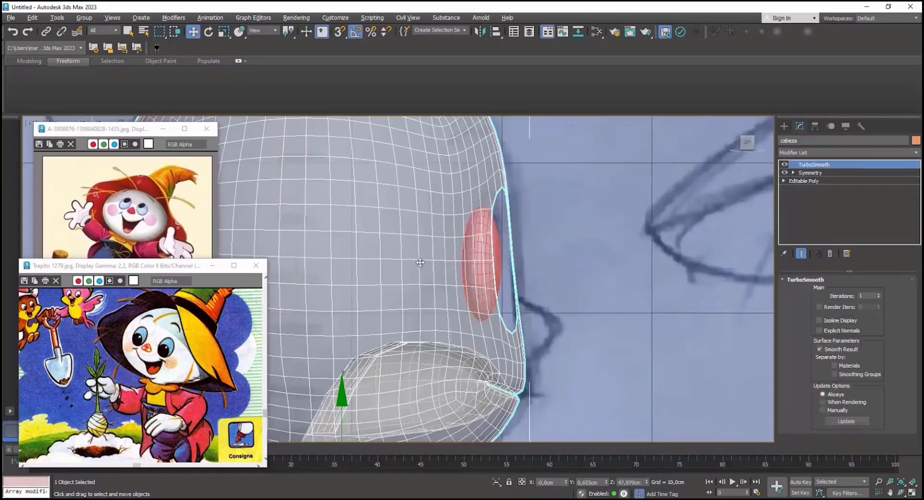
click(803, 181)
click(293, 81)
scroll(473, 226, down, 2)
click(800, 253)
key(alt+x)
middle_drag(519, 236, 546, 265)
scroll(501, 282, up, 5)
scroll(506, 251, up, 3)
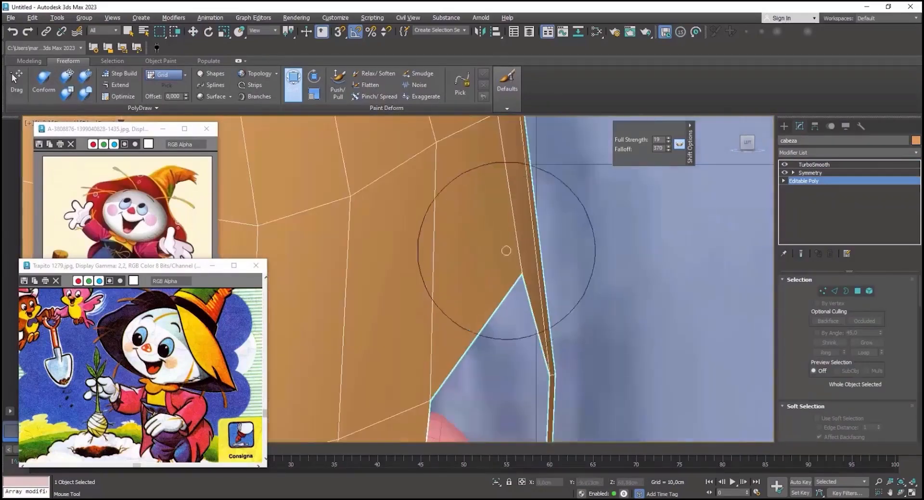
Step: Check the smoothed eye opening in another view and switch off the TurboSmooth display
key(alt+w)
key(alt+w)
click(813, 164)
click(785, 165)
Step: Extend the eye opening's border inward with scaling and moving to form a polygon ring around the eyeball
click(803, 181)
key(3)
click(801, 252)
key(r)
alt+middle_drag(491, 260, 459, 243)
click(544, 207)
key(w)
key(e)
key(w)
click(628, 172)
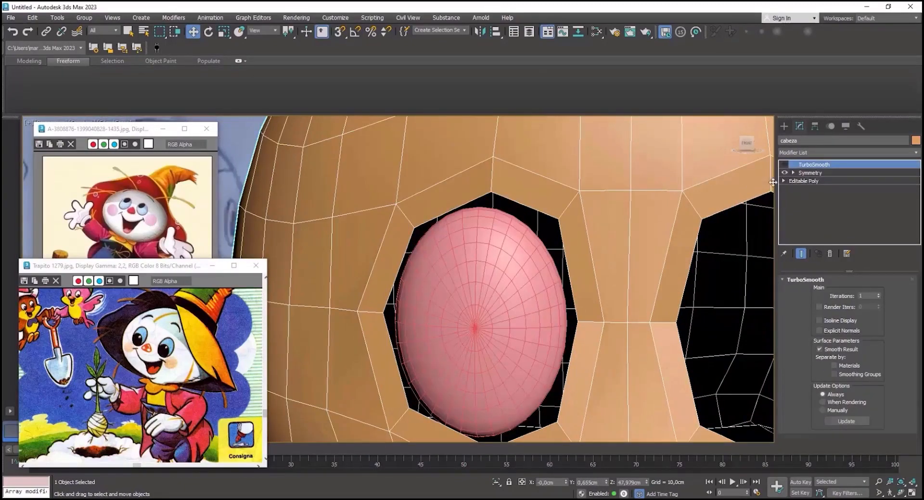
Step: Set PolyDraw on the head's Editable Poly to draw on a surface, with Sphere001 as the target
click(823, 180)
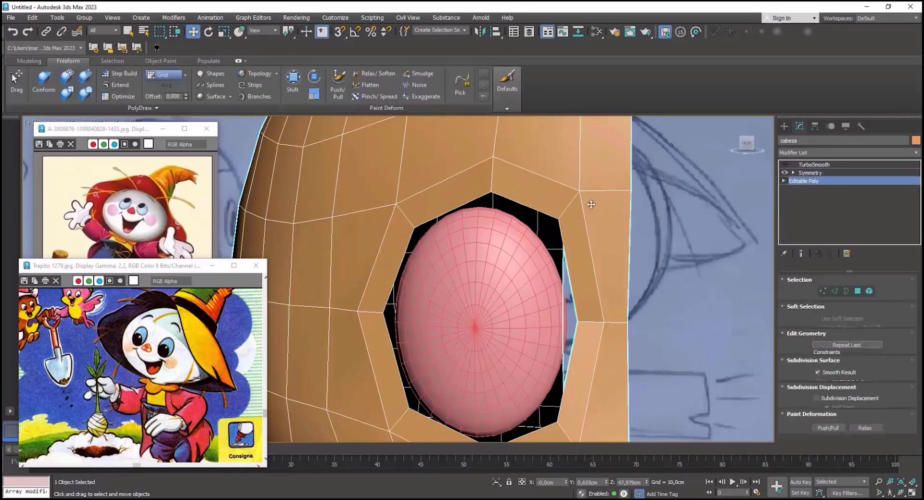
click(185, 73)
click(181, 97)
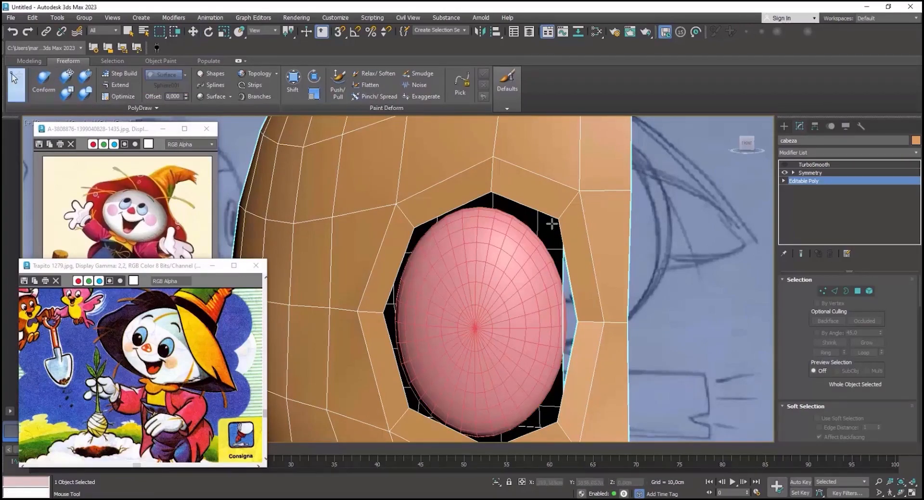
Step: Pull the eye opening's inner vertices onto the eyeball's outline with the PolyDraw Drag tool
scroll(552, 224, up, 4)
drag(518, 256, 502, 275)
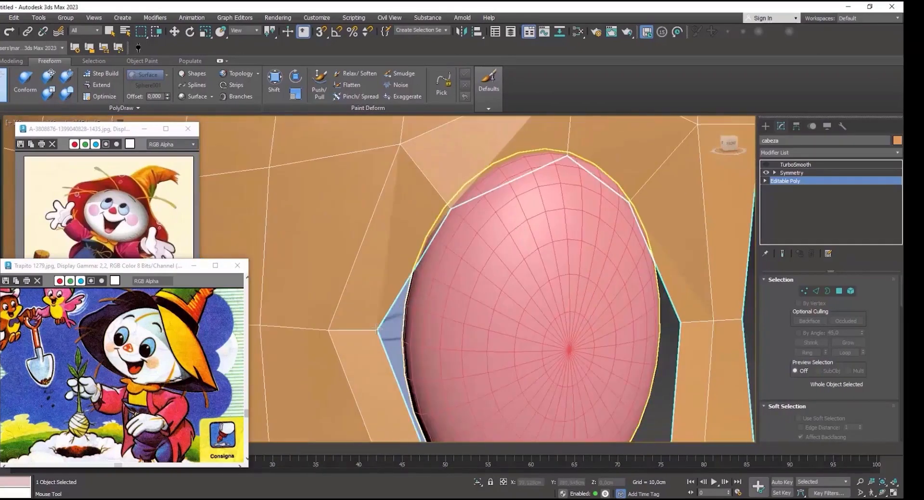
middle_drag(510, 423, 423, 336)
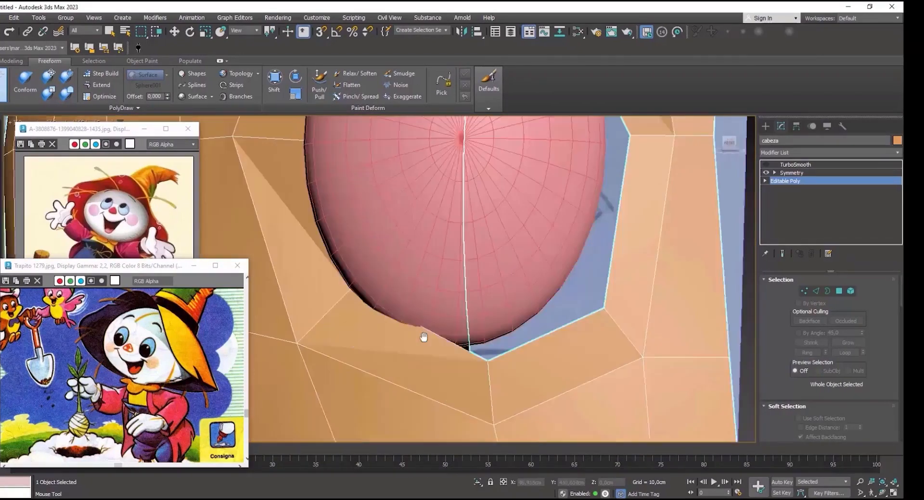
drag(491, 358, 475, 341)
drag(610, 309, 576, 285)
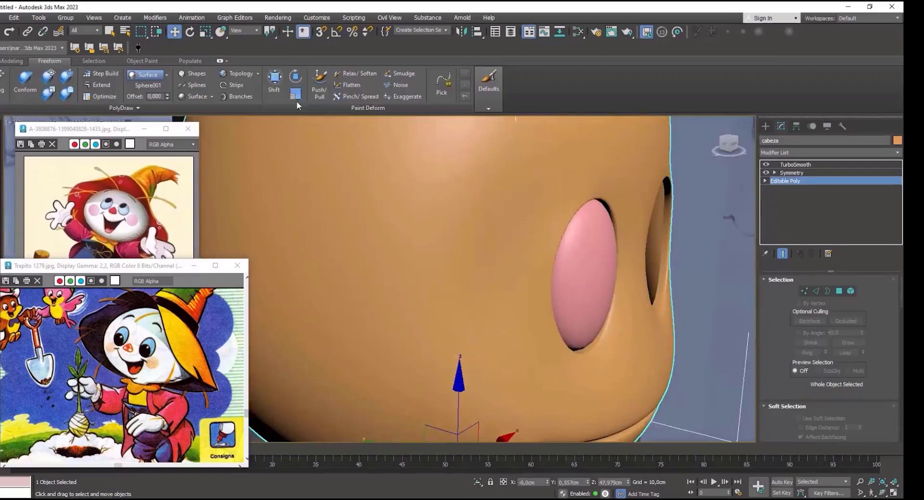
Step: Fine-tune the rim around the eyeball with the Shift brush and single-vertex moves
click(274, 82)
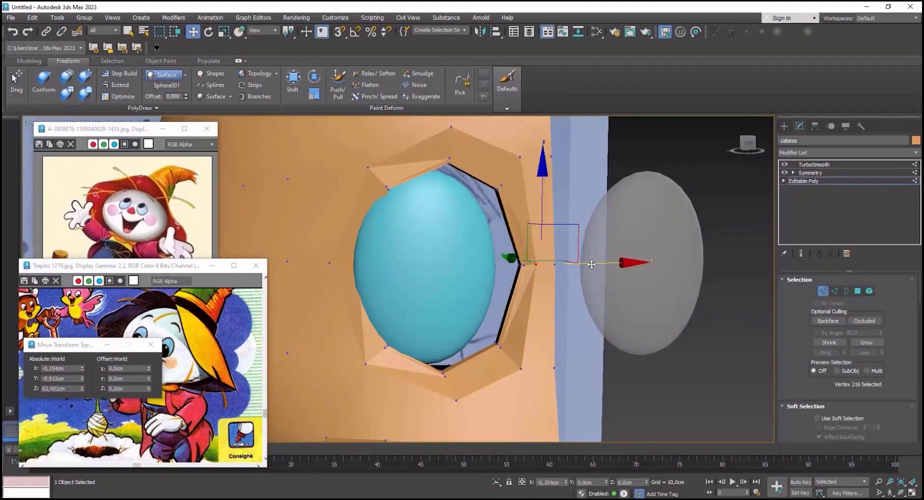
right_click(489, 223)
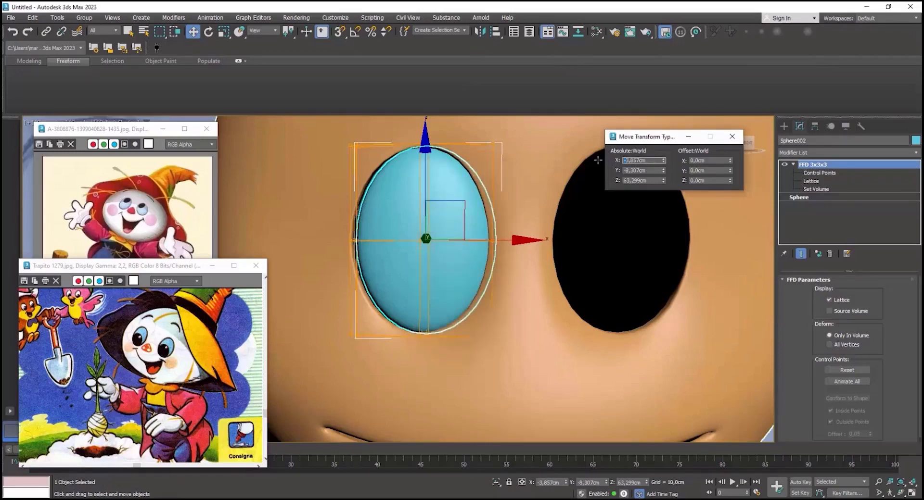
Step: Set the duplicated eye's absolute X position to 3,857 cm to place it in the opposite socket
text(3,857)
key(Return)
scroll(511, 213, down, 6)
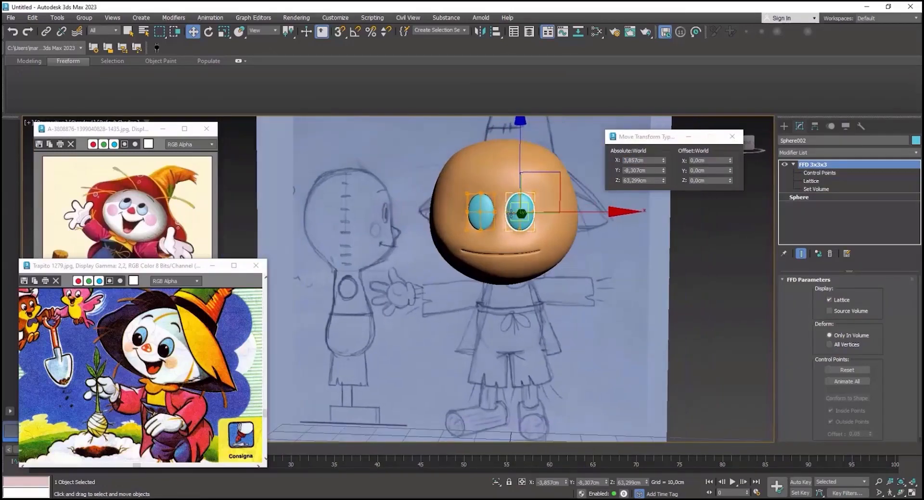
scroll(518, 203, up, 5)
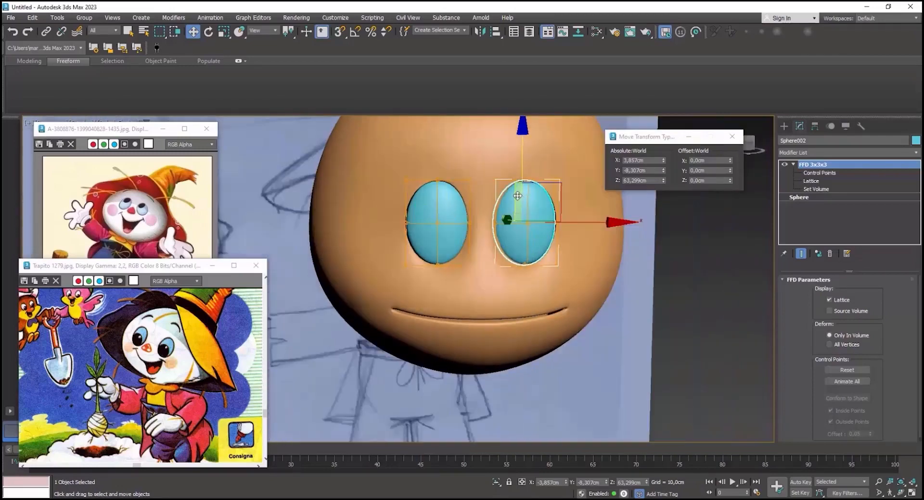
Step: Create a box with 8 segments per direction in front of the face, centred at X 0, and add an Edit Poly modifier
right_click(510, 193)
key(w)
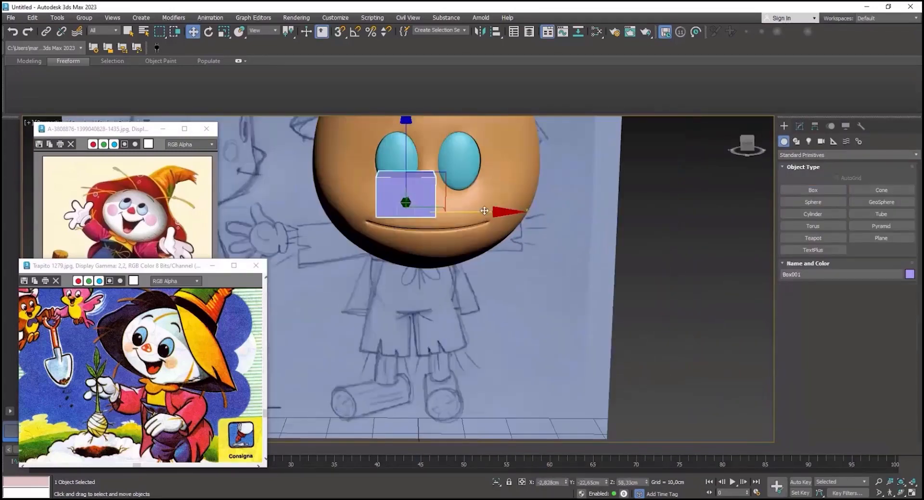
alt+middle_drag(529, 288, 433, 289)
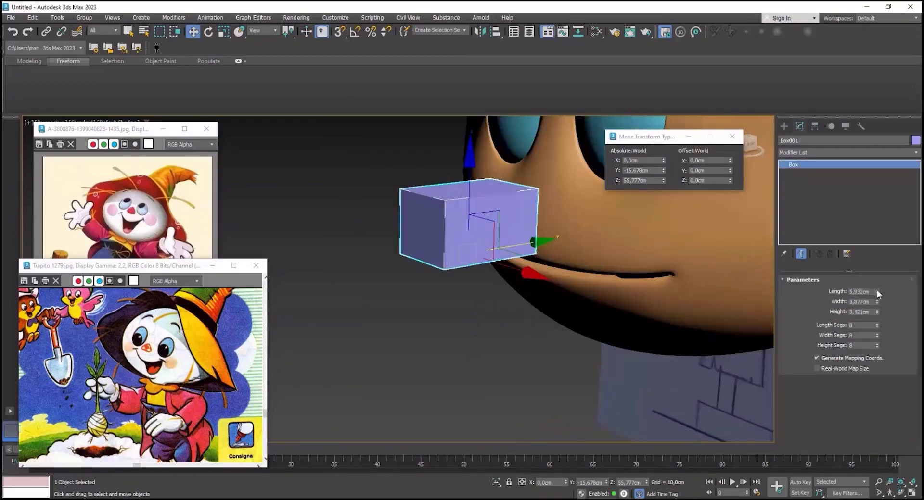
click(847, 153)
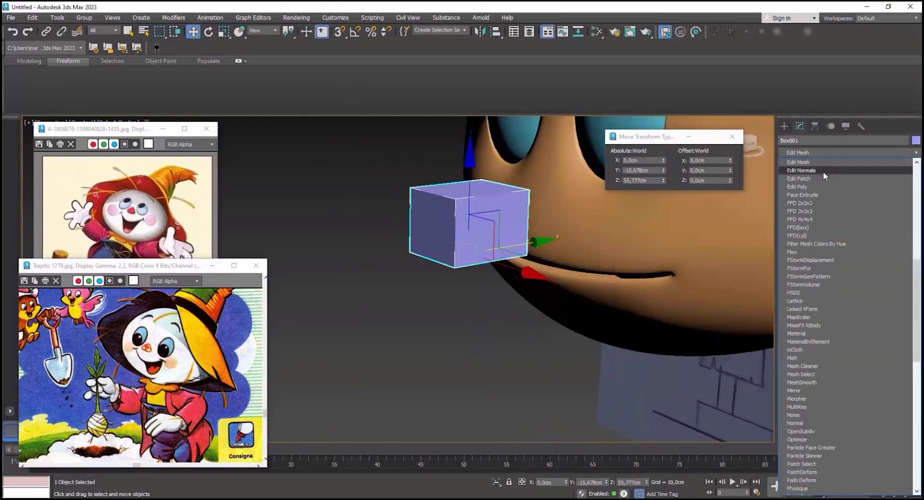
click(822, 171)
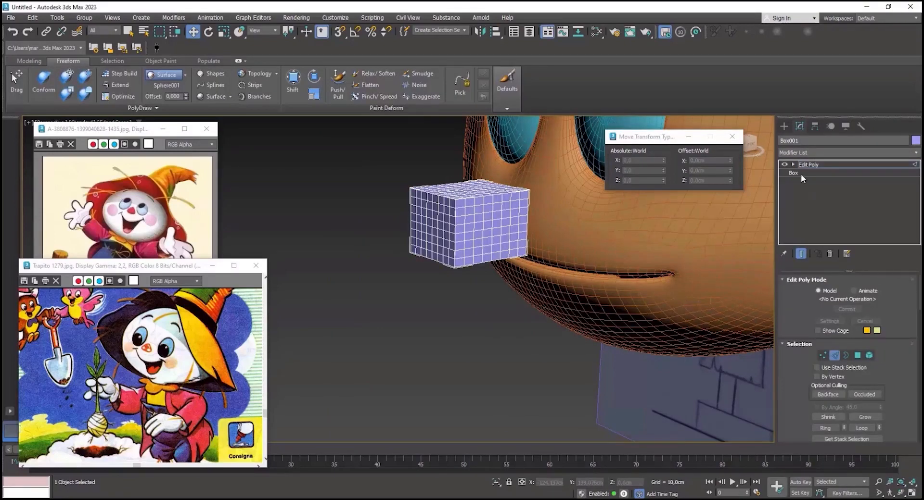
Step: Reshape the isolated nose box's vertices into a tapered wedge and end the isolation
click(793, 172)
click(808, 165)
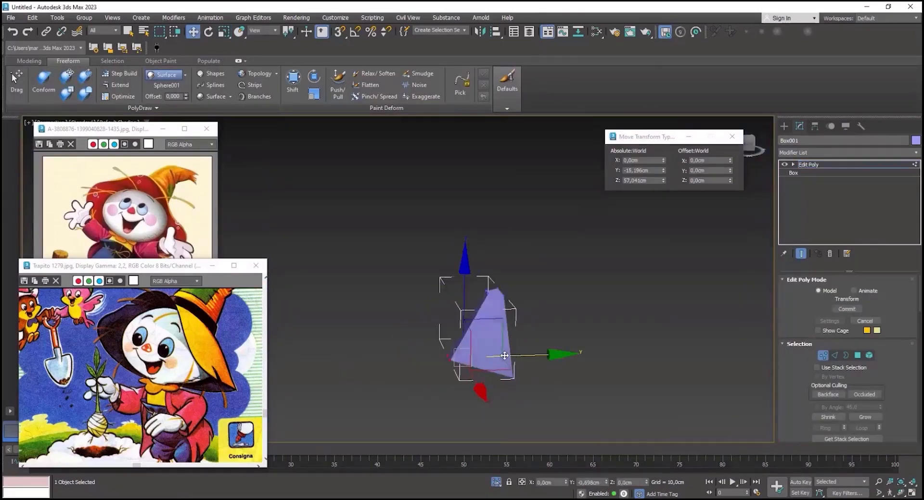
click(496, 483)
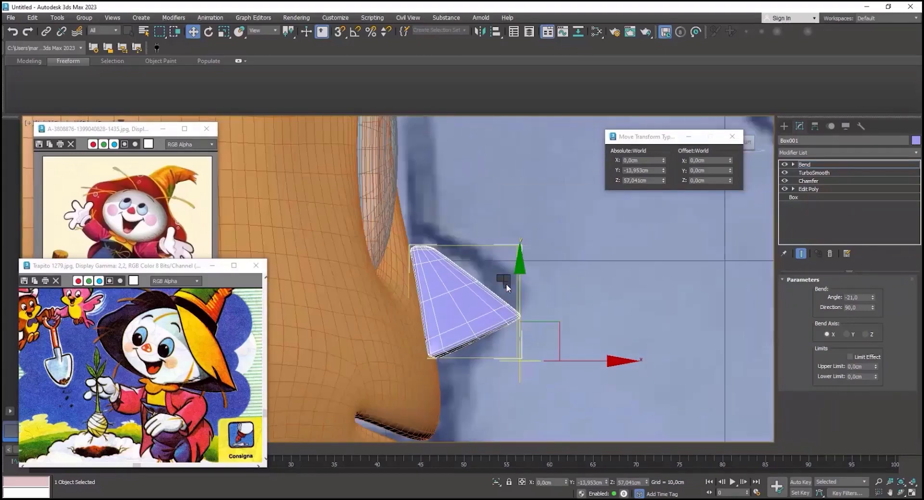
Step: Convert the bent and smoothed nose to an Editable Poly and dismiss the antivirus pop-up
right_click(507, 287)
click(631, 408)
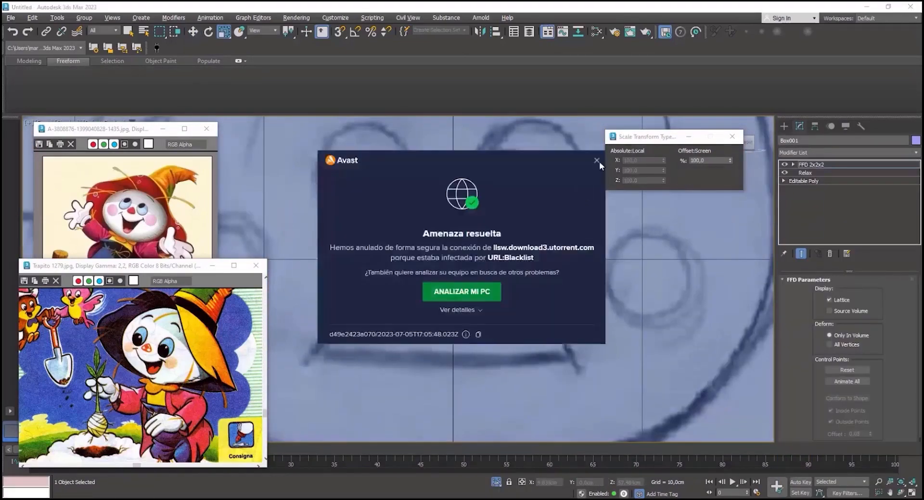
click(596, 161)
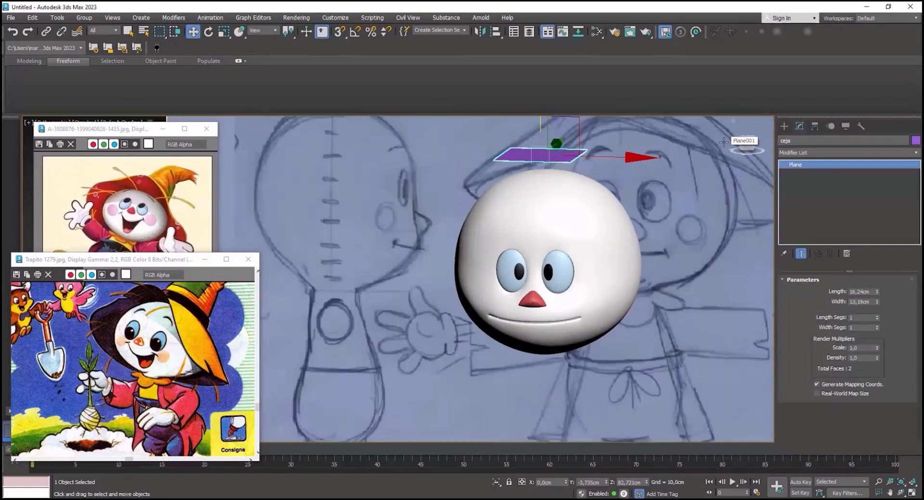
Step: Convert the eyebrow plane named ceja to an Editable Poly and start Step Build on it
middle_drag(723, 142, 722, 150)
click(709, 295)
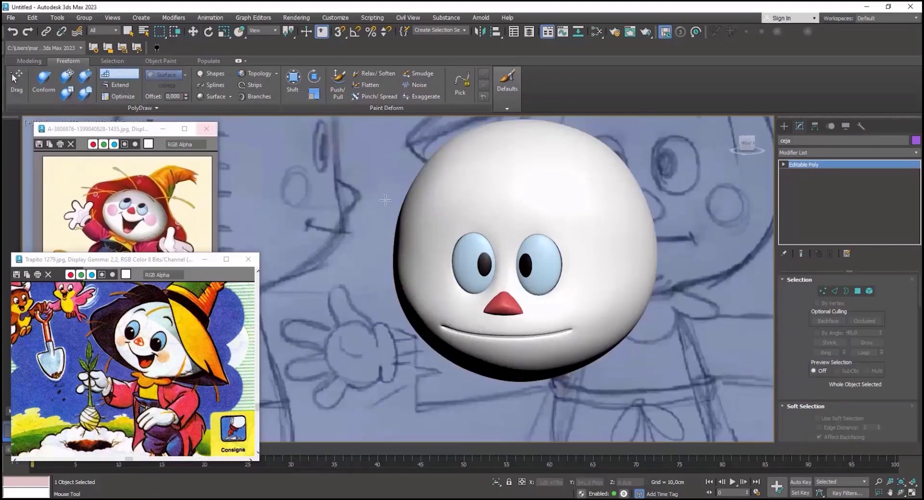
scroll(467, 207, up, 5)
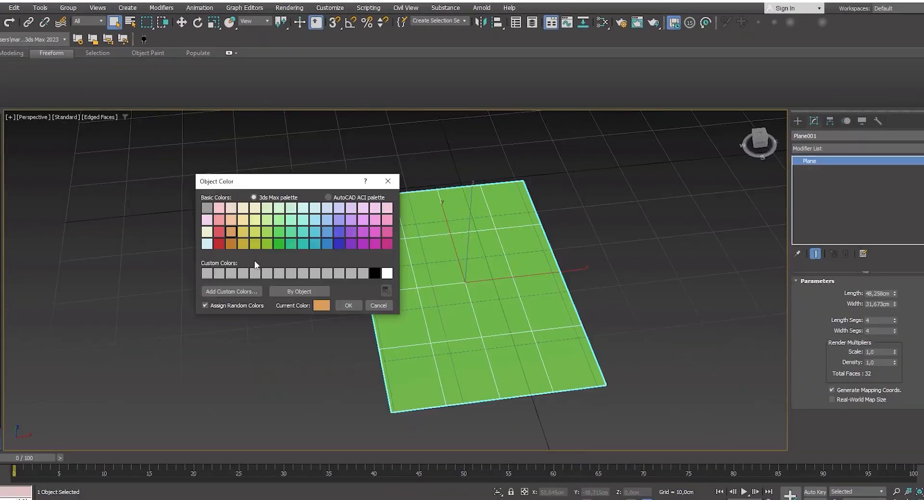
Step: Colour the plane orange and shape its vertex rows into a rounded petal with an Edit Poly modifier
click(348, 306)
click(831, 148)
drag(330, 241, 642, 280)
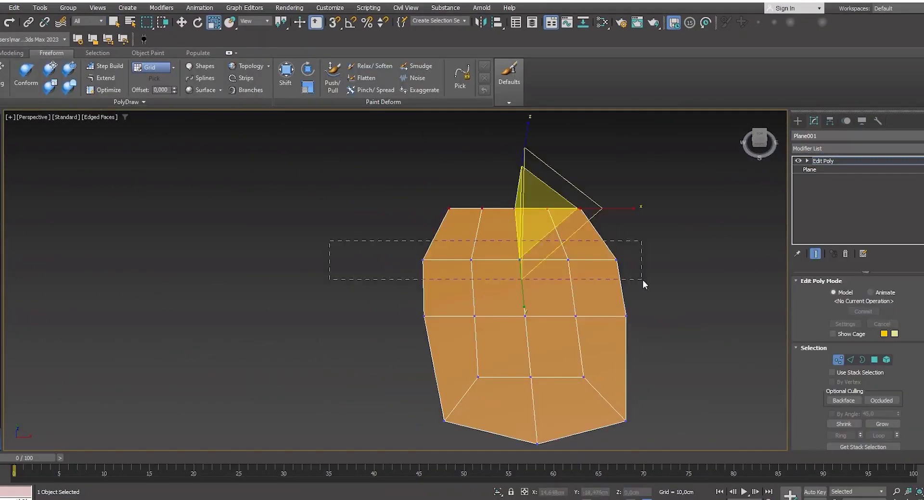
Step: Adjust the petal's inner end edges and place a rotated copy beside it using angle snap
alt+middle_drag(526, 301, 553, 264)
key(2)
double_click(548, 250)
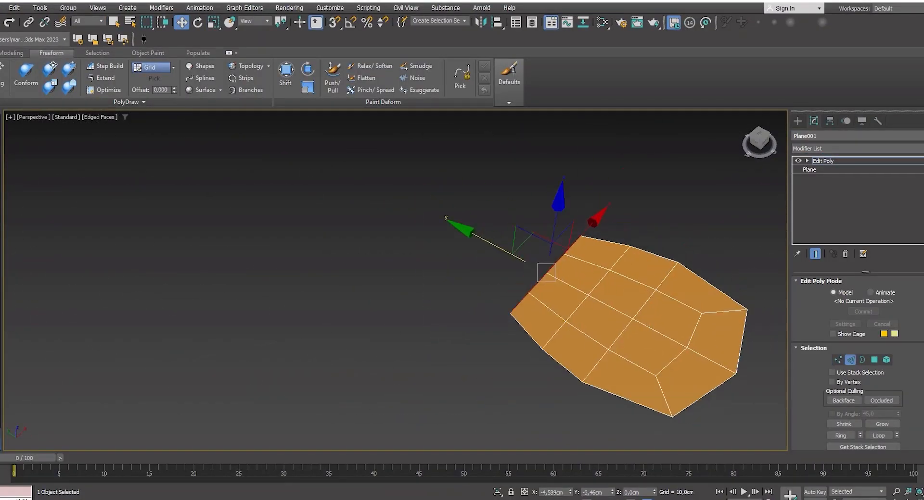
click(353, 22)
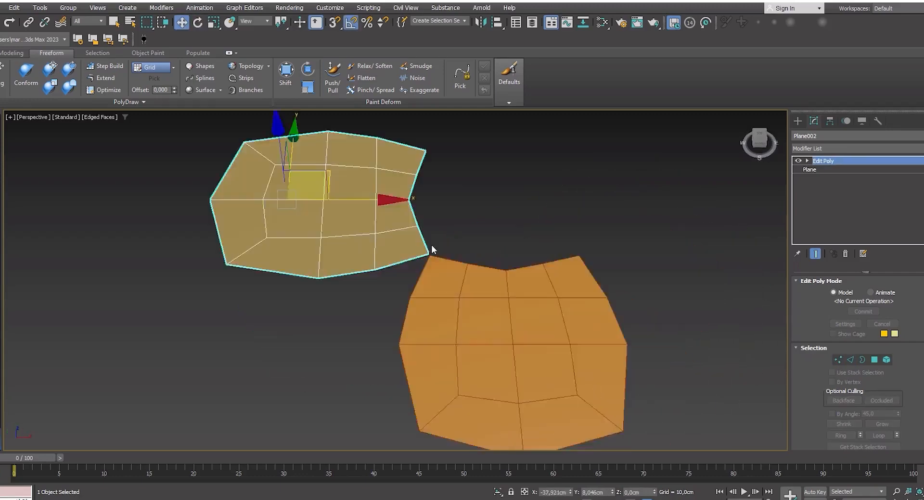
Step: Attach the petal copies into one collar mesh and weld the adjoining geometry where the petals meet
right_click(531, 226)
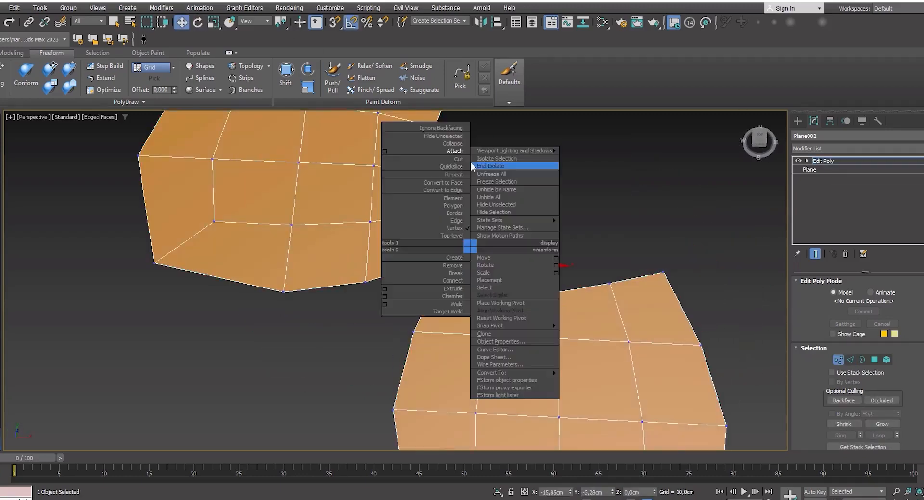
click(471, 166)
click(829, 150)
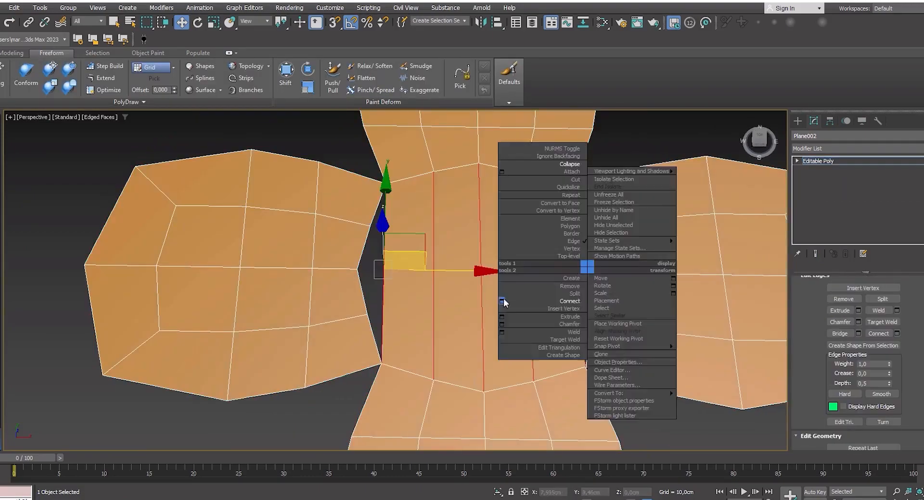
right_click(380, 267)
click(366, 332)
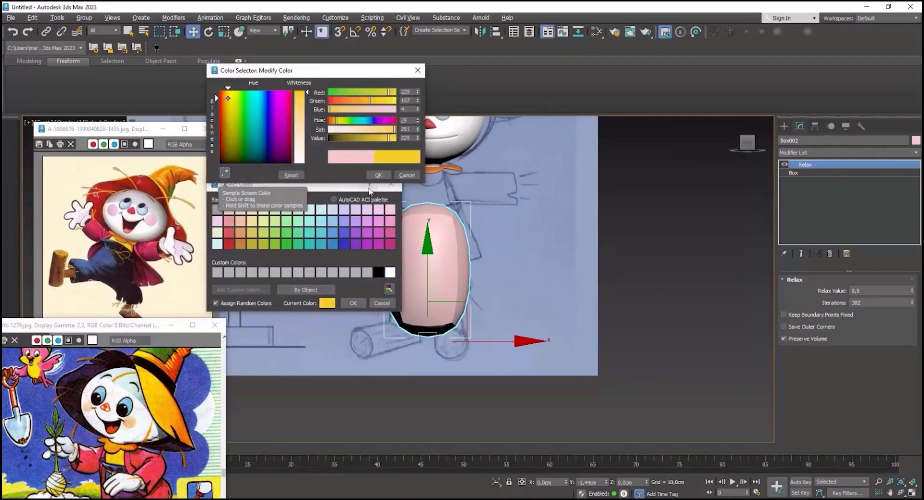
Step: Colour the torso box yellow (RGB 229, 157, 4) and align it with the body in the side-view sketch
click(378, 175)
click(353, 303)
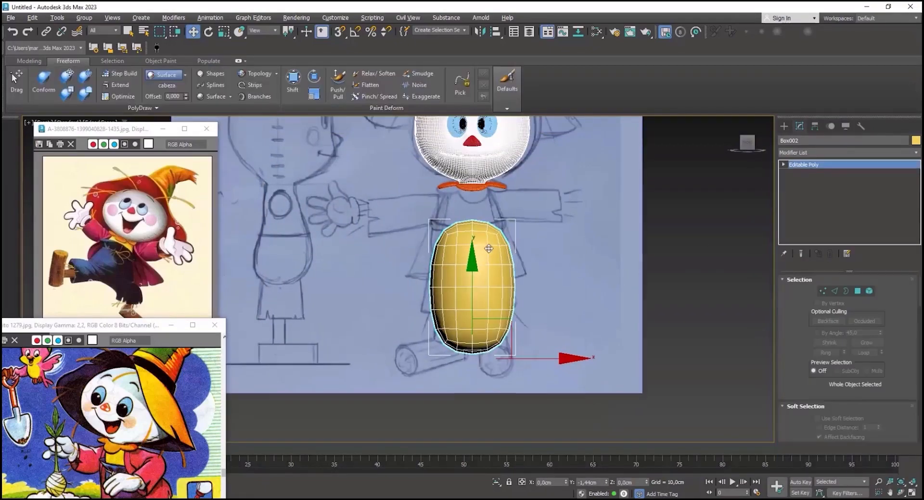
scroll(480, 255, up, 2)
key(alt+x)
key(l)
middle_drag(486, 289, 495, 365)
drag(507, 392, 490, 358)
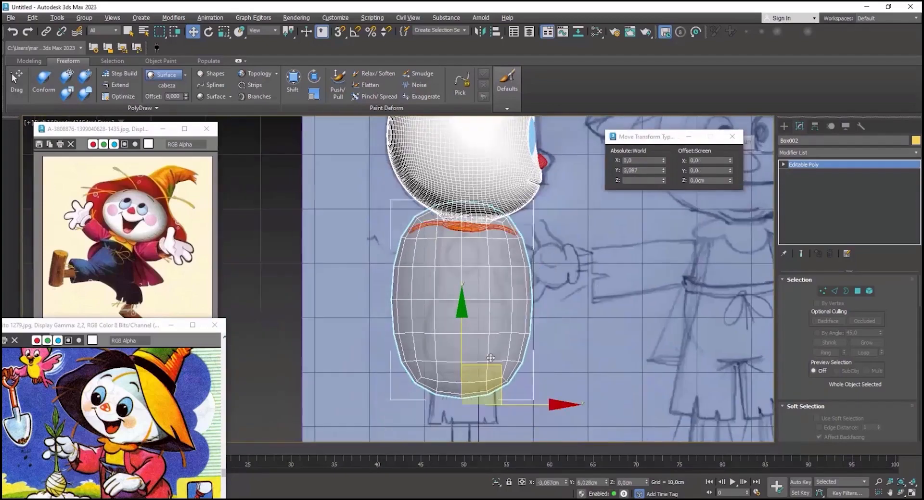
Step: Reset the torso's transform with XForm, collapse it to an Editable Poly and fit its vertices to the side sketch
click(847, 153)
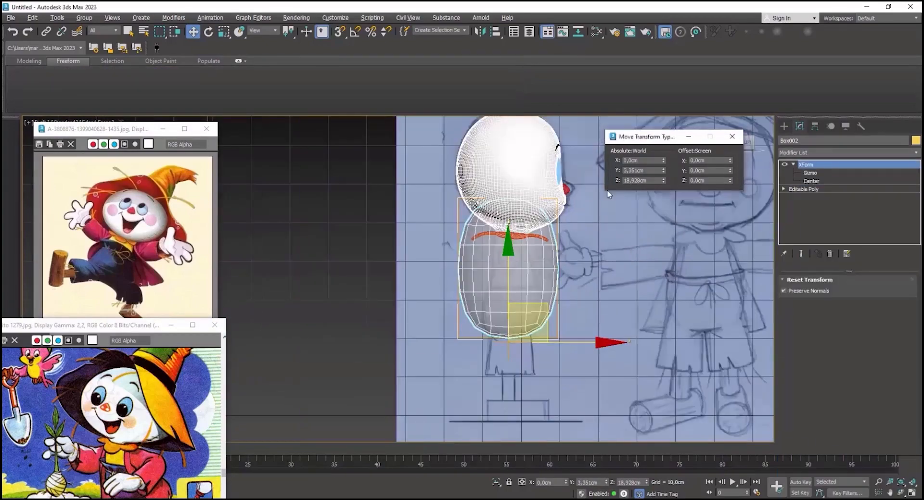
right_click(553, 238)
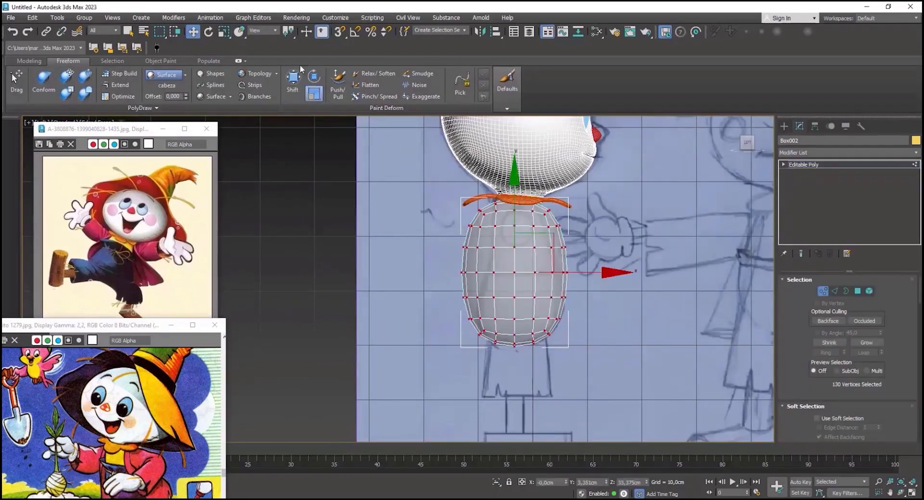
drag(580, 220, 576, 222)
scroll(525, 209, up, 8)
scroll(534, 226, down, 3)
key(w)
middle_drag(612, 195, 604, 148)
click(540, 244)
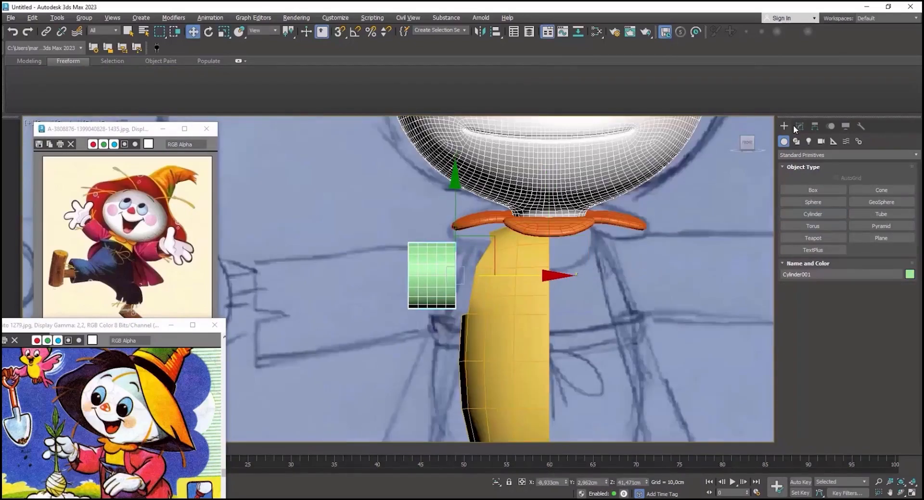
Step: Give the arm cylinder 1 height segment and 12 sides, and stretch it along the sketched sleeve with Edit Poly
click(799, 126)
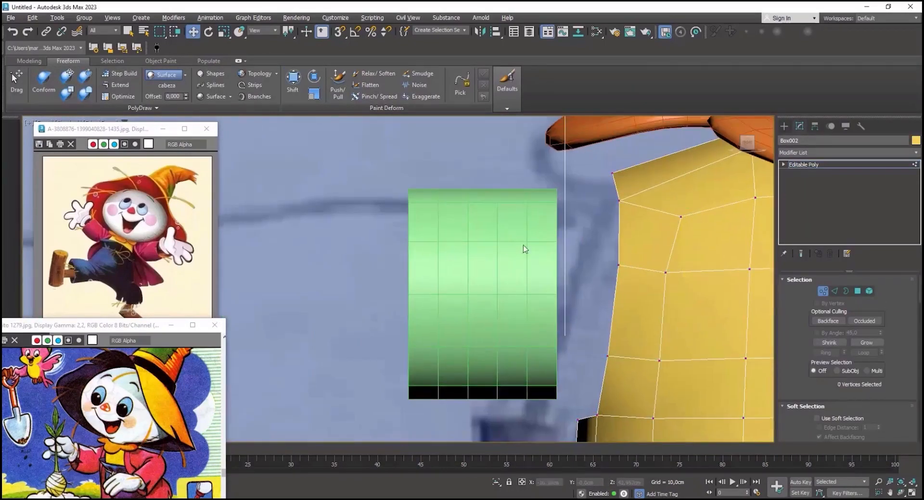
click(524, 247)
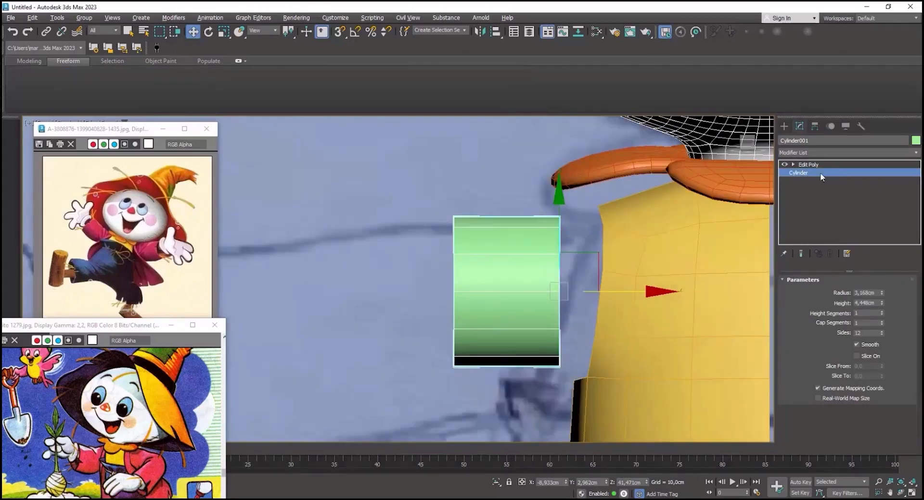
click(808, 165)
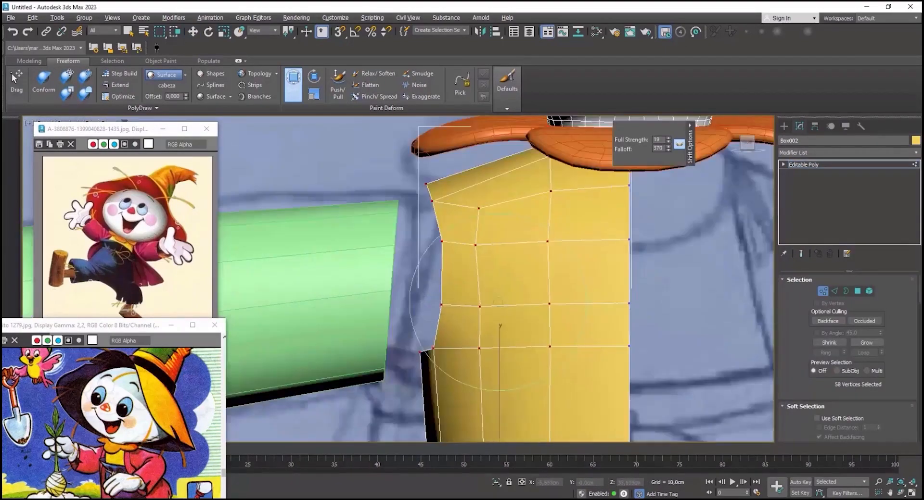
Step: Set the torso's editing constraint to None and move the armhole's upper front vertex
key(1)
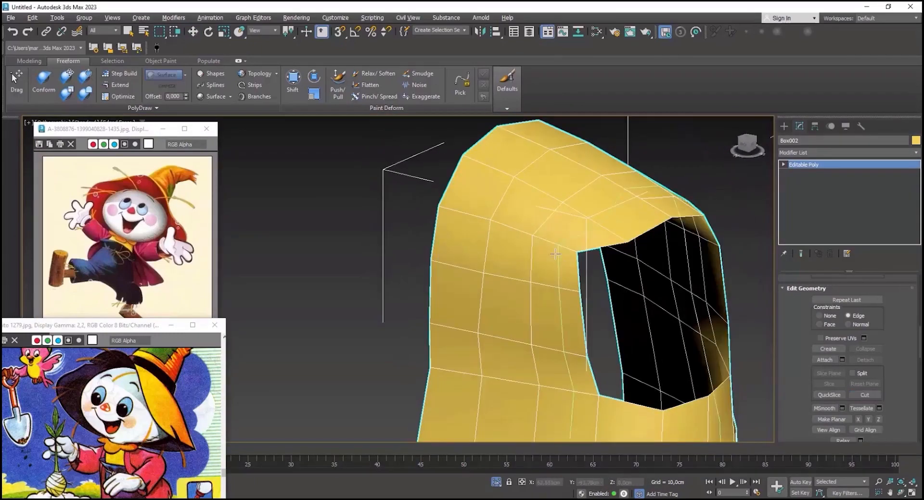
key(1)
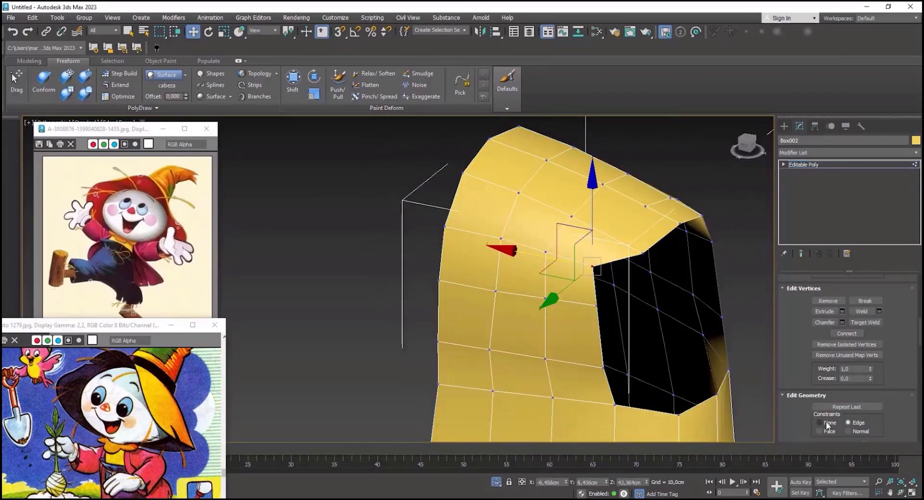
click(827, 425)
drag(592, 267, 609, 277)
Step: Delete the torso polygons above the armhole and end the isolation to show the arm again
key(4)
key(Delete)
alt+middle_drag(570, 340, 563, 263)
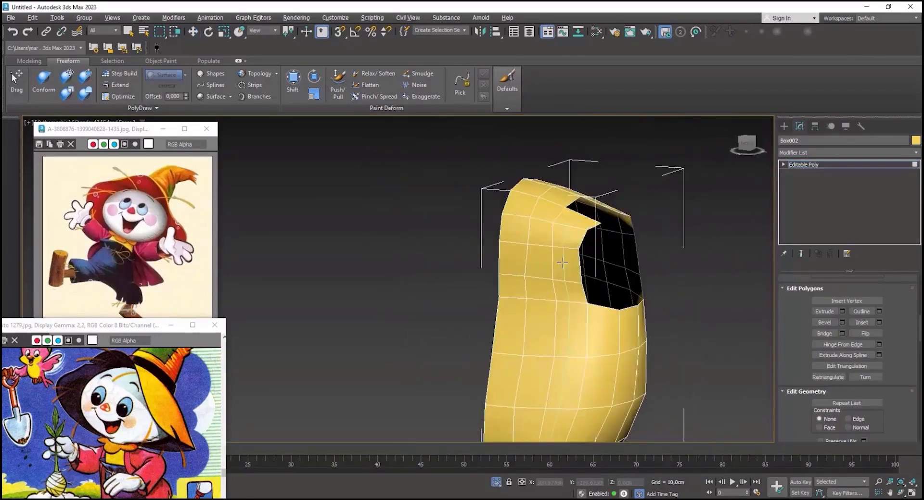
right_click(562, 263)
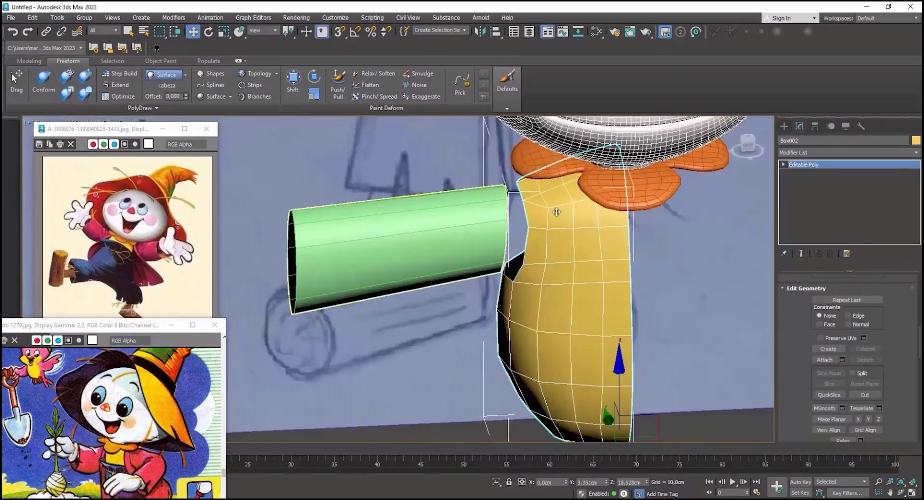
Step: Bridge the sleeve's open border to the torso's armhole border
scroll(501, 190, up, 6)
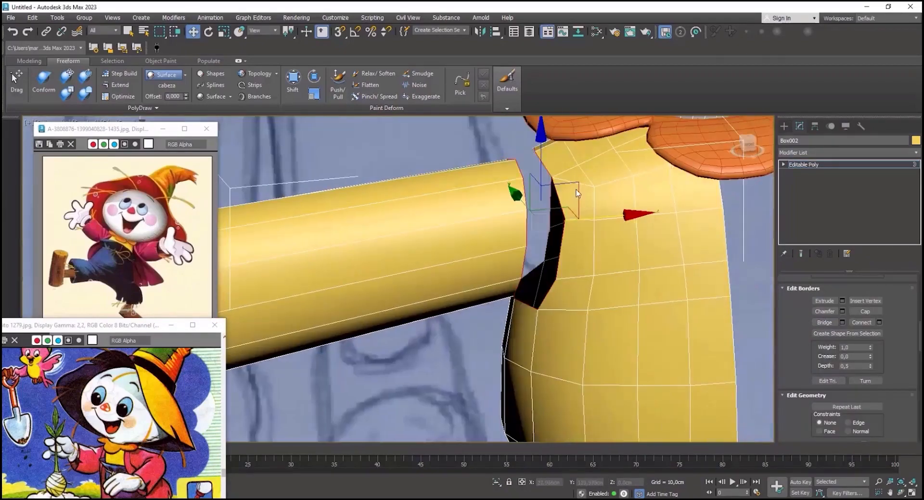
scroll(793, 355, up, 5)
alt+middle_drag(577, 193, 602, 264)
key(2)
scroll(587, 255, up, 3)
click(569, 236)
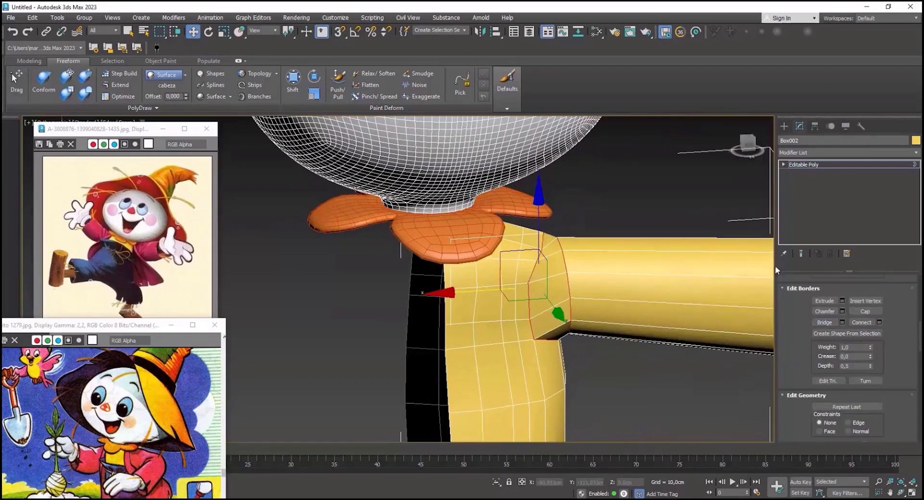
scroll(862, 418, down, 3)
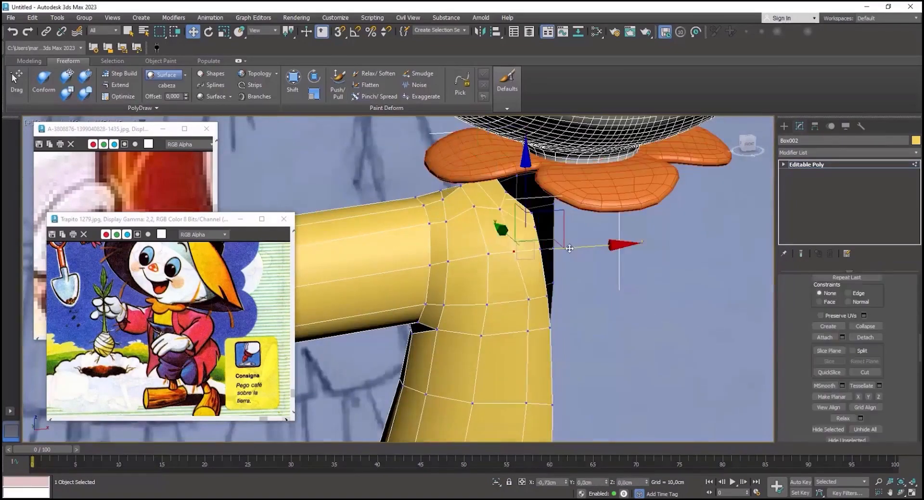
Step: Shape the coat's front edge and lower side into a flared outline with the Shift brush
scroll(569, 248, down, 4)
alt+middle_drag(569, 313, 631, 323)
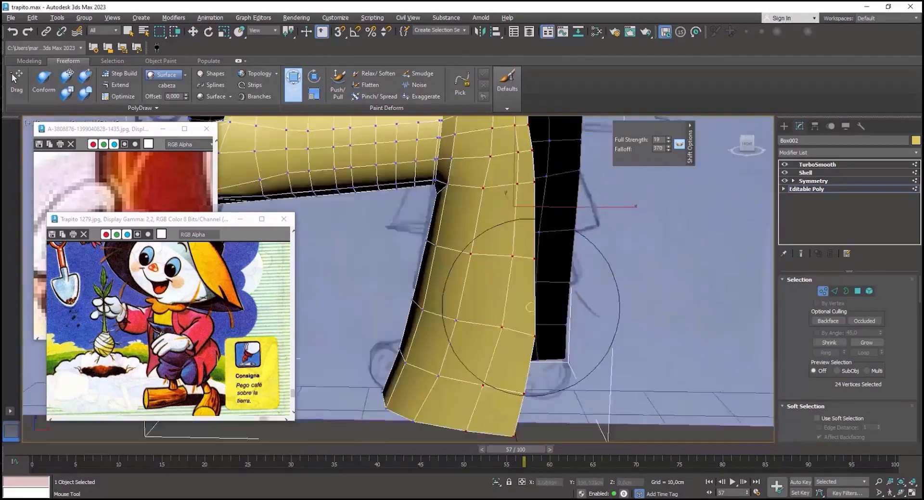
scroll(567, 241, up, 4)
scroll(561, 235, down, 6)
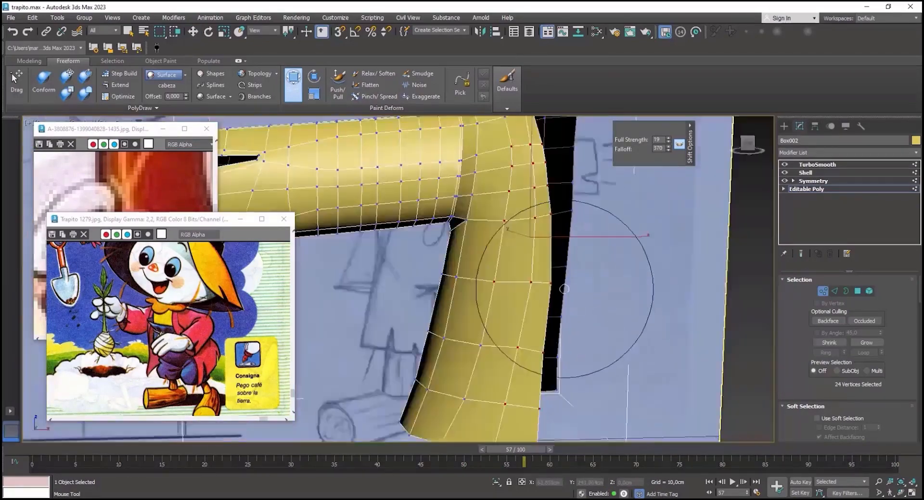
alt+middle_drag(561, 235, 572, 209)
scroll(573, 209, up, 4)
scroll(573, 209, down, 3)
alt+middle_drag(527, 303, 521, 309)
drag(521, 310, 505, 308)
scroll(471, 269, up, 3)
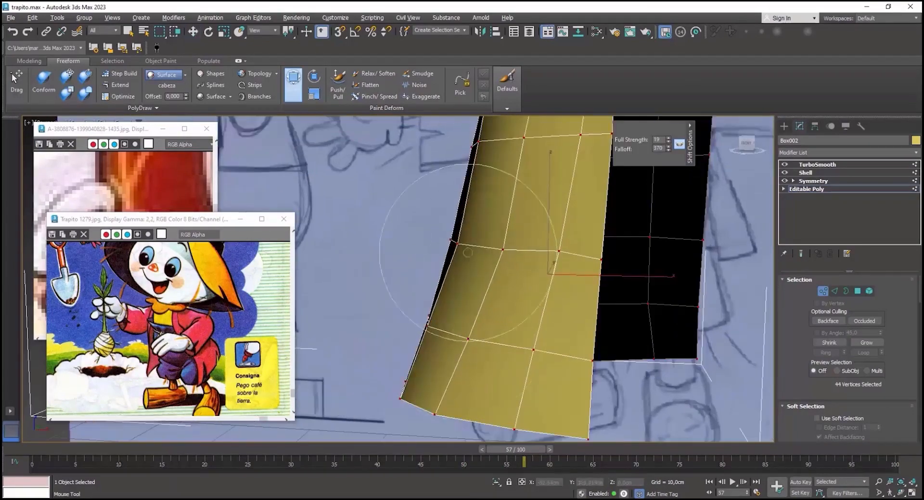
scroll(472, 270, down, 4)
mouse_move(472, 269)
alt+middle_down()
mouse_move(487, 358)
mouse_move(498, 301)
mouse_move(477, 304)
alt+middle_up()
Step: Cut a notch in the coat's front hem by deleting the narrowed polygons at its lower edge
key(w)
key(1)
scroll(497, 302, up, 3)
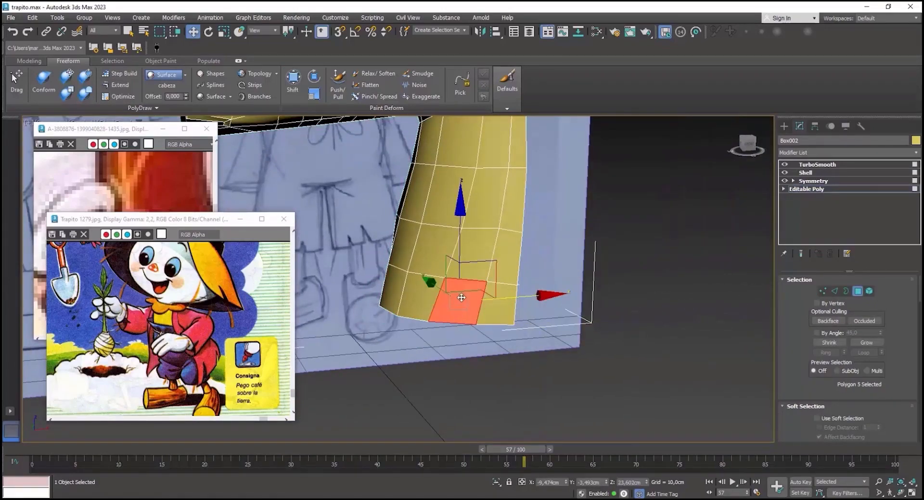
scroll(461, 298, up, 2)
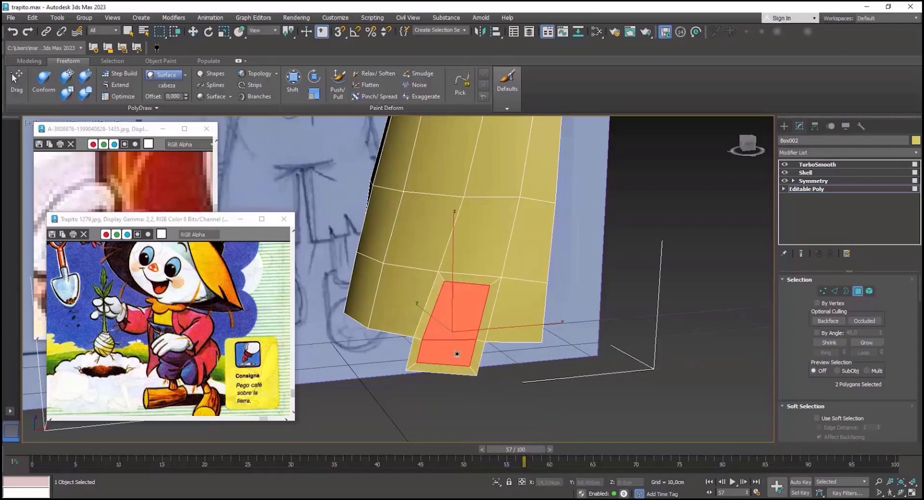
drag(405, 363, 397, 354)
key(Delete)
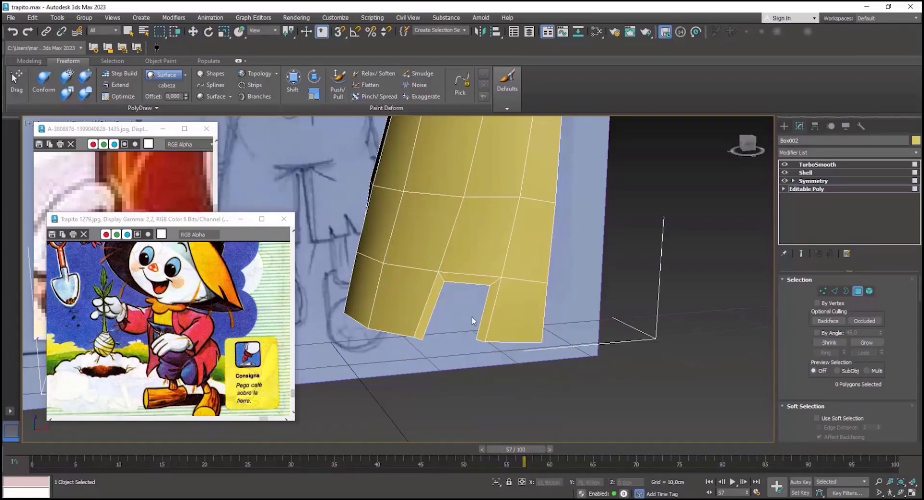
Step: Move the lower corner vertices of the hem notch to make its opening irregular
key(1)
key(w)
drag(470, 360, 493, 335)
alt+middle_drag(492, 335, 503, 319)
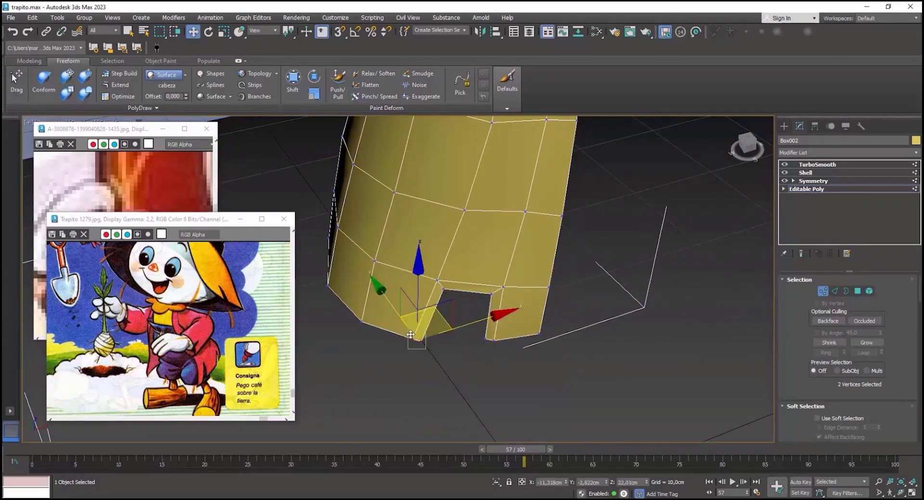
Step: Compare the hem with the TurboSmooth level and move the notch's vertices in the base Editable Poly
alt+middle_drag(439, 283, 507, 247)
click(816, 164)
click(807, 189)
key(1)
drag(479, 231, 522, 258)
drag(519, 235, 520, 219)
Step: Pick the next hem polygon around the coat's side and a neighbouring vertex for a second notch
alt+middle_drag(552, 190, 509, 298)
key(4)
click(472, 299)
key(1)
click(518, 271)
Step: Shape another notch in the coat's hem by picking its polygon and moving the vertices above it
alt+middle_drag(501, 330, 476, 293)
click(459, 304)
key(4)
click(462, 318)
alt+middle_drag(435, 357, 486, 308)
key(1)
drag(440, 270, 392, 227)
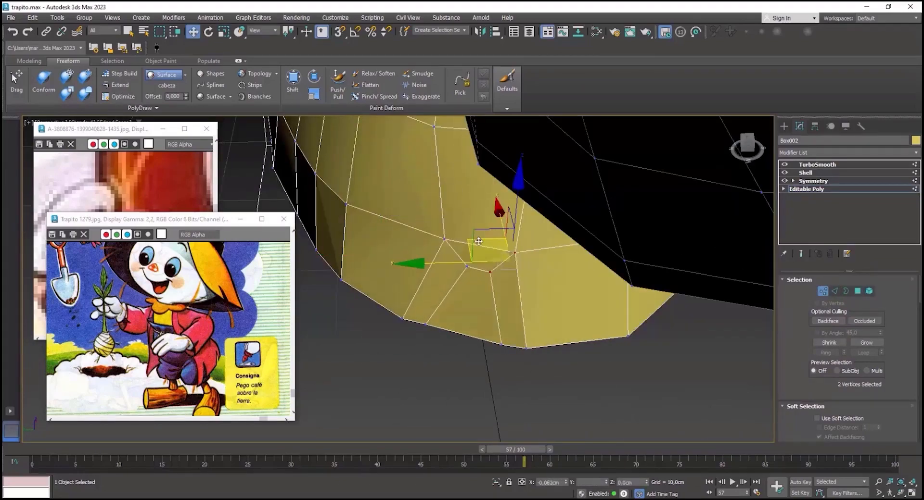
drag(478, 241, 483, 238)
Step: Check the notched hem at the coat's TurboSmooth level and return to the base vertices
alt+middle_drag(483, 255, 445, 305)
scroll(444, 306, down, 4)
click(817, 165)
alt+middle_drag(553, 288, 568, 269)
click(806, 189)
key(1)
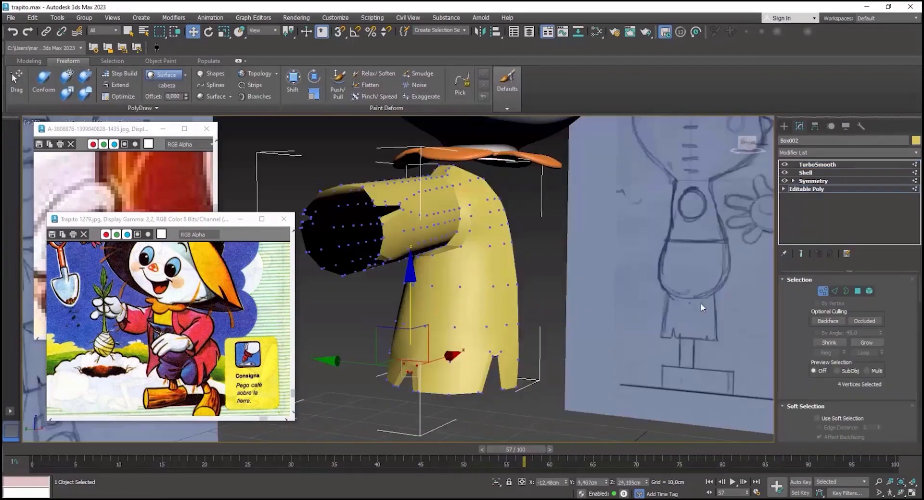
Step: Show the coat's end result while editing and scale the row of vertices across its torso below the sleeve
click(801, 254)
click(293, 81)
mouse_move(701, 303)
alt+middle_down()
mouse_move(568, 293)
mouse_move(541, 231)
mouse_move(482, 268)
mouse_move(529, 260)
alt+middle_up()
drag(529, 260, 310, 238)
key(r)
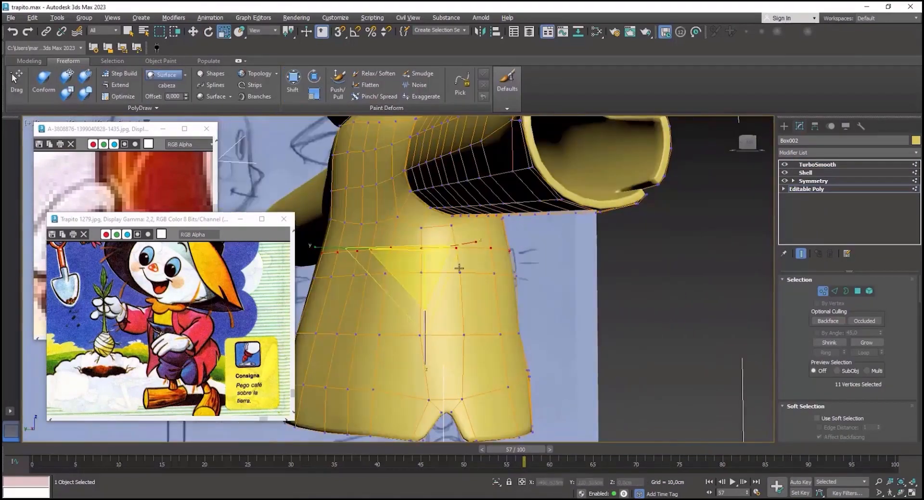
key(w)
Step: Reshape the coat's torso and sleeve vertices with the Shift brush from several sides and leave vertex editing
alt+middle_drag(459, 268, 385, 288)
alt+middle_drag(510, 289, 481, 270)
key(1)
click(292, 81)
key(F4)
key(1)
alt+middle_drag(461, 308, 558, 298)
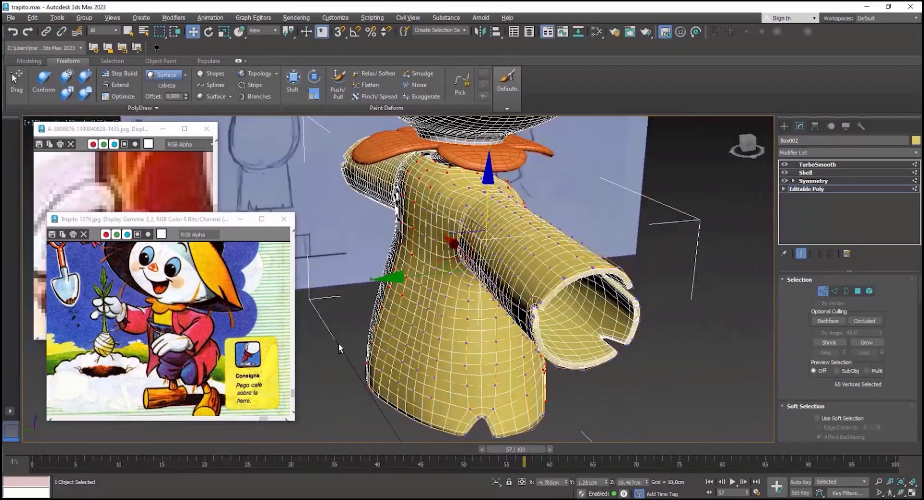
mouse_move(339, 349)
alt+middle_down()
mouse_move(510, 308)
mouse_move(598, 216)
alt+middle_up()
click(293, 81)
key(w)
key(F4)
alt+middle_drag(665, 222, 577, 231)
key(1)
Step: Change the coat's object colour to crimson red
click(916, 141)
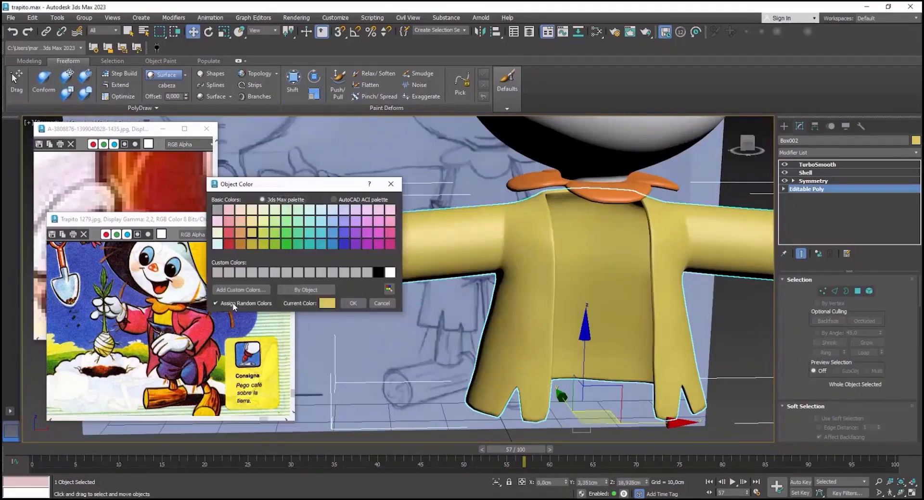
click(353, 303)
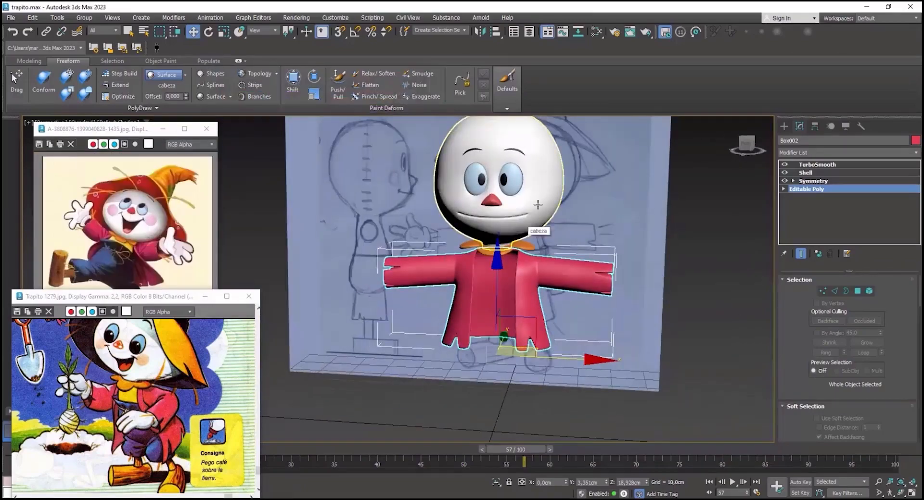
Step: Extrude the edge loop down the head's side by -0.15 cm with a 0.12 cm width to form a seam
click(803, 181)
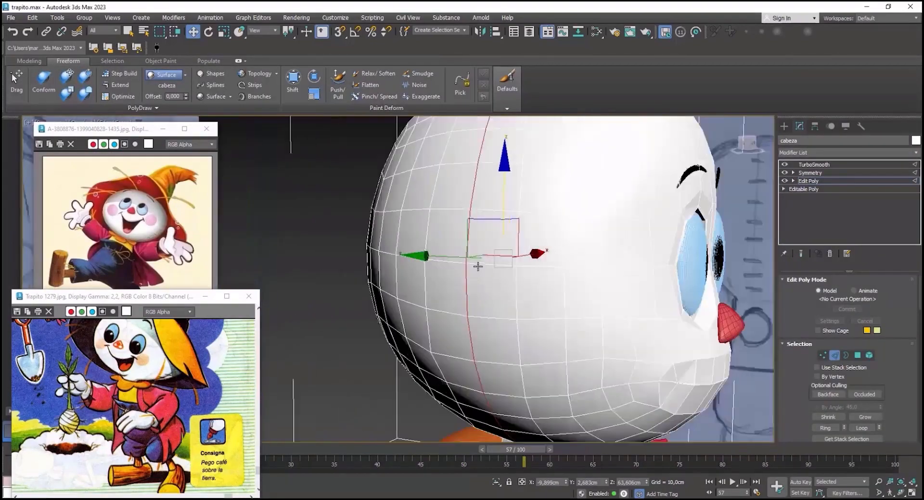
key(ctrl+shift+c)
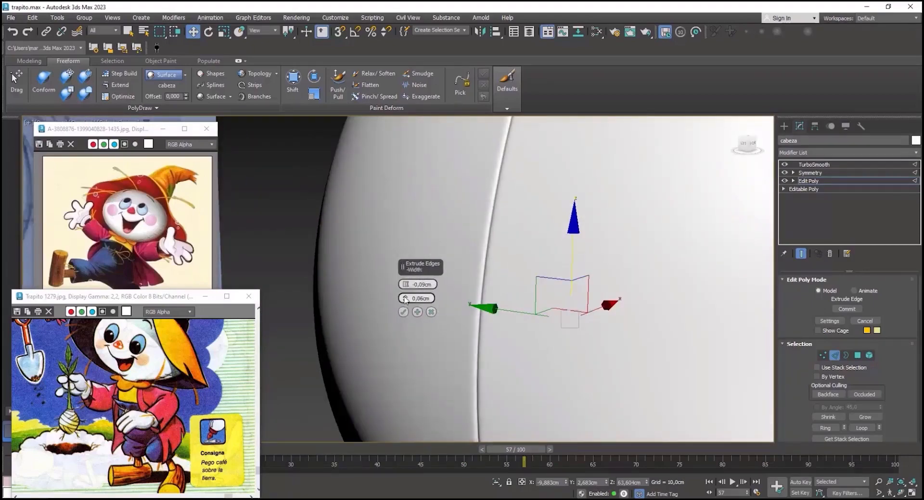
scroll(409, 289, down, 8)
alt+middle_drag(534, 255, 509, 258)
scroll(509, 258, up, 8)
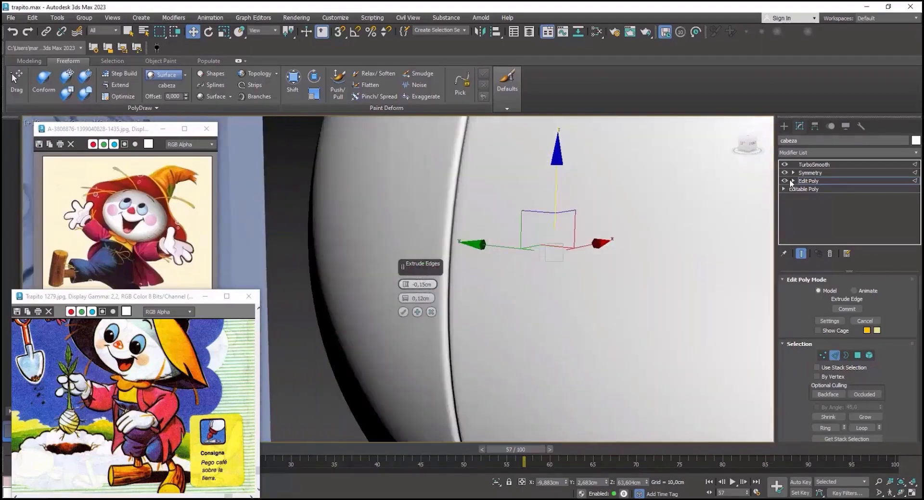
click(403, 312)
scroll(409, 293, down, 2)
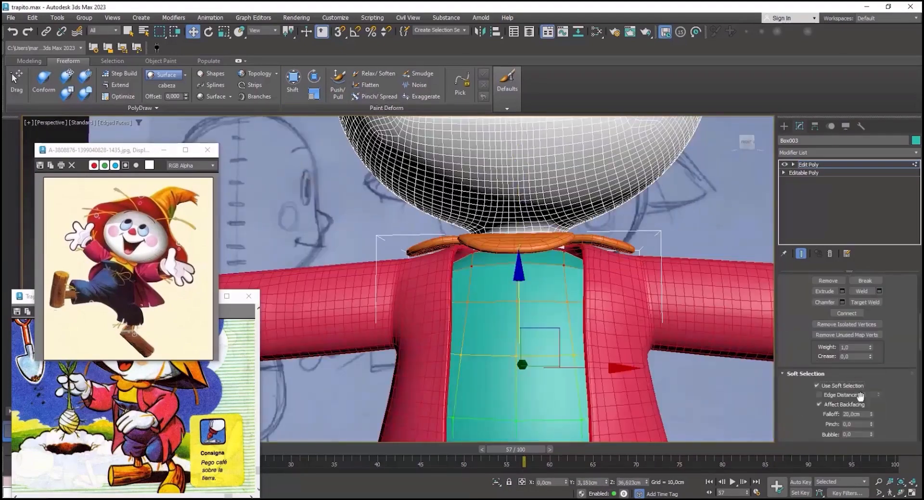
Step: Smooth the yellow shirt with TurboSmooth and fit it to the side reference using the Shift brush
click(822, 152)
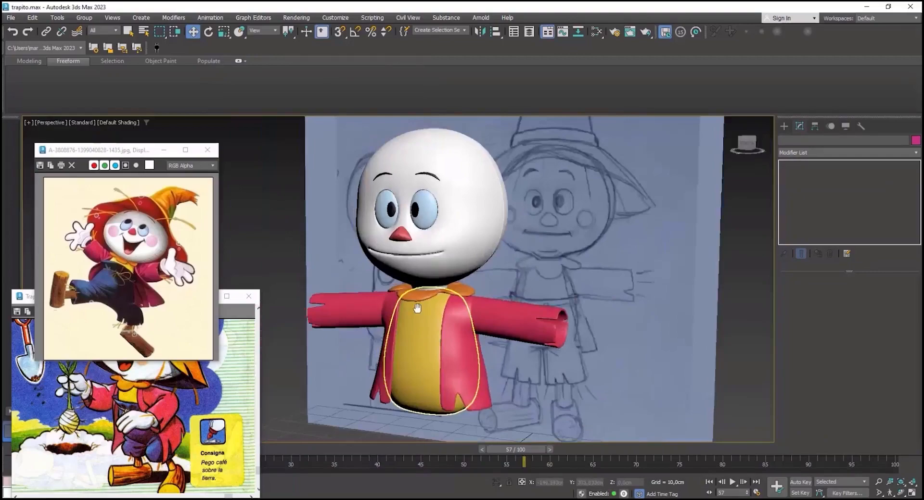
click(417, 308)
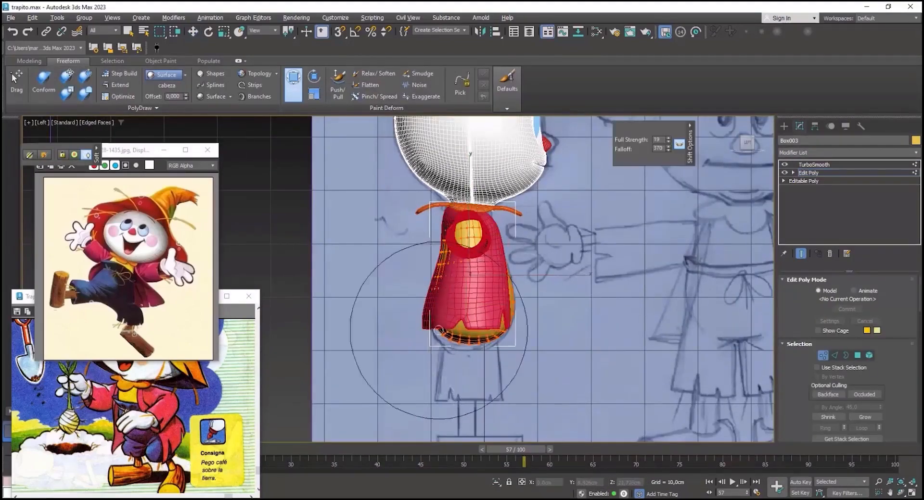
key(f)
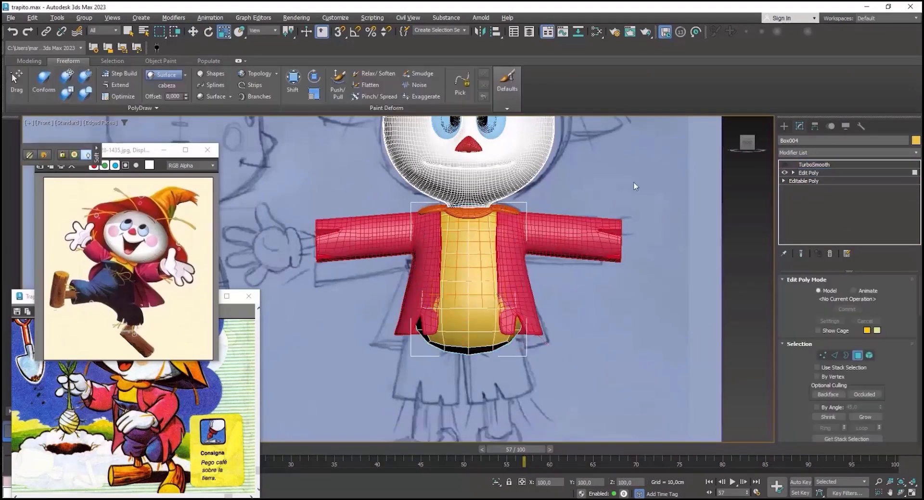
Step: Isolate the bowl-shaped trouser piece and chamfer its central vertical edges by 0.785 cm
scroll(481, 284, up, 3)
scroll(809, 345, down, 5)
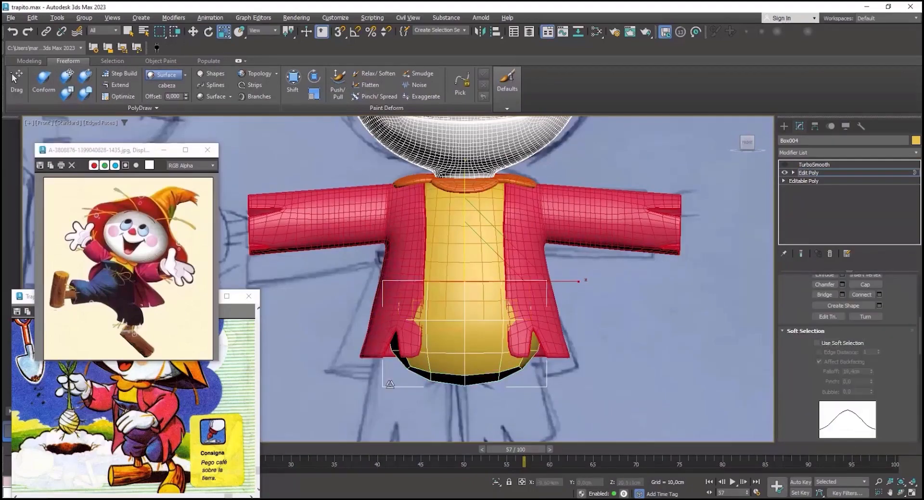
alt+middle_drag(465, 212, 468, 290)
key(alt+q)
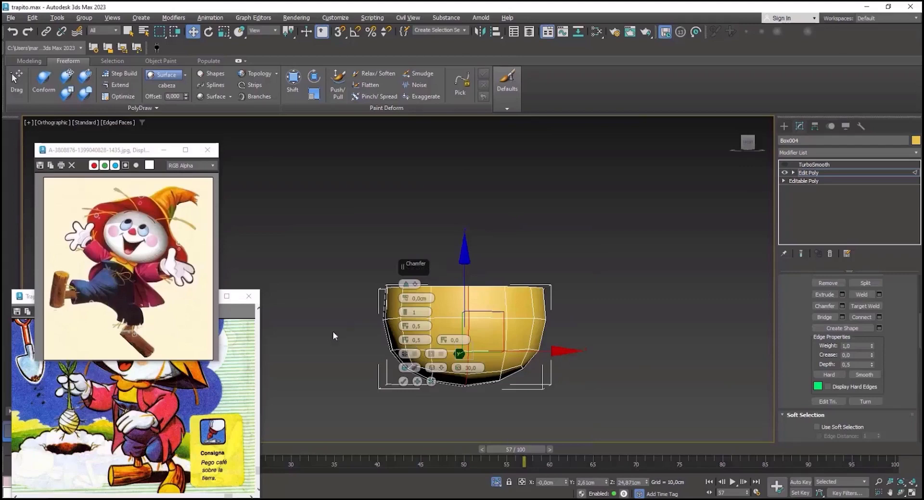
scroll(333, 331, up, 3)
drag(406, 300, 408, 289)
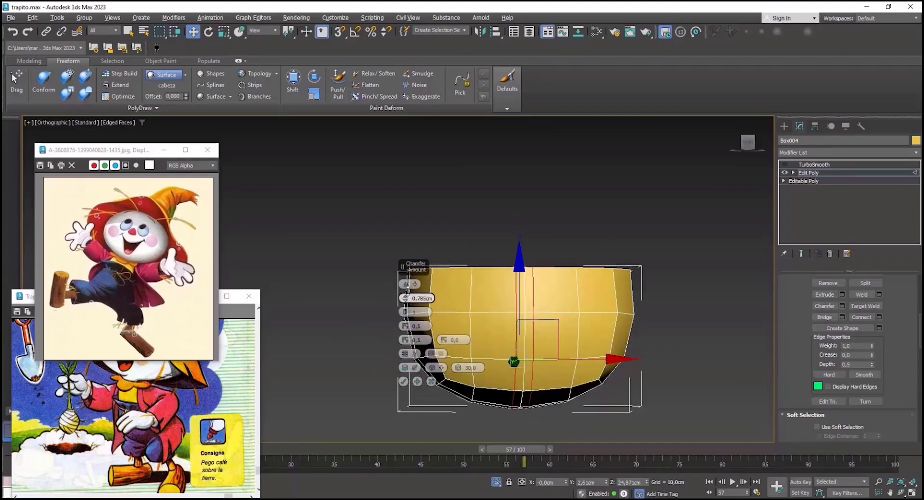
click(404, 384)
Step: Delete the polygons on the underside of the trouser piece to open a leg hole
alt+middle_drag(403, 384, 500, 362)
key(2)
alt+middle_drag(438, 358, 543, 359)
key(1)
key(4)
click(525, 355)
key(4)
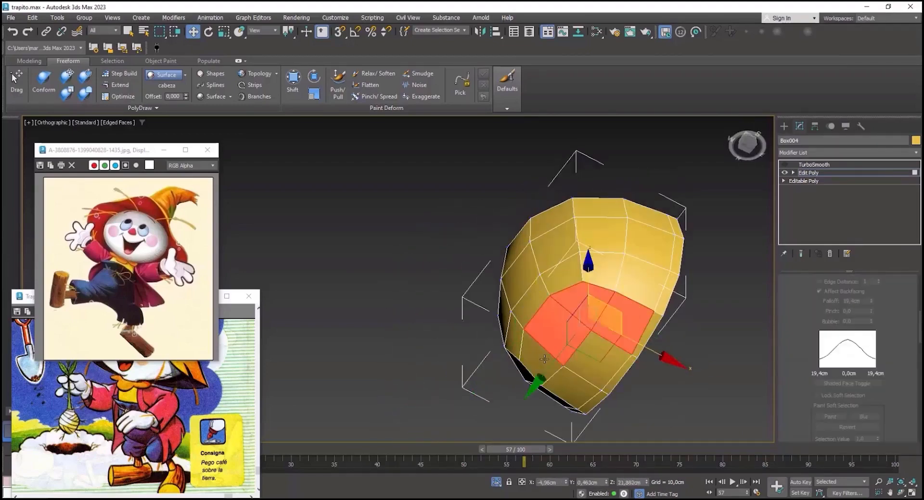
key(Delete)
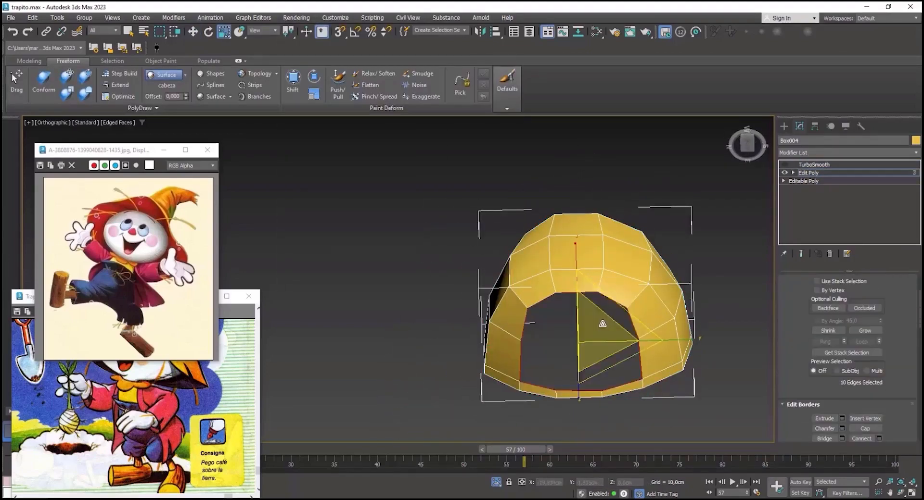
Step: Extend the leg hole's border with a scaled copy of its edges and end the isolation
shift+drag(602, 324, 602, 344)
scroll(850, 390, down, 10)
key(f)
click(496, 482)
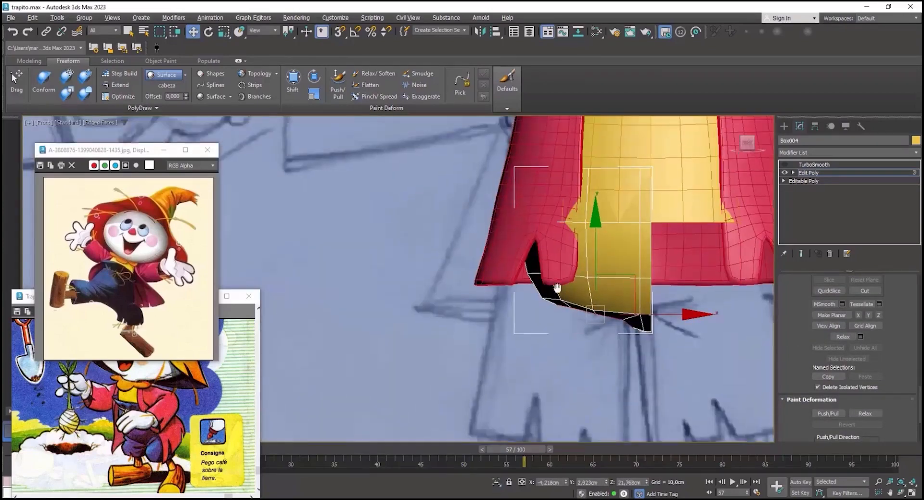
Step: Adjust the leg hole's vertices against the front reference with the Shift brush
key(F3)
key(F3)
key(1)
click(293, 81)
scroll(611, 347, up, 5)
key(p)
alt+middle_drag(580, 313, 541, 303)
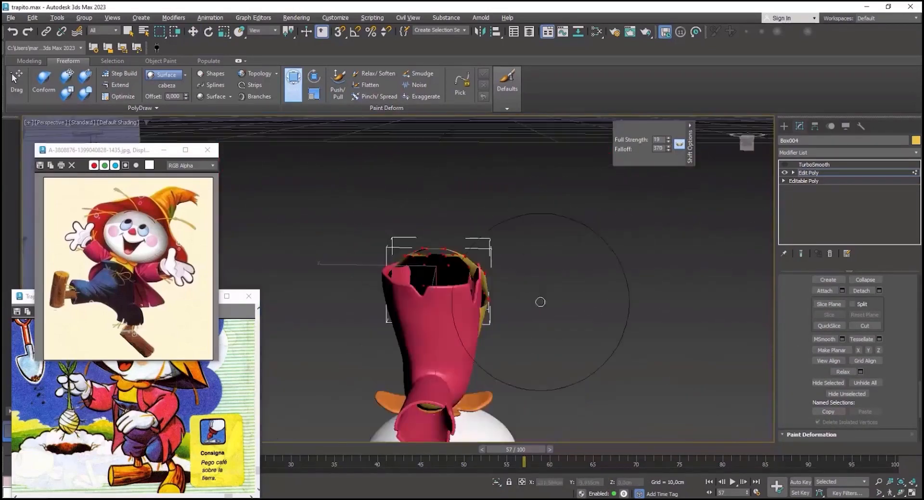
Step: Refine a vertex at the leg hole and select the hole's border for scaling
scroll(541, 303, up, 5)
key(w)
click(447, 178)
mouse_move(577, 221)
alt+middle_down()
mouse_move(505, 289)
mouse_move(417, 249)
mouse_move(462, 207)
mouse_move(520, 241)
mouse_move(522, 205)
alt+middle_up()
scroll(417, 248, down, 5)
key(3)
click(520, 260)
scroll(819, 391, down, 5)
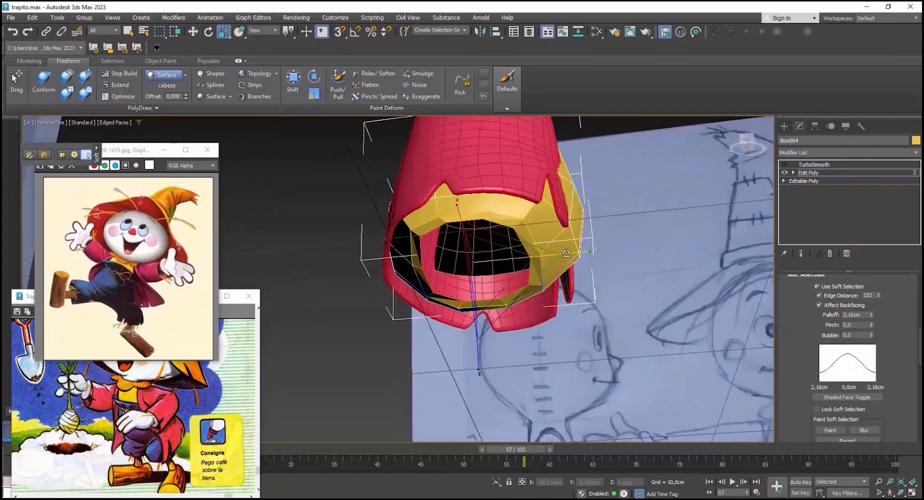
Step: Reposition the leg hole's vertices to match the front sketch and turn off soft selection
key(f)
key(F3)
scroll(526, 206, up, 5)
key(F3)
click(293, 82)
key(1)
click(301, 89)
scroll(540, 284, down, 3)
key(w)
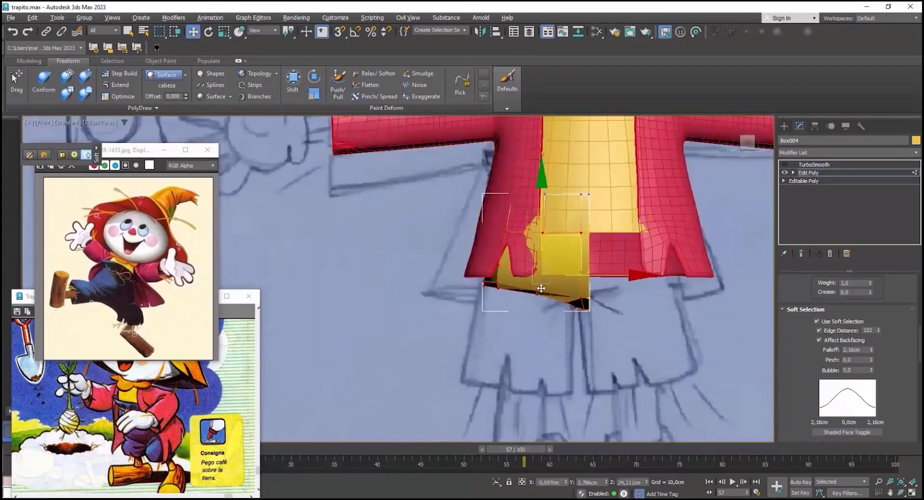
click(817, 322)
Step: Extrude the leg hole's border down to the trouser hem drawn in the front reference
key(p)
alt+middle_drag(541, 285, 486, 226)
key(3)
key(f)
shift+drag(580, 184, 566, 263)
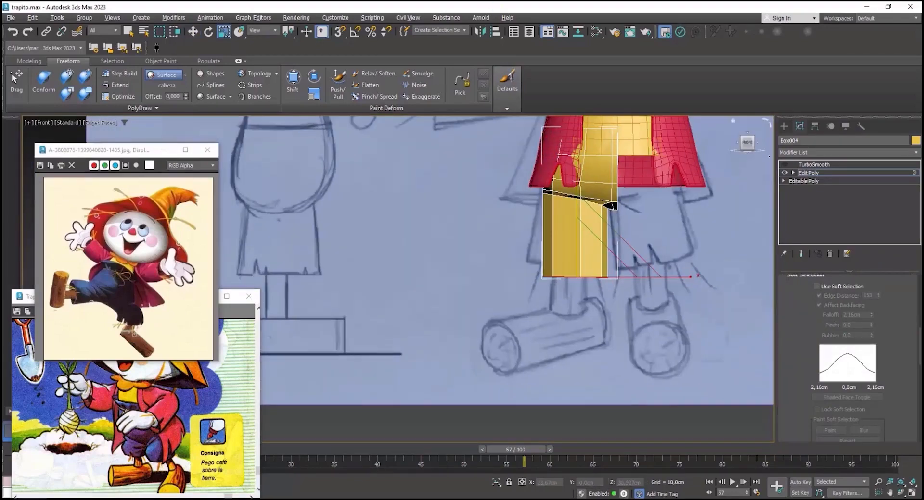
Step: Move the crotch vertices in the front wireframe and mirror the trouser leg with Symmetry
scroll(575, 253, up, 3)
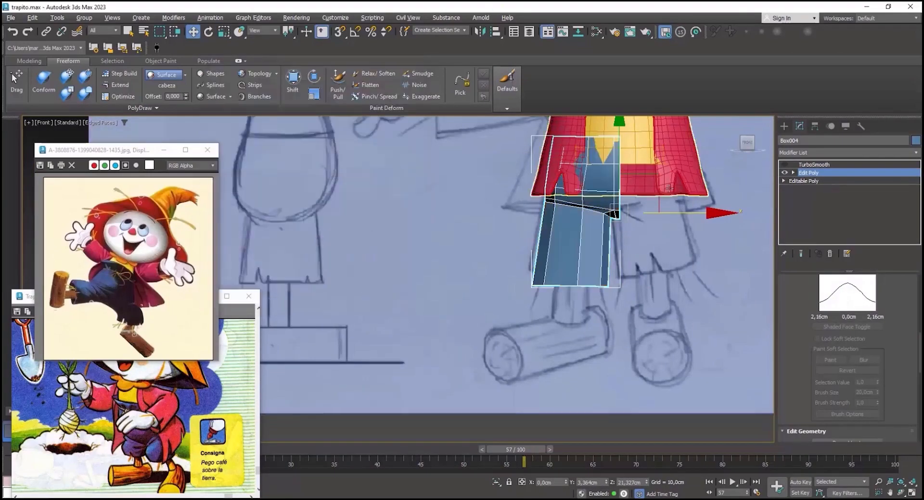
right_click(578, 245)
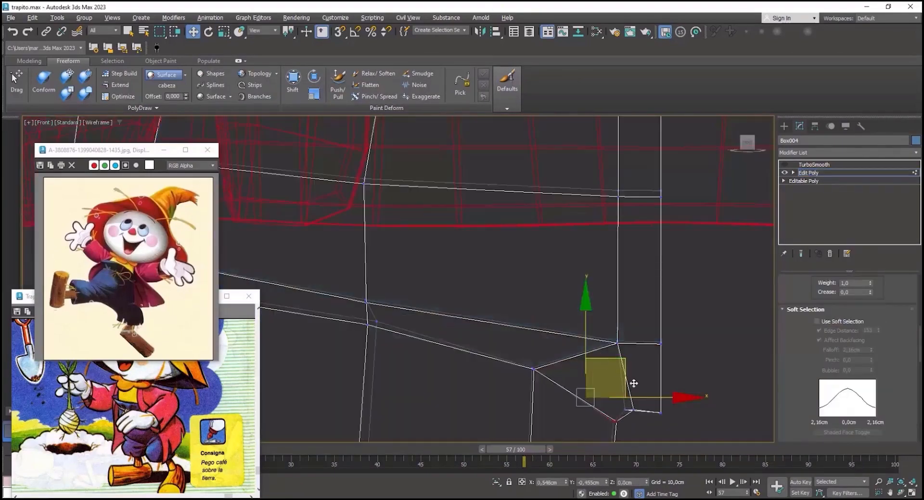
key(p)
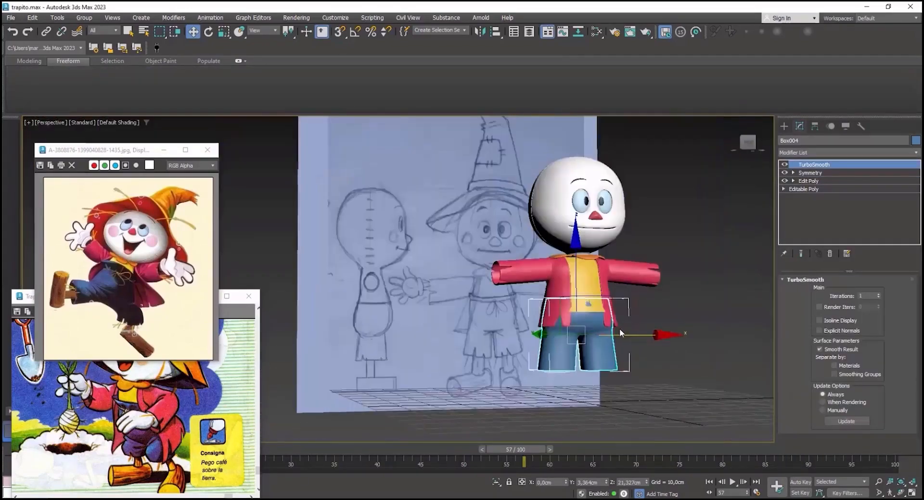
Step: Set the reference coordinate system to Screen and adjust the edges around the trouser hem for its notches
scroll(620, 328, up, 8)
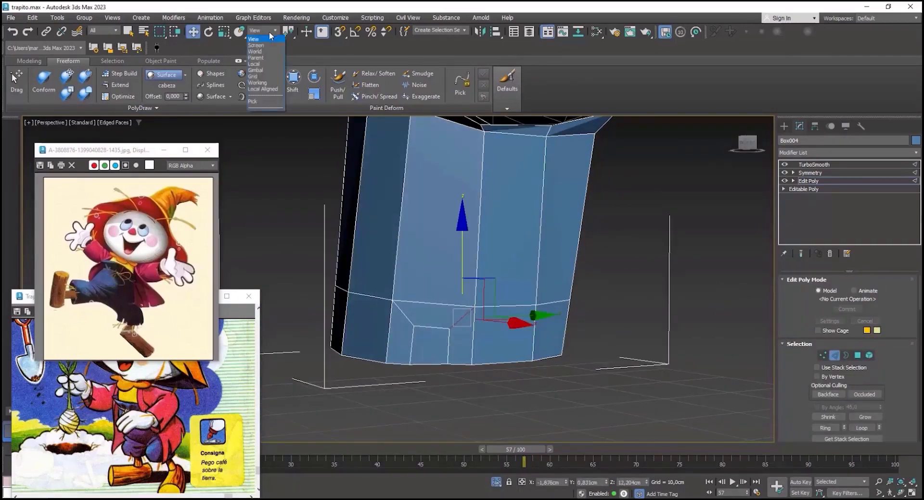
click(256, 46)
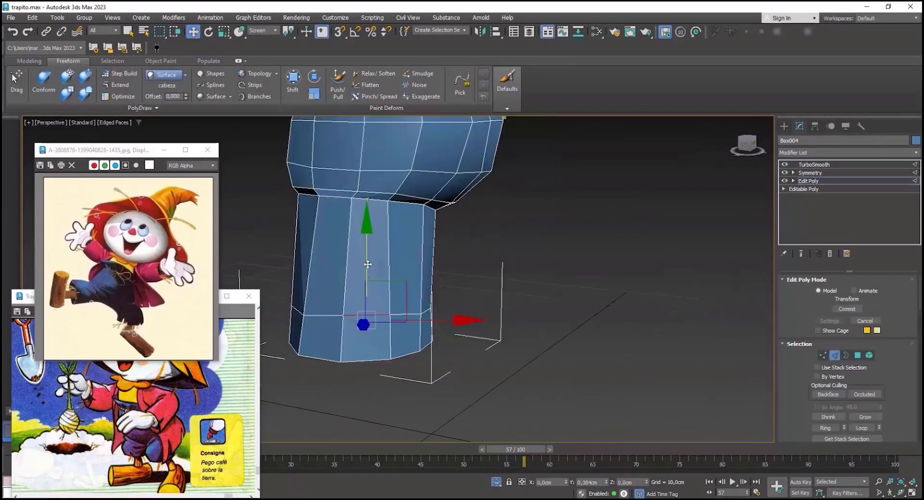
right_click(371, 354)
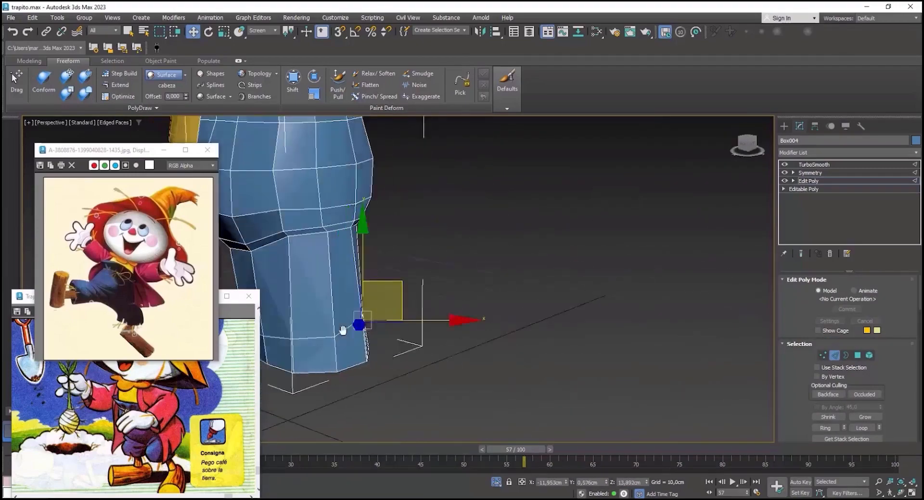
click(403, 360)
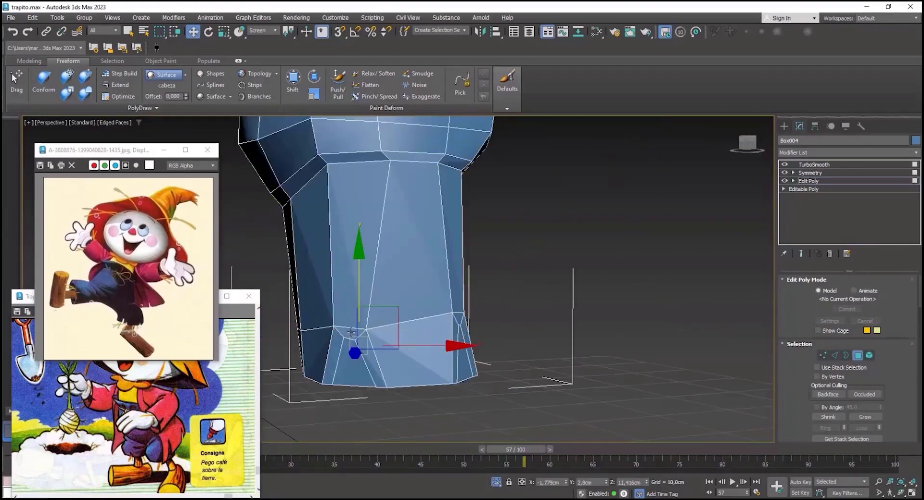
Step: Pick the next notch polygon at the trouser hem and set the edit constraint to None for the leg's edge loop
key(4)
click(452, 330)
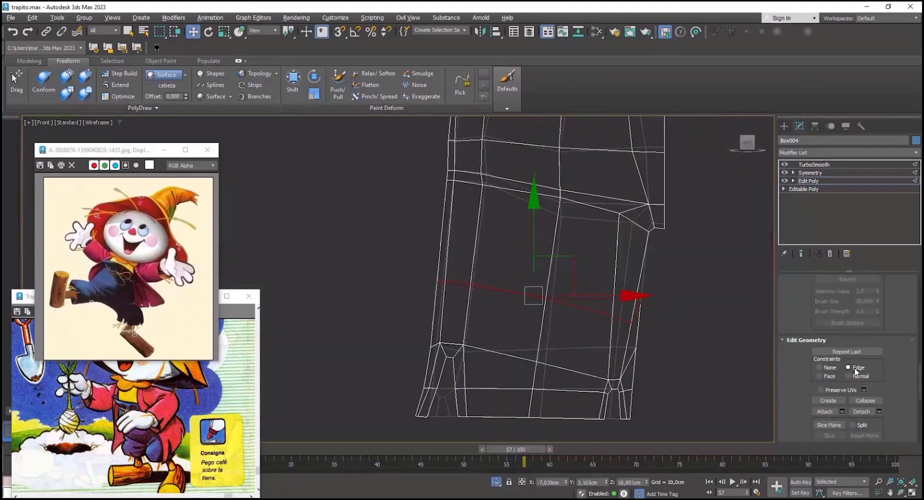
click(820, 367)
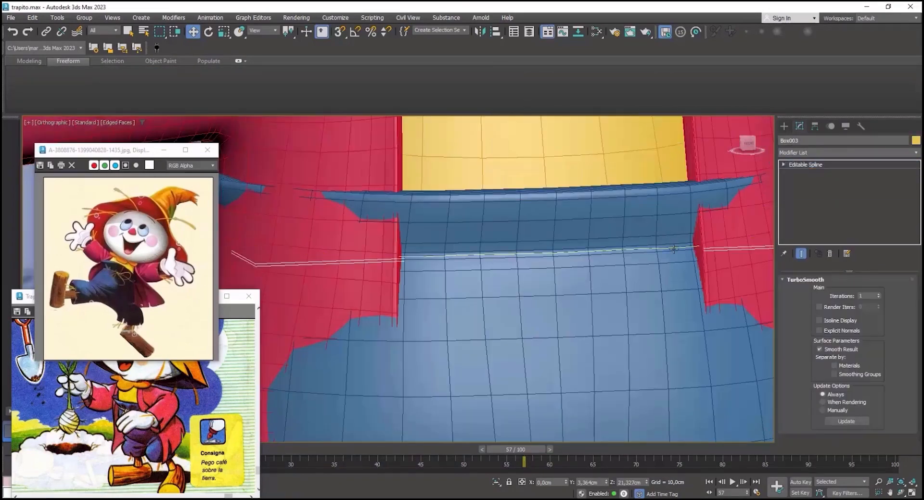
Step: Apply Renderable Spline to the waist spline cinturon with a 0.3 cm thickness and 12 sides
click(827, 153)
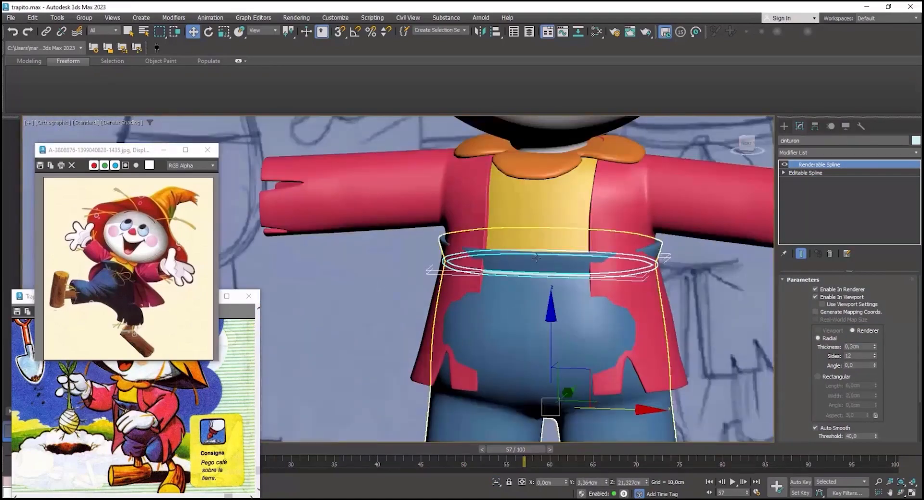
Step: Move the string bow onto the front of the belt, following the knot in the colour reference
scroll(123, 264, up, 5)
middle_drag(124, 264, 109, 236)
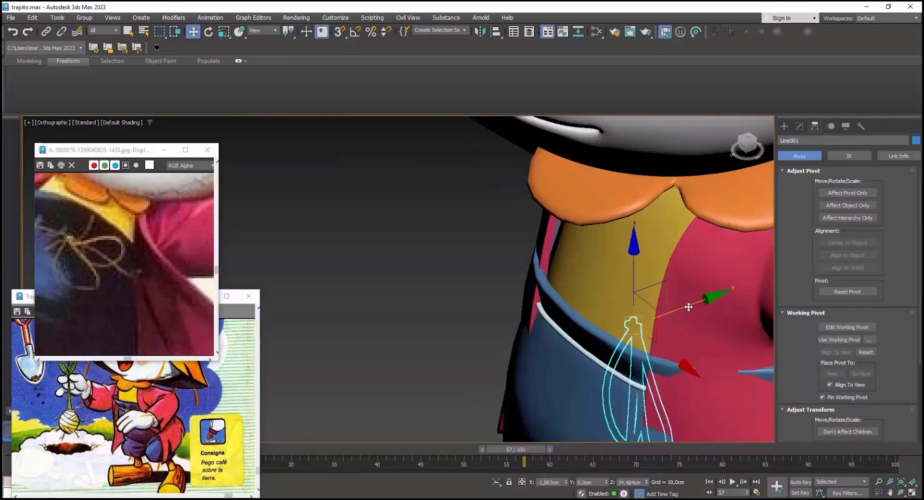
drag(689, 308, 621, 333)
alt+middle_drag(621, 333, 584, 217)
key(e)
Step: Select the belt string together with the bow and change their object colour to a straw orange
ctrl+click(555, 205)
click(916, 141)
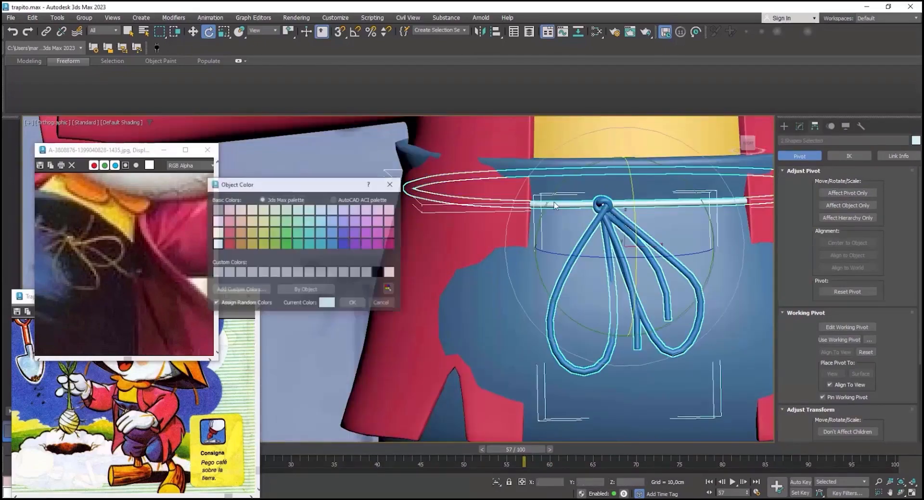
drag(366, 139, 384, 139)
click(379, 176)
click(353, 303)
scroll(591, 270, down, 5)
scroll(424, 230, up, 5)
Step: Select the bow and adjust its spline so the loops hang over the front of the trousers
click(429, 202)
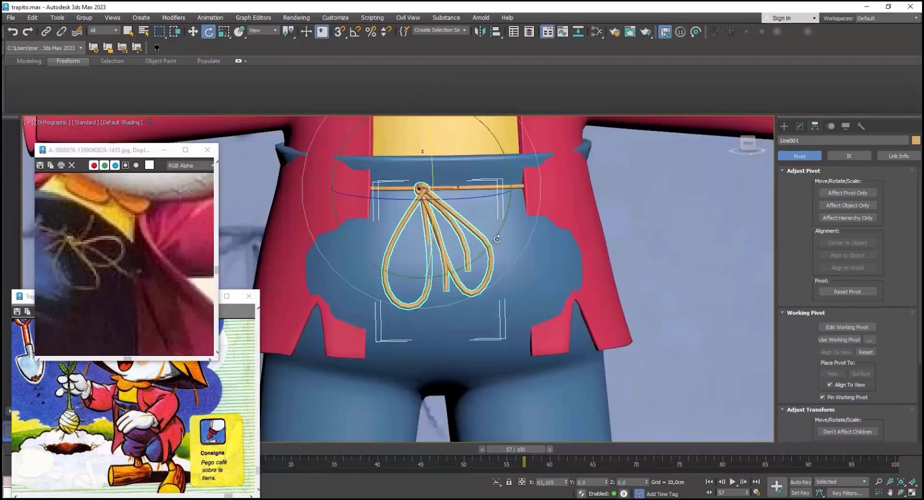
click(799, 126)
click(801, 181)
drag(409, 283, 419, 282)
alt+middle_drag(420, 282, 536, 222)
Step: Work on the coat's Edit Poly vertices around the side and hem slit with the Shift brush, strength 19 and falloff 370
click(794, 173)
scroll(553, 236, down, 4)
scroll(535, 221, down, 2)
scroll(536, 221, down, 3)
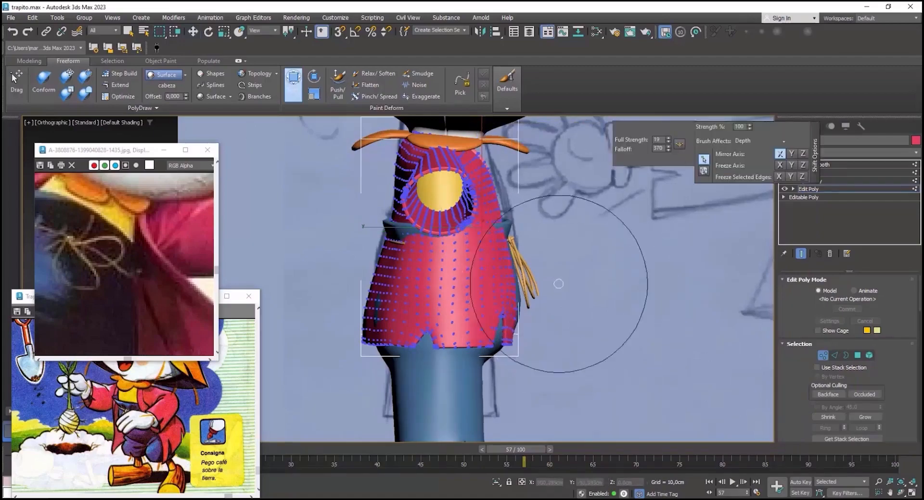
scroll(499, 250, up, 5)
alt+middle_drag(559, 284, 587, 196)
scroll(499, 249, down, 2)
scroll(529, 269, up, 5)
key(F4)
click(818, 331)
scroll(462, 212, up, 2)
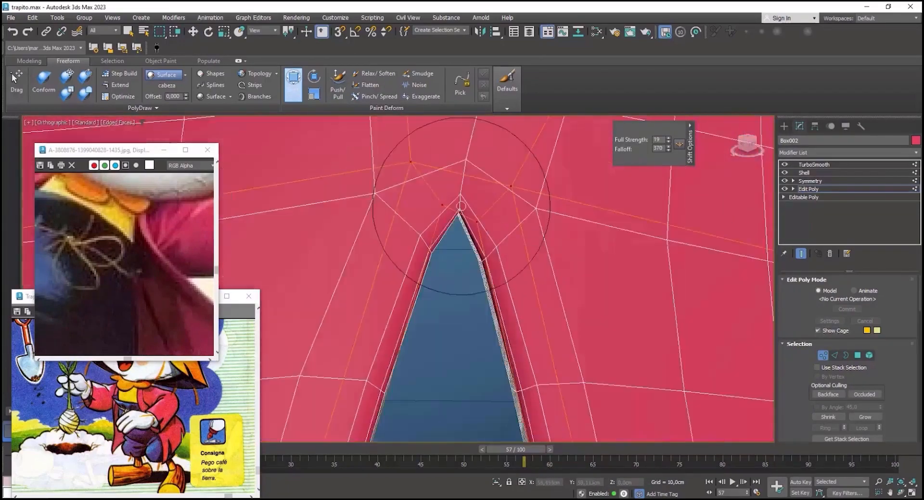
key(F4)
Step: Reshape the coat around the underarm and front panel with the Shift brush, checking the smoothed surface
scroll(482, 222, down, 4)
alt+middle_drag(462, 212, 639, 239)
scroll(514, 238, down, 3)
scroll(551, 247, up, 4)
scroll(551, 246, down, 4)
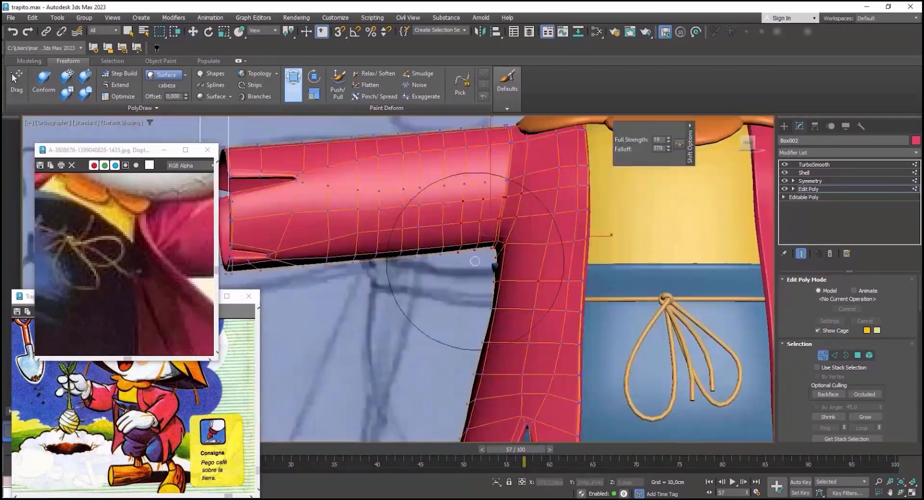
click(556, 268)
mouse_move(481, 212)
alt+middle_down()
mouse_move(553, 255)
mouse_move(408, 274)
mouse_move(437, 251)
mouse_move(435, 275)
mouse_move(551, 313)
alt+middle_up()
click(813, 152)
key(1)
click(293, 80)
key(F4)
click(437, 252)
Step: Return to the coat's Edit Poly vertices and refine its outline with the Shift brush
click(808, 189)
key(1)
scroll(434, 275, down, 4)
scroll(339, 352, up, 4)
click(293, 79)
scroll(413, 288, up, 2)
Step: Isolate the coat and adjust the edge loop along its front opening, checking it at the TurboSmooth level
key(alt+q)
key(w)
key(2)
double_click(488, 277)
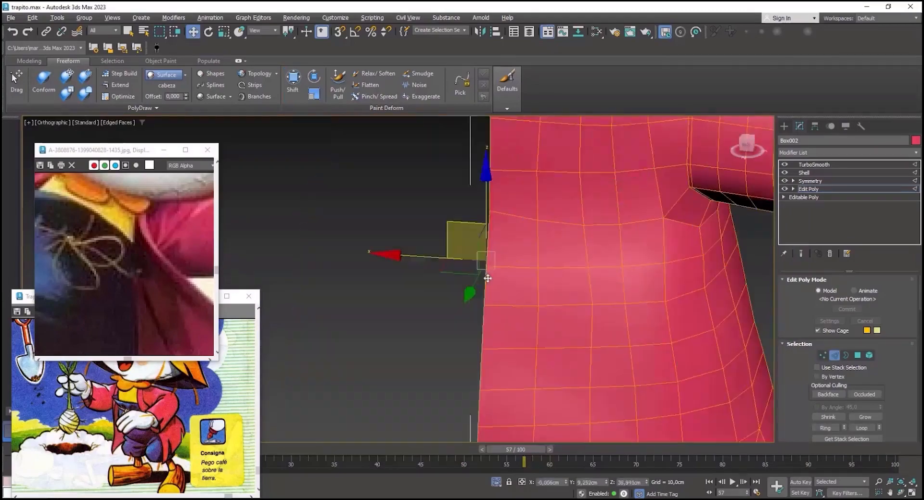
scroll(487, 277, down, 5)
drag(814, 356, 814, 284)
right_click(662, 157)
click(814, 165)
key(F4)
Step: Reposition vertices on the coat's front panel and even them out with Relax/Soften at size 12 and strength 1
click(808, 189)
key(1)
scroll(515, 224, up, 4)
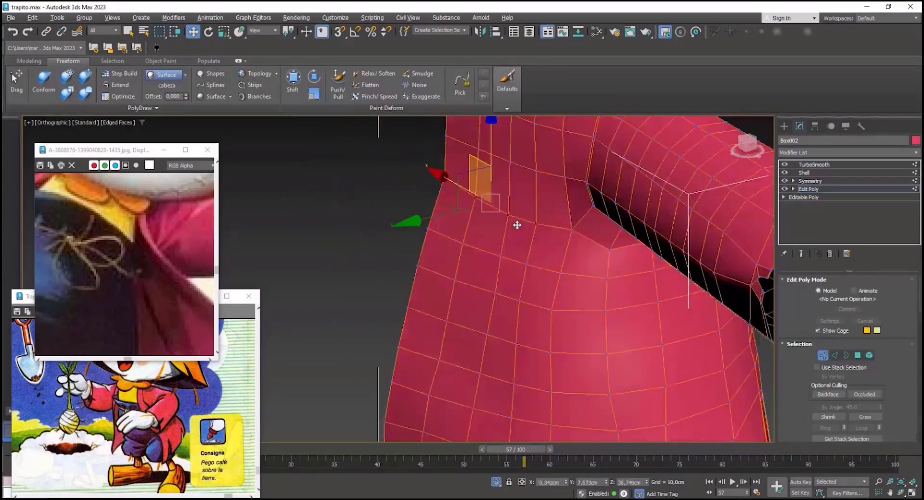
alt+middle_drag(515, 224, 480, 186)
click(463, 282)
alt+middle_drag(452, 295, 500, 288)
drag(407, 358, 402, 357)
scroll(402, 358, down, 4)
alt+middle_drag(402, 358, 460, 337)
click(293, 79)
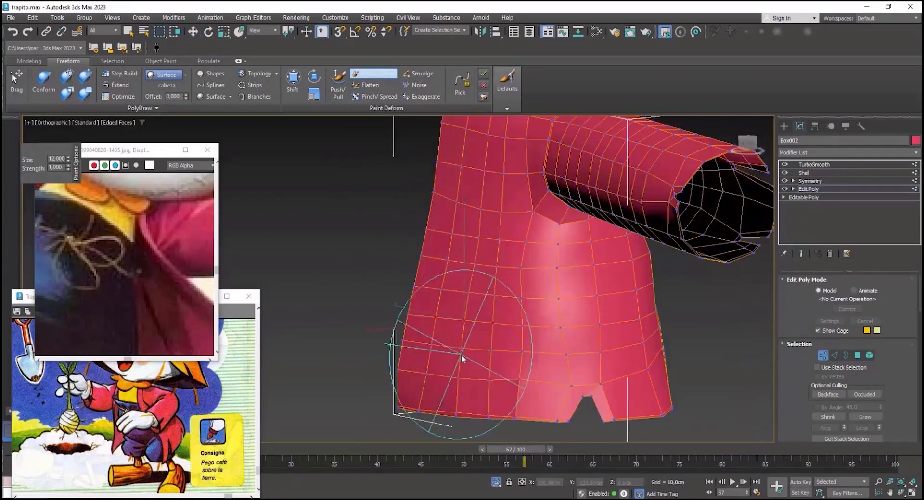
Step: Check the smoothed coat, leave isolation and fine-tune its vertices with the Shift brush against the whole figure
click(813, 165)
key(F4)
key(alt+q)
click(808, 189)
click(293, 80)
key(1)
scroll(607, 279, up, 4)
mouse_move(604, 279)
alt+middle_down()
mouse_move(615, 275)
mouse_move(635, 322)
mouse_move(567, 272)
mouse_move(639, 244)
mouse_move(523, 276)
alt+middle_up()
scroll(664, 308, down, 4)
scroll(665, 284, up, 3)
scroll(635, 321, down, 3)
Step: Select both reference sketch planes behind the character and hide them
key(w)
scroll(639, 244, down, 5)
scroll(524, 276, down, 4)
click(541, 231)
ctrl+click(731, 241)
right_click(735, 251)
click(770, 215)
scroll(596, 289, up, 4)
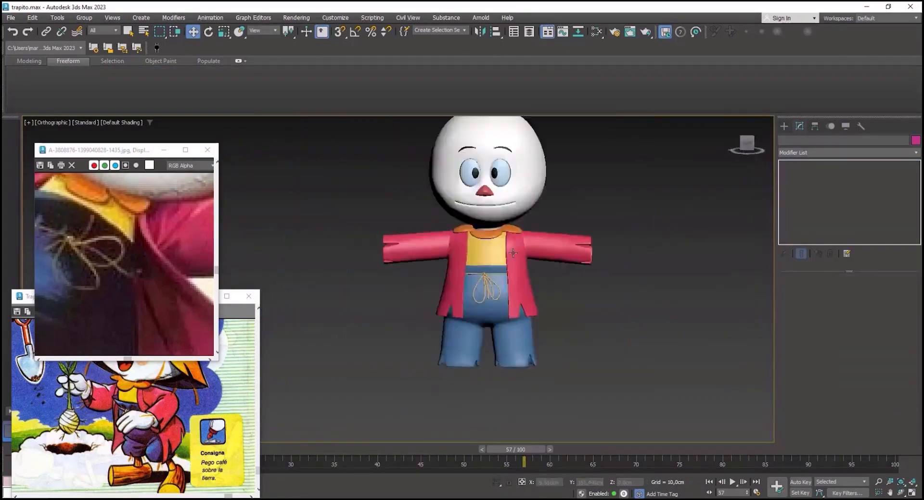
Step: Uncover the full colour reference image and draw a 12-sided cylinder about 15.1 cm tall for the leg
drag(144, 290, 144, 218)
click(538, 240)
click(783, 126)
click(813, 214)
drag(519, 392, 544, 399)
key(w)
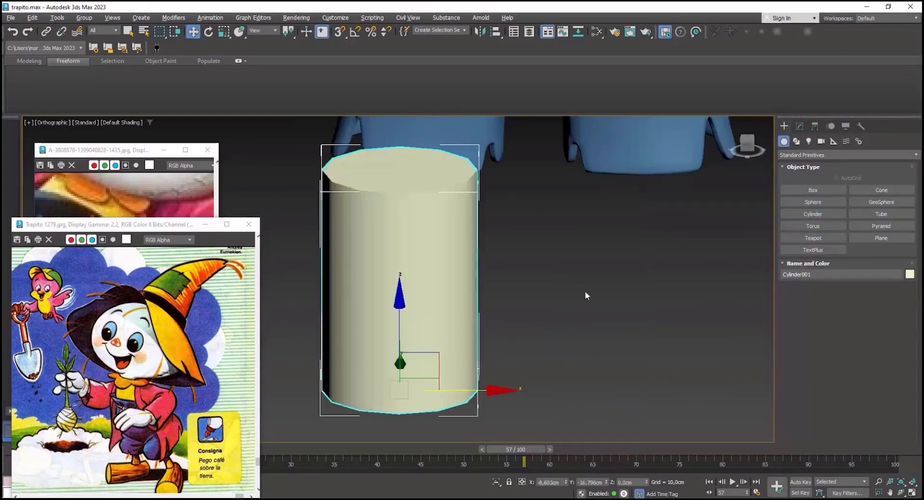
Step: Place the cylinder beneath one trouser leg following the front sketch and slim it to a radius of about 2 cm
key(f)
key(ctrl+i)
key(alt+q)
scroll(541, 364, up, 6)
click(544, 270)
click(799, 126)
key(alt+w)
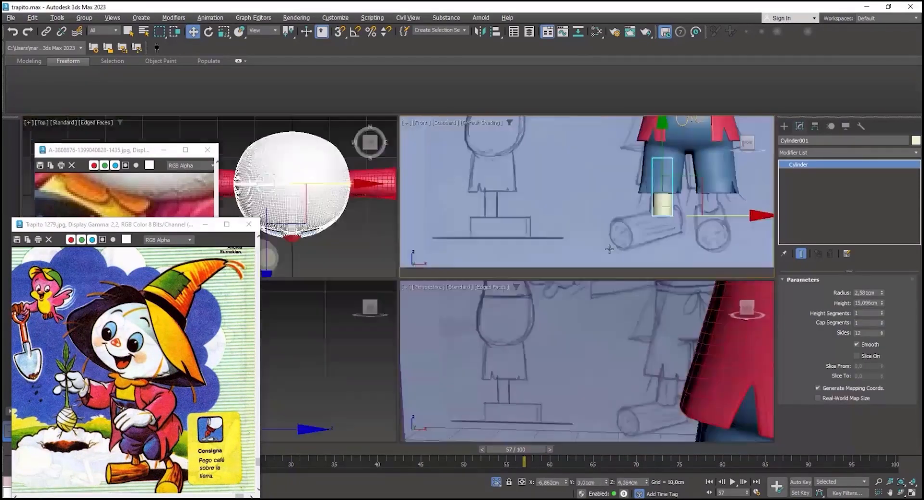
key(alt+w)
alt+middle_drag(596, 316, 544, 313)
Step: Create a copy of the leg cylinder rotated 90 degrees with angle snap to form the horizontal log foot
key(e)
key(a)
shift+drag(602, 240, 602, 308)
key(l)
key(z)
key(alt+q)
key(w)
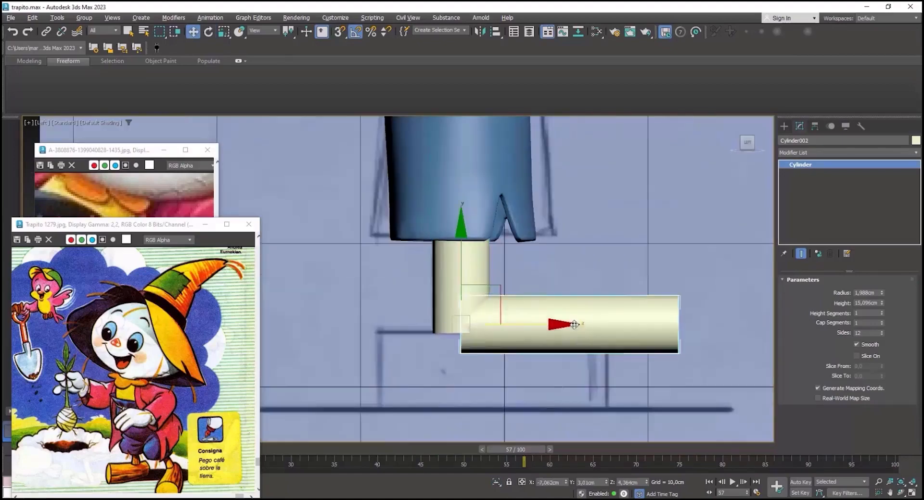
Step: Position the log foot under the leg by the sketch's ground line and set its height to about 16 cm
key(f)
scroll(550, 318, down, 3)
scroll(550, 317, up, 3)
key(l)
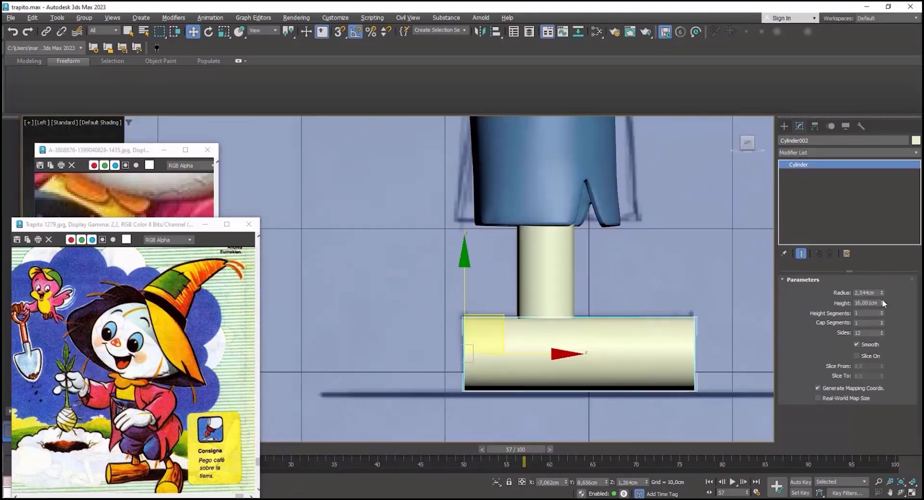
alt+middle_drag(567, 289, 589, 289)
key(f)
mouse_move(881, 304)
mouse_down()
mouse_move(881, 284)
mouse_move(882, 295)
mouse_up()
Step: Enlarge the log foot's radius to about 3.48 cm, comparing it with the side sketch
key(l)
scroll(643, 256, down, 5)
key(p)
click(575, 270)
scroll(601, 289, down, 4)
drag(743, 143, 770, 145)
key(l)
click(612, 316)
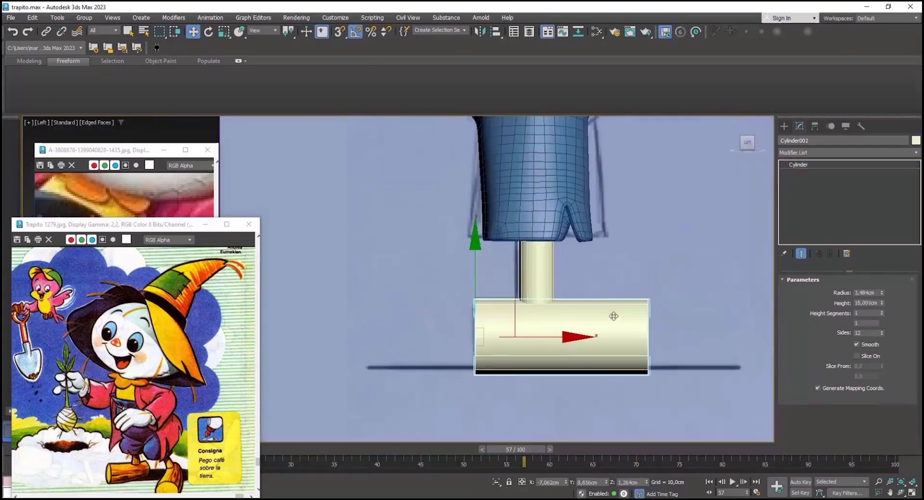
Step: Give the log foot five height segments and add an Edit Poly modifier
drag(882, 312, 882, 310)
click(848, 152)
click(825, 172)
Step: Shape the log foot's vertices with the Shift brush so its upper outline becomes slightly irregular
key(1)
click(293, 81)
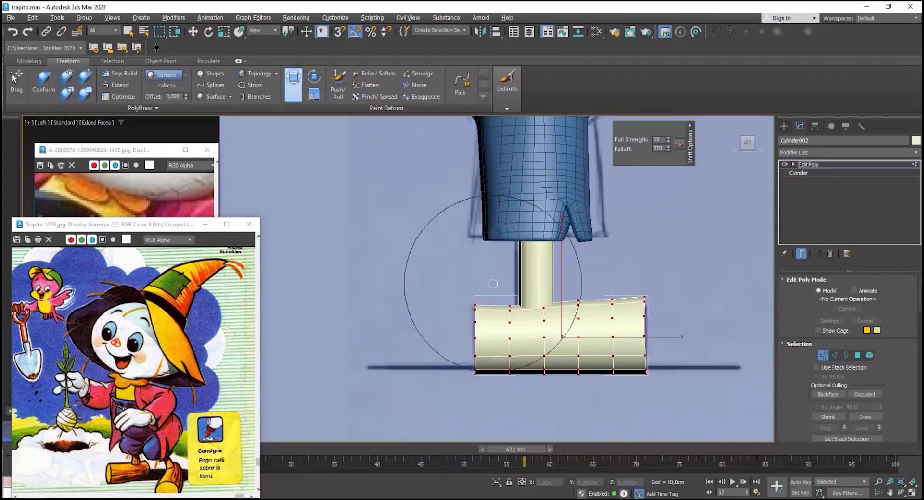
key(f)
alt+middle_drag(601, 318, 640, 308)
key(1)
key(w)
right_click(594, 269)
Step: Join the log foot and the leg cylinder with a ProBoolean union
click(783, 127)
text(xb)
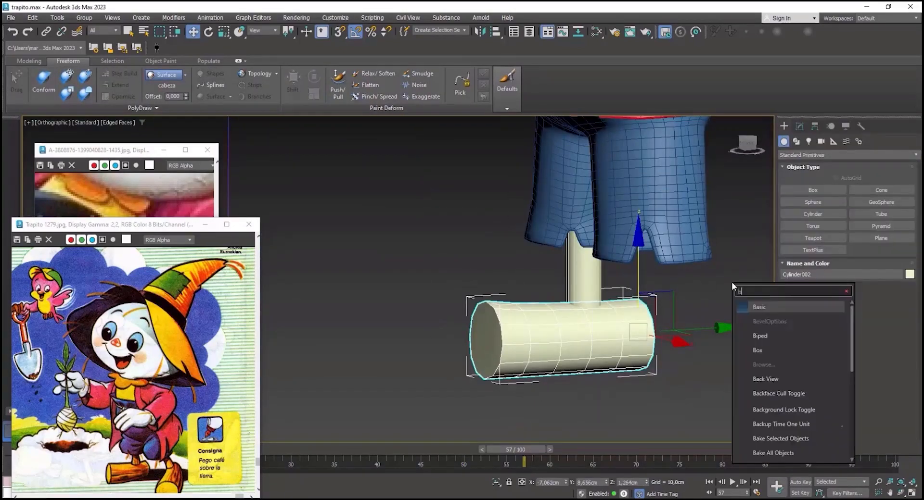
text(oo)
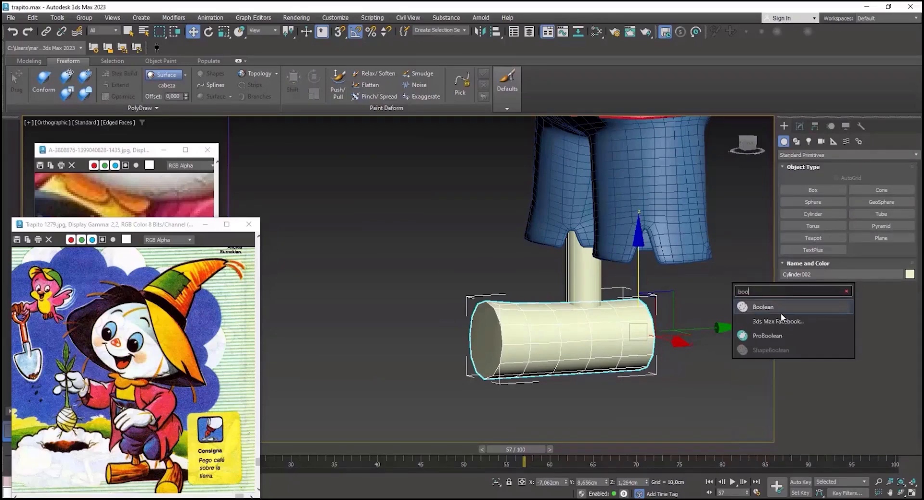
click(780, 335)
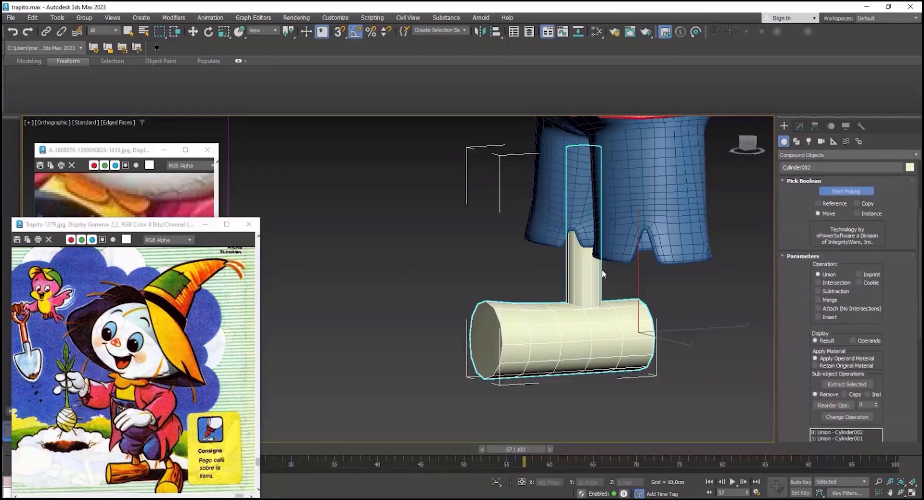
alt+middle_drag(649, 281, 666, 271)
key(w)
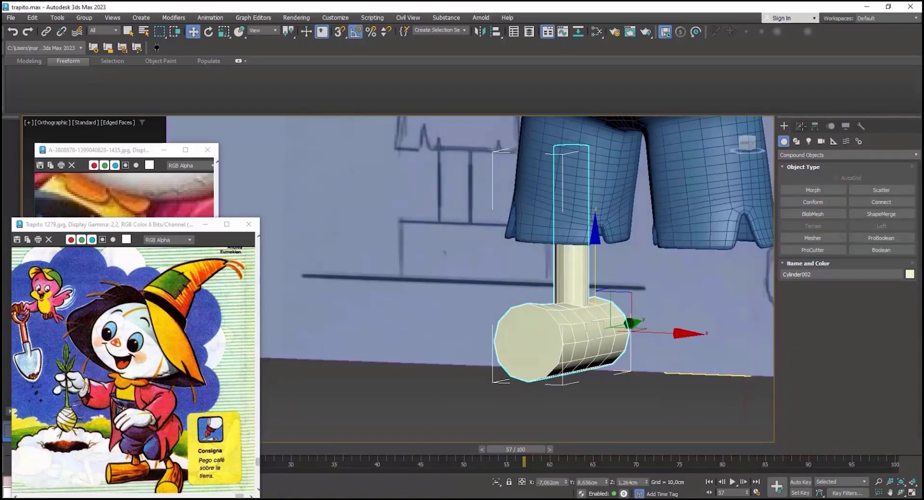
Step: Add a Retopology modifier to the joined leg and compute a ReForm mesh with a face count of 300
click(817, 151)
key(r)
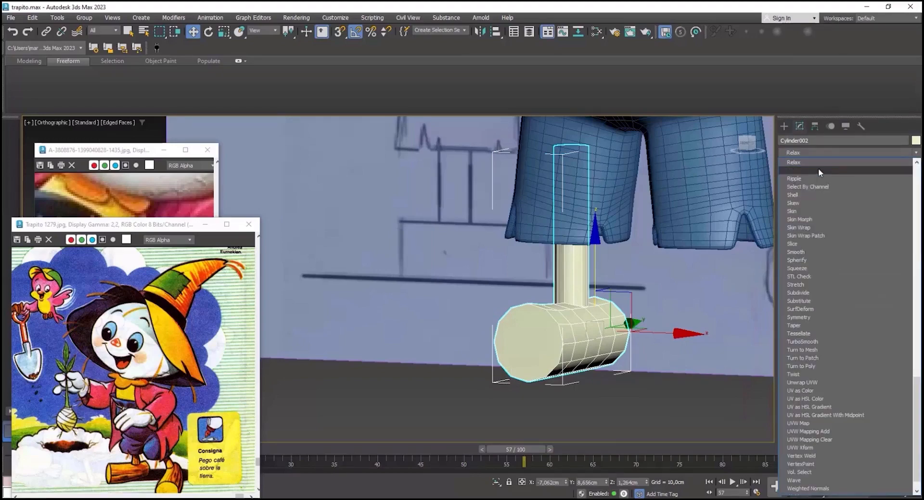
click(818, 171)
alt+middle_drag(606, 296, 621, 341)
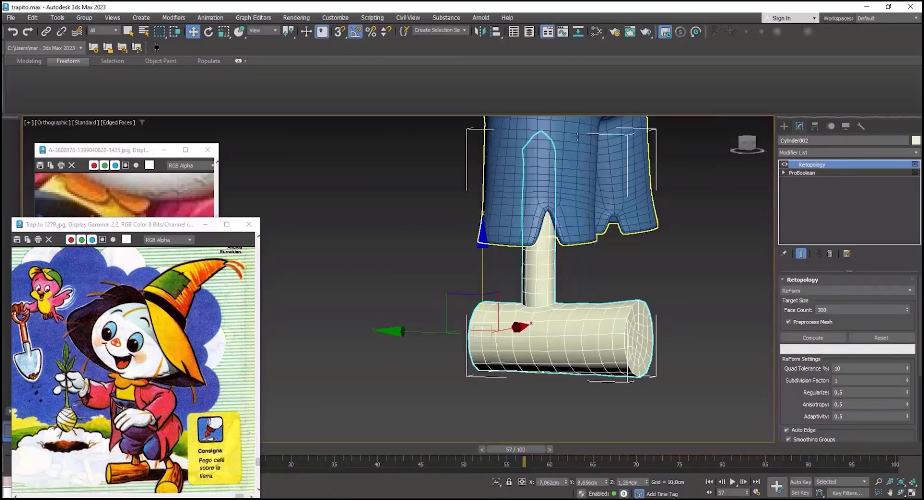
alt+middle_drag(551, 256, 533, 289)
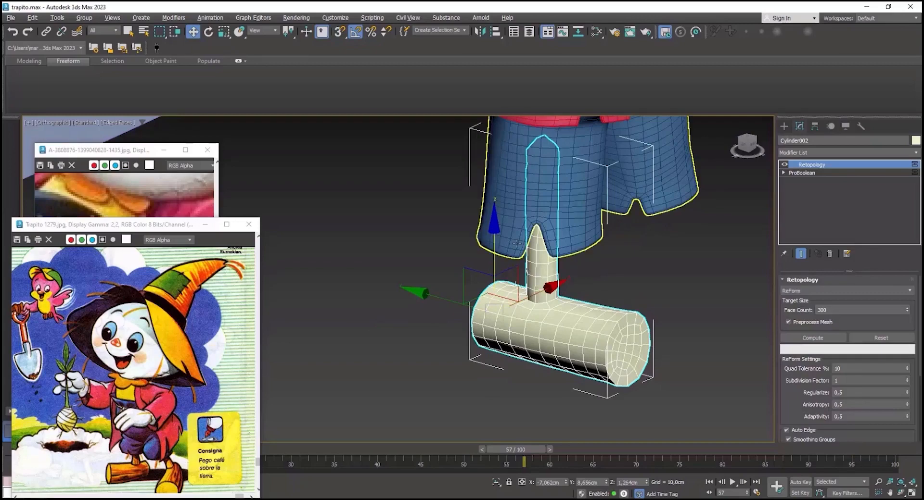
alt+middle_drag(611, 334, 596, 311)
scroll(595, 311, up, 3)
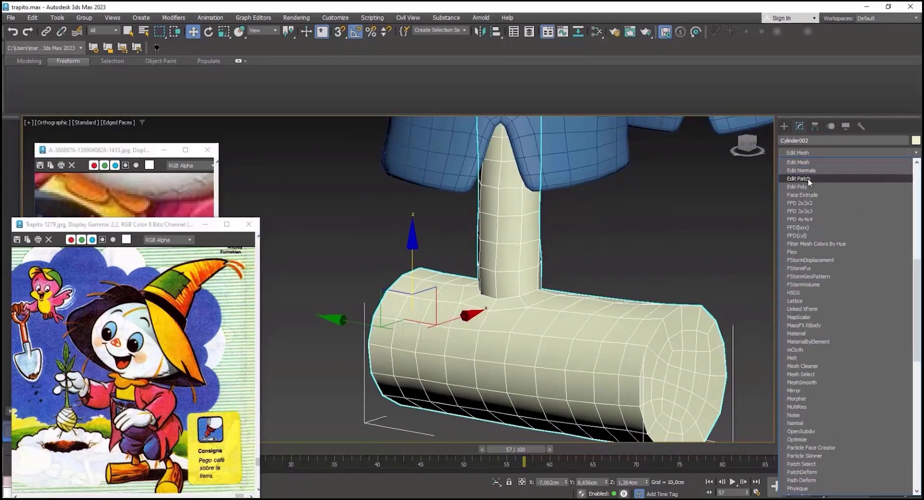
Step: Add an Edit Poly modifier and prepare the edge loop where the leg meets the log foot
click(807, 178)
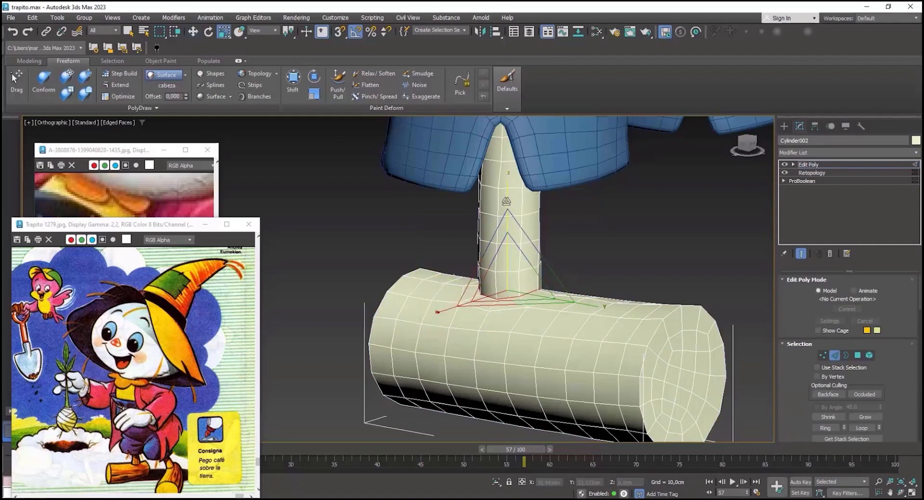
alt+middle_drag(486, 321, 527, 301)
scroll(556, 274, up, 4)
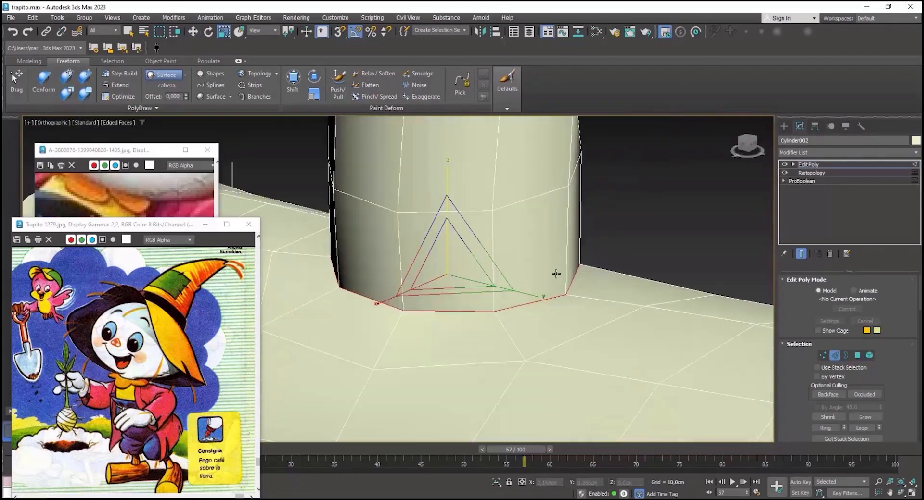
middle_drag(557, 274, 572, 261)
scroll(573, 261, up, 2)
key(alt+1)
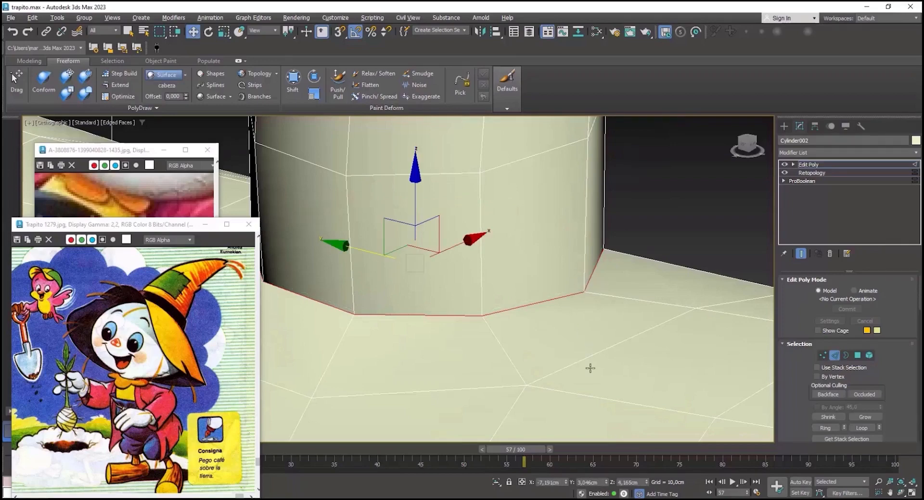
scroll(591, 324, down, 3)
scroll(623, 300, up, 4)
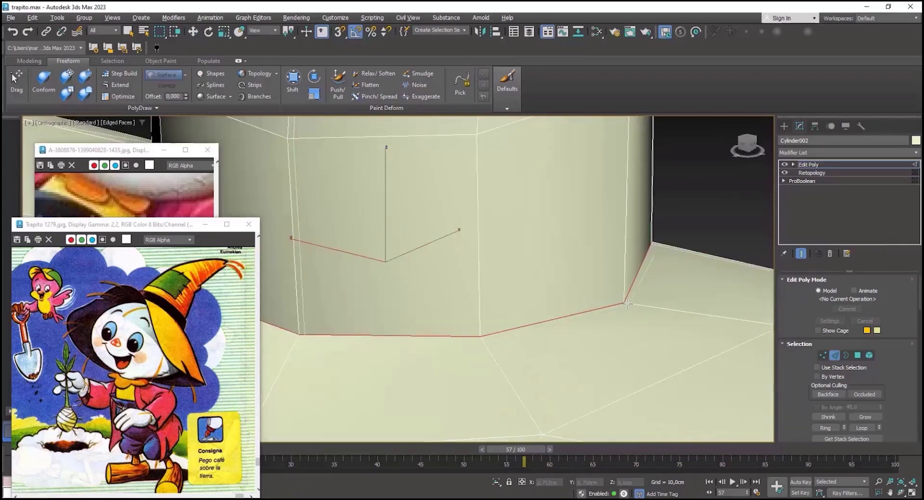
click(629, 303)
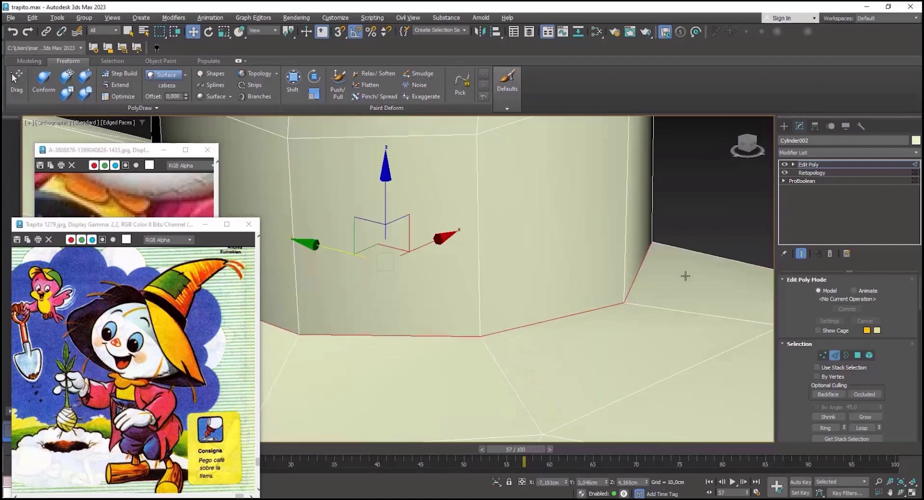
Step: Convert the joined leg to Editable Poly and chamfer the edge loop where it meets the log foot by 0.081 cm
right_click(592, 242)
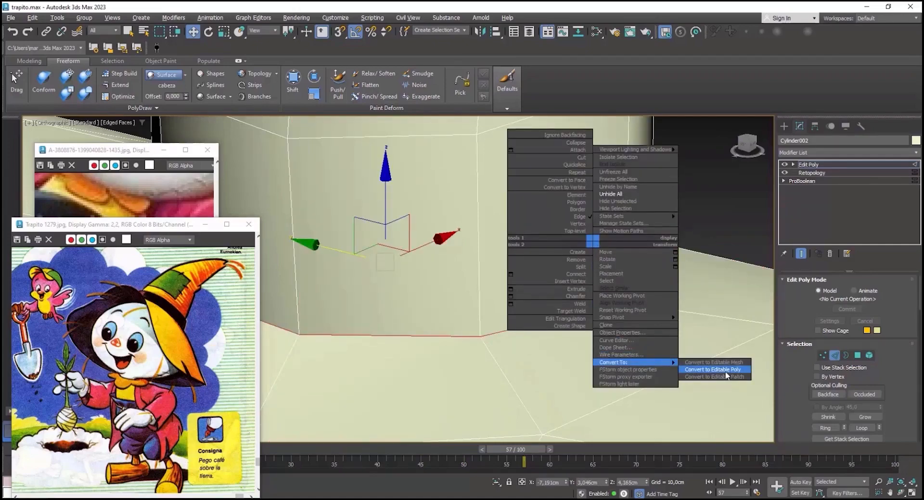
click(725, 373)
scroll(622, 336, down, 5)
alt+middle_drag(623, 336, 561, 322)
key(2)
right_click(598, 300)
click(516, 353)
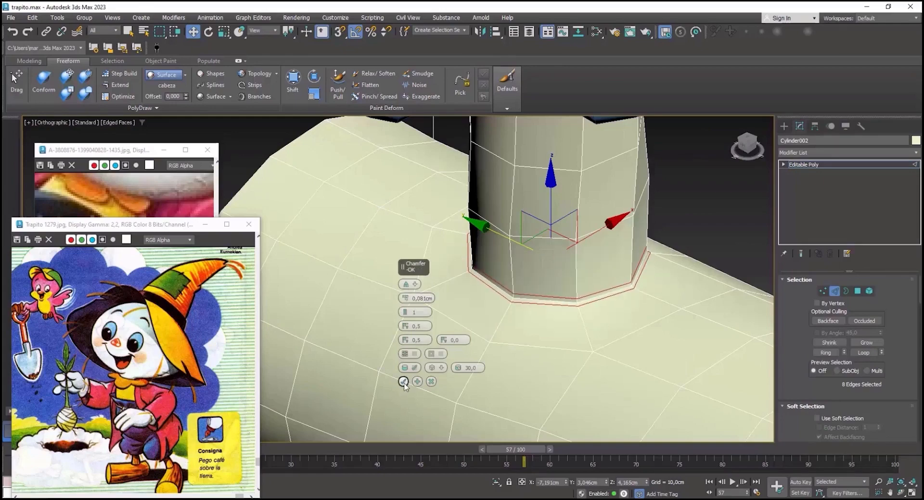
click(404, 383)
Step: Select the outer edge loop around the leg's base on the log foot and chamfer it by about 0.119 cm
scroll(602, 298, up, 5)
double_click(602, 266)
scroll(602, 264, down, 5)
alt+middle_drag(602, 265, 597, 265)
alt+middle_drag(564, 209, 524, 212)
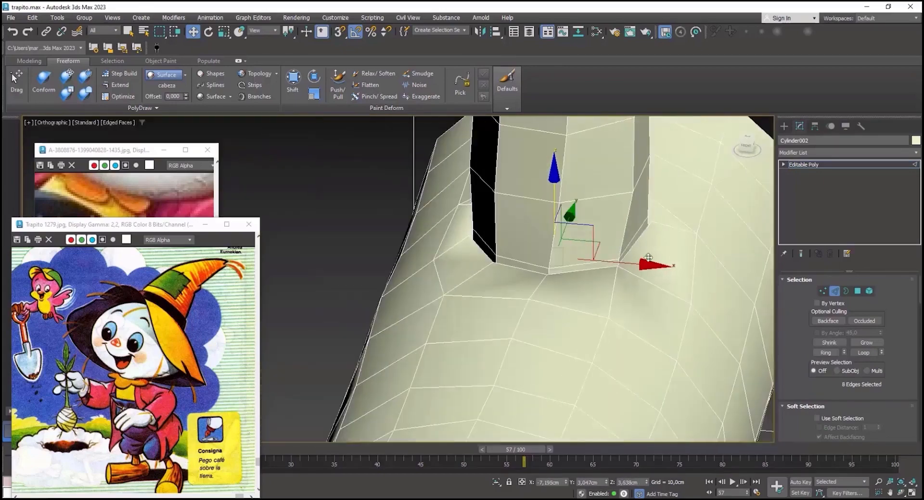
scroll(625, 255, up, 3)
alt+middle_drag(620, 253, 647, 247)
scroll(649, 247, up, 5)
double_click(649, 246)
scroll(660, 246, down, 6)
right_click(666, 246)
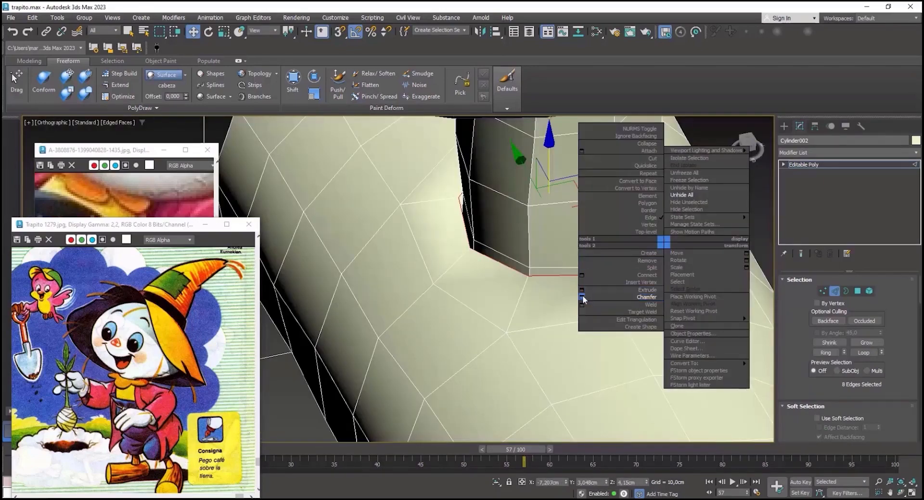
click(583, 298)
scroll(638, 261, up, 4)
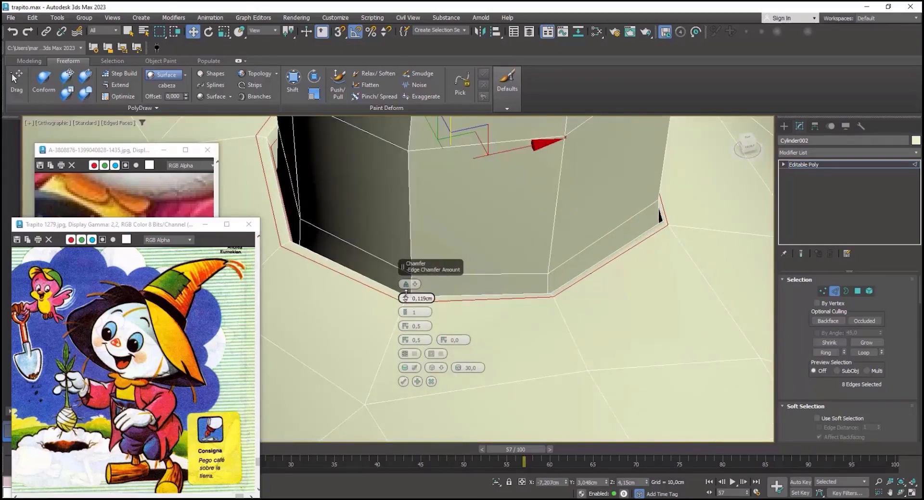
scroll(514, 270, down, 5)
alt+middle_drag(515, 270, 483, 249)
Step: Leave edge editing, add a TurboSmooth modifier to the leg and turn off the edged-faces display
right_click(674, 170)
click(657, 160)
click(831, 150)
text(tur)
key(Return)
scroll(493, 238, down, 5)
key(F4)
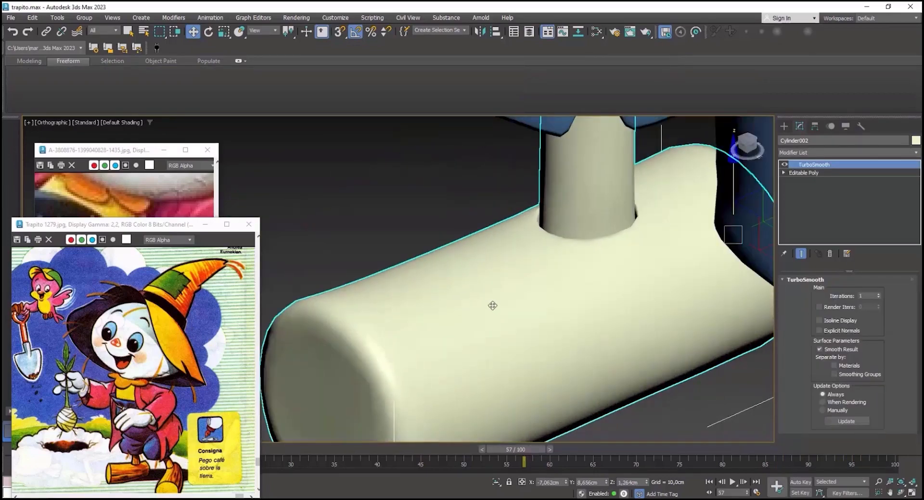
scroll(492, 306, down, 8)
alt+middle_drag(492, 305, 477, 294)
scroll(517, 294, up, 4)
Step: Adjust the vertices of the leg and log foot with the Shift brush on the Editable Poly level beneath TurboSmooth
click(804, 173)
key(1)
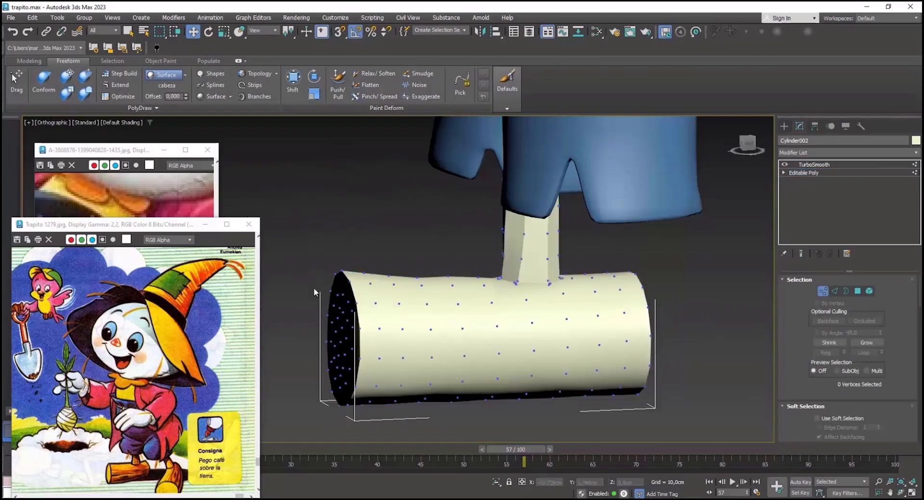
key(ctrl+a)
click(293, 79)
click(814, 164)
mouse_move(544, 269)
alt+middle_down()
mouse_move(601, 241)
mouse_move(585, 304)
alt+middle_up()
click(803, 172)
key(1)
click(293, 79)
click(800, 254)
click(293, 79)
key(w)
key(1)
scroll(544, 308, down, 5)
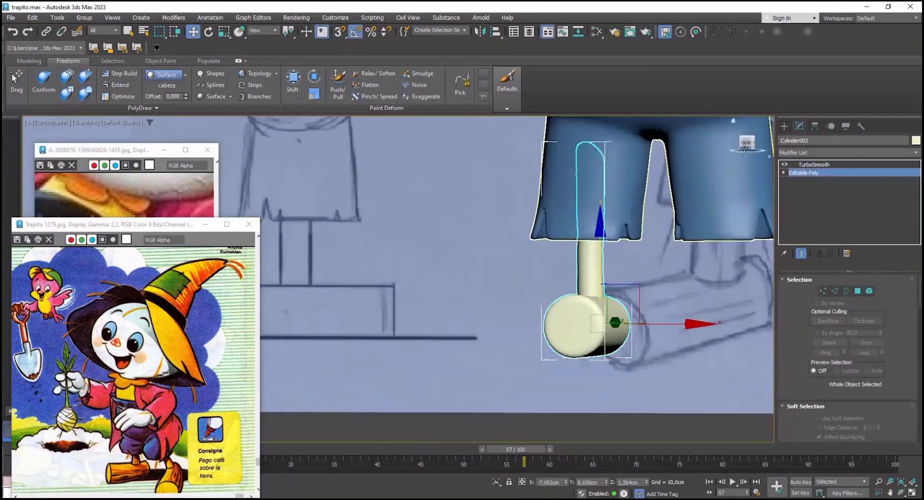
Step: Rotate the leg with its log foot slightly in the front view
key(f)
key(e)
drag(575, 232, 579, 236)
key(p)
alt+middle_drag(593, 320, 639, 298)
Step: Isolate the leg, set the reference coordinate system to Local, flatten its rounded upper end and leave isolation
key(alt+q)
scroll(525, 289, up, 5)
click(263, 31)
click(256, 69)
click(785, 165)
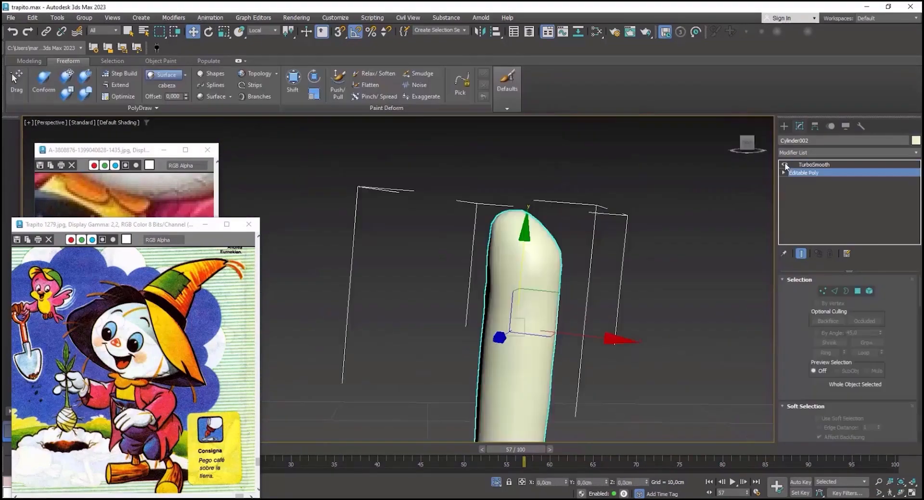
click(813, 164)
scroll(515, 289, down, 5)
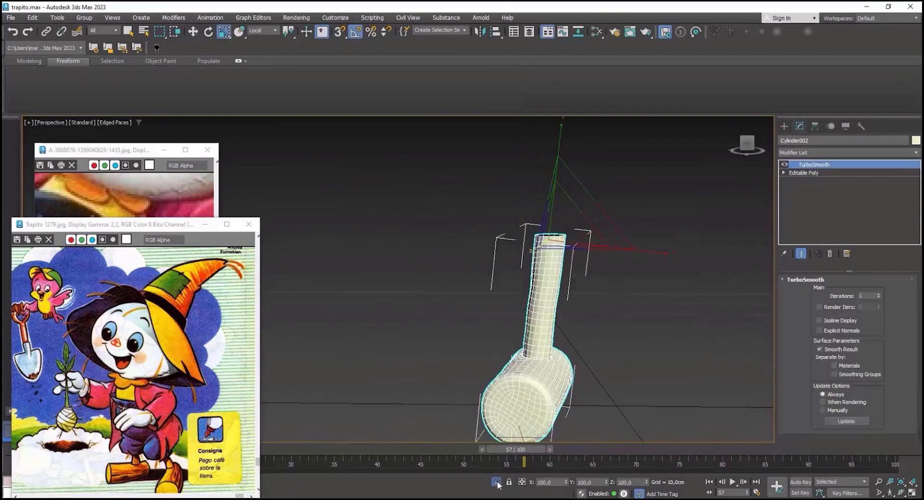
key(alt+q)
alt+middle_drag(554, 289, 639, 298)
click(803, 173)
scroll(621, 298, down, 3)
key(f)
key(w)
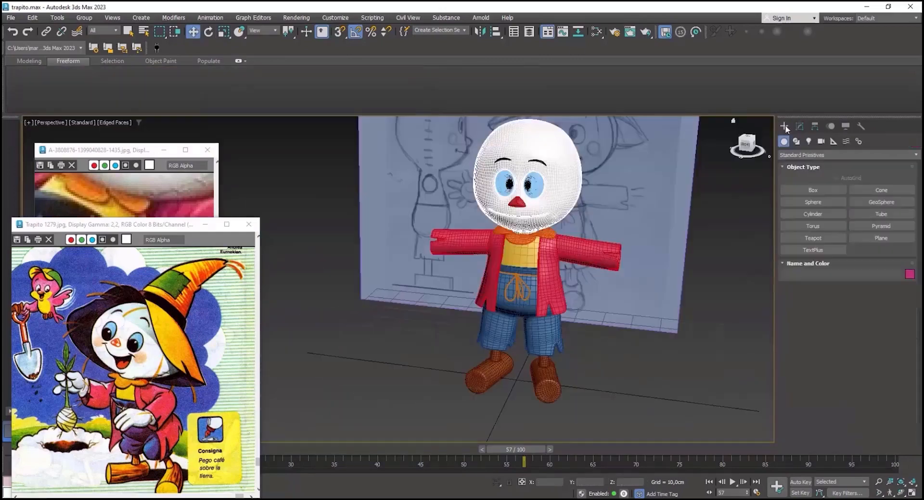
Step: Create a cone hat on the head, about 13.8 cm base radius and 38 cm high, with 9 height segments and an Edit Poly modifier
click(881, 190)
drag(598, 396, 644, 403)
click(642, 276)
click(799, 126)
click(846, 153)
click(795, 173)
click(881, 322)
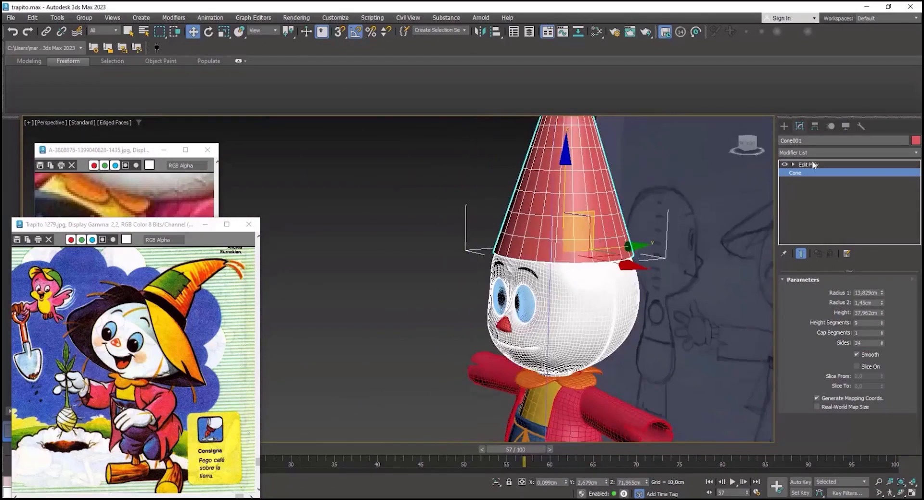
click(812, 164)
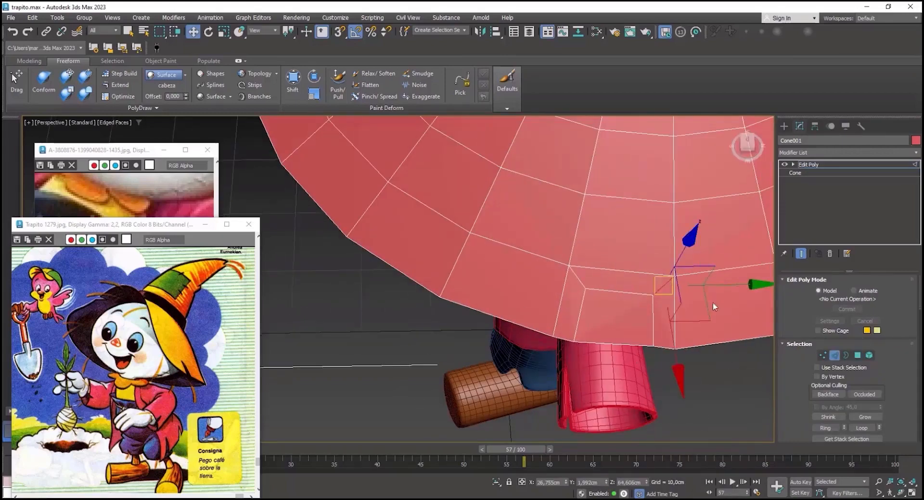
Step: Move the inset corner on the hat brim sideways and delete the inset polygon to cut a notch in the brim edge
scroll(813, 373, down, 3)
scroll(585, 279, down, 5)
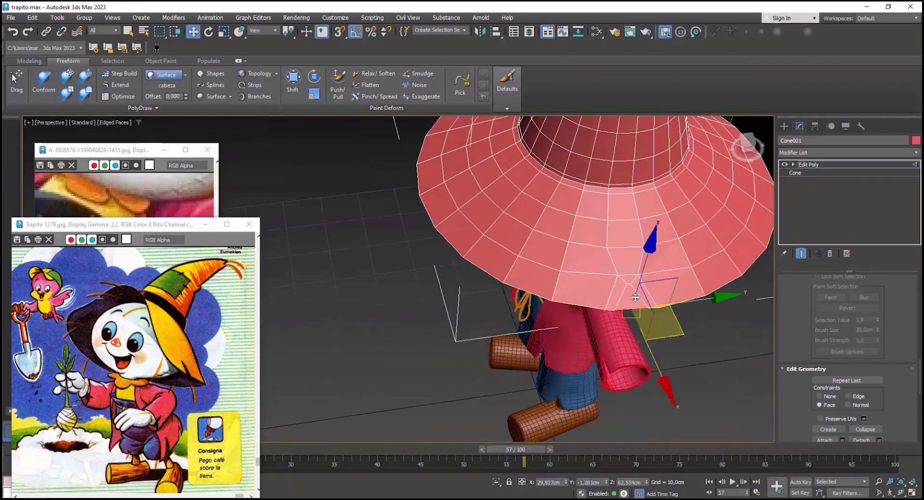
mouse_move(585, 279)
alt+middle_down()
mouse_move(593, 303)
mouse_move(578, 264)
alt+middle_up()
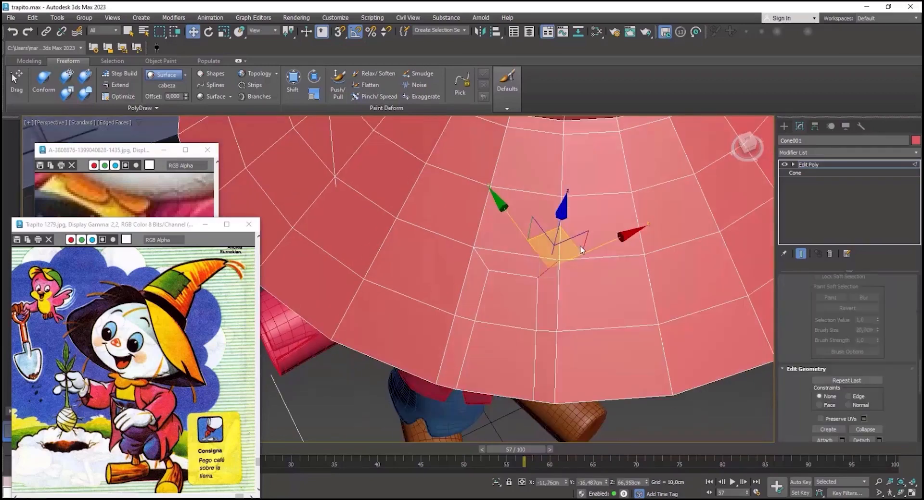
drag(581, 249, 522, 253)
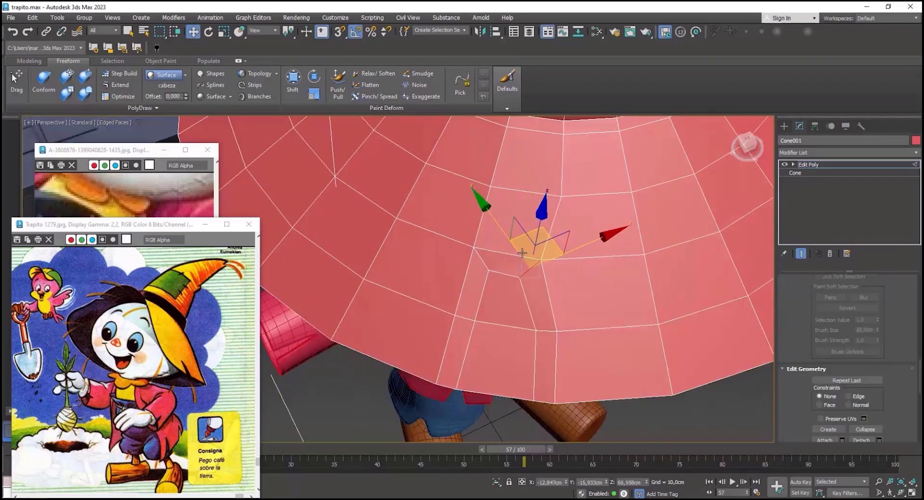
key(4)
click(513, 342)
key(Delete)
scroll(510, 313, down, 4)
alt+middle_drag(505, 310, 487, 325)
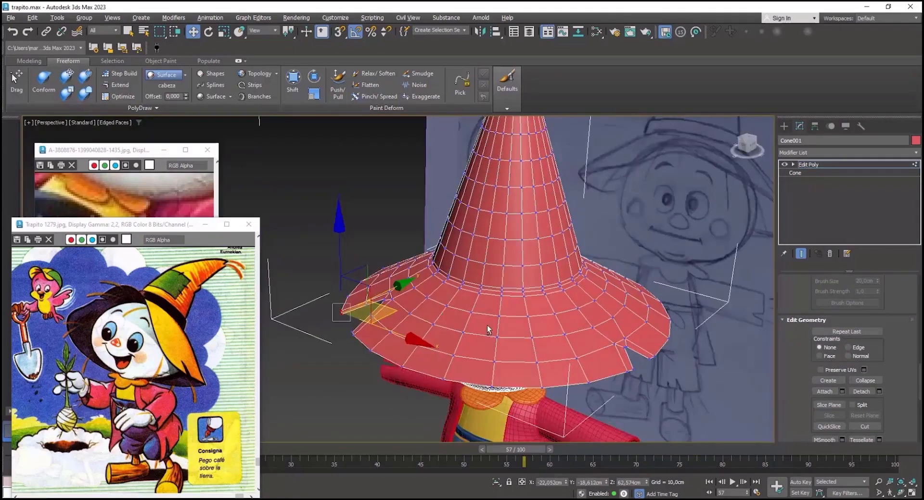
Step: Inset another polygon at the brim edge and remove its inner faces to cut a second notch
scroll(486, 325, up, 4)
click(431, 343)
alt+middle_drag(431, 344, 447, 370)
key(2)
key(4)
right_click(437, 355)
mouse_move(421, 364)
shift+mouse_down()
mouse_move(405, 405)
mouse_move(421, 354)
shift+mouse_up()
click(427, 401)
drag(481, 435, 329, 394)
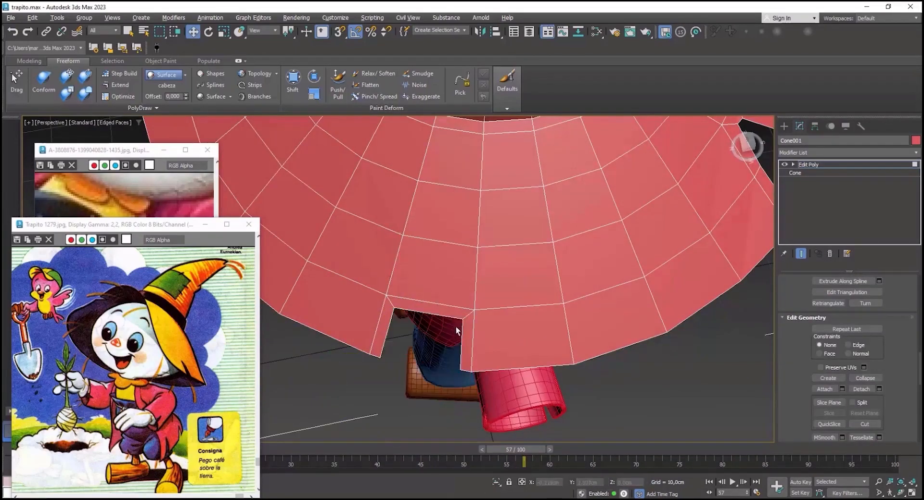
Step: Narrow the new brim notch into a tapered tear by pulling its vertices together with the Shift brush
alt+middle_drag(456, 330, 474, 313)
key(1)
click(292, 82)
scroll(458, 298, up, 2)
alt+middle_drag(543, 318, 571, 328)
scroll(529, 327, down, 2)
drag(423, 308, 462, 313)
drag(409, 385, 445, 401)
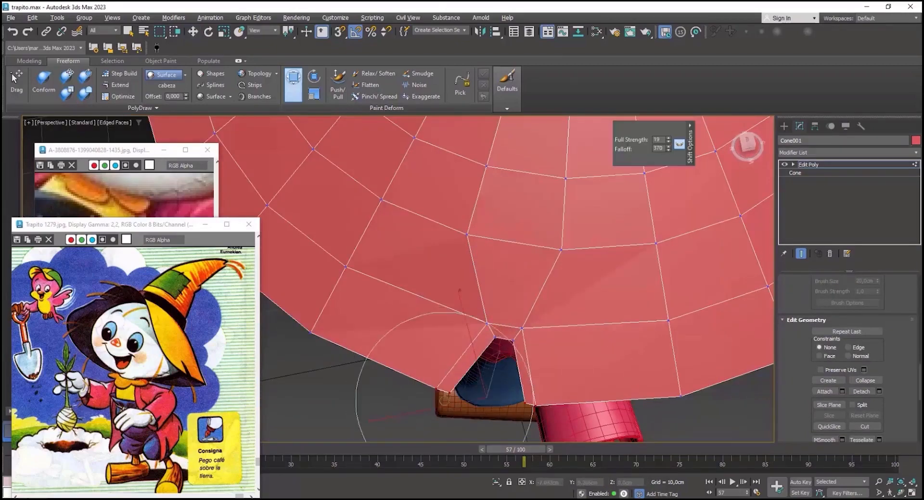
Step: Move a vertex near the outer edge of the next brim section to reshape its polygons
key(w)
key(4)
click(470, 334)
mouse_move(445, 400)
alt+middle_down()
mouse_move(470, 334)
mouse_move(465, 313)
mouse_move(459, 339)
alt+middle_up()
key(1)
click(465, 313)
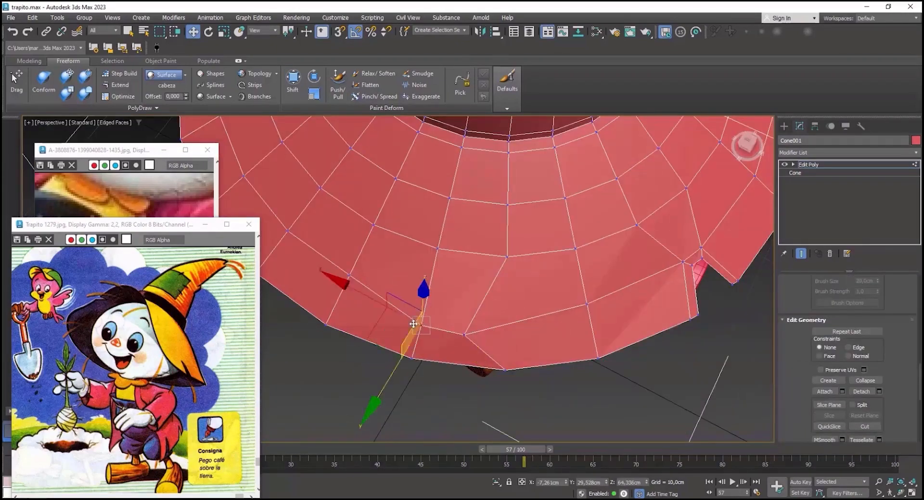
drag(413, 324, 436, 322)
alt+middle_drag(435, 332, 452, 299)
Step: Inset the reshaped brim-edge polygon and delete the inner polygons to open a third notch
key(4)
right_click(458, 357)
click(438, 383)
right_click(462, 356)
click(459, 397)
alt+middle_drag(409, 370, 392, 408)
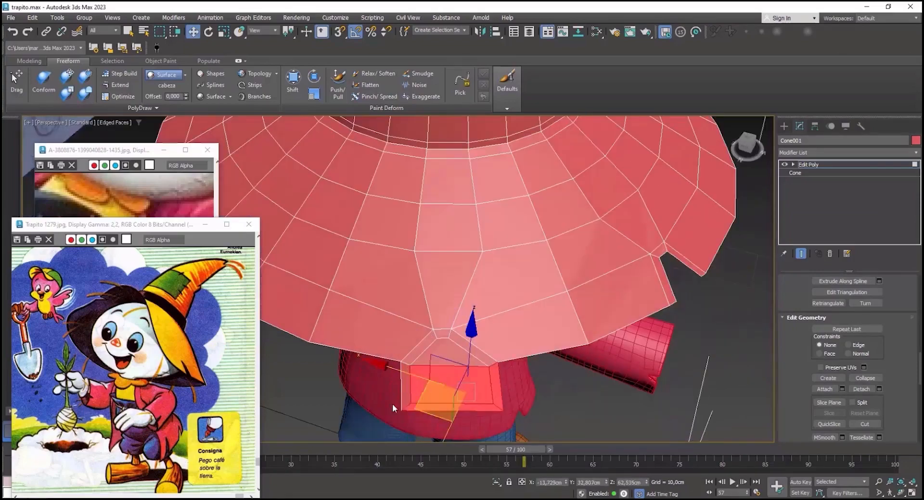
key(Delete)
Step: Adjust the vertices at the corners of the third brim notch
scroll(425, 357, up, 3)
click(808, 165)
click(389, 364)
alt+middle_drag(389, 364, 375, 309)
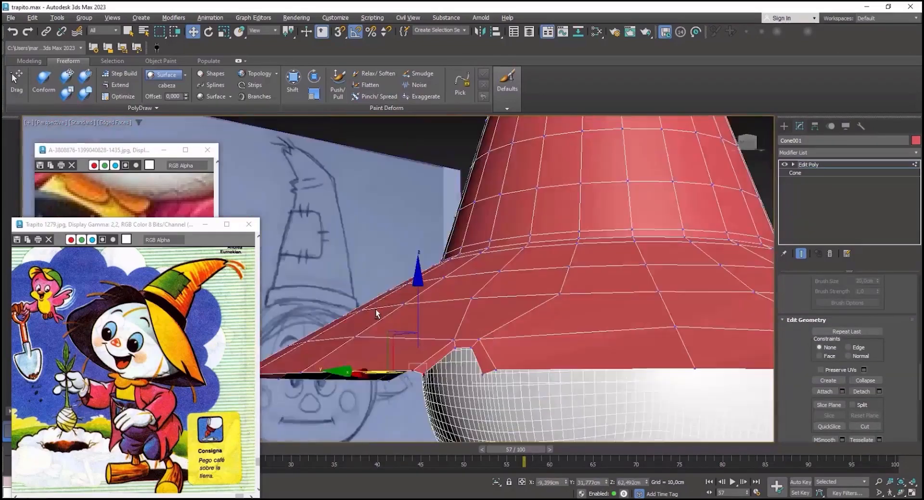
scroll(380, 332, up, 3)
click(391, 373)
key(1)
alt+middle_drag(424, 366, 550, 356)
scroll(558, 318, down, 3)
Step: Select edges along the hat brim and scale them to refine the brim's torn shape
key(r)
alt+middle_drag(569, 267, 385, 308)
key(2)
click(633, 406)
scroll(385, 308, up, 3)
drag(376, 294, 377, 340)
scroll(377, 339, down, 4)
alt+middle_drag(433, 308, 614, 221)
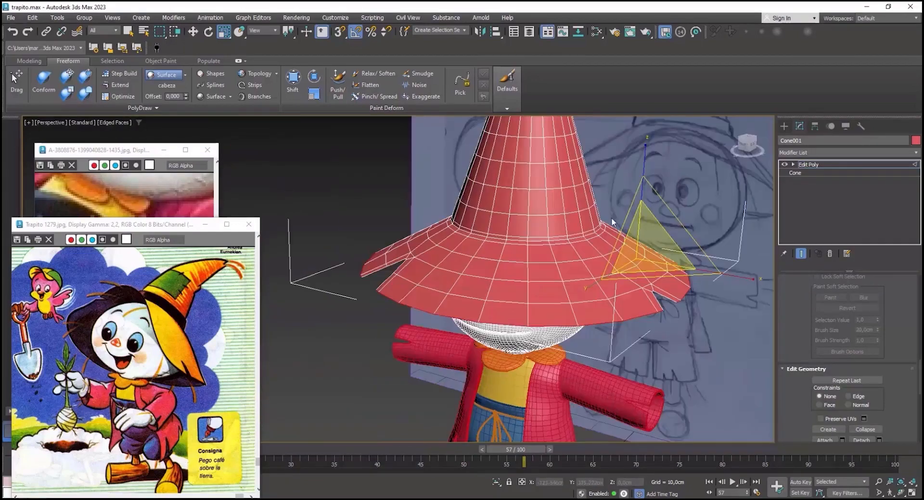
Step: Select the vertices at the hat's tip and add a Noise modifier
click(808, 165)
key(1)
drag(567, 250, 683, 298)
click(814, 153)
key(n)
click(816, 168)
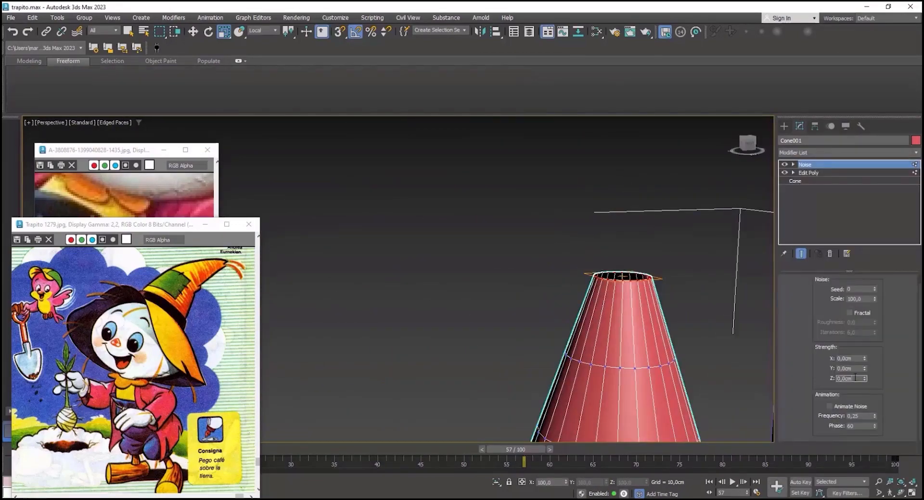
Step: Set the Noise scale to 1.0 and its Z strength to 4.012 cm to give the hat a jagged tip
alt+middle_drag(655, 312, 765, 315)
drag(874, 299, 875, 302)
drag(864, 379, 864, 404)
alt+middle_drag(626, 318, 741, 311)
drag(866, 299, 824, 297)
text(1)
alt+middle_drag(673, 308, 615, 311)
drag(865, 378, 864, 399)
right_click(693, 291)
click(679, 282)
scroll(645, 303, down, 4)
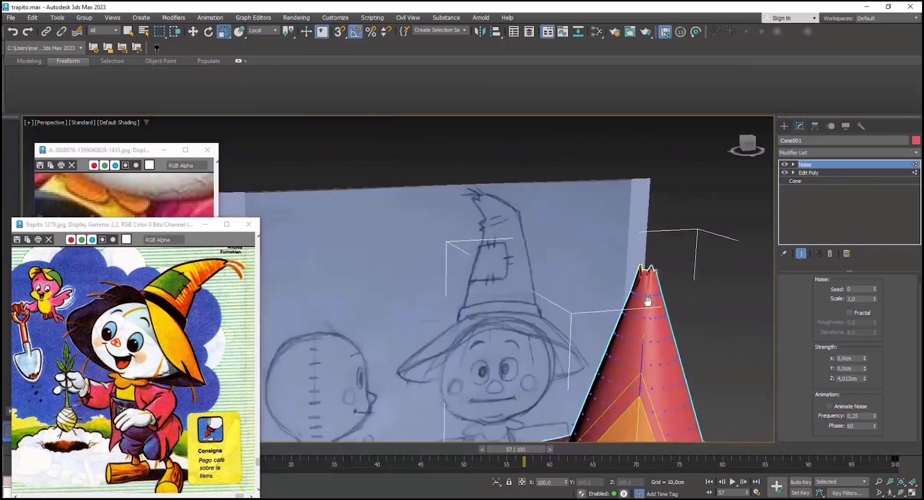
Step: Collapse the hat to an Editable Poly, isolate it, and add a Bend modifier to it
alt+middle_drag(646, 303, 597, 288)
right_click(577, 269)
key(alt+q)
key(f)
key(F4)
click(805, 153)
key(b)
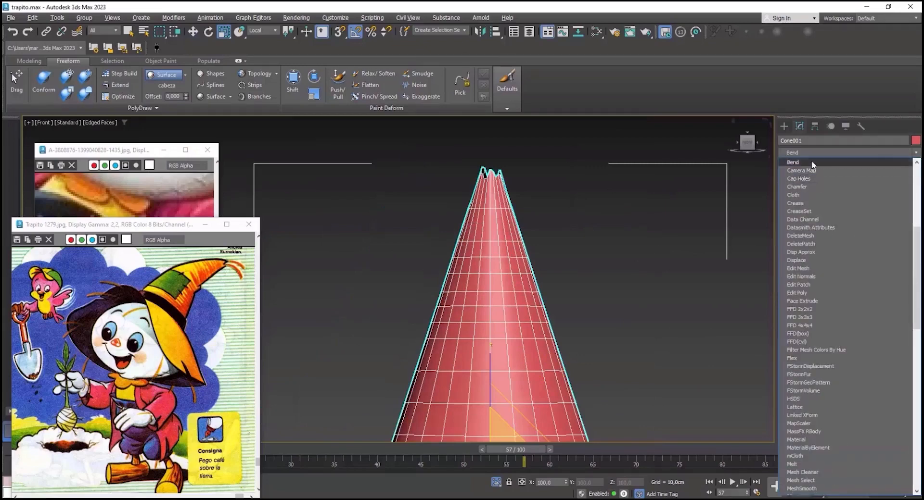
click(812, 162)
Step: Bend the hat's tip by 46 degrees on the Z axis, limiting the effect with an upper limit of 2.71 cm
scroll(594, 271, down, 5)
key(w)
drag(578, 221, 576, 227)
scroll(573, 250, up, 5)
drag(872, 298, 873, 255)
click(850, 357)
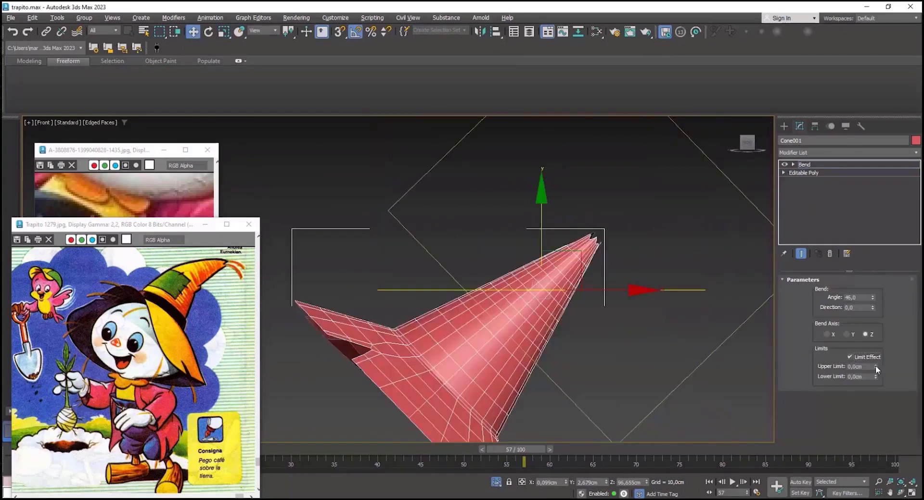
drag(876, 366, 875, 353)
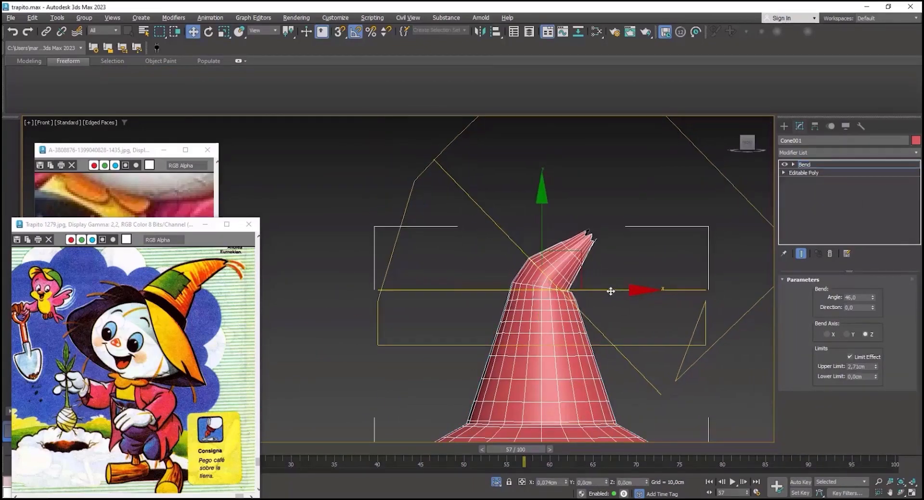
alt+middle_drag(584, 260, 631, 272)
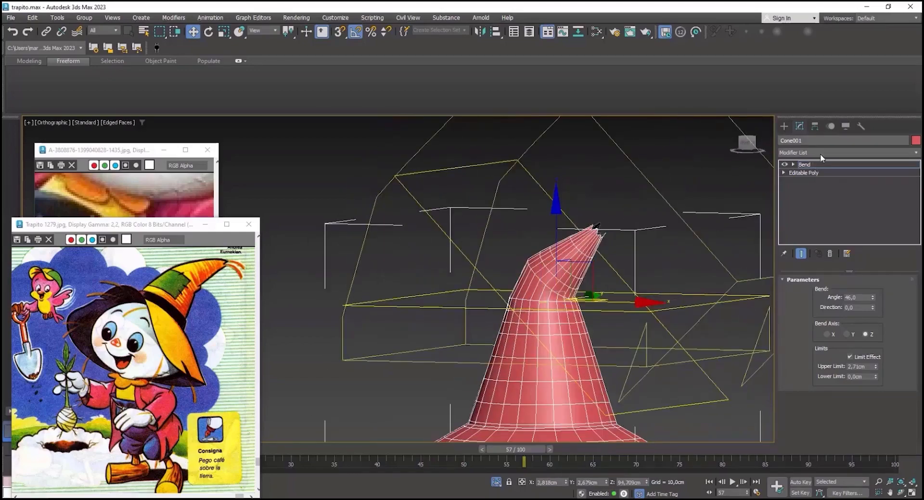
Step: Add an Edit Poly modifier above the Bend and reshape the outer side of the hat's bend with the Shift brush
click(819, 153)
key(e)
click(814, 174)
scroll(559, 302, up, 6)
key(2)
click(619, 307)
click(293, 80)
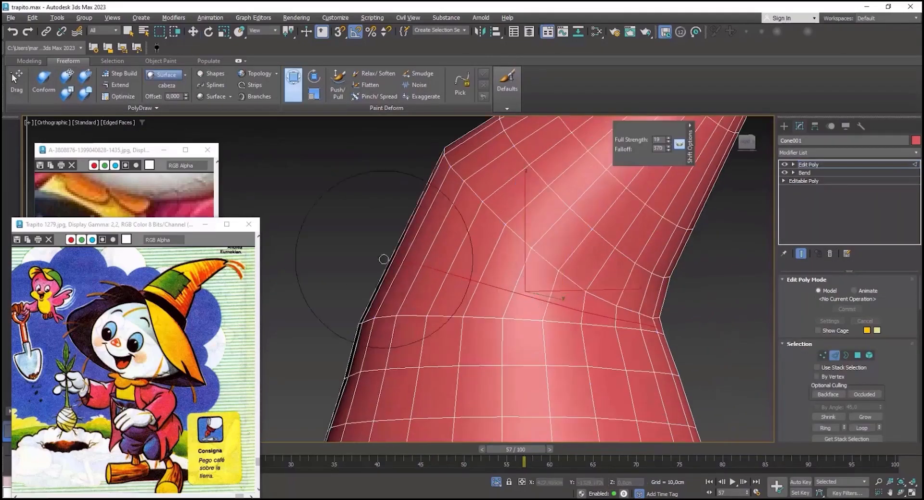
scroll(495, 262, down, 4)
drag(404, 236, 374, 244)
Step: Add TurboSmooth to the hat and shift the Edit Poly edges at the inner crease of the bend into a soft fold
click(820, 153)
key(t)
click(809, 173)
scroll(557, 265, up, 6)
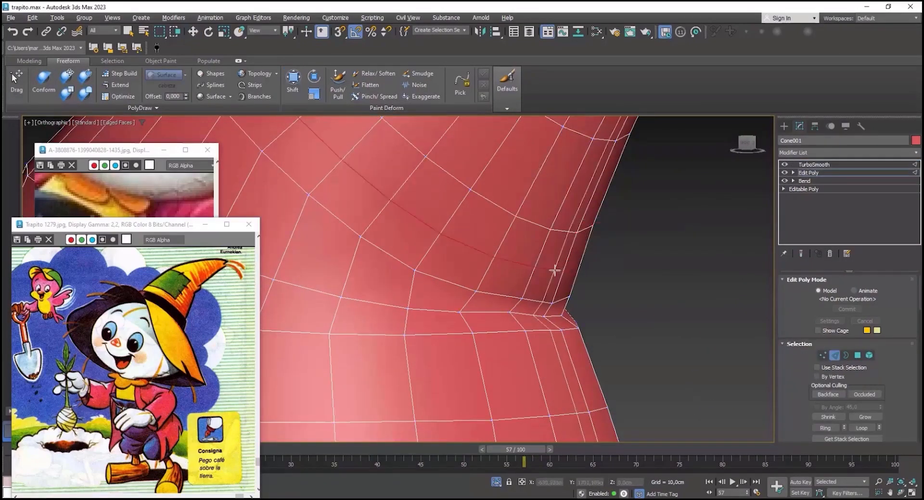
click(555, 270)
alt+middle_drag(554, 270, 625, 192)
key(w)
scroll(571, 248, down, 4)
scroll(571, 247, up, 5)
click(293, 79)
drag(594, 284, 612, 294)
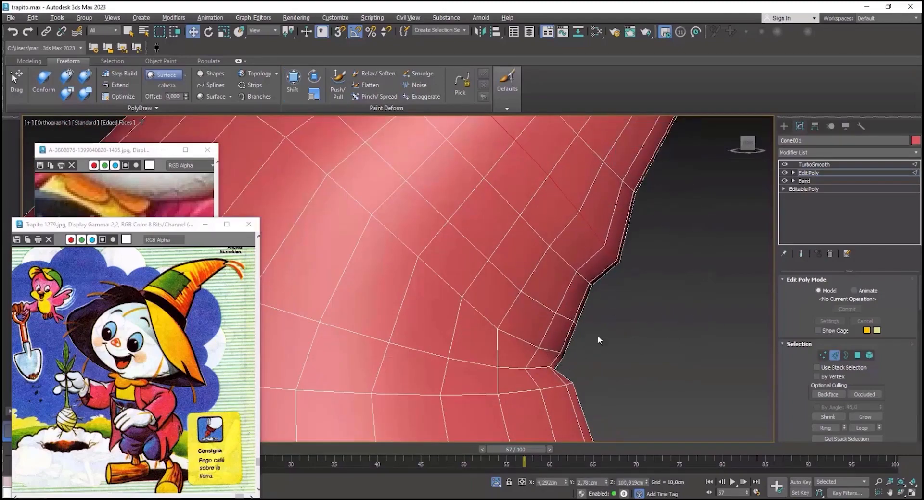
scroll(549, 251, down, 4)
click(549, 209)
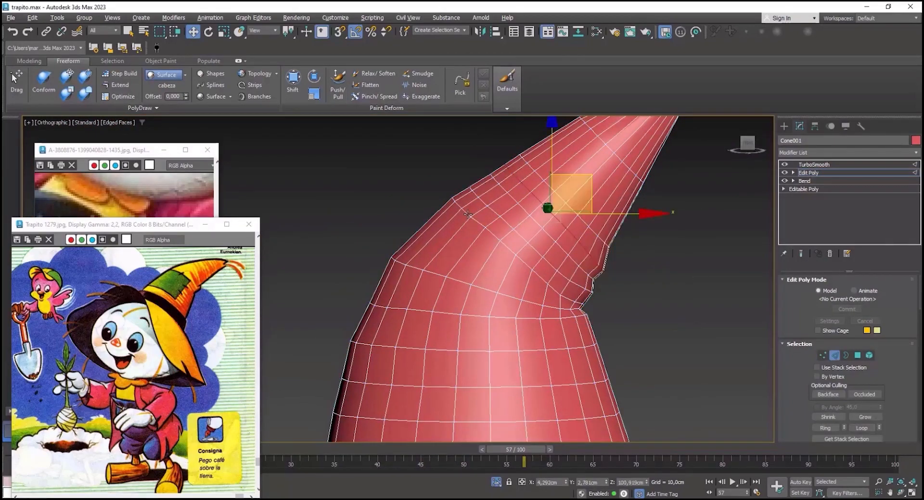
Step: Select the vertices around the hat's bend and apply a Relax modifier to even them out
mouse_move(548, 208)
alt+middle_down()
mouse_move(476, 212)
mouse_move(548, 214)
alt+middle_up()
scroll(549, 214, down, 3)
drag(384, 156, 546, 314)
alt+middle_drag(547, 313, 510, 308)
click(833, 153)
key(r)
click(808, 181)
scroll(466, 237, up, 6)
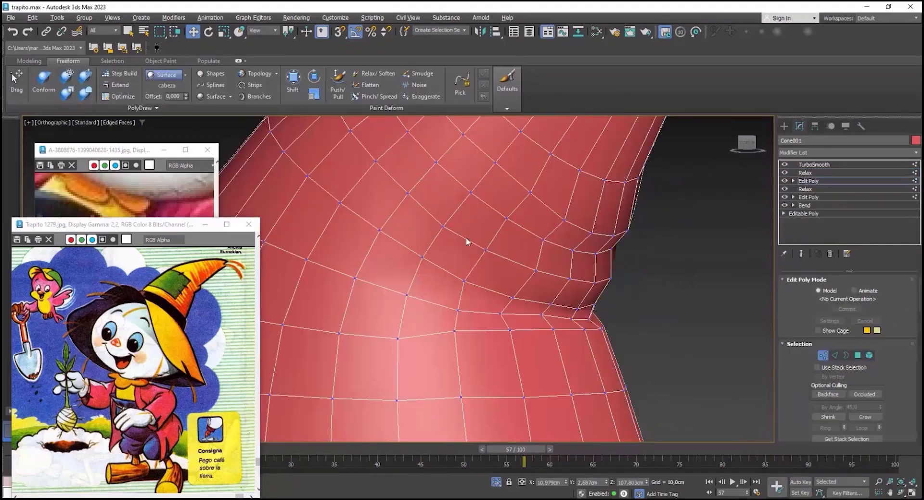
Step: Select the edges along the crease inside the hat's bend and chamfer them by 0.03 cm
ctrl+click(610, 282)
alt+middle_drag(609, 283, 529, 282)
ctrl+click(687, 263)
alt+middle_drag(686, 264, 750, 260)
right_click(549, 227)
click(467, 284)
drag(406, 301, 407, 299)
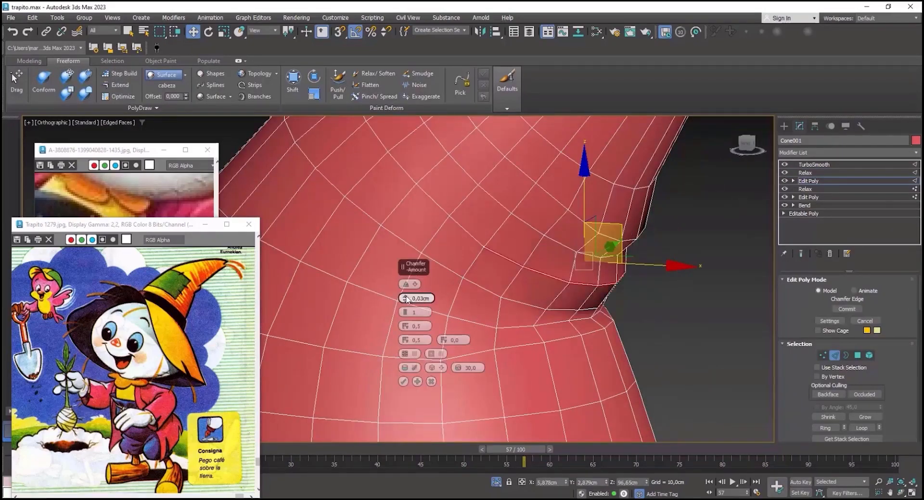
click(403, 382)
Step: Check the chamfered crease with smoothing applied and turn the TurboSmooth off
key(q)
scroll(466, 231, up, 5)
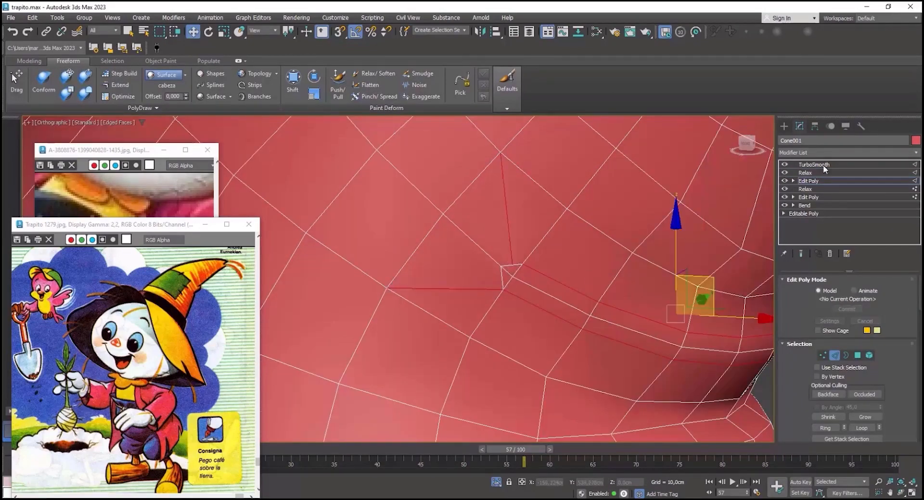
click(823, 165)
key(F4)
alt+middle_drag(644, 217, 654, 240)
key(F4)
click(784, 165)
Step: Move the Edit Poly vertices at the end of the chamfered crease to clean up its topology
click(813, 182)
key(1)
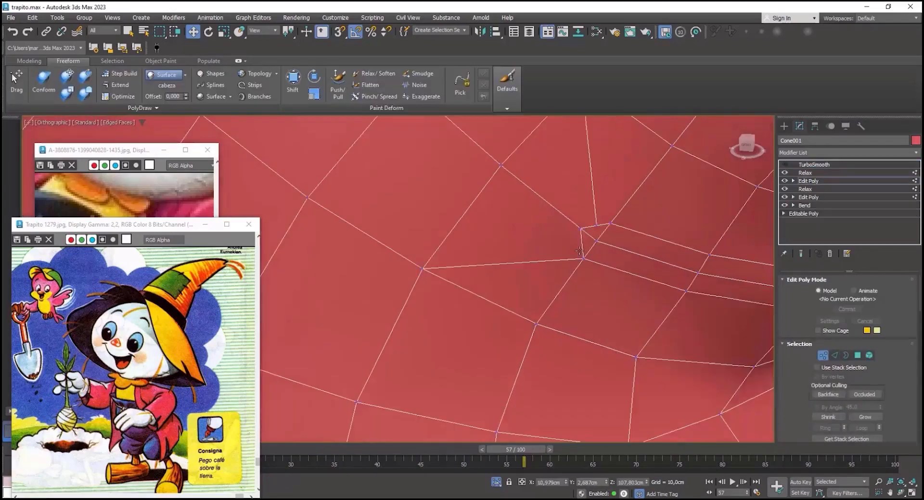
scroll(579, 251, up, 2)
key(2)
key(q)
key(1)
scroll(607, 216, down, 1)
drag(604, 234, 599, 225)
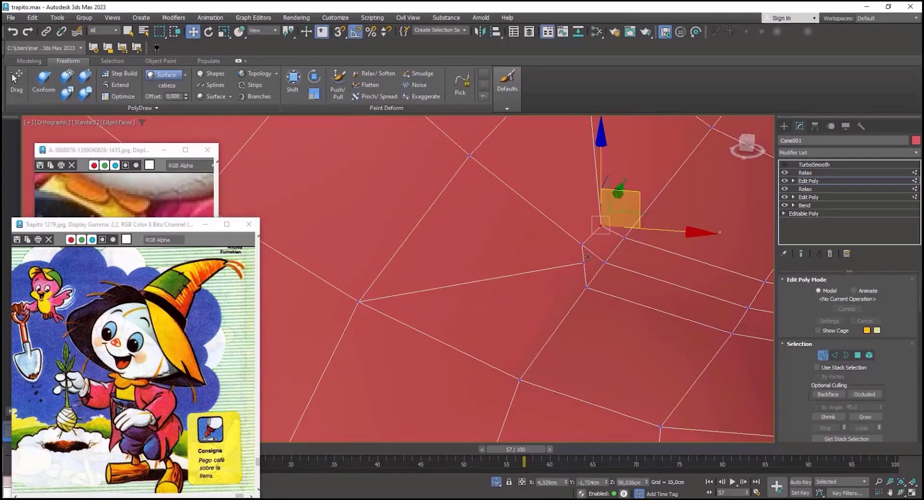
drag(586, 255, 579, 258)
Step: Adjust the vertices surrounding the end of the crease using the Face constraint, and return to the TurboSmooth level
scroll(579, 258, down, 3)
click(568, 193)
scroll(835, 333, down, 5)
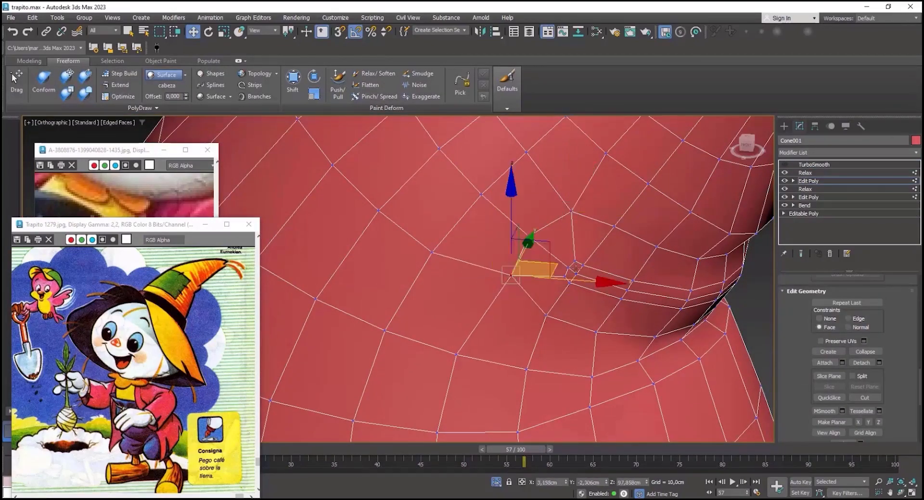
alt+middle_drag(576, 269, 557, 233)
scroll(556, 232, down, 2)
scroll(593, 266, up, 3)
scroll(835, 333, up, 5)
click(546, 268)
scroll(555, 270, down, 4)
click(813, 165)
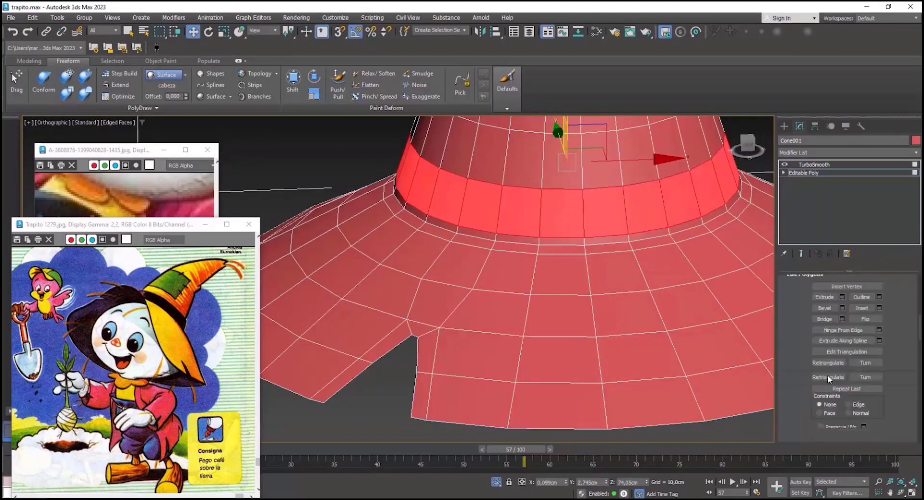
Step: Detach the ring of polygons just above the brim as a separate hat band
scroll(827, 374, down, 1)
click(864, 406)
key(Return)
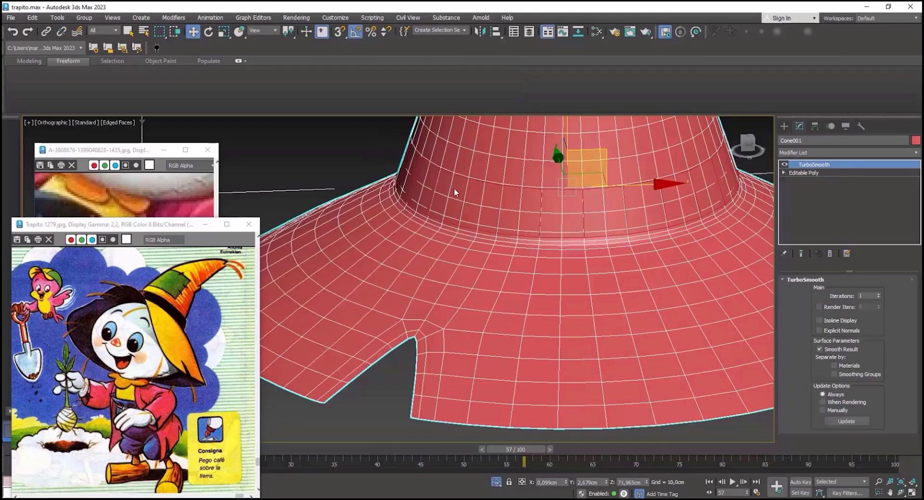
Step: Set the hat's object color to yellow and the detached band's color to black
click(915, 140)
click(328, 303)
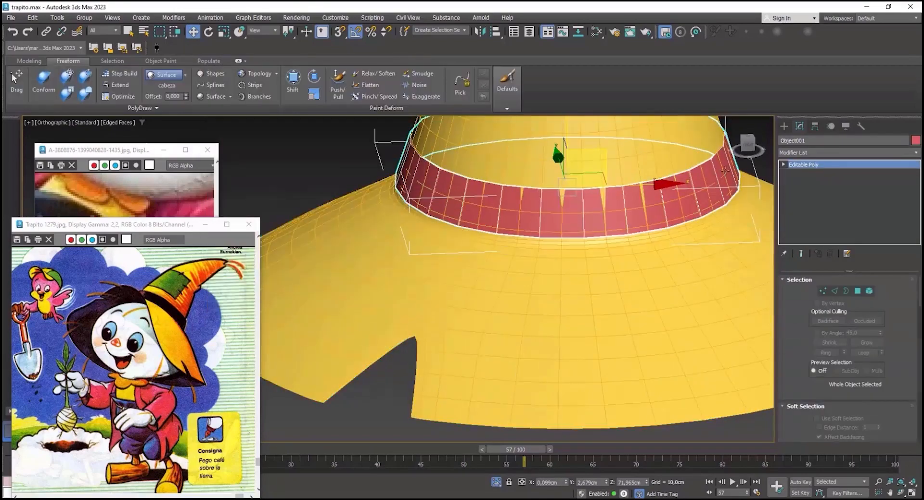
click(915, 141)
click(328, 304)
click(378, 175)
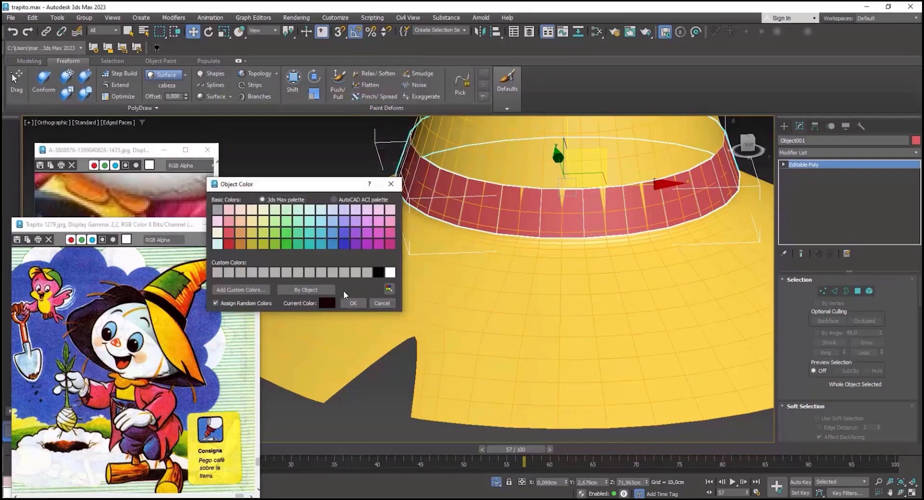
click(352, 303)
Step: Add a Shell modifier to the hat band and increase its outer thickness and segments
click(832, 152)
text(sh)
key(Return)
drag(880, 304, 880, 295)
click(804, 173)
click(805, 165)
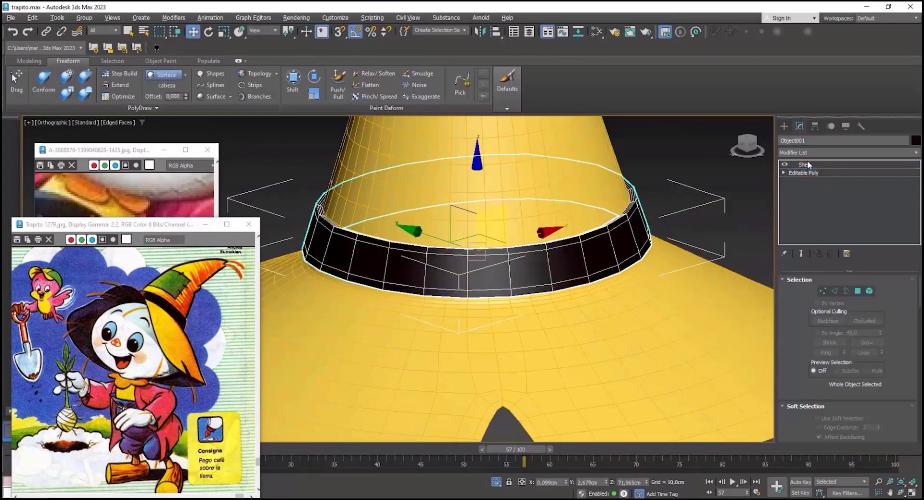
click(879, 316)
click(860, 152)
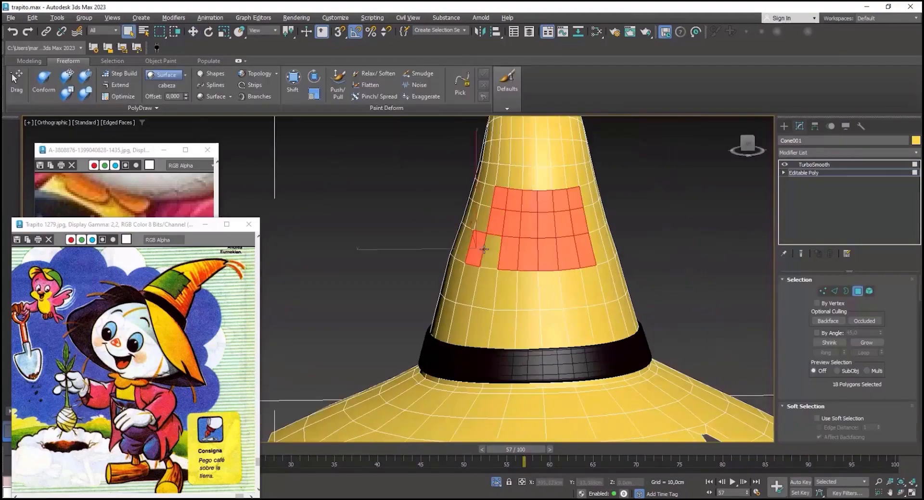
Step: Select a rectangular block of polygons on the hat's cone for the patch
scroll(564, 252, up, 2)
scroll(889, 339, down, 5)
click(492, 260)
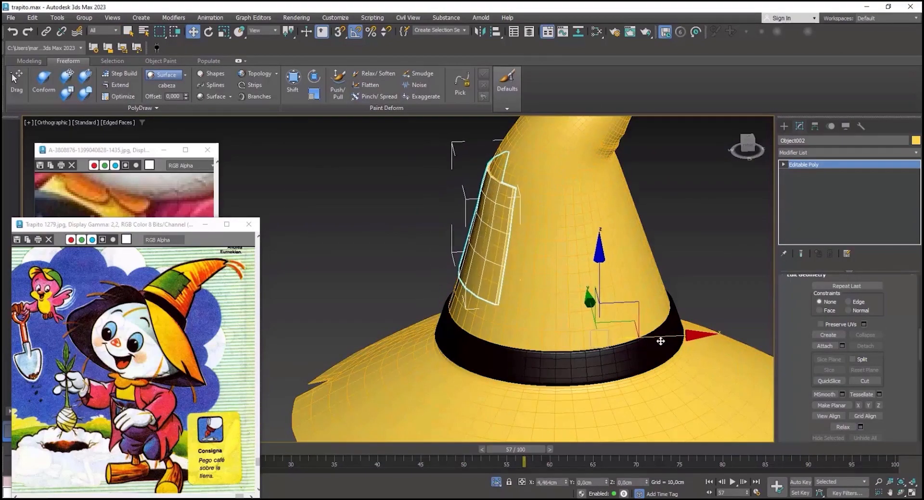
Step: Set the detached patch's object color to green
alt+middle_drag(660, 341, 620, 213)
click(915, 140)
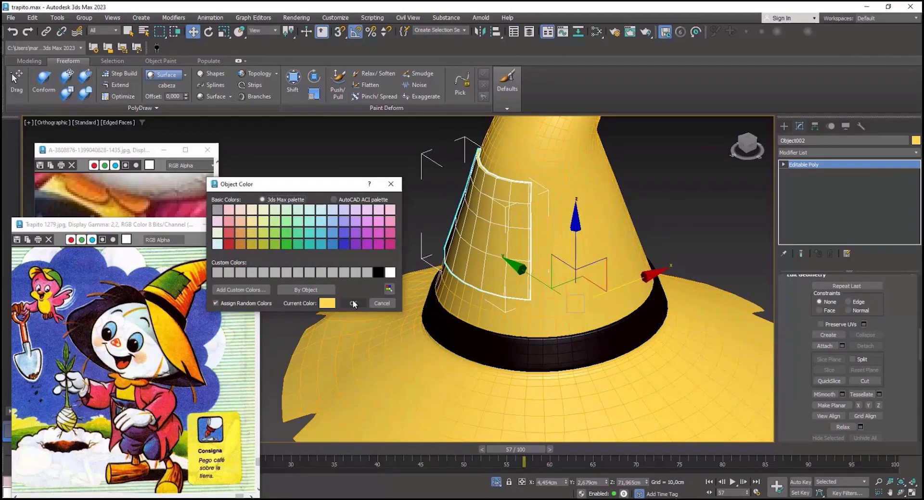
click(266, 289)
click(379, 175)
click(353, 303)
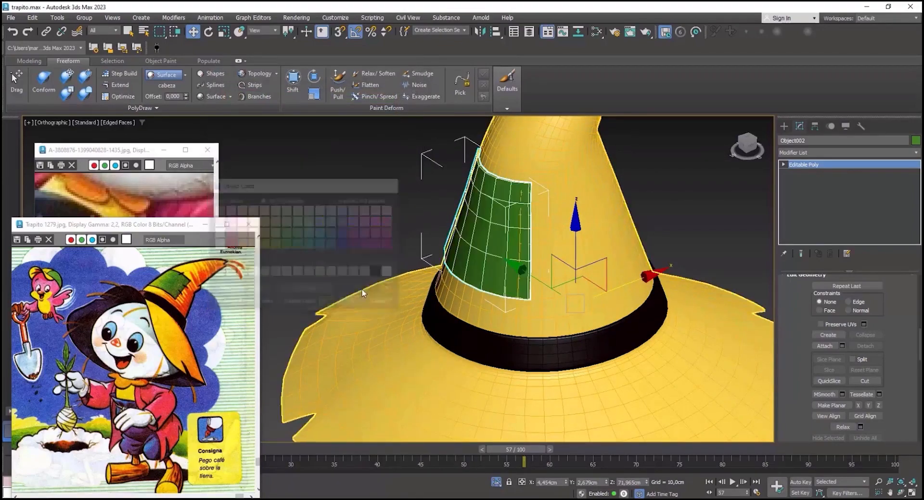
Step: Add a TurboSmooth modifier to the green patch and check its smoothed shape without edges
click(824, 152)
text(tu)
key(Return)
click(674, 188)
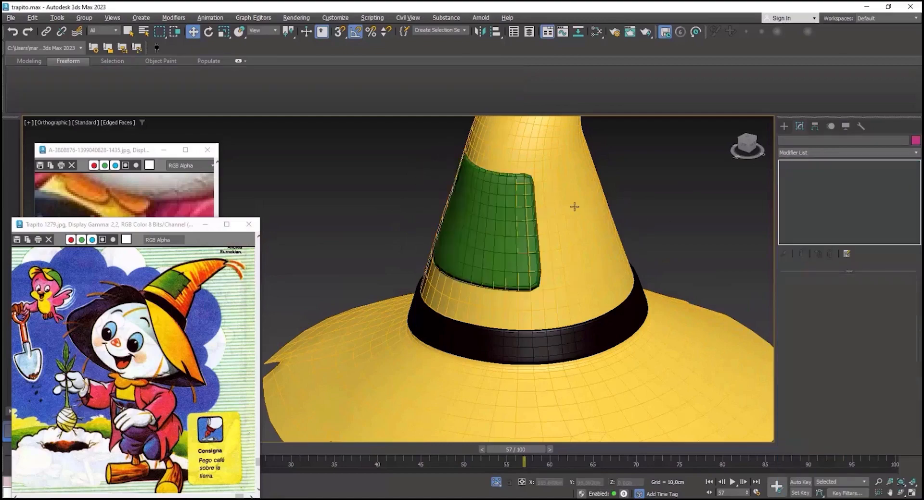
key(F4)
click(522, 218)
Step: Add supporting edge loops near the green patch's borders to sharpen its corners, and return to the TurboSmooth level
click(810, 173)
scroll(585, 186, up, 4)
key(F4)
scroll(586, 166, up, 3)
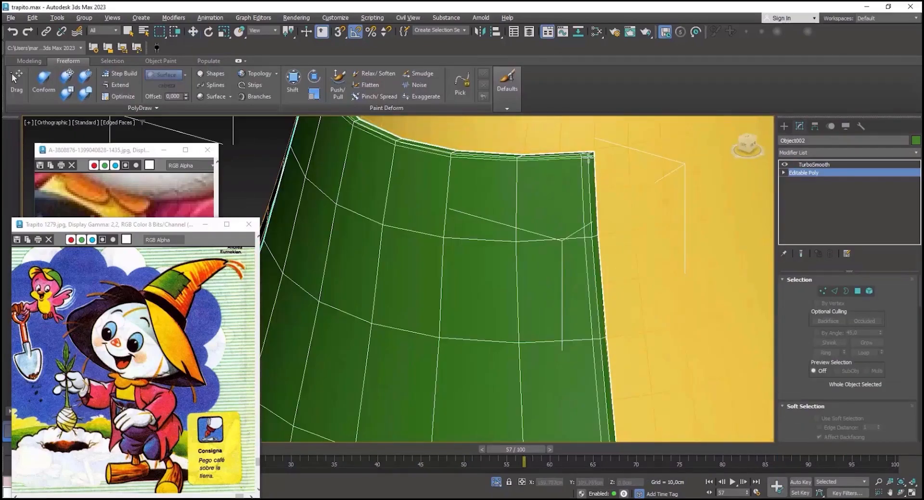
scroll(588, 158, down, 5)
scroll(616, 279, up, 5)
scroll(601, 294, down, 5)
alt+middle_drag(563, 298, 599, 298)
scroll(440, 302, up, 5)
right_click(550, 261)
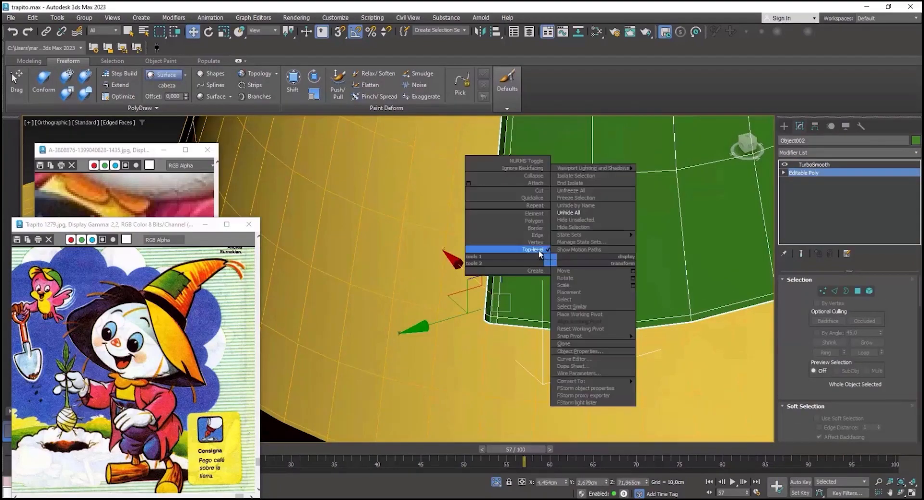
click(539, 251)
click(813, 165)
key(F4)
Step: Rotate the hat together with its band and patch so it tilts backward on the head
scroll(610, 215, down, 5)
alt+middle_drag(610, 214, 497, 310)
scroll(497, 310, down, 4)
click(525, 234)
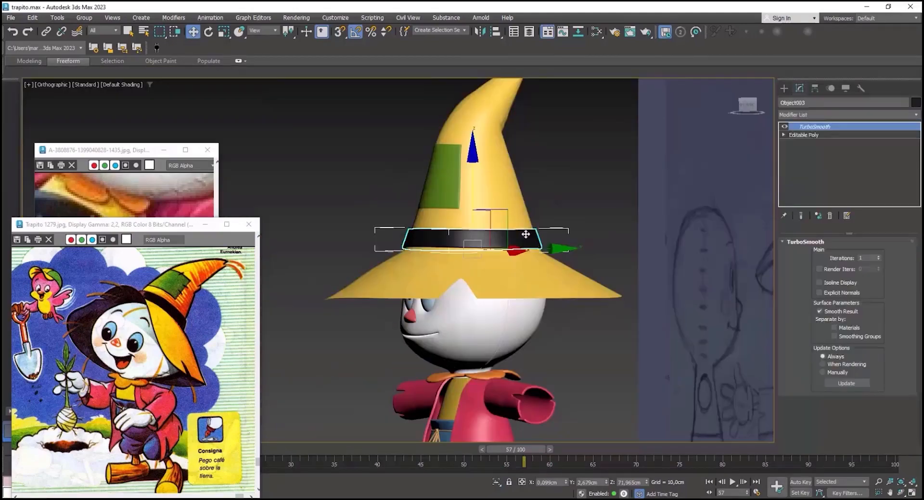
key(e)
click(501, 201)
alt+middle_drag(501, 201, 484, 202)
drag(530, 181, 546, 204)
Step: Move the tilted hat to fit it on the scarecrow's head
key(w)
alt+middle_drag(511, 206, 640, 231)
key(e)
key(w)
drag(481, 229, 474, 234)
alt+middle_drag(519, 231, 346, 221)
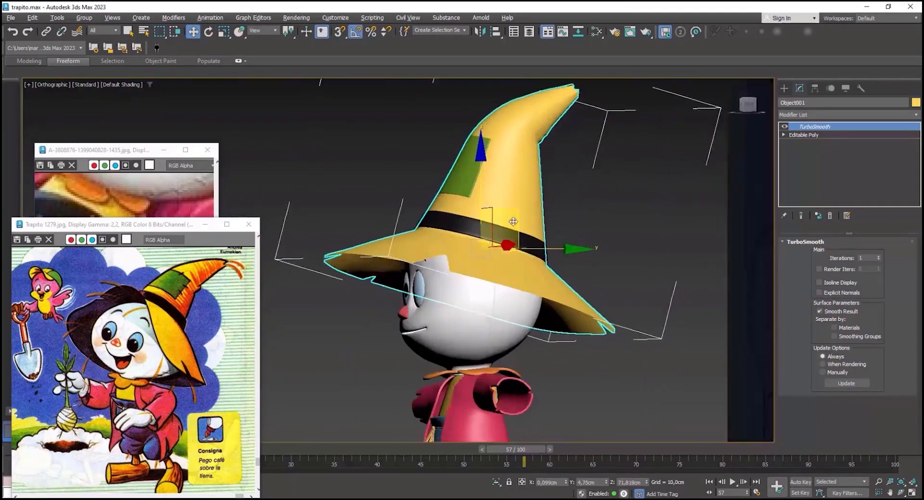
Step: Add a Shell modifier beneath the hat's TurboSmooth with an inner amount of 0.87 cm and outer amount of 0
alt+middle_drag(462, 255, 528, 263)
scroll(529, 264, up, 3)
click(804, 135)
click(821, 116)
key(s)
key(h)
key(Return)
right_click(878, 266)
drag(878, 256, 878, 238)
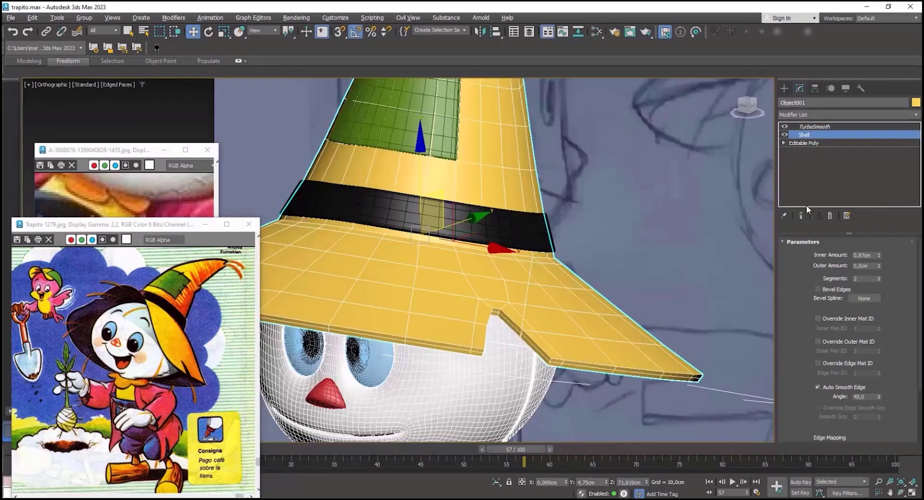
click(801, 216)
Step: Draw a curved Line spline beside the hat in the front view
scroll(630, 325, down, 4)
alt+middle_drag(631, 325, 621, 308)
click(784, 88)
click(813, 164)
key(f)
scroll(632, 192, down, 3)
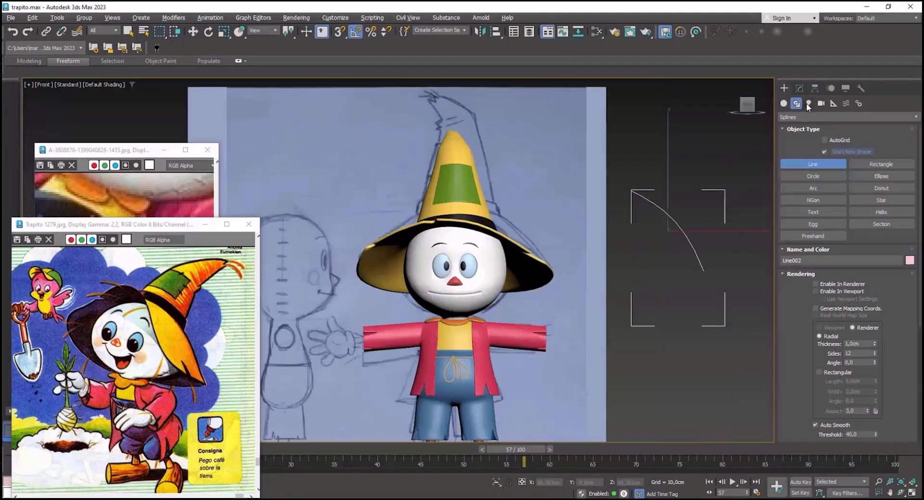
Step: Add a Renderable Spline modifier to the curved line with a 3.5 cm radial thickness and fewer sides
click(799, 88)
key(p)
alt+middle_drag(626, 270, 568, 288)
click(824, 115)
key(r)
click(823, 115)
drag(875, 309, 876, 299)
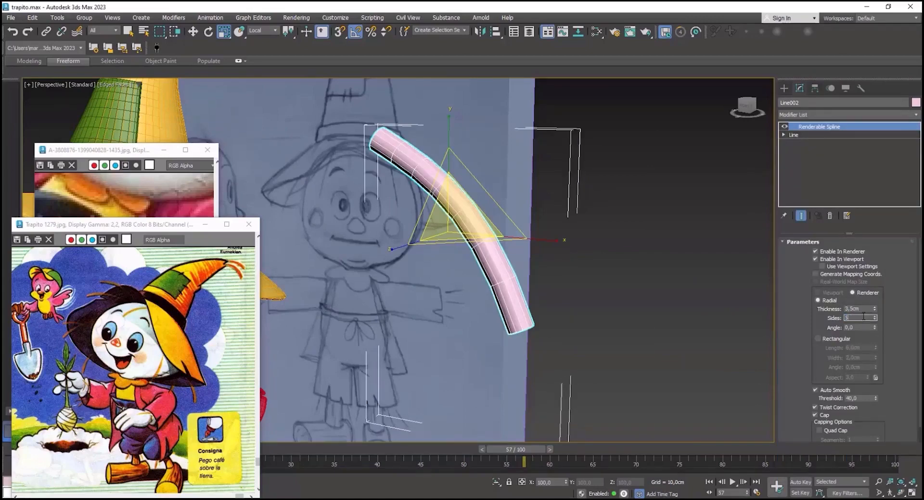
key(Return)
Step: Add an Edit Poly modifier to the strand and soft-select the vertices at its upper end
click(824, 116)
key(e)
alt+middle_drag(529, 270, 534, 241)
key(1)
drag(474, 193, 519, 238)
key(w)
Step: Apply a Relax modifier with 7 iterations to the soft selection so the strand's upper end tapers
click(850, 116)
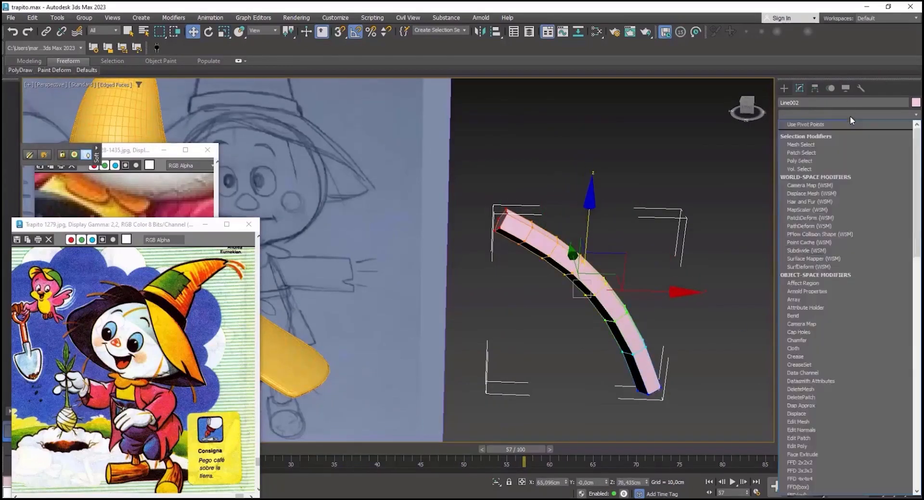
key(r)
click(785, 301)
drag(912, 266, 912, 279)
right_click(680, 230)
click(911, 267)
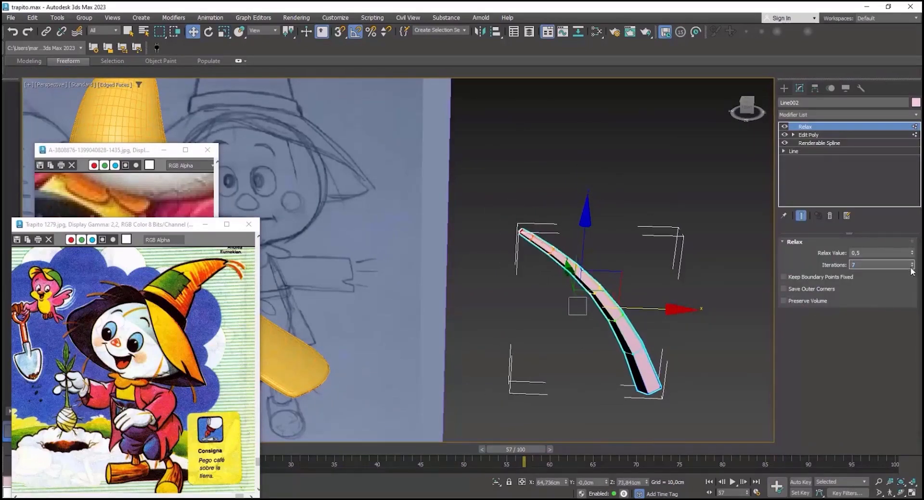
Step: Stack another Edit Poly and a Push modifier on the whole strand and adjust the push value
click(808, 115)
key(e)
click(804, 148)
click(826, 114)
key(p)
click(826, 151)
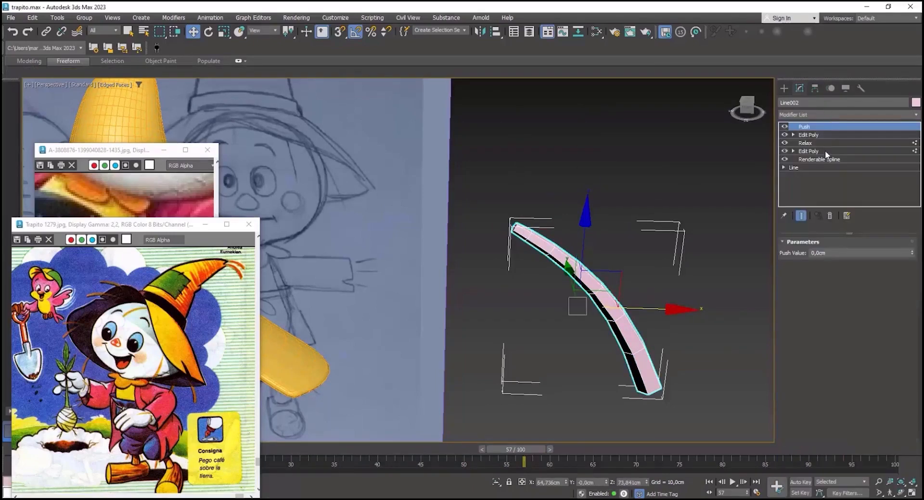
click(912, 256)
Step: Add a second Relax modifier to slim the strand, followed by another Edit Poly modifier
click(836, 115)
key(r)
click(836, 145)
click(812, 115)
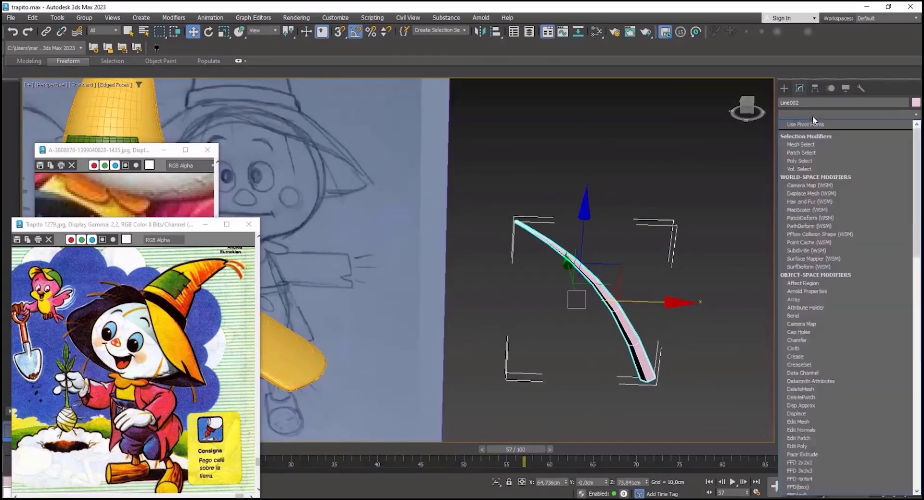
key(e)
click(810, 148)
Step: Compare the strand's thickness with the hat without edged faces, and add a further Relax modifier with adjusted iterations
scroll(505, 202, down, 3)
click(50, 86)
alt+middle_drag(631, 350, 673, 332)
scroll(645, 269, down, 5)
key(w)
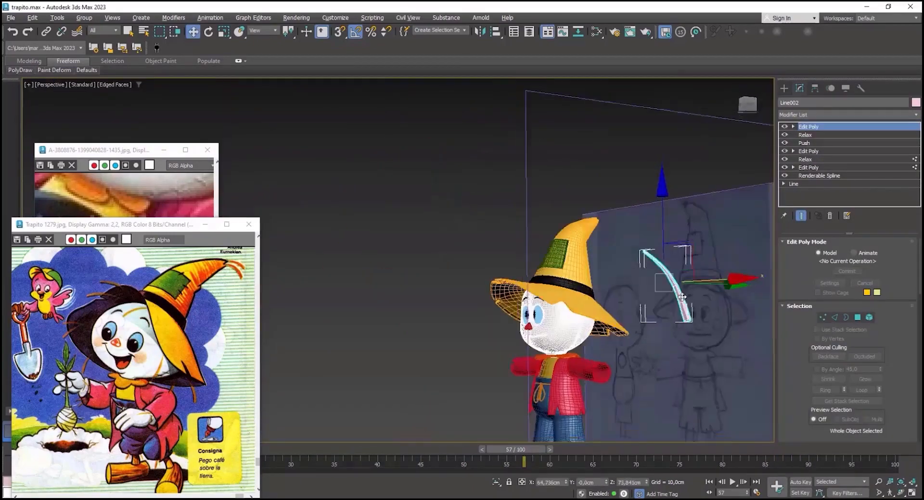
alt+middle_drag(645, 289, 597, 288)
key(F4)
click(829, 116)
click(830, 145)
drag(912, 266, 911, 262)
alt+middle_drag(673, 284, 701, 283)
scroll(701, 283, up, 5)
Step: Fine-tune the strand's thickness with another Push modifier and convert the strand to Editable Poly
click(849, 115)
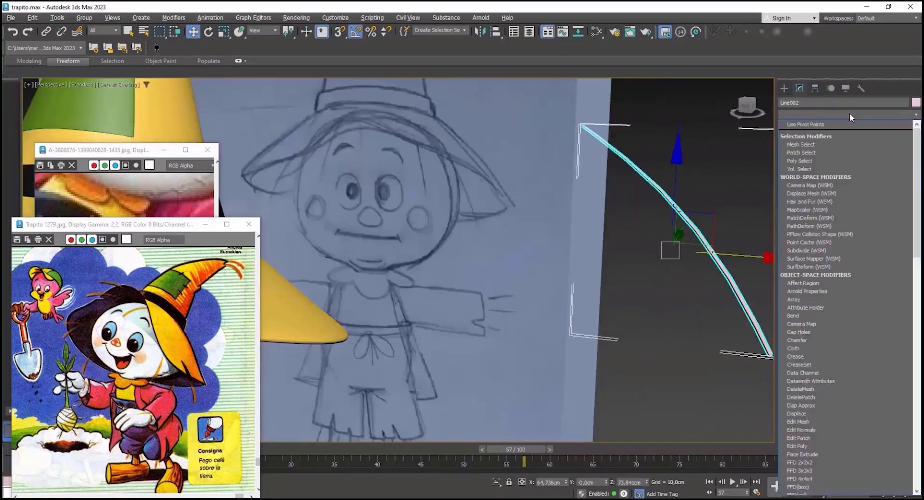
click(825, 151)
drag(912, 254, 911, 260)
right_click(679, 204)
click(808, 327)
Step: Move the strand's pivot to its upper tip in the front view
alt+middle_drag(693, 289, 722, 279)
click(748, 106)
click(814, 88)
click(847, 156)
drag(684, 230, 645, 184)
scroll(642, 212, up, 5)
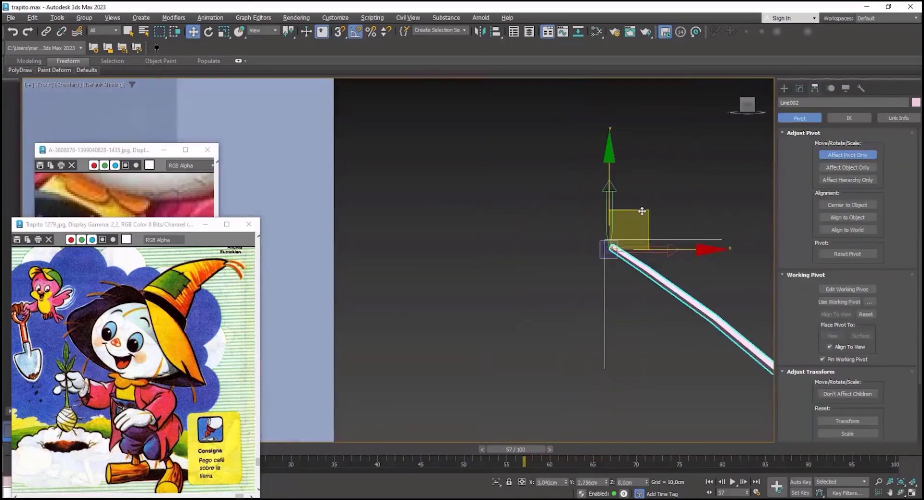
alt+middle_drag(645, 217, 750, 225)
scroll(751, 225, down, 8)
click(848, 156)
Step: Move the strand onto the scarecrow's head beneath the hat brim
drag(679, 205, 489, 219)
scroll(488, 222, up, 5)
alt+middle_drag(489, 260, 510, 241)
drag(487, 253, 517, 193)
alt+middle_drag(577, 259, 506, 245)
Step: Rotate the strand so it hangs down from the hat along the head
key(e)
drag(567, 184, 493, 144)
drag(517, 177, 486, 154)
scroll(625, 193, down, 5)
mouse_move(505, 241)
alt+middle_down()
mouse_move(625, 231)
mouse_move(553, 212)
mouse_move(606, 222)
alt+middle_up()
scroll(626, 193, up, 5)
Step: Rotate the copied strand at the side of the head to a different hanging angle under the hat
key(y)
click(452, 296)
key(e)
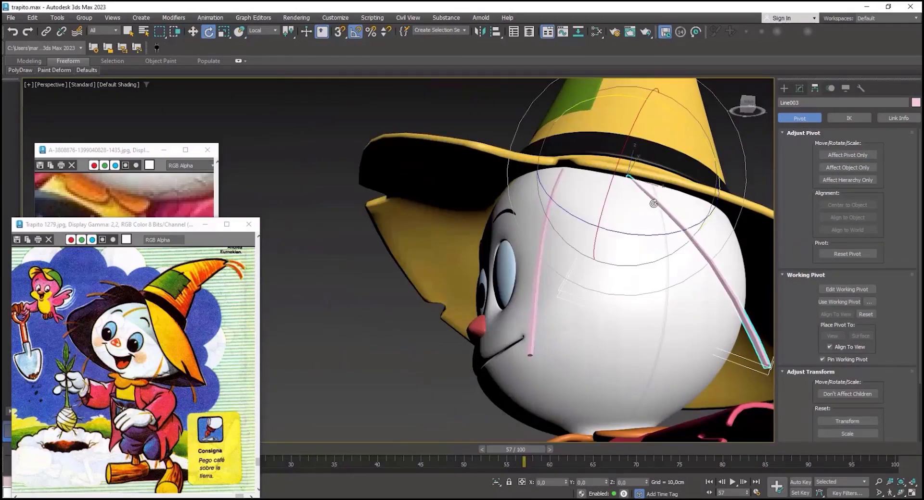
drag(653, 201, 626, 212)
scroll(635, 216, down, 5)
mouse_move(577, 221)
alt+middle_down()
mouse_move(674, 250)
mouse_move(587, 148)
alt+middle_up()
scroll(674, 240, up, 5)
drag(604, 278, 616, 266)
alt+middle_drag(587, 260, 598, 255)
click(193, 31)
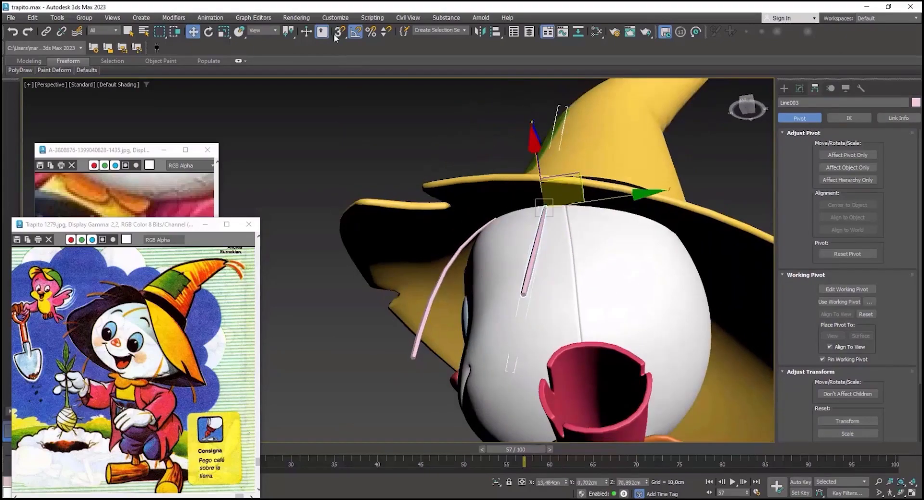
alt+middle_drag(619, 214, 597, 276)
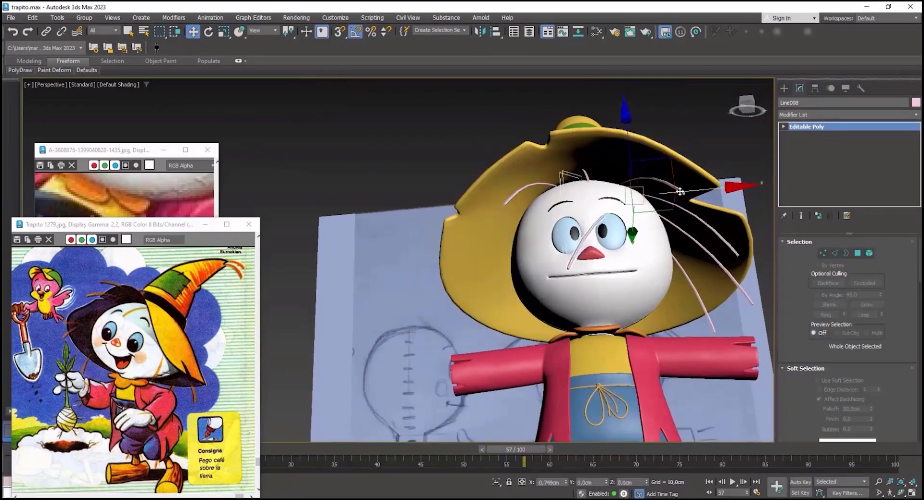
Step: Reposition the copied hair strands so their roots sit against the head under the brim
drag(679, 191, 673, 192)
alt+middle_drag(673, 193, 568, 170)
scroll(567, 169, up, 4)
scroll(578, 193, down, 5)
mouse_move(587, 207)
alt+middle_down()
mouse_move(523, 195)
mouse_move(568, 224)
mouse_move(625, 202)
mouse_move(640, 260)
mouse_move(578, 202)
alt+middle_up()
scroll(577, 211, up, 3)
scroll(577, 202, up, 5)
key(F4)
drag(580, 177, 591, 187)
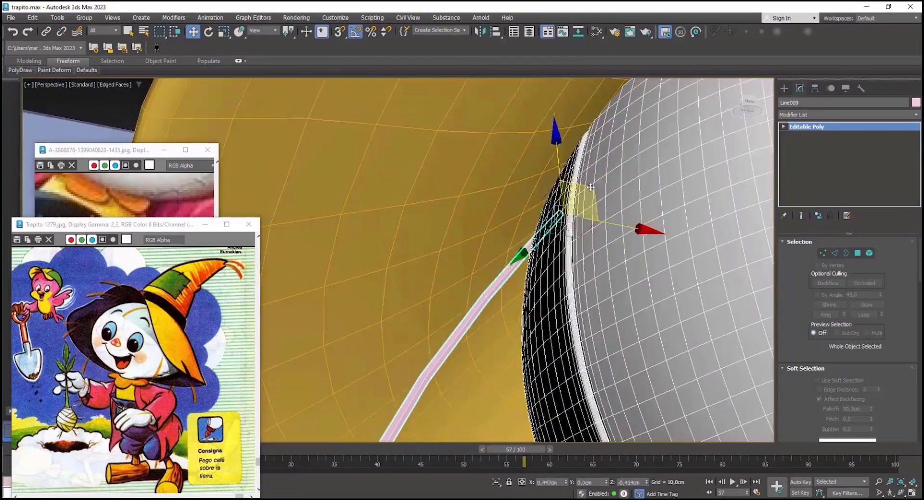
Step: Clone a hair strand and rotate the copy to fill the back of the head under the hat
scroll(590, 187, down, 8)
mouse_move(590, 187)
alt+middle_down()
mouse_move(568, 221)
mouse_move(553, 193)
alt+middle_up()
key(F4)
scroll(553, 217, up, 4)
scroll(554, 217, up, 3)
click(239, 31)
shift+drag(656, 270, 464, 200)
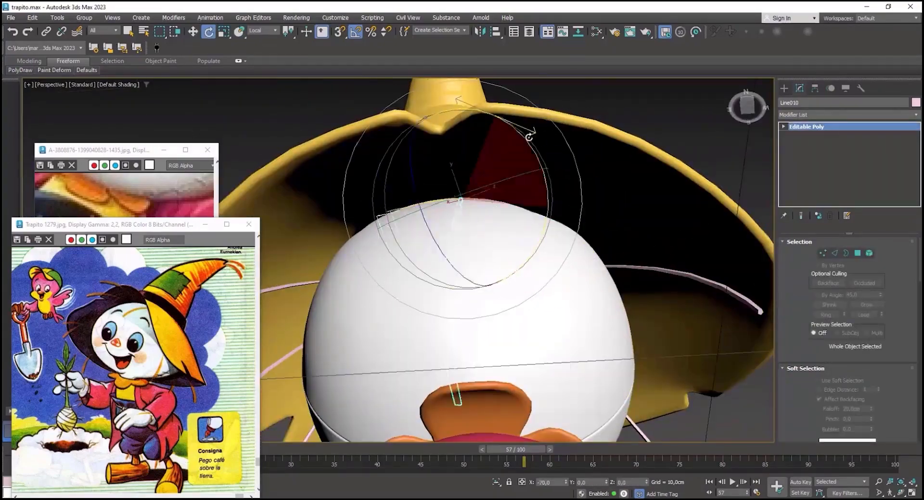
key(w)
scroll(463, 195, up, 3)
scroll(471, 287, down, 3)
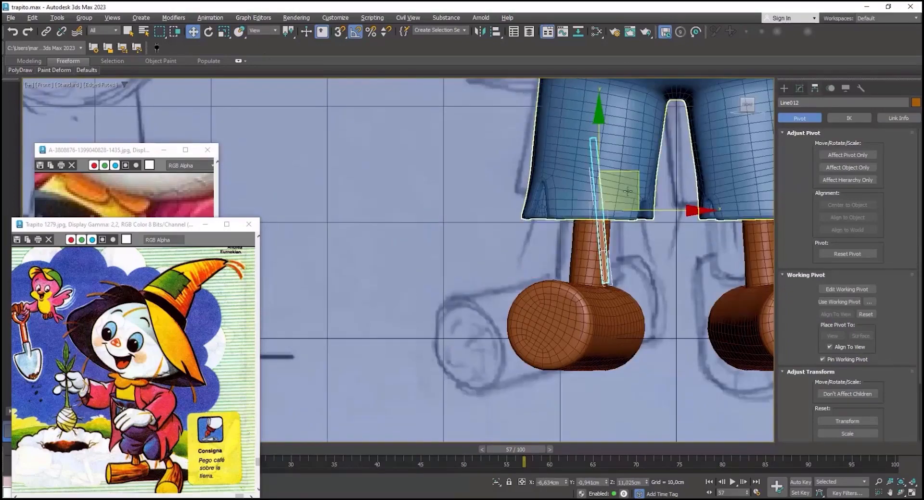
Step: Place a straw strand at the hem of the trouser leg and rotate it to stick out downward
drag(728, 250, 727, 380)
middle_drag(661, 213, 651, 239)
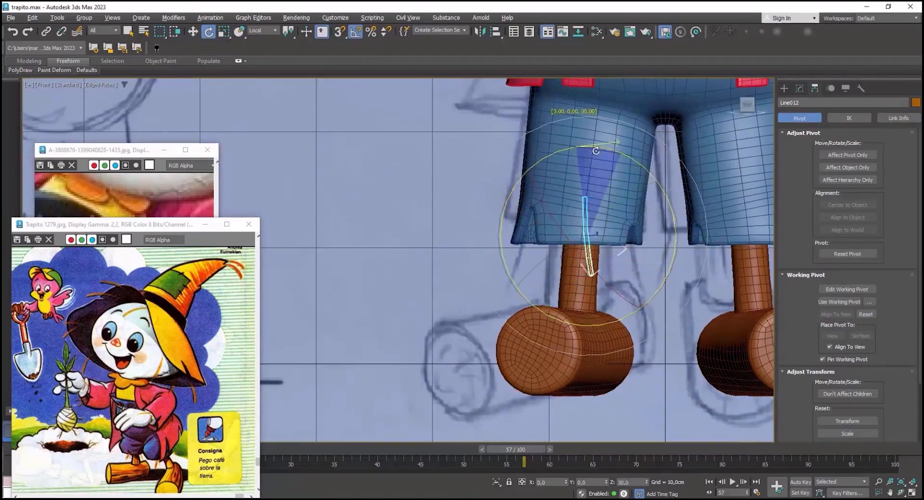
drag(595, 151, 597, 151)
key(F4)
middle_drag(649, 189, 626, 211)
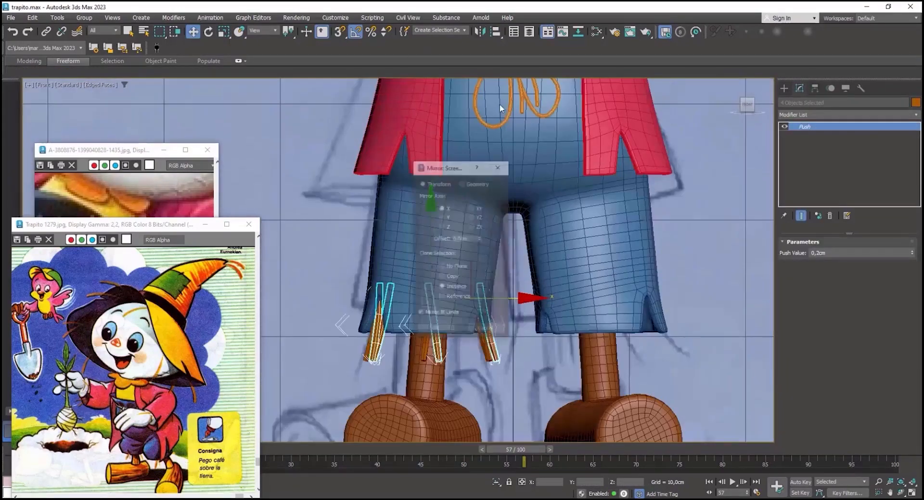
Step: Distribute straw strands around the trouser hems, making a rotated copy for variation
alt+middle_drag(673, 304, 539, 332)
click(563, 343)
scroll(601, 332, up, 3)
click(602, 347)
key(e)
shift+drag(634, 307, 657, 311)
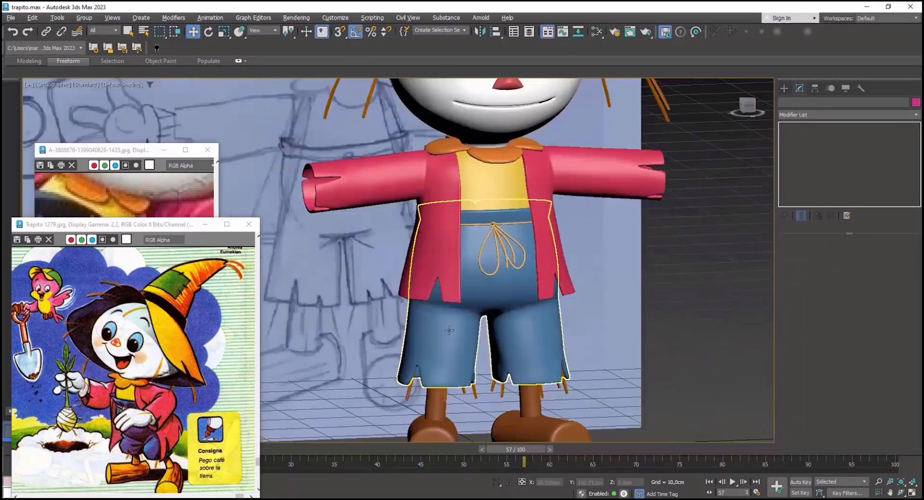
click(915, 103)
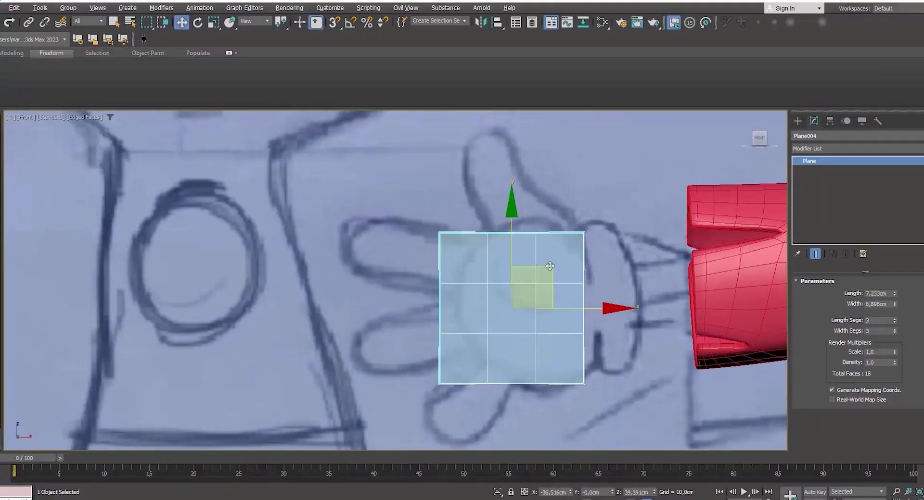
Step: Position the three-by-three-segment plane over the sketched palm and reshape its finger-side edge with the Shift brush
drag(604, 309, 620, 310)
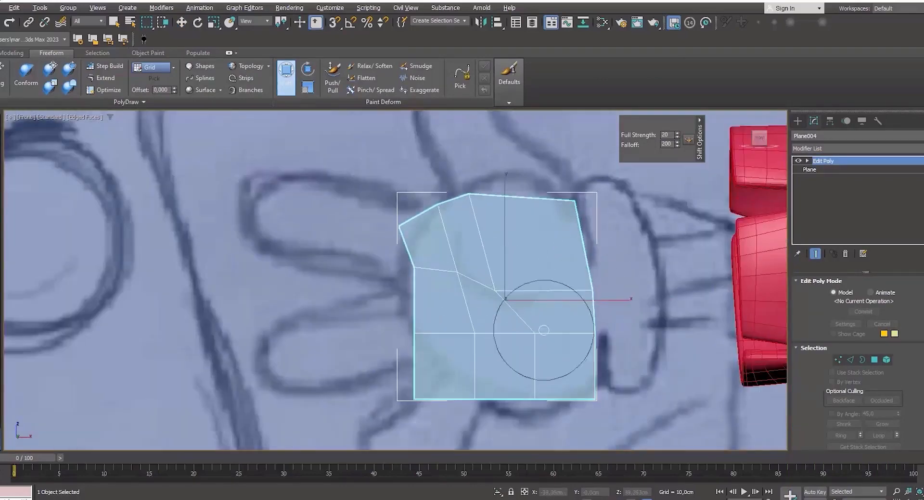
scroll(503, 301, up, 2)
drag(379, 254, 354, 273)
drag(357, 195, 365, 192)
middle_drag(385, 375, 424, 272)
drag(417, 244, 426, 271)
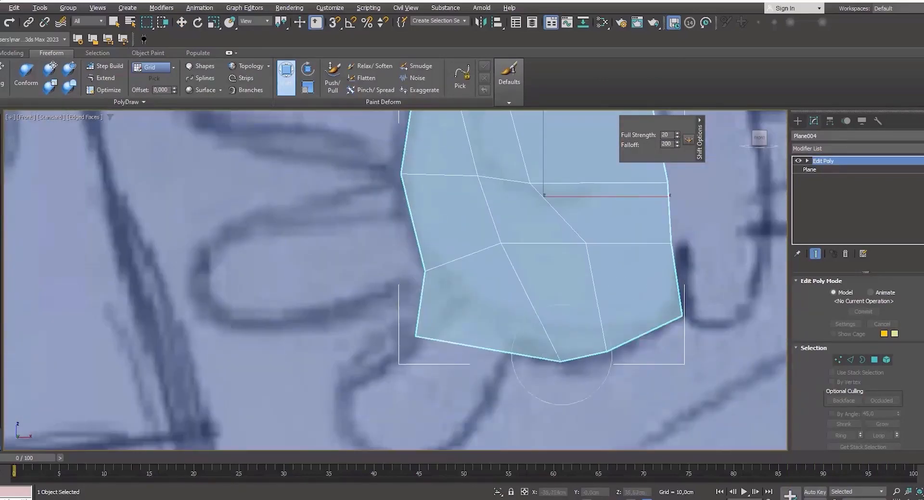
Step: Pull the plane's lower corner inward with the Shift brush to follow the palm's bottom outline
drag(416, 336, 509, 353)
middle_drag(592, 181, 519, 273)
scroll(539, 289, down, 2)
scroll(481, 202, up, 4)
scroll(520, 283, down, 2)
middle_drag(542, 393, 563, 322)
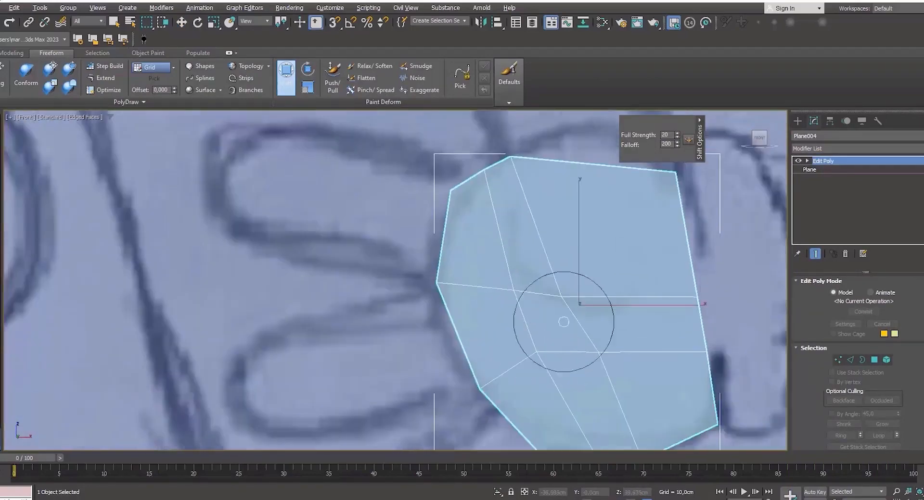
Step: Extrude the palm's finger-side edges outward to form the flat fingers over the sketch
scroll(563, 322, down, 4)
key(w)
click(850, 359)
click(589, 250)
shift+drag(607, 212, 453, 177)
shift+drag(619, 299, 454, 340)
middle_drag(572, 442, 682, 164)
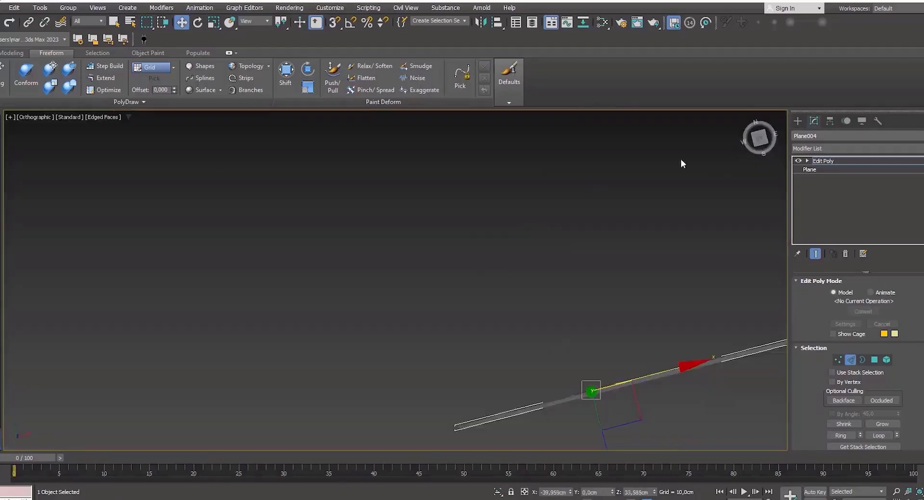
Step: Return to the front view and adjust the finger and palm vertices with the Shift brush to match the sketch
click(762, 153)
middle_drag(585, 192, 573, 215)
click(286, 77)
middle_drag(390, 332, 399, 225)
scroll(621, 193, up, 4)
middle_drag(620, 189, 562, 228)
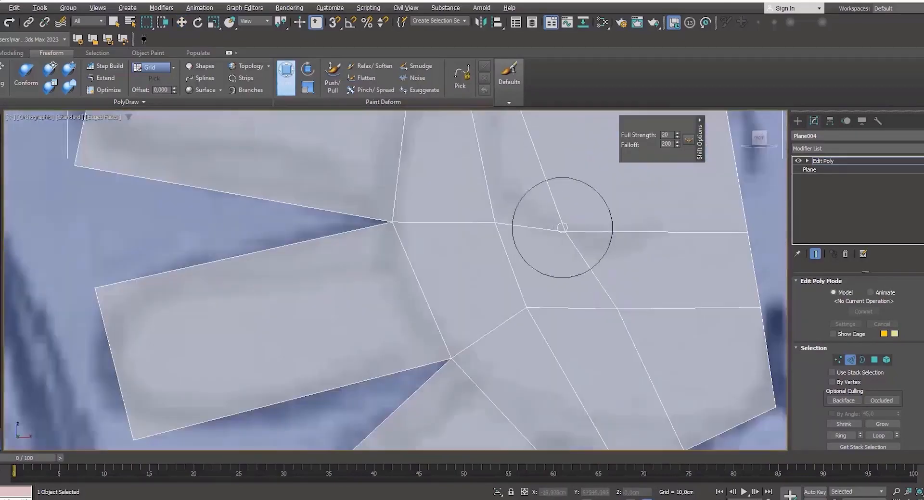
Step: Extrude the palm's upper edge upward to start the thumb and switch to vertex editing
key(w)
scroll(578, 228, down, 4)
scroll(568, 207, up, 3)
key(2)
shift+drag(567, 214, 513, 124)
key(1)
middle_drag(512, 123, 523, 178)
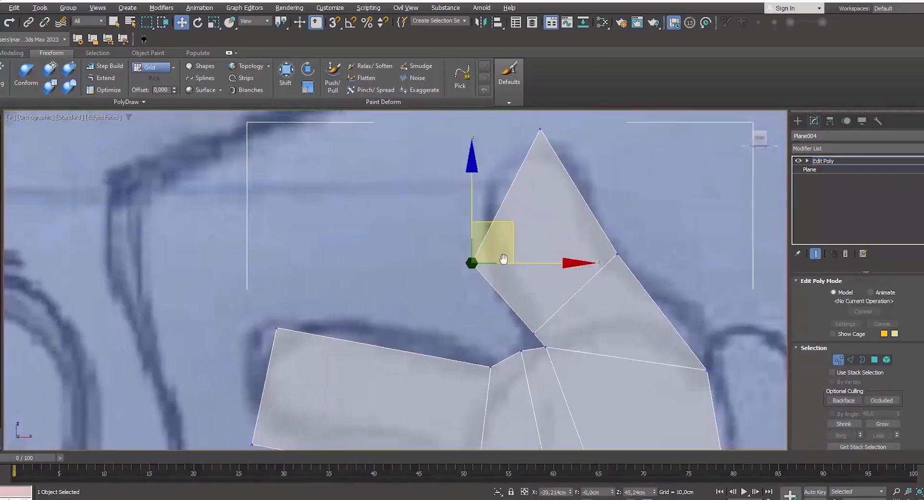
Step: Move the vertices at the thumb's joint and base to follow the sketched thumb
scroll(505, 241, down, 3)
drag(589, 202, 632, 220)
scroll(537, 273, up, 4)
drag(543, 263, 544, 272)
scroll(565, 283, down, 4)
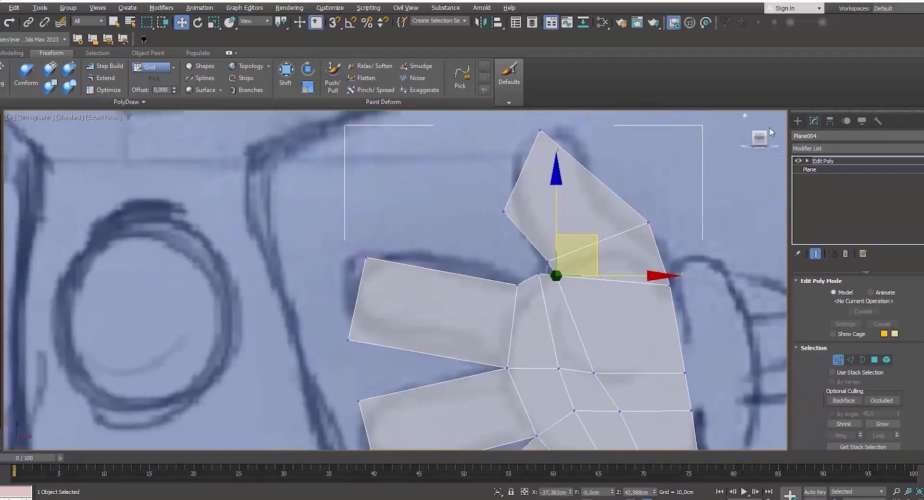
Step: Roll the view so the fingers point up, and pull the thumb's base and tip vertices into the sketched outline
click(773, 126)
middle_drag(568, 293, 497, 247)
scroll(486, 236, up, 2)
drag(565, 358, 544, 352)
middle_drag(555, 348, 560, 373)
drag(585, 180, 542, 223)
drag(694, 236, 633, 307)
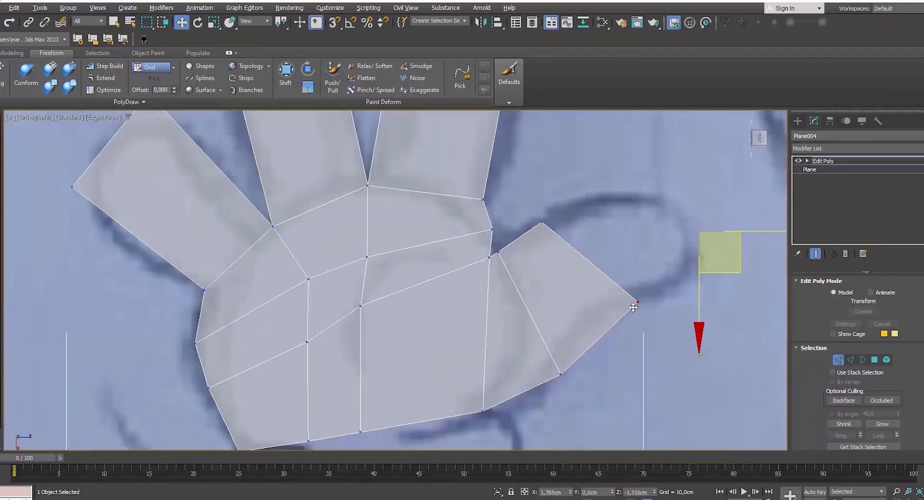
Step: Fit the vertices of the thumb tip, the palm's outer edge and the little finger's base to the sketched outline
drag(679, 272, 652, 211)
middle_drag(568, 231, 626, 220)
drag(547, 247, 549, 247)
middle_drag(406, 313, 538, 275)
click(388, 293)
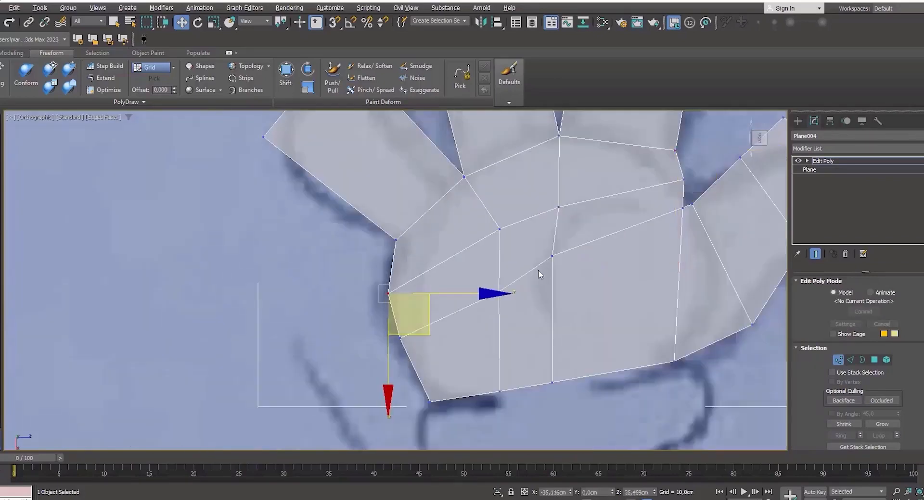
drag(508, 392, 521, 390)
scroll(551, 404, down, 4)
drag(446, 224, 444, 227)
scroll(560, 266, up, 5)
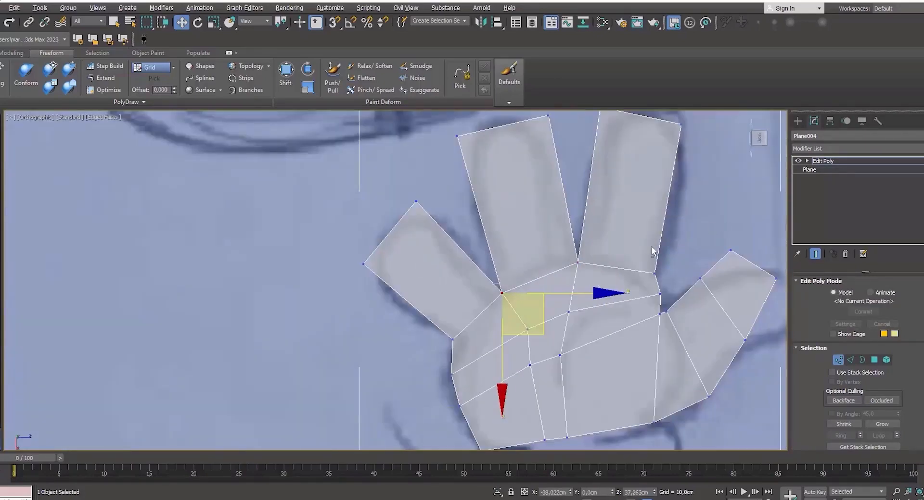
Step: Add an edge loop just above the little finger's base and realign the vertices around the finger bases
click(391, 287)
right_click(391, 287)
middle_drag(506, 266, 523, 237)
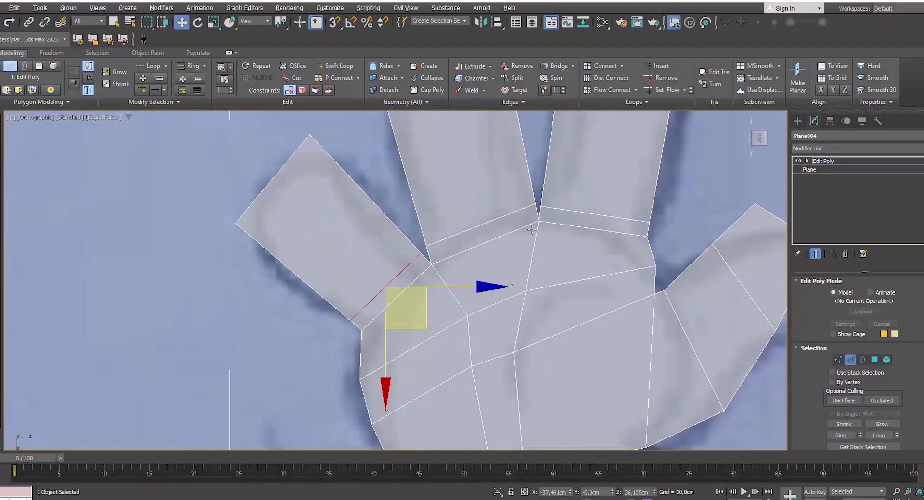
key(1)
scroll(534, 228, down, 5)
drag(434, 216, 430, 215)
scroll(452, 317, up, 4)
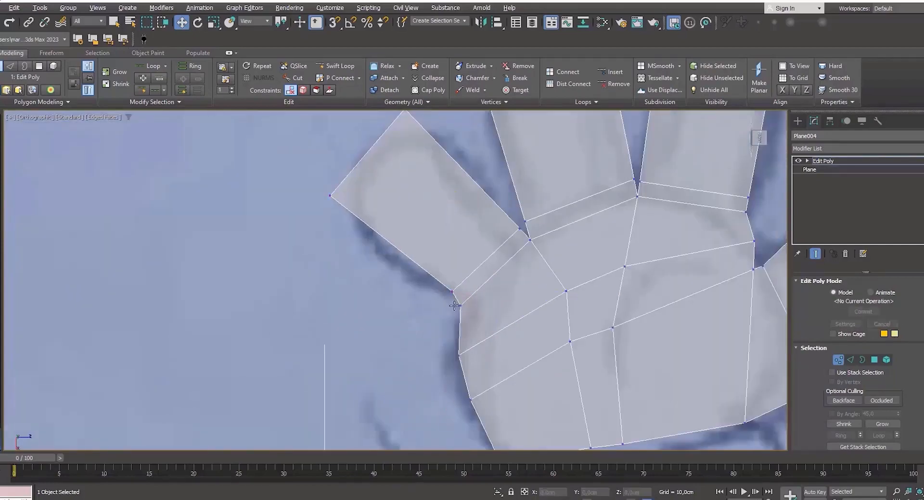
scroll(509, 226, down, 4)
drag(539, 281, 547, 287)
scroll(603, 221, up, 2)
Step: Add an edge loop near the tip of the middle one of the three fingers with Swift Loop
click(798, 121)
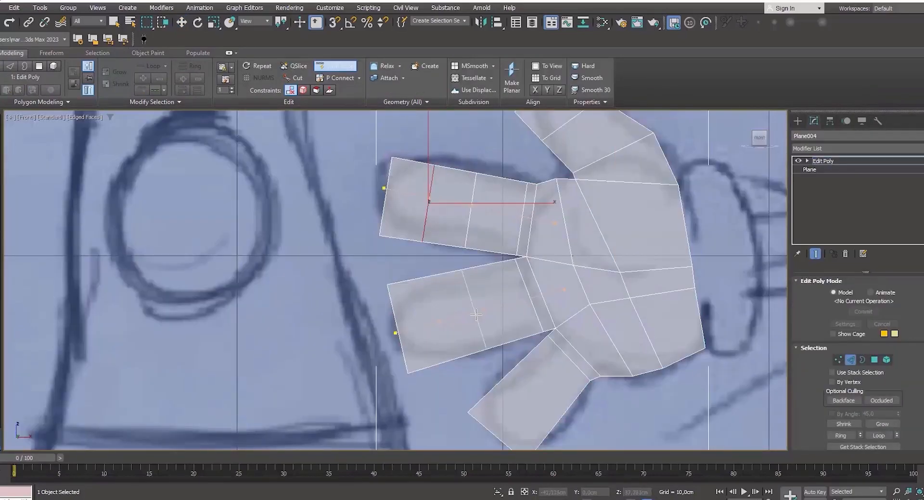
click(425, 279)
middle_drag(529, 372, 521, 287)
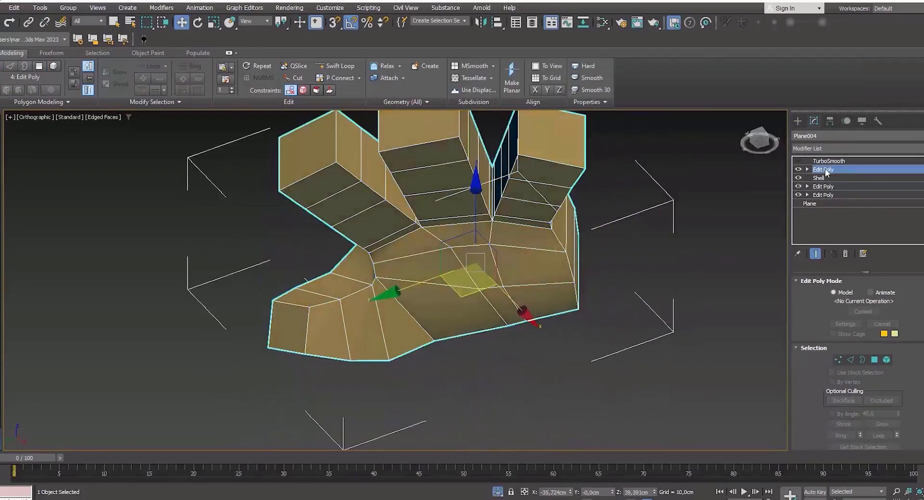
Step: Turn on the TurboSmooth result over the Edit Poly cage and check the gaps between the fingers from both sides
click(796, 162)
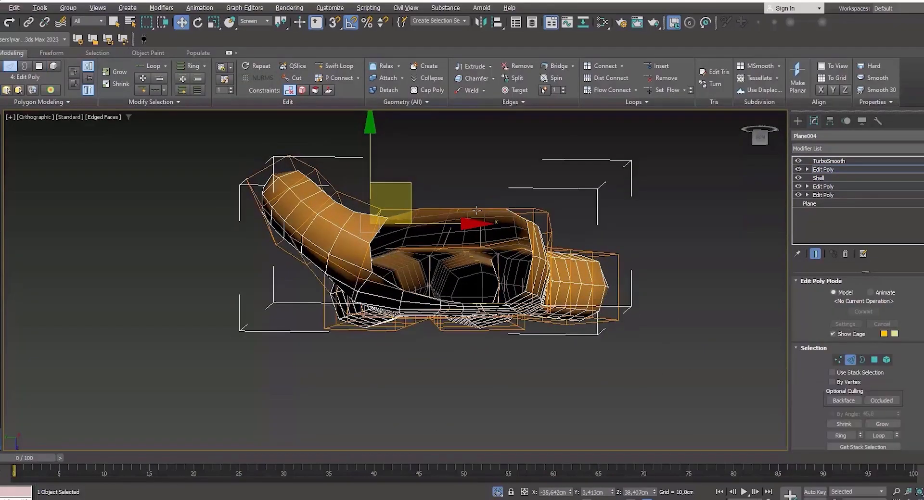
click(818, 170)
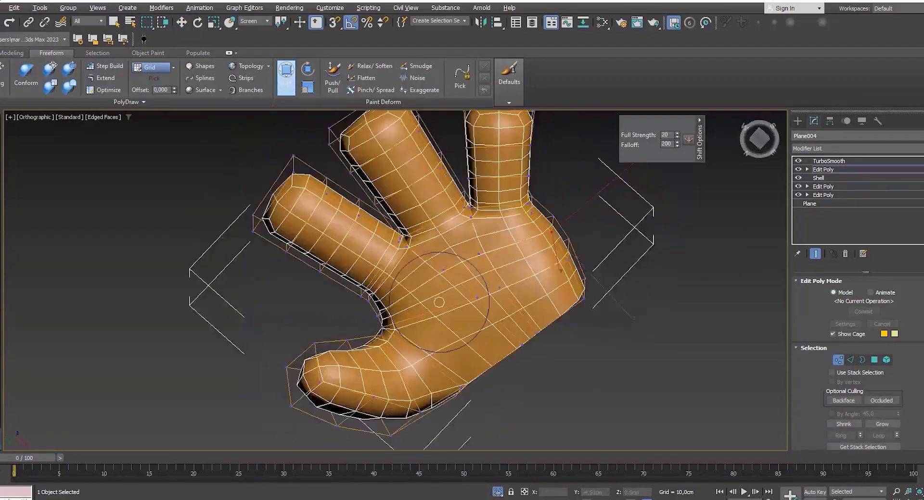
scroll(480, 309, up, 10)
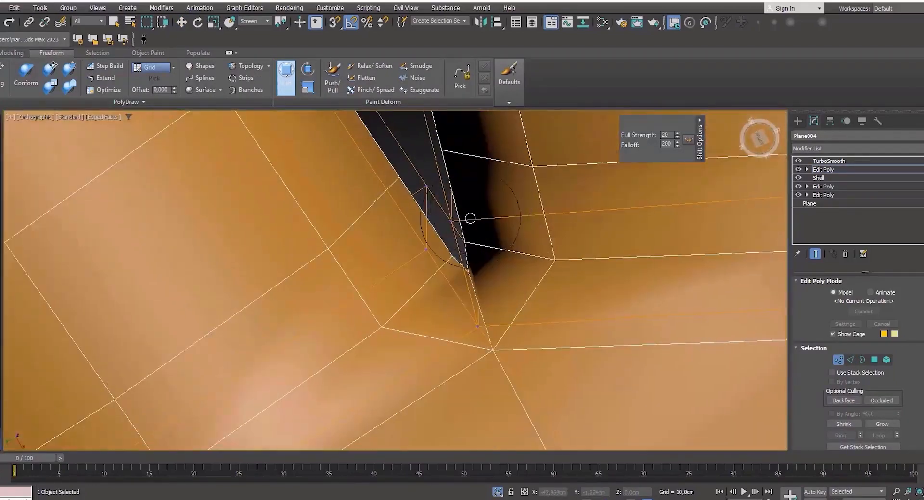
alt+middle_drag(470, 219, 491, 270)
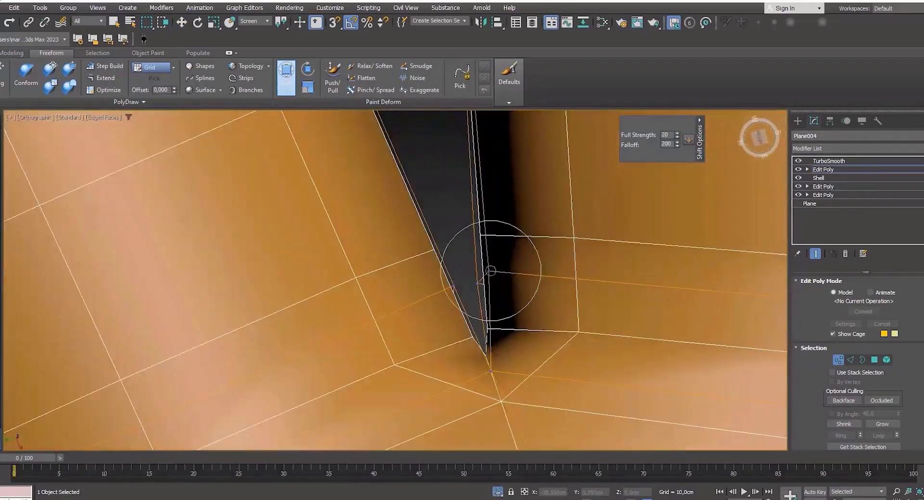
scroll(490, 270, down, 10)
alt+middle_drag(553, 283, 567, 349)
scroll(567, 348, down, 4)
scroll(330, 313, up, 5)
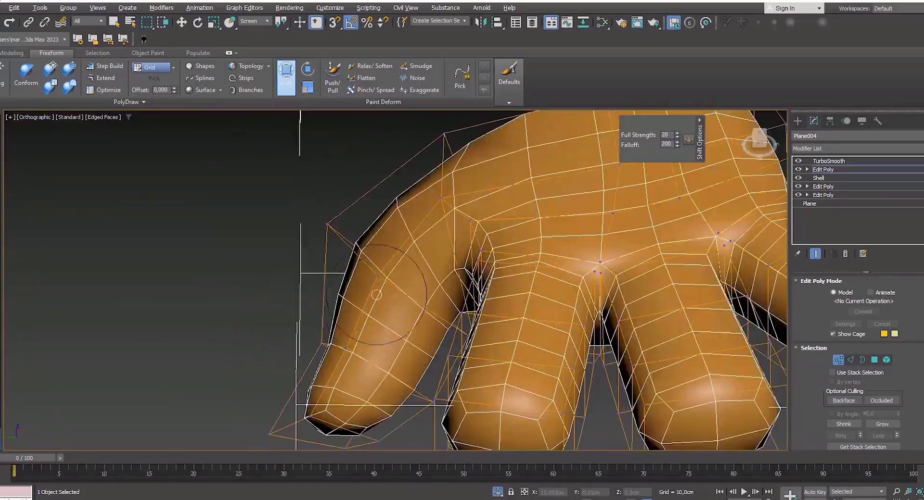
scroll(372, 286, down, 5)
Step: Add supporting edge loops across the fingers with Swift Loop
key(2)
alt+middle_drag(373, 287, 527, 223)
scroll(527, 223, up, 4)
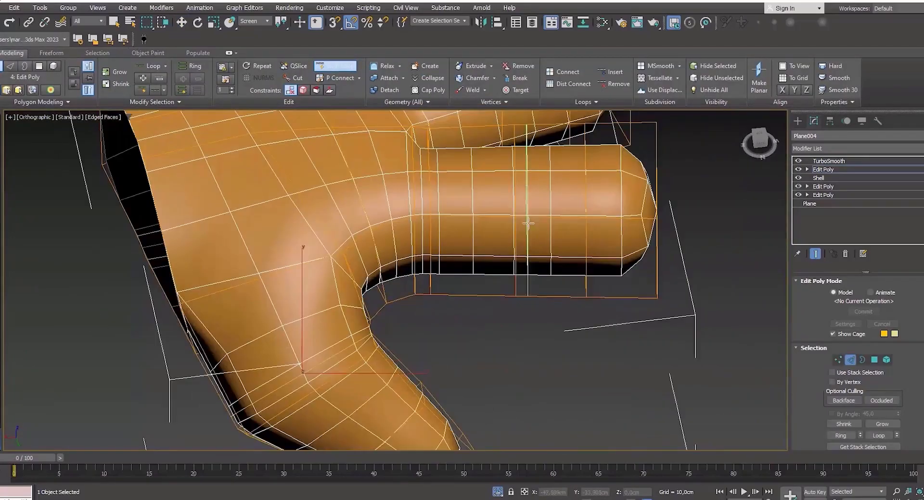
click(595, 214)
scroll(594, 214, down, 3)
alt+middle_drag(595, 214, 474, 224)
click(504, 252)
click(573, 256)
Step: Show the hand without its smoothing and set the reference coordinate system to View
click(815, 254)
alt+middle_drag(577, 240, 614, 250)
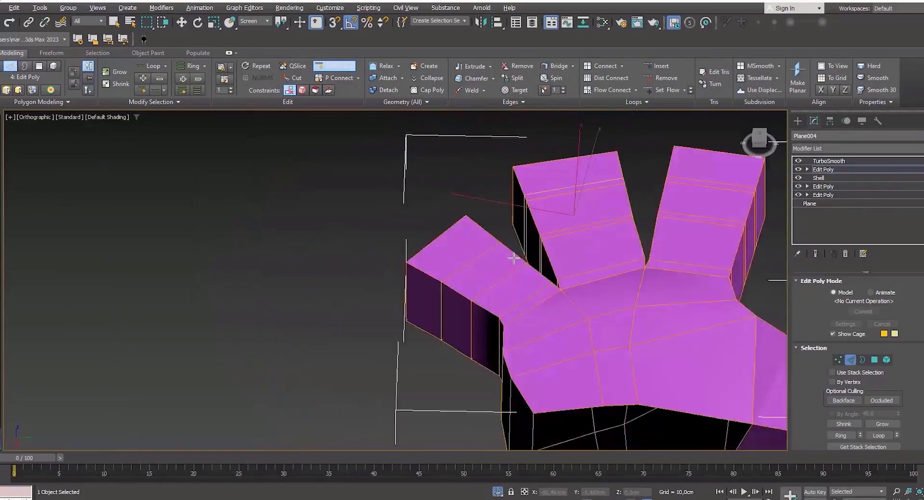
alt+middle_drag(529, 269, 581, 311)
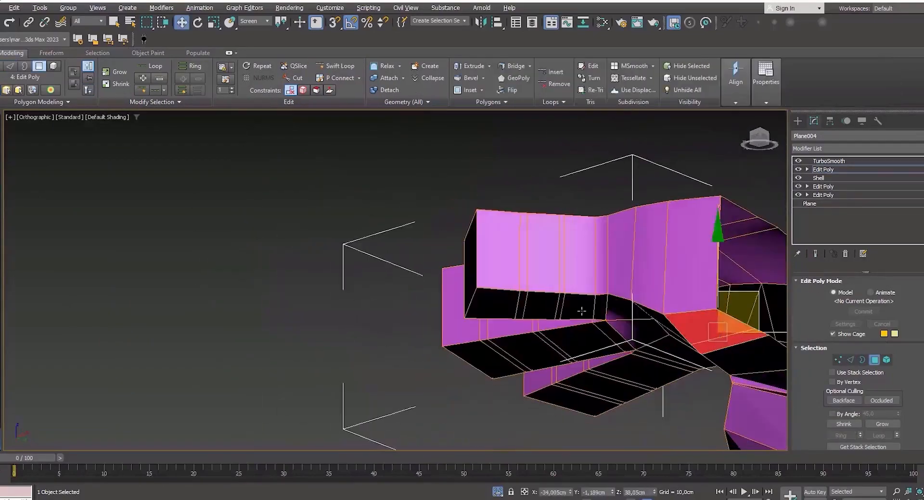
alt+middle_drag(508, 303, 511, 332)
click(255, 22)
click(254, 30)
Step: Select the polygons along the upper side of the little finger and move them slightly
alt+middle_drag(553, 240, 573, 260)
click(599, 224)
ctrl+click(579, 224)
ctrl+click(532, 222)
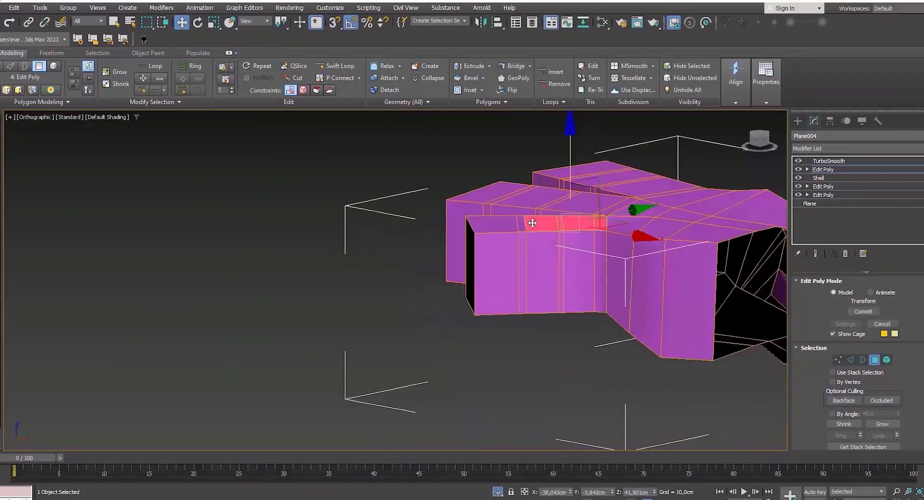
key(4)
click(567, 247)
alt+middle_drag(611, 188, 529, 159)
click(591, 186)
drag(513, 161, 523, 149)
Step: Select further polygons around the fingers and palm and nudge them slightly
alt+middle_drag(524, 150, 608, 385)
click(606, 317)
shift+click(614, 293)
click(623, 324)
alt+middle_drag(614, 292, 618, 340)
click(618, 339)
shift+click(611, 308)
alt+middle_drag(611, 308, 477, 298)
click(486, 289)
ctrl+click(495, 262)
drag(476, 298, 479, 300)
Step: Turn the TurboSmooth result back on with edges shown and inspect the hand from several sides
alt+middle_drag(430, 310, 568, 230)
scroll(439, 299, down, 2)
click(829, 161)
click(798, 161)
click(798, 162)
key(F4)
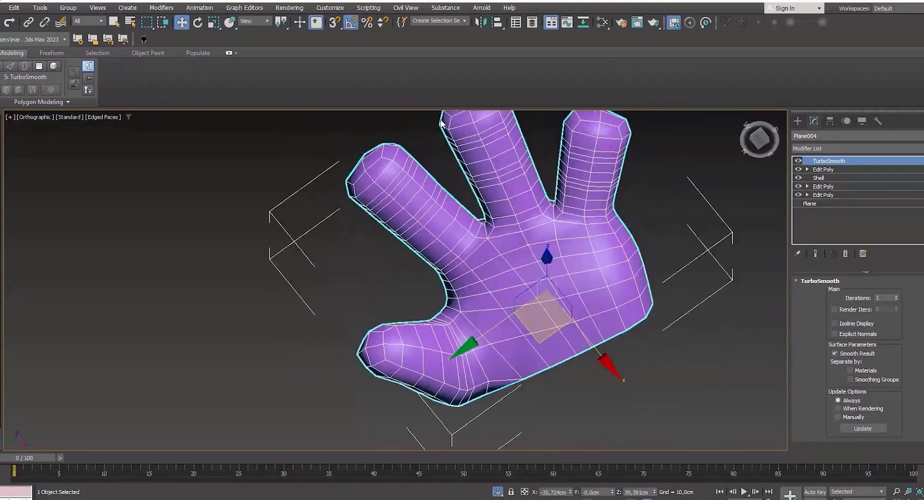
alt+middle_drag(568, 289, 561, 199)
right_click(561, 199)
right_click(830, 160)
alt+middle_drag(620, 269, 648, 120)
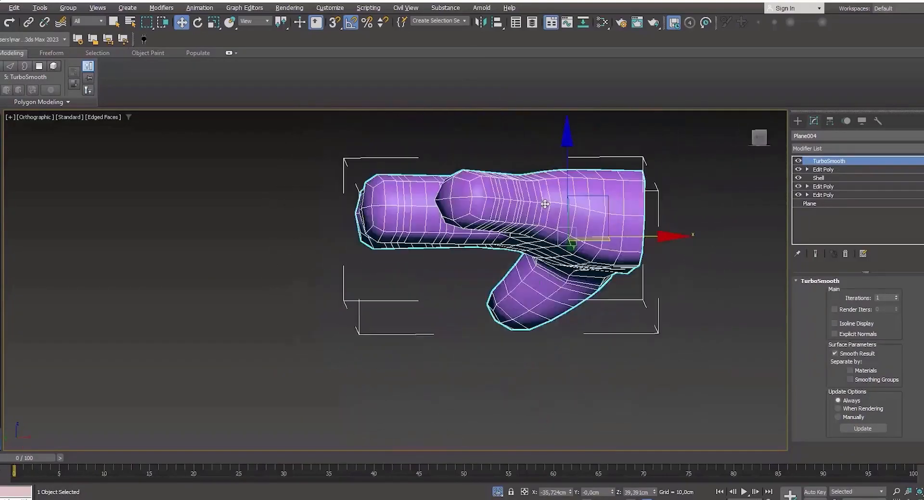
alt+middle_drag(545, 204, 577, 288)
Step: Raise the TurboSmooth iterations and compare the smoothed hand with and without edge lines
click(895, 296)
key(F4)
key(F4)
alt+middle_drag(721, 204, 587, 212)
key(F4)
key(F4)
Step: Hide the smoothing and adjust an edge of the hand in the underlying Edit Poly modifier
click(797, 162)
click(823, 169)
key(2)
drag(519, 212, 526, 211)
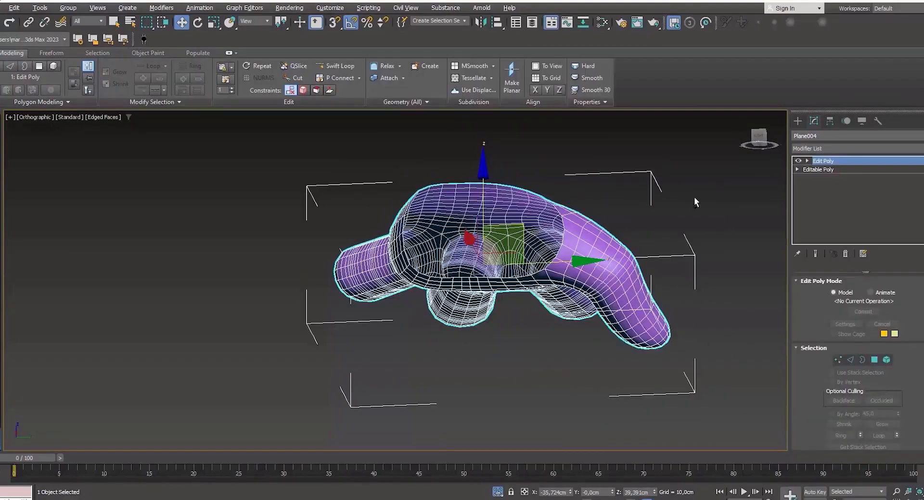
Step: Add an Edit Poly modifier on top of the collapsed hand mesh and select it for editing
click(812, 149)
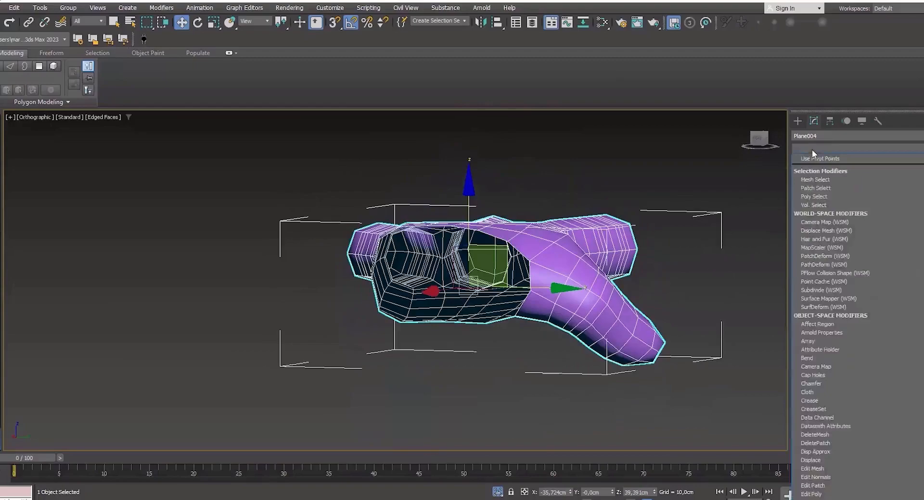
right_click(808, 159)
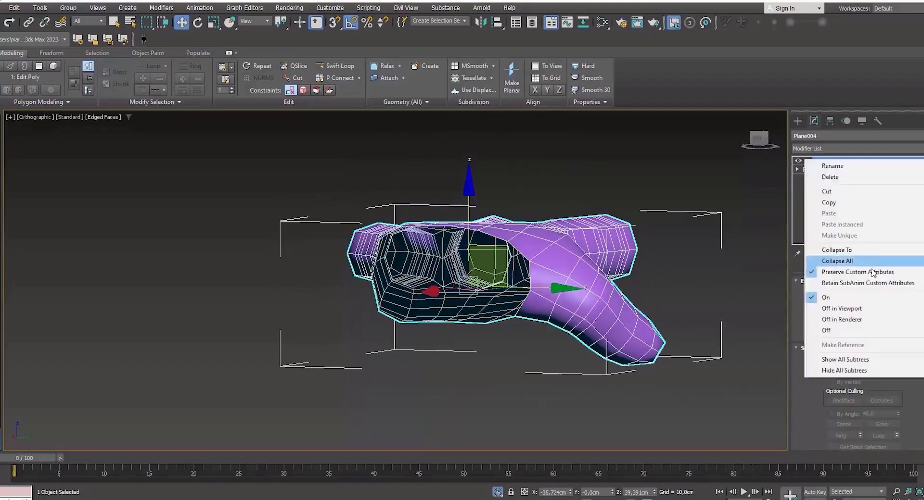
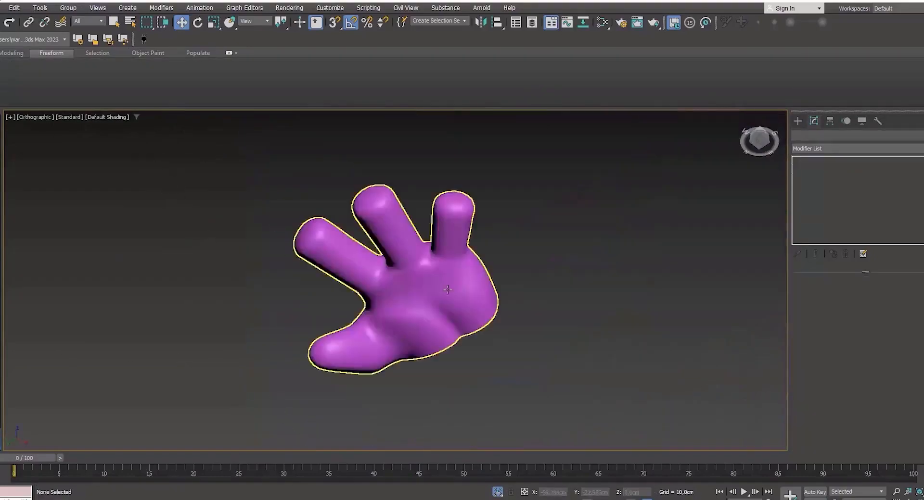
click(821, 170)
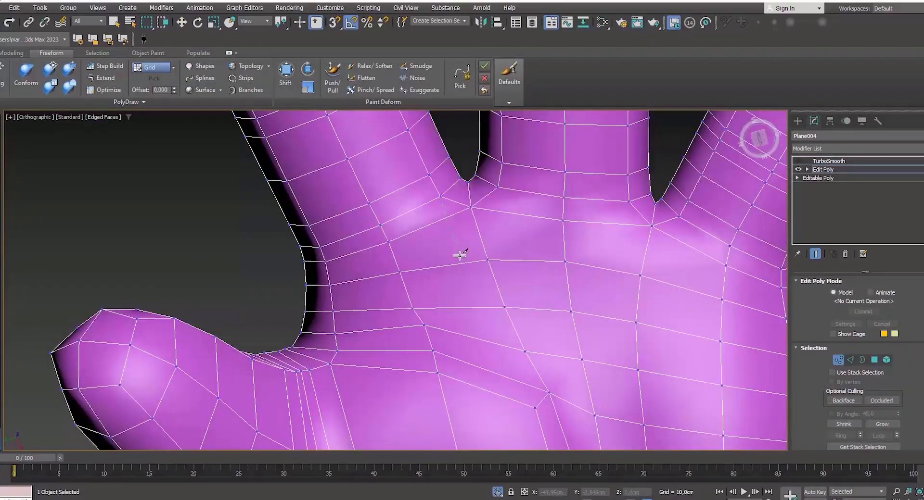
Step: Cut new edges into the palm side below the gaps between the fingers
click(665, 283)
right_click(665, 282)
scroll(657, 224, up, 4)
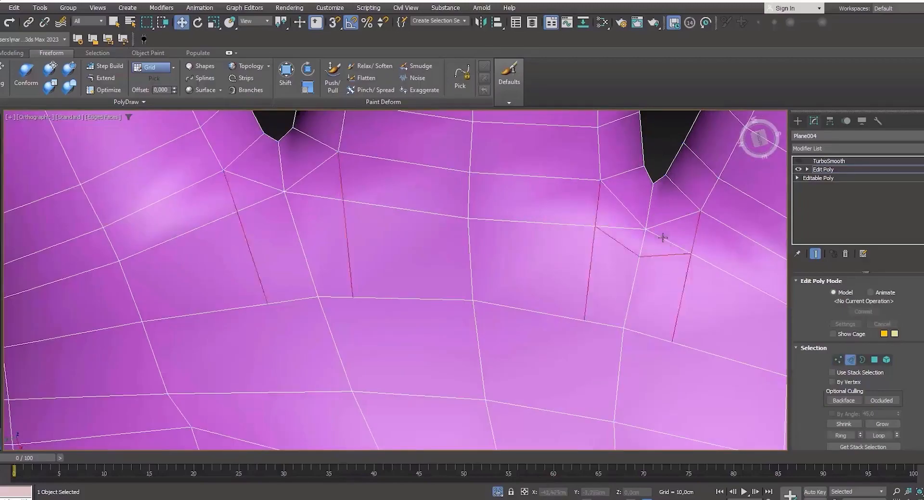
key(alt+c)
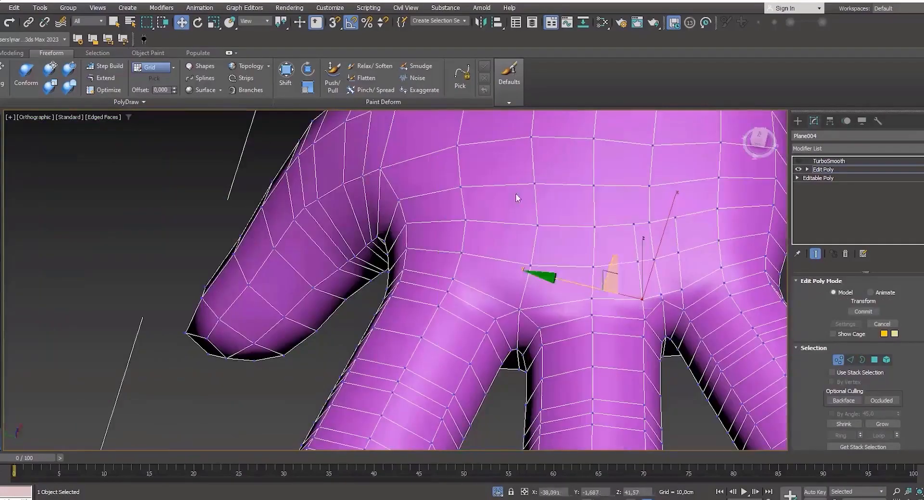
Step: Cut matching edges into the back of the hand behind both finger gaps, joining them to the existing vertices
scroll(541, 327, up, 3)
key(1)
mouse_move(504, 316)
alt+middle_down()
mouse_move(462, 279)
mouse_move(519, 313)
alt+middle_up()
click(673, 373)
alt+middle_drag(672, 372, 704, 299)
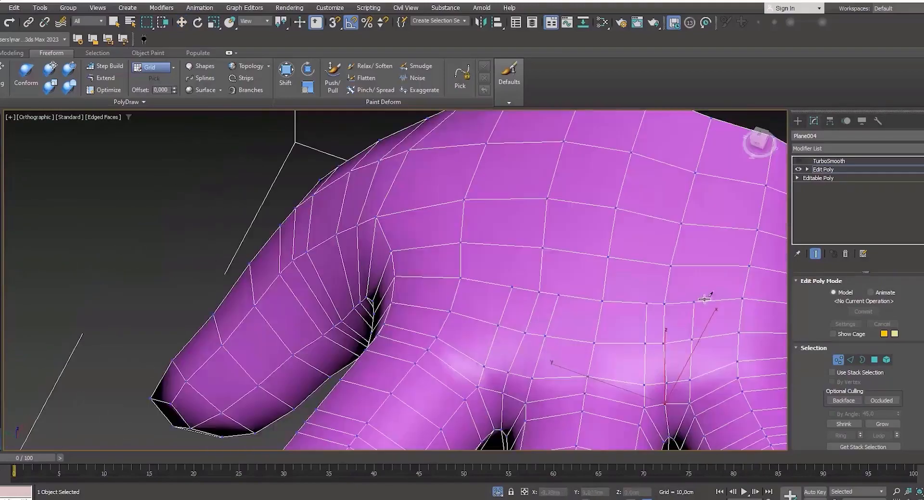
click(543, 247)
click(512, 287)
scroll(519, 284, down, 3)
alt+middle_drag(520, 284, 534, 207)
scroll(541, 310, up, 2)
click(555, 269)
click(551, 302)
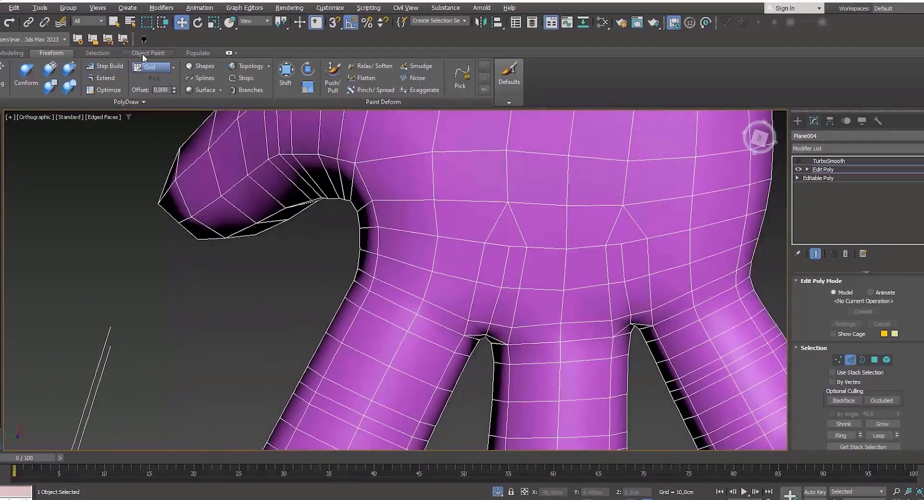
Step: Tidy the cut edges above the finger gap on the hand's back and reposition a palm vertex below the gap
click(12, 53)
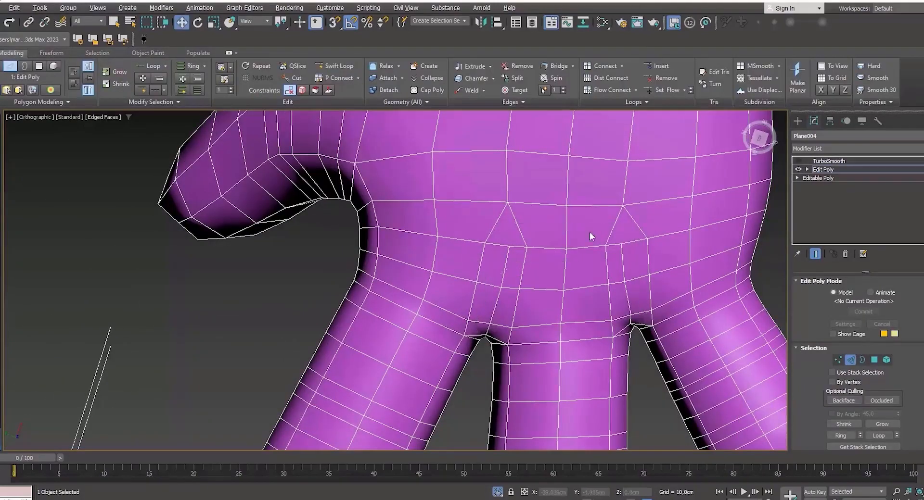
click(620, 220)
alt+middle_drag(611, 202, 621, 125)
scroll(620, 193, up, 2)
drag(650, 200, 669, 220)
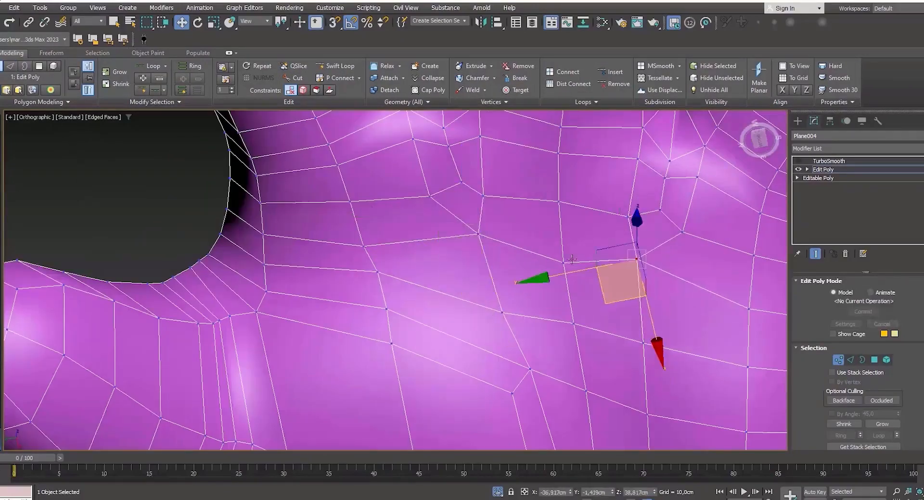
scroll(572, 260, down, 4)
key(1)
key(1)
Step: Turn the hand's TurboSmooth result back on, hide the edge lines and save the scene
alt+middle_drag(529, 289, 587, 221)
click(828, 161)
click(798, 161)
key(ctrl+s)
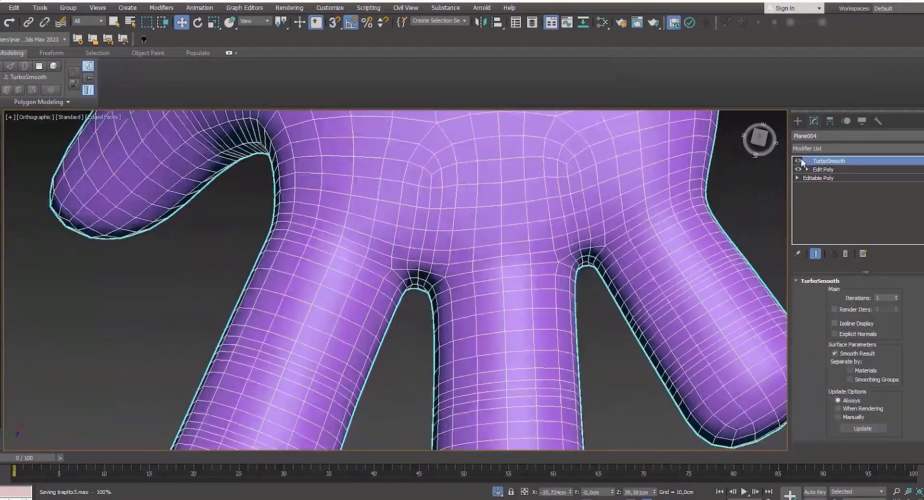
key(F4)
scroll(529, 270, down, 5)
mouse_move(529, 269)
alt+middle_down()
mouse_move(665, 196)
mouse_move(575, 313)
alt+middle_up()
Step: Reshape the fingertips in the Edit Poly modifier with the Shift brush to make them rounder
click(822, 170)
click(52, 53)
click(286, 77)
alt+middle_drag(683, 241, 657, 267)
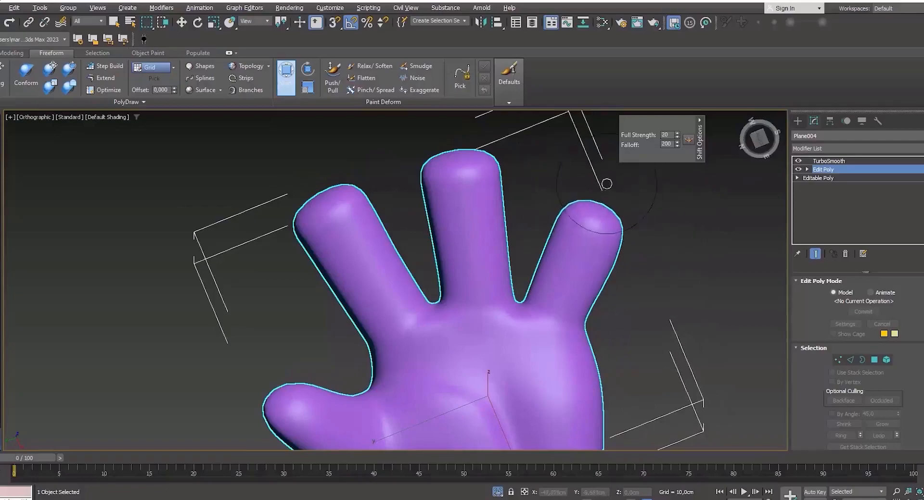
alt+middle_drag(717, 276, 713, 291)
click(833, 334)
scroll(358, 182, up, 2)
middle_drag(359, 182, 446, 205)
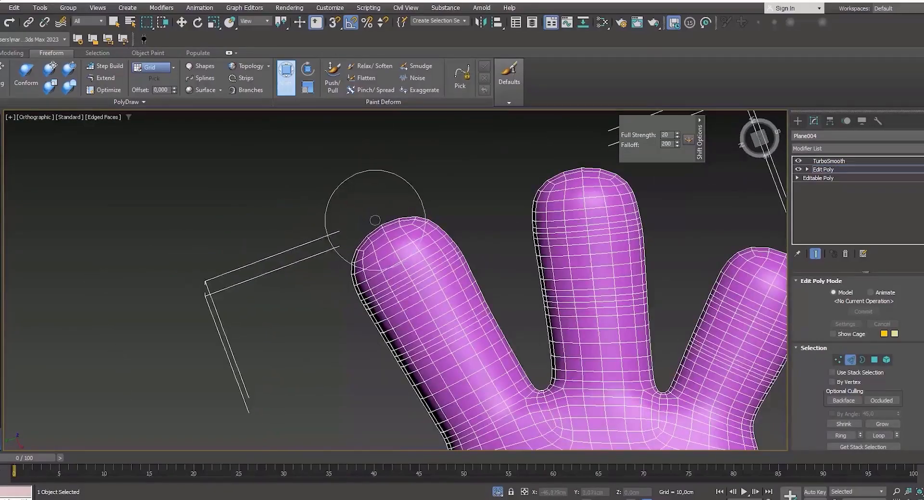
Step: Leave the brush and select the open border at the hand's wrist for moving, with edges shown
scroll(374, 220, down, 3)
alt+middle_drag(381, 288, 457, 185)
key(w)
key(F4)
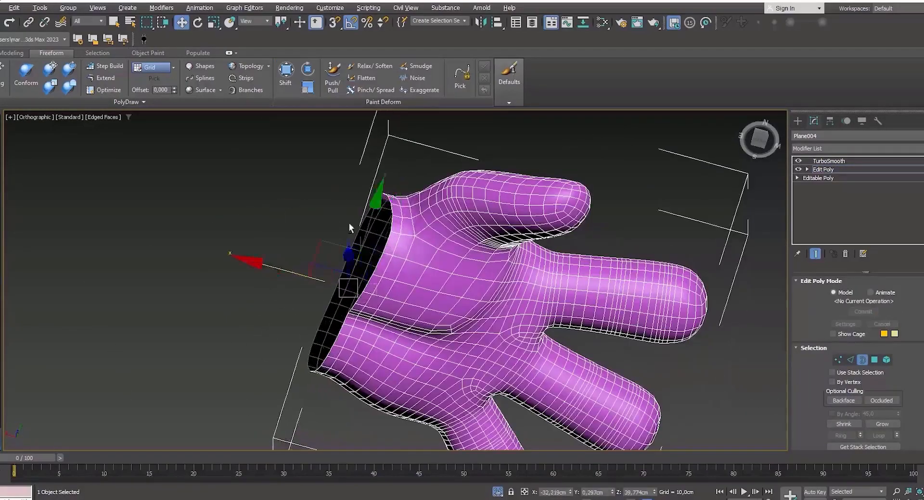
alt+middle_drag(348, 223, 687, 281)
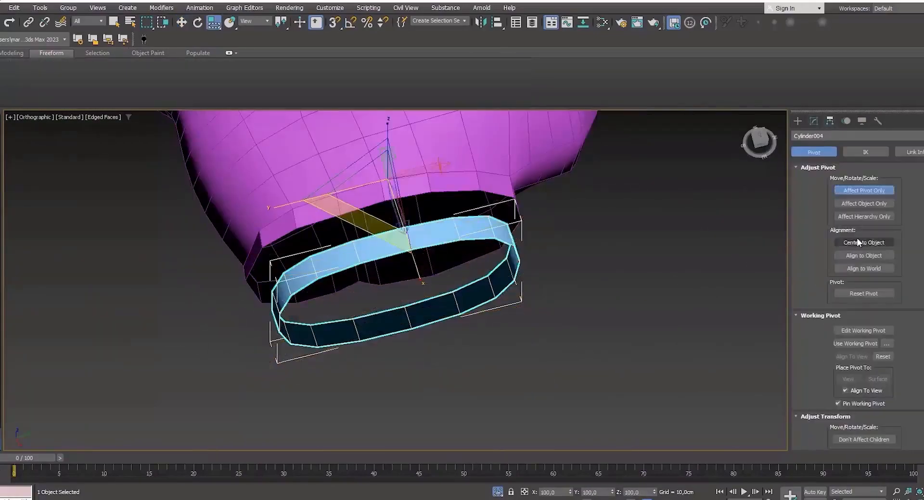
Step: Center the wrist ring's pivot on the object, scale the ring toward the wrist opening's size and view it straight on
click(859, 243)
click(864, 191)
alt+middle_drag(409, 308, 387, 284)
drag(388, 283, 388, 264)
key(w)
alt+middle_drag(388, 264, 433, 336)
click(759, 138)
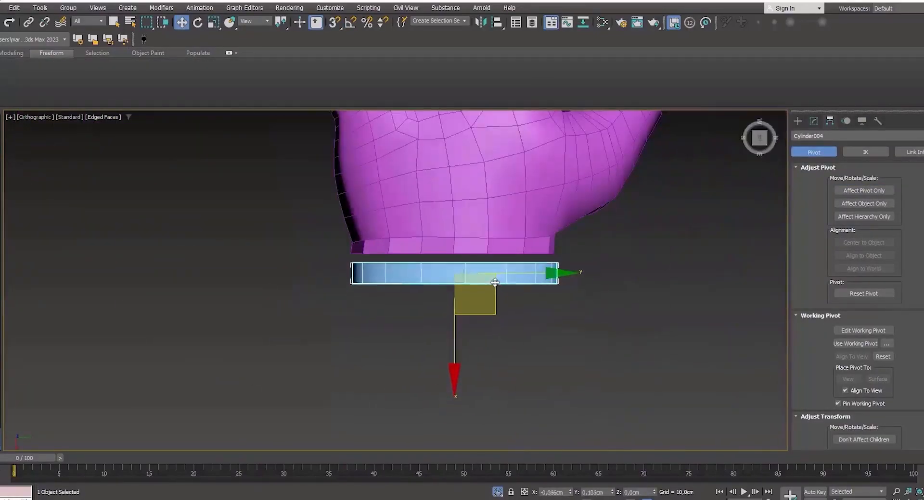
alt+middle_drag(495, 282, 500, 247)
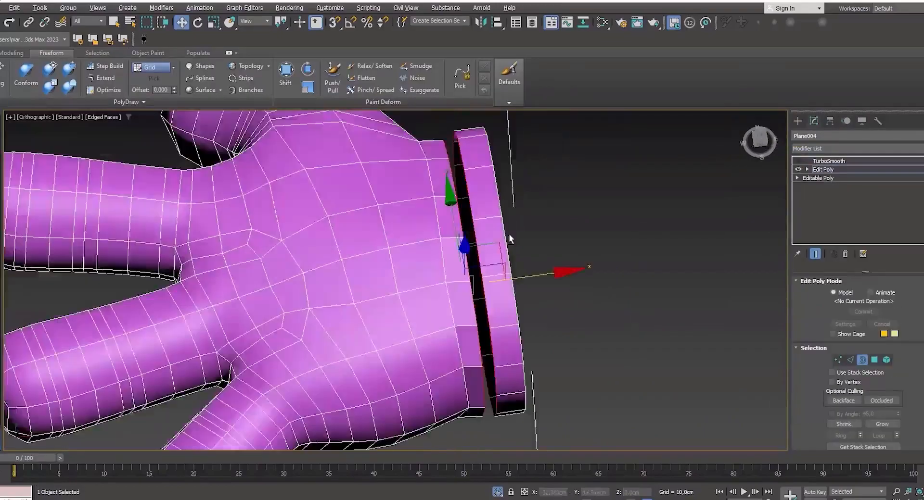
Step: Select the open border at the hand's wrist and scale it to shape the start of the cuff
alt+middle_drag(626, 269, 607, 301)
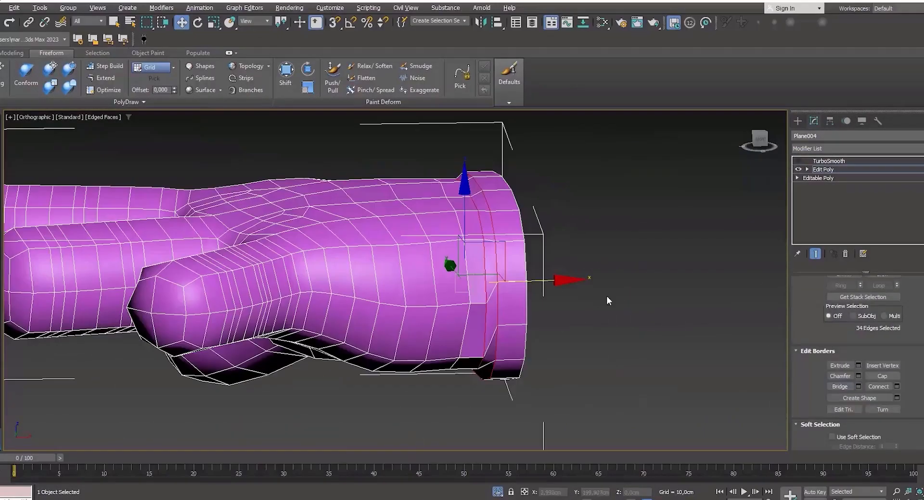
scroll(854, 327, down, 5)
click(402, 331)
key(r)
alt+middle_drag(461, 298, 509, 255)
drag(509, 256, 508, 248)
alt+middle_drag(508, 247, 423, 275)
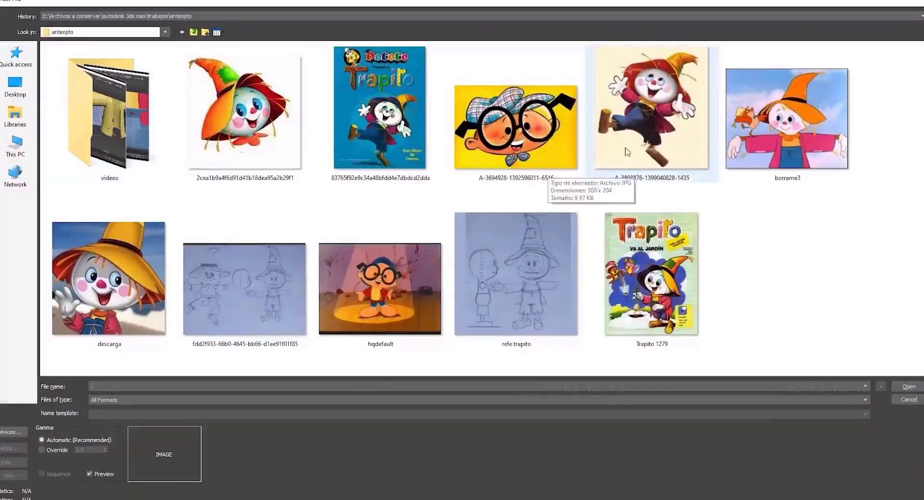
double_click(654, 125)
drag(846, 183, 80, 108)
alt+middle_drag(369, 236, 622, 211)
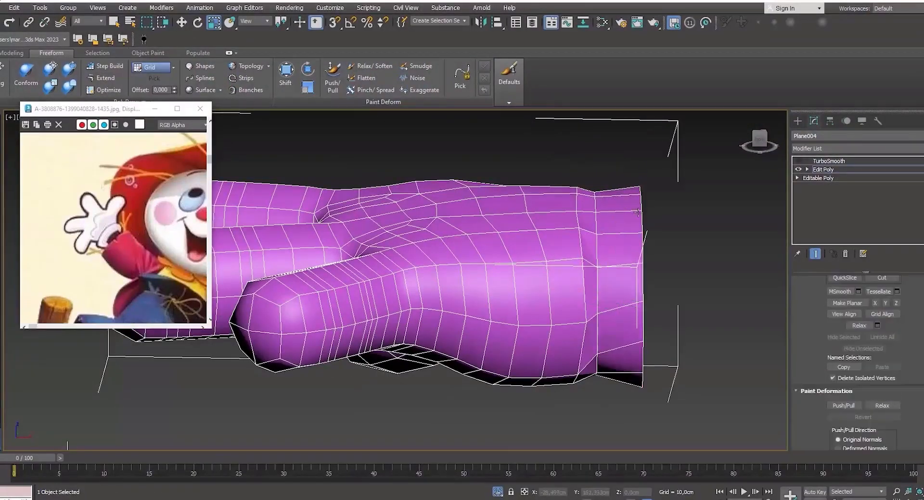
Step: Extend the wrist border outward, then back inward, scaling each new ring of polygons to form a rolled glove cuff
alt+middle_drag(667, 285, 626, 269)
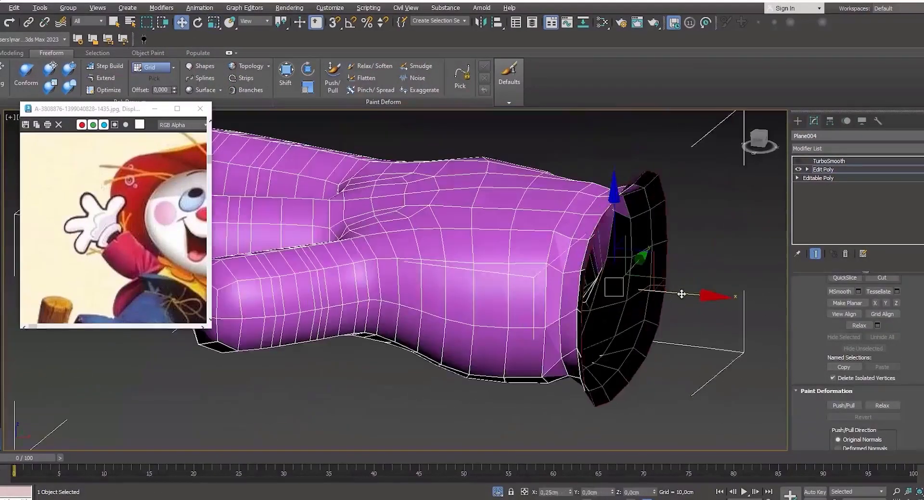
shift+drag(681, 295, 698, 296)
key(r)
alt+middle_drag(617, 265, 642, 273)
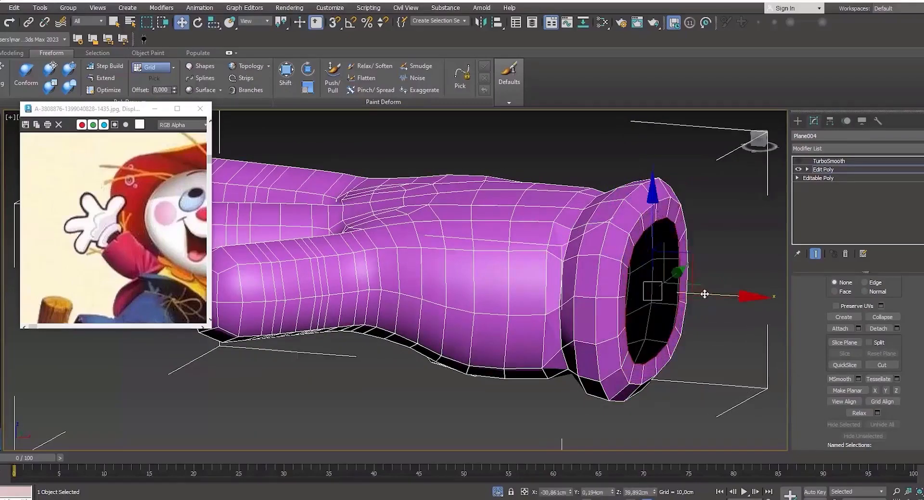
shift+drag(704, 294, 687, 293)
alt+middle_drag(684, 264, 642, 279)
key(r)
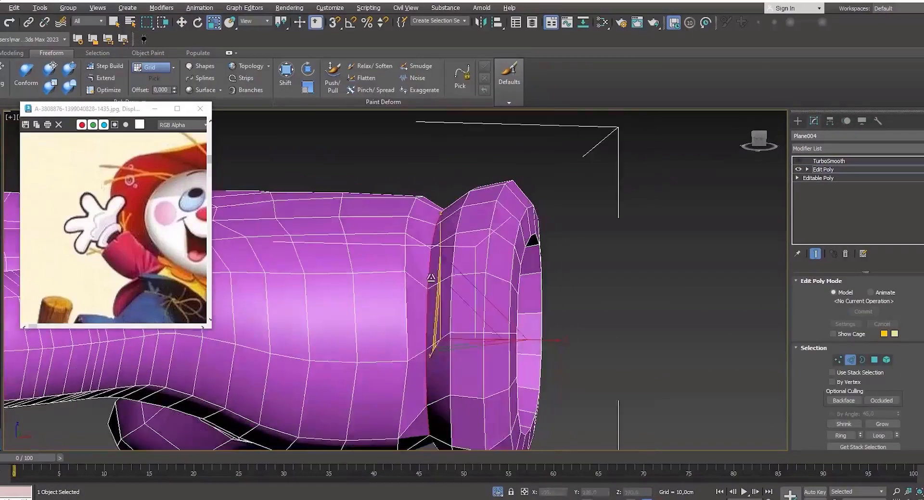
Step: Select edge loops around the cuff and scale them to refine the cuff's profile
drag(742, 146, 738, 166)
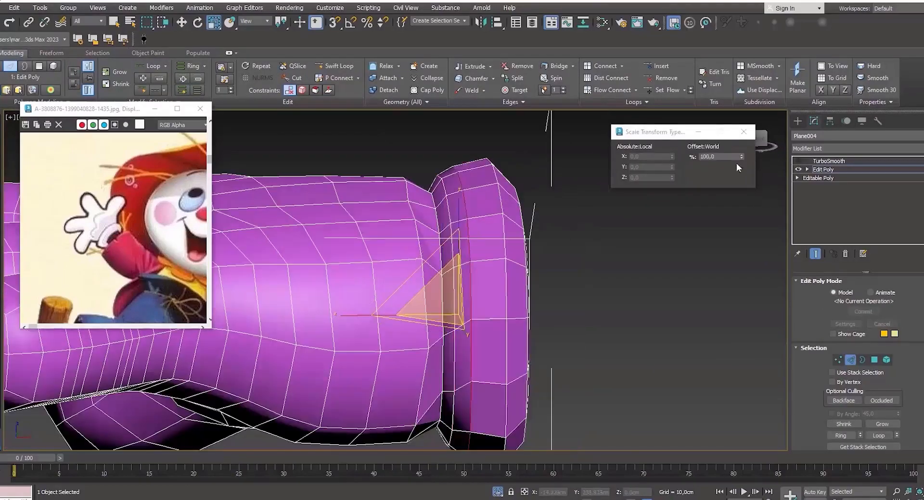
alt+middle_drag(440, 221, 398, 243)
double_click(400, 244)
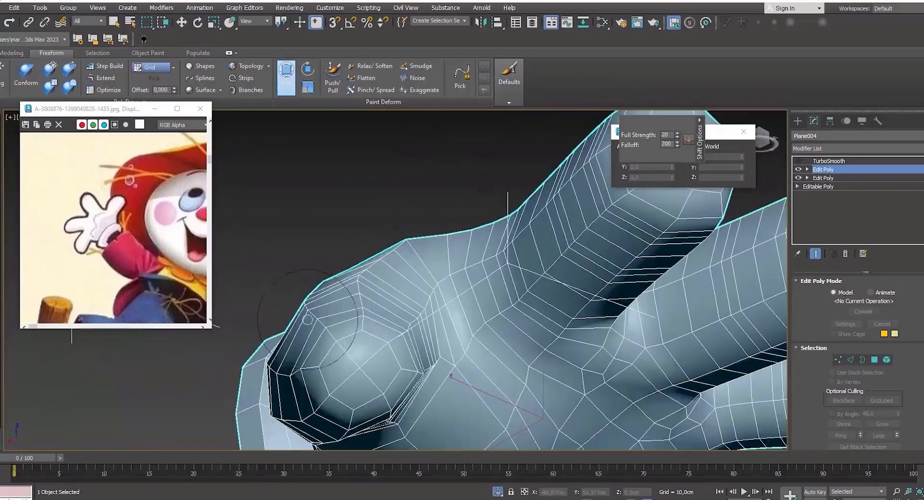
Step: Leave the Shift brush and move a vertex near the thumb's base to even out the palm
mouse_move(307, 320)
alt+middle_down()
mouse_move(351, 289)
mouse_move(388, 239)
mouse_move(381, 353)
mouse_move(693, 389)
mouse_move(390, 367)
mouse_move(334, 339)
alt+middle_up()
key(1)
click(443, 297)
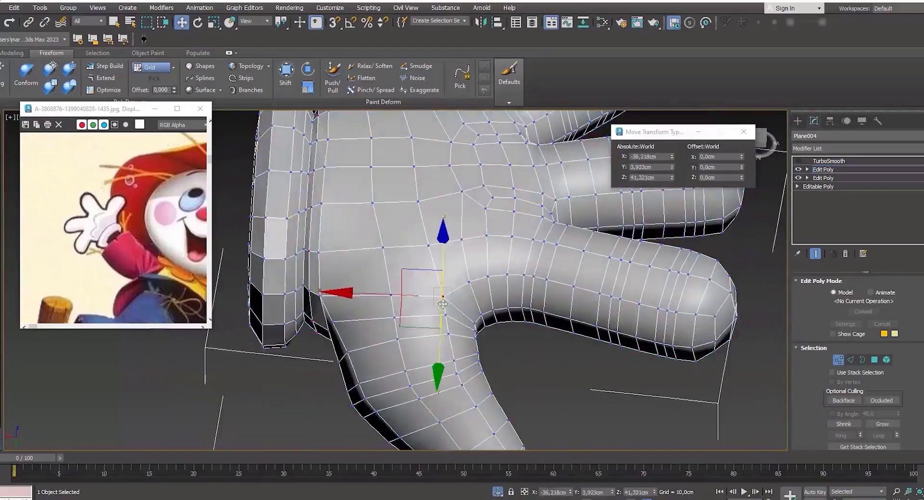
drag(437, 309, 436, 300)
alt+middle_drag(435, 300, 417, 247)
Step: Turn on the TurboSmooth result and, with the cage shown, scale one finger's polygons in the upper Edit Poly
click(798, 161)
alt+middle_drag(486, 308, 468, 361)
click(823, 169)
key(4)
click(833, 334)
drag(405, 331, 524, 445)
key(r)
drag(473, 231, 472, 226)
alt+middle_drag(472, 231, 501, 230)
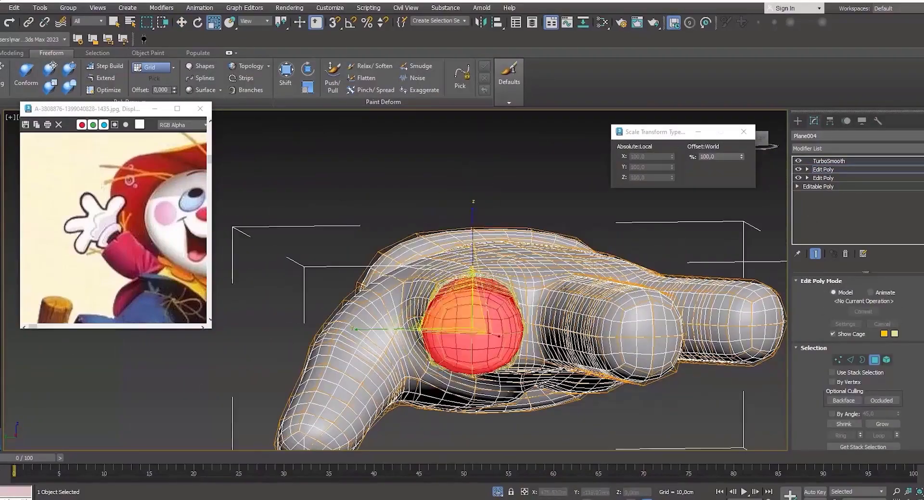
Step: Leave polygon editing, hide the edge lines and end the hand's isolation to show the whole scarecrow
mouse_move(564, 289)
alt+middle_down()
mouse_move(584, 319)
mouse_move(591, 288)
mouse_move(540, 301)
mouse_move(398, 307)
mouse_move(459, 367)
mouse_move(502, 296)
mouse_move(452, 317)
alt+middle_up()
key(4)
key(F4)
key(alt+q)
scroll(502, 297, down, 5)
key(w)
Step: Collapse the hand's Edit Poly modifiers into the Editable Poly below TurboSmooth and close the transform type-in window
right_click(823, 169)
click(833, 264)
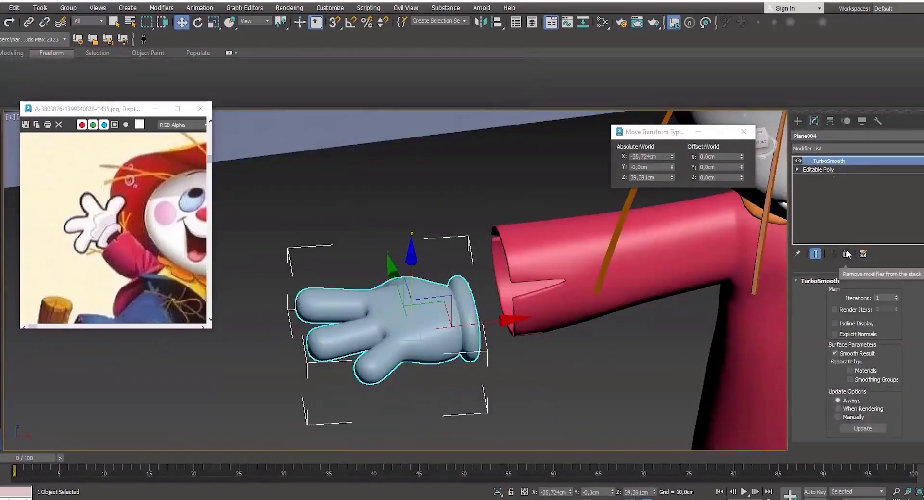
click(743, 131)
Step: Rotate the hand to 175 degrees about the vertical Z axis
scroll(269, 264, down, 5)
alt+middle_drag(358, 294, 368, 352)
key(e)
drag(405, 357, 404, 359)
alt+middle_drag(403, 359, 409, 294)
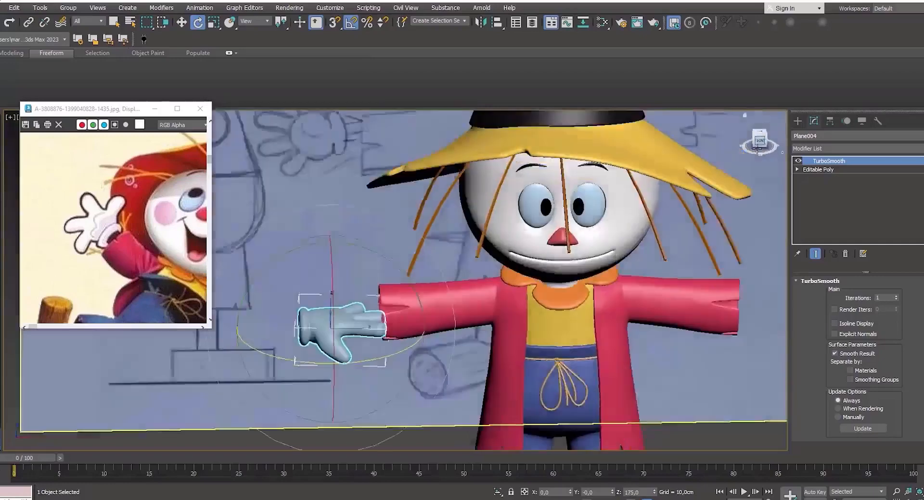
Step: Move the hand in the front view to the sleeve on the scarecrow's opposite arm
key(f)
key(w)
drag(347, 323, 620, 342)
scroll(621, 342, down, 3)
Step: Clone the hand and mirror it along the X axis so its fingers point away from the sleeve
click(828, 169)
key(ctrl+v)
click(435, 294)
click(480, 22)
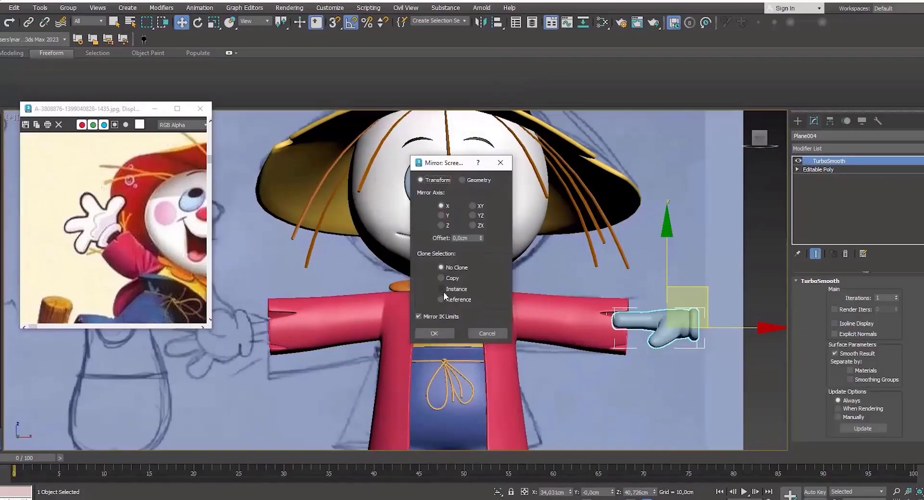
click(434, 332)
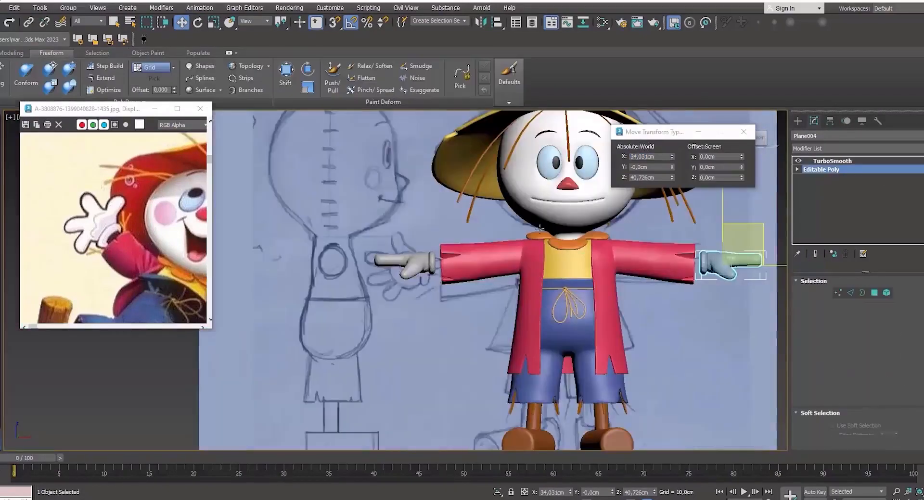
Step: Reduce the side count of the cylinder above the hand and open the current color for the cylinder and leg logs
scroll(727, 277, up, 3)
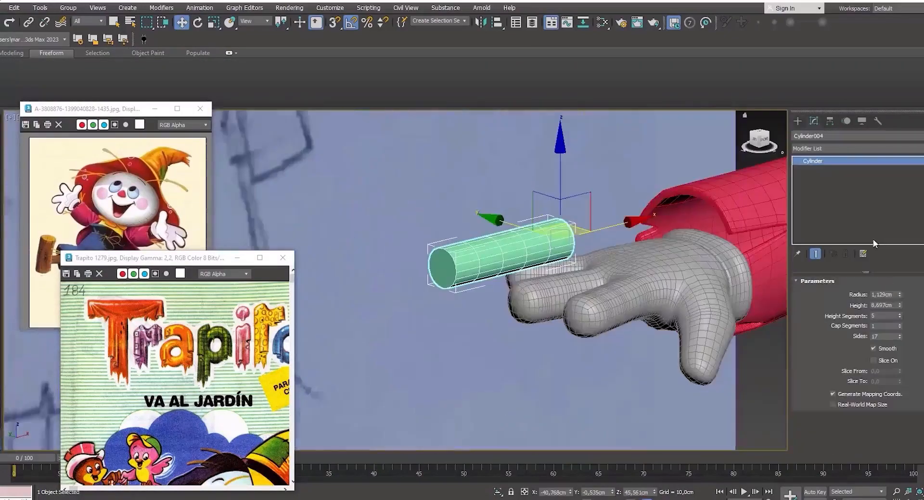
click(900, 338)
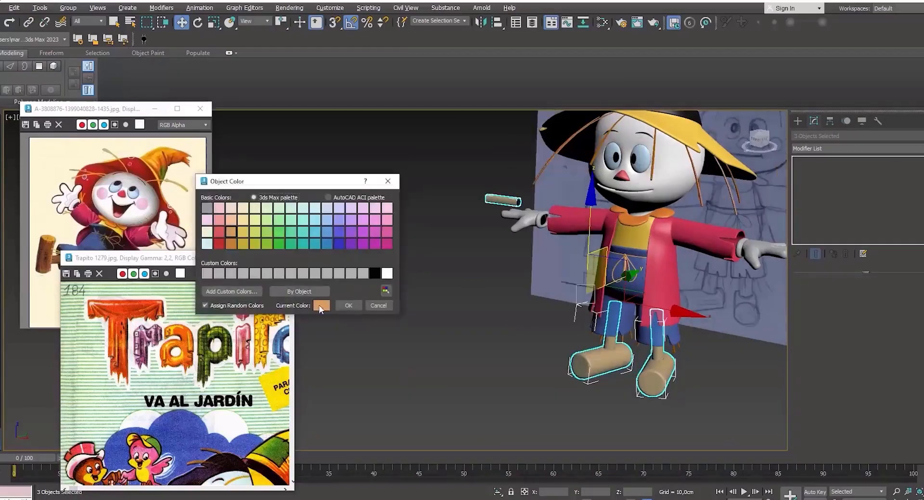
click(321, 306)
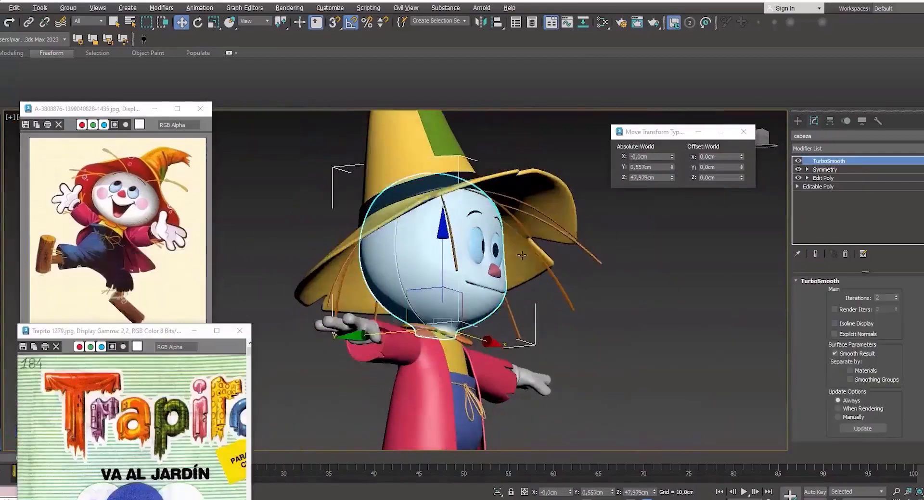
Step: Isolate the head and create a small plane about 0.38 by 2.224 cm with AutoGrid on
key(alt+q)
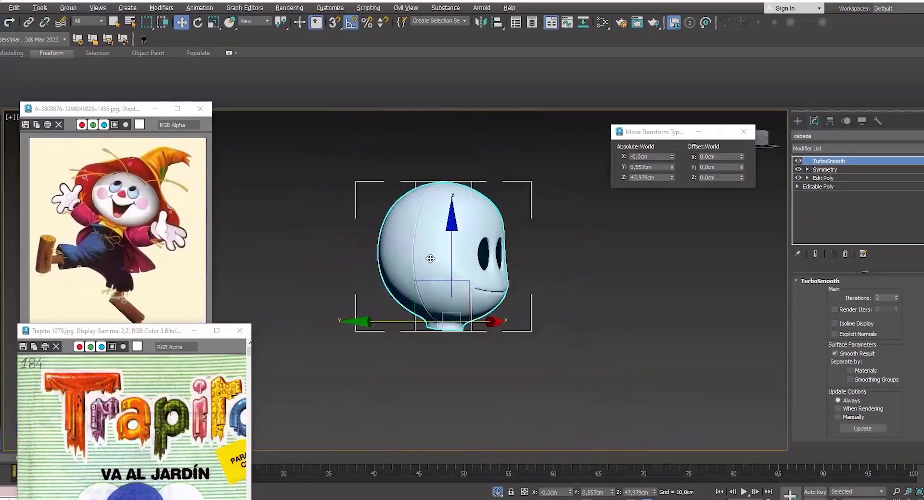
key(z)
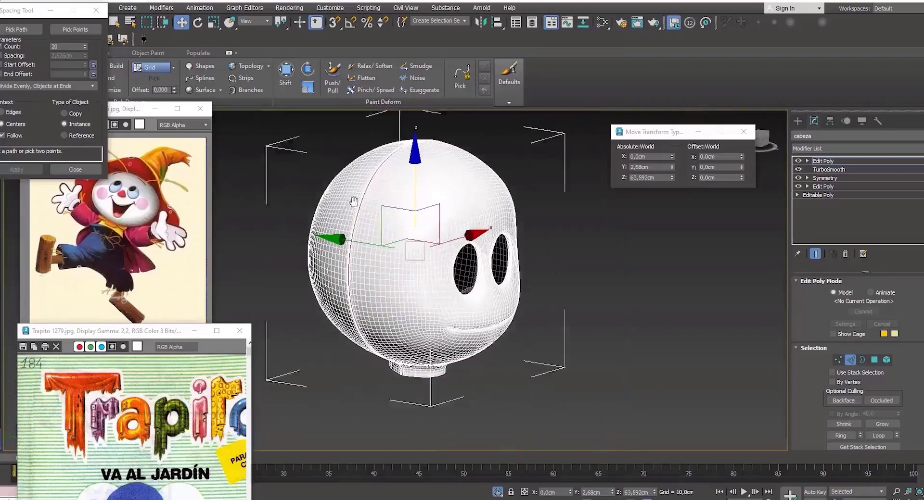
scroll(861, 356, down, 5)
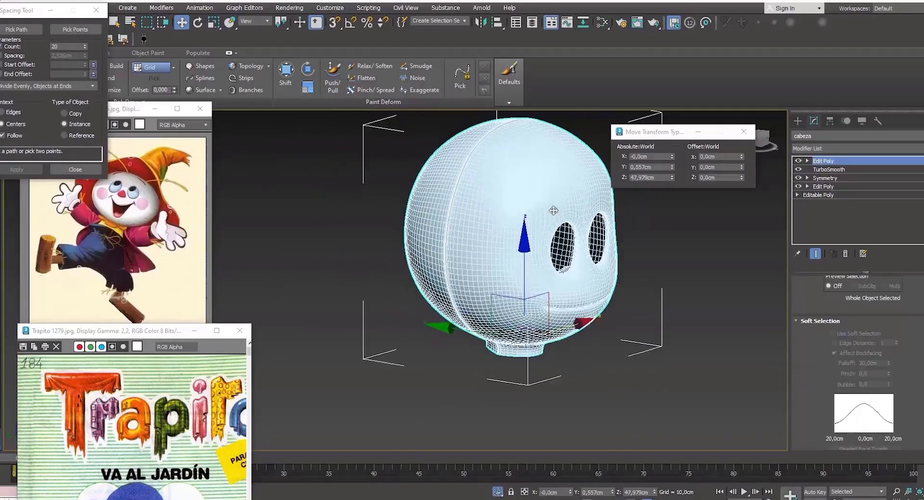
click(797, 121)
click(885, 238)
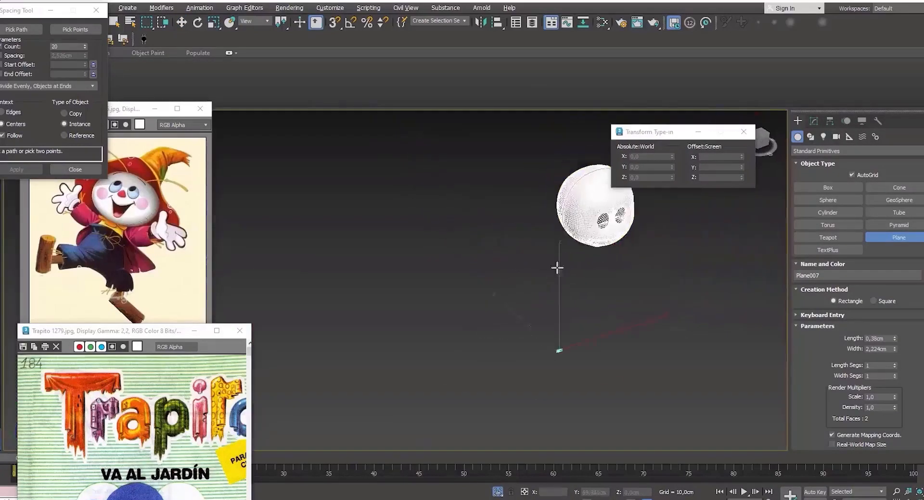
Step: Move and rotate the small plane so it lies against the head's surface across the side seam
key(w)
scroll(558, 268, up, 2)
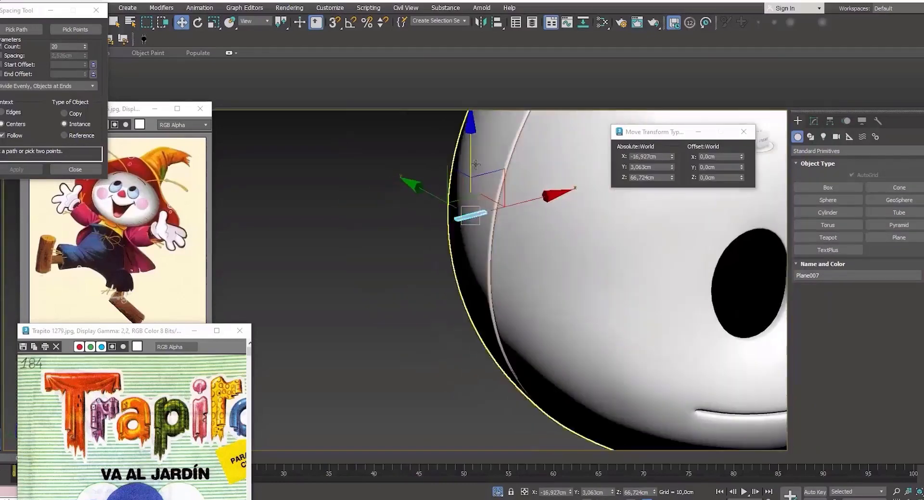
key(e)
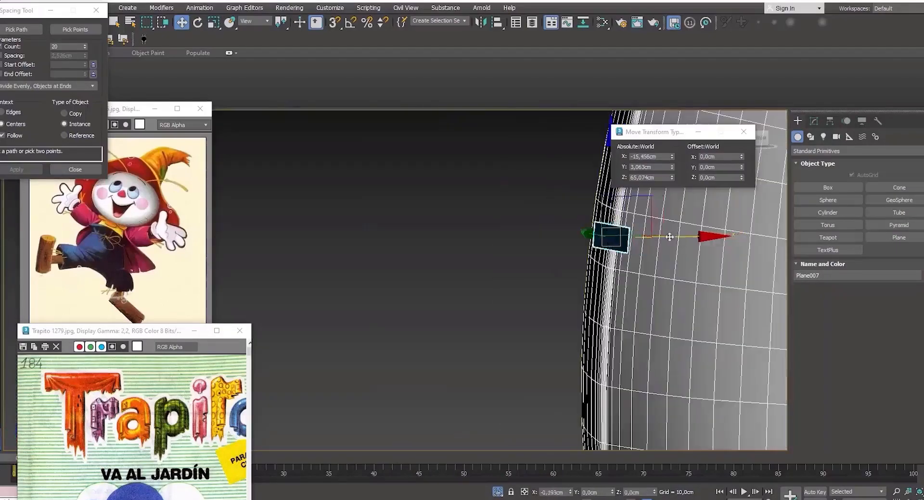
key(e)
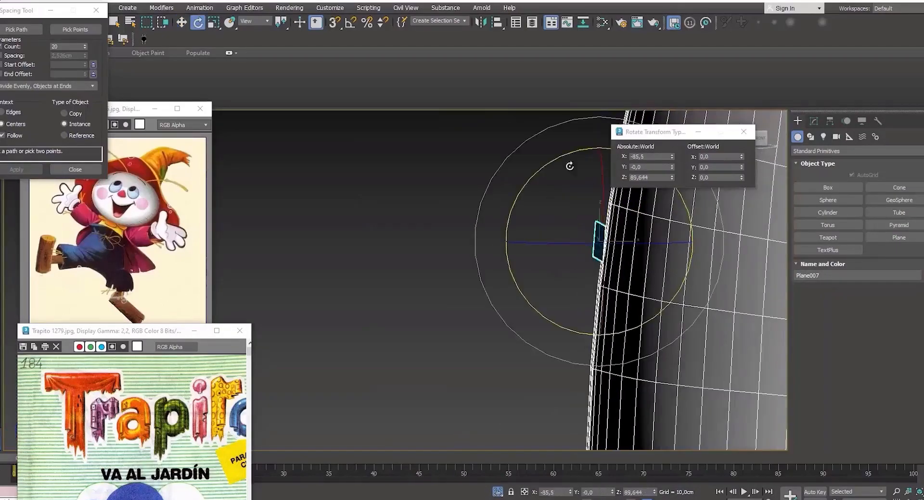
Step: Add an Edit Poly modifier to the plane and shape its vertices into a bent strip across the seam
click(813, 121)
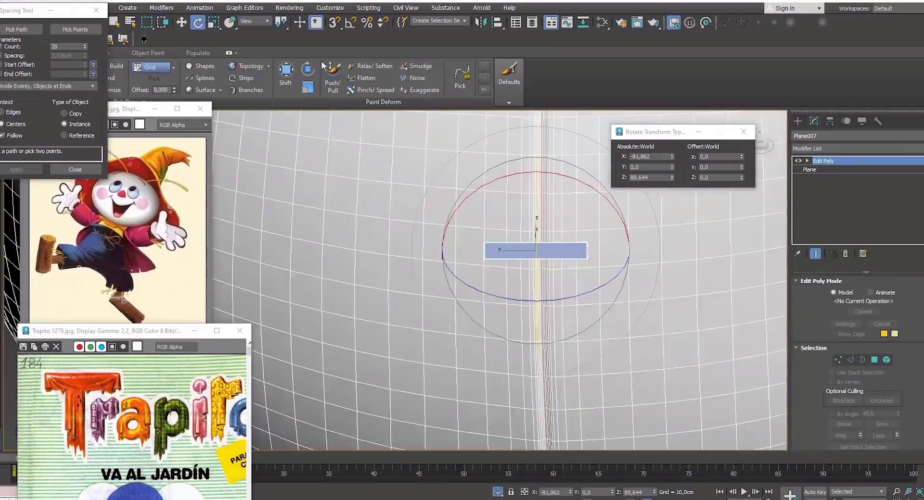
key(w)
key(1)
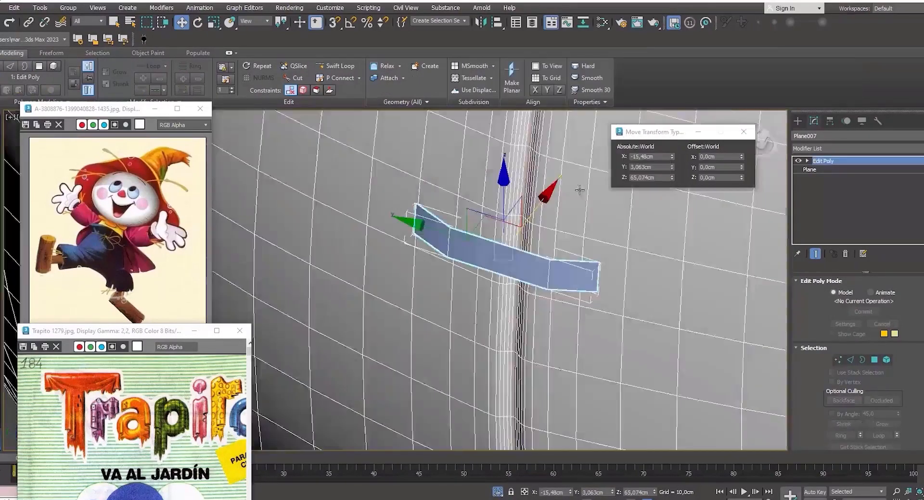
Step: Thicken the strip with a Shell of 0.1 cm inner and 0.07 cm outer amount and add TurboSmooth
click(844, 150)
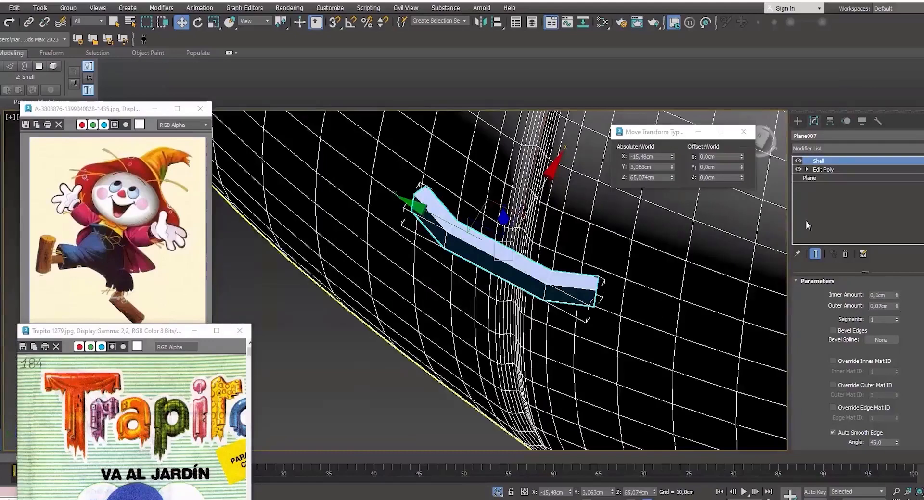
click(847, 147)
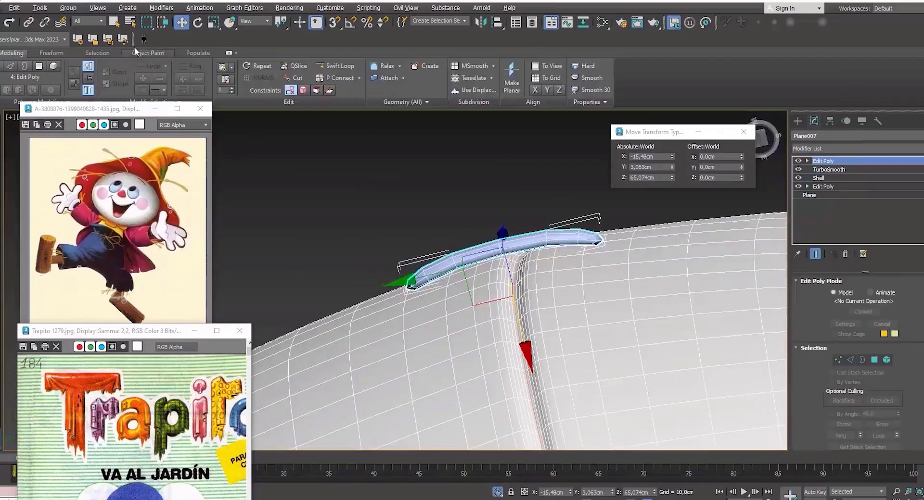
Step: Reshape the stitch with the Shift brush so it follows the head's curve over the seam and tapers at the ends
click(51, 53)
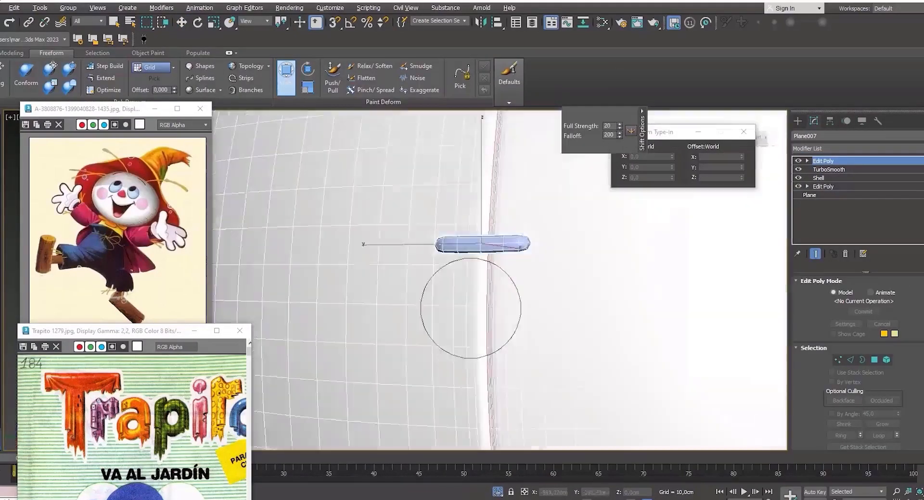
alt+middle_drag(470, 308, 548, 242)
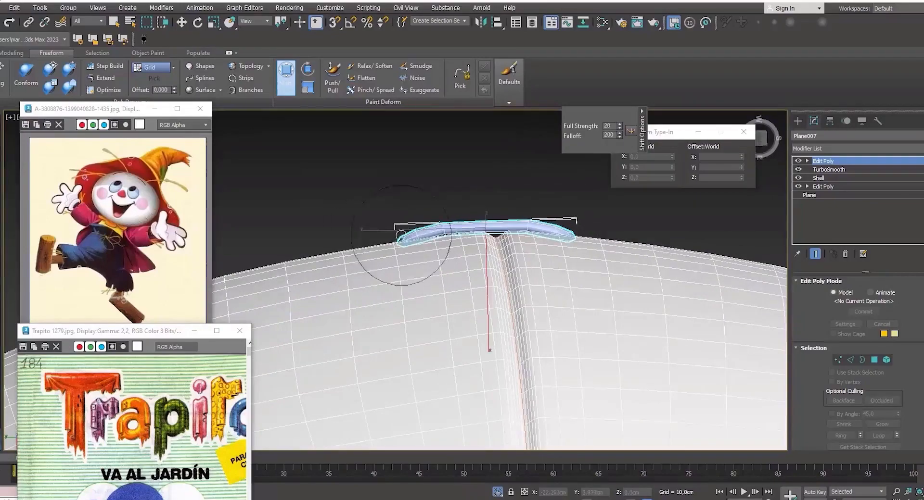
alt+middle_drag(400, 235, 410, 168)
alt+middle_drag(513, 233, 481, 193)
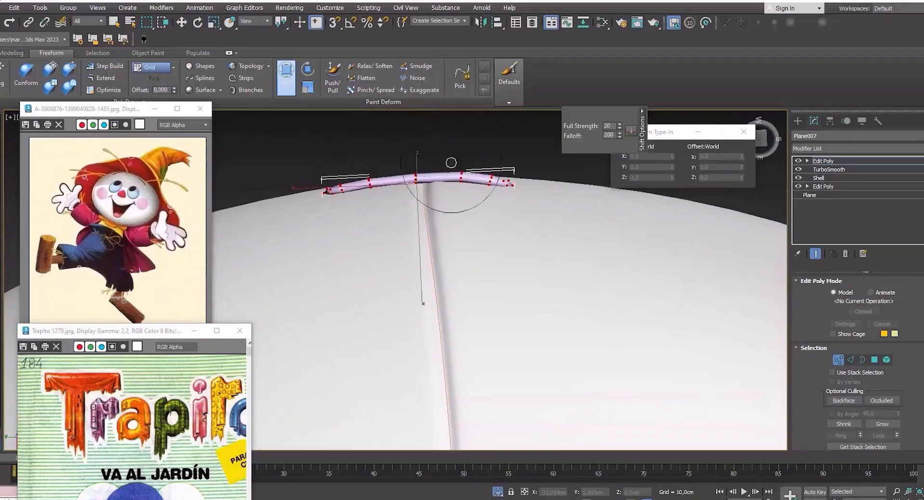
right_click(481, 155)
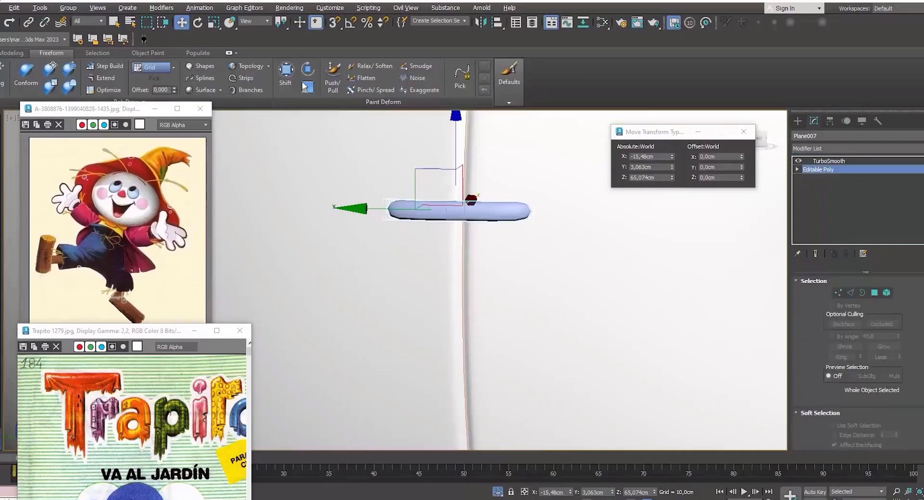
click(286, 75)
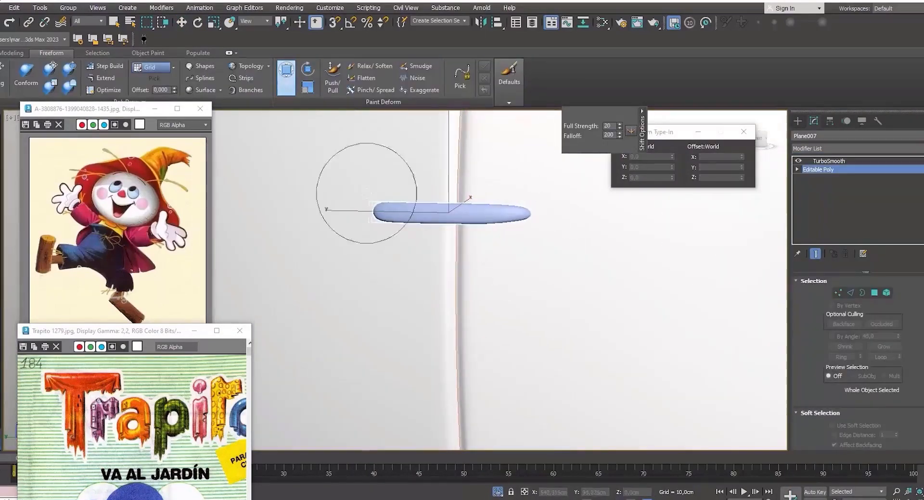
alt+middle_drag(470, 178, 837, 146)
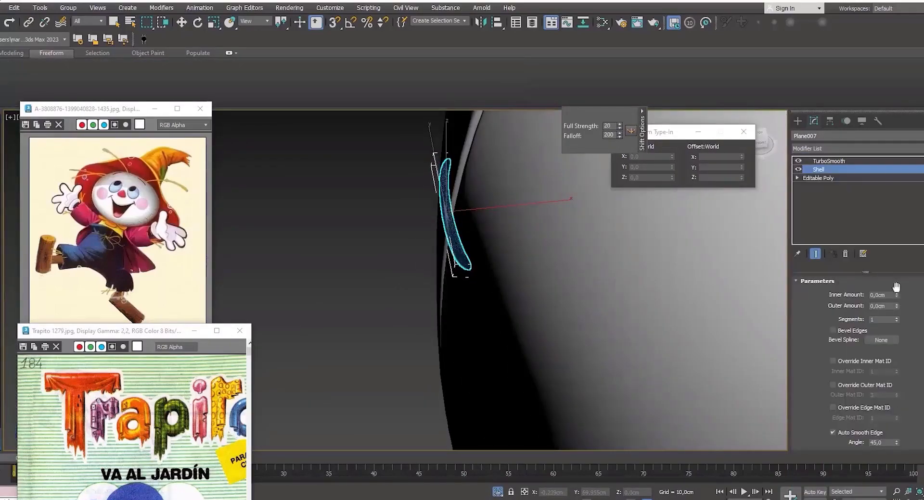
Step: Replace the stitch's Shell with a Push modifier set to 0.02 cm below TurboSmooth
click(845, 254)
click(834, 149)
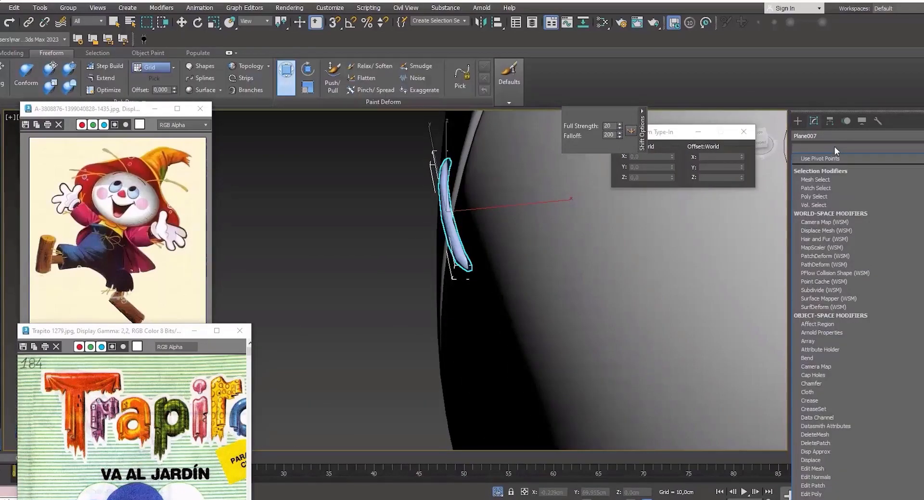
key(p)
key(u)
key(Return)
drag(844, 293, 825, 293)
text(0,1)
key(Return)
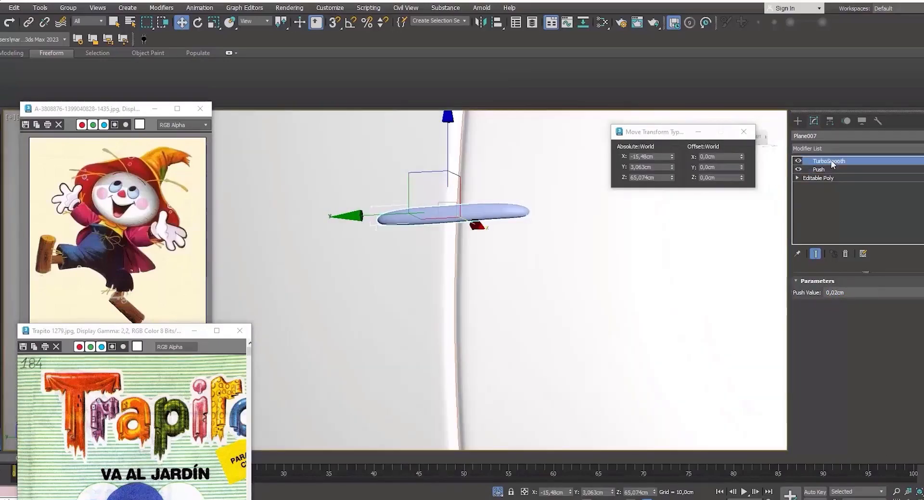
Step: Collapse the stitch's Push modifier into its Editable Poly, keeping TurboSmooth above it
right_click(812, 170)
click(827, 189)
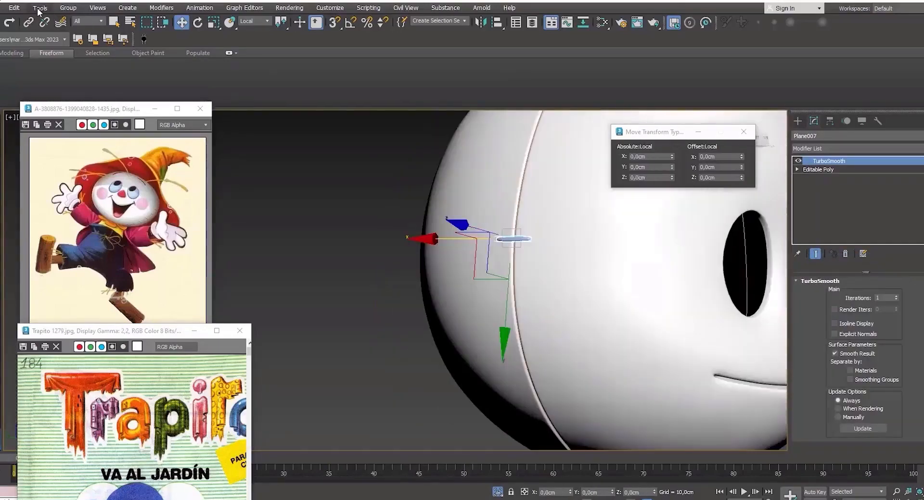
Step: Distribute 20 instances of the stitch along the head's seam curve Shape001 with the Spacing Tool
click(40, 7)
mouse_move(110, 206)
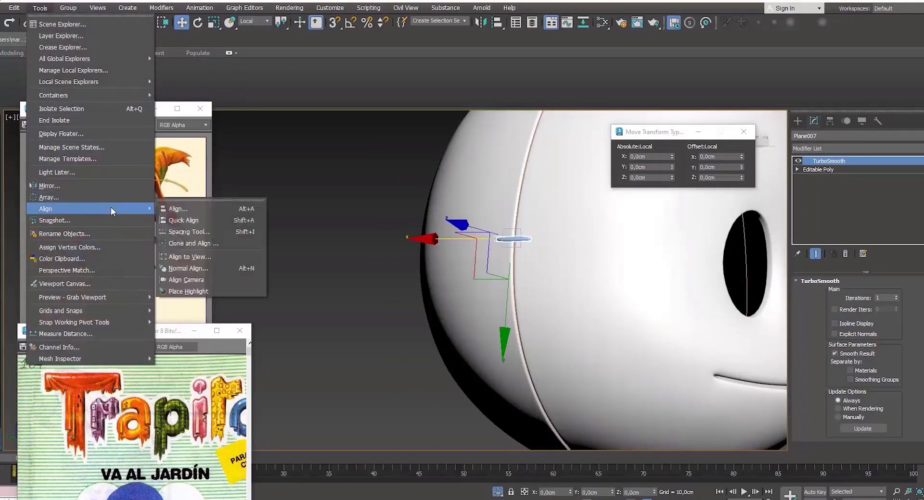
click(228, 231)
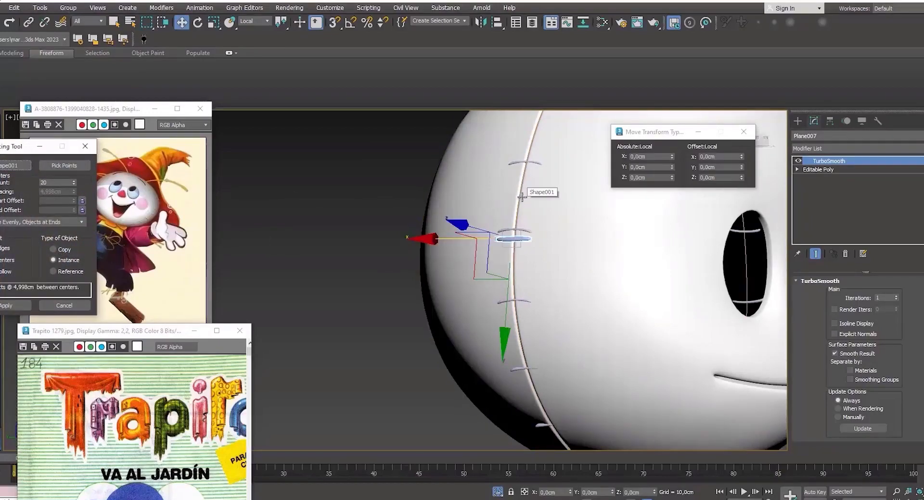
Step: Raise the Spacing Tool count to 36 stitches distributed along the head's seam path
alt+middle_drag(522, 197, 521, 229)
scroll(522, 229, up, 4)
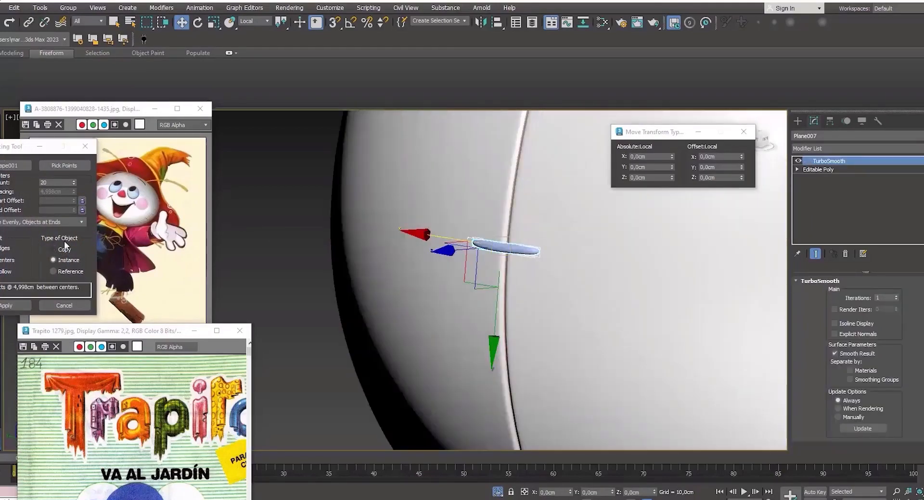
click(75, 181)
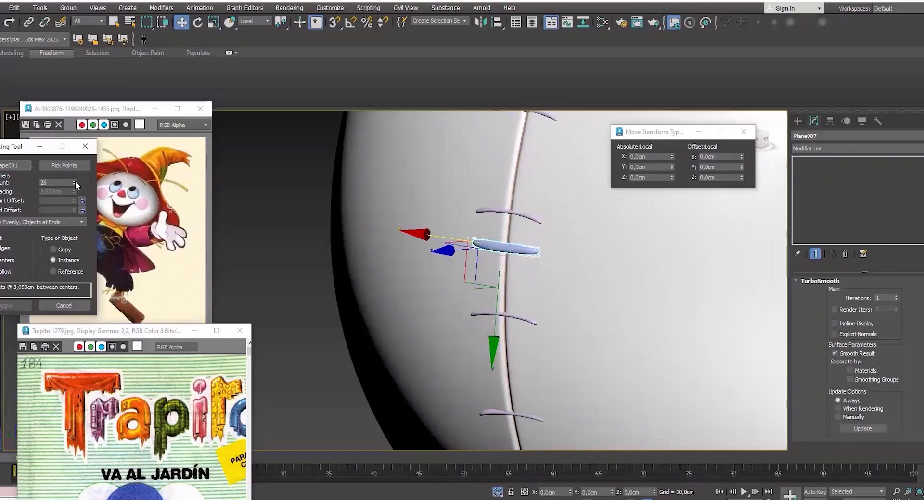
click(75, 181)
click(75, 181)
scroll(398, 181, down, 5)
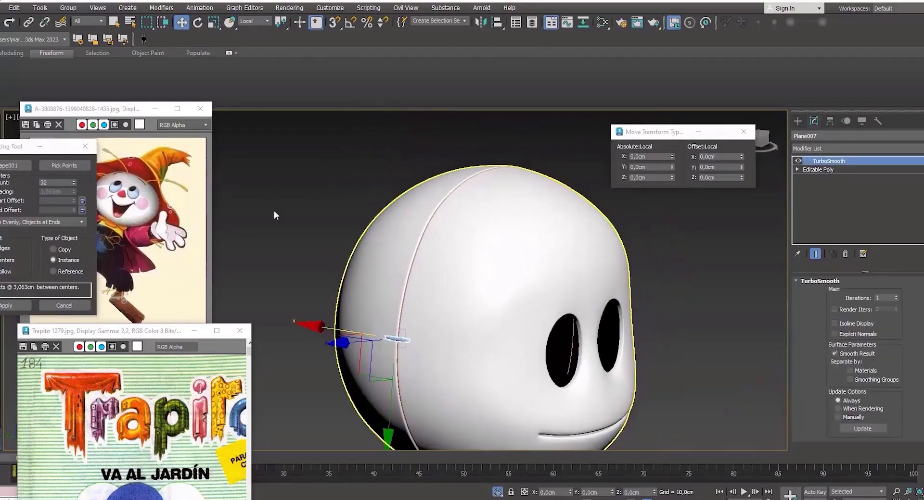
click(75, 181)
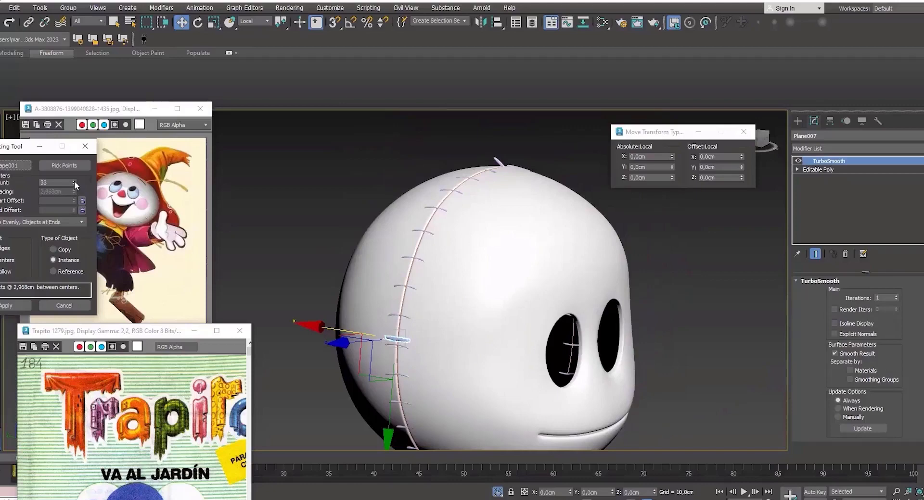
alt+middle_drag(547, 243, 485, 260)
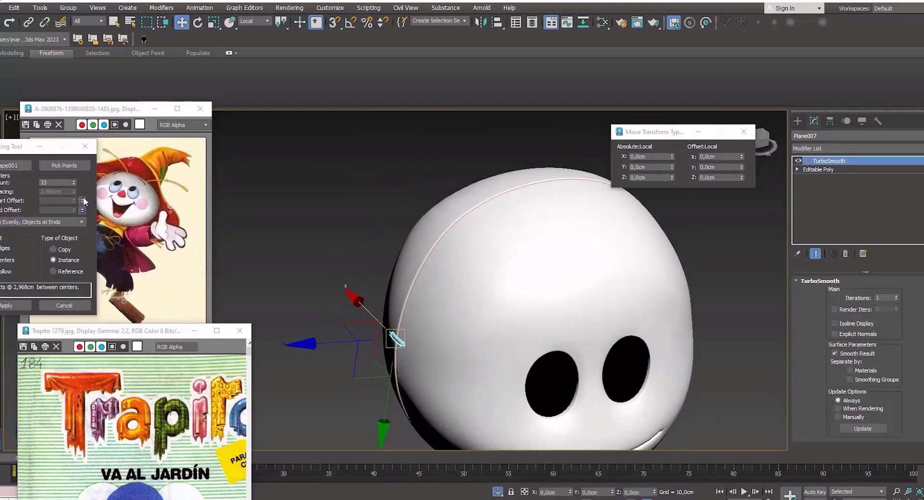
click(73, 181)
click(73, 181)
click(73, 181)
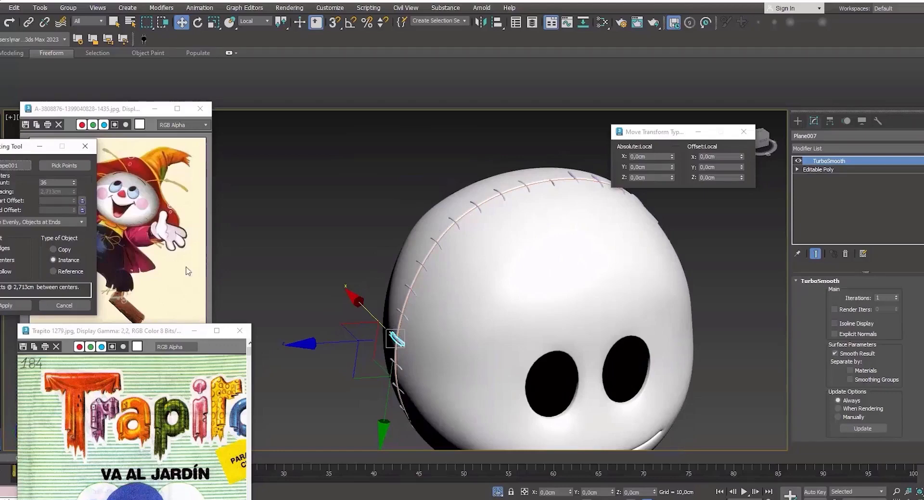
mouse_move(445, 293)
alt+middle_down()
mouse_move(462, 276)
mouse_move(458, 291)
alt+middle_up()
scroll(445, 288, up, 5)
alt+middle_drag(402, 262, 385, 257)
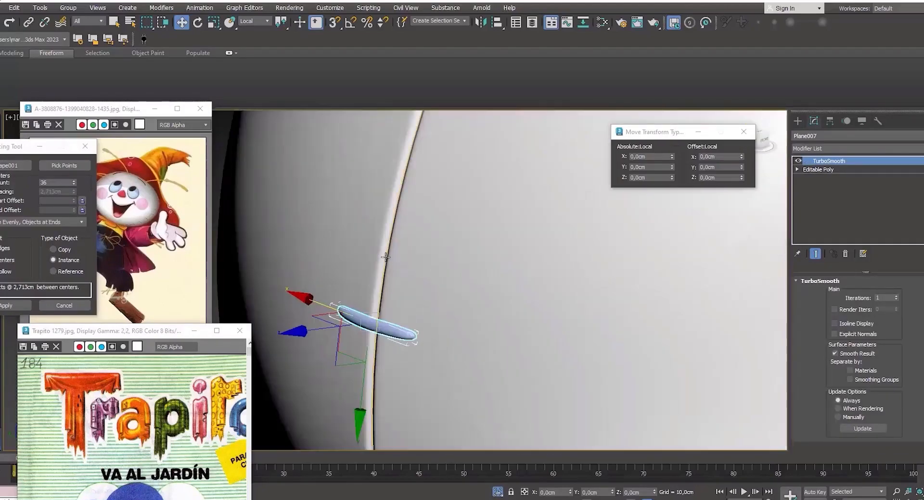
scroll(267, 245, down, 6)
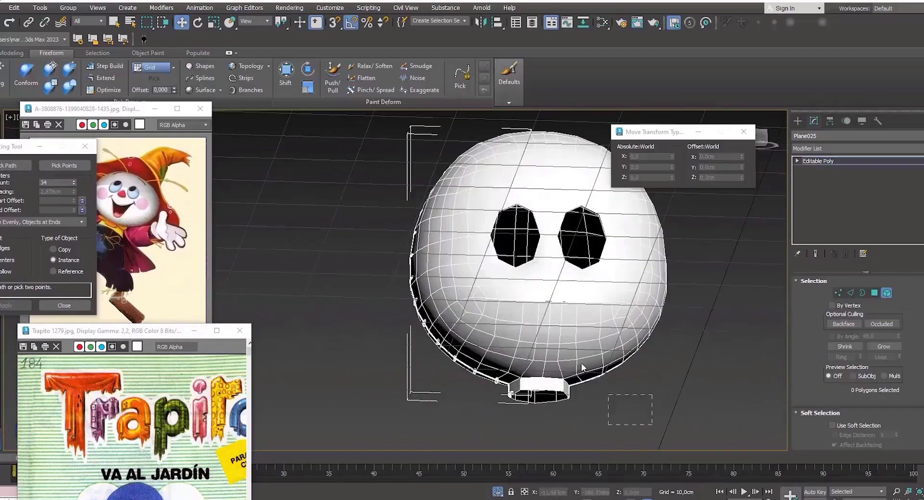
Step: Select the head and turn its TurboSmooth modifier back on to smooth the mesh beneath the stitches
alt+middle_drag(553, 289, 532, 225)
scroll(448, 208, up, 6)
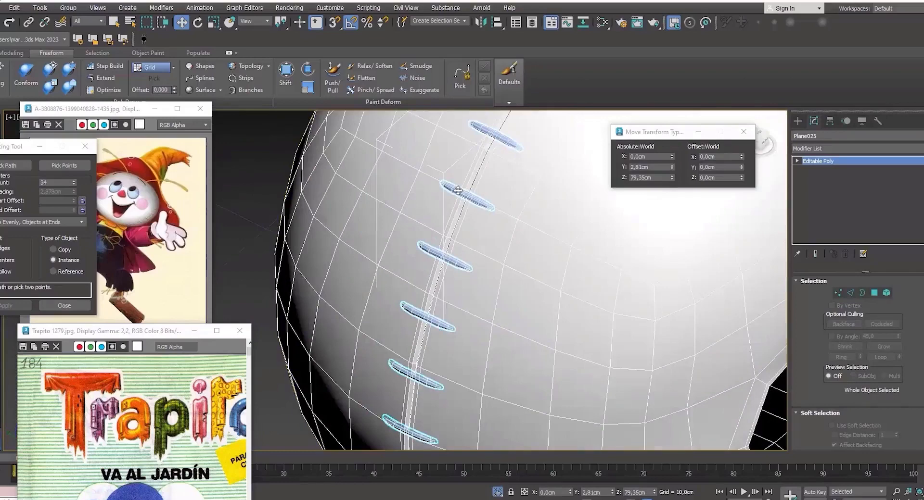
click(565, 210)
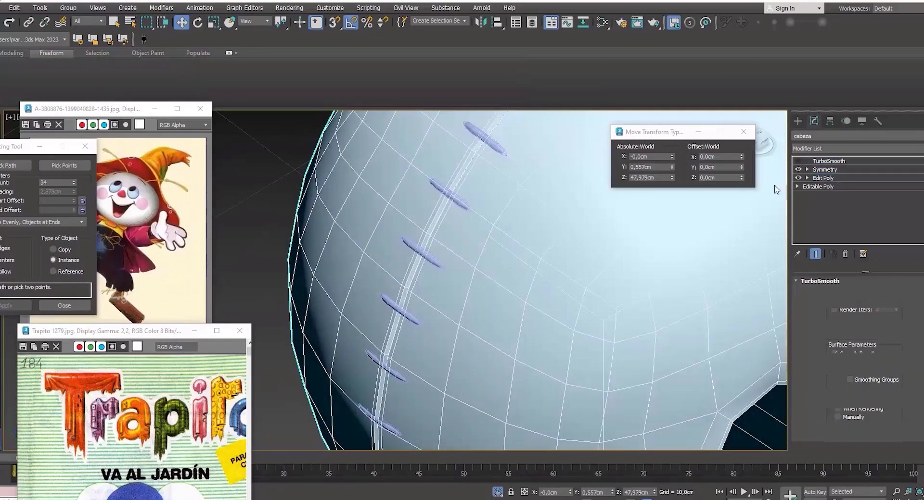
click(823, 178)
right_click(657, 253)
click(614, 171)
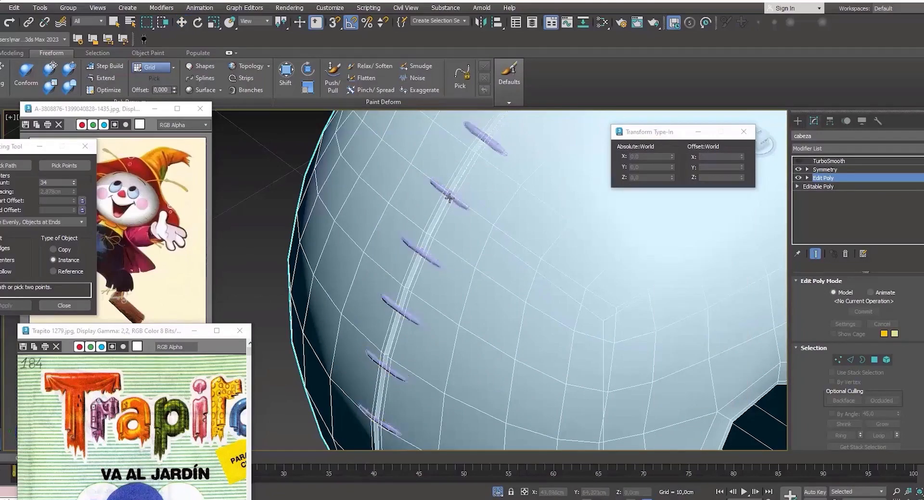
click(798, 161)
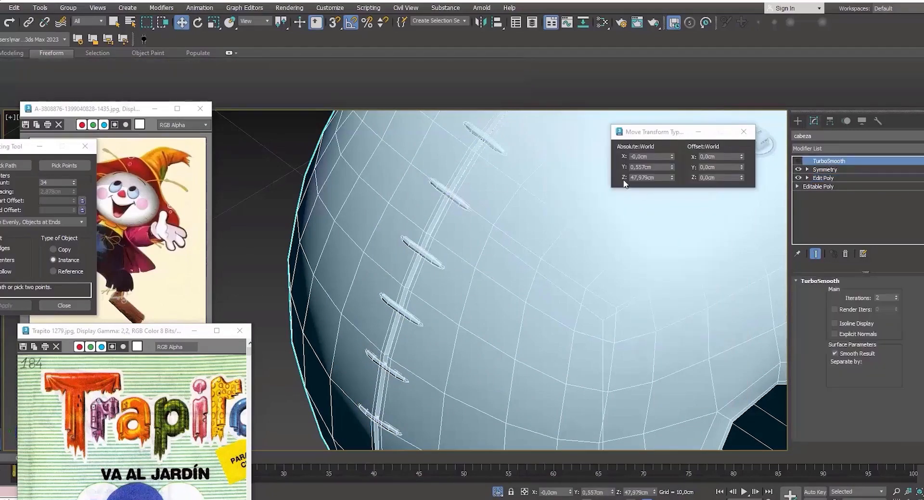
click(798, 161)
scroll(662, 207, down, 8)
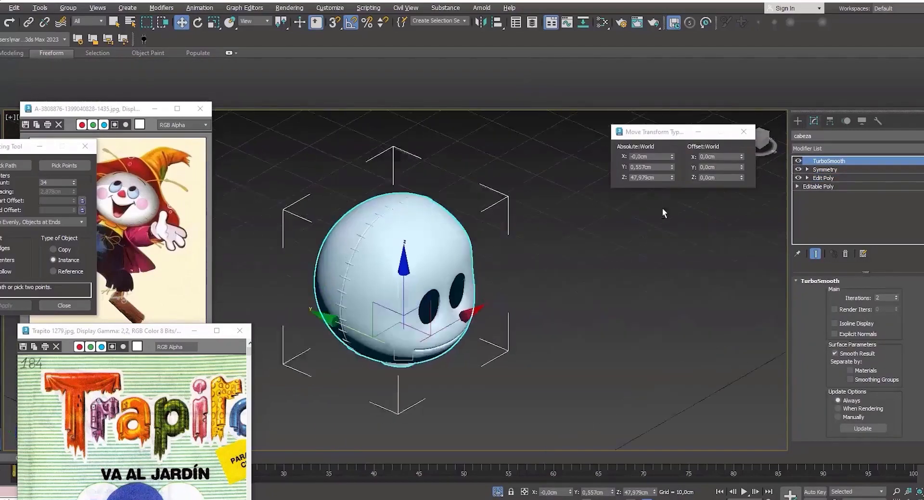
click(662, 208)
alt+middle_drag(433, 449, 473, 431)
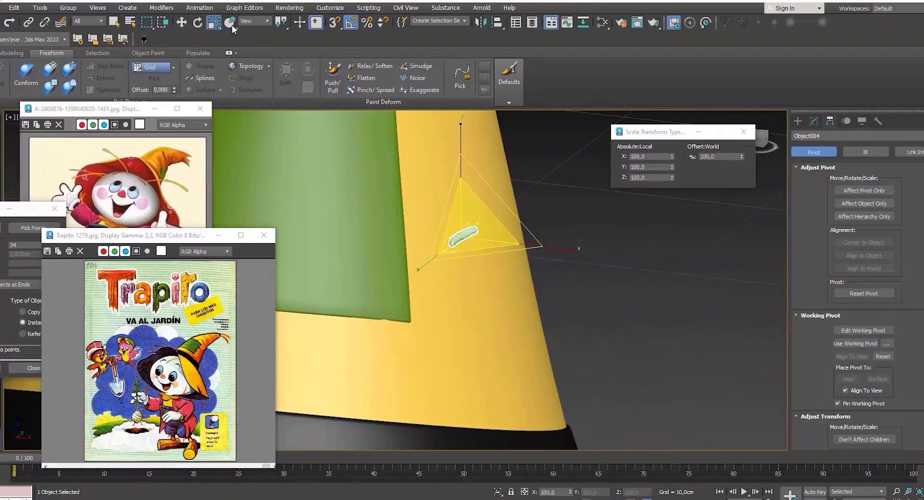
Step: Place the stitch on the hat across the upper-right corner of the green patch
middle_drag(396, 204, 556, 321)
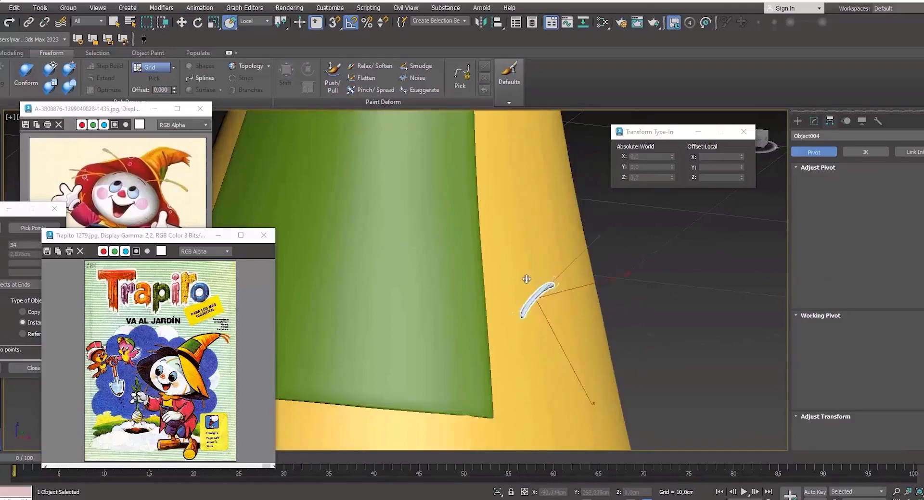
middle_drag(472, 156, 487, 327)
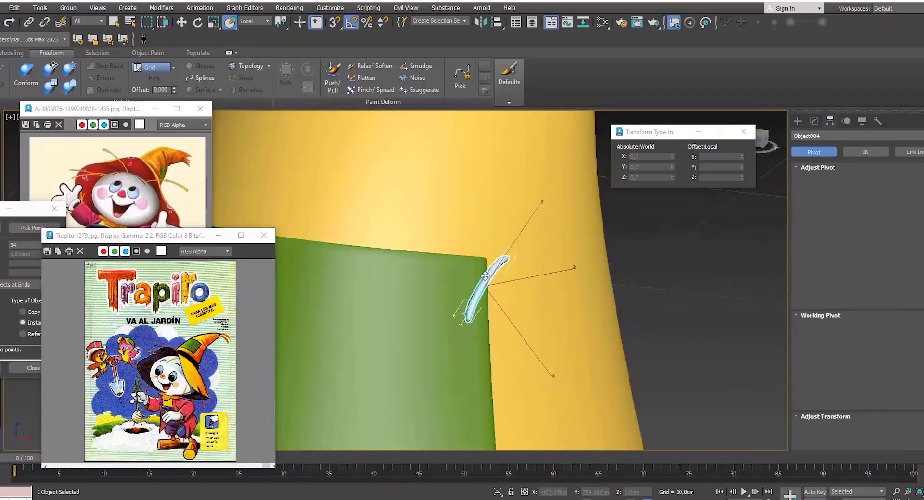
scroll(475, 265, up, 3)
alt+middle_drag(476, 265, 500, 253)
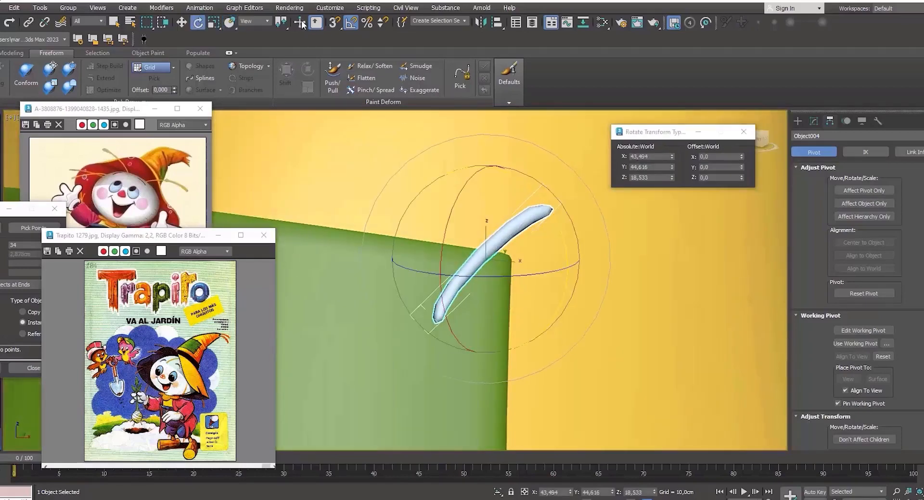
Step: Adjust the whole stitch element with the Freeform Shift brush so it follows the hat's curved surface
click(887, 293)
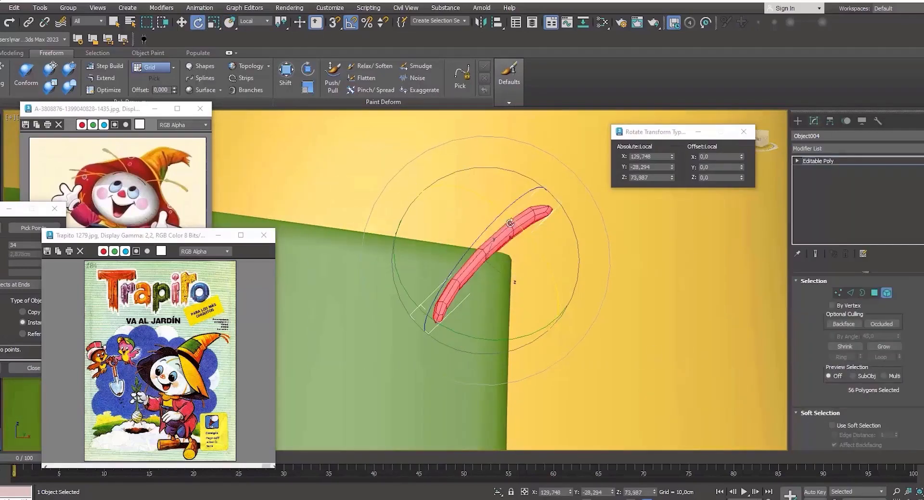
mouse_move(553, 259)
alt+middle_down()
mouse_move(503, 243)
mouse_move(502, 217)
mouse_move(512, 250)
mouse_move(490, 217)
alt+middle_up()
click(286, 75)
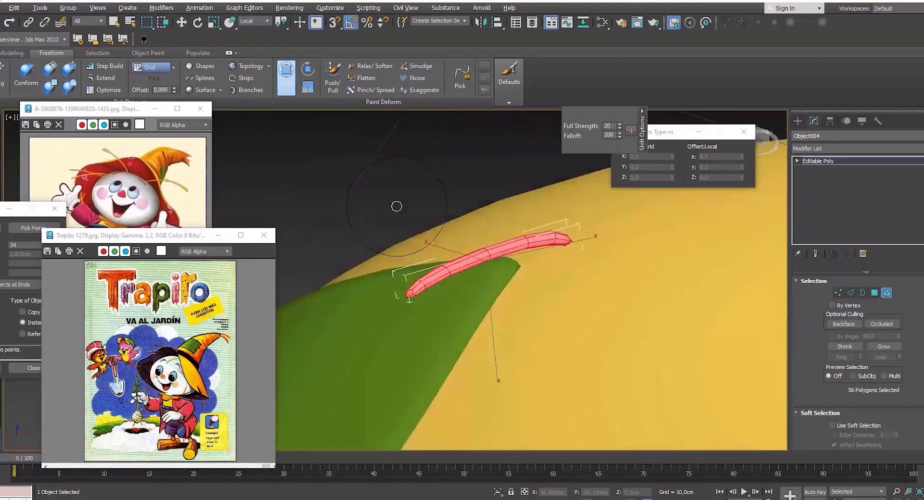
mouse_move(396, 206)
alt+middle_down()
mouse_move(519, 219)
mouse_move(534, 250)
alt+middle_up()
key(w)
right_click(538, 262)
click(525, 253)
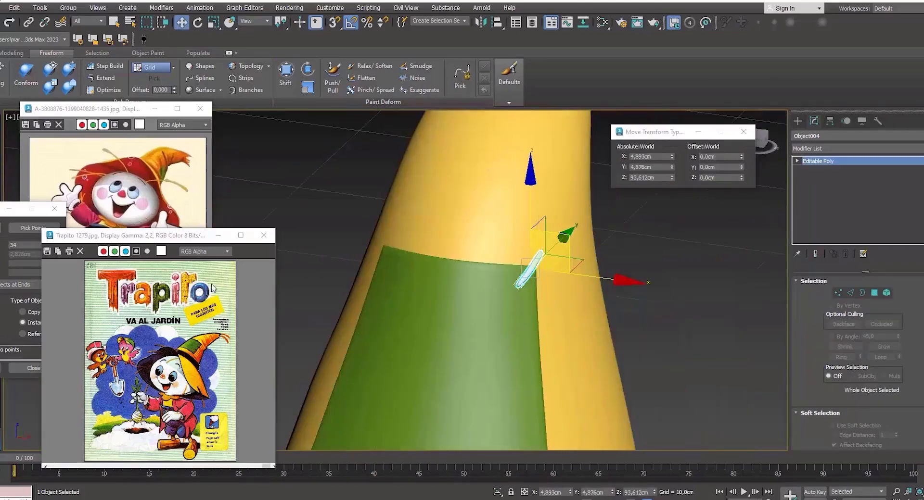
Step: Scale the geometry of the stitch at the patch's upper-right corner at sub-object level
scroll(193, 331, up, 1)
alt+middle_drag(597, 268, 626, 268)
key(4)
key(r)
drag(476, 260, 476, 266)
Step: Bend the stitch's ends against the hat surface with the Shift brush and leave sub-object editing
mouse_move(475, 266)
alt+middle_down()
mouse_move(418, 239)
mouse_move(423, 217)
alt+middle_up()
click(286, 75)
drag(527, 238, 533, 248)
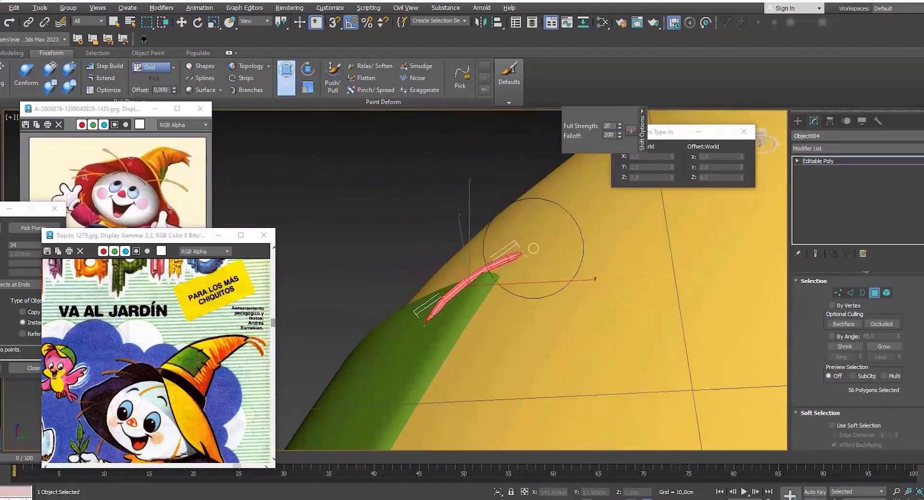
mouse_move(473, 282)
alt+middle_down()
mouse_move(505, 259)
mouse_move(517, 329)
mouse_move(507, 308)
alt+middle_up()
drag(521, 286, 528, 295)
key(w)
key(4)
scroll(609, 250, down, 8)
alt+middle_drag(597, 267, 659, 264)
scroll(597, 263, up, 7)
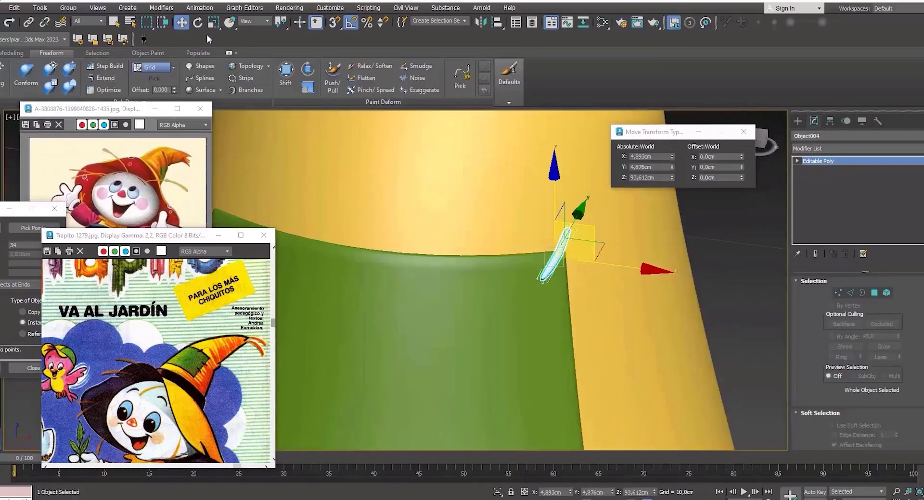
Step: Clone the stitch with Select and Place to add more stitches along the patch's right edge
click(229, 22)
alt+middle_drag(567, 260, 591, 264)
scroll(553, 260, up, 4)
shift+drag(546, 261, 563, 291)
shift+drag(556, 347, 556, 346)
click(463, 299)
Step: Rotate the copied stitch and reshape it with the Shift brush to fit the hat at the patch's edge
key(e)
mouse_move(561, 269)
alt+middle_down()
mouse_move(573, 284)
mouse_move(462, 346)
mouse_move(530, 339)
alt+middle_up()
click(285, 75)
drag(471, 414, 478, 413)
alt+middle_drag(478, 413, 534, 399)
key(w)
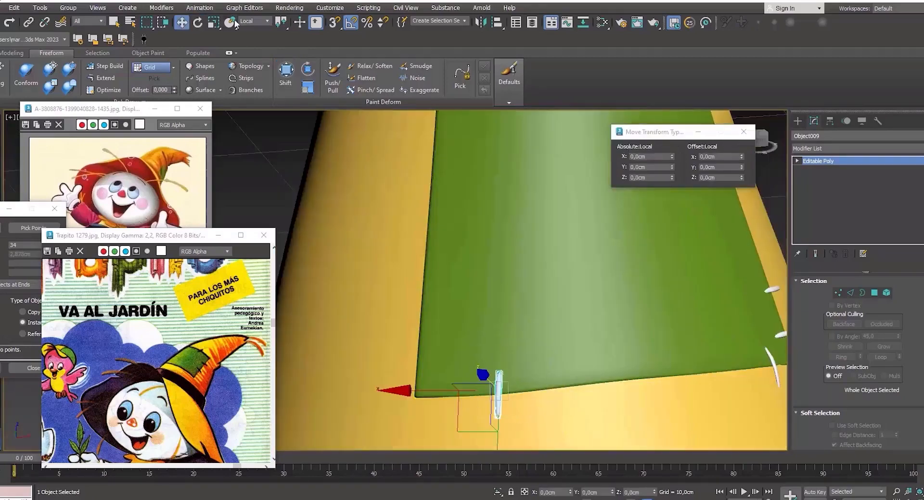
Step: Rotate the stitch at the patch's lower-left corner across the left edge and bend it with the Shift brush
key(e)
drag(456, 305, 474, 343)
mouse_move(474, 343)
alt+middle_down()
mouse_move(473, 313)
mouse_move(468, 355)
mouse_move(451, 371)
alt+middle_up()
click(286, 75)
alt+middle_drag(394, 327, 452, 408)
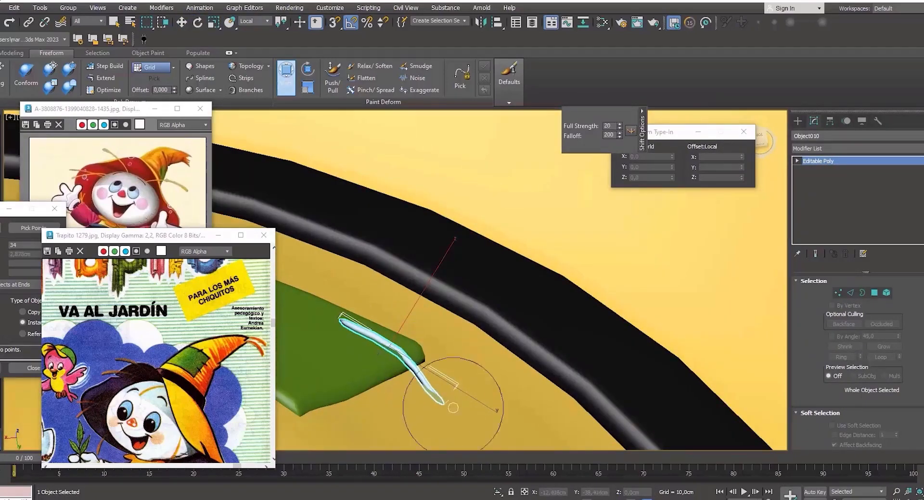
mouse_move(418, 371)
alt+middle_down()
mouse_move(392, 377)
mouse_move(418, 371)
mouse_move(460, 291)
alt+middle_up()
key(w)
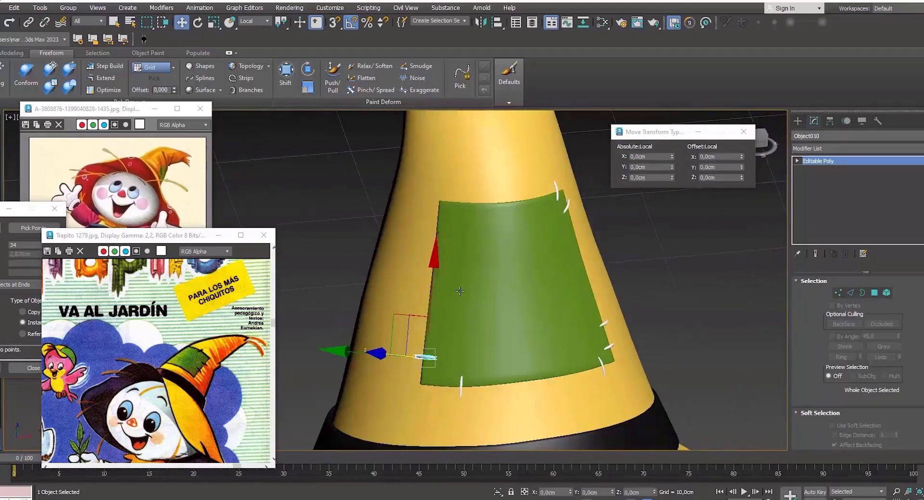
Step: Clone the left-edge stitch upward and place the copies near the patch's upper-left corner
shift+drag(426, 199, 426, 197)
click(476, 308)
key(y)
scroll(448, 240, up, 5)
drag(496, 253, 477, 218)
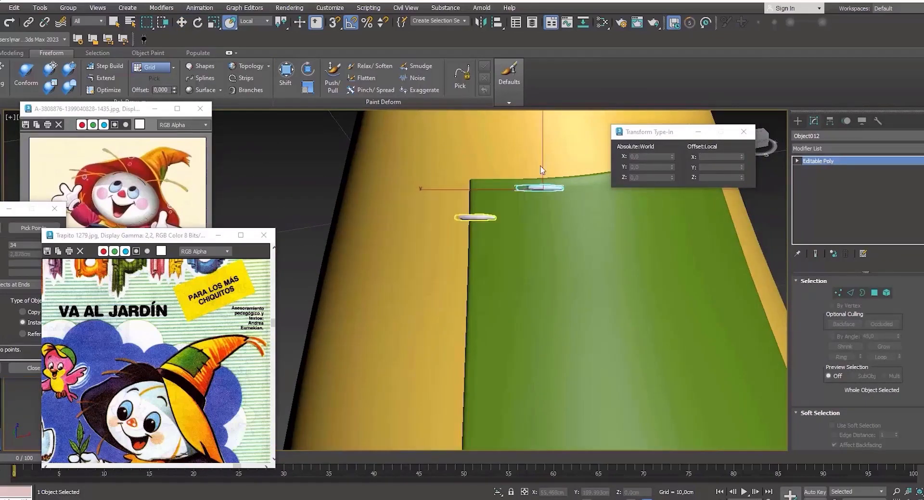
key(w)
alt+middle_drag(563, 179, 561, 152)
scroll(552, 145, down, 5)
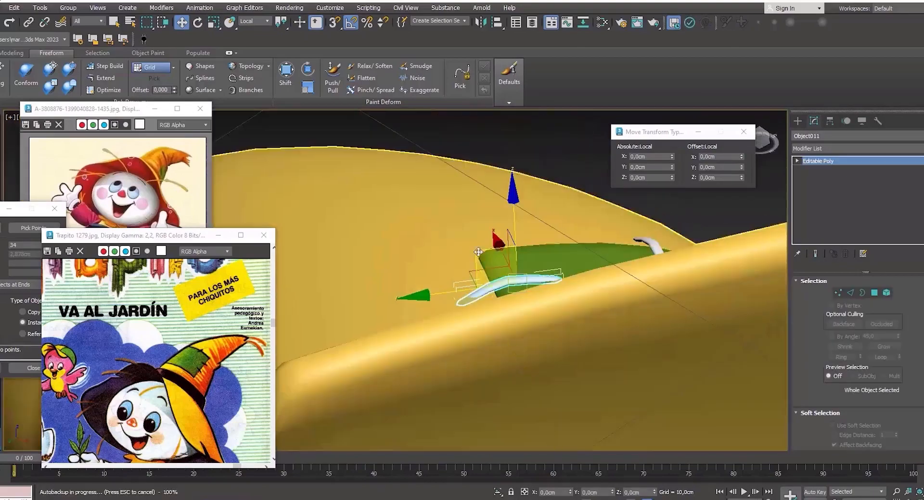
alt+middle_drag(529, 193, 457, 241)
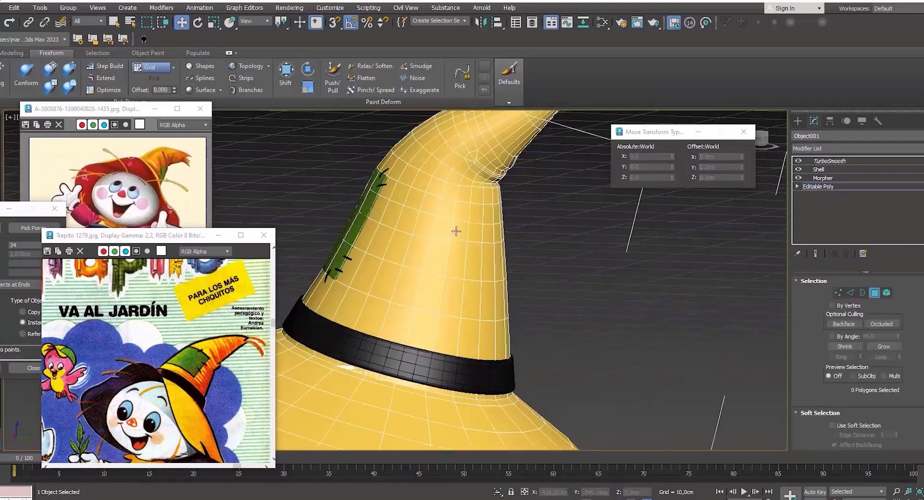
Step: Select neighbouring polygons on the bare side of the hat's cone
click(456, 232)
ctrl+click(483, 260)
alt+middle_drag(486, 262, 621, 240)
scroll(553, 214, up, 4)
key(1)
key(4)
alt+middle_drag(673, 269, 742, 302)
right_click(628, 243)
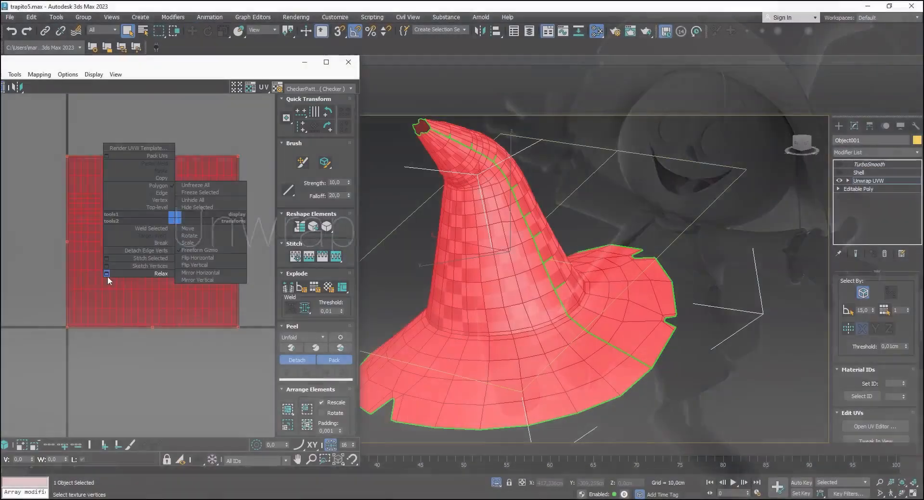
Step: Relax the hat's UVs with the Unfold3D Optimize method
click(108, 276)
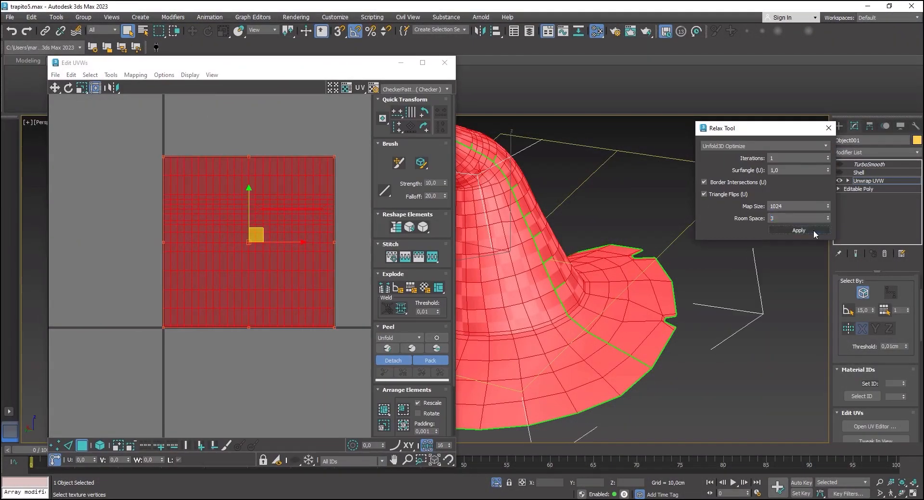
click(812, 231)
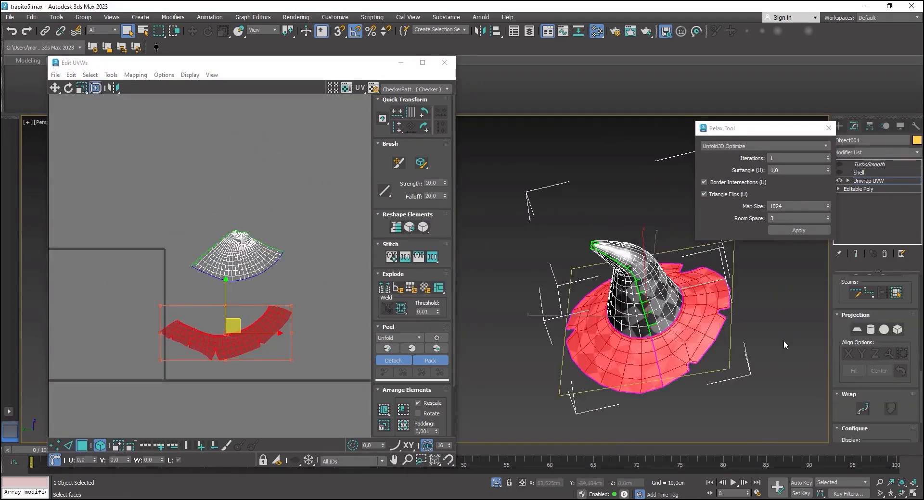
Step: Apply a planar projection to the hat brim's faces and relax its UV shell with Unfold3D Optimize
click(857, 330)
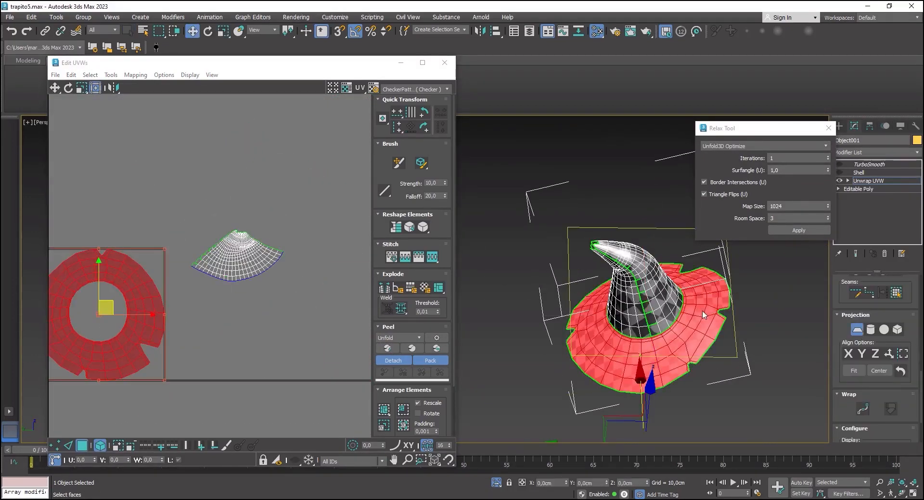
right_click(150, 268)
click(126, 308)
drag(29, 112, 689, 70)
click(712, 172)
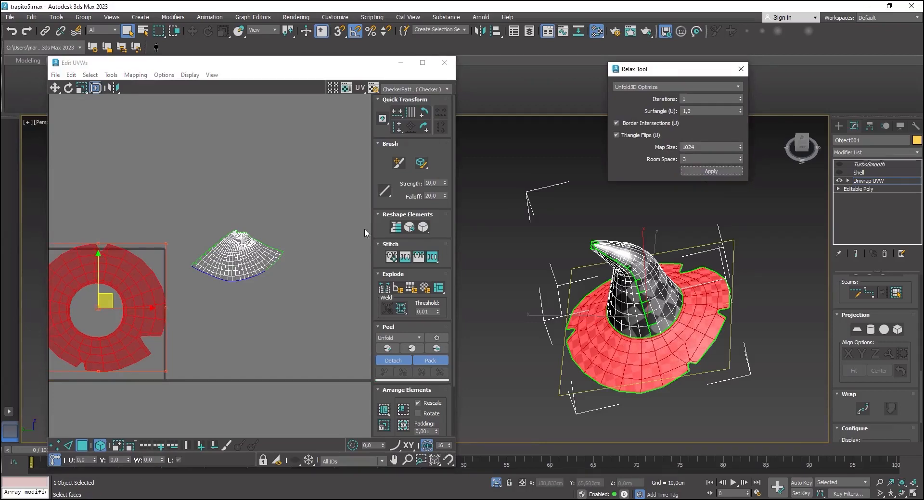
Step: Select the brim and cone UV shells together in the UV editor
key(ctrl+i)
scroll(231, 251, down, 2)
alt+middle_drag(640, 308, 698, 270)
scroll(273, 249, down, 5)
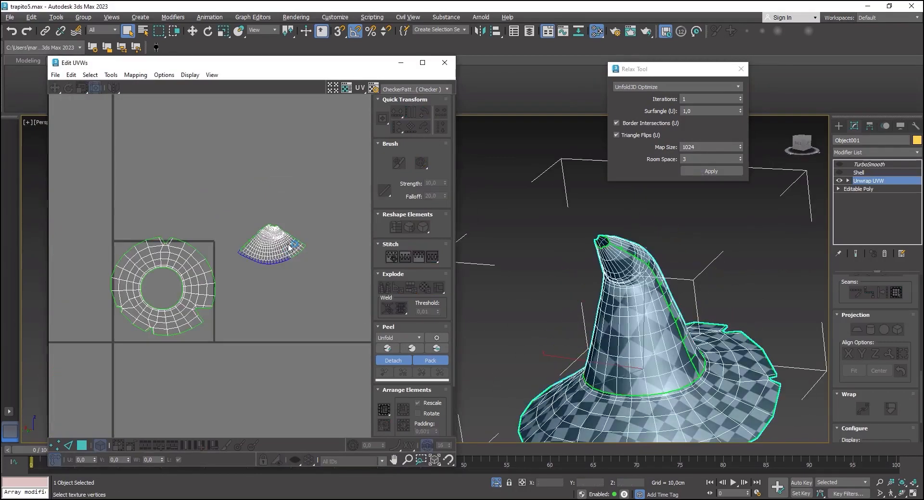
scroll(413, 385, down, 3)
drag(91, 380, 332, 211)
click(384, 351)
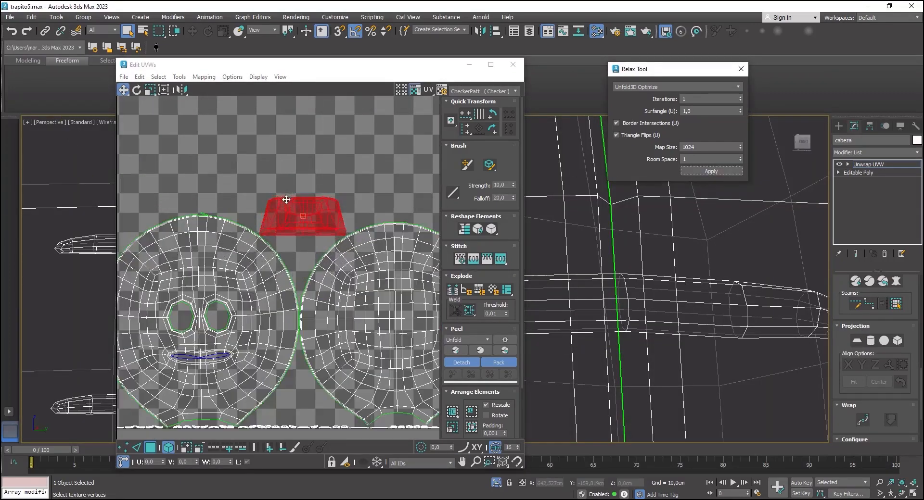
Step: Select the stitches' collapsed UV shells along the UV square's lower edge and apply flatten mapping to them
right_click(293, 164)
click(708, 148)
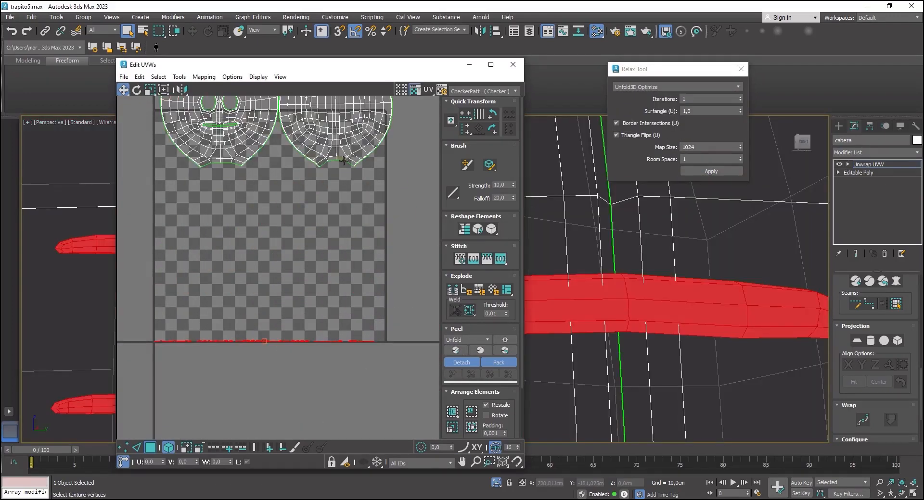
scroll(325, 215, up, 3)
right_click(330, 244)
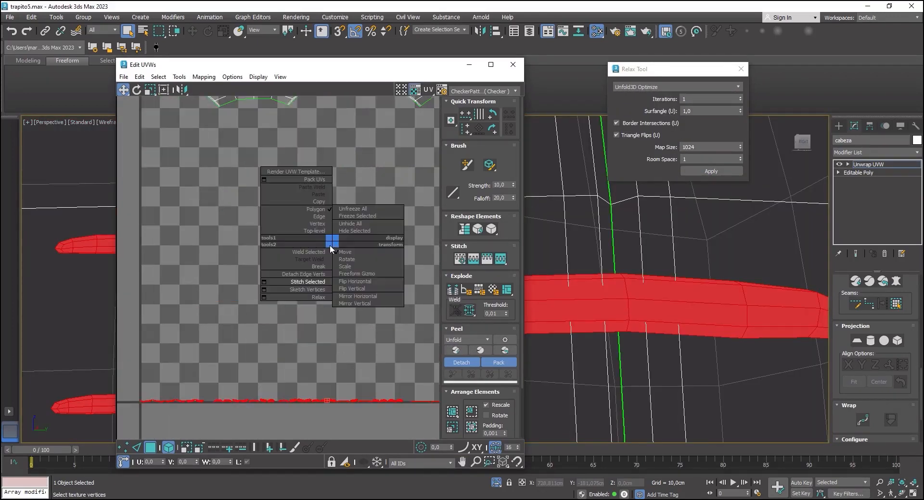
mouse_move(204, 77)
scroll(236, 238, down, 5)
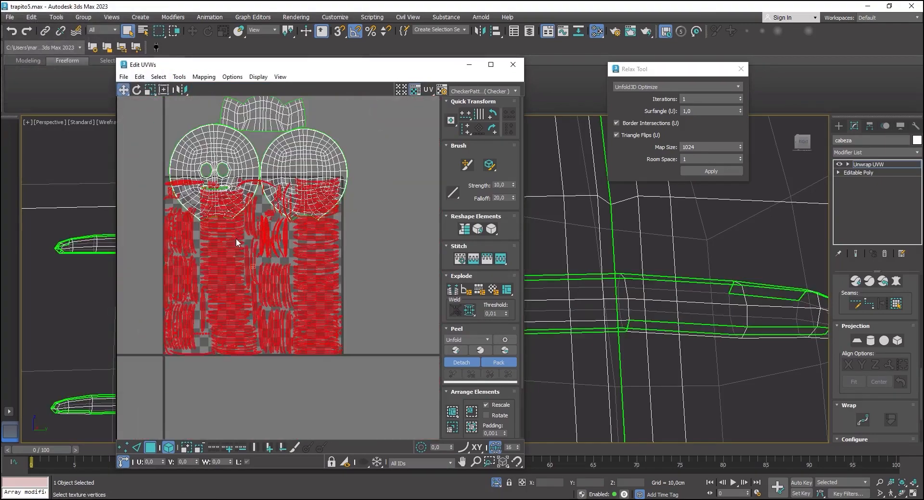
Step: Move the flattened stitch shells beside the UV square and the head and hat shells down into it
drag(350, 194, 461, 194)
scroll(255, 259, down, 1)
drag(267, 226, 188, 169)
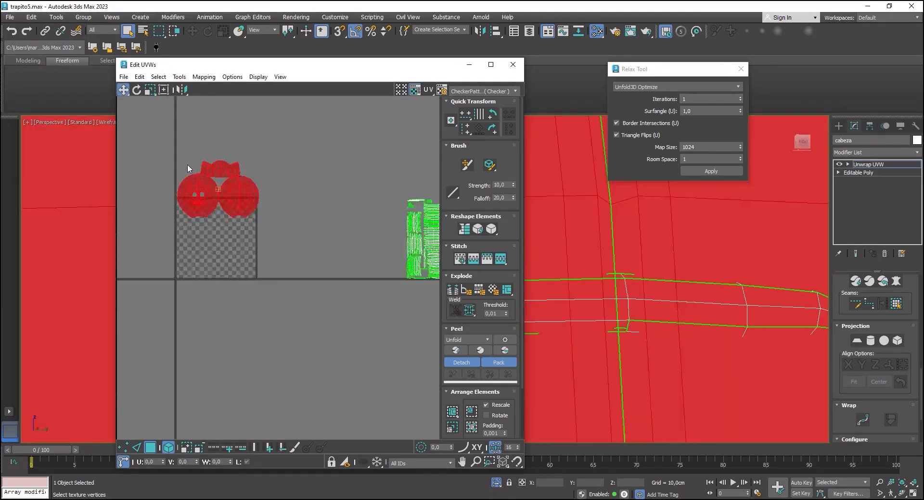
scroll(188, 169, up, 5)
scroll(474, 299, down, 2)
scroll(288, 283, down, 4)
drag(295, 284, 294, 364)
middle_drag(304, 347, 315, 241)
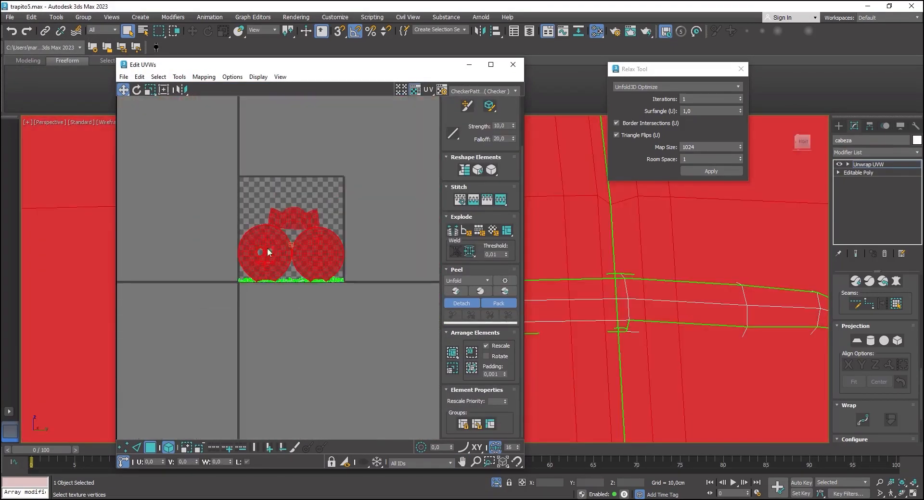
Step: Select the straw strands hanging from beneath the hat on both sides of the head
key(z)
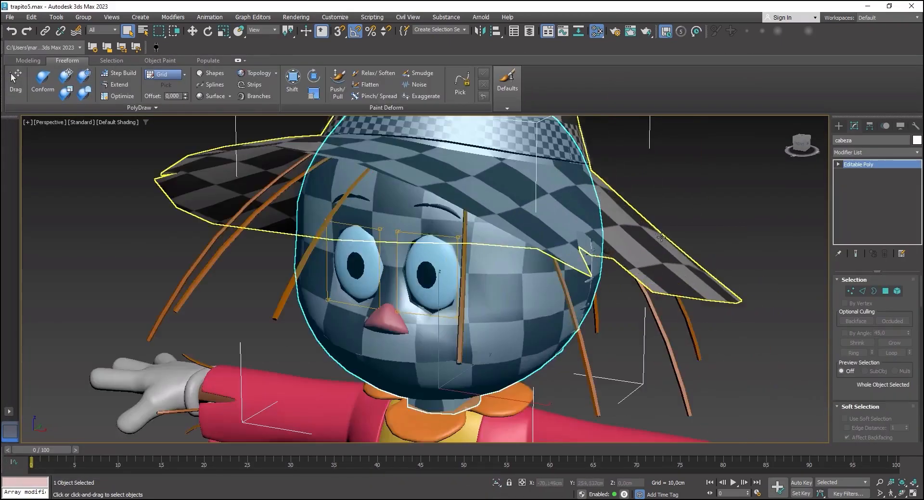
alt+middle_drag(661, 237, 670, 260)
click(666, 262)
ctrl+click(640, 270)
ctrl+click(613, 259)
ctrl+click(209, 310)
ctrl+click(264, 308)
Step: Add the straw strands at both sleeve cuffs to the selection, leaving out the hands
alt+middle_drag(270, 303, 384, 245)
scroll(383, 246, up, 3)
middle_drag(482, 299, 343, 243)
ctrl+drag(486, 236, 457, 318)
alt+click(327, 269)
middle_drag(96, 279, 362, 273)
ctrl+drag(231, 231, 178, 319)
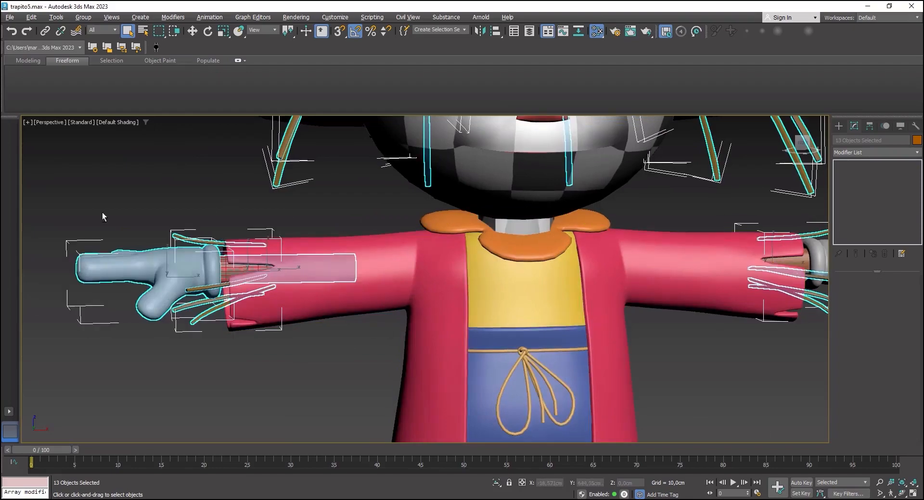
alt+click(115, 269)
Step: Add the straw strands at the trouser hems to the selection and isolate all the selected straw
middle_drag(308, 424, 259, 298)
ctrl+drag(258, 295, 585, 337)
alt+drag(592, 195, 440, 231)
scroll(447, 250, down, 5)
key(alt+q)
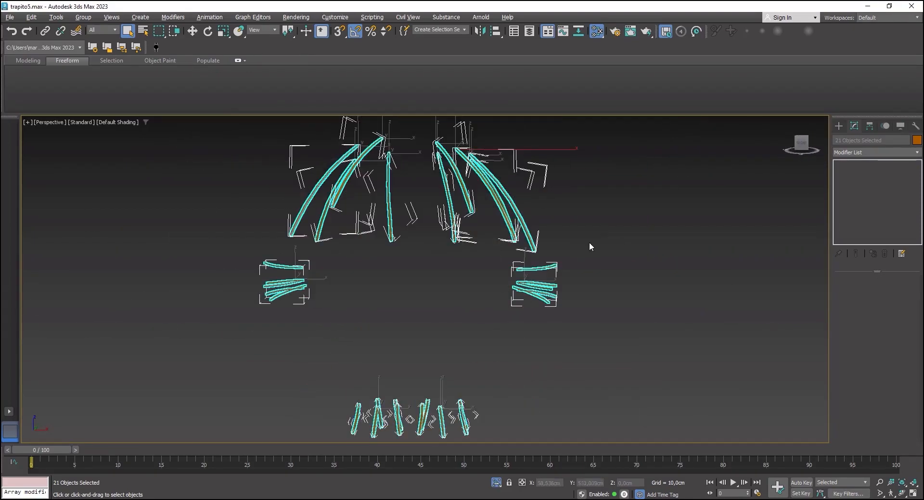
key(alt+q)
key(alt+q)
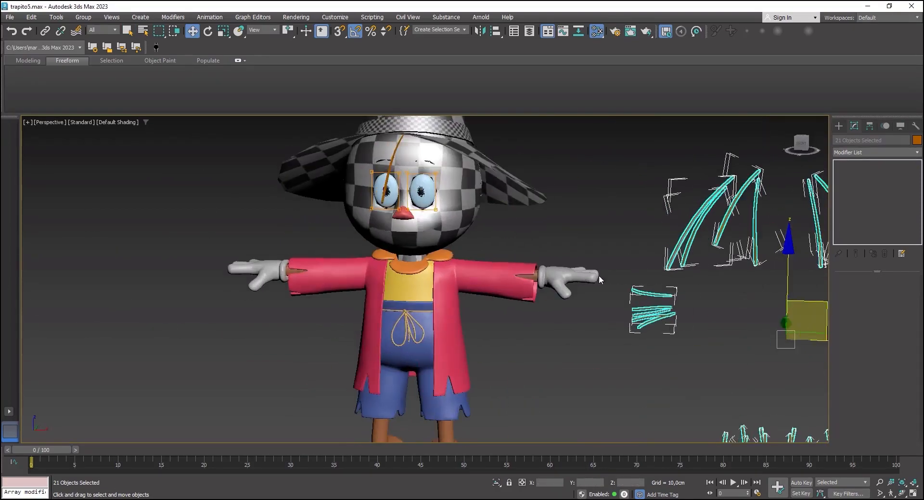
Step: Add an Unwrap UVW modifier to the selected straw strands and open their UV editor
click(874, 152)
click(847, 374)
click(874, 351)
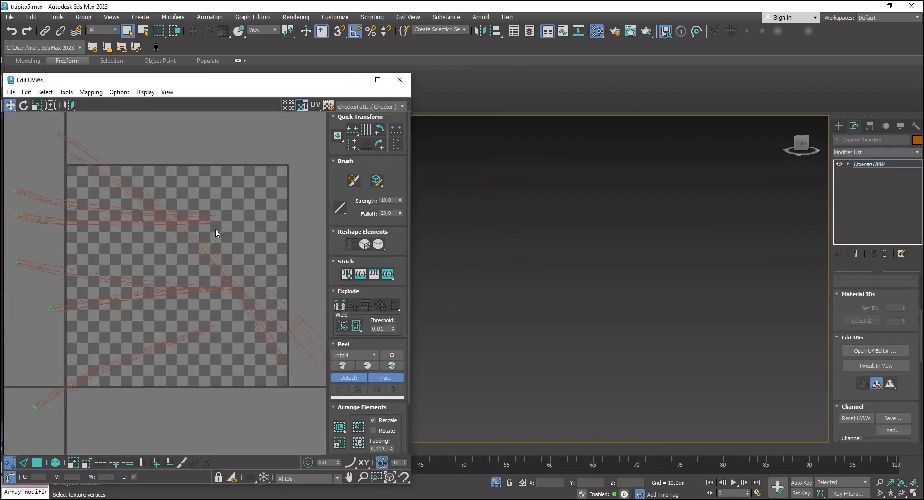
Step: Select all the straw's UV polygons and apply flatten mapping to them
scroll(215, 229, down, 8)
drag(262, 289, 202, 204)
scroll(216, 232, up, 7)
click(90, 93)
click(111, 103)
click(104, 97)
scroll(175, 271, up, 4)
scroll(174, 271, up, 4)
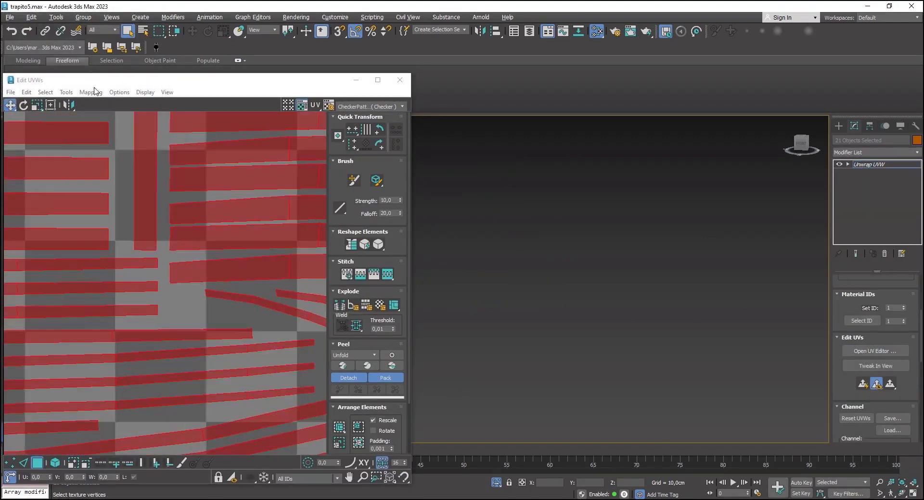
Step: Relax the straw's UV shells with the Unfold3D Optimize method
key(Tab)
click(133, 79)
scroll(210, 182, down, 2)
right_click(205, 202)
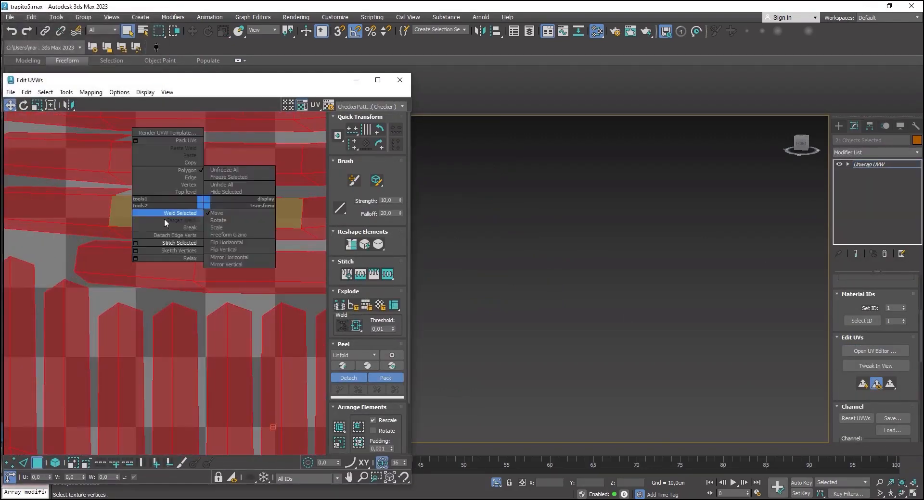
click(166, 217)
click(707, 171)
scroll(207, 182, down, 11)
scroll(348, 377, down, 2)
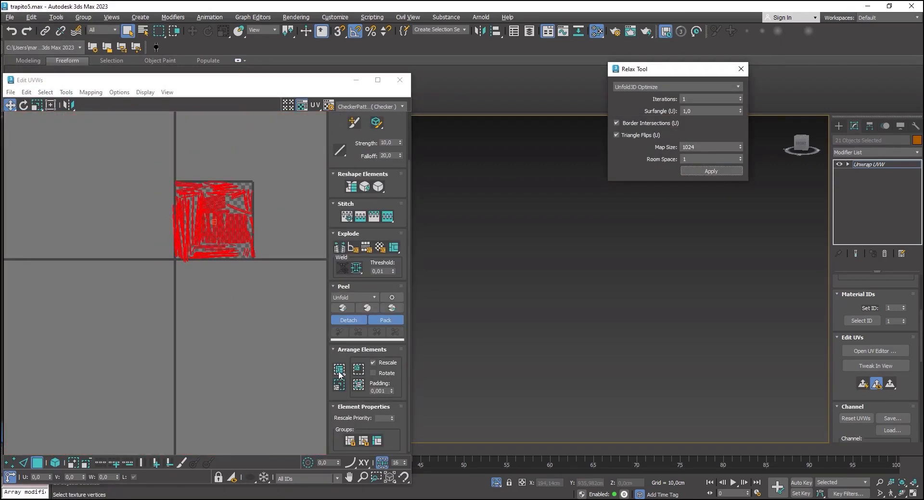
Step: Pack the straw's UV shells with rescaling on and close the UV editor
click(340, 372)
scroll(208, 209, up, 3)
scroll(188, 198, down, 2)
drag(254, 333, 259, 328)
click(400, 80)
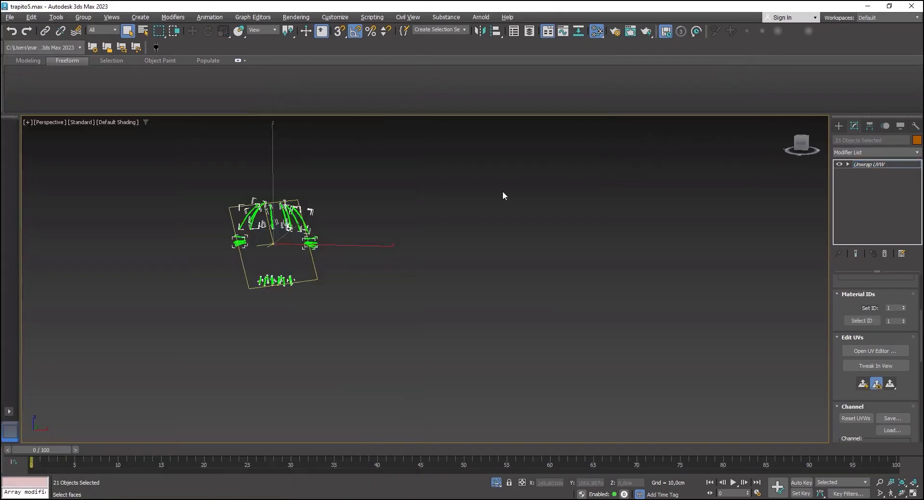
Step: Bring the whole character back into view and collapse the straw strands' Unwrap UVW modifier
scroll(290, 253, up, 10)
right_click(521, 199)
click(511, 192)
right_click(540, 198)
mouse_move(563, 321)
click(642, 327)
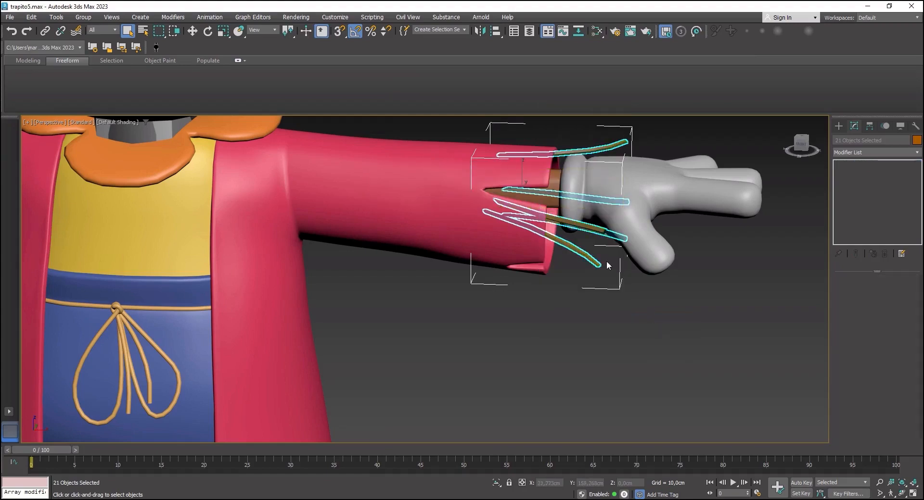
Step: Isolate the red jacket, switch off its TurboSmooth and Shell modifiers, and show its edged faces
alt+middle_drag(597, 236, 462, 212)
scroll(559, 230, down, 4)
click(384, 206)
key(alt+q)
click(839, 165)
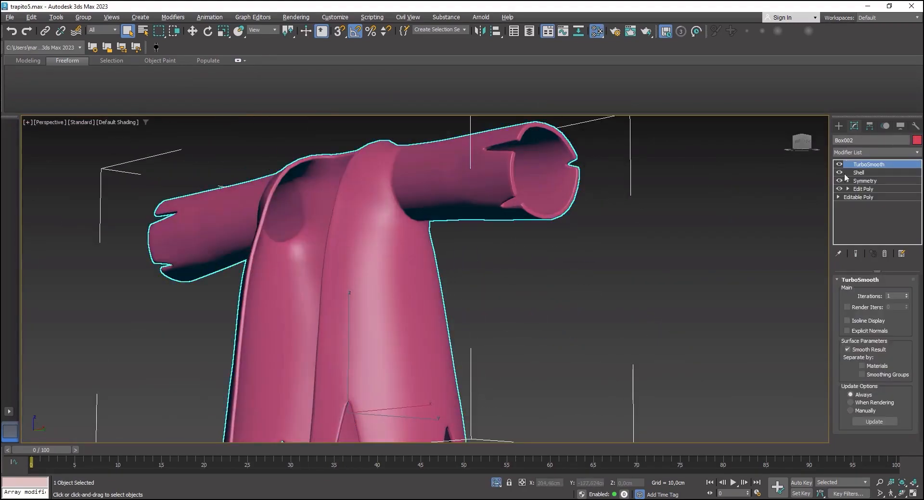
click(840, 173)
key(F4)
alt+middle_drag(544, 263, 666, 279)
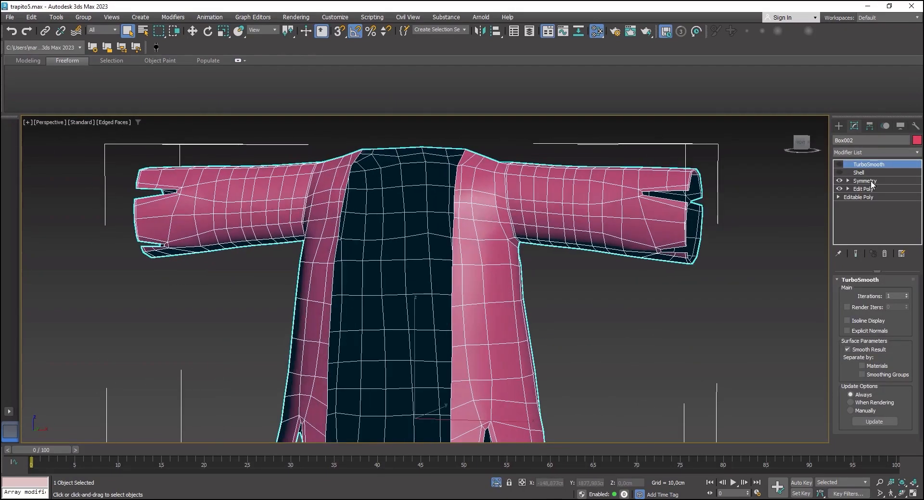
Step: Collapse the jacket's stack up to Symmetry and add an Unwrap UVW modifier beneath Shell
right_click(858, 181)
click(851, 266)
click(859, 181)
click(874, 152)
key(u)
key(Return)
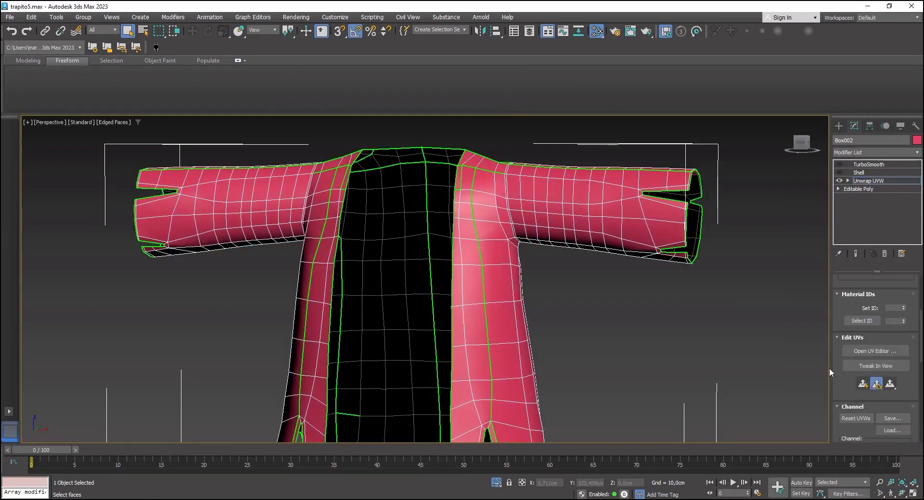
Step: Open the jacket's UV editor and select its UV polygons for unwrapping
click(870, 351)
scroll(228, 234, down, 5)
key(3)
drag(290, 190, 147, 320)
scroll(579, 384, down, 4)
middle_drag(580, 384, 769, 339)
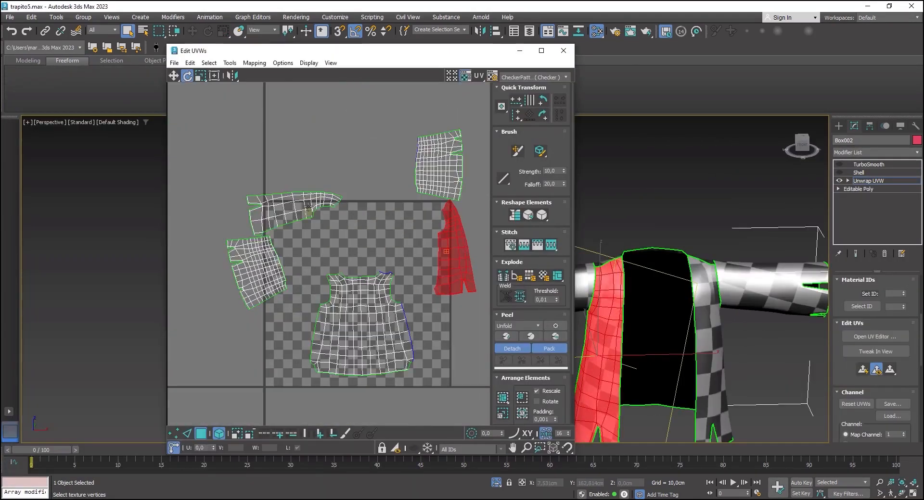
Step: Move the stray front-panel shell beside the jacket's back shell and rotate a sleeve shell by about -15 degrees
click(313, 213)
drag(313, 214, 299, 332)
click(448, 289)
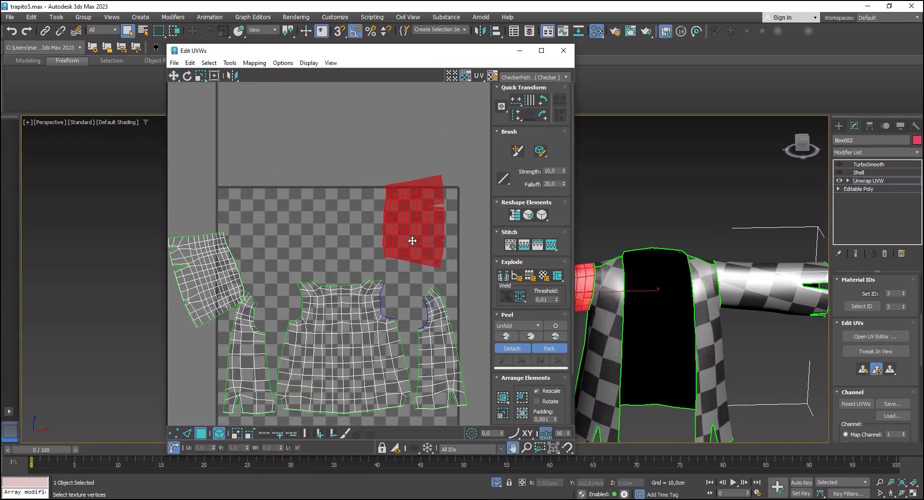
key(e)
drag(226, 280, 231, 254)
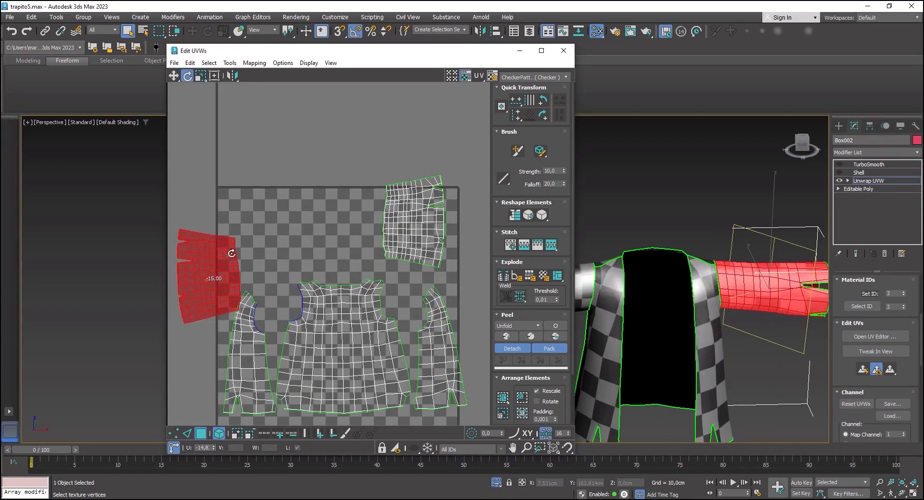
Step: Move all the jacket's UV shells outside the UV square and close the UV editor
click(414, 221)
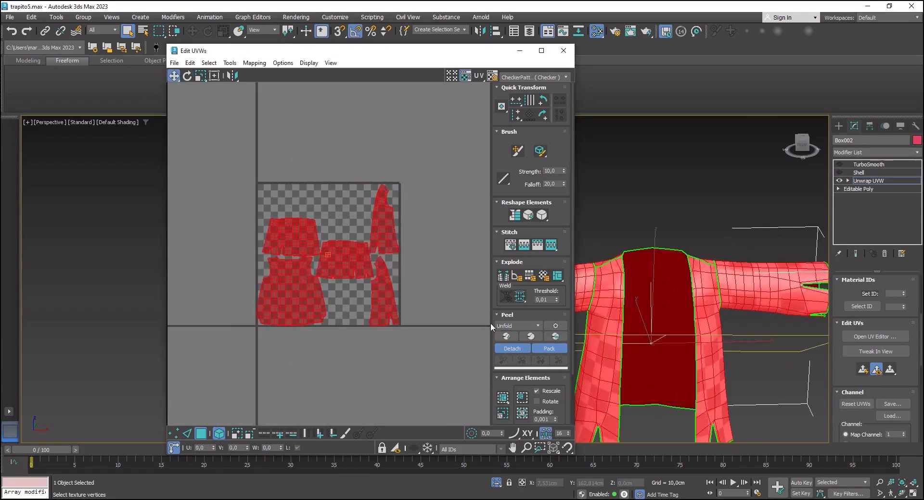
drag(315, 230, 315, 114)
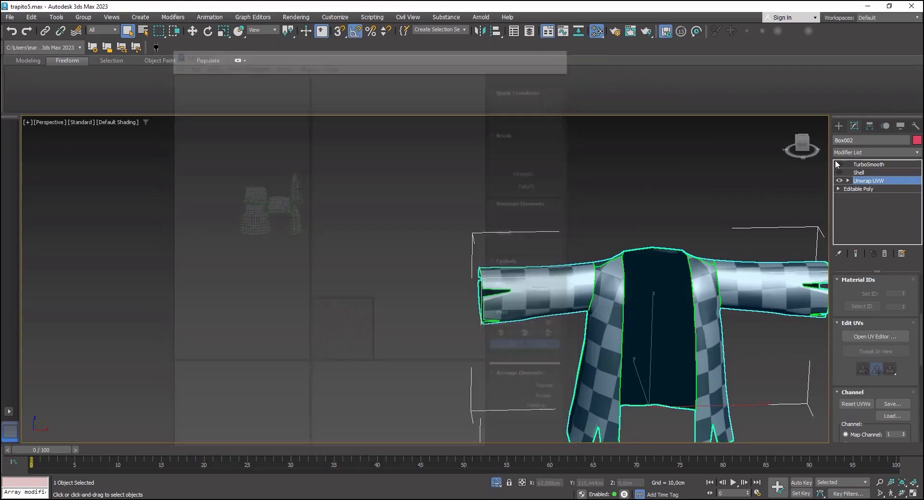
right_click(861, 180)
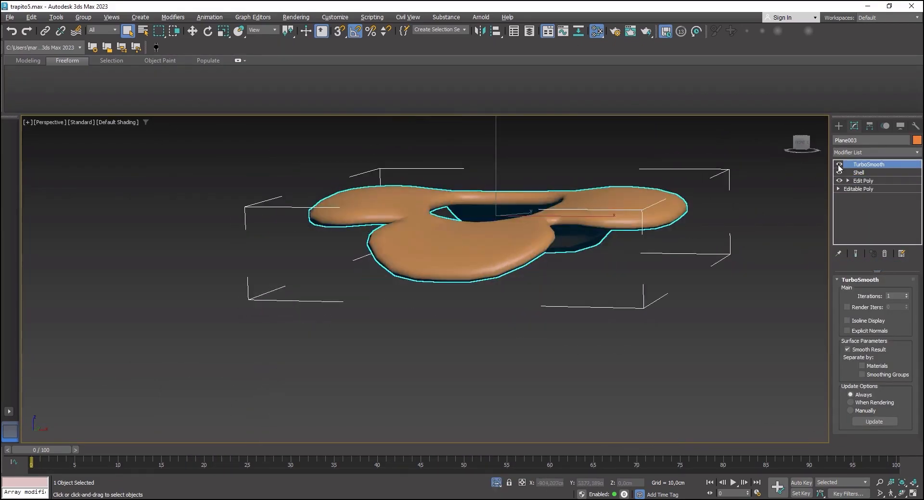
Step: Show the orange collar's edged faces and collapse its modifier stack up to Shell
click(859, 173)
click(870, 152)
key(e)
key(F4)
right_click(860, 171)
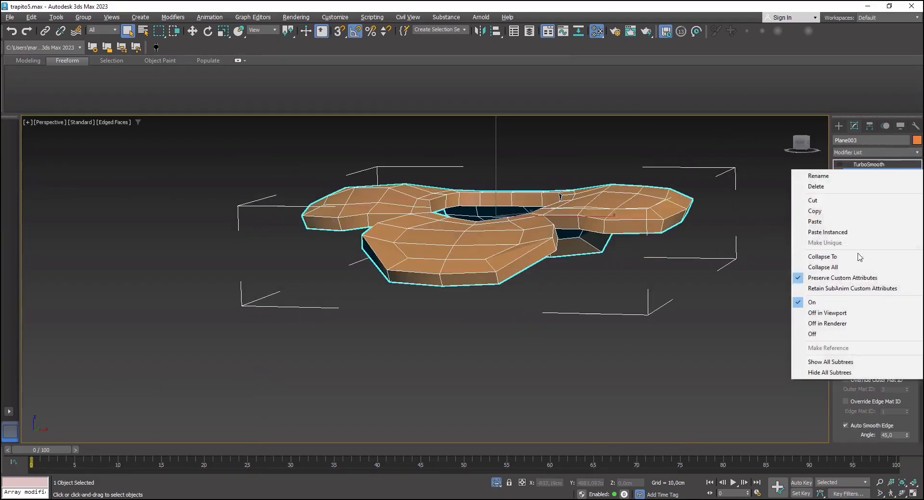
click(858, 257)
Step: Add an Unwrap UVW modifier to the collar beneath TurboSmooth and open its UV editor
click(881, 152)
key(u)
key(Return)
click(876, 336)
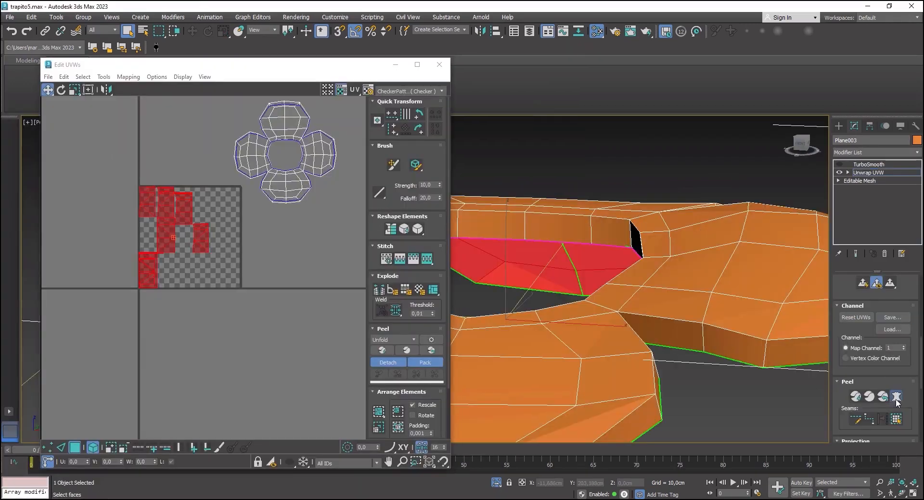
Step: Relax the collar's flower-shaped UV shells and collapse its modifier stack to an Editable Poly
click(233, 226)
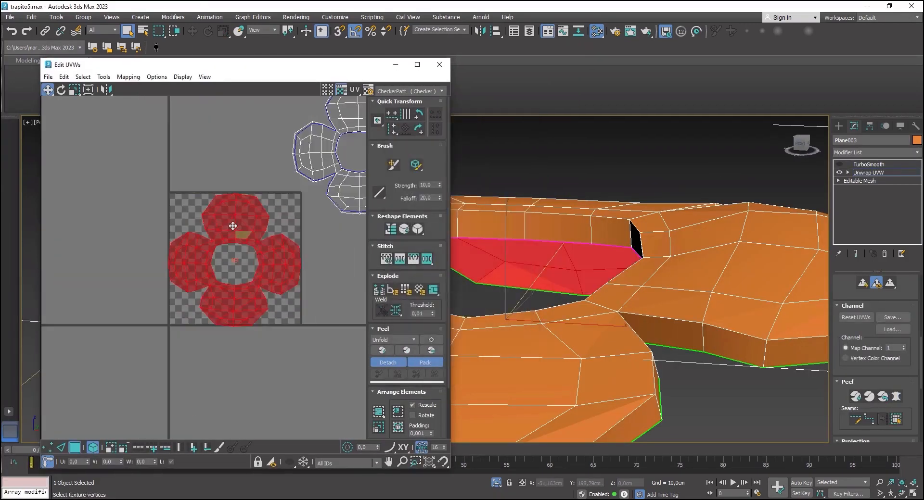
right_click(233, 226)
click(247, 310)
click(563, 175)
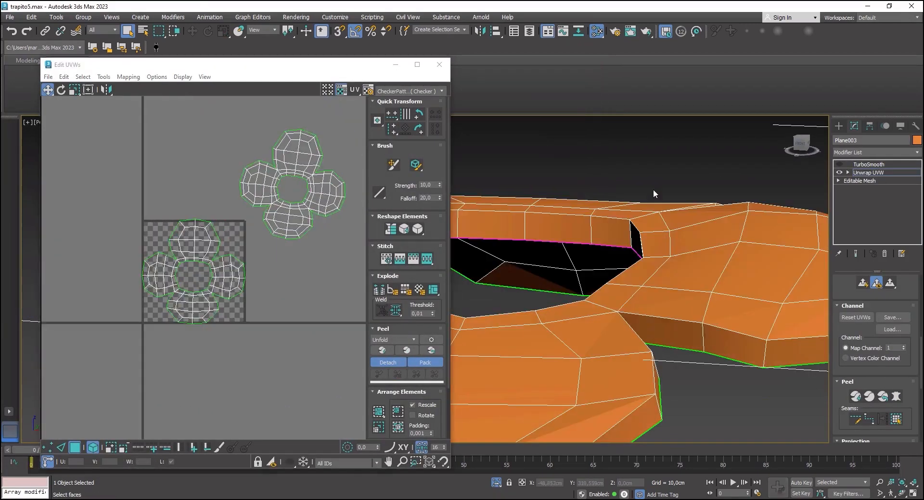
key(ctrl+a)
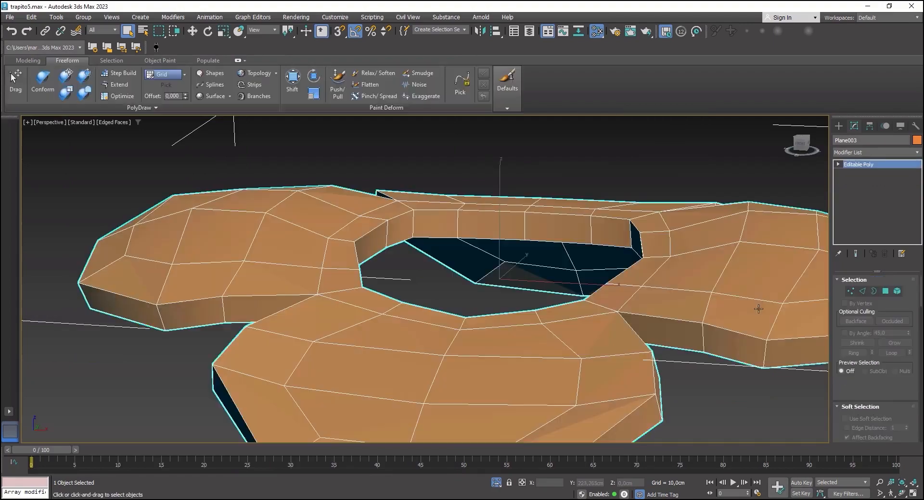
right_click(858, 164)
click(818, 255)
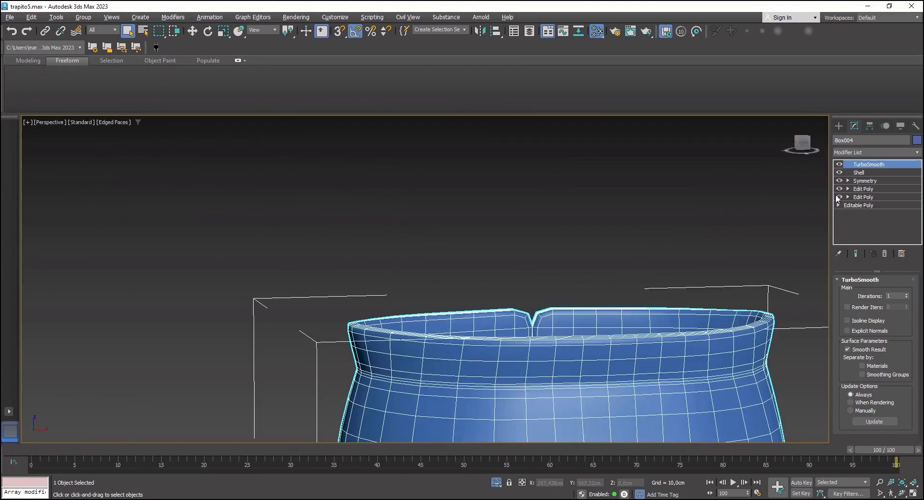
Step: Collapse the blue trousers' stack up to Symmetry and rearrange their unwrapped leg shells in the UV editor
right_click(836, 197)
click(823, 266)
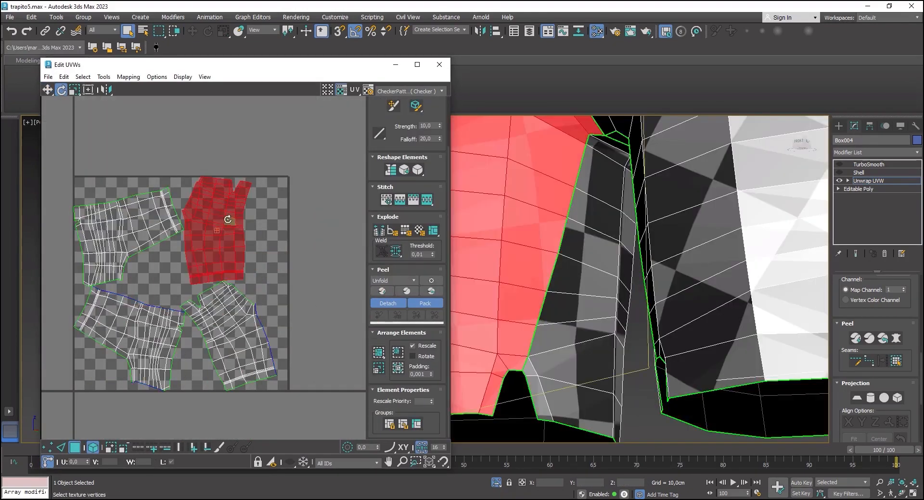
drag(212, 207, 146, 256)
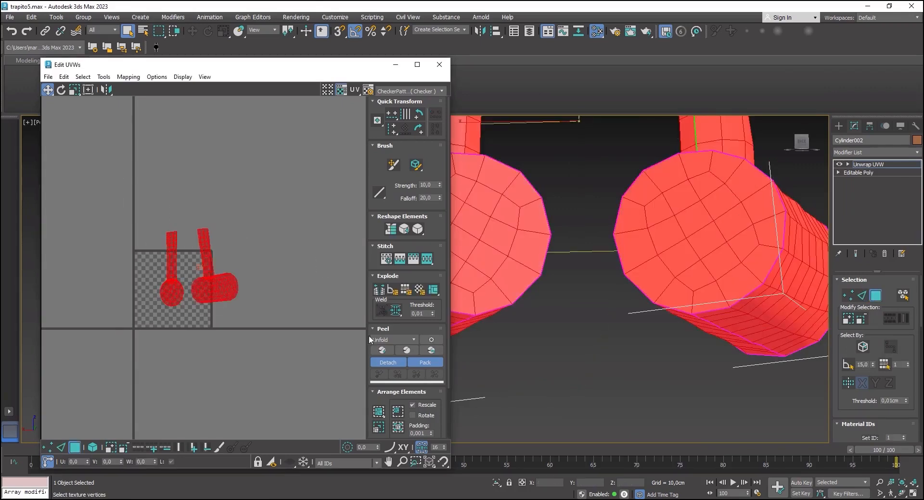
Step: Set the trousers' UV editor to display the shells of all material IDs
scroll(375, 329, down, 2)
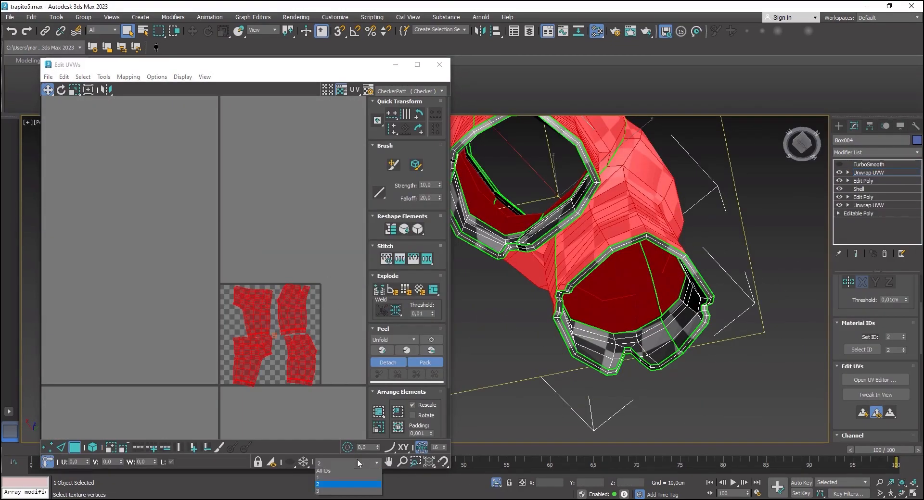
click(323, 471)
right_click(313, 267)
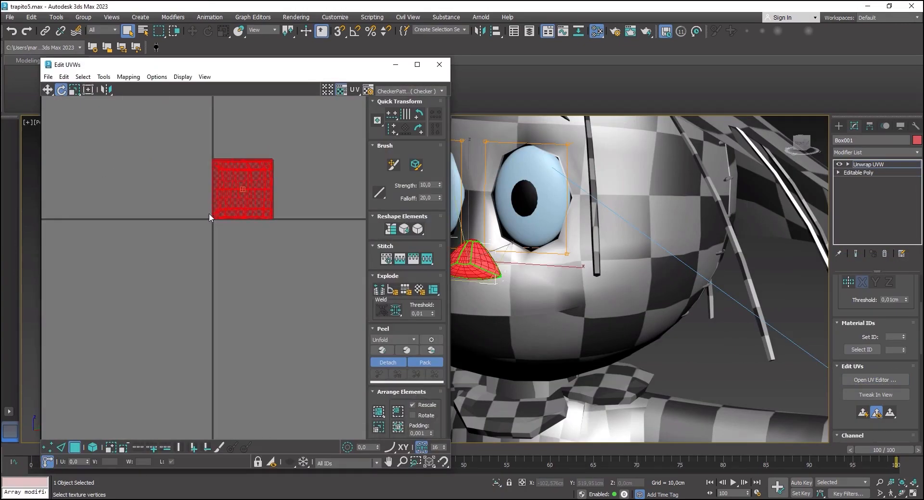
Step: Pack the nose's UV shells inside the UV square with rescaling on
scroll(244, 200, up, 4)
click(377, 408)
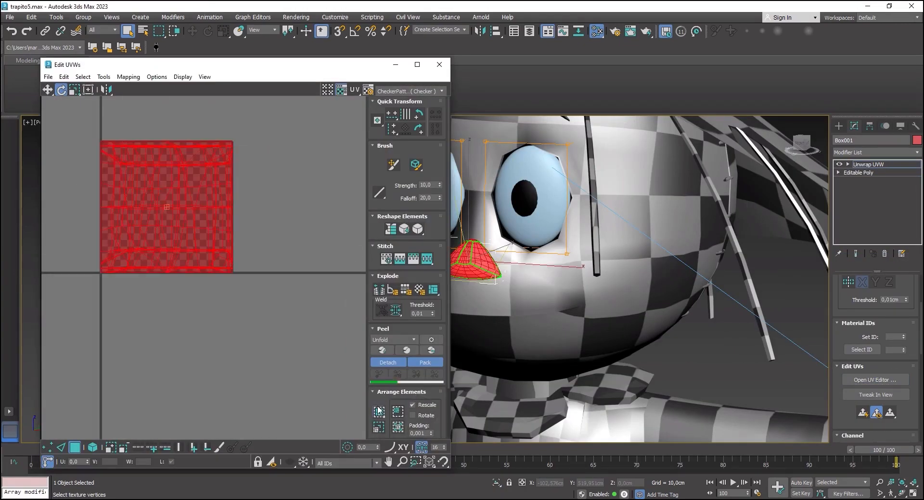
Step: Examine the packed UV layout of the whole scarecrow, including the hat patch and the large round shells
scroll(215, 218, up, 2)
click(292, 328)
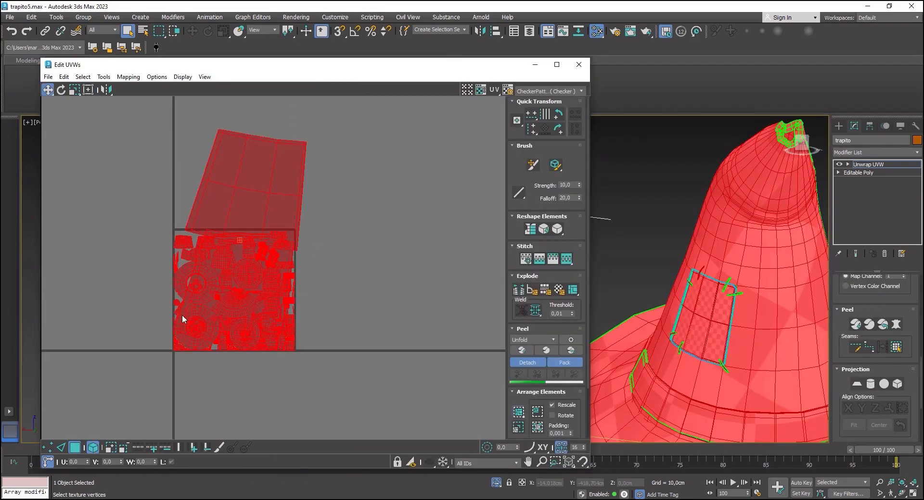
scroll(176, 316, up, 4)
click(166, 315)
middle_drag(200, 315, 190, 256)
scroll(191, 256, up, 3)
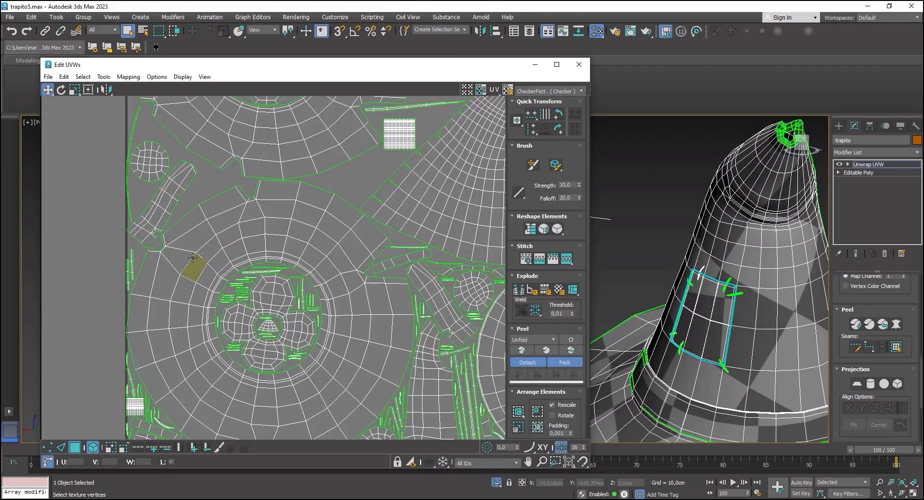
scroll(191, 255, down, 5)
scroll(291, 123, up, 5)
middle_drag(293, 124, 310, 232)
scroll(339, 186, down, 4)
key(3)
middle_drag(356, 179, 348, 136)
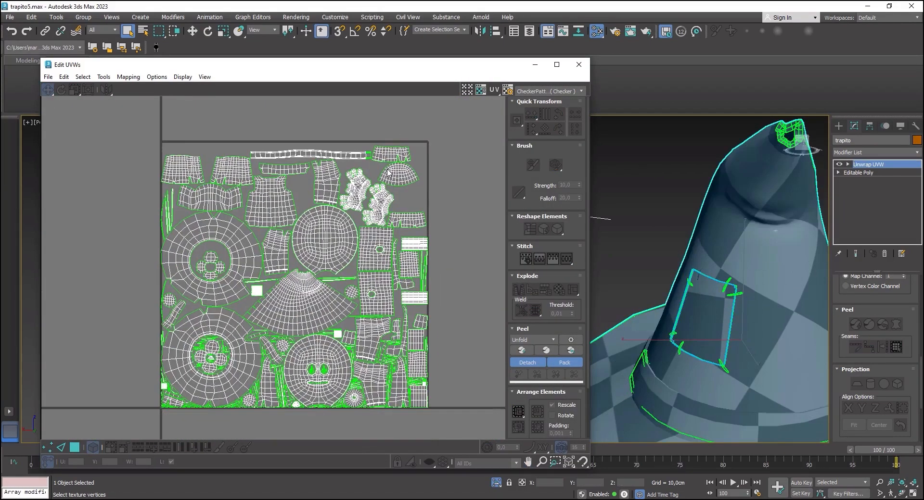
scroll(301, 277, up, 3)
scroll(301, 277, down, 5)
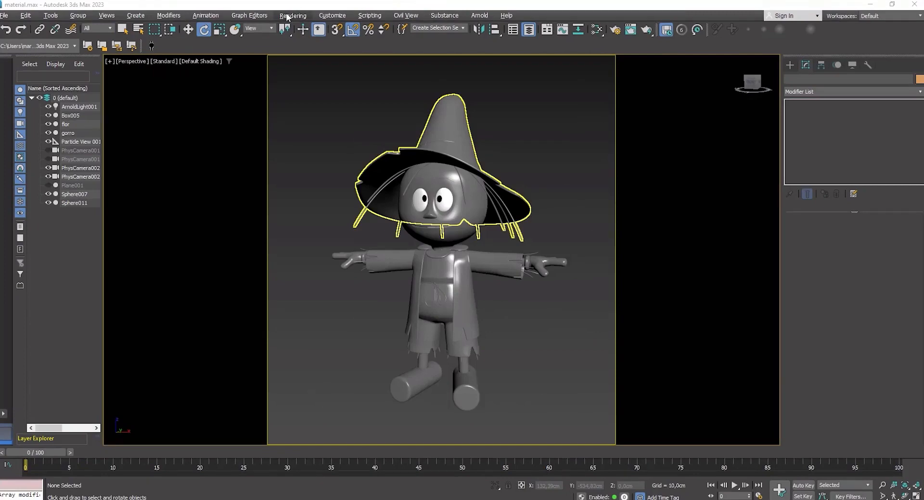
Step: Apply gamma/LUT correction with gamma 2.2, affecting the colour selectors and the Material Editor
click(287, 16)
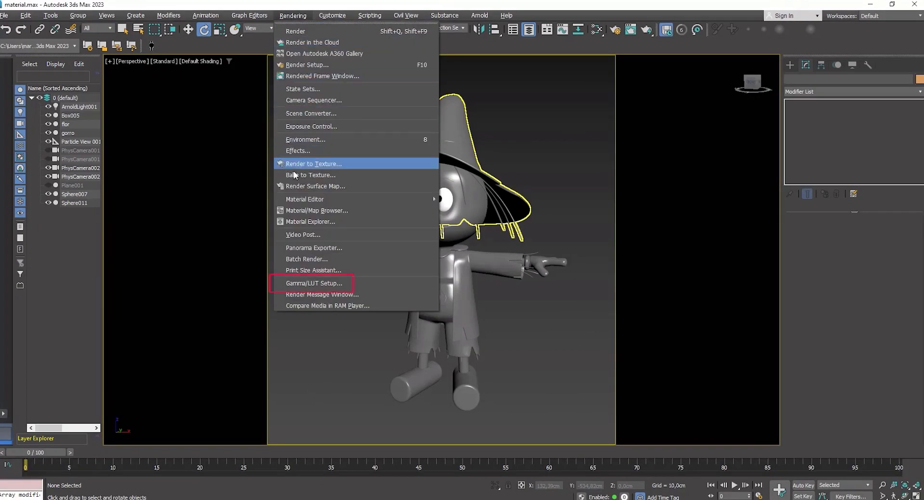
click(312, 284)
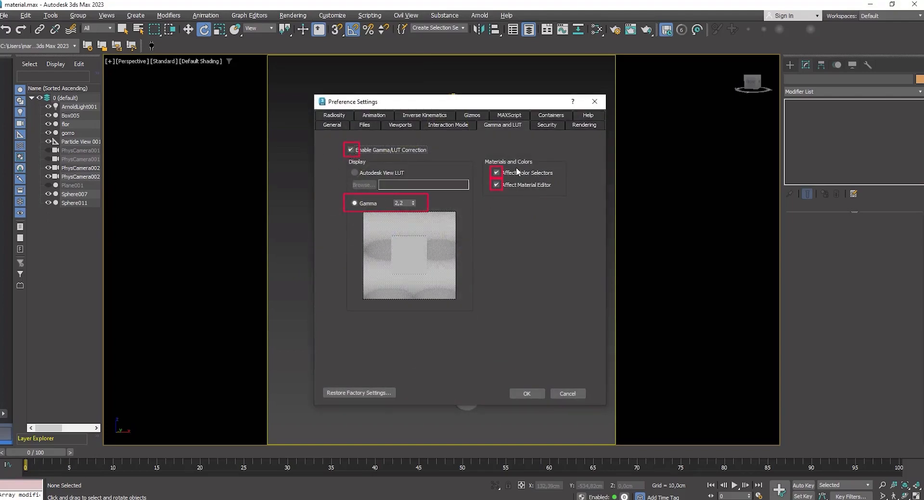
click(521, 394)
Step: Create a physical camera from the current perspective view of the scarecrow
click(136, 16)
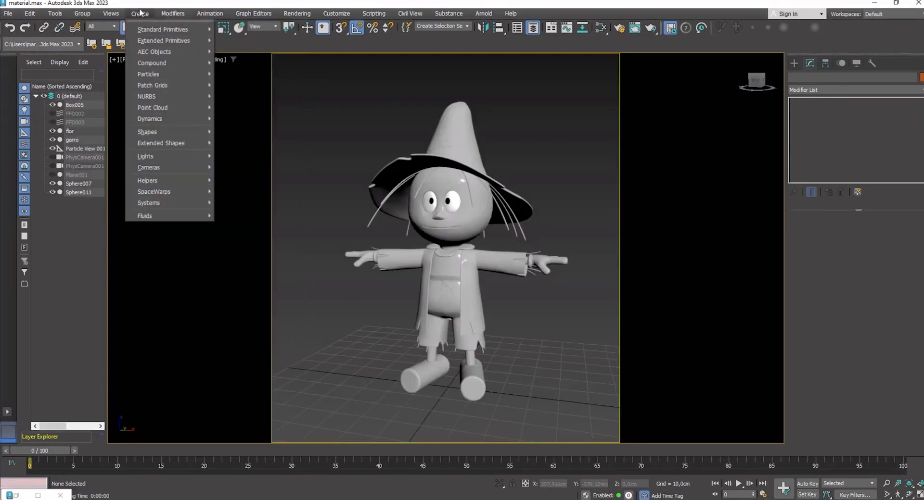
mouse_move(185, 167)
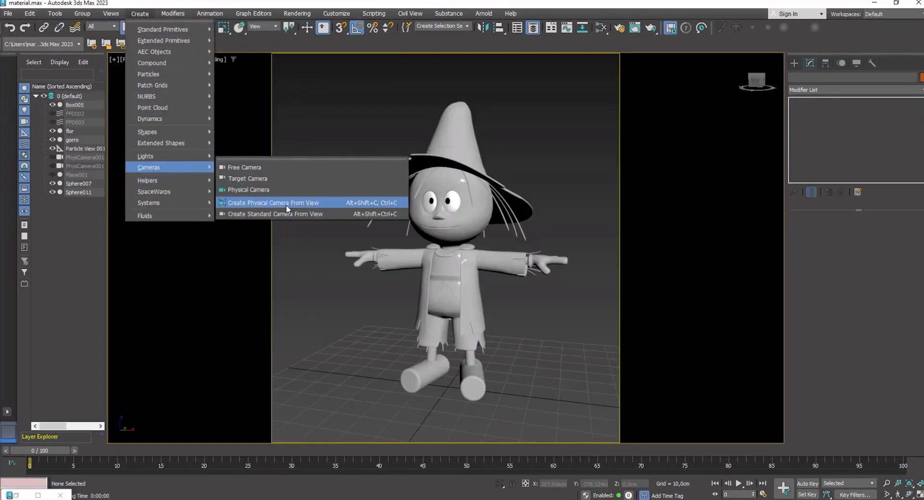
click(272, 204)
Step: Place an Arnold quad light in the scene near the scarecrow
click(794, 63)
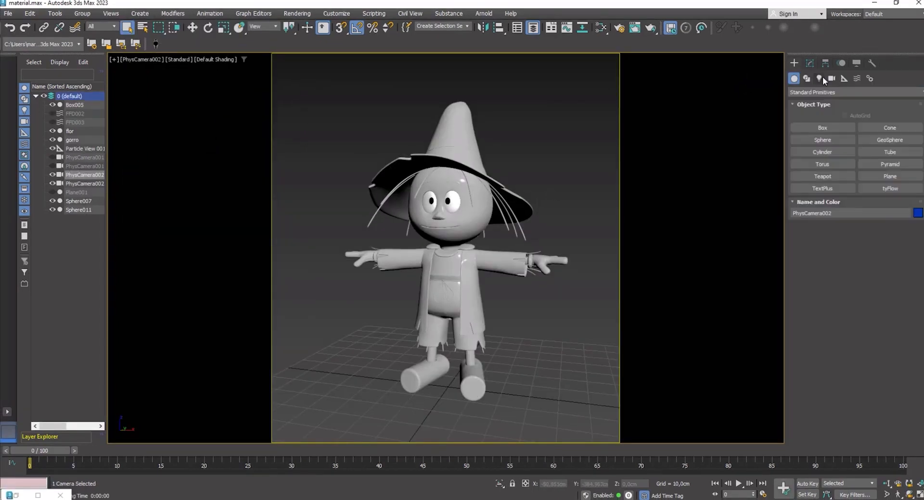
click(820, 78)
click(824, 91)
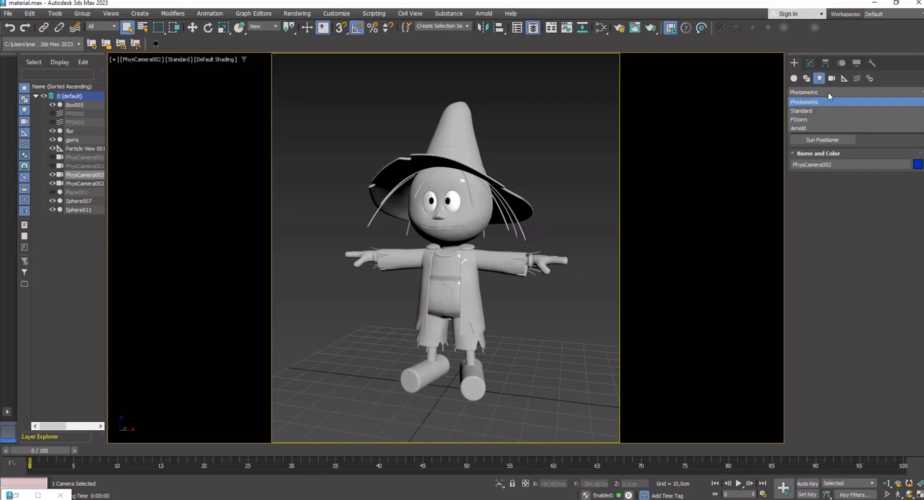
click(818, 114)
click(810, 128)
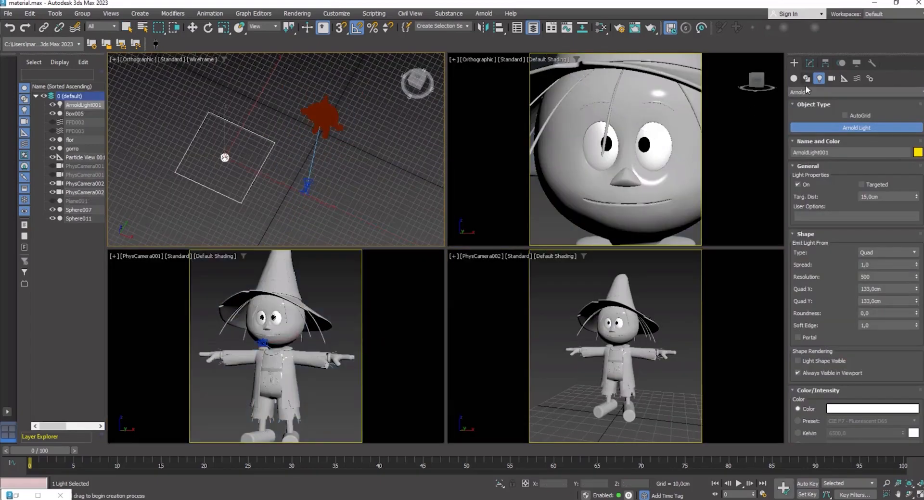
Step: Rotate the Arnold light to face the scarecrow and move it diagonally in front, to about X -106 cm, Y -73 cm
key(e)
click(810, 63)
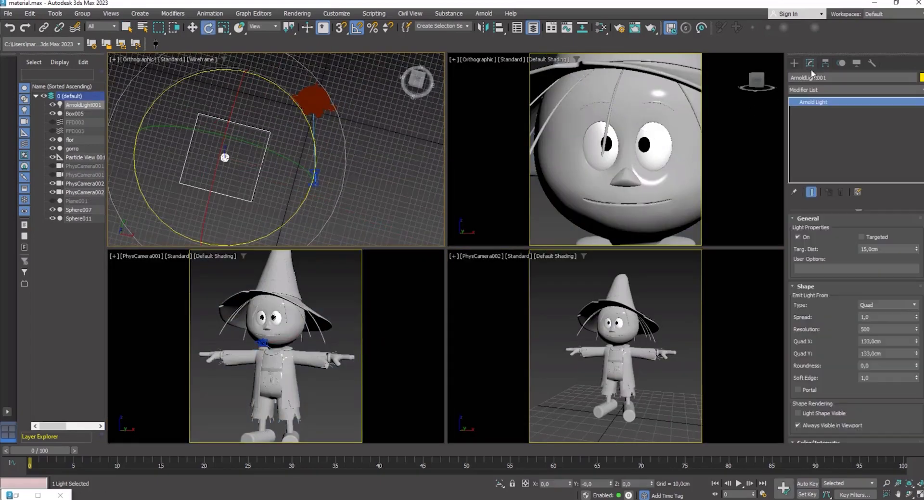
middle_drag(239, 177, 259, 177)
drag(236, 183, 257, 103)
click(417, 79)
middle_drag(360, 122, 369, 141)
drag(371, 100, 392, 124)
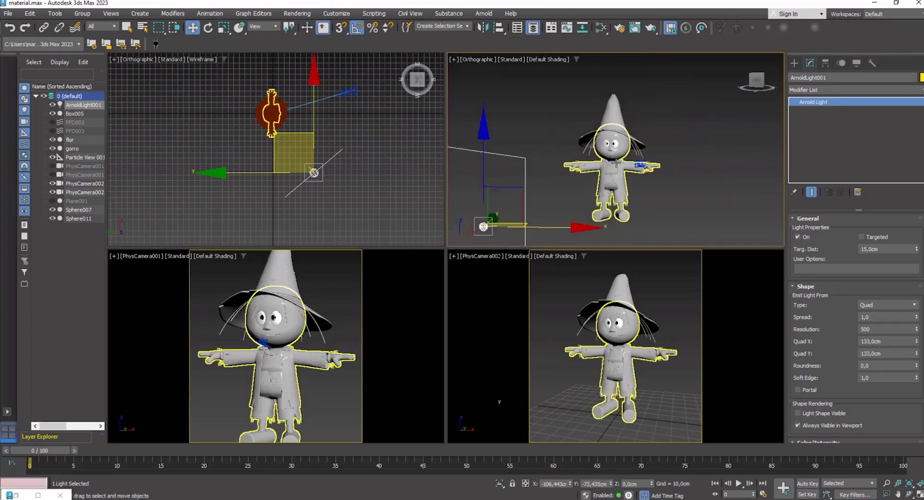
Step: Frame the scarecrow slightly closer in the PhysCamera002 view and render it in an enlarged Arnold RenderView
click(664, 289)
key(alt+w)
scroll(497, 235, up, 1)
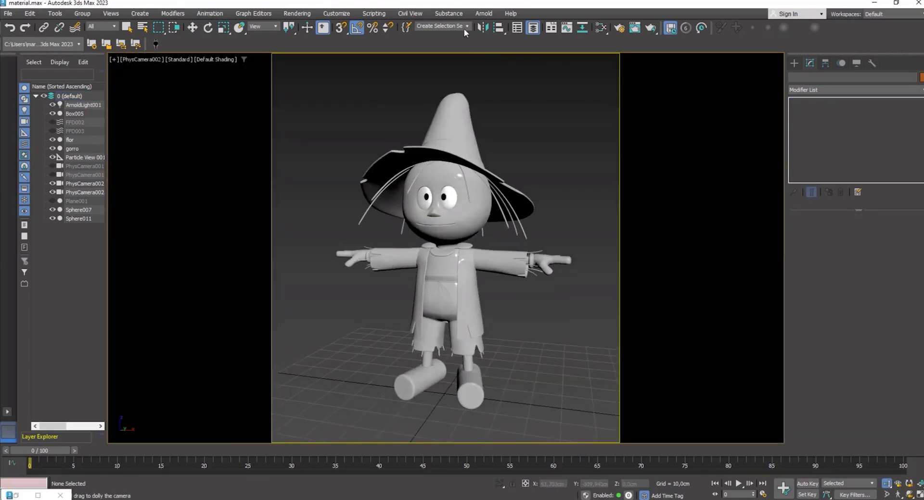
click(490, 30)
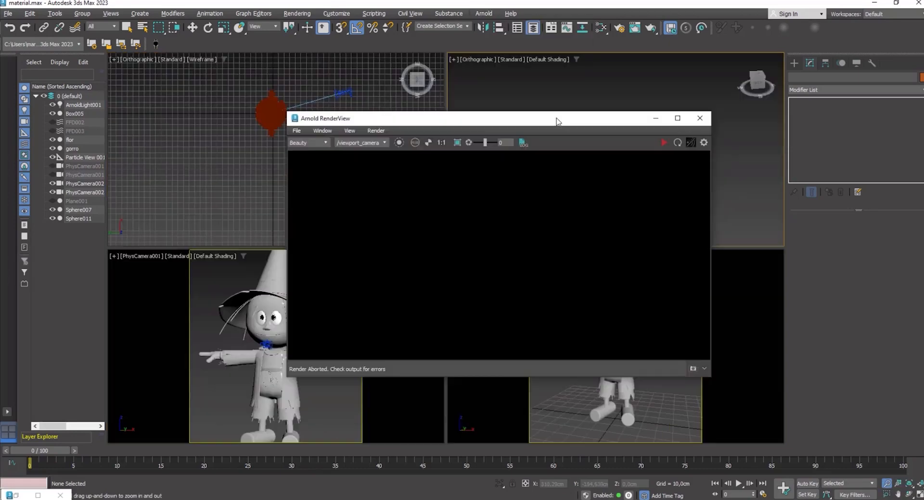
drag(616, 106, 404, 74)
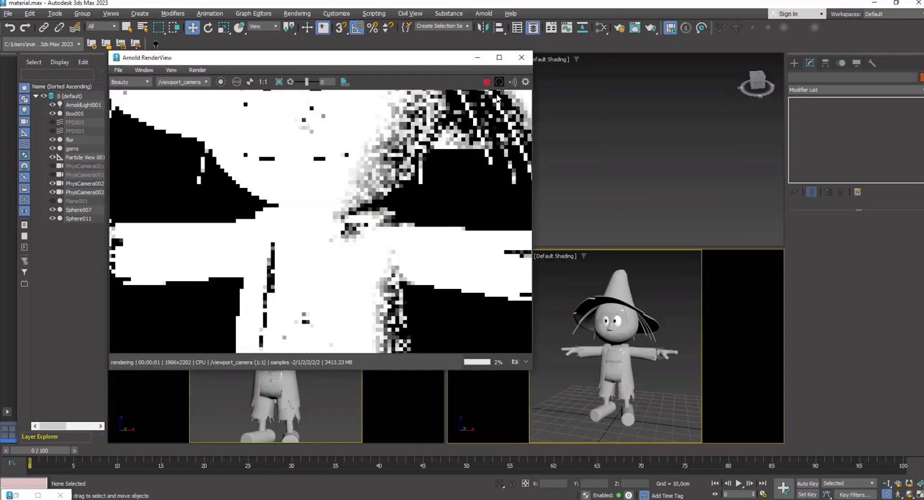
scroll(340, 132, down, 5)
drag(533, 370, 565, 413)
drag(241, 57, 270, 77)
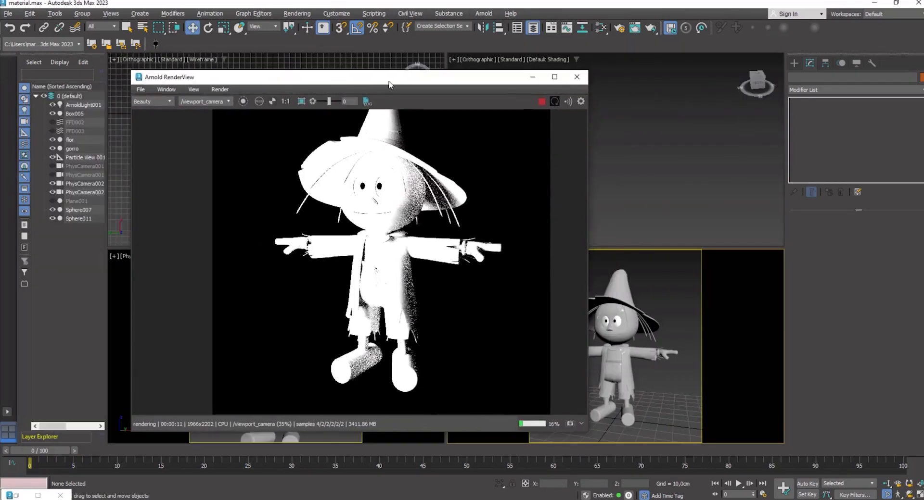
Step: Set the exposure target of PhysCamera002 to 12 EV
click(85, 184)
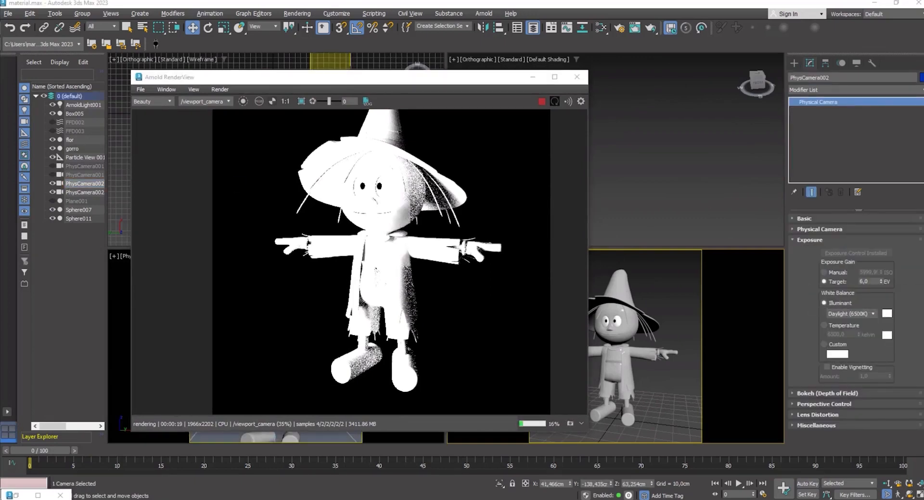
double_click(863, 281)
text(12)
key(Return)
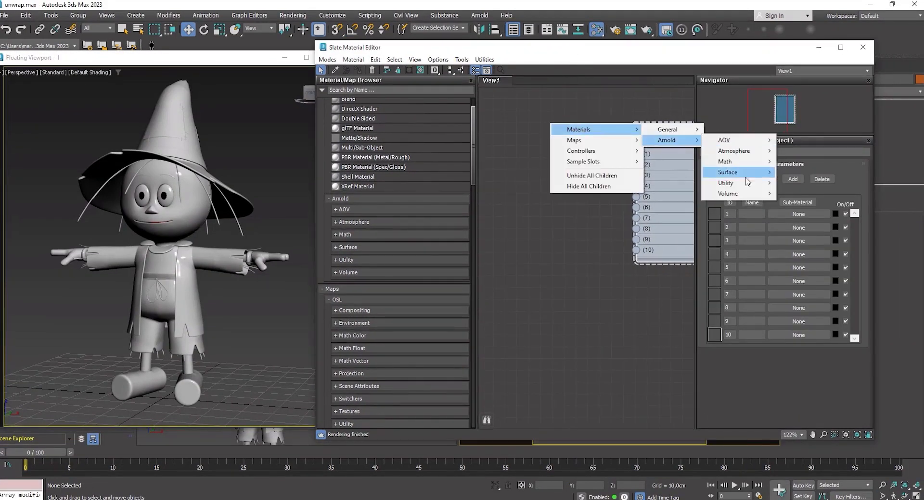
Step: Connect an Arnold Standard Surface material to slot 1 of the Multi/Sub-Object material and open the scarecrow reference image
drag(594, 128, 630, 160)
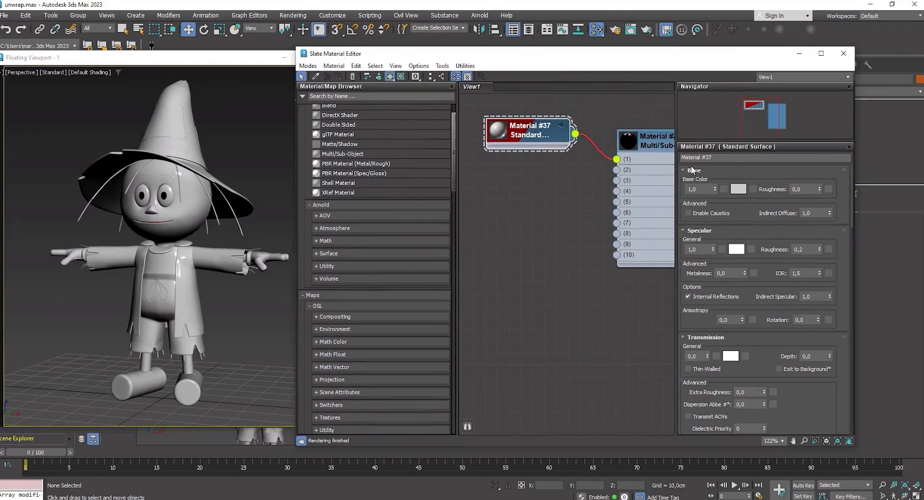
click(4, 15)
click(48, 66)
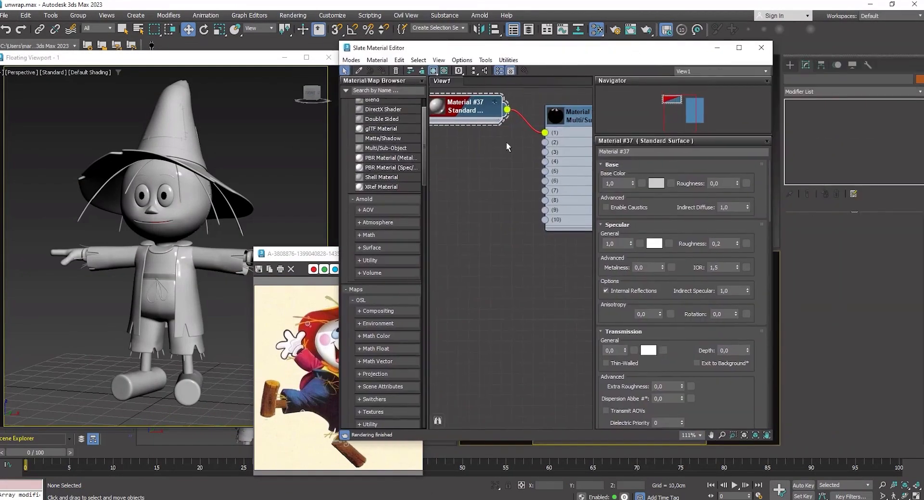
Step: Add an Edit Poly modifier to the scarecrow and select the hat element
click(818, 92)
click(221, 180)
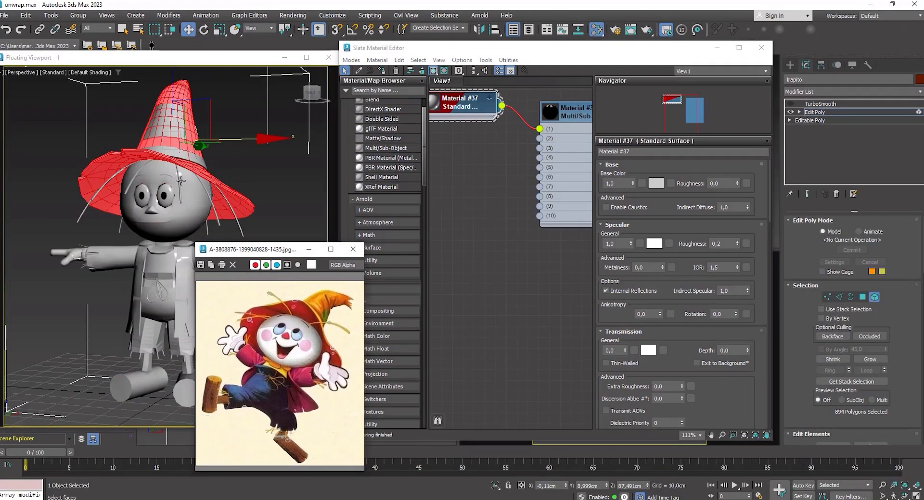
scroll(910, 331, down, 5)
scroll(911, 331, down, 3)
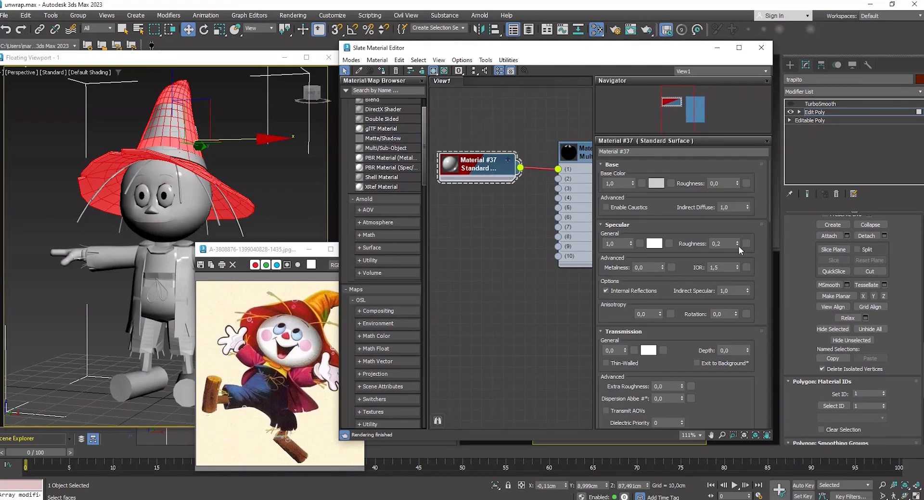
Step: Give Material #37 an orange base colour with specular 0, and assign the Multi/Sub-Object material to the scarecrow
click(656, 184)
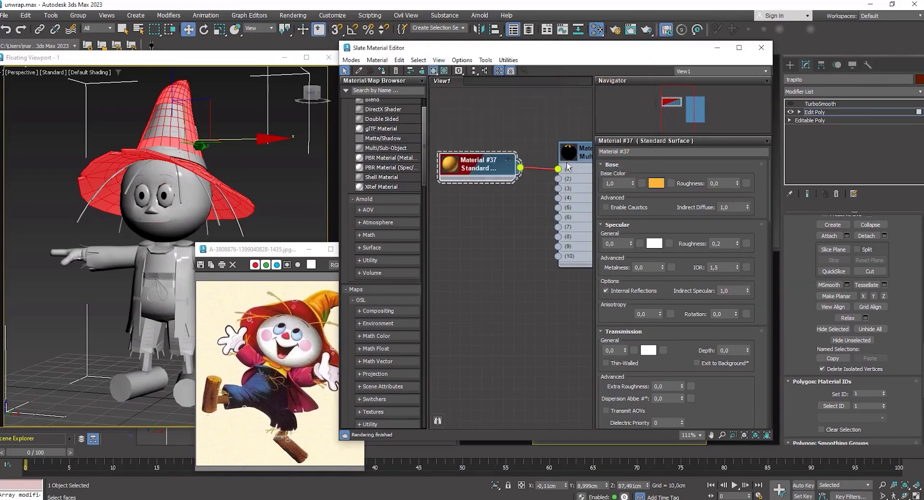
double_click(567, 163)
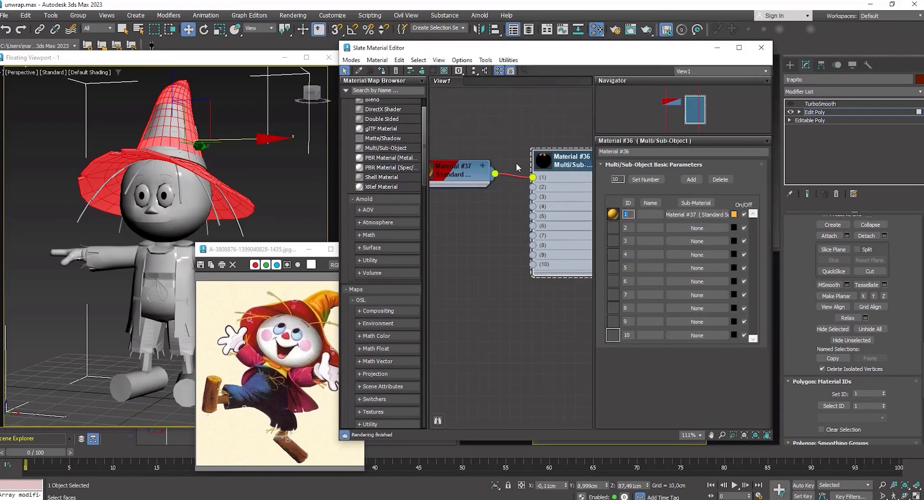
click(381, 71)
click(290, 172)
Step: Select all the elements except the hat by inverting the selection and set their material ID to 2
key(5)
key(ctrl+a)
click(202, 156)
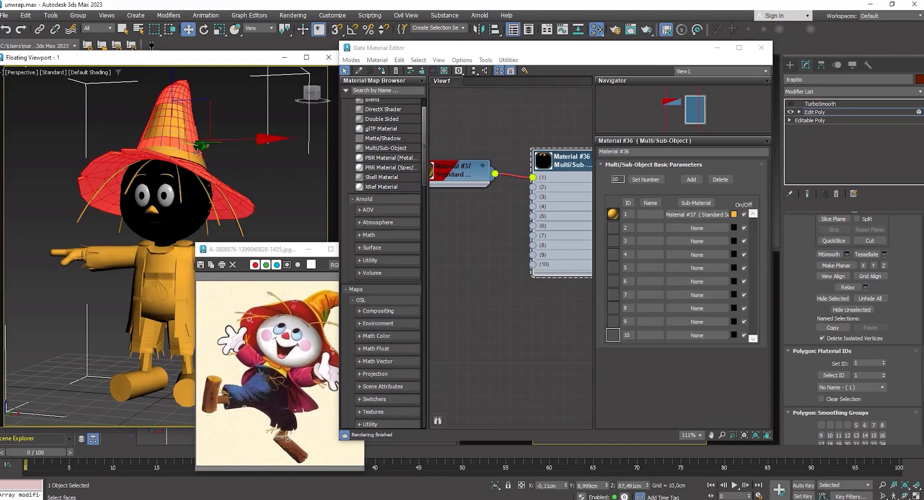
key(ctrl+i)
click(865, 363)
text(2)
key(Return)
key(5)
click(454, 170)
key(F4)
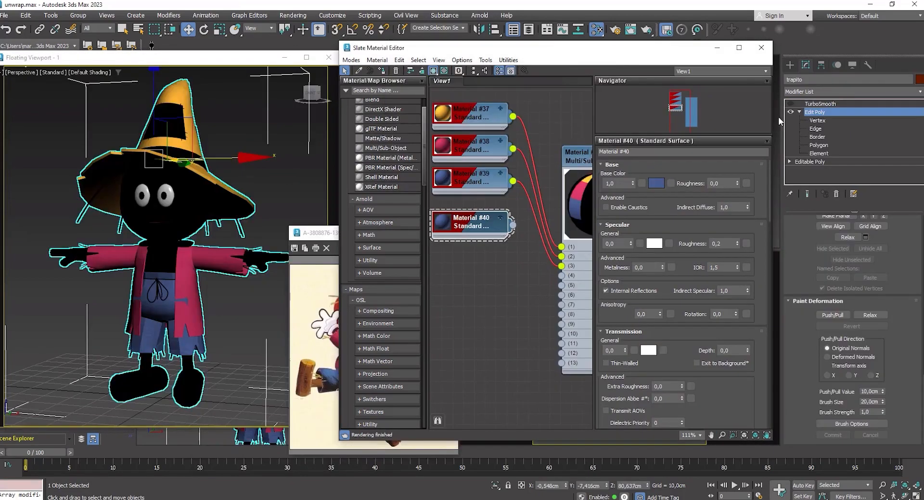
Step: Set the material ID of the scarecrow's head and hands to 4
click(167, 227)
drag(866, 364, 830, 363)
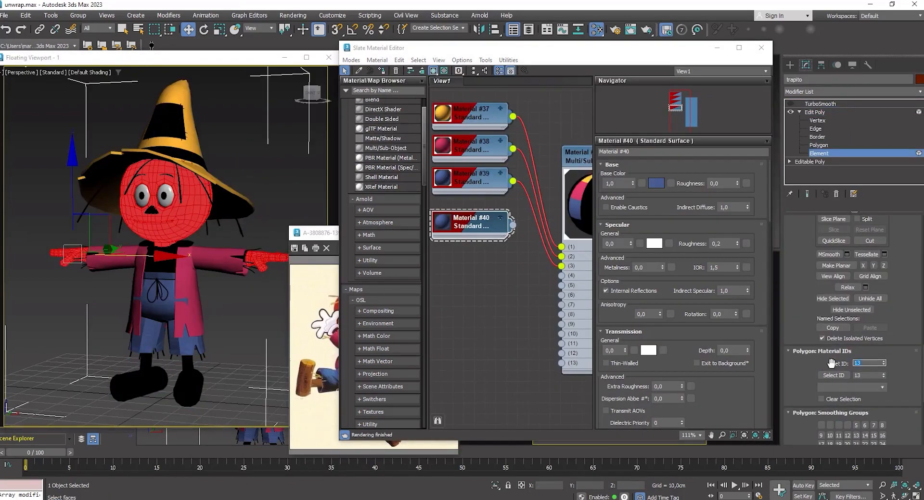
text(4)
key(Return)
Step: Change Material #40's base colour to near-white and connect it to slot 4 of the Multi/Sub-Object material
click(655, 183)
drag(318, 233, 247, 234)
drag(530, 75, 531, 149)
click(604, 165)
drag(513, 225, 561, 277)
click(269, 169)
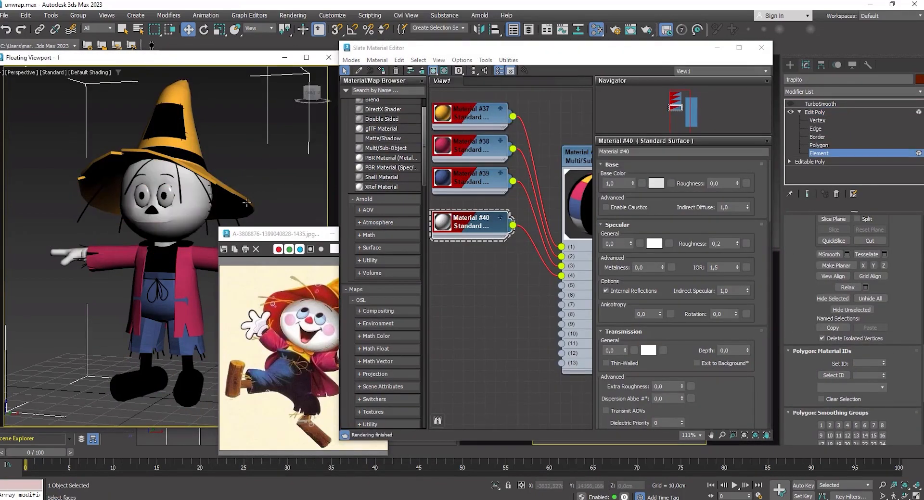
Step: Set the collar's material ID to 1
drag(269, 234, 285, 216)
click(471, 113)
click(164, 248)
text(1)
key(Return)
Step: Give the nose material ID 5 and connect a red duplicate of the white material to slot 5
click(151, 211)
click(656, 183)
shift+drag(471, 221, 561, 285)
click(601, 169)
text(5)
click(261, 163)
Step: Give the shirt material ID 6 and connect a yellow-orange duplicate of the red material to slot 6
click(160, 267)
shift+drag(471, 264, 562, 295)
click(656, 184)
click(460, 83)
click(603, 167)
drag(866, 364, 830, 363)
text(6)
key(Return)
Step: Select the legs and feet, duplicate Material #42, recolour the copy brown and connect it to slot 7
click(193, 369)
ctrl+click(146, 374)
shift+drag(471, 308, 471, 352)
double_click(471, 351)
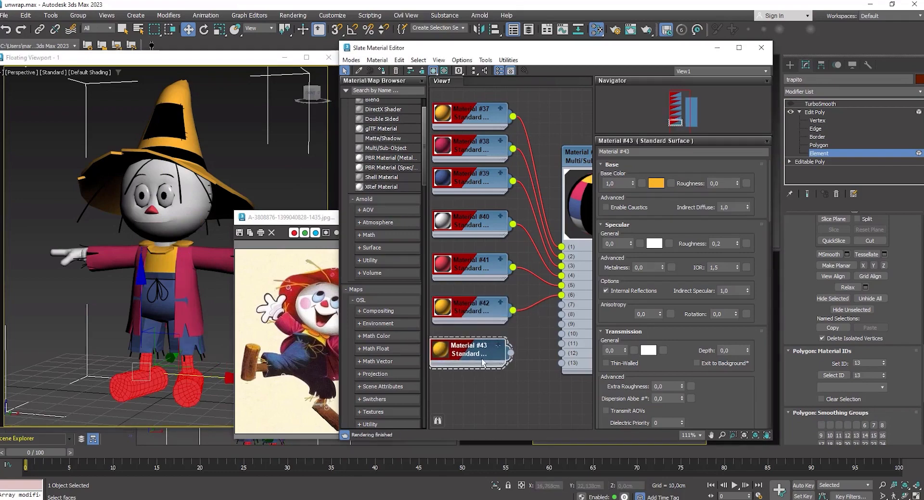
click(656, 184)
drag(446, 89, 440, 126)
click(600, 167)
drag(513, 355, 561, 305)
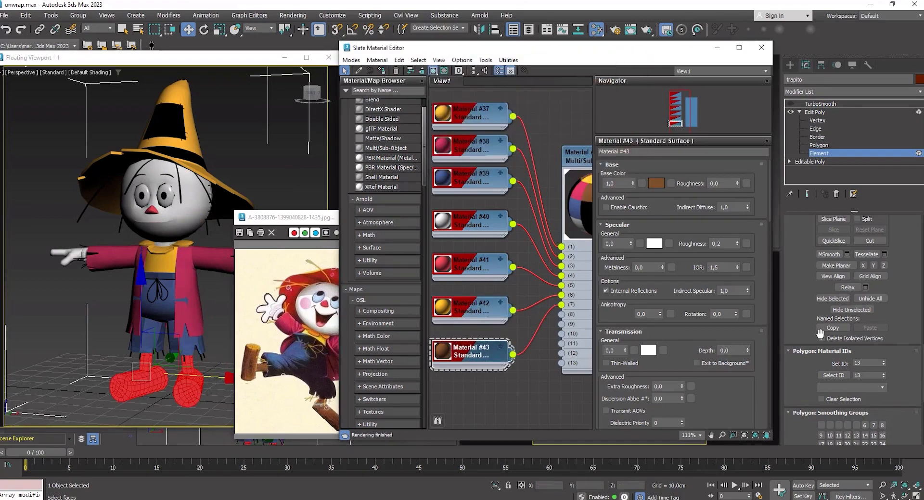
Step: Set the material ID of the selected legs and feet to 7
drag(866, 364, 830, 363)
text(7)
key(Return)
click(219, 315)
Step: Duplicate the brown leg material and connect the copy to slot 8 of the Multi/Sub-Object material
drag(288, 218, 297, 168)
middle_drag(481, 389, 508, 351)
shift+drag(499, 315, 499, 370)
double_click(498, 370)
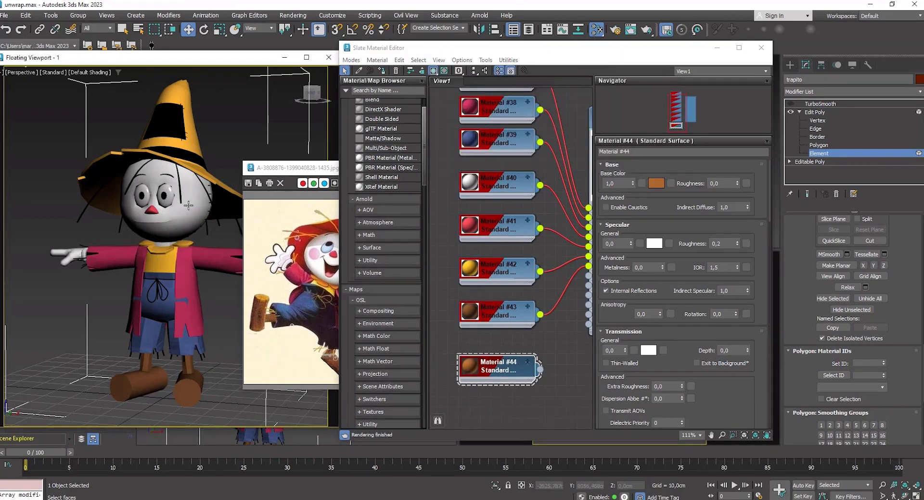
click(815, 112)
scroll(192, 216, up, 3)
drag(289, 167, 499, 336)
click(818, 153)
drag(285, 111, 212, 302)
scroll(192, 216, down, 3)
middle_drag(542, 259, 509, 250)
scroll(72, 120, up, 5)
scroll(192, 216, down, 5)
drag(505, 363, 554, 268)
scroll(168, 169, up, 4)
Step: Select the hat's front patch and create an olive-green duplicate material for it, connected to slot 9
click(203, 107)
scroll(478, 156, down, 1)
scroll(478, 156, down, 1)
double_click(479, 333)
mouse_move(479, 248)
shift+mouse_down()
mouse_move(479, 333)
mouse_move(252, 355)
shift+mouse_up()
click(656, 183)
drag(623, 130, 598, 131)
click(609, 167)
mouse_move(250, 154)
alt+middle_down()
mouse_move(191, 165)
mouse_move(165, 229)
alt+middle_up()
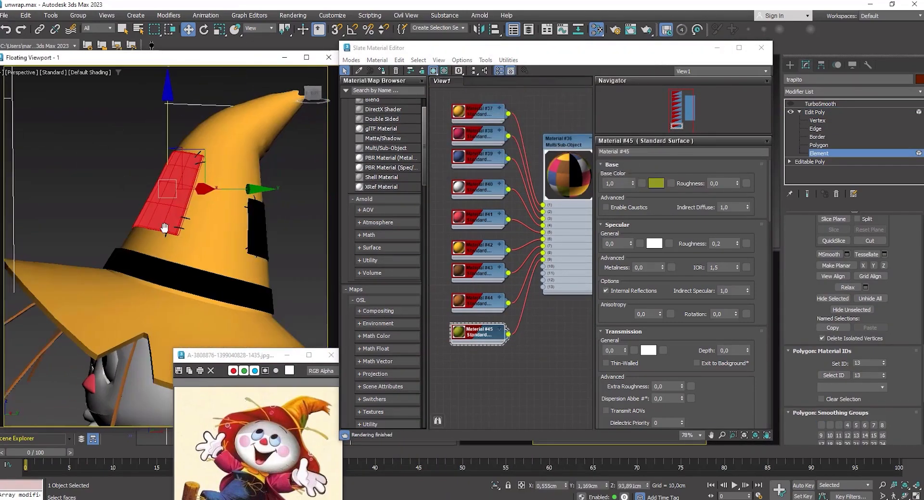
Step: Add the hat's other patch to the selection and set the patches' material ID to 9
ctrl+click(252, 227)
double_click(865, 363)
text(9)
key(Return)
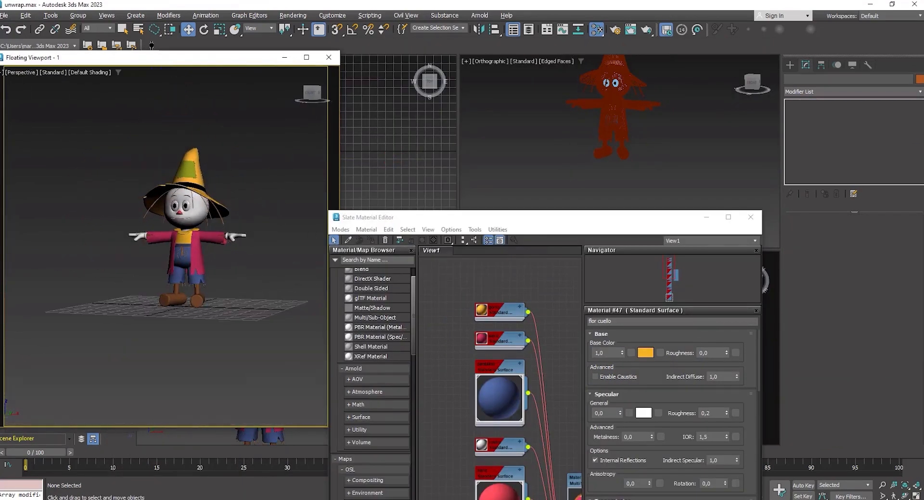
Step: Create a physical camera from the current perspective view of the scarecrow
click(135, 15)
mouse_move(198, 169)
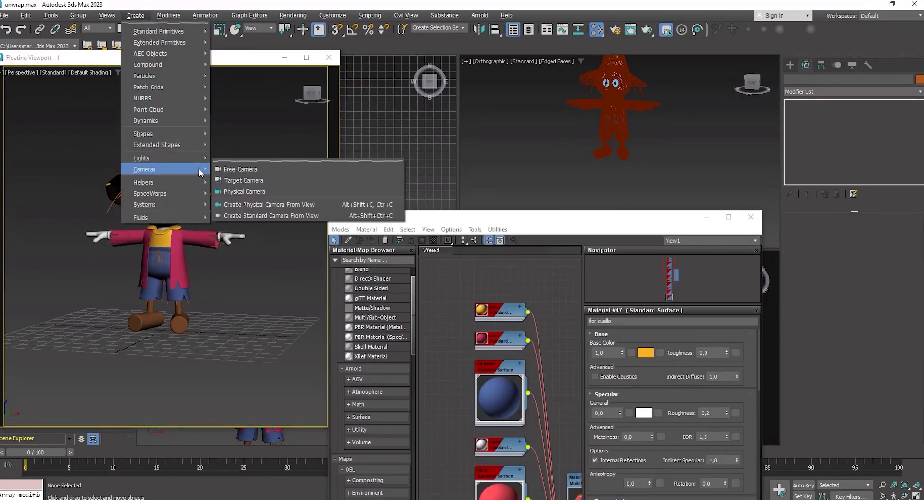
click(250, 203)
mouse_move(874, 345)
mouse_down()
mouse_move(875, 332)
mouse_move(875, 349)
mouse_up()
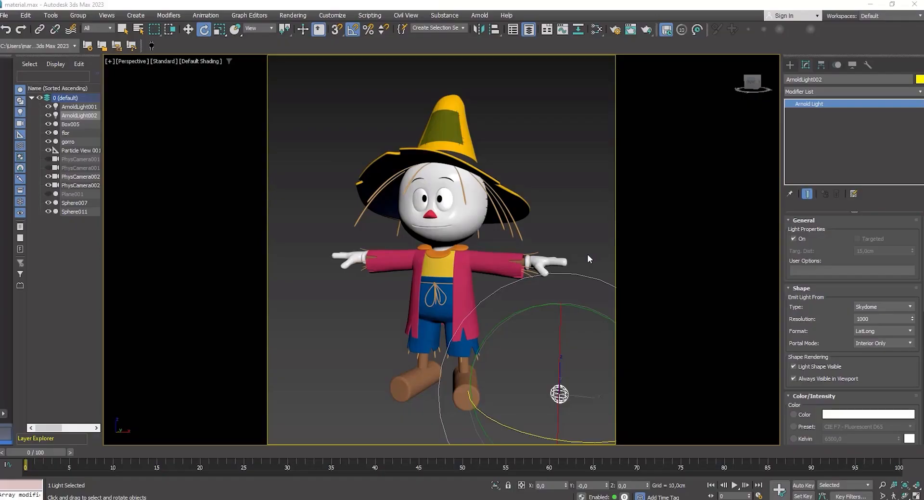
Step: Delete the selected skydome light and place a new Arnold light beside the scarecrow's feet
key(Delete)
right_click(597, 247)
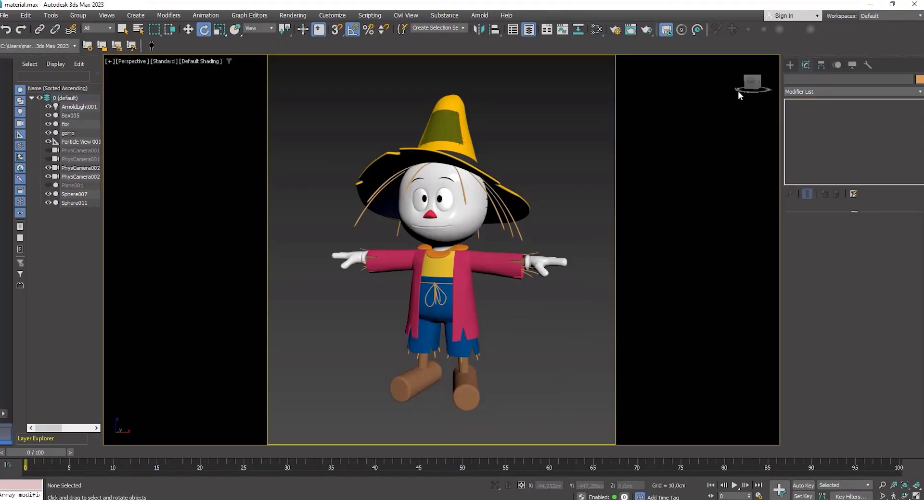
click(789, 64)
click(845, 129)
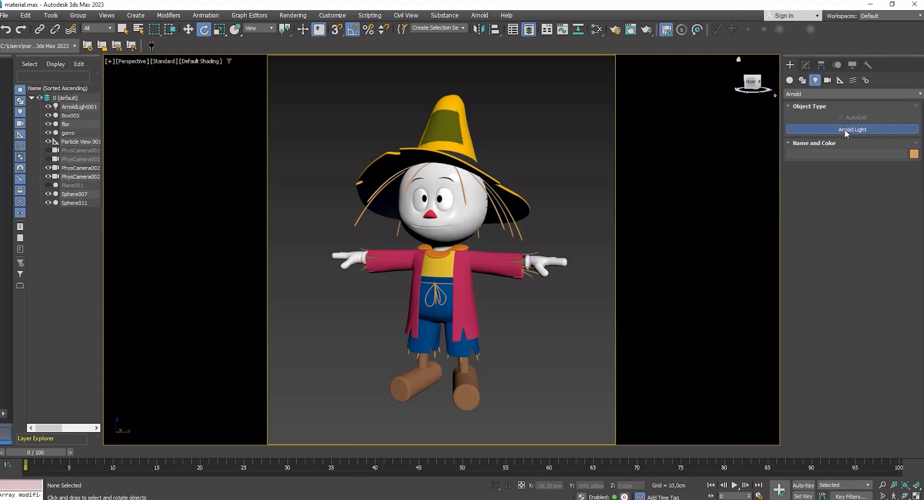
click(567, 404)
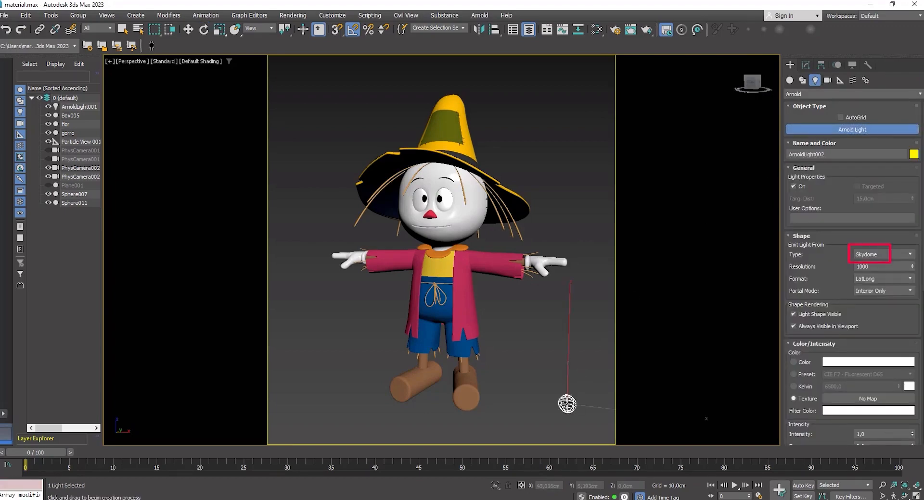
Step: Open the map selection for the skydome light's Texture colour
drag(901, 321, 908, 212)
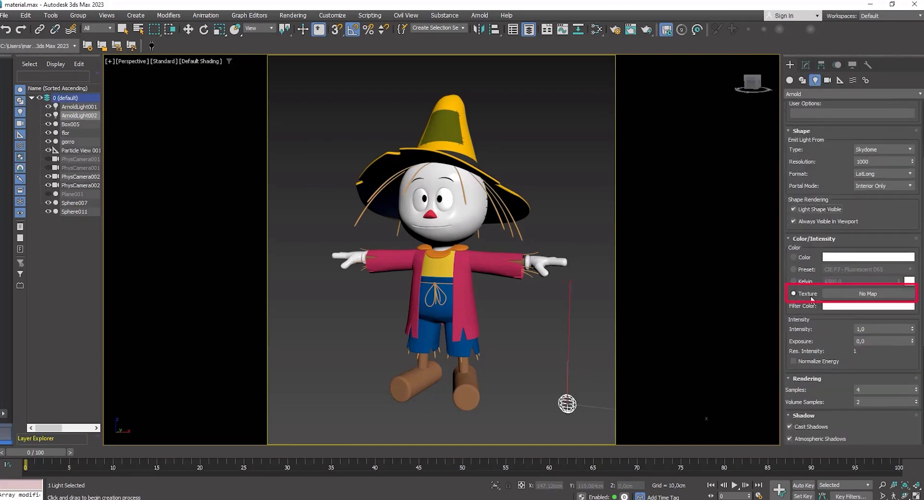
click(869, 294)
click(888, 383)
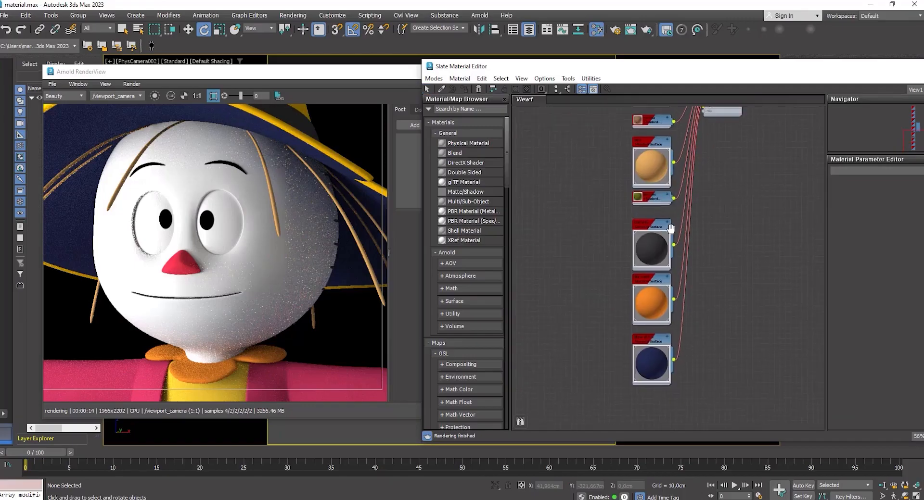
Step: Move the white rostro Standard Surface node into an empty area of the graph, away from the other materials
scroll(689, 180, up, 2)
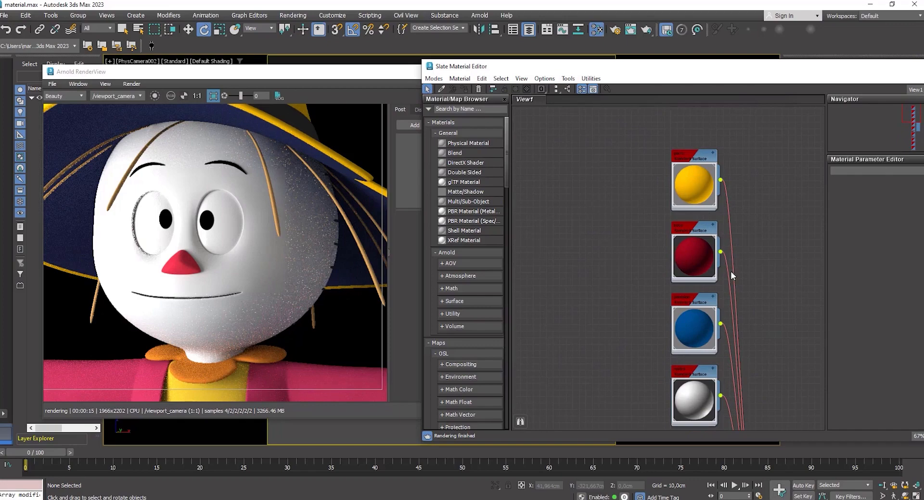
middle_drag(732, 275, 724, 136)
drag(690, 236, 559, 223)
middle_drag(580, 225, 719, 187)
drag(686, 185, 601, 185)
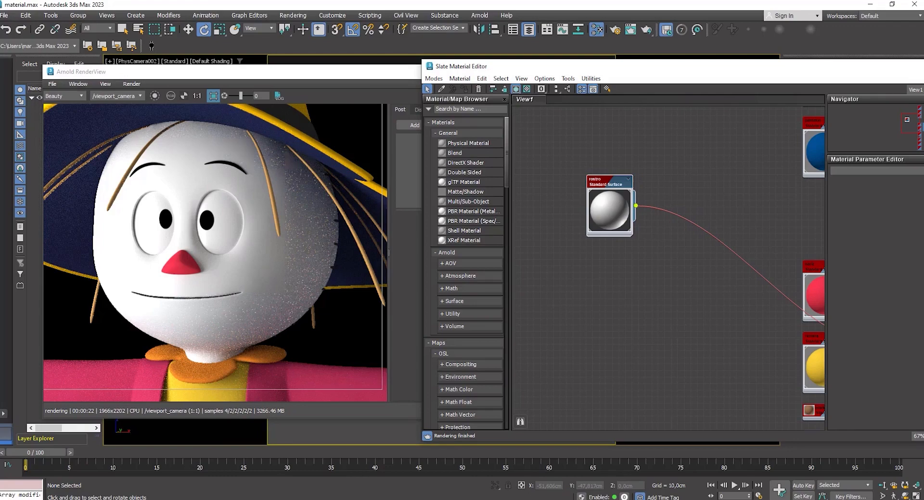
drag(923, 294, 448, 154)
click(507, 155)
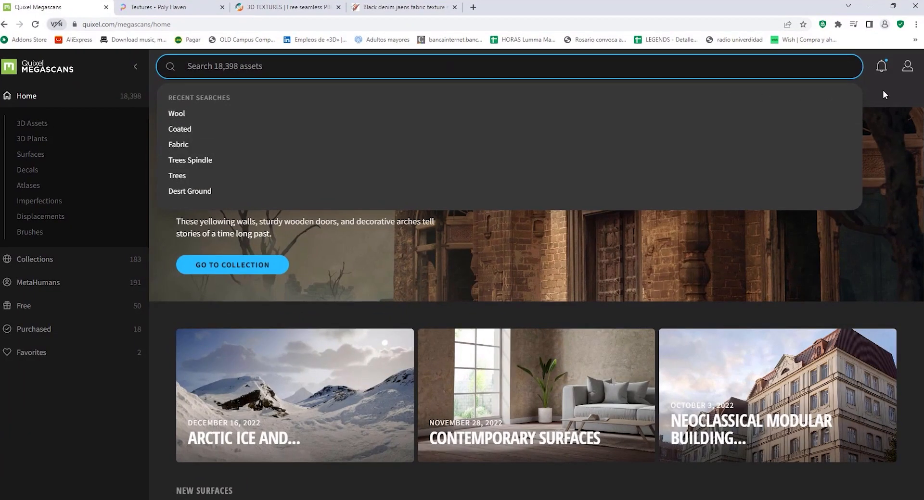
Step: Switch to the browser and look over the Quixel Megascans, Poly Haven, 3D Textures and SketchUp Texture sites
click(883, 91)
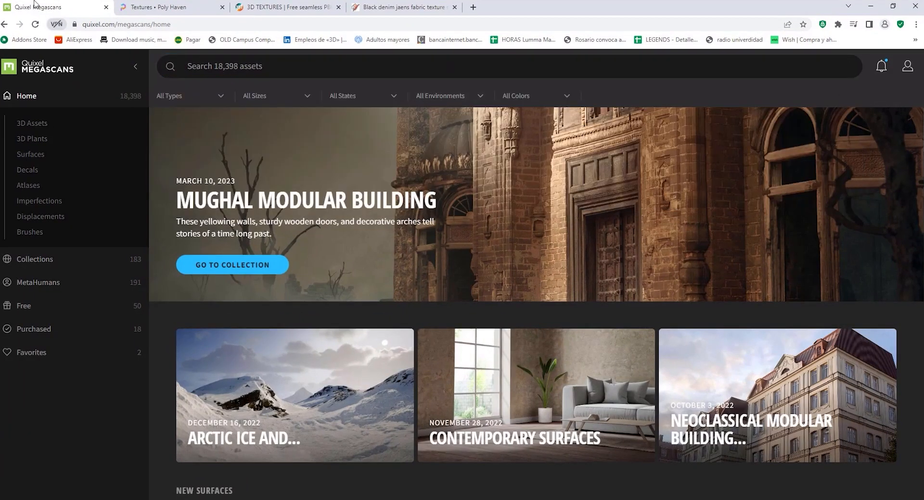
click(164, 6)
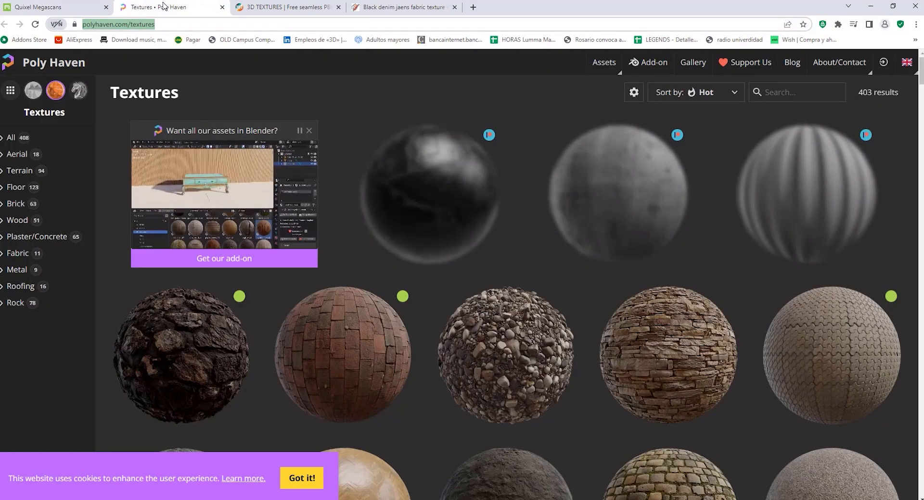
click(284, 7)
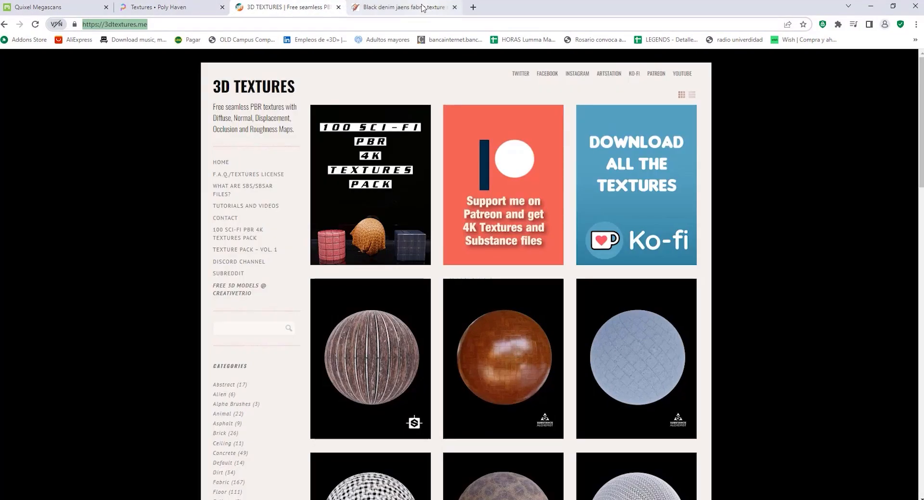
click(423, 8)
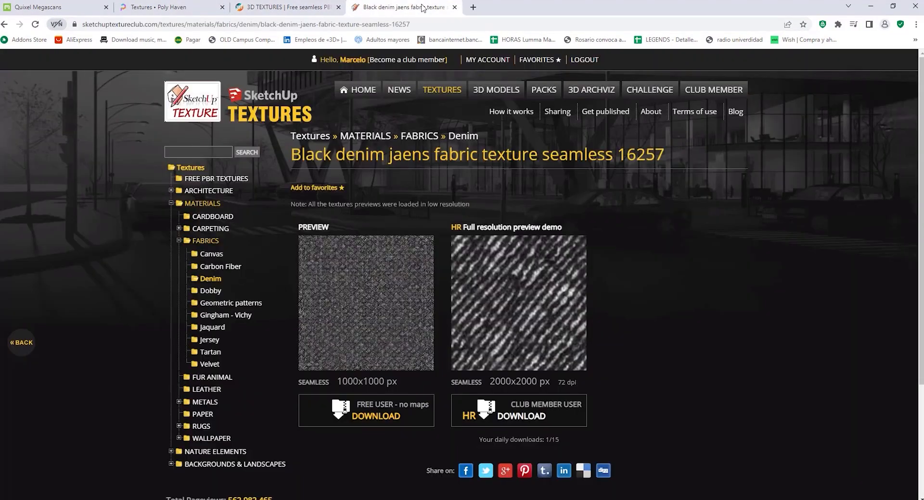
Step: Open the Antique-White Fabric surface among the Megascans plain fabrics and choose its download resolution
click(84, 7)
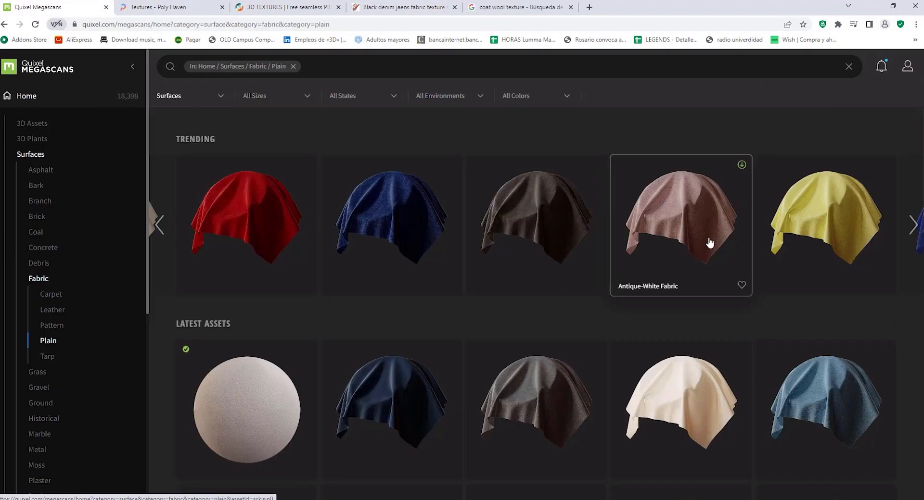
click(707, 235)
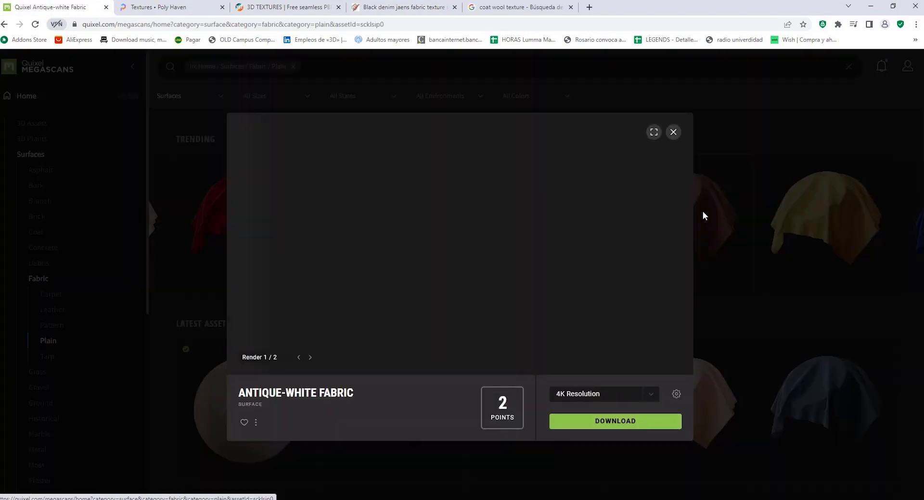
click(674, 132)
click(663, 200)
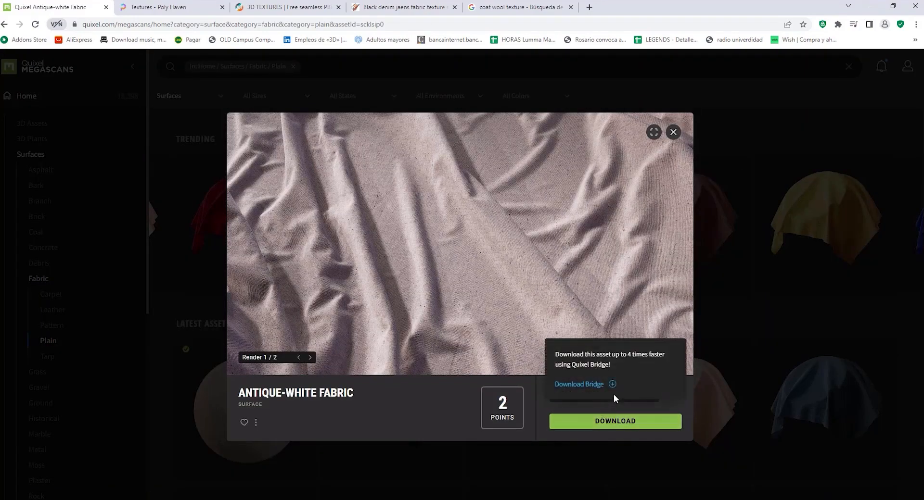
click(588, 396)
click(593, 357)
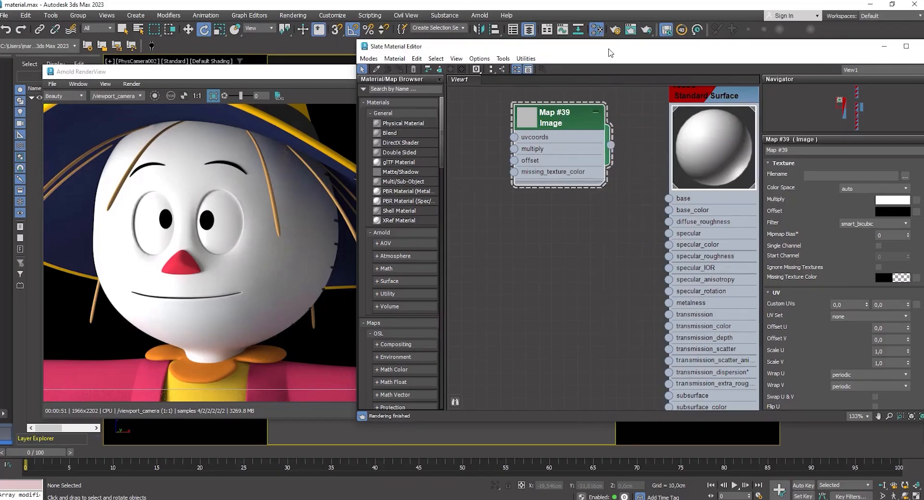
Step: In 3ds Max, load scklsip_2K_Albedo into the Arnold Image map and set its color space to sRGB
drag(609, 53, 566, 50)
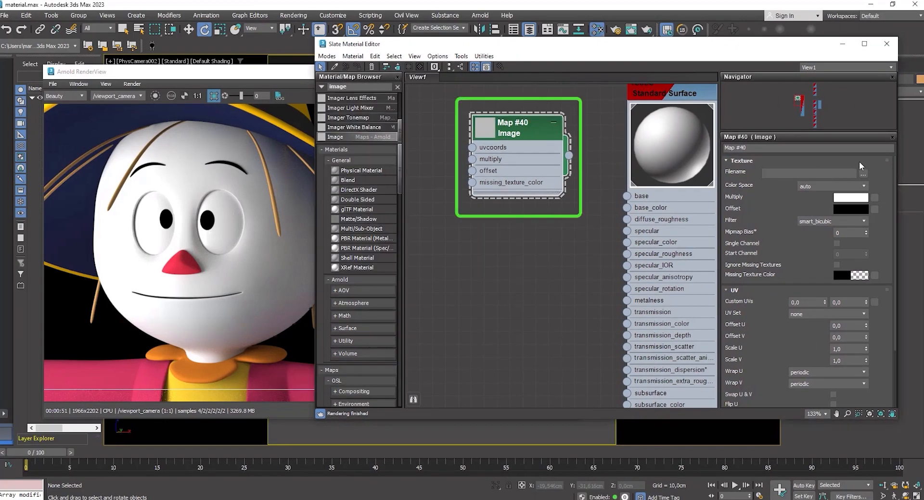
click(862, 172)
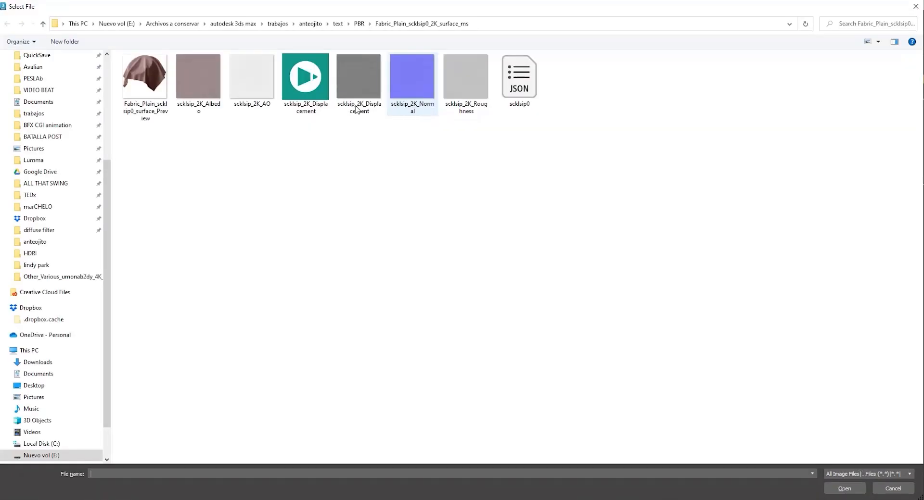
click(222, 86)
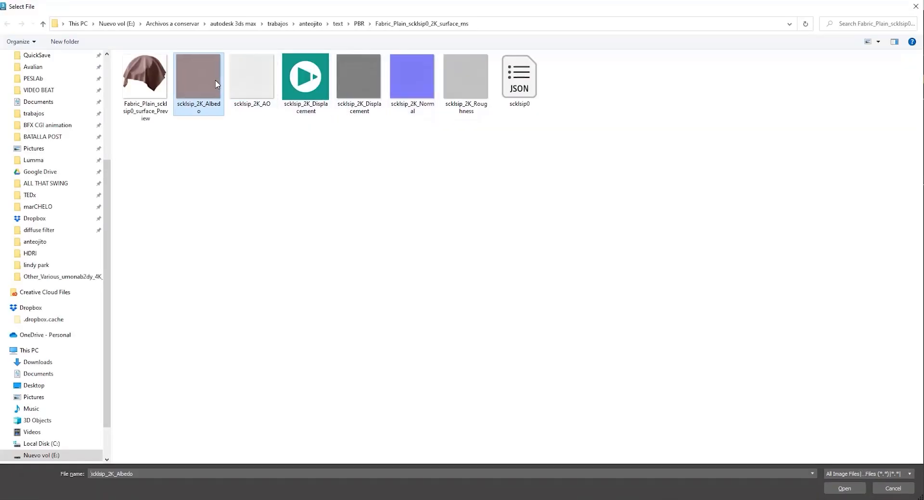
click(844, 488)
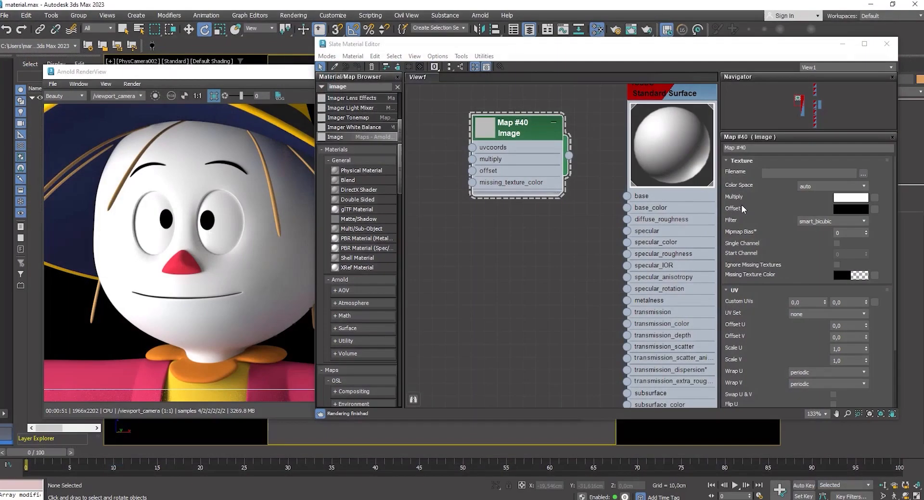
click(864, 186)
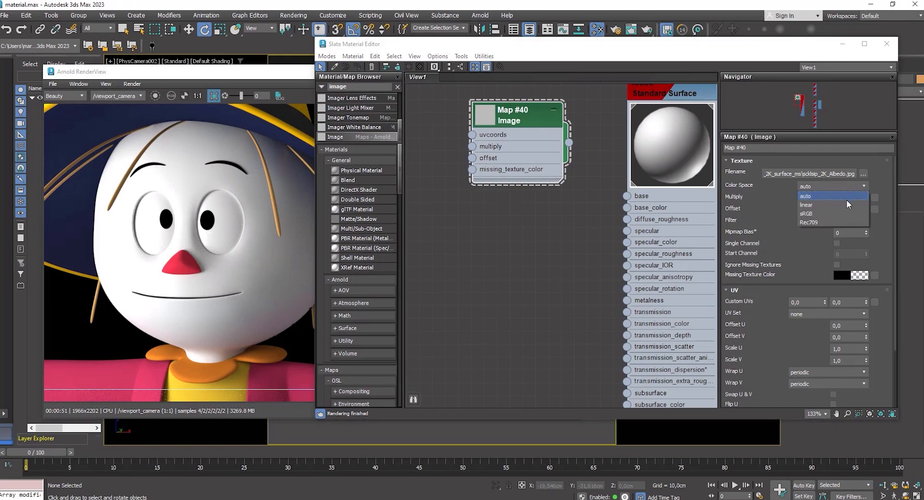
click(837, 212)
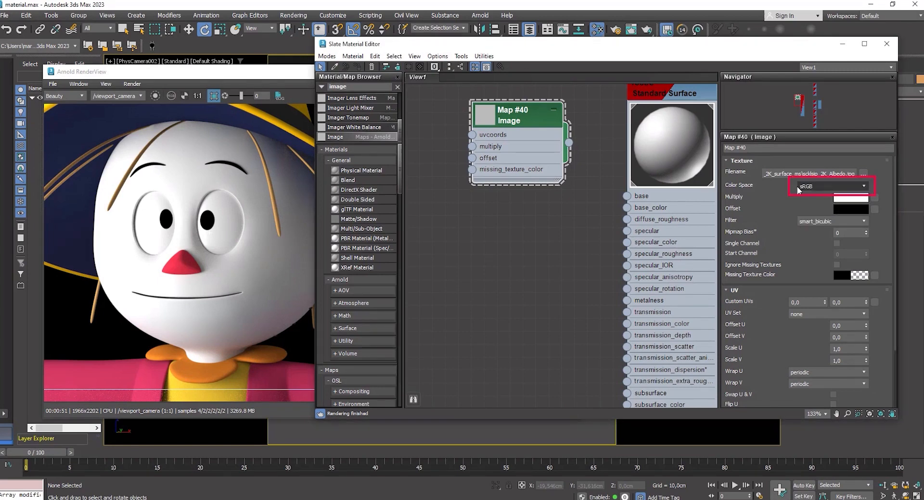
Step: Duplicate the albedo Image map below the original, set the copy's color space to linear and collapse its node
shift+drag(522, 121, 522, 237)
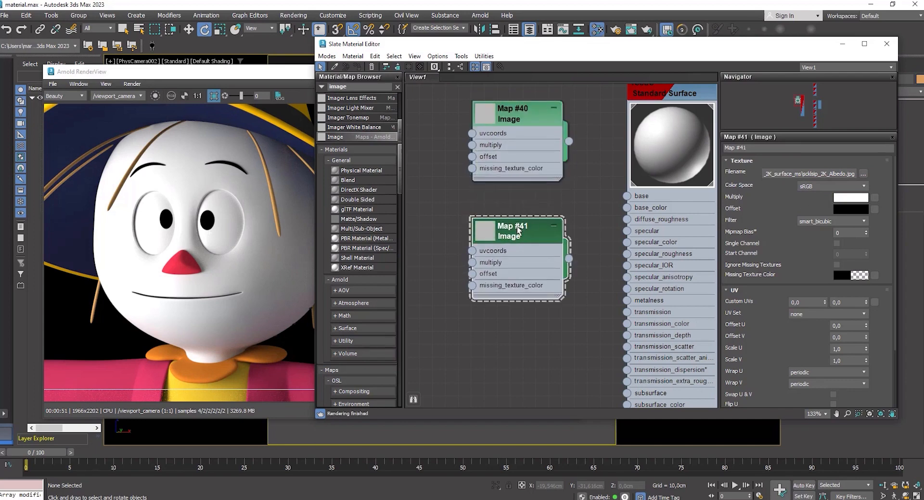
click(864, 186)
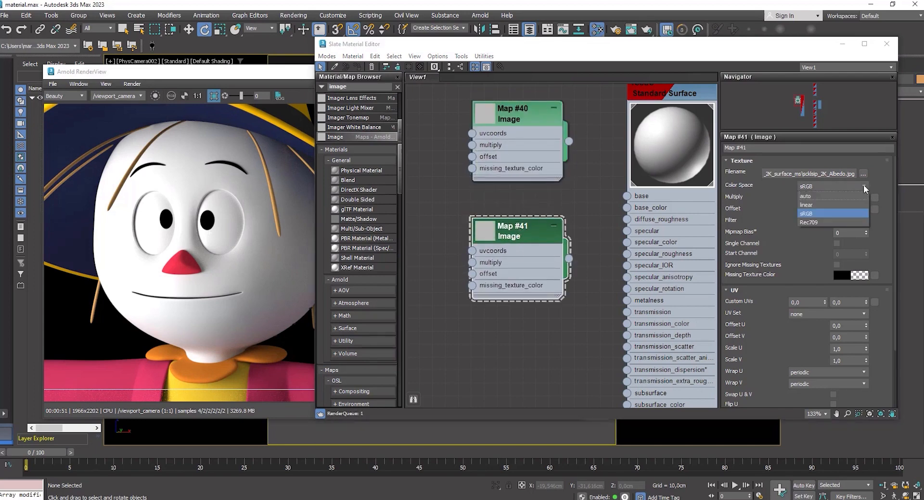
click(842, 204)
click(553, 226)
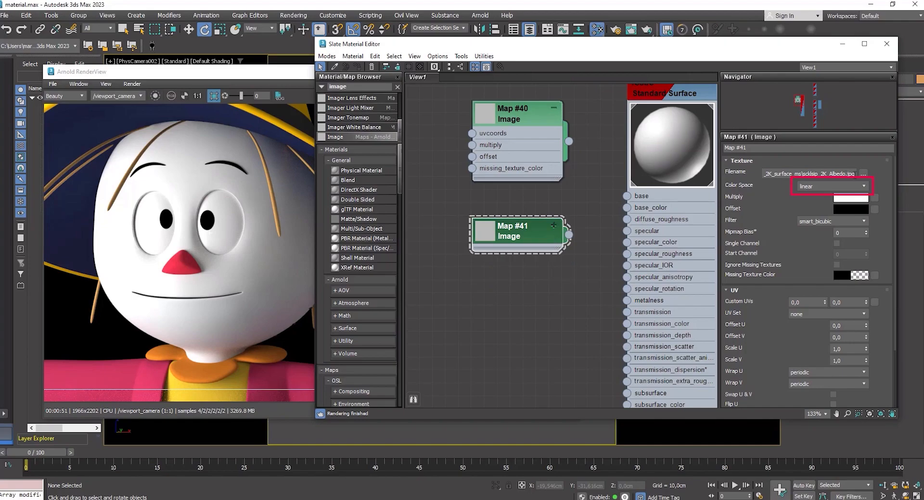
Step: Load scklsip_2K_Roughness into the duplicated Image map and connect it to the rostro material's specular_roughness input
click(863, 173)
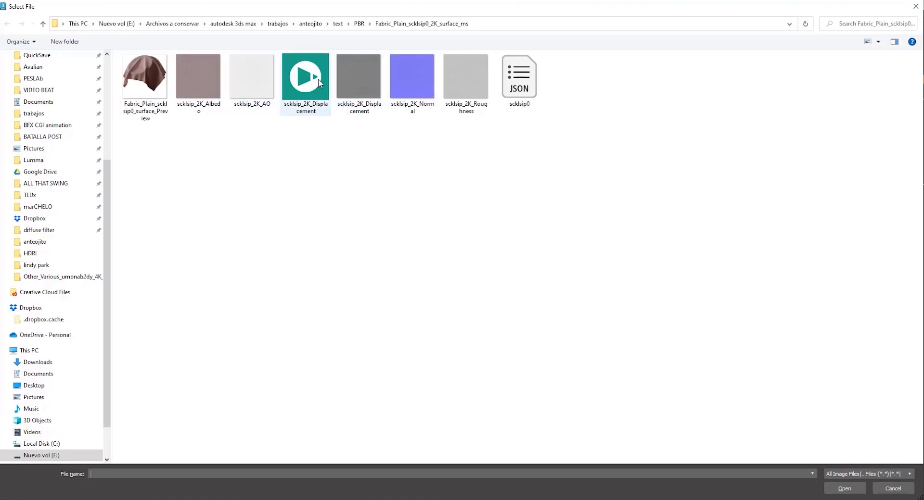
click(416, 77)
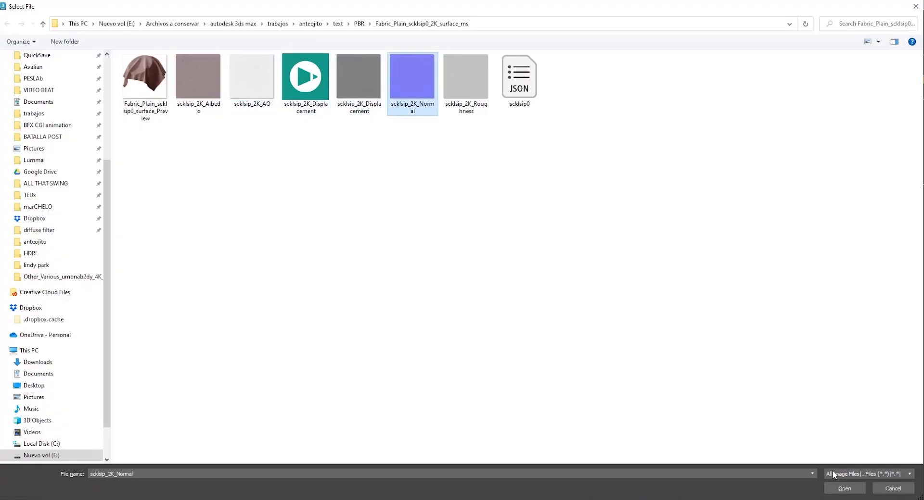
click(475, 91)
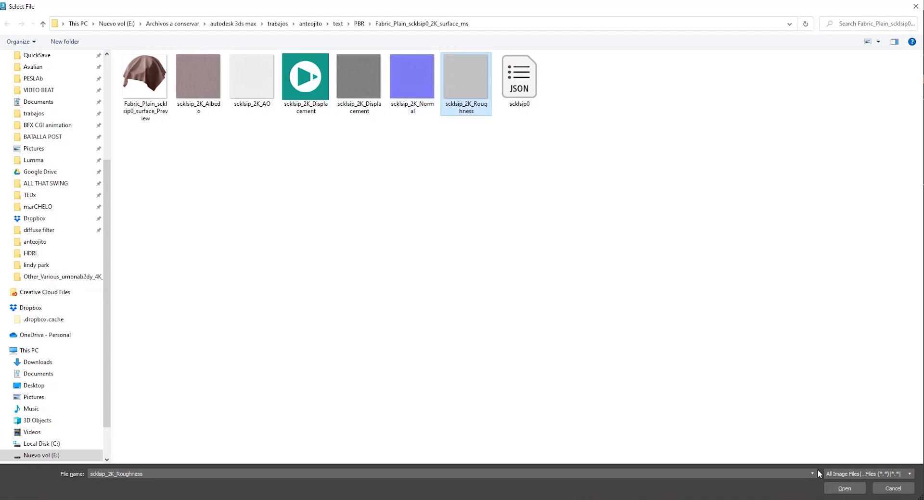
click(845, 488)
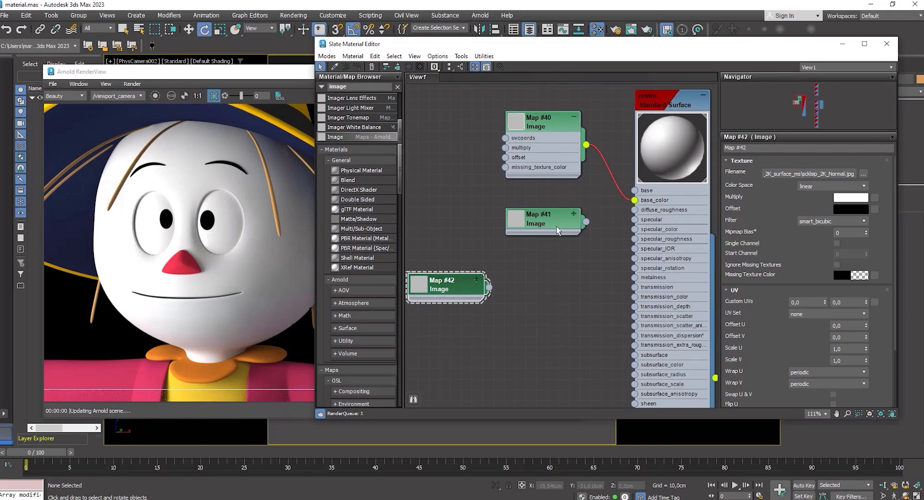
double_click(552, 222)
double_click(516, 219)
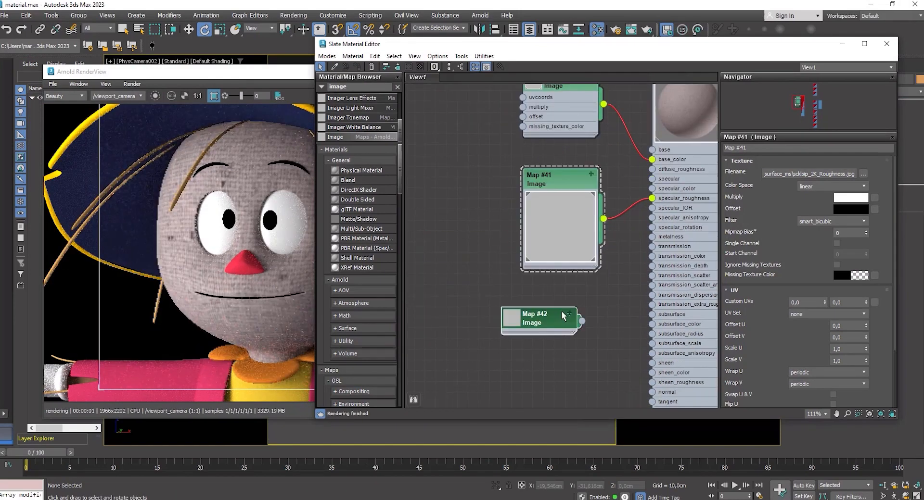
Step: Add an Arnold Bump 2D map to the rostro material's normal input and place it beside the normal-texture Image map
double_click(568, 317)
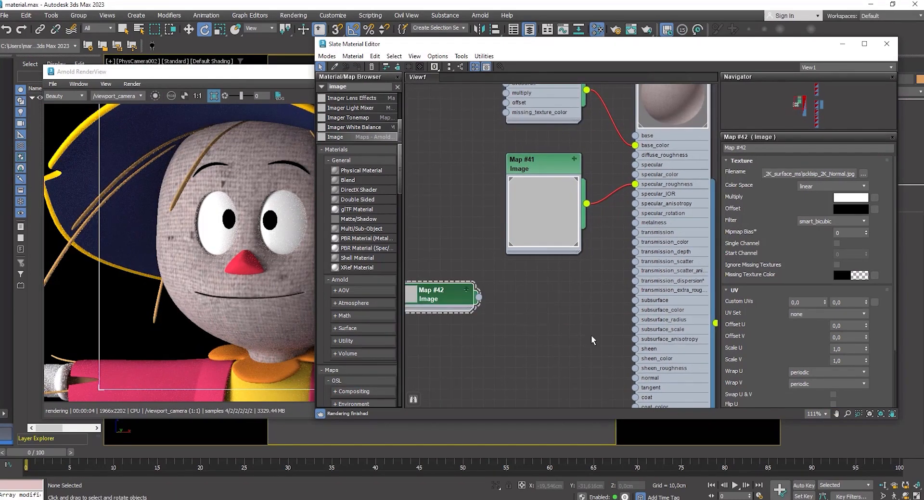
middle_drag(591, 339, 607, 319)
drag(651, 358, 596, 315)
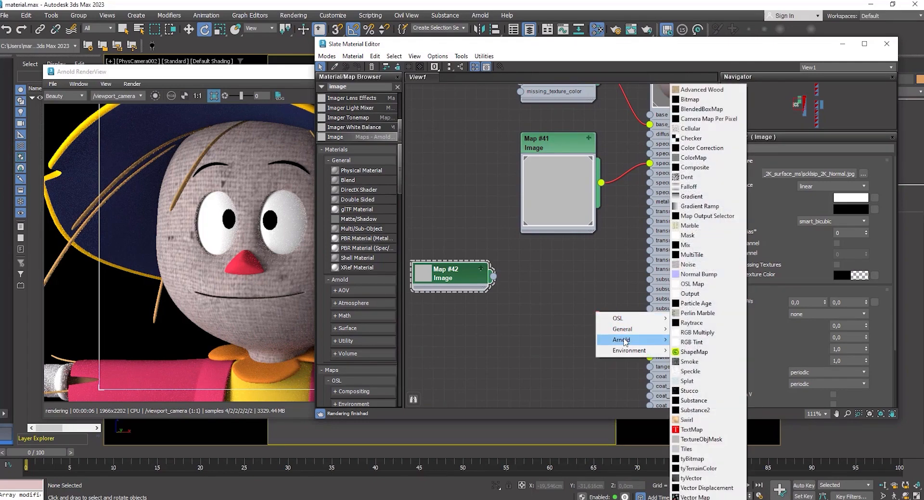
mouse_move(625, 341)
mouse_move(720, 357)
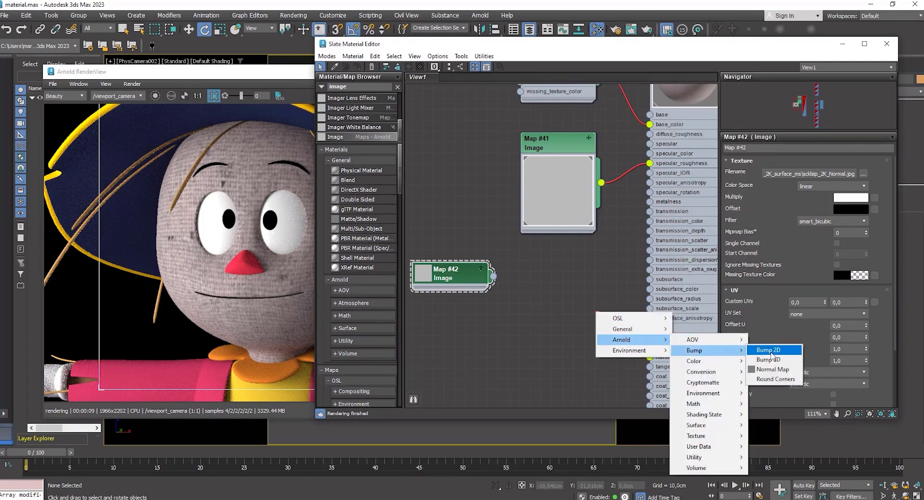
click(768, 350)
drag(584, 313, 569, 279)
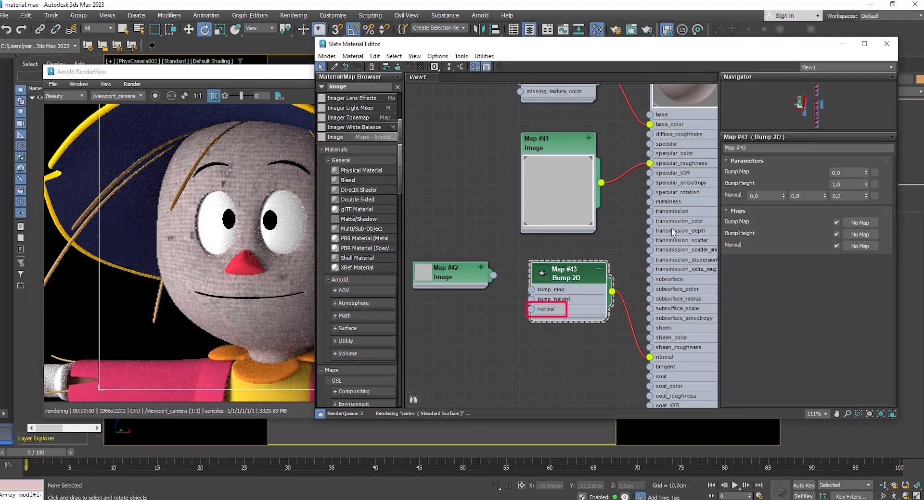
Step: Add an Arnold Normal Map to the Bump 2D's normal input and connect the 2K normal-texture Image map to its input
drag(466, 276, 412, 285)
middle_drag(525, 316, 618, 298)
scroll(619, 298, up, 1)
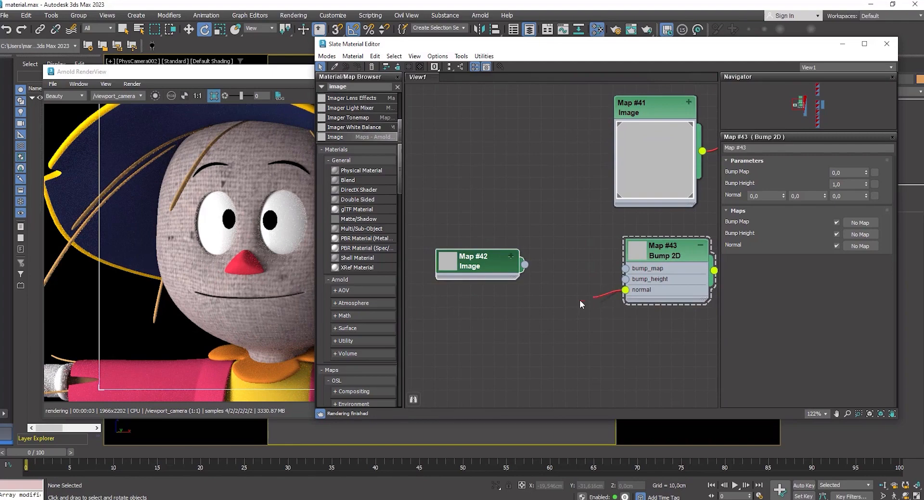
drag(579, 300, 580, 301)
mouse_move(606, 328)
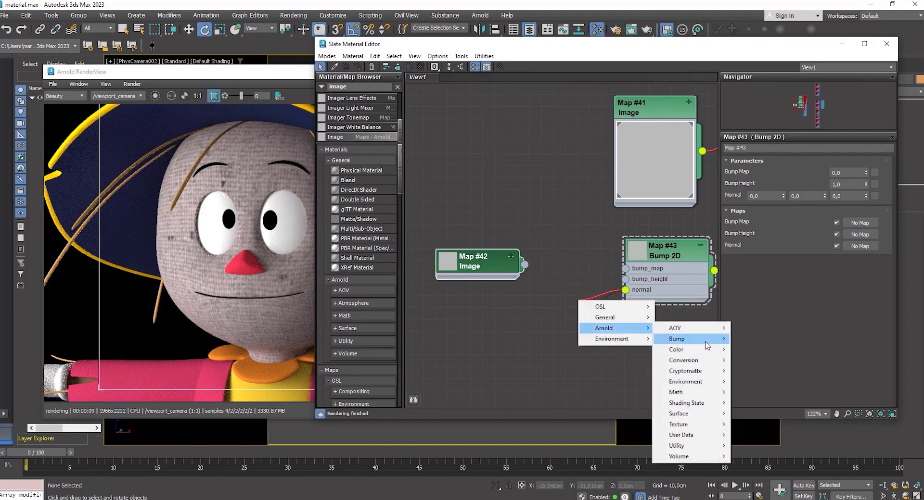
click(756, 358)
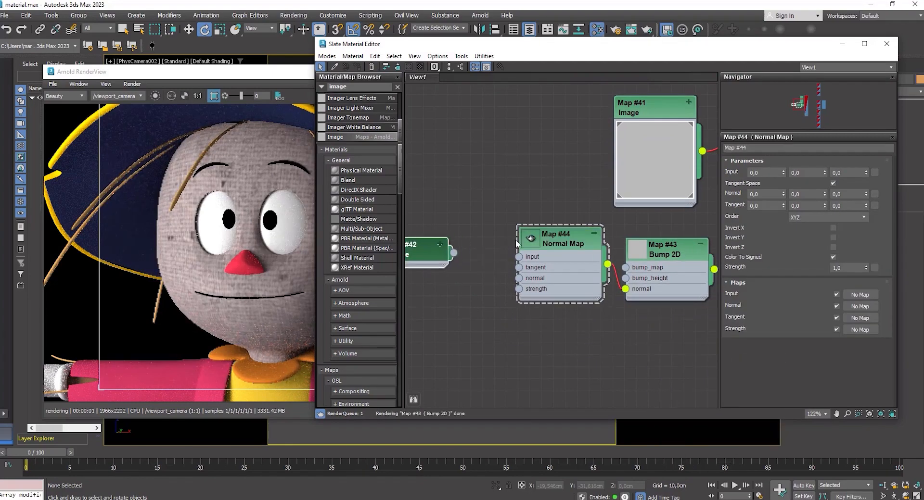
drag(544, 278, 545, 275)
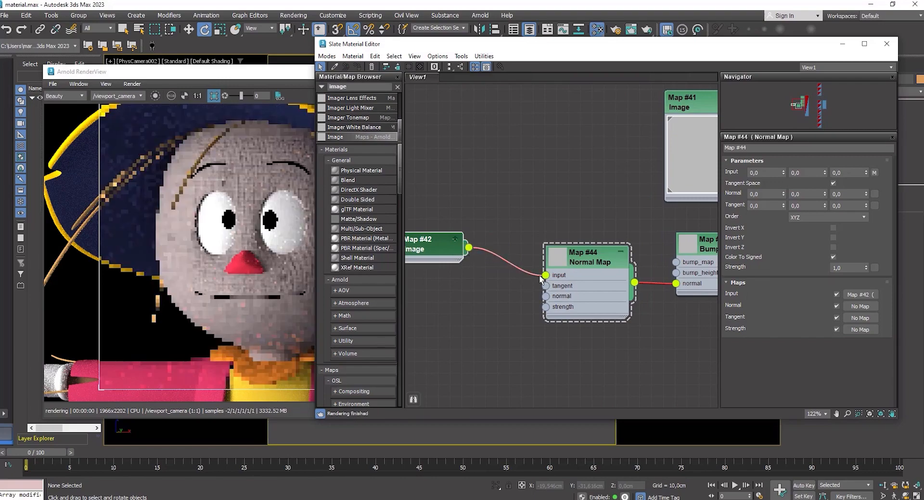
Step: Inspect the fabric relief on the face in the render and rearrange the render and material editor windows
click(254, 260)
middle_drag(257, 257, 233, 257)
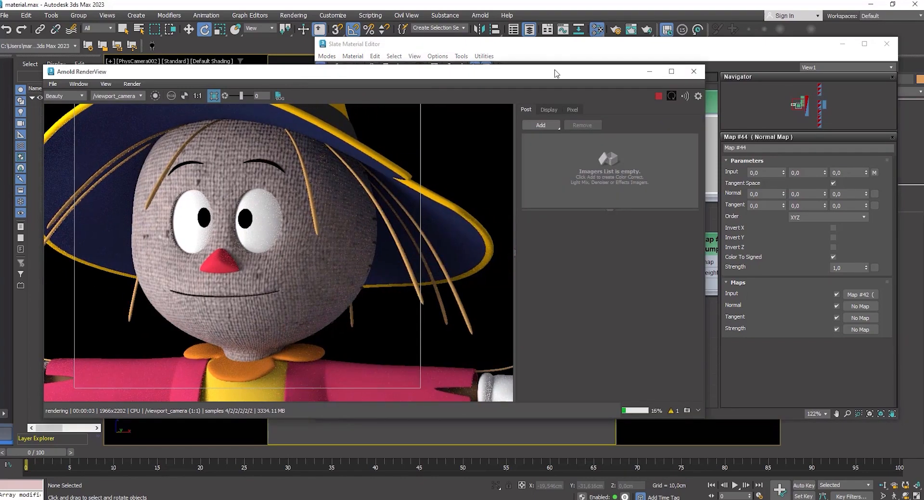
drag(554, 70, 470, 69)
click(521, 45)
scroll(535, 160, down, 1)
middle_drag(632, 174, 585, 211)
scroll(581, 209, down, 2)
click(285, 71)
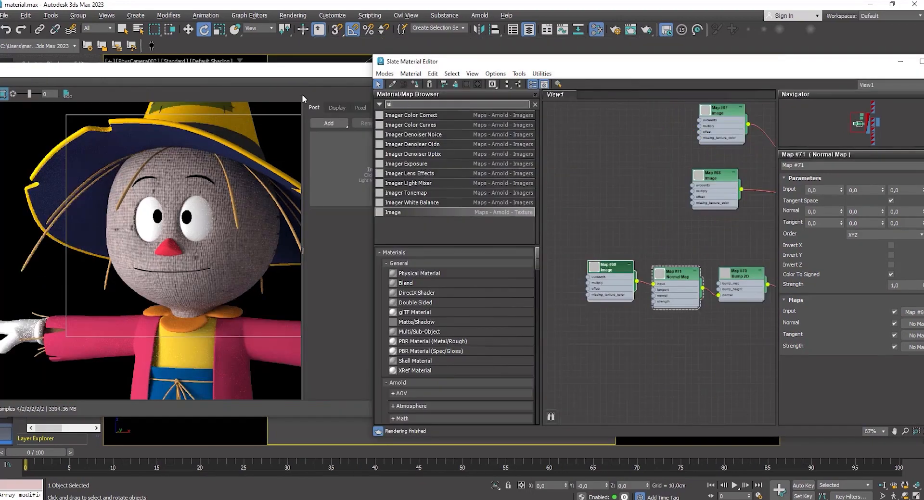
Step: Add an OSL UVW Transform map and connect it to the uvcoords of the albedo, roughness and normal Image maps
text(v)
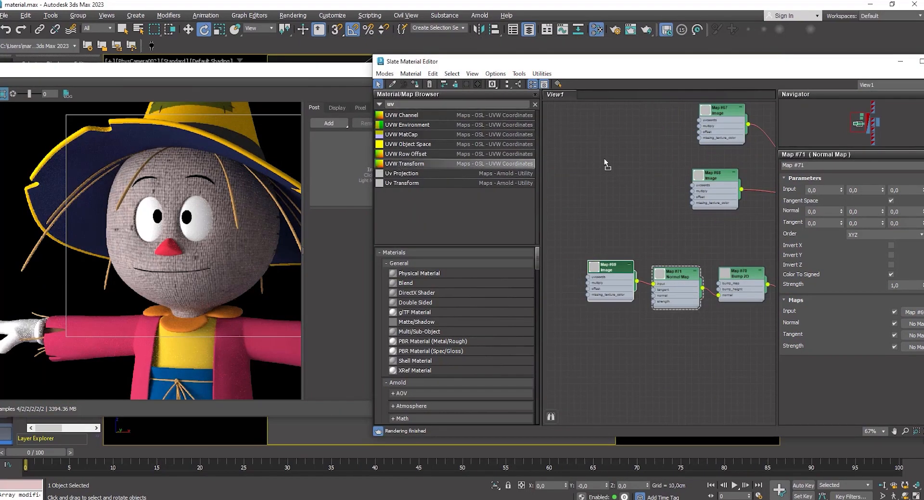
drag(605, 164, 602, 166)
right_click(594, 265)
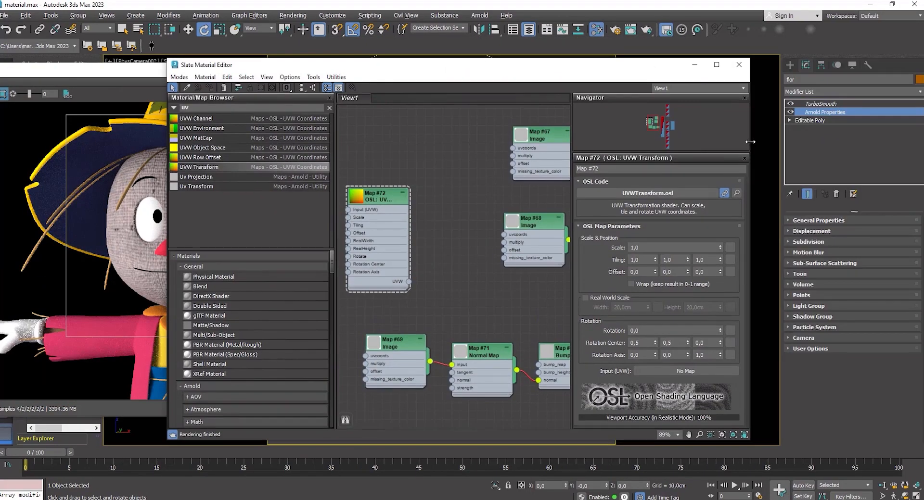
drag(750, 142, 826, 142)
drag(460, 187, 400, 178)
drag(431, 263, 547, 166)
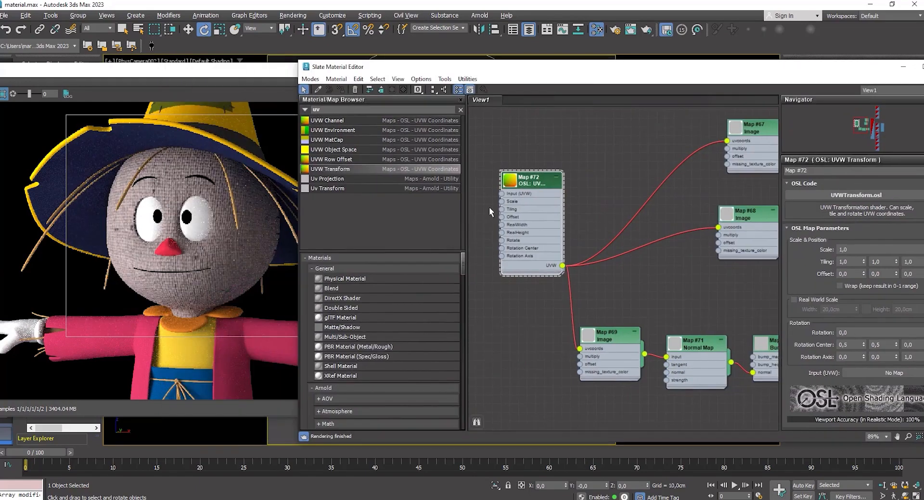
Step: Try scales of 2 and 3 on the face's UVW Transform map and set its scale to 0.5
scroll(500, 203, up, 3)
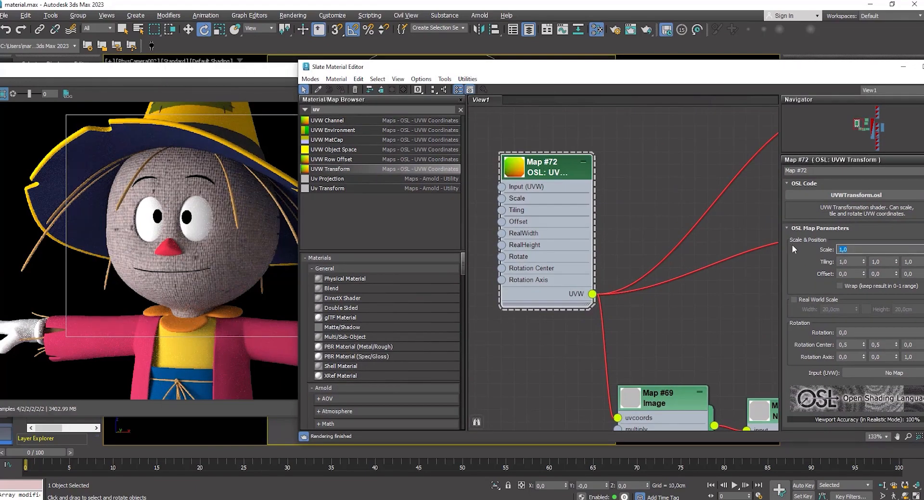
text(2)
key(Return)
text(3)
key(Return)
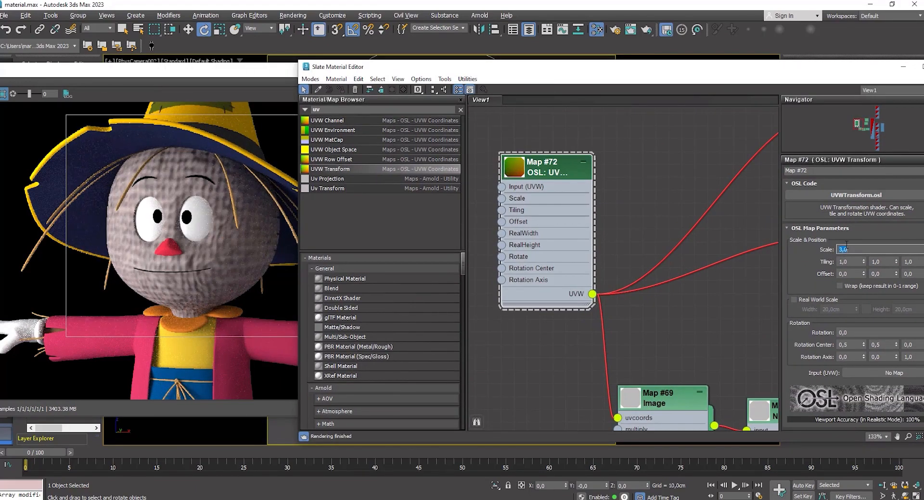
text(0,5)
key(Return)
Step: Examine the size of the fabric weave on the face and hand in the render
scroll(159, 223, up, 5)
scroll(160, 222, down, 5)
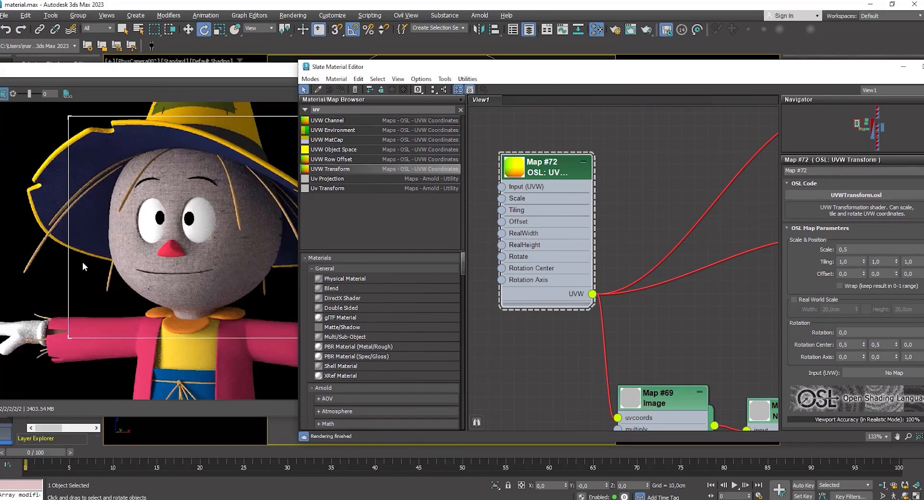
middle_drag(58, 304, 159, 270)
drag(168, 303, 68, 327)
scroll(96, 294, up, 4)
middle_drag(178, 308, 146, 248)
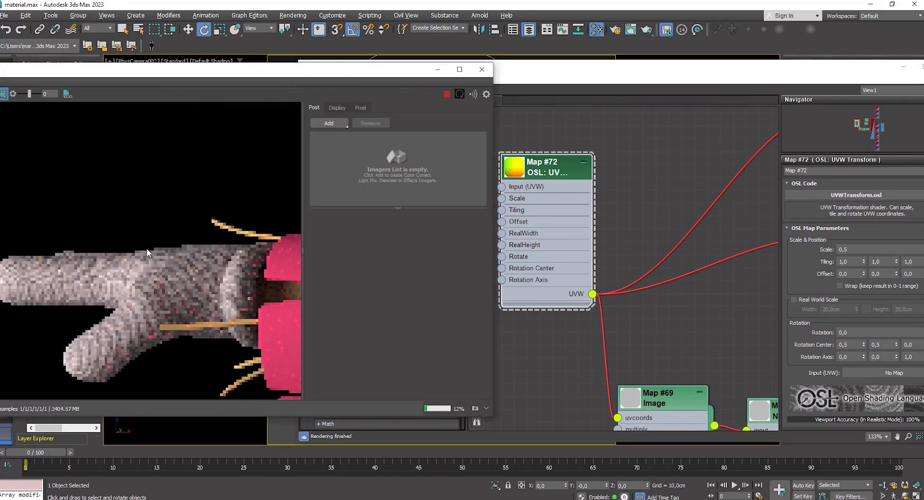
scroll(146, 246, down, 1)
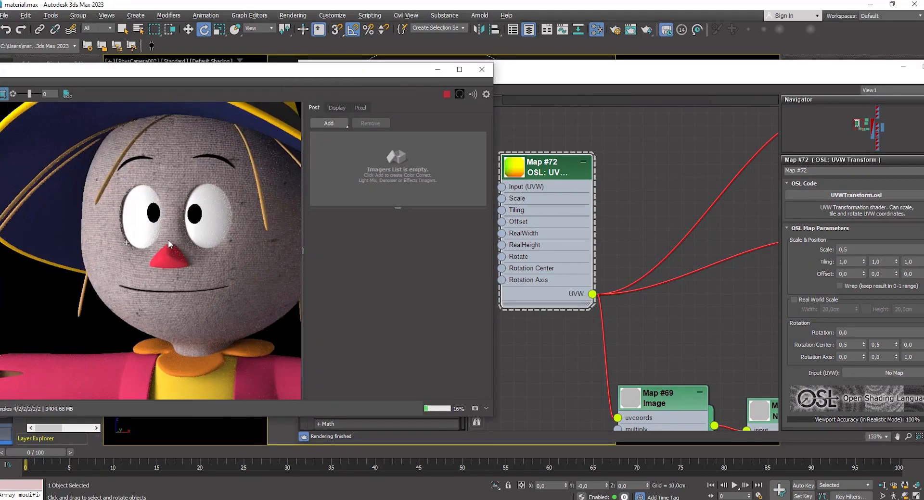
scroll(169, 240, up, 2)
Step: Insert an Arnold Color Correct map between the albedo Image map and base_color, and set its gamma to 2.2
click(625, 224)
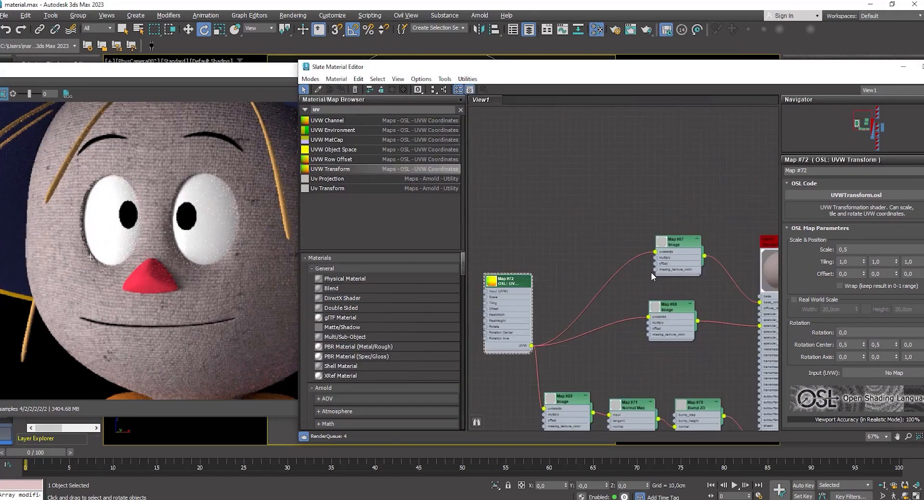
scroll(626, 224, up, 2)
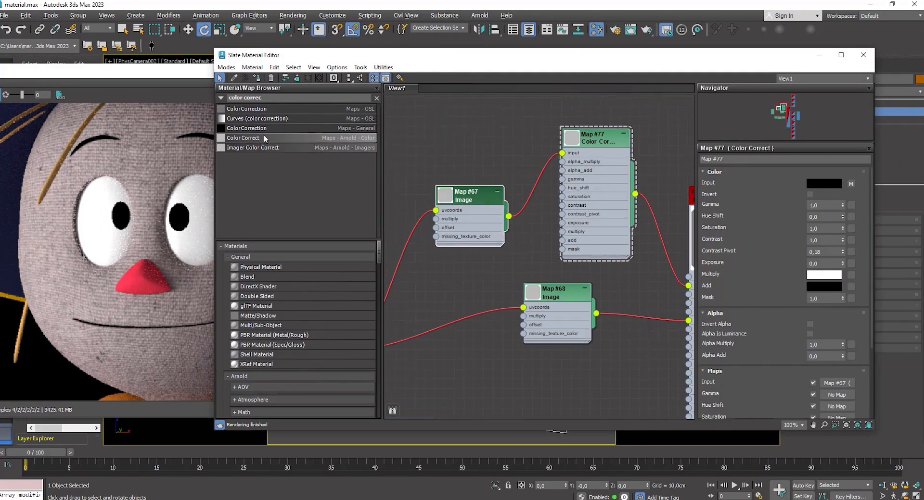
click(601, 144)
scroll(762, 226, down, 1)
click(828, 191)
click(89, 207)
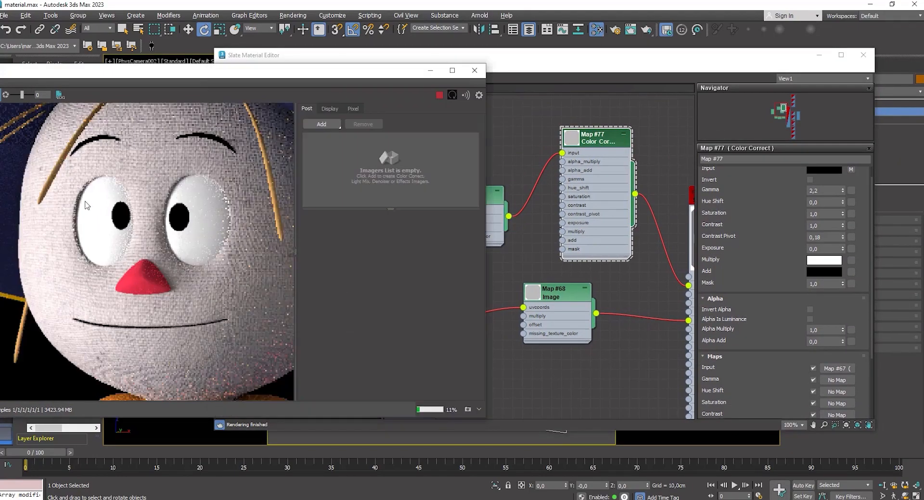
Step: Examine the brightened face and the hat at different magnifications in the render
scroll(104, 236, down, 3)
scroll(145, 187, up, 3)
scroll(125, 226, down, 3)
scroll(125, 227, up, 3)
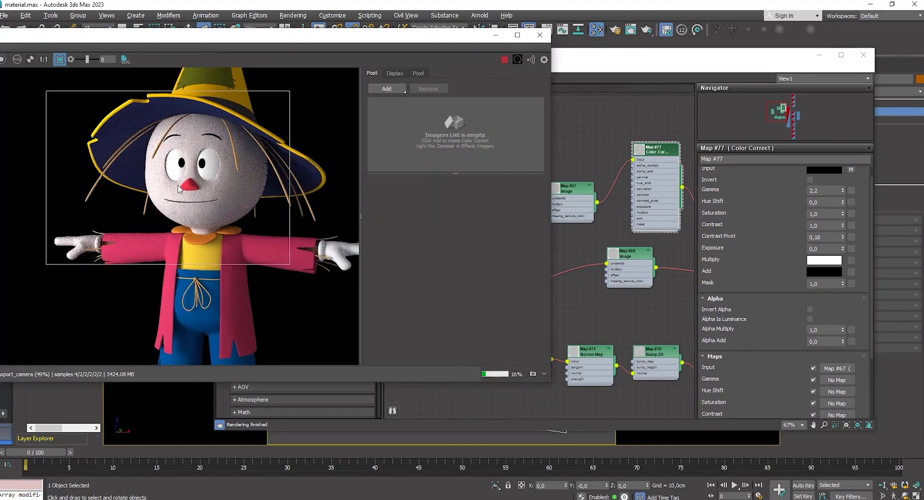
scroll(218, 191, up, 4)
scroll(220, 190, down, 3)
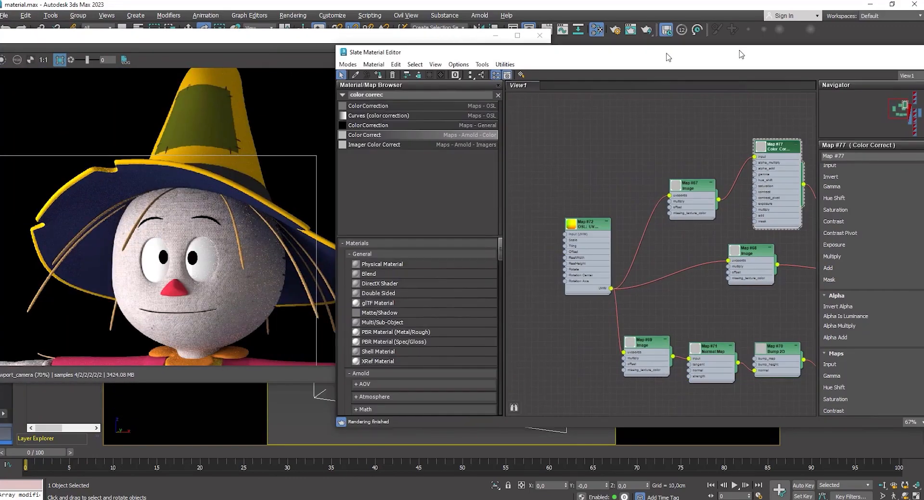
click(197, 192)
scroll(197, 193, up, 3)
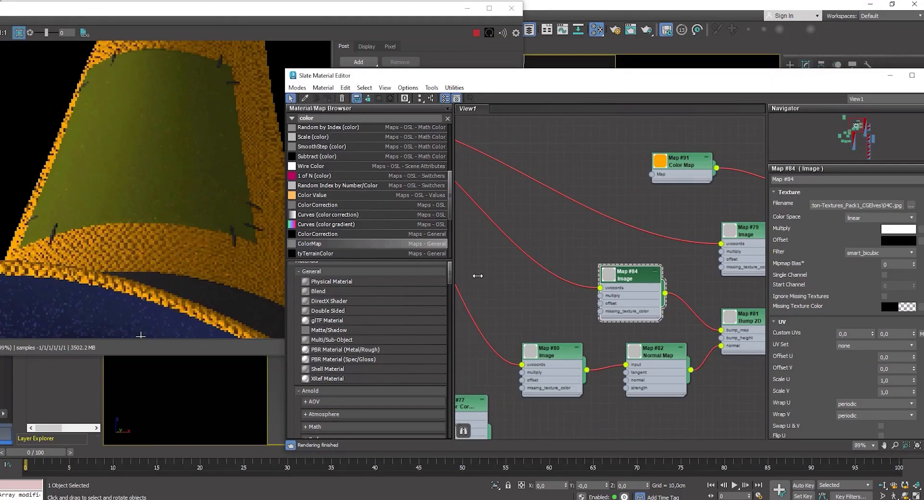
Step: Reduce the orange hat material's Bump 2D height to 0.2 and check the knit relief in the render
click(744, 317)
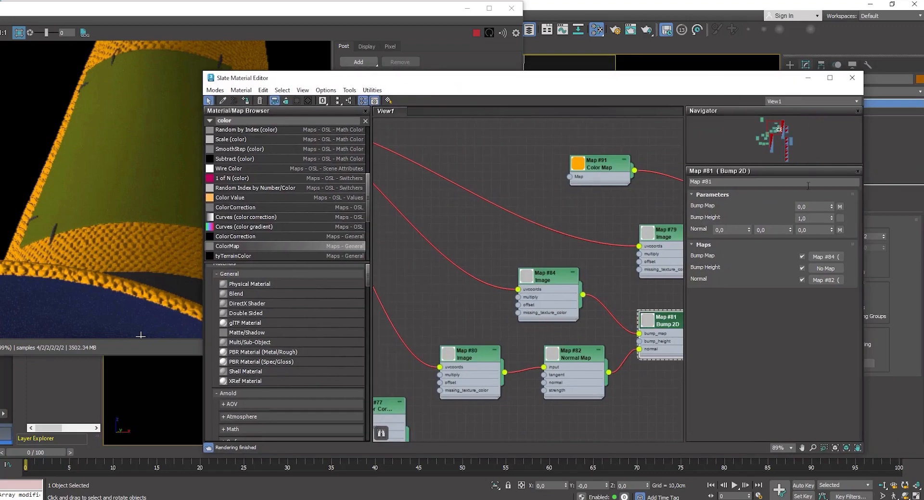
text(0,5)
key(Return)
double_click(809, 219)
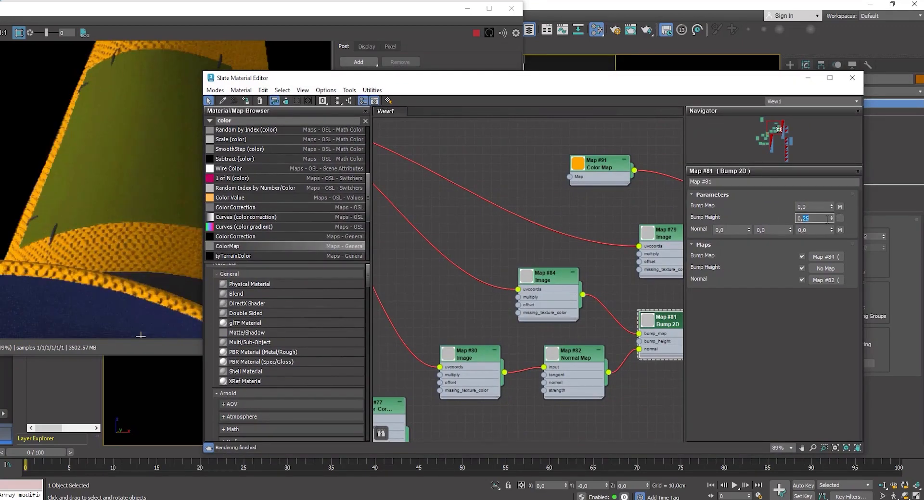
text(0,2)
key(Return)
click(114, 192)
scroll(113, 192, down, 5)
middle_drag(97, 260, 174, 239)
scroll(278, 180, up, 4)
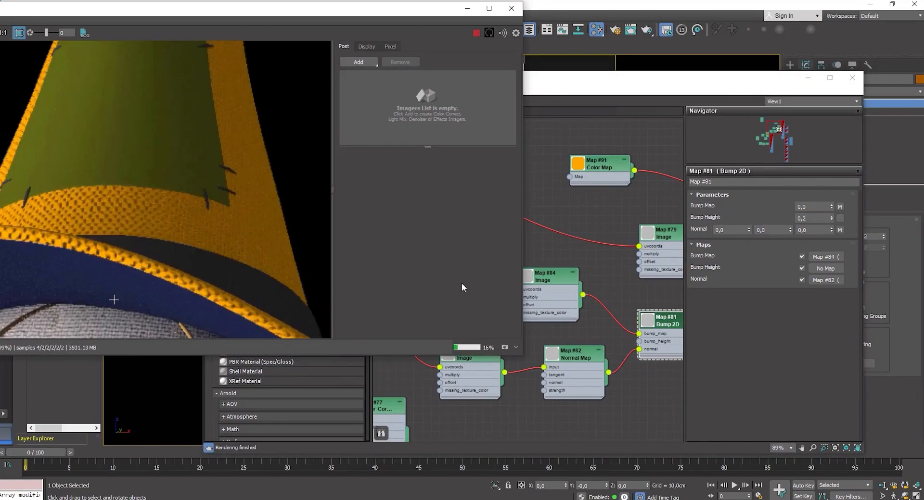
Step: Delete the roughness Image map from the orange hat material to compare the render, and undo the deletion
middle_drag(620, 217, 524, 226)
scroll(534, 226, up, 1)
drag(581, 242, 561, 241)
double_click(562, 245)
scroll(562, 246, down, 3)
key(Delete)
scroll(577, 245, up, 3)
right_click(549, 238)
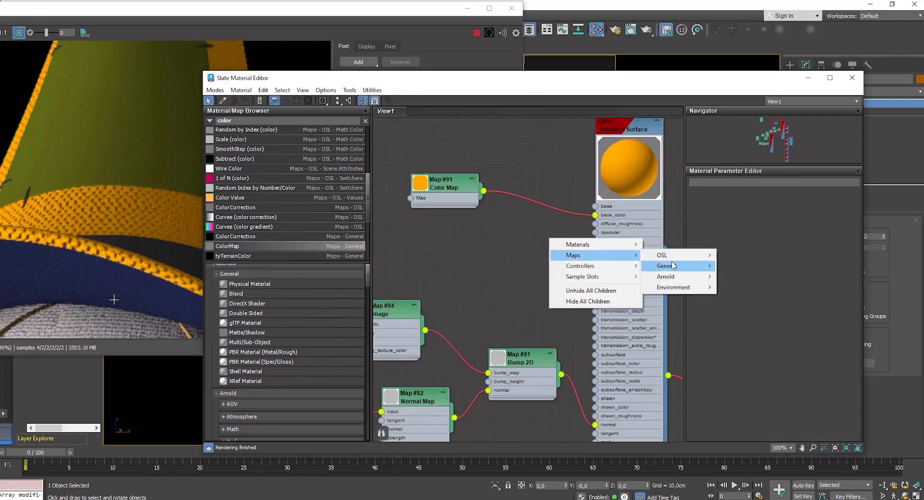
click(113, 193)
scroll(114, 193, down, 4)
double_click(633, 129)
key(ctrl+z)
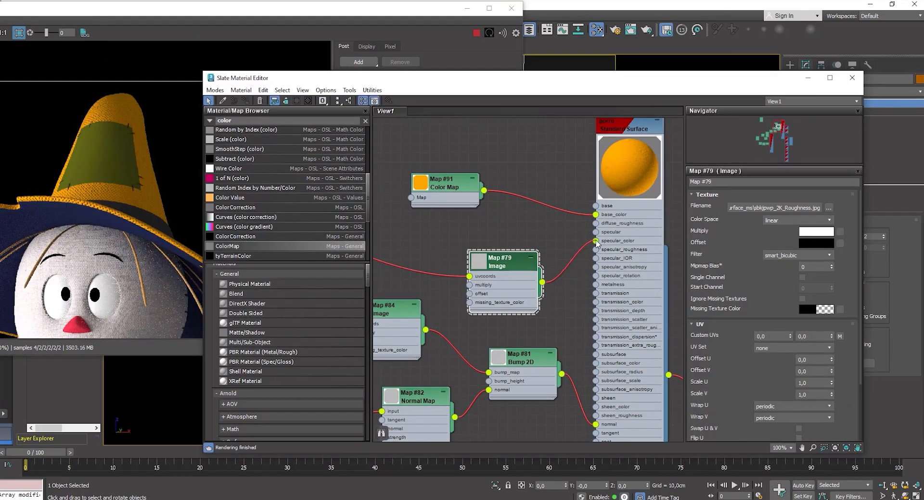
Step: Disconnect the roughness Image map from the orange hat material's specular_color input and delete the map
drag(596, 242, 570, 254)
double_click(616, 129)
scroll(97, 224, up, 3)
middle_drag(97, 223, 114, 279)
double_click(515, 262)
key(Delete)
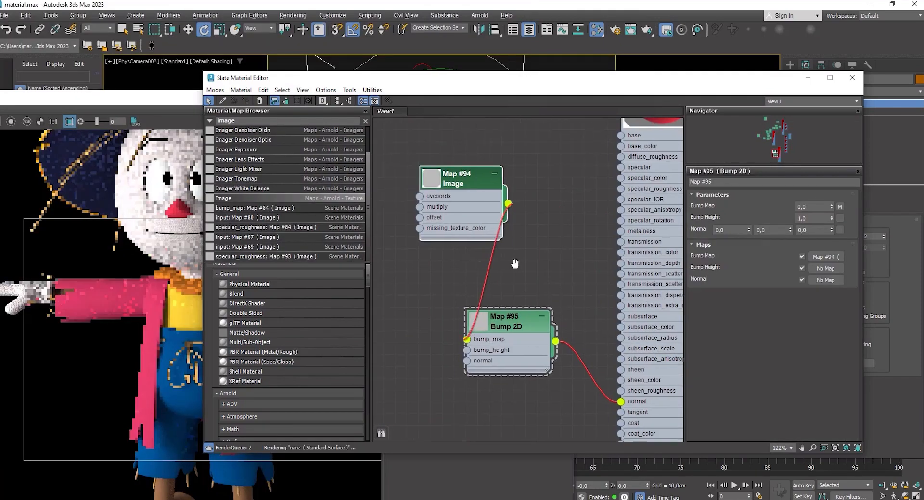
Step: Collapse the nariz material node and move it up beside the other materials, away from its bump maps
scroll(472, 264, down, 10)
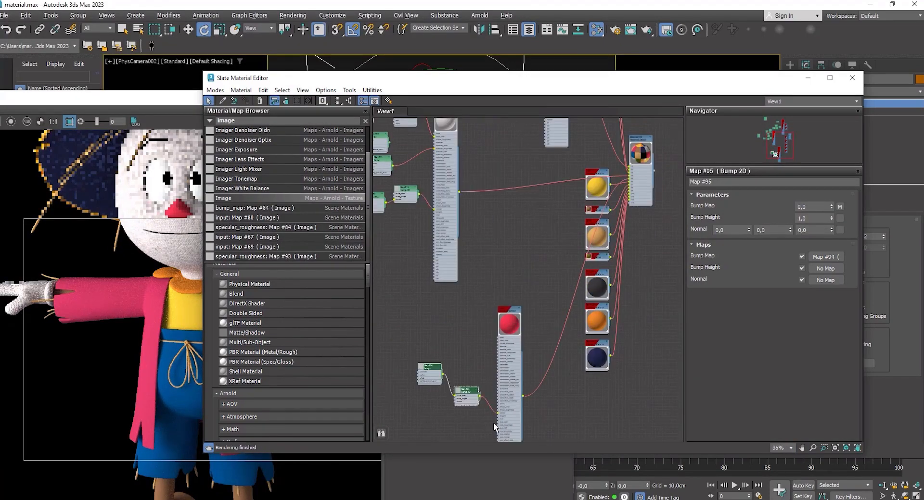
click(518, 309)
drag(511, 310, 592, 133)
middle_drag(592, 132, 561, 308)
Step: Expand the saco Standard Surface material and connect the Bump 2D map to its normal input
scroll(561, 308, up, 2)
scroll(566, 167, up, 6)
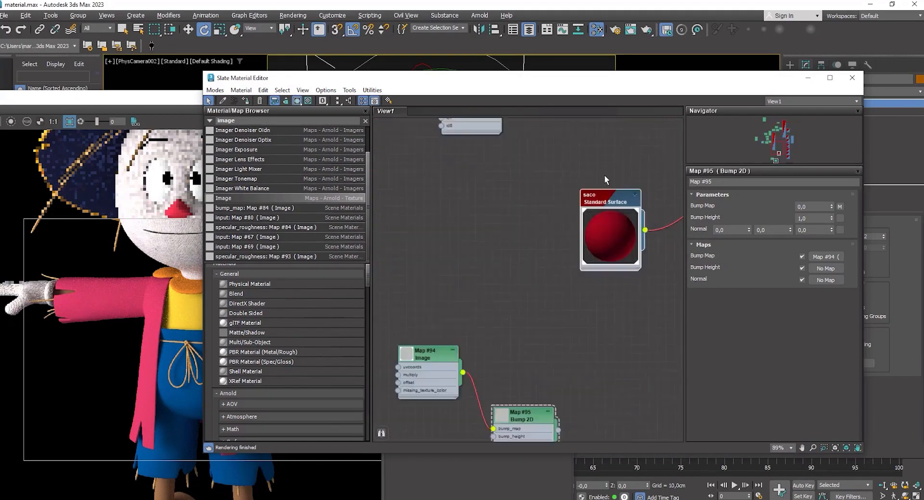
double_click(640, 184)
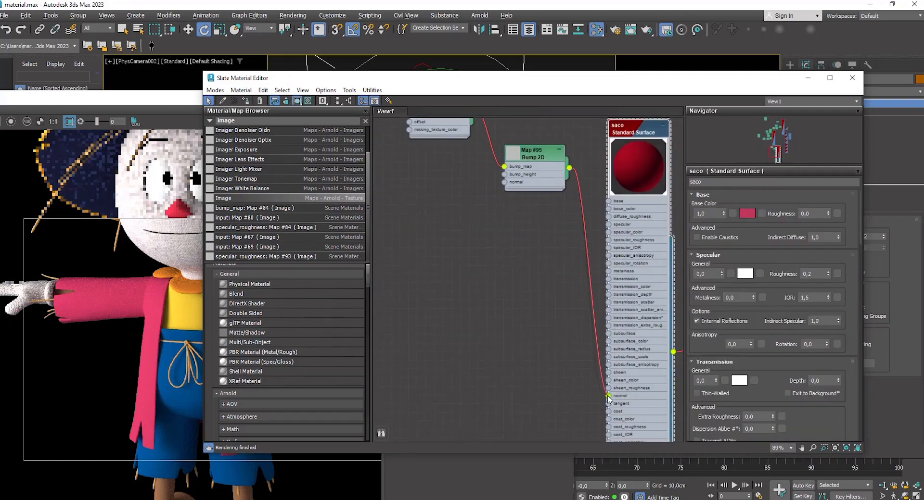
drag(529, 152, 537, 308)
click(159, 98)
Step: Add an OSL UVW Transform map and connect its output to the uvcoords input of the saco material's bump Image map
drag(604, 80, 700, 70)
scroll(527, 263, up, 3)
double_click(546, 231)
middle_drag(650, 227, 732, 230)
click(368, 110)
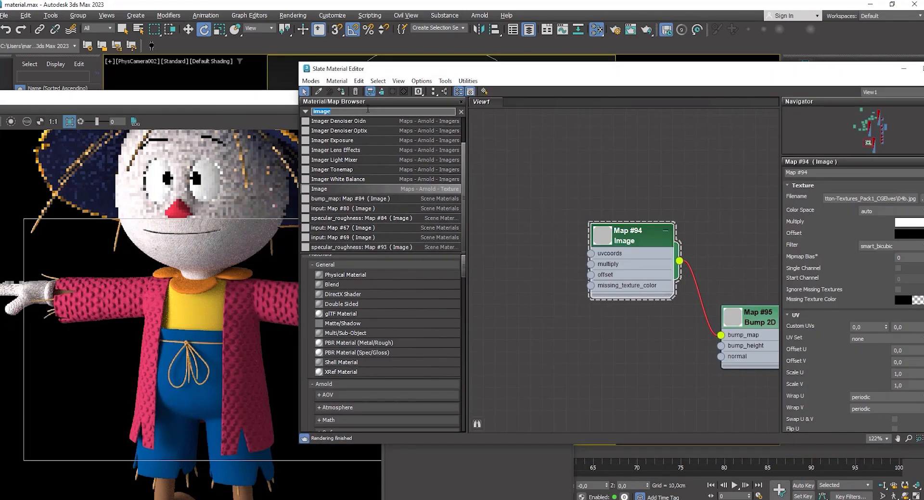
text(uvw)
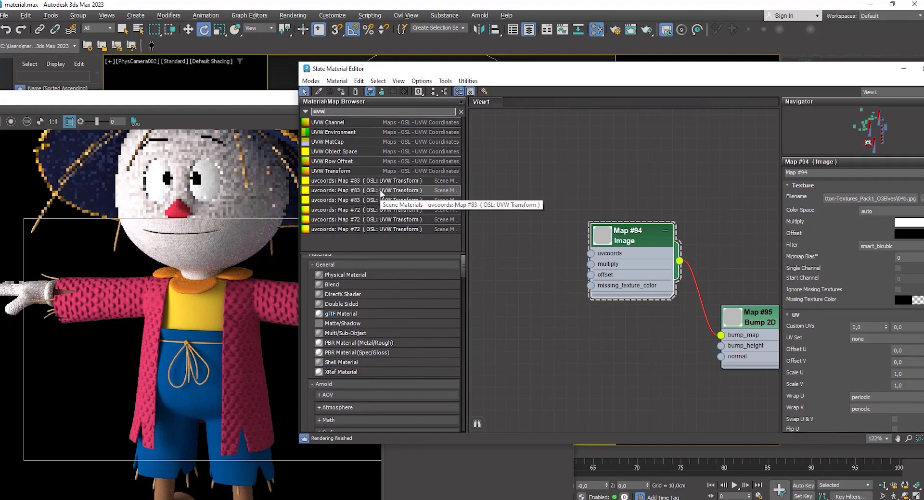
drag(337, 171, 590, 253)
drag(538, 189, 490, 129)
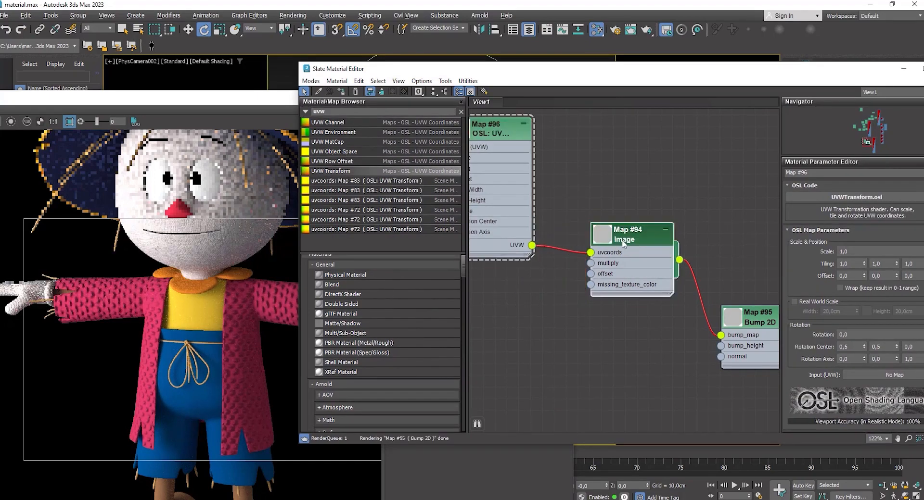
Step: Set the UVW Transform scale to 0,2 and check the knit pattern on the rendered coat
text(3)
key(Return)
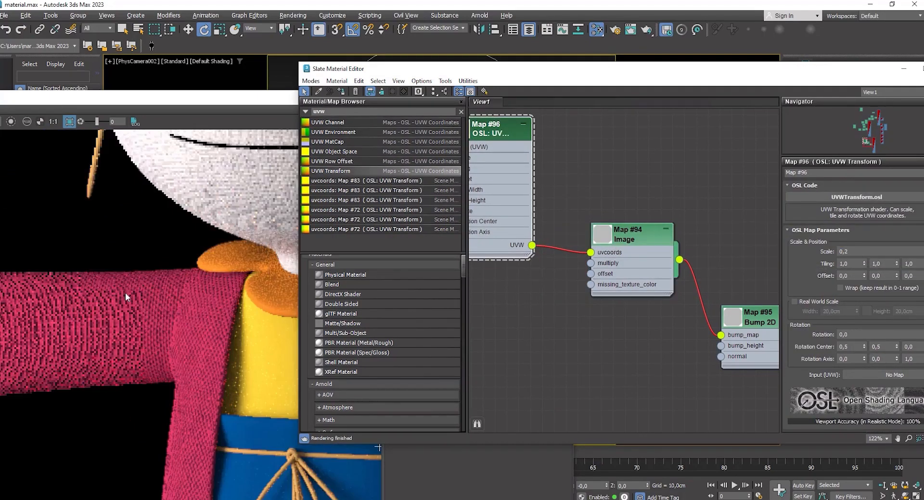
scroll(125, 293, down, 3)
scroll(104, 310, up, 3)
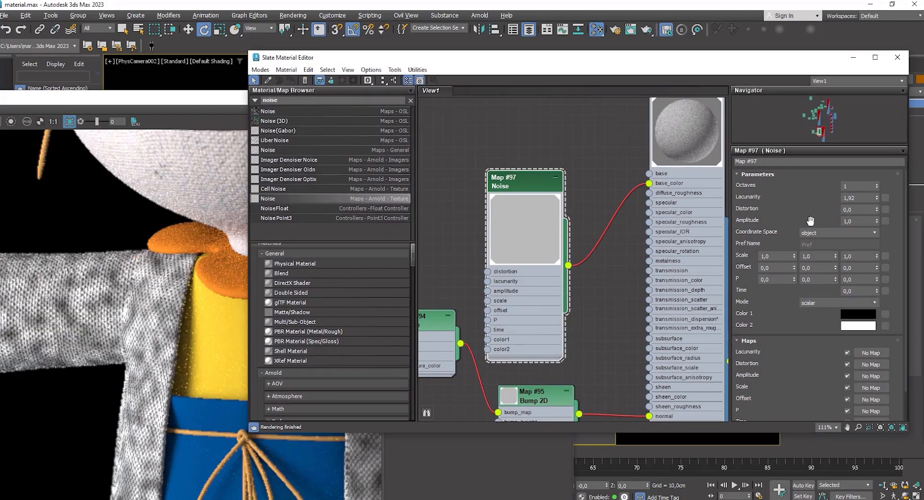
Step: Paste the copied crimson into the saco Noise map's color swatches so that Color 1 and Color 2 match
click(866, 330)
right_click(859, 326)
click(875, 343)
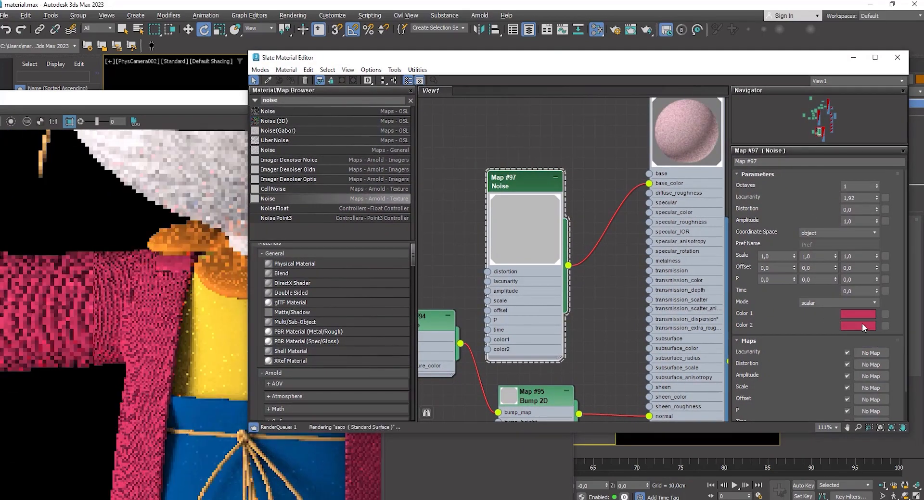
Step: Disconnect the Bump 2D map from the saco material's normal input
scroll(164, 269, down, 3)
scroll(128, 264, up, 3)
scroll(634, 298, down, 2)
middle_drag(640, 293, 674, 256)
drag(678, 352, 657, 378)
scroll(217, 315, down, 2)
Step: Darken Color 2 of the Noise map to a deep crimson
click(858, 326)
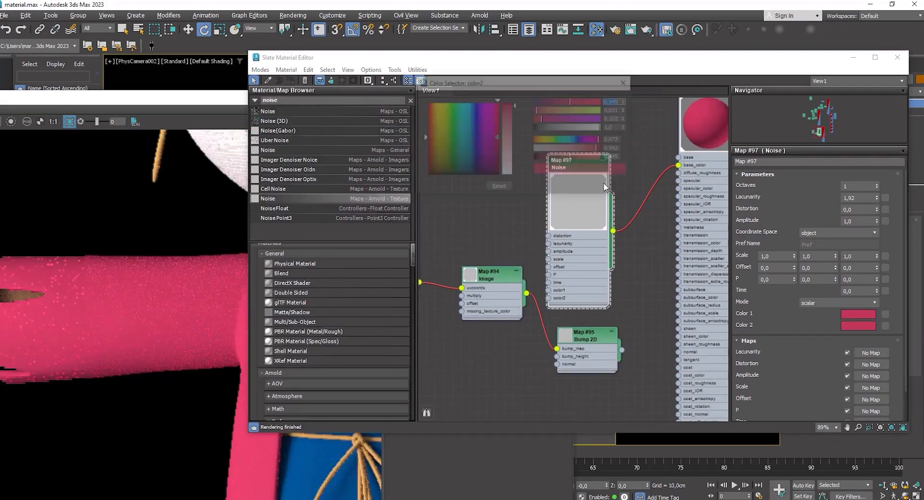
drag(574, 158, 549, 158)
click(587, 188)
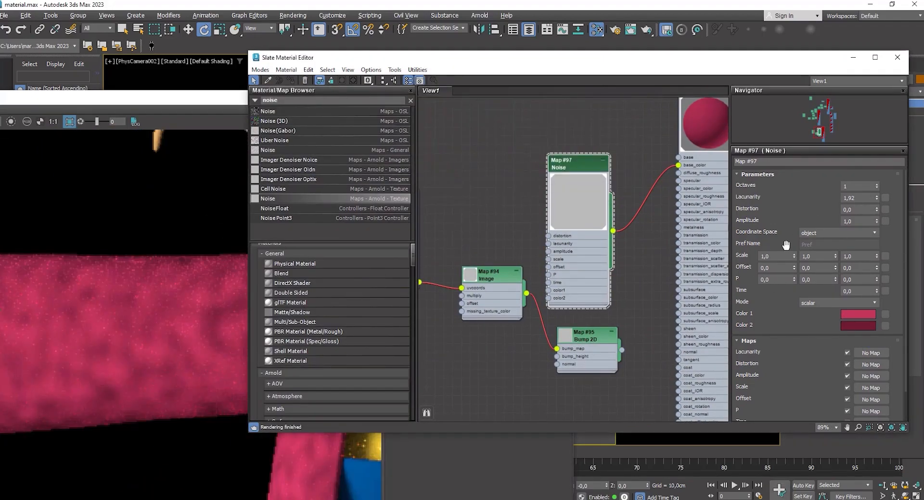
Step: Set the Noise map's lacunarity to 12 and its octaves to 12
double_click(868, 196)
text(12)
key(Return)
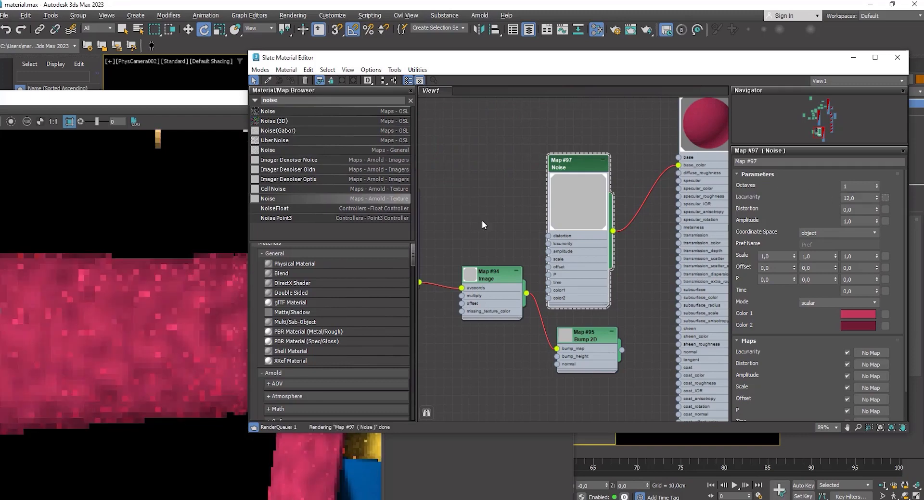
double_click(871, 186)
text(12)
key(Return)
Step: Set the Noise map's amplitude to 1,01
scroll(170, 316, down, 2)
double_click(860, 199)
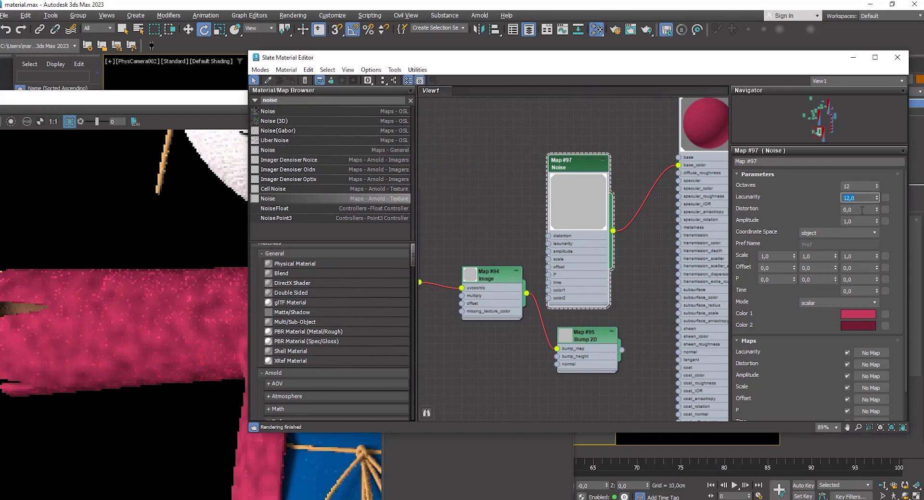
text(1,01)
key(Return)
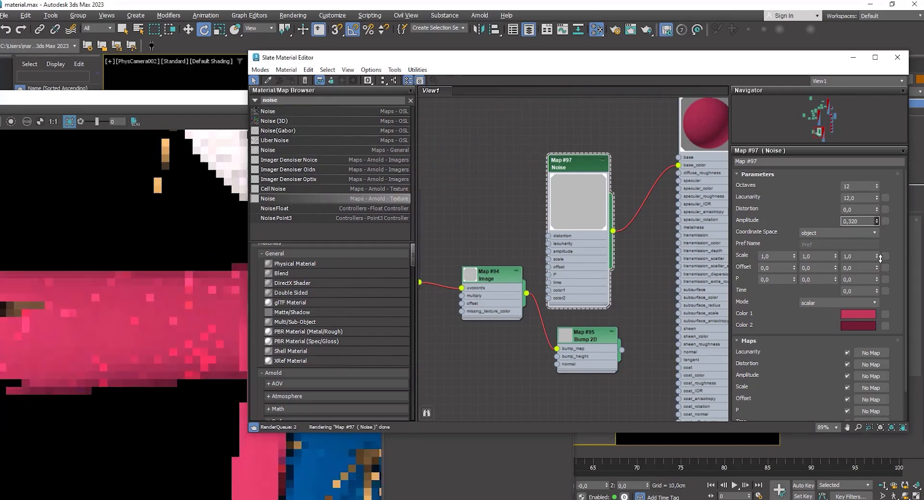
Step: Draw a render region around the coat sleeve and inspect the noise coloring up close
scroll(183, 348, down, 1)
click(184, 349)
drag(48, 251, 226, 344)
scroll(180, 291, up, 3)
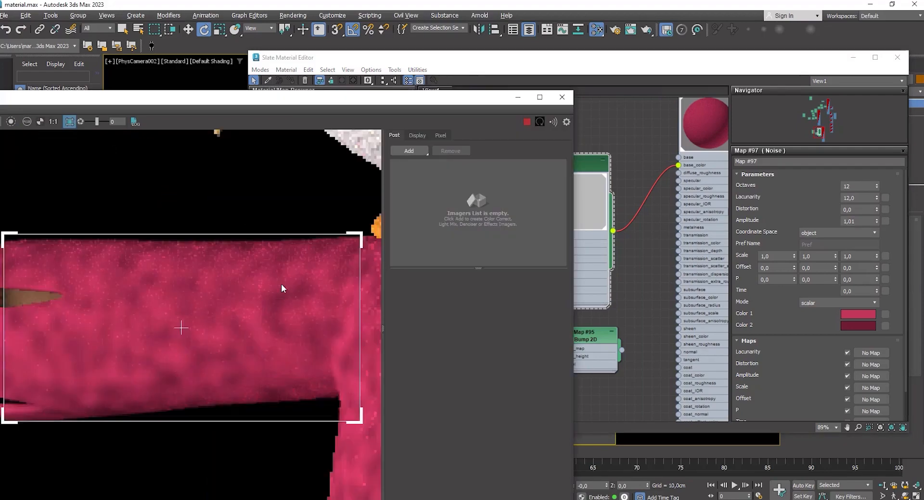
middle_drag(282, 288, 301, 270)
click(875, 229)
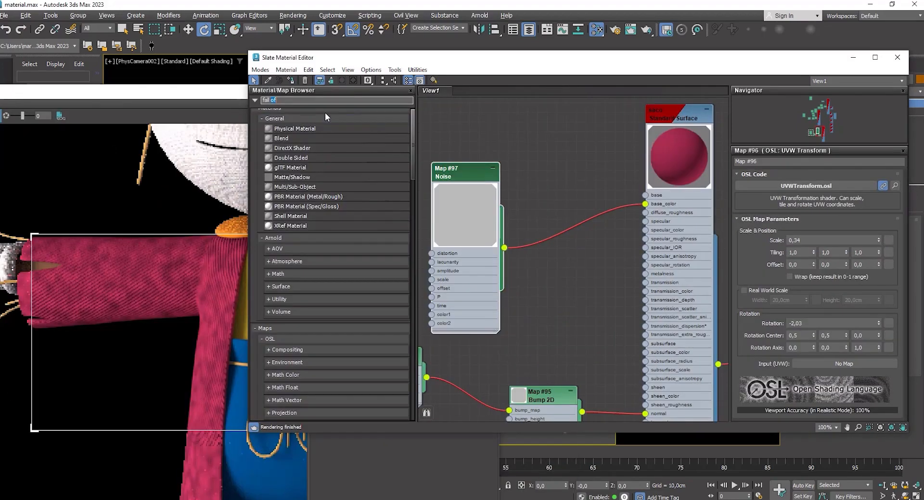
Step: Add a General Falloff map and connect the Noise map to its Map 1 input
text(fall)
drag(303, 121, 553, 140)
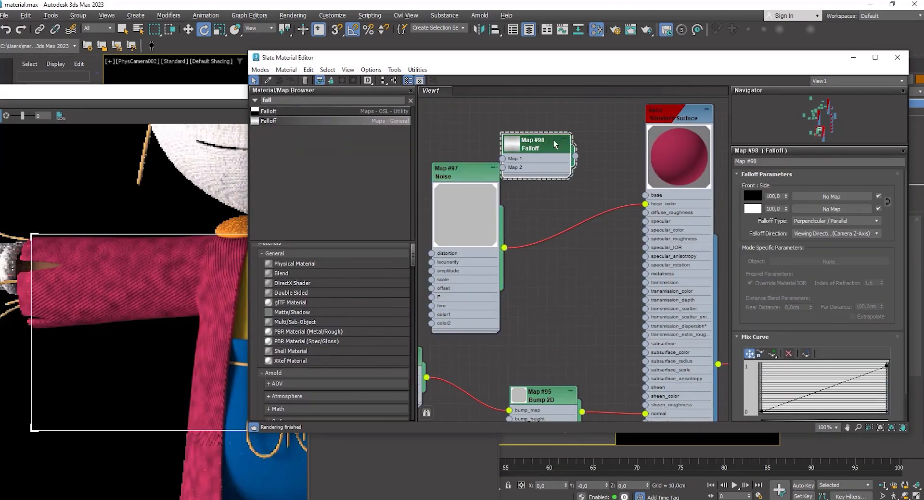
drag(860, 194, 855, 196)
click(556, 274)
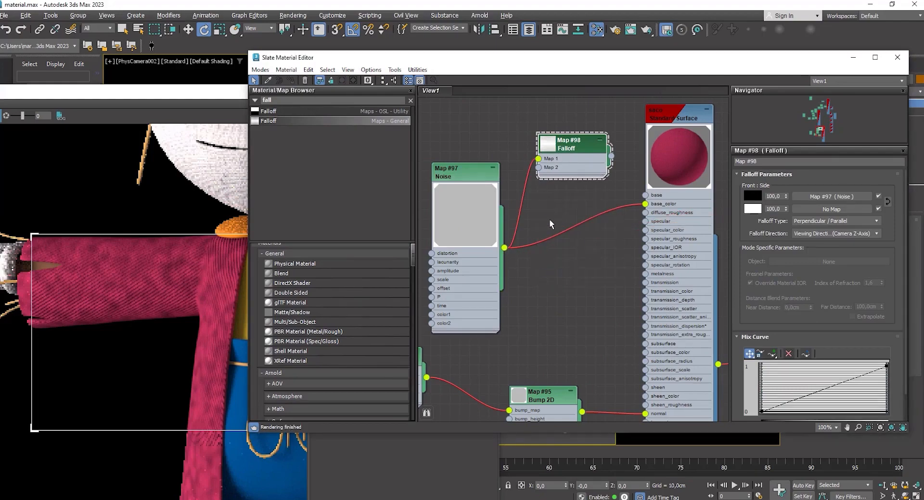
drag(477, 176, 446, 109)
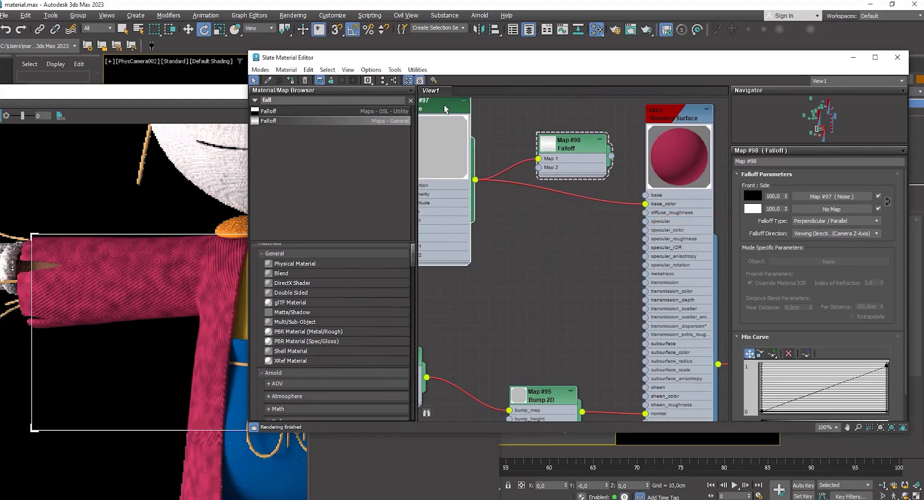
Step: Connect the General Falloff map to the saco material's base_color and swap the Noise map into the Map 2 slot
click(562, 144)
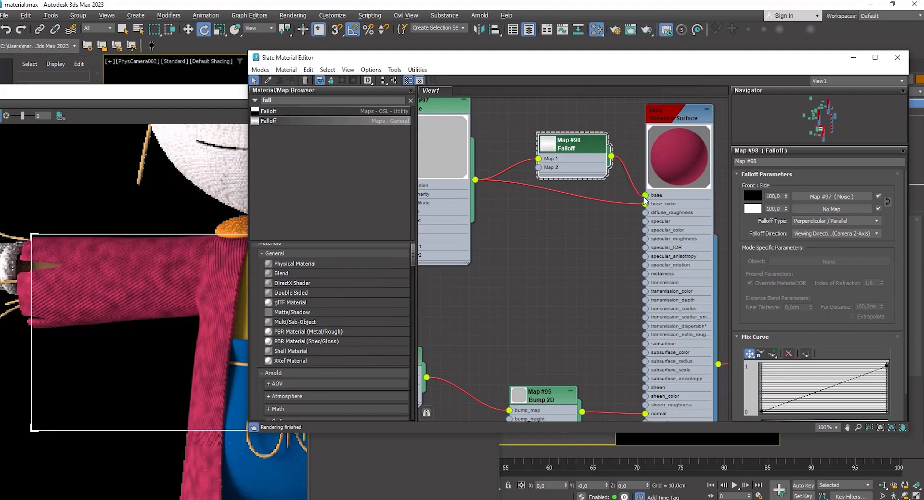
drag(645, 201, 645, 204)
drag(830, 200, 587, 246)
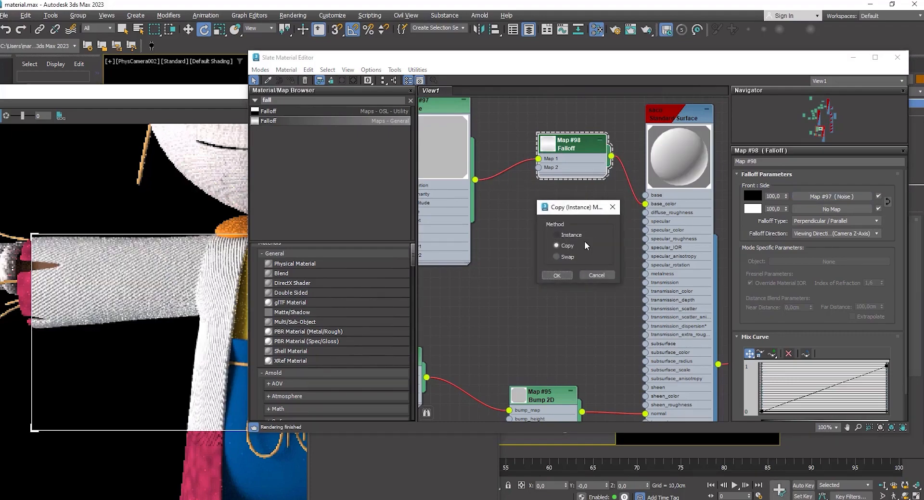
click(557, 276)
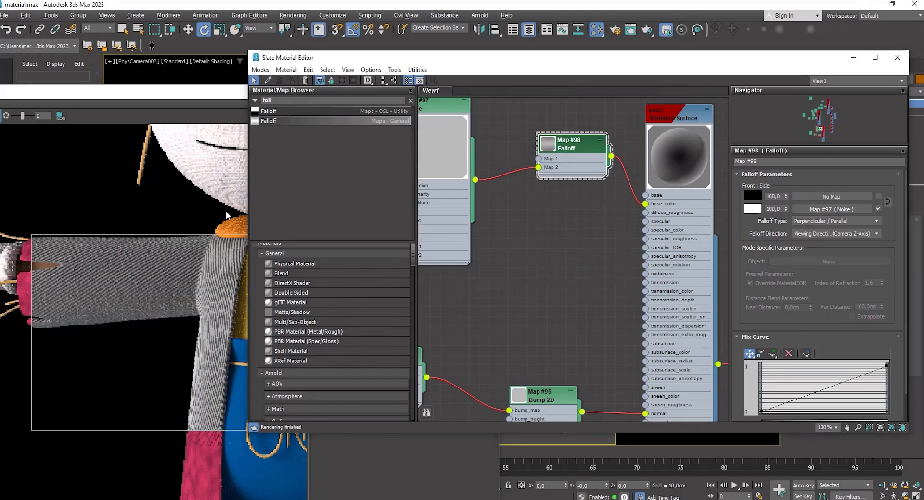
Step: Delete the General Falloff map from between the Noise map and the saco material
middle_drag(459, 183, 507, 208)
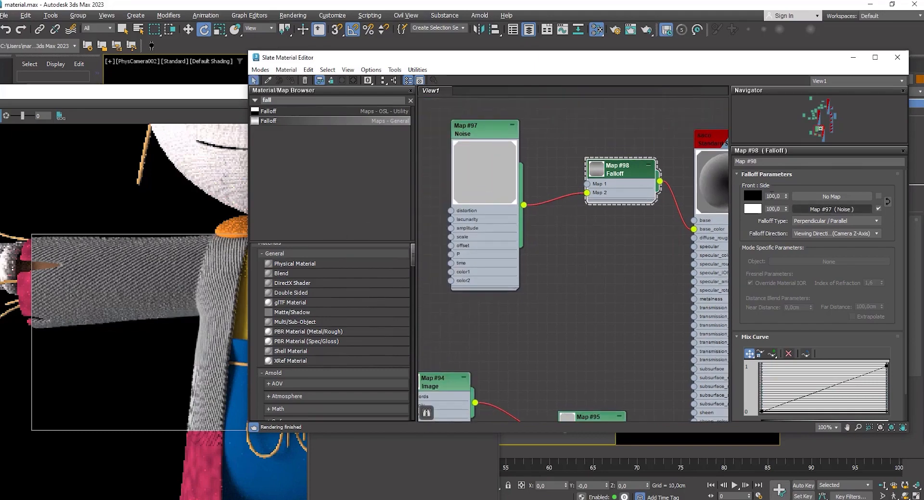
double_click(471, 130)
double_click(614, 172)
key(Delete)
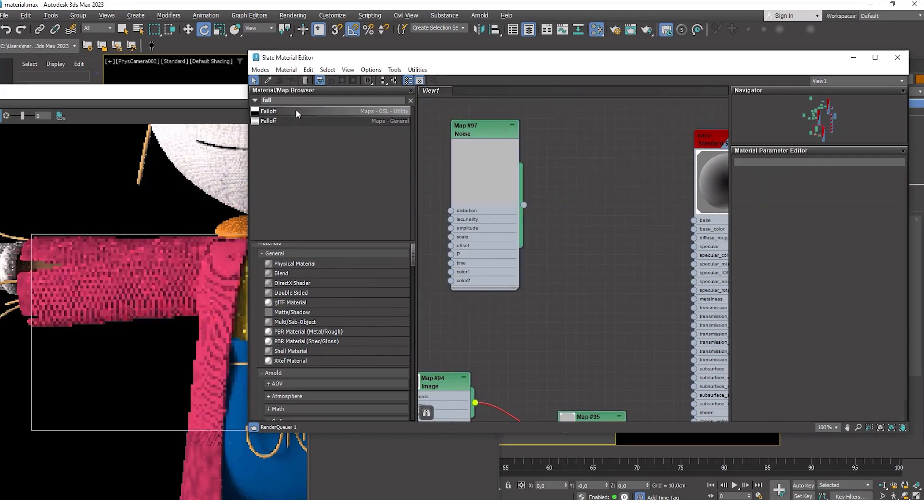
Step: Add an OSL Falloff map, connect Noise to its Face input, and link its Out to the saco material's base_color
double_click(587, 211)
drag(297, 113, 645, 201)
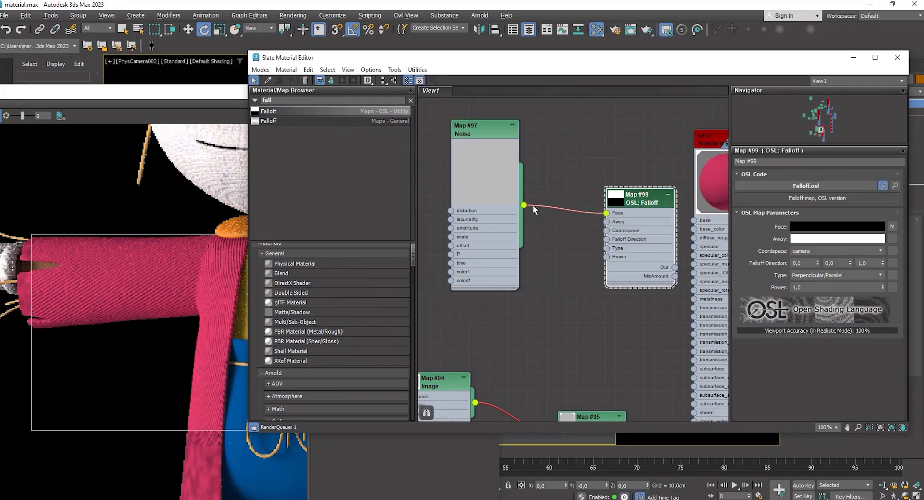
drag(497, 134, 478, 115)
drag(691, 228, 693, 230)
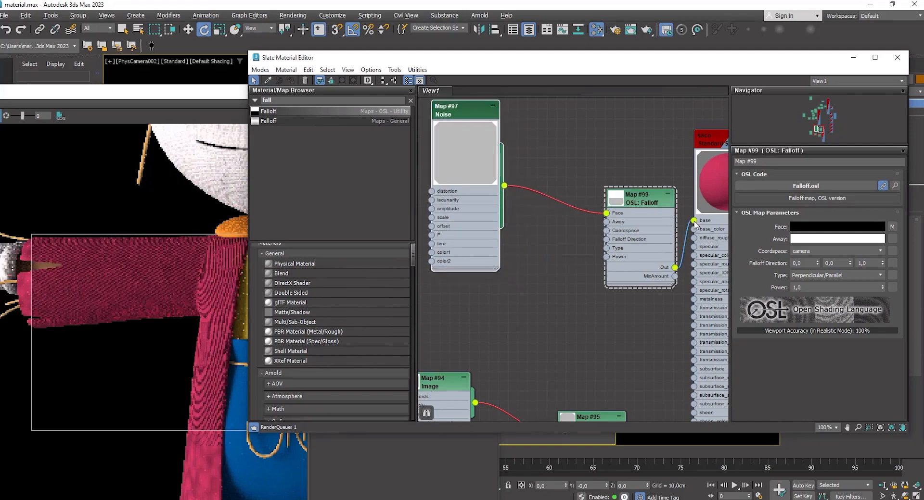
click(471, 113)
shift+drag(470, 113, 539, 251)
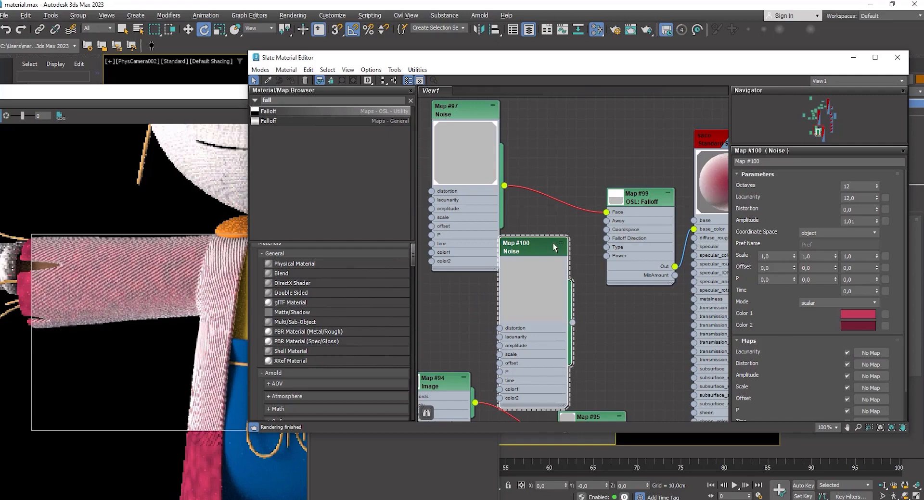
key(Delete)
Step: Set the OSL Falloff map's Away color to crimson
click(637, 198)
click(847, 238)
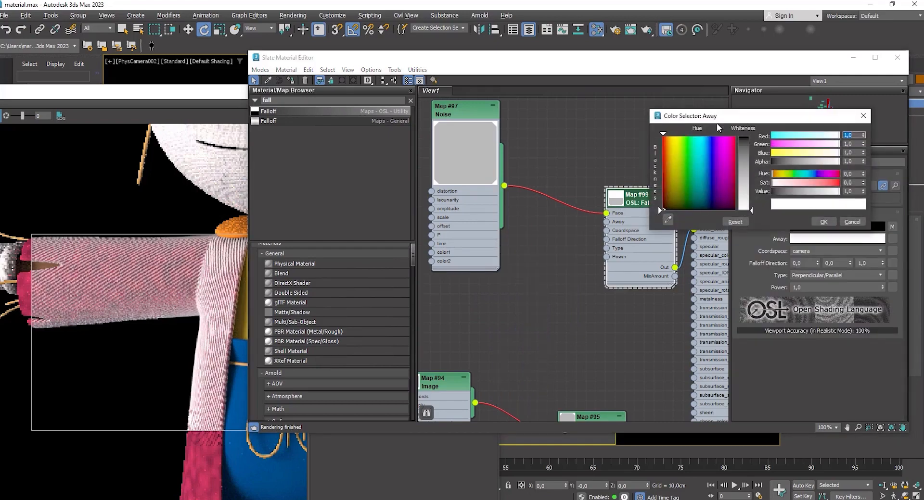
drag(717, 121, 442, 123)
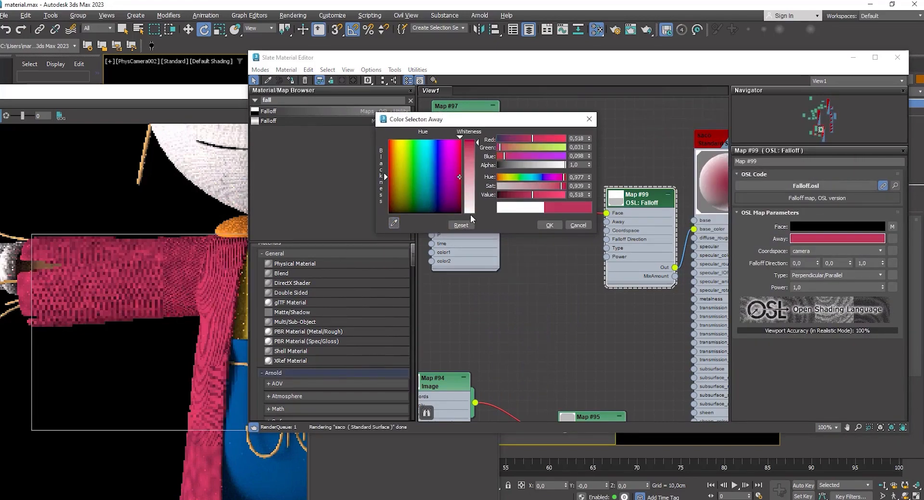
click(549, 225)
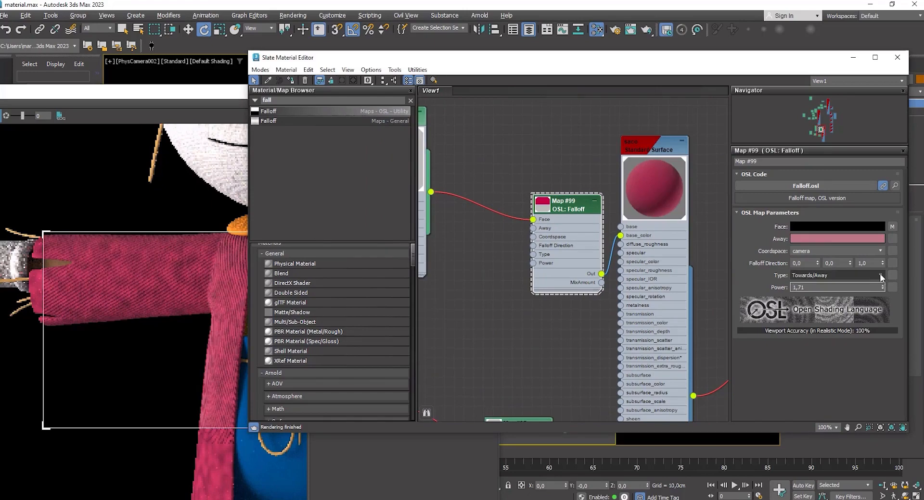
Step: Change the OSL Falloff map's Away color to light blue and set its power to 4
click(861, 239)
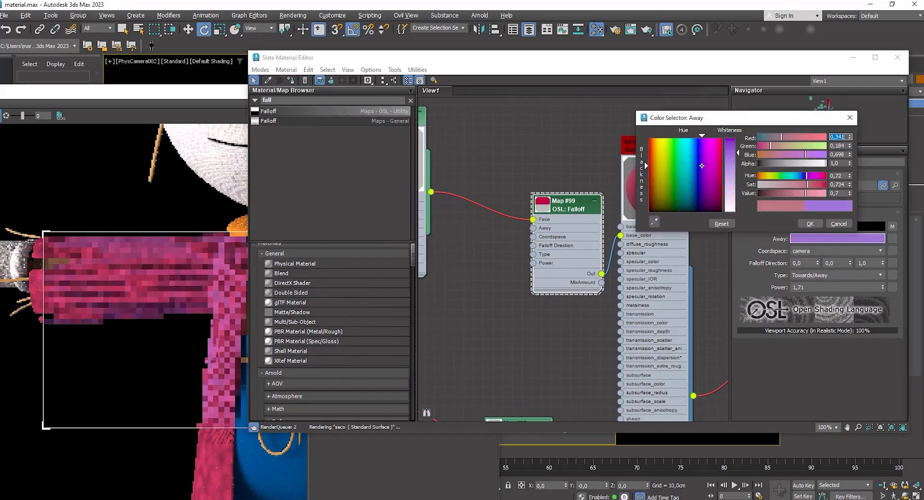
click(693, 163)
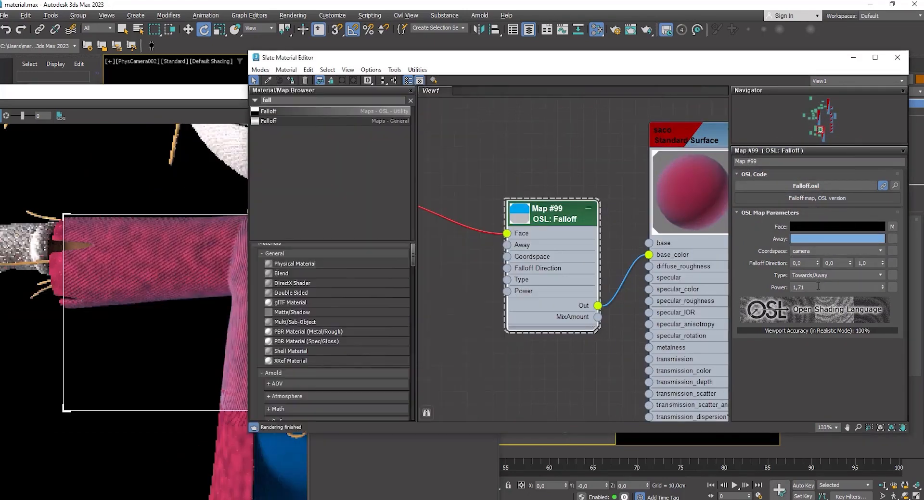
text(4)
key(Return)
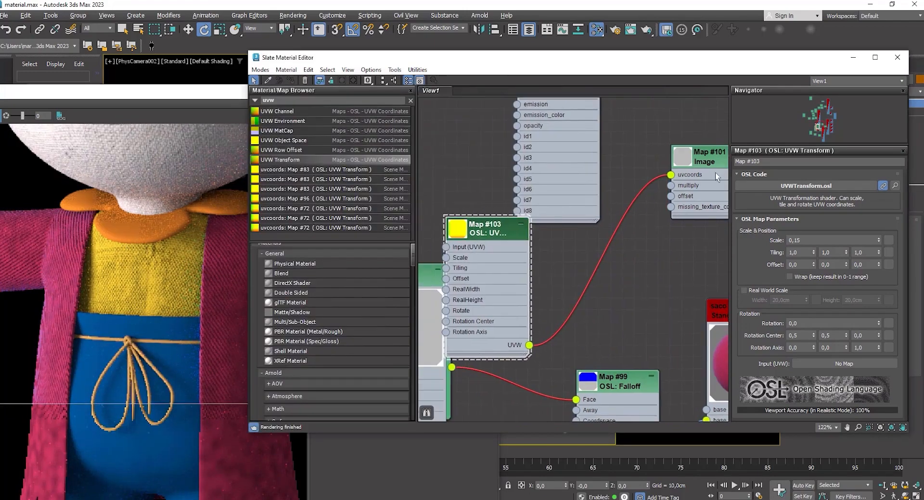
Step: Set the bump height of the shirt's Bump 2D map to 0,25 and inspect the fabric in the render
double_click(714, 163)
mouse_move(790, 350)
mouse_down()
mouse_move(790, 293)
mouse_move(790, 350)
mouse_up()
middle_drag(714, 162, 598, 159)
scroll(669, 169, down, 3)
double_click(682, 233)
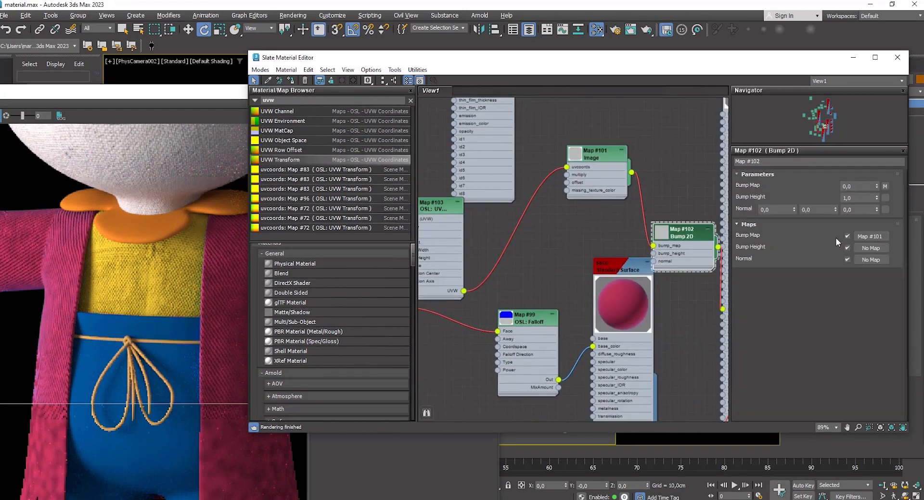
text(0,25)
key(Return)
scroll(75, 255, up, 4)
scroll(166, 255, down, 4)
click(168, 262)
middle_drag(167, 240, 159, 268)
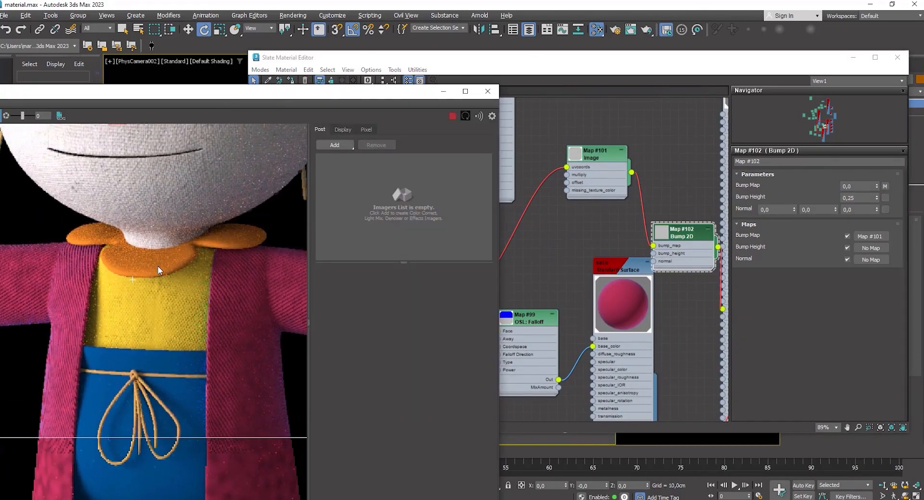
scroll(244, 294, up, 2)
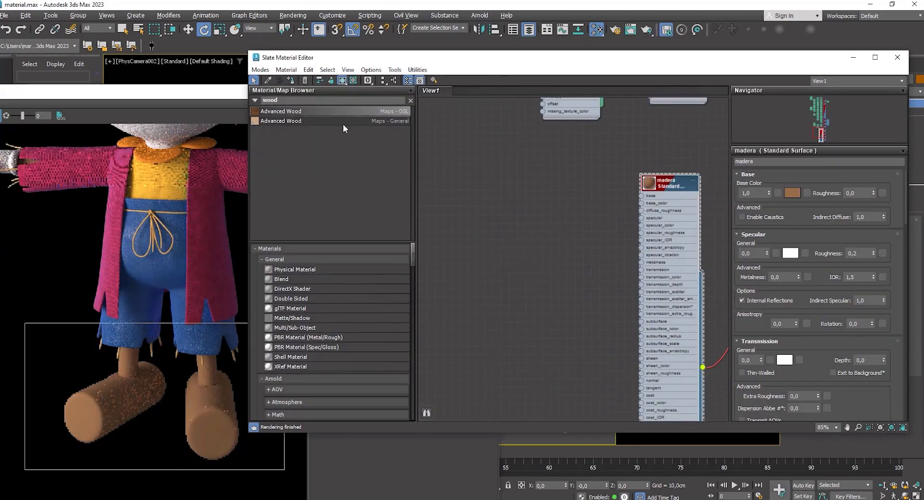
Step: Add an OSL Advanced Wood map beside the madera material and connect its Diffuse Color output to that material
scroll(571, 223, up, 2)
drag(337, 111, 565, 192)
drag(647, 231, 693, 258)
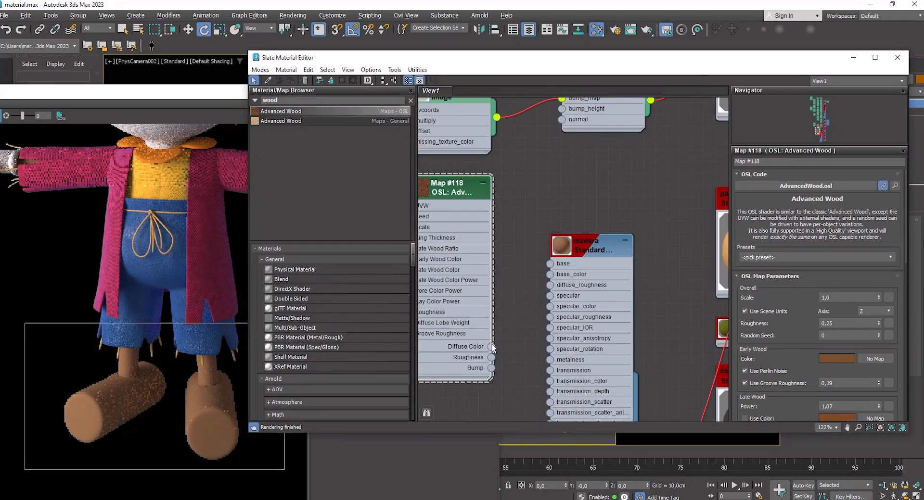
double_click(564, 243)
click(239, 93)
middle_drag(534, 207, 594, 182)
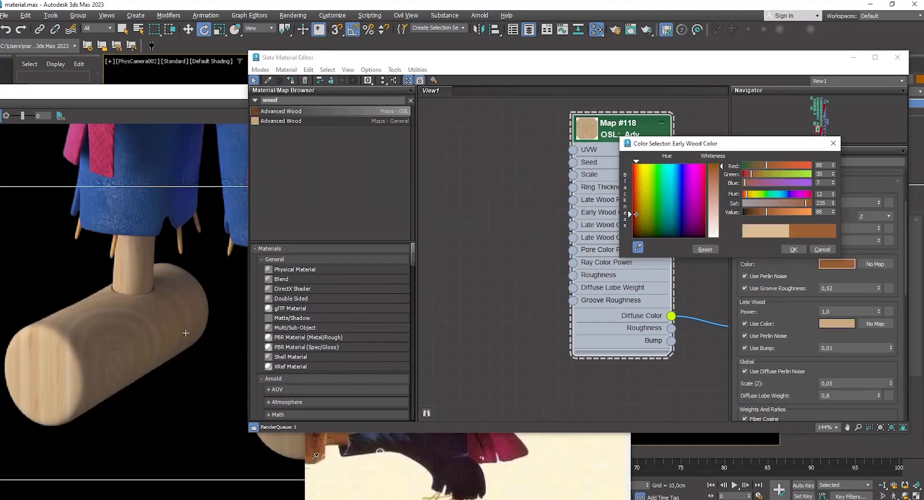
Step: Accept an orange-brown Early Wood color on the OSL Advanced Wood map and copy it to the Late Wood color
click(795, 248)
right_click(841, 264)
click(857, 272)
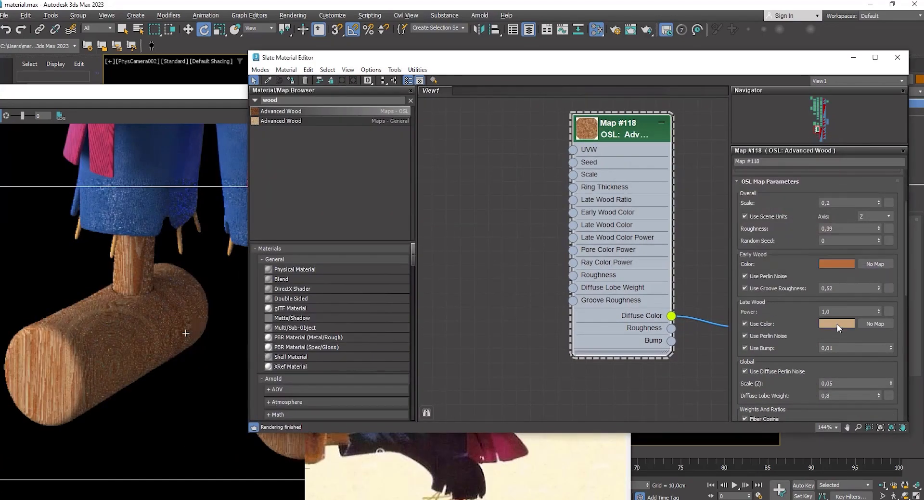
right_click(836, 325)
click(853, 342)
Step: Darken the Advanced Wood map's Late Wood color to a deep reddish brown
click(838, 325)
click(601, 175)
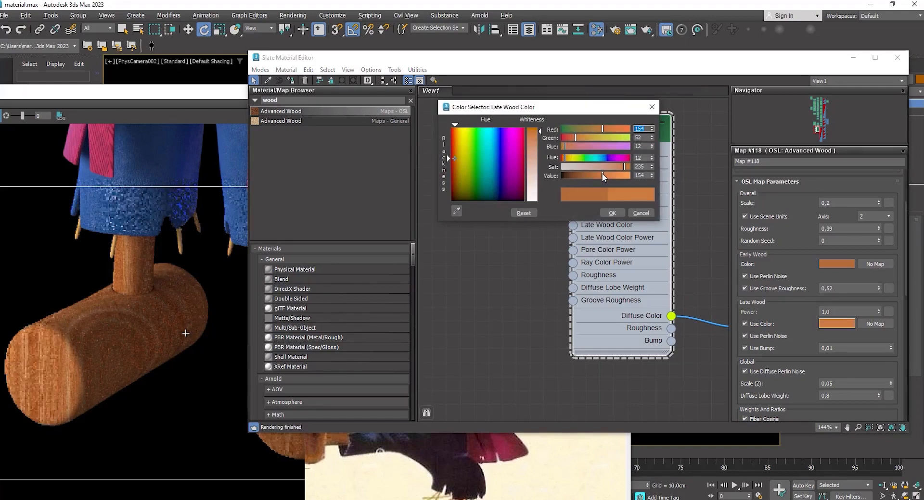
click(563, 159)
click(579, 175)
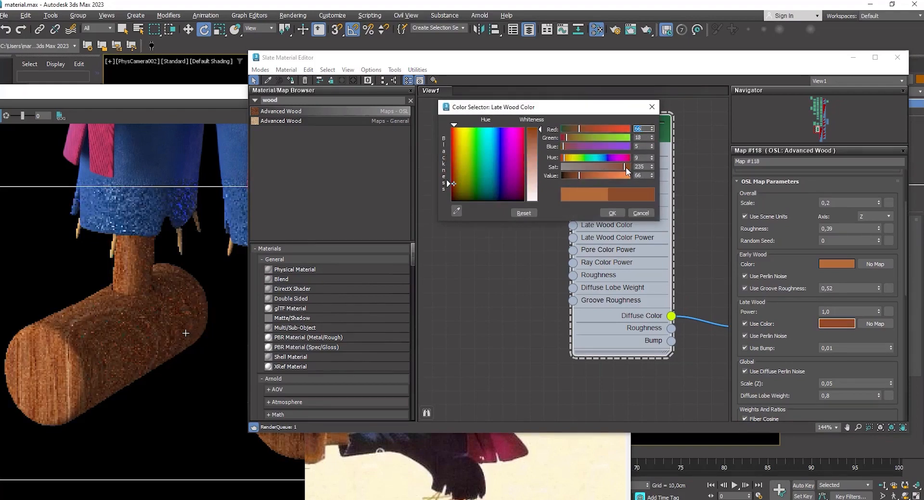
click(611, 213)
Step: Try the Y and X axes for the Advanced Wood map's grain and return the axis to Z
click(745, 311)
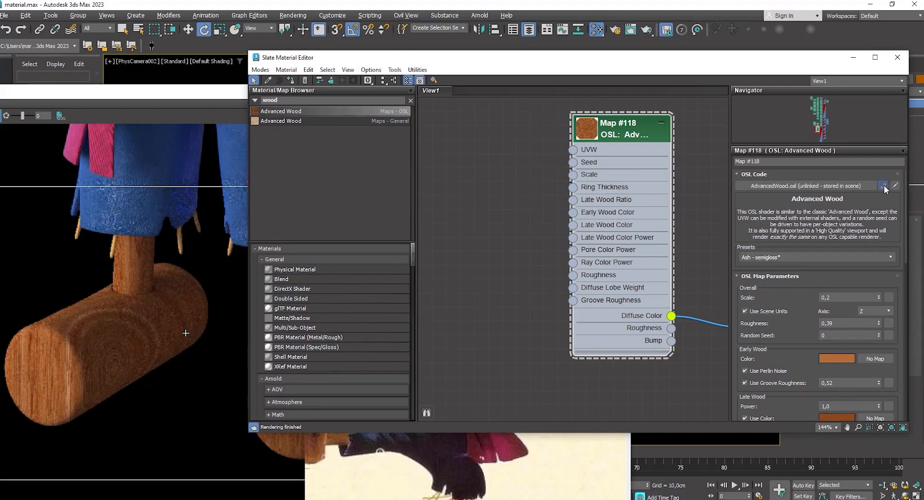
click(889, 311)
click(875, 328)
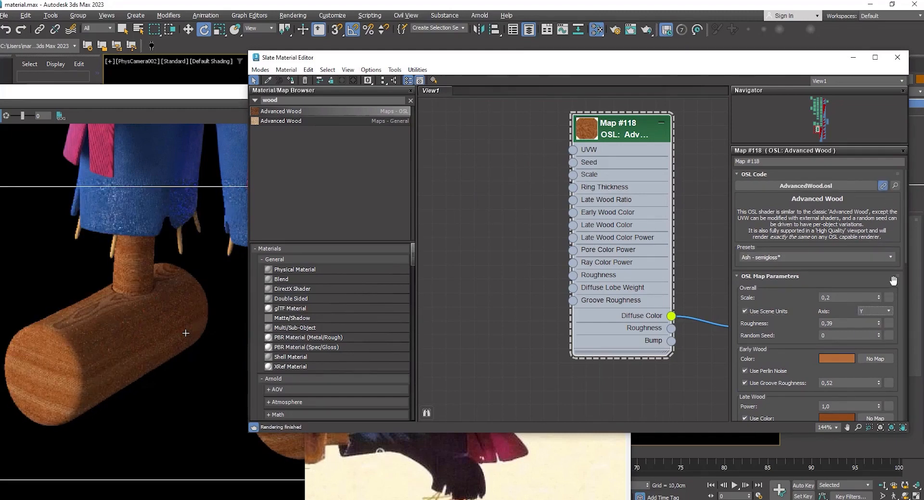
click(880, 321)
click(889, 310)
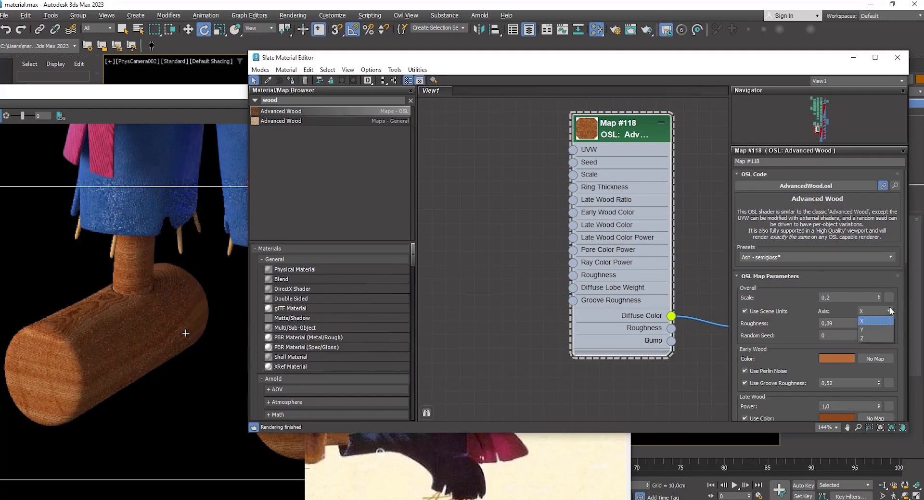
drag(788, 325, 789, 222)
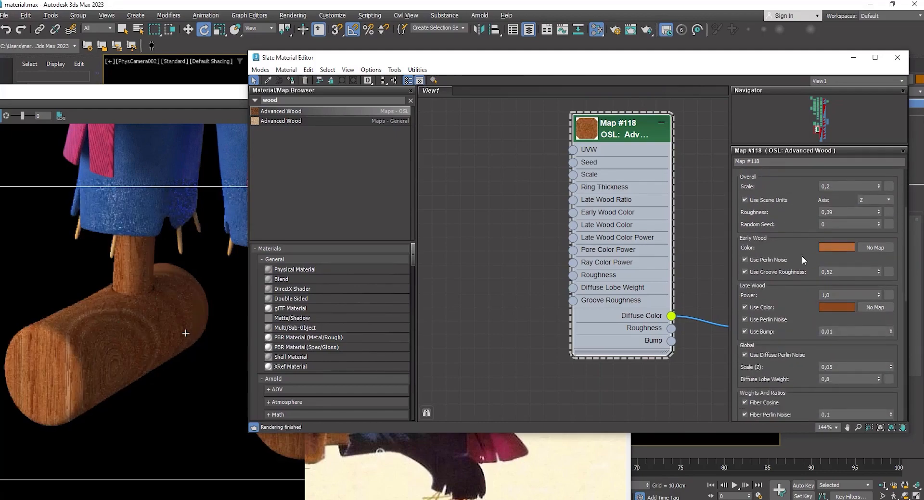
drag(801, 256, 802, 252)
Step: Add an OSL UVW Transform map and connect its UVW output to the Advanced Wood map's UVW input
scroll(585, 223, down, 2)
middle_drag(585, 223, 615, 307)
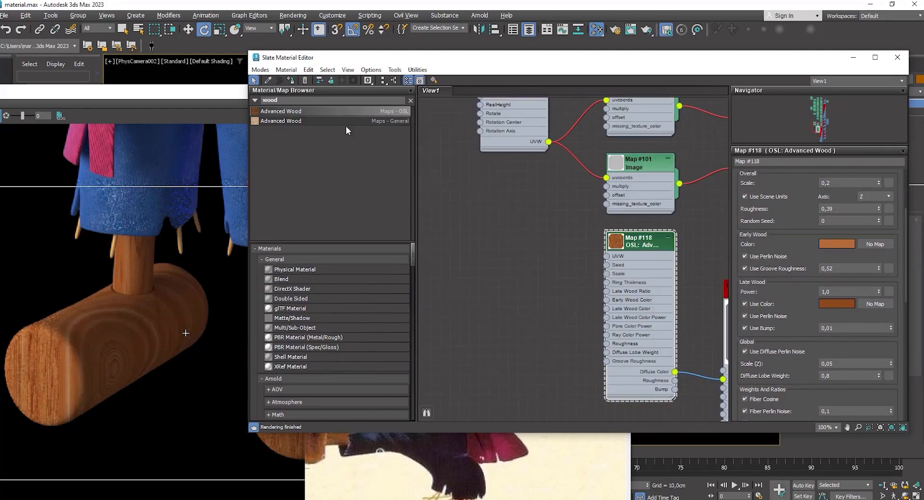
text(uvw)
drag(293, 159, 473, 214)
drag(510, 308, 606, 256)
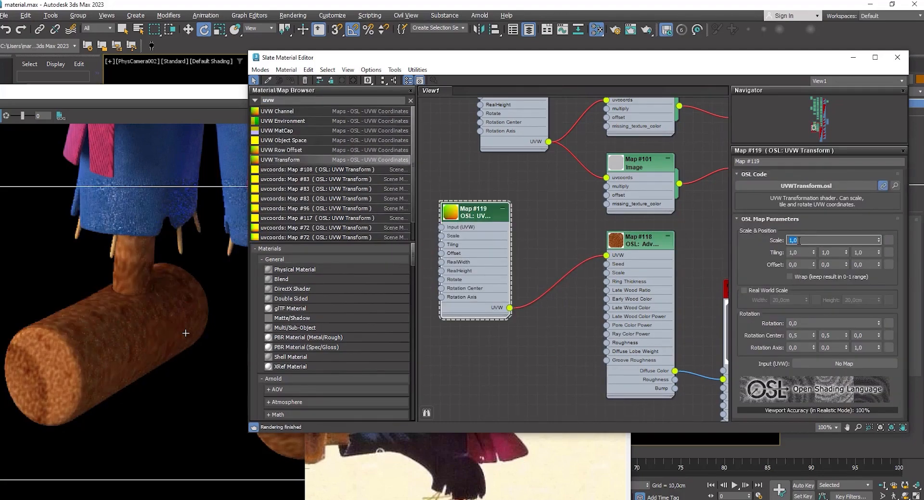
Step: Set the wood's UVW Transform scale to 0,1 and then to 0,04
key(Tab)
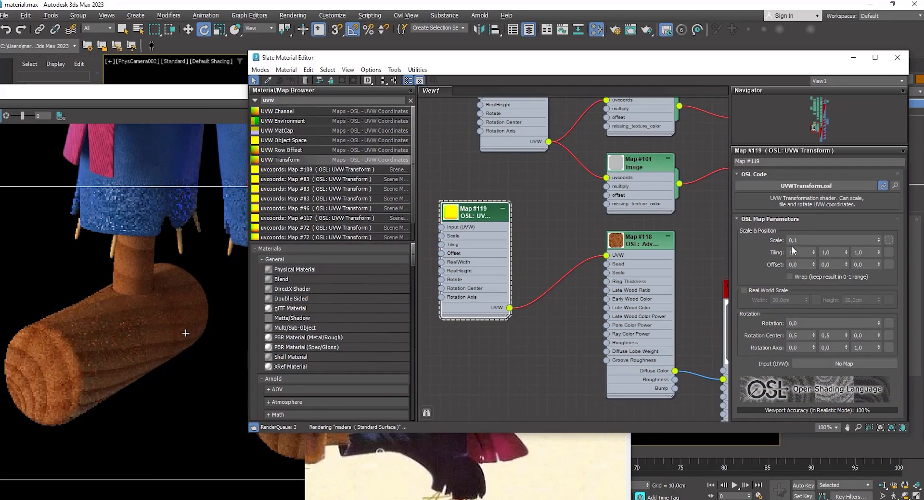
double_click(798, 241)
text(0,04)
key(Tab)
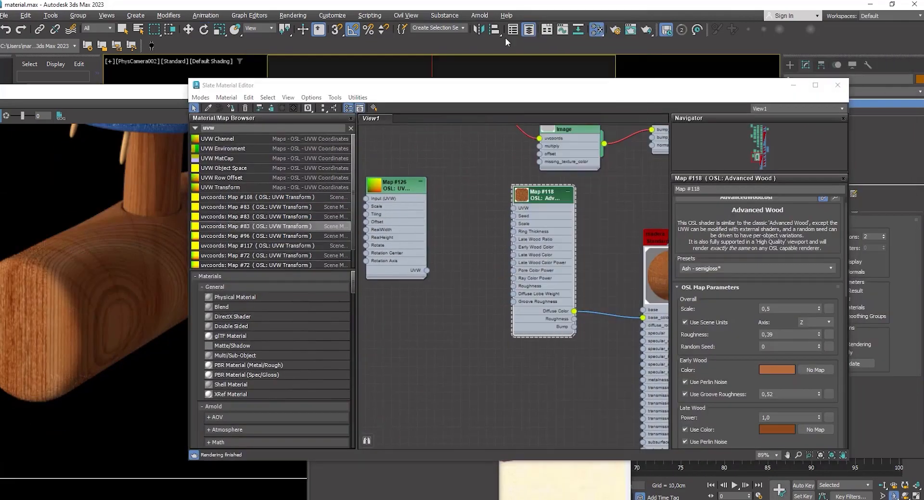
Step: Connect the Advanced Wood map's Roughness output to the madera material's specular_roughness input
scroll(494, 283, up, 3)
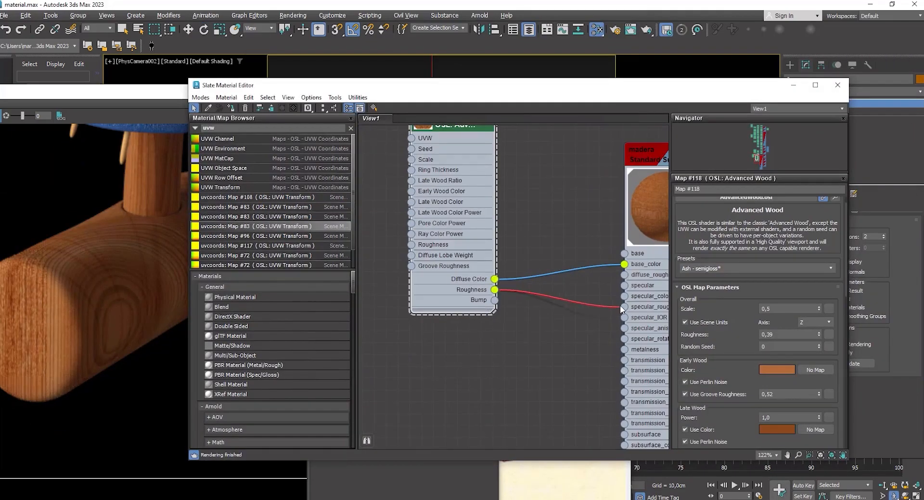
drag(621, 308, 623, 306)
scroll(557, 271, down, 1)
middle_drag(558, 271, 511, 255)
Step: Add a Bump 2D map to the madera material's normal input and connect the Advanced Wood map's Bump output to its bump_map
drag(453, 281, 524, 355)
middle_drag(525, 355, 552, 305)
scroll(552, 305, down, 2)
middle_drag(582, 429, 584, 405)
drag(591, 381, 559, 350)
mouse_move(585, 378)
mouse_move(666, 388)
click(735, 388)
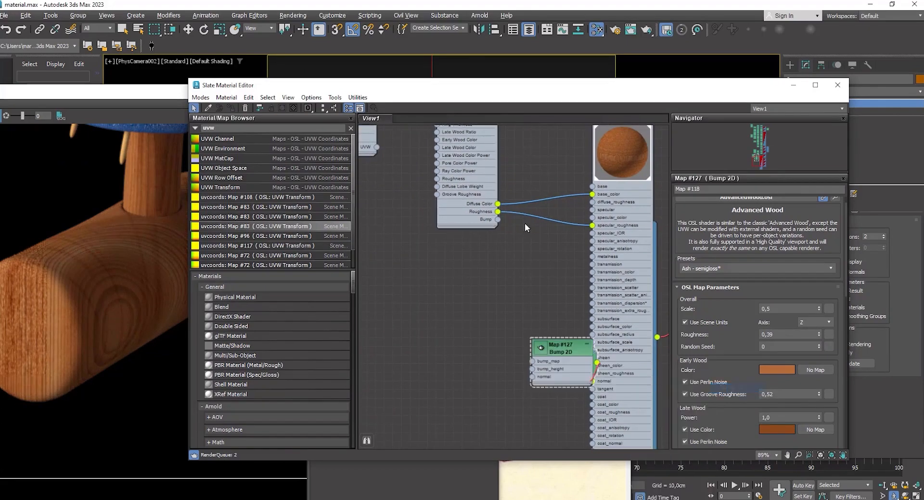
drag(498, 219, 531, 361)
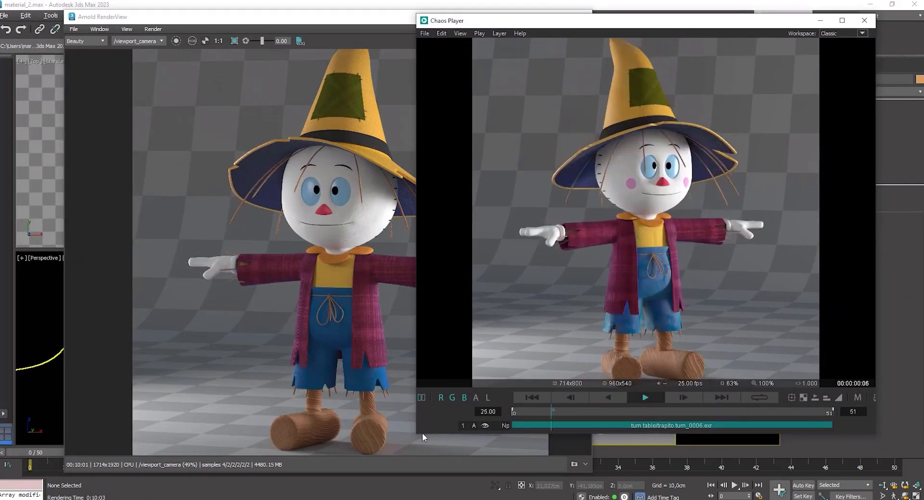
Step: Enlarge the Chaos Player window to view the scarecrow's turntable render
drag(425, 434, 430, 492)
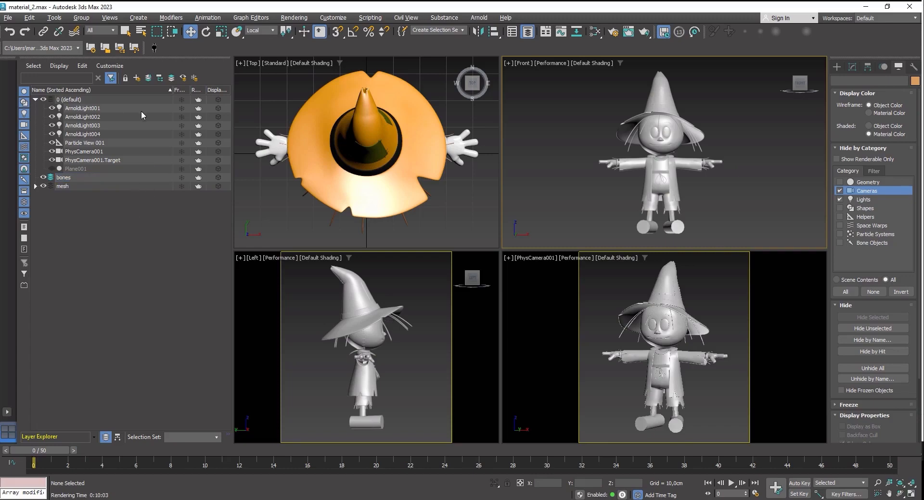
Step: Create a layer named "lights and acamera", move the default layer's lights, camera, particle view and plane into it, and reactivate the bones layer
click(137, 78)
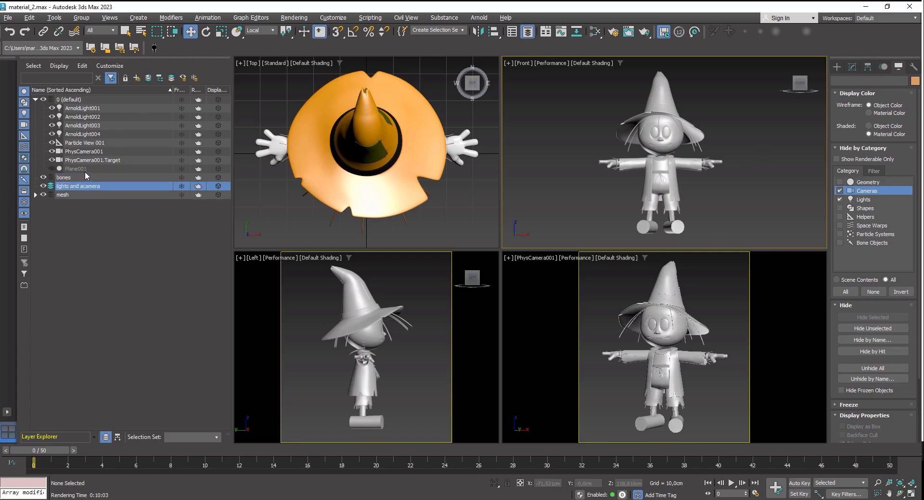
click(81, 170)
shift+click(82, 109)
drag(83, 109, 77, 186)
click(83, 221)
click(35, 117)
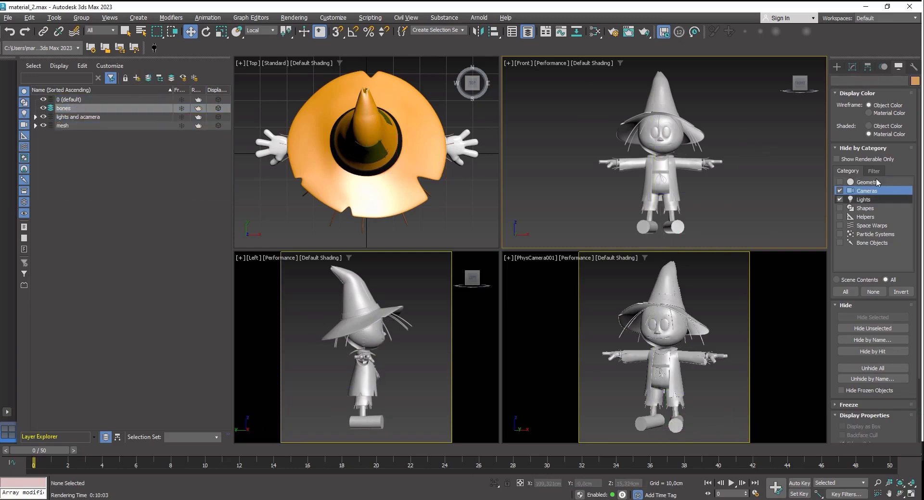
click(837, 66)
click(911, 82)
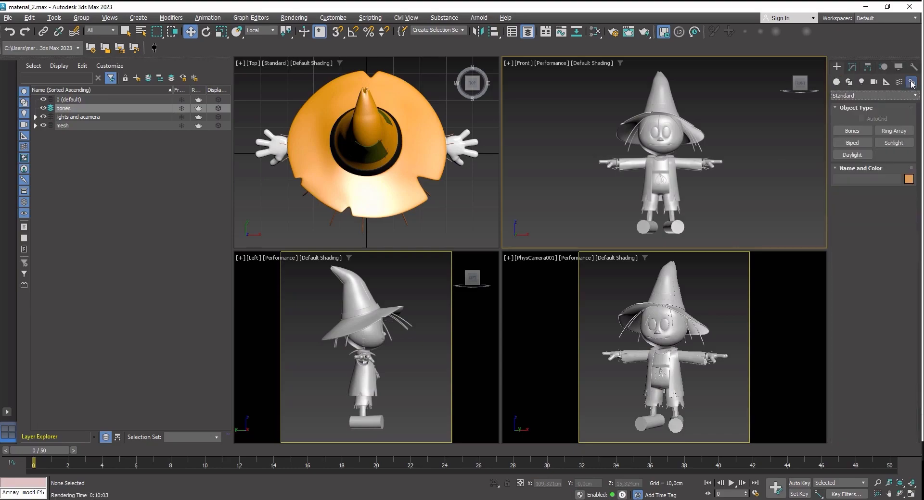
click(861, 134)
right_click(614, 129)
Step: Switch the Front viewport to wireframe display and check the scarecrow's torso up close
scroll(601, 116, down, 3)
scroll(602, 116, up, 5)
click(655, 189)
key(F3)
scroll(649, 188, up, 8)
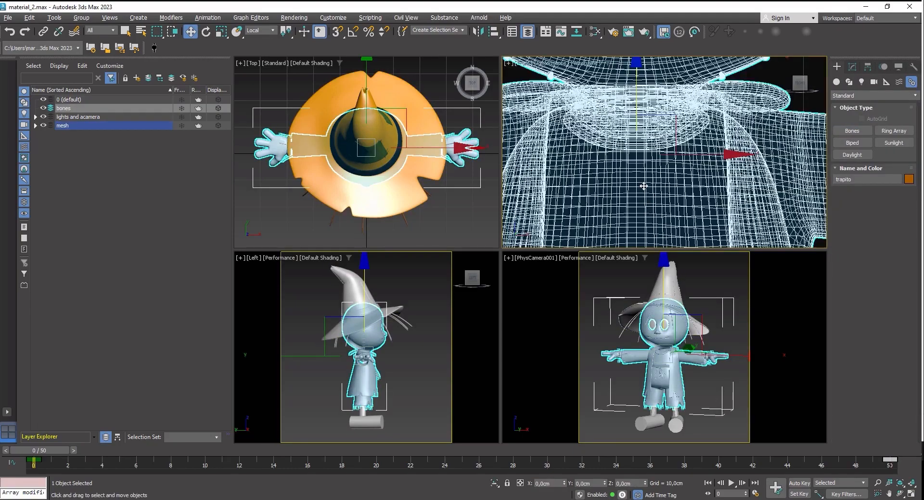
scroll(721, 144, down, 10)
click(752, 130)
Step: Adjust the Front viewport's settings through the viewport background configuration and try the view on the scarecrow's mesh
click(110, 17)
mouse_move(203, 217)
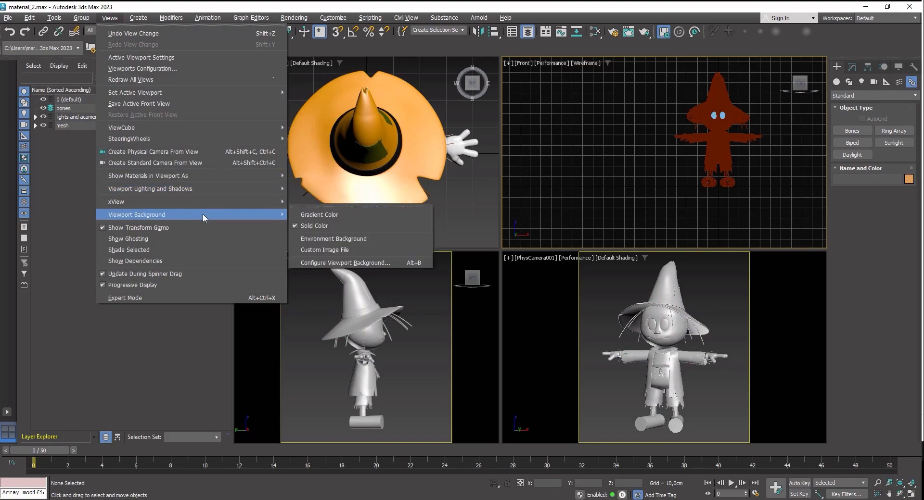
click(388, 263)
click(350, 174)
click(399, 367)
click(544, 367)
scroll(707, 156, up, 10)
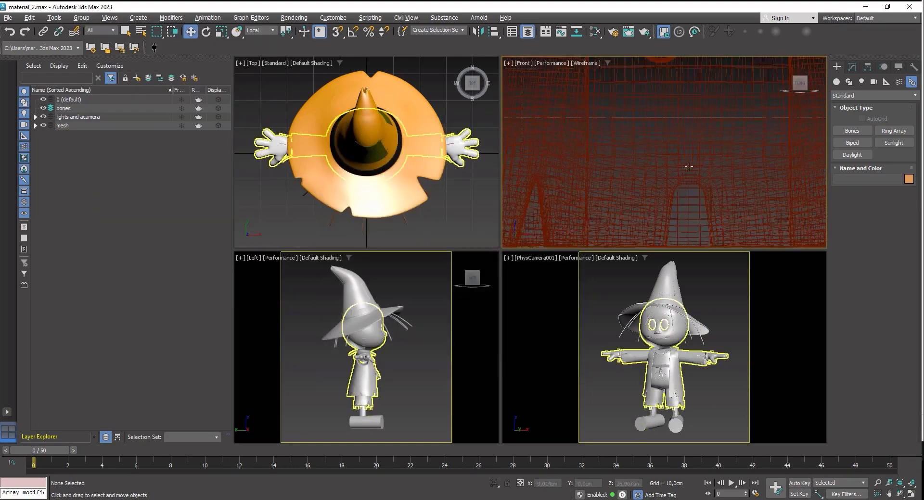
click(686, 153)
scroll(686, 153, down, 6)
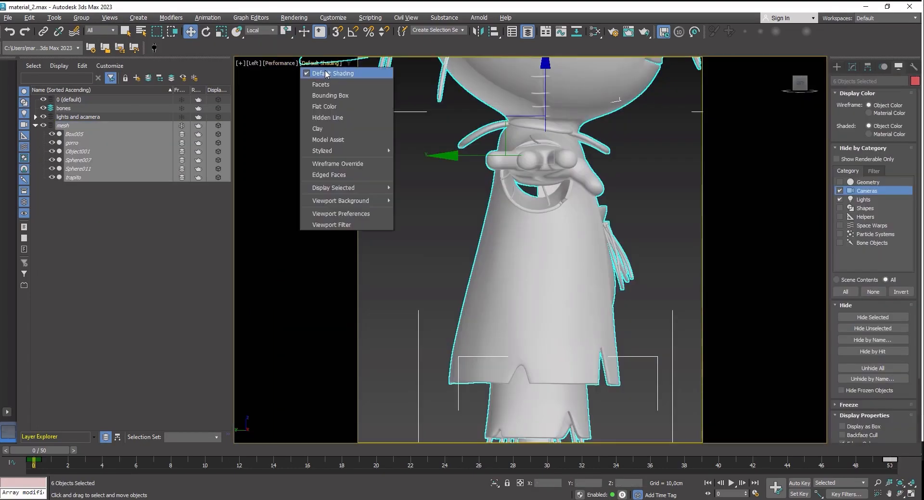
Step: Set the Left viewport's display quality to Standard
click(280, 63)
click(298, 84)
key(alt+w)
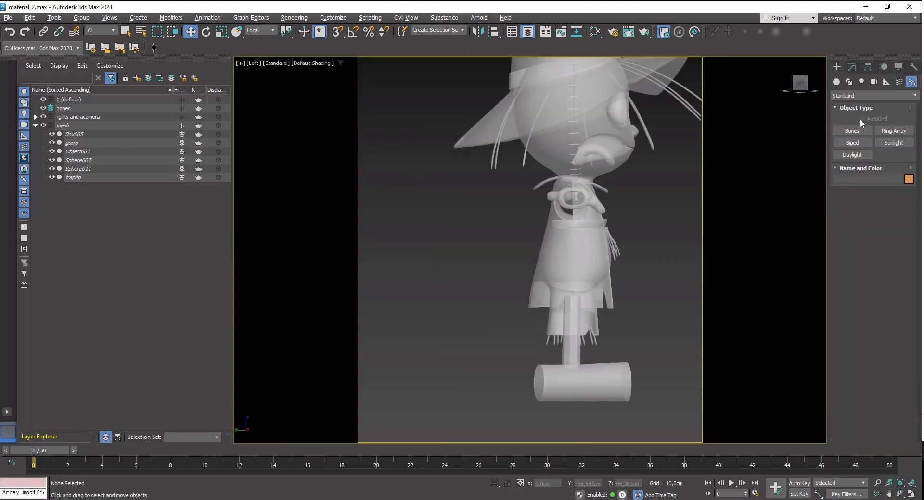
Step: Create a bone chain in the Left viewport running from the front of the torso up through the head into the hat
click(852, 130)
key(alt+w)
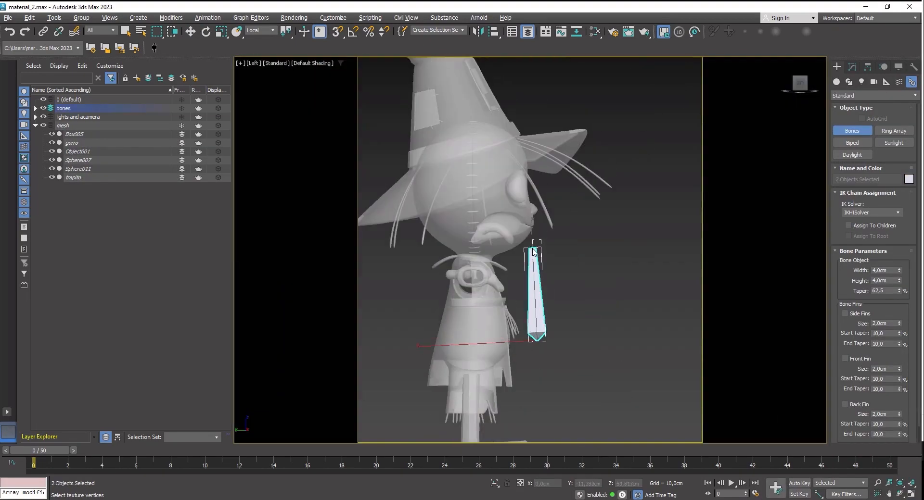
scroll(534, 251, up, 3)
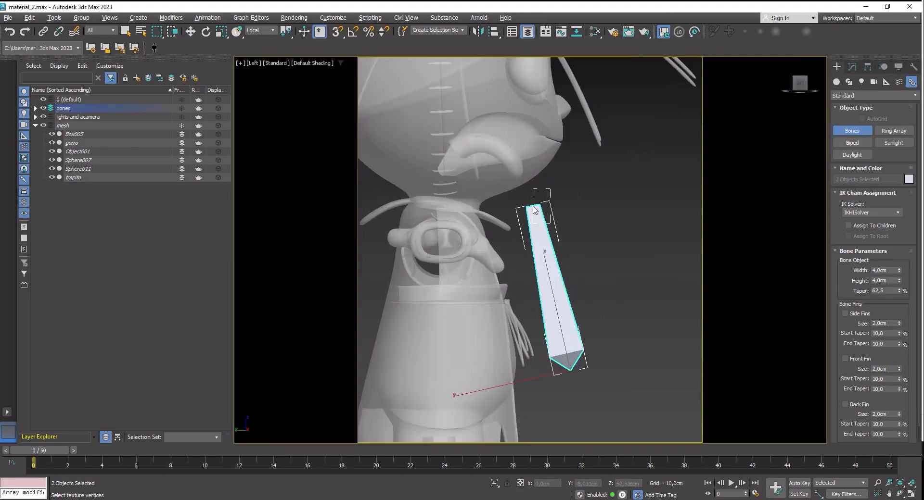
click(534, 208)
scroll(533, 208, down, 4)
middle_drag(534, 207, 598, 291)
click(529, 146)
right_click(529, 146)
right_click(513, 225)
Step: Open the Bone Tools and place their window beside the scarecrow in the Left viewport
click(204, 18)
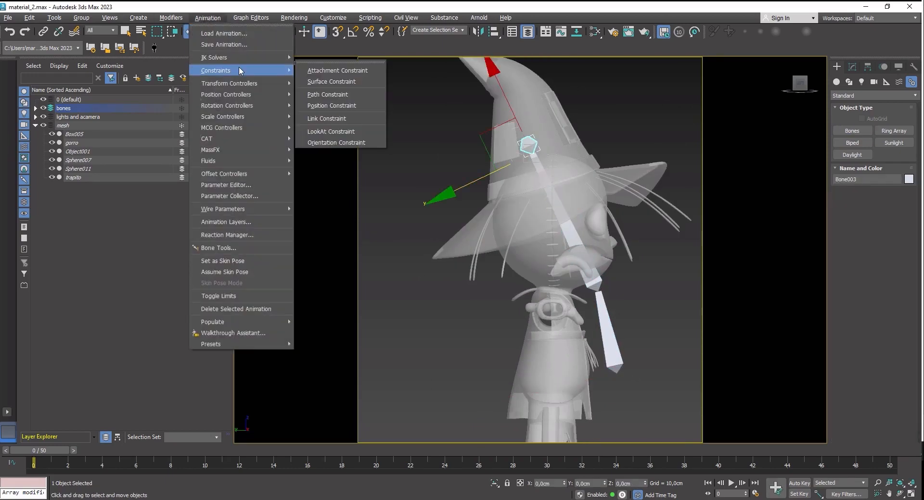
mouse_move(294, 18)
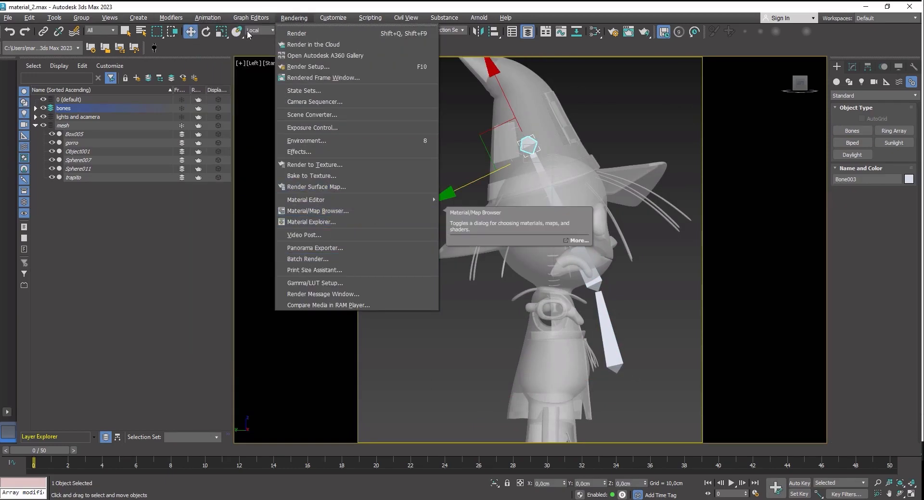
mouse_move(207, 19)
click(263, 247)
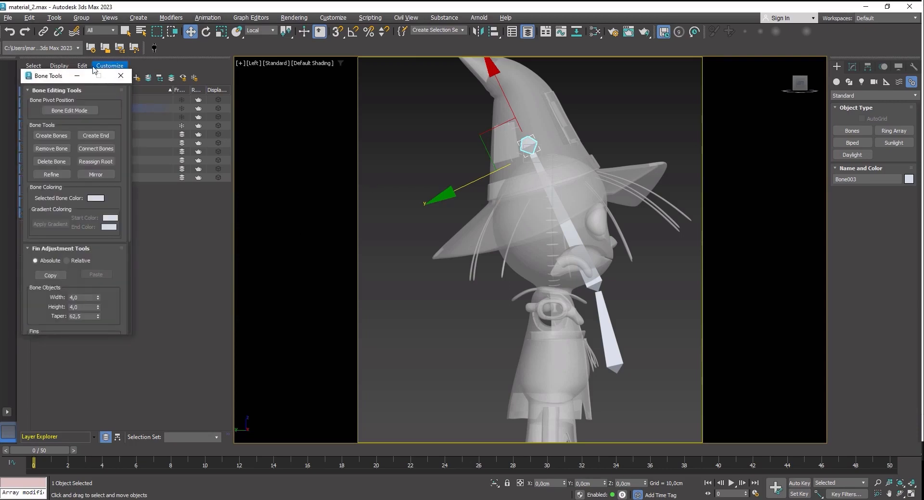
drag(63, 75, 283, 101)
Step: In Bone Edit Mode, move the head bone's base joint onto the scarecrow's neck
scroll(609, 279, up, 2)
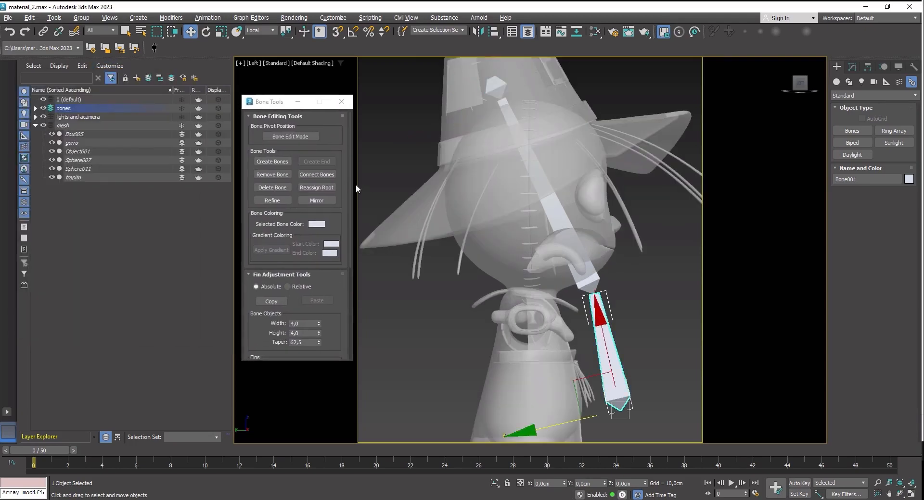
drag(577, 281, 507, 276)
scroll(508, 277, up, 4)
drag(522, 271, 555, 277)
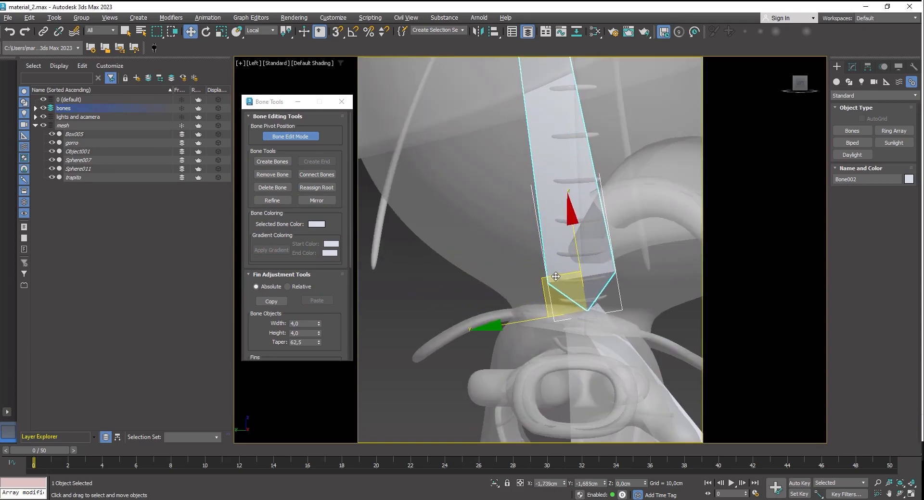
middle_drag(556, 276, 489, 215)
scroll(551, 269, down, 5)
middle_drag(551, 269, 555, 211)
Step: Move the torso bone's base into the scarecrow's waist and fine-tune its placement in the Front viewport
click(585, 283)
drag(581, 313, 498, 328)
key(alt+w)
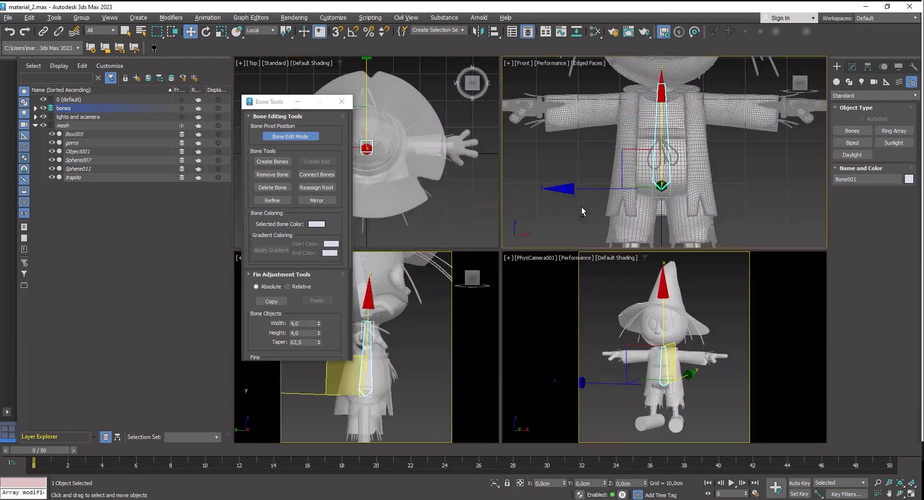
middle_click(581, 210)
key(alt+w)
mouse_move(530, 250)
mouse_down()
mouse_move(534, 230)
mouse_move(539, 253)
mouse_up()
middle_drag(537, 247, 582, 298)
key(alt+w)
middle_click(436, 287)
key(alt+w)
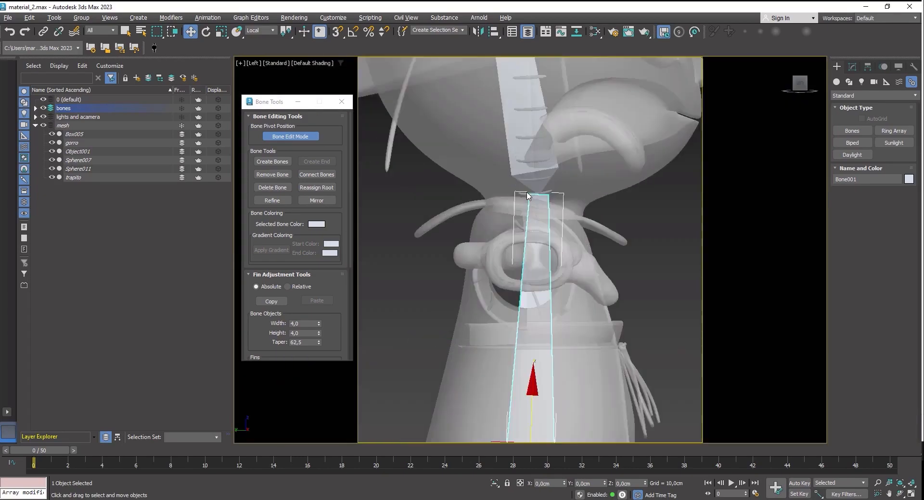
Step: Refine the torso bone near its upper end to insert a short neck bone, and adjust the new joint's position
scroll(558, 182, up, 4)
middle_drag(559, 182, 535, 191)
scroll(535, 191, down, 3)
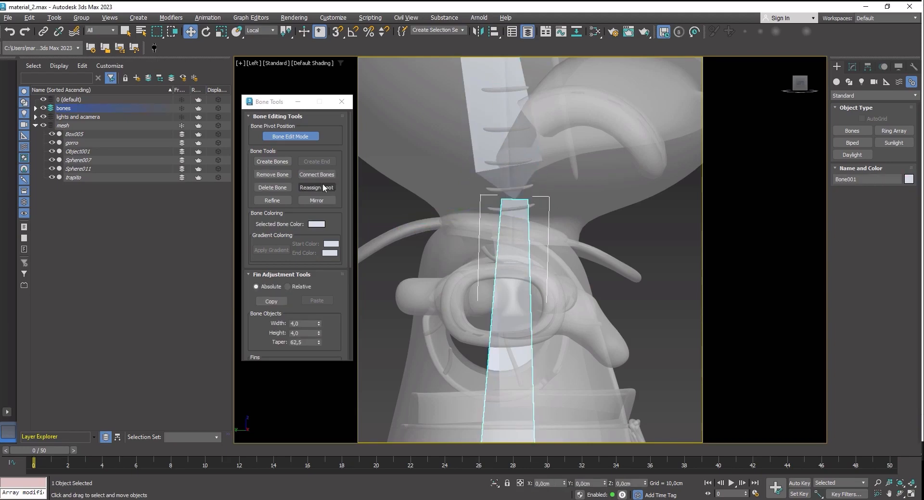
scroll(508, 230, up, 2)
click(512, 212)
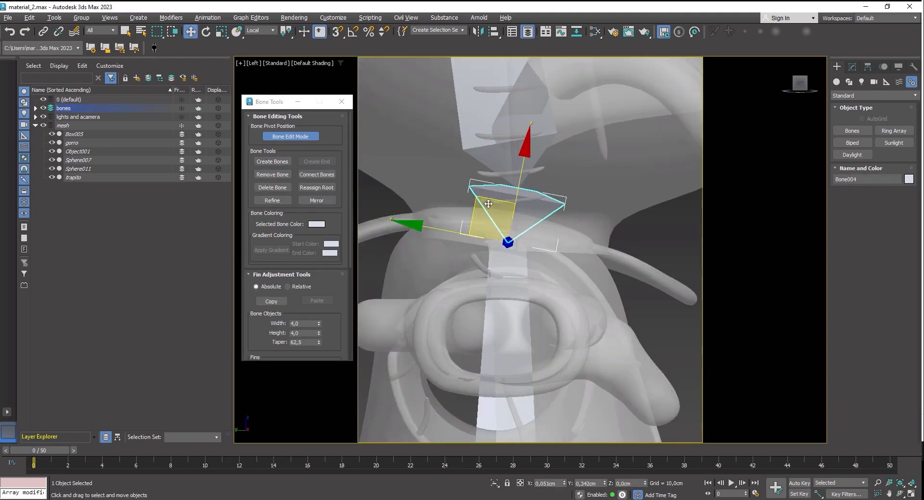
click(541, 201)
scroll(541, 202, down, 3)
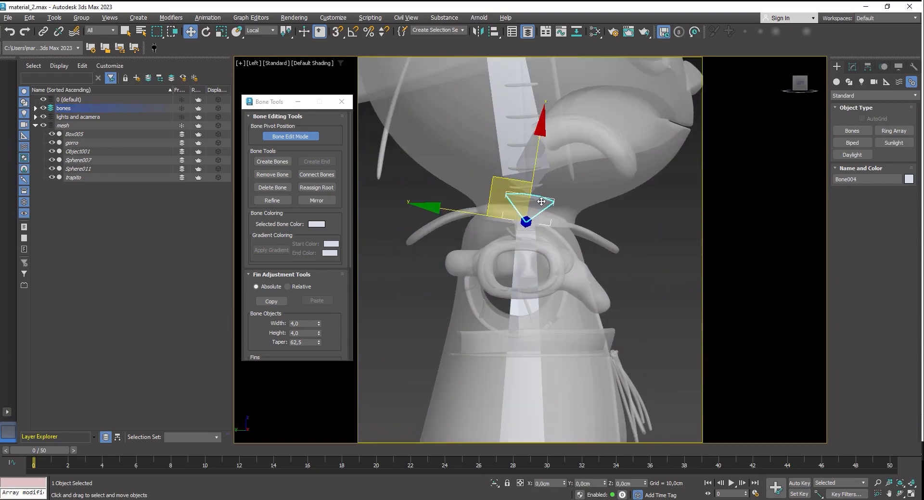
Step: Refine the scarecrow's torso bone in the Left viewport to divide it into shorter spine bones
scroll(479, 205, down, 5)
scroll(492, 278, up, 3)
click(498, 284)
key(F4)
key(F3)
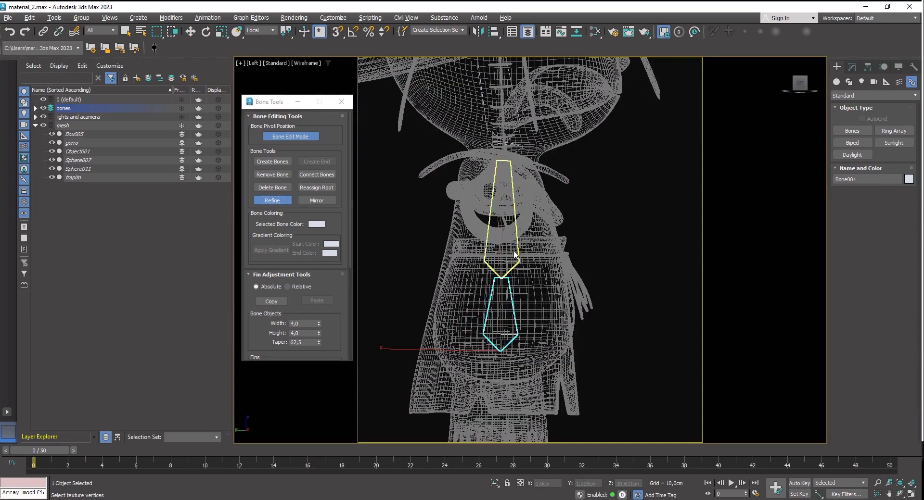
click(454, 189)
Step: Create an arm bone chain in the Front viewport from the shoulder through the sleeve and wrist into the hand
scroll(455, 226, down, 4)
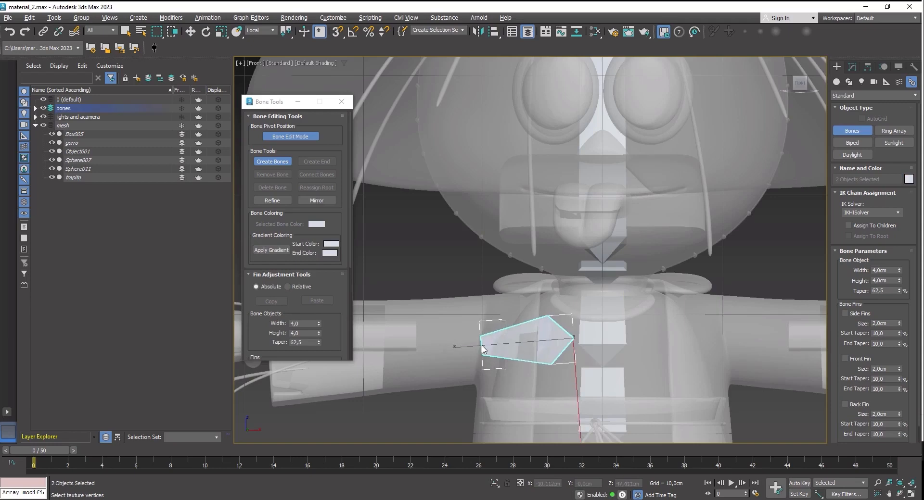
click(480, 338)
middle_drag(368, 338, 623, 280)
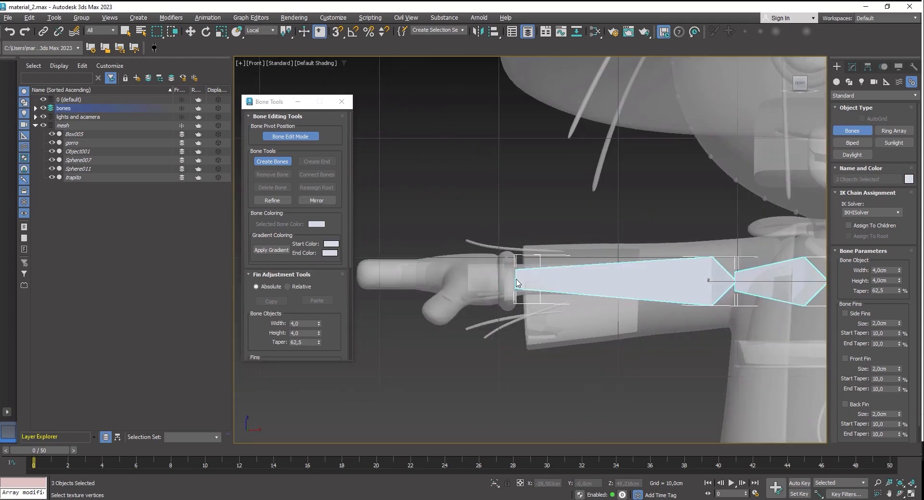
right_click(431, 278)
middle_drag(789, 284, 724, 276)
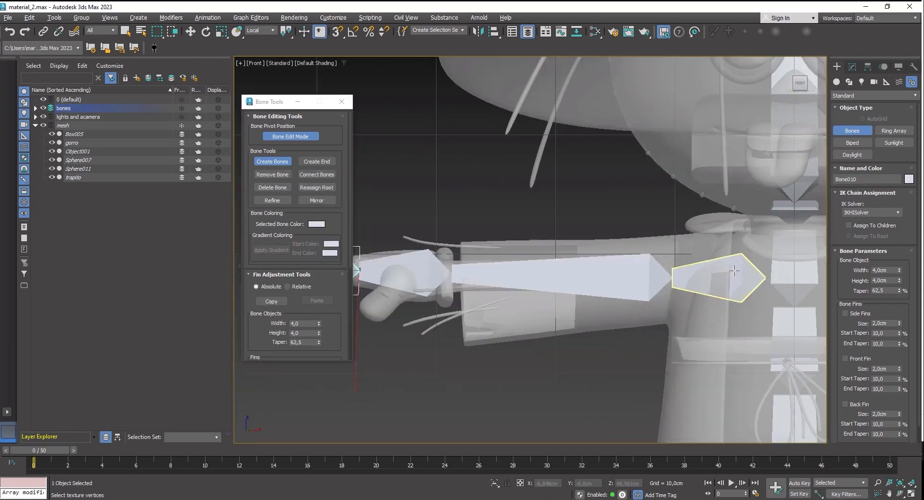
Step: Move the base joints of the shoulder and upper arm bones to line up with the sleeve in the Front viewport
key(w)
click(731, 276)
scroll(731, 276, up, 3)
drag(612, 288, 665, 299)
key(F4)
click(540, 297)
key(F4)
drag(540, 308, 546, 311)
Step: Select the hand bone and fine-tune the height of its base joint at the scarecrow's wrist
key(F3)
key(F3)
middle_drag(380, 294, 652, 273)
key(F3)
scroll(540, 263, up, 3)
click(529, 277)
key(F3)
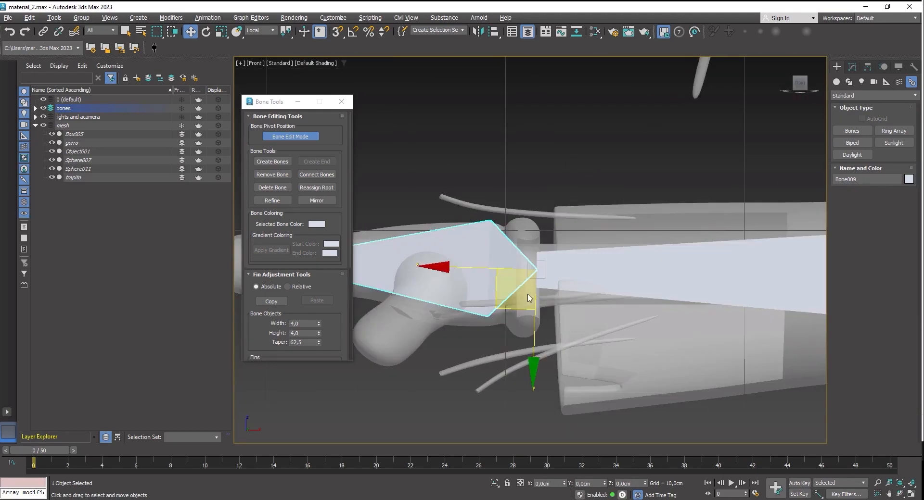
key(F3)
drag(534, 326, 534, 331)
scroll(534, 327, down, 3)
middle_drag(630, 291, 533, 265)
Step: Create an end bone on the hand bone, pull it back into the palm, and set the hand bone's taper to 0
key(F3)
click(585, 202)
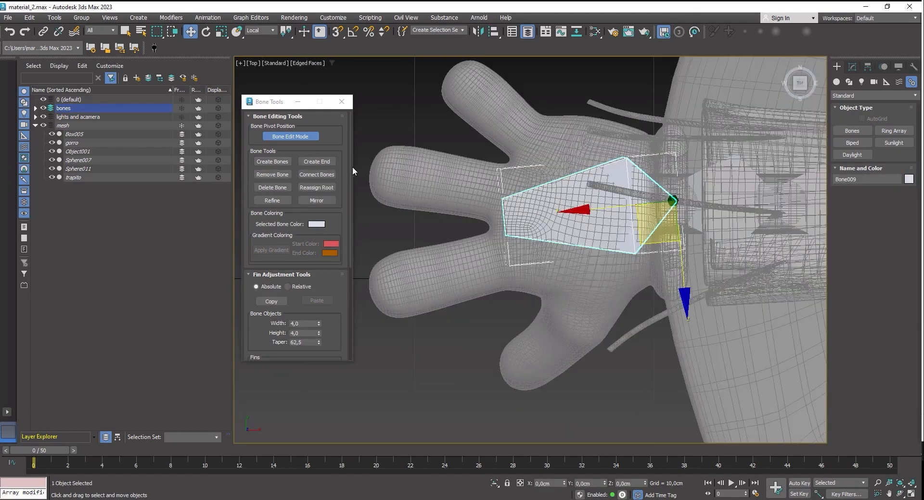
click(317, 162)
drag(447, 224, 544, 225)
alt+middle_drag(544, 225, 568, 217)
click(647, 217)
right_click(318, 343)
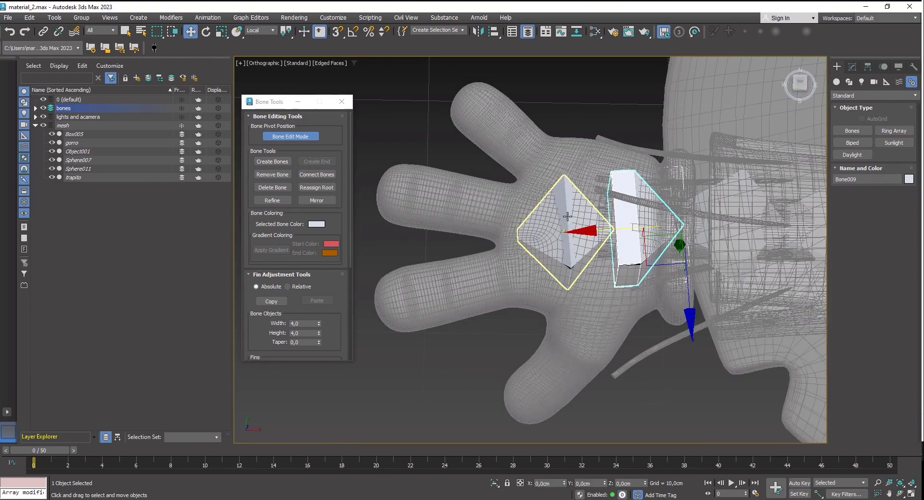
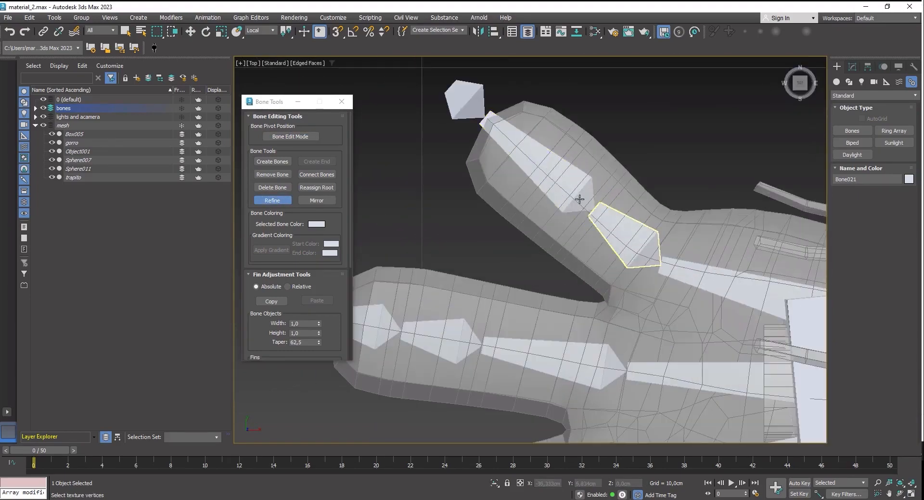
Step: Finish refining the finger bones and mirror the arm and hand bone chain across the X axis
right_click(597, 211)
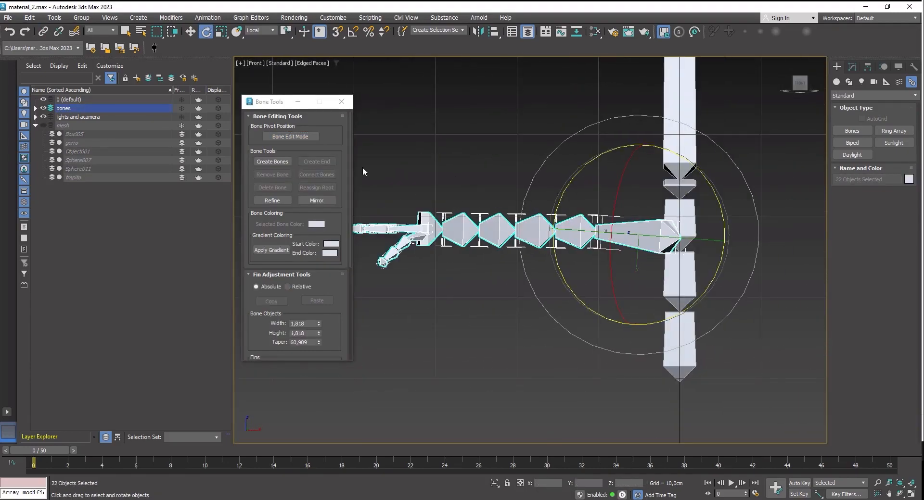
click(316, 201)
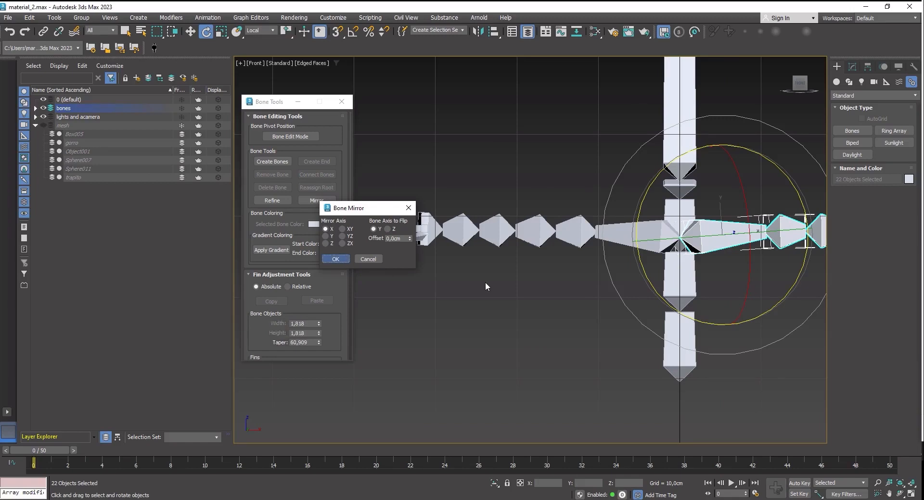
Step: Select the original arm's shoulder bone and open the Move Transform Type-In for it, placing the window clear of the bones
scroll(605, 267, up, 4)
click(678, 190)
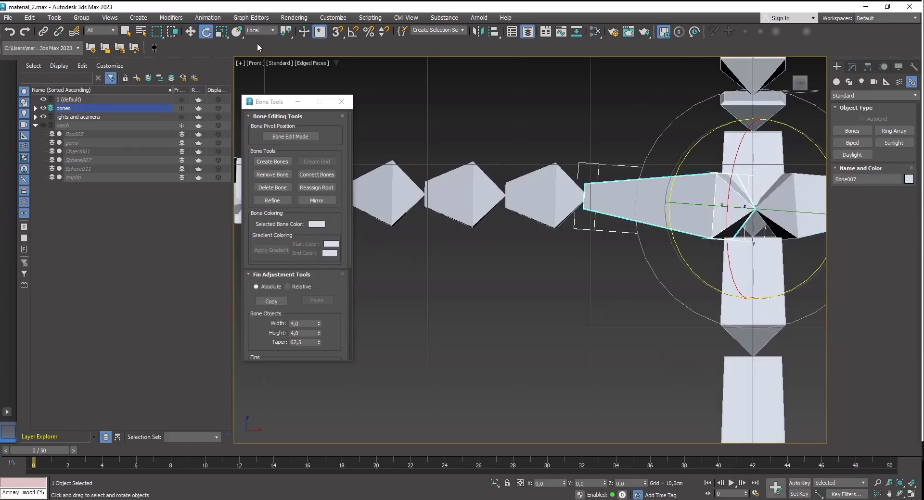
click(190, 32)
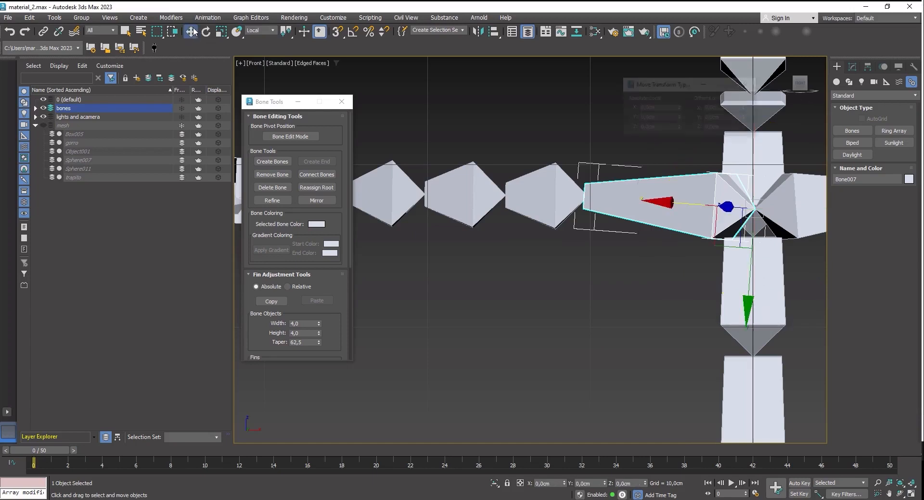
right_click(190, 32)
drag(662, 89, 563, 91)
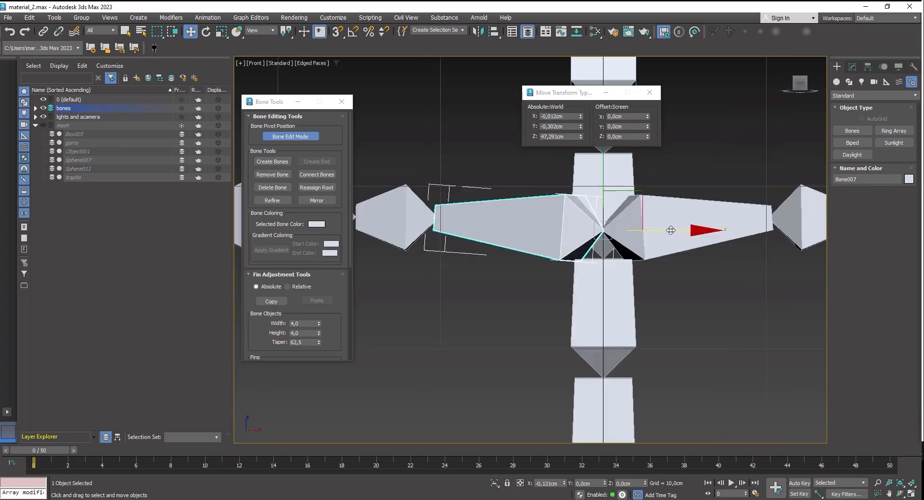
Step: Undo the last two changes to the shoulder bones' base position
middle_drag(586, 208, 607, 223)
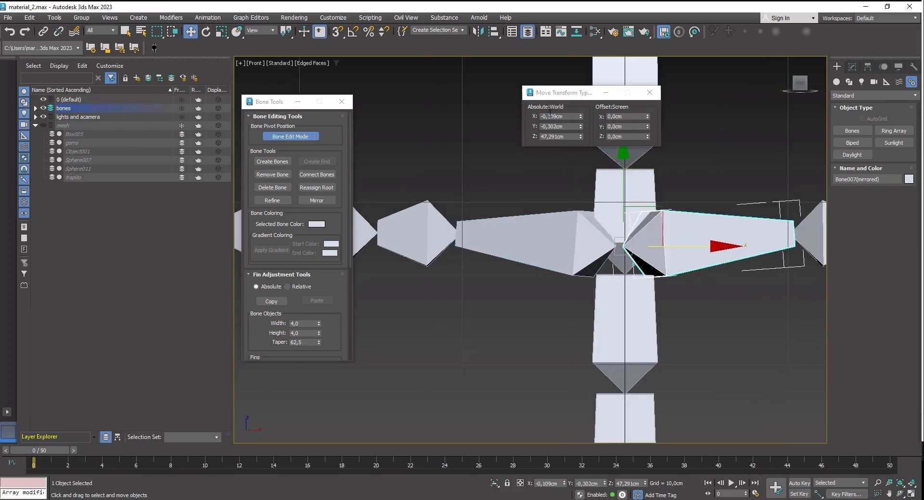
key(Tab)
key(ctrl+z)
key(ctrl+z)
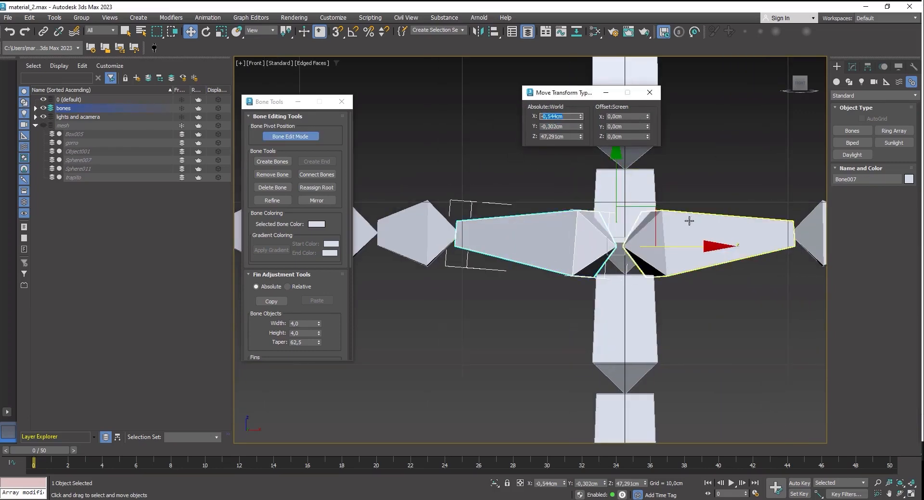
Step: Create a hip bone pointing down from the base of the spine and check its fit below the lowest spine bone
scroll(648, 233, down, 5)
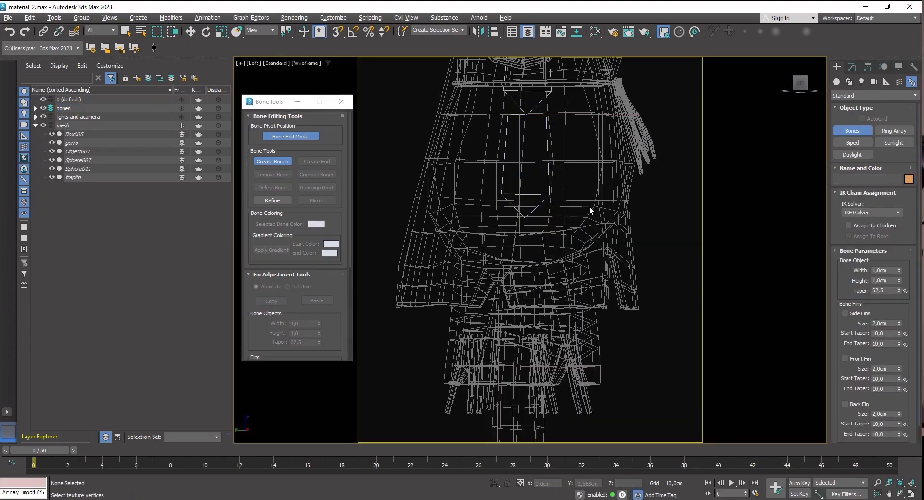
click(589, 205)
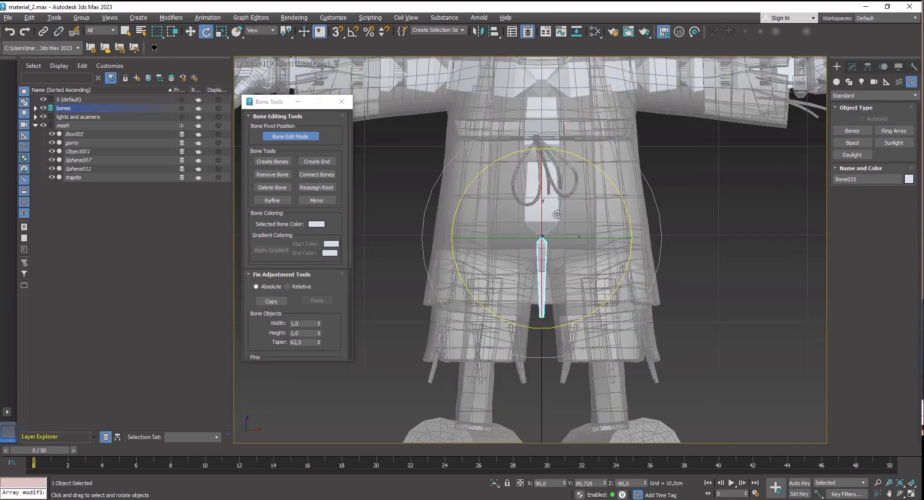
middle_drag(557, 215, 561, 246)
mouse_move(560, 246)
alt+middle_down()
mouse_move(573, 211)
mouse_move(558, 240)
alt+middle_up()
key(w)
click(554, 250)
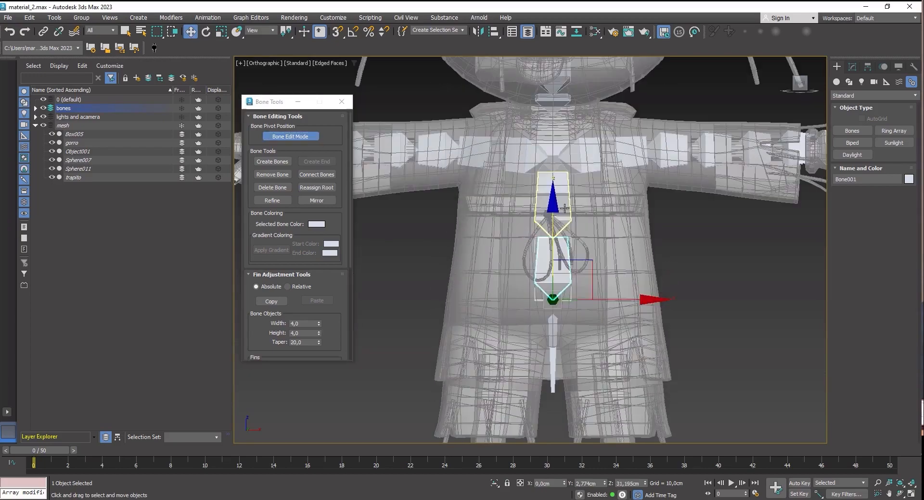
click(552, 337)
scroll(554, 258, up, 4)
scroll(562, 257, down, 3)
click(572, 255)
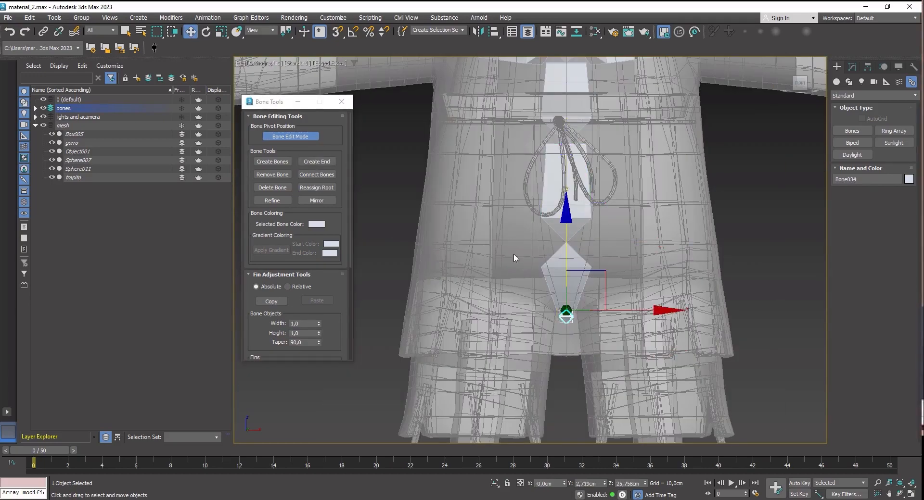
Step: Create a leg bone from the hip to the ankle in the Left viewport and shift its base joint toward the leg's centre
click(577, 225)
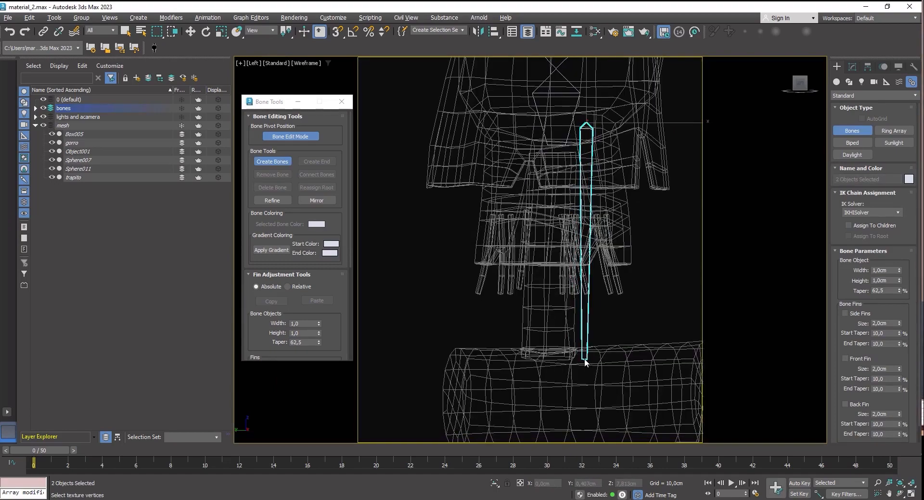
click(577, 358)
right_click(577, 358)
key(w)
click(583, 193)
drag(631, 122, 601, 122)
key(F3)
Step: Leave Bone Edit Mode and move the leg bone sideways into the scarecrow's right leg, at X about -5.7 cm
key(alt+w)
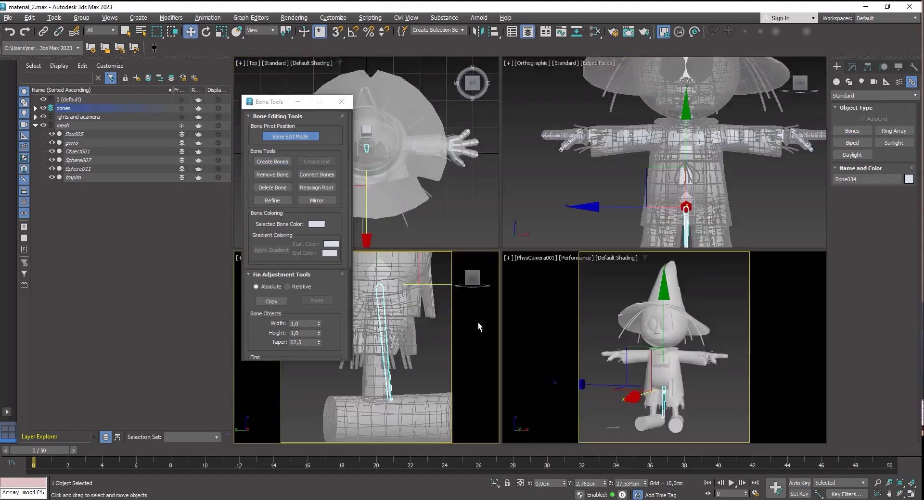
key(alt+w)
click(290, 136)
scroll(577, 319, down, 4)
click(578, 340)
scroll(580, 323, up, 5)
key(alt+w)
key(alt+w)
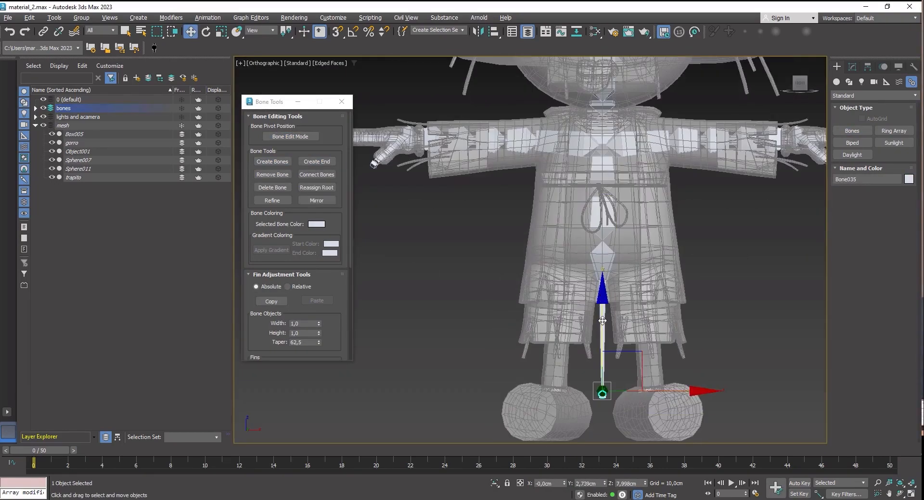
click(602, 332)
drag(634, 267, 585, 266)
key(F3)
key(F3)
drag(593, 227, 603, 204)
Step: Keep the mesh layer frozen and set the leg bone's width and height to 4 and its taper to 22
middle_drag(582, 270, 592, 236)
key(e)
key(w)
click(181, 126)
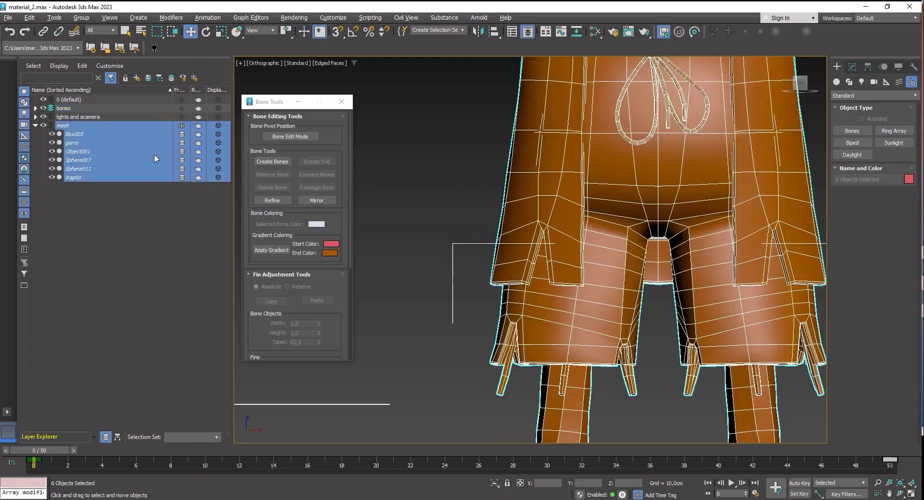
click(182, 126)
click(595, 230)
scroll(594, 231, down, 2)
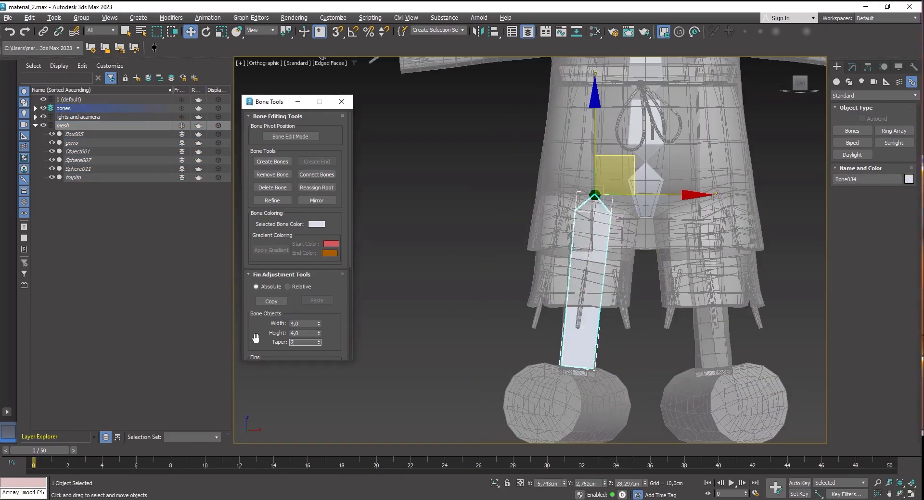
scroll(572, 287, up, 3)
scroll(572, 287, down, 3)
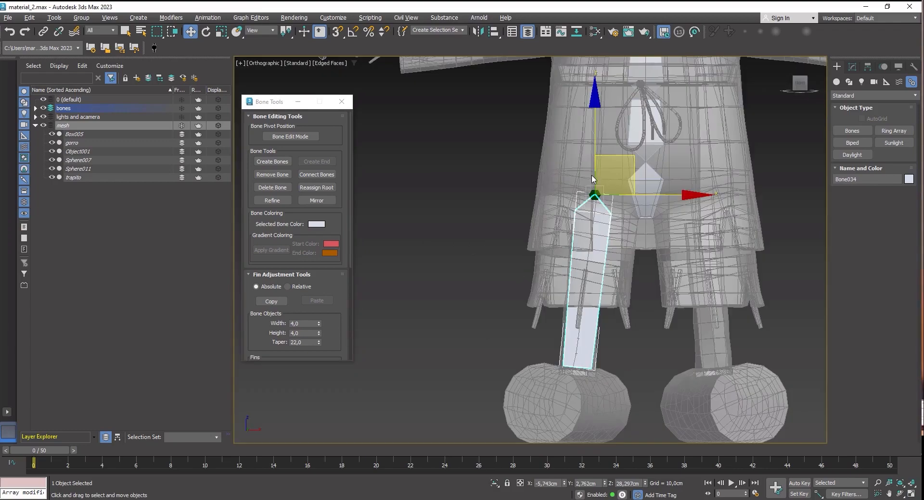
Step: Create a bone chain from the lower leg through the ankle to the foot's tip in the Left viewport
click(581, 255)
key(w)
scroll(573, 289, up, 1)
click(511, 217)
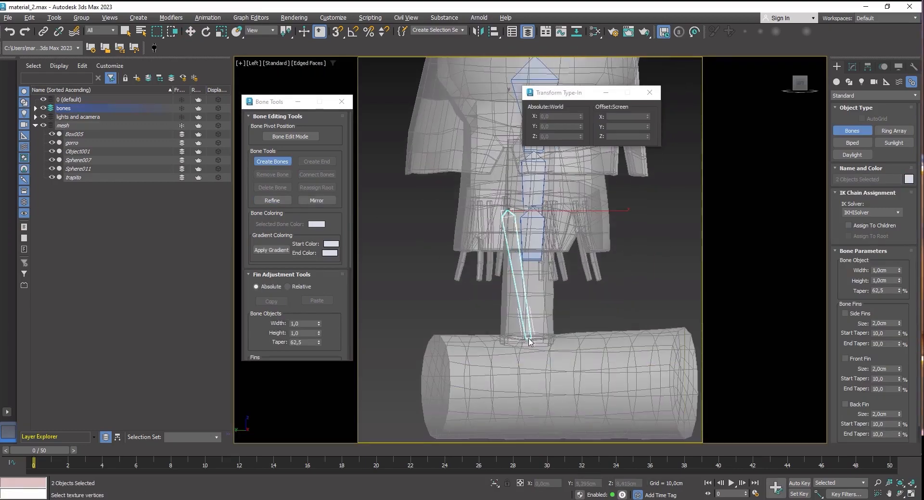
click(530, 340)
key(w)
scroll(563, 268, up, 2)
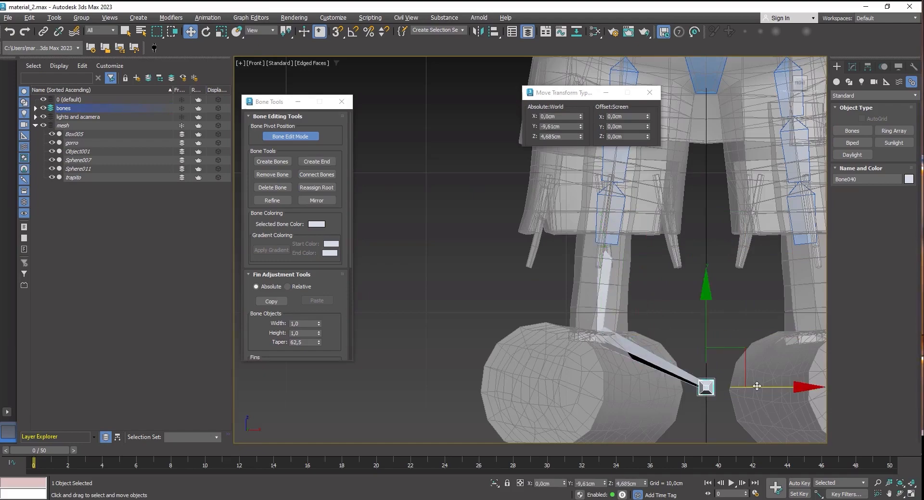
Step: Move the foot's tip bone sideways into the scarecrow's right foot and clear the mesh selection
drag(756, 387, 595, 387)
mouse_move(594, 332)
alt+middle_down()
mouse_move(722, 286)
mouse_move(596, 327)
alt+middle_up()
click(559, 316)
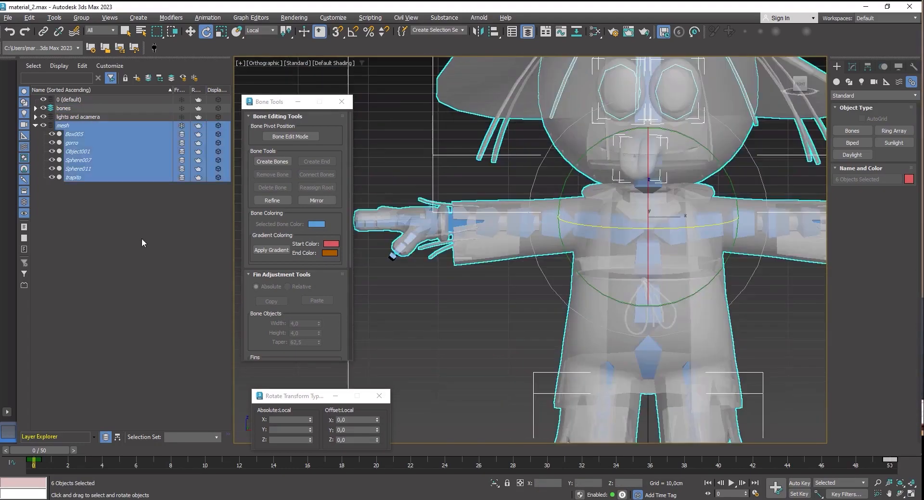
click(142, 239)
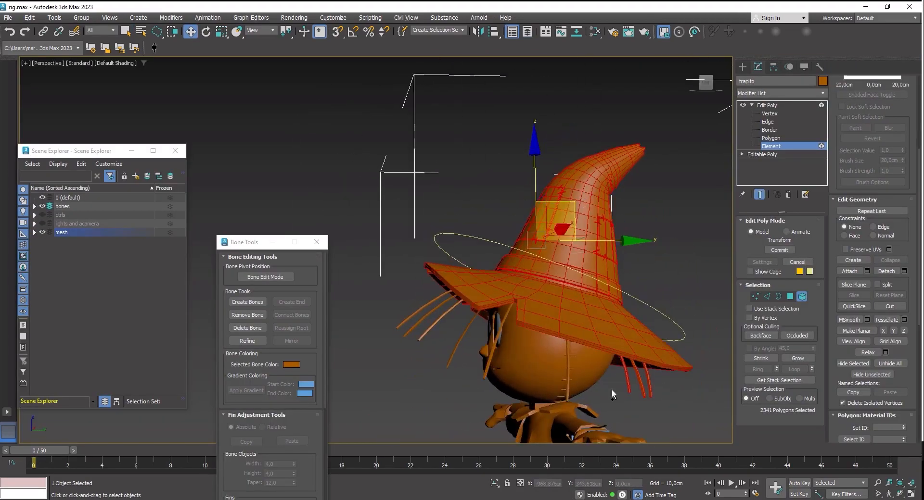
Step: Give the trapito mesh a cream object colour and separate its hat elements into an object named gorra
click(823, 80)
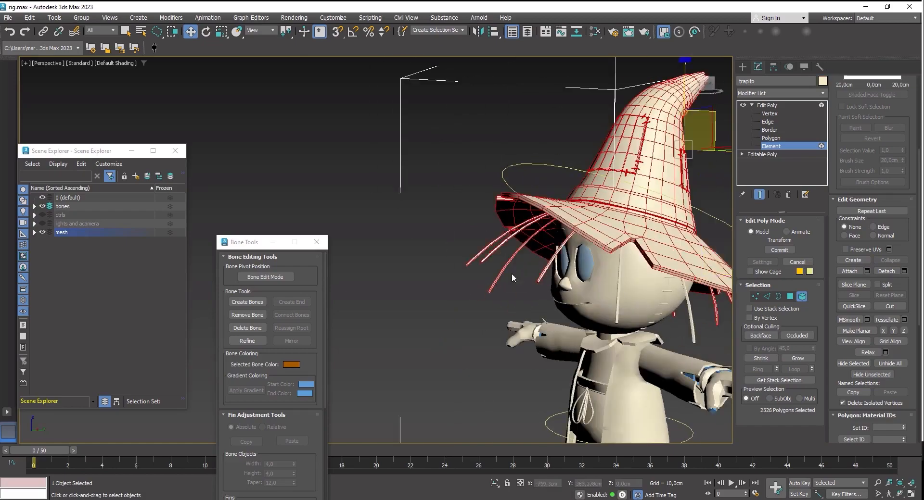
alt+middle_drag(512, 278, 581, 282)
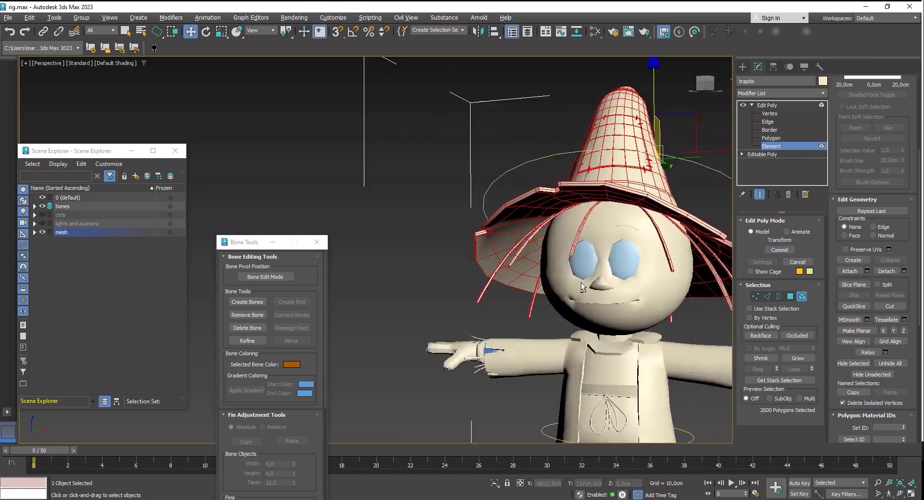
scroll(581, 202, down, 3)
alt+middle_drag(581, 202, 408, 189)
scroll(674, 281, up, 5)
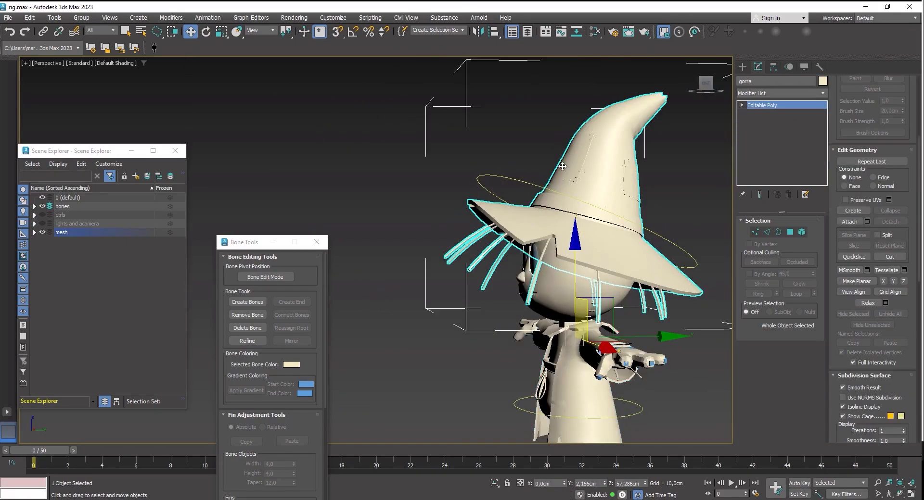
alt+middle_drag(481, 202, 500, 171)
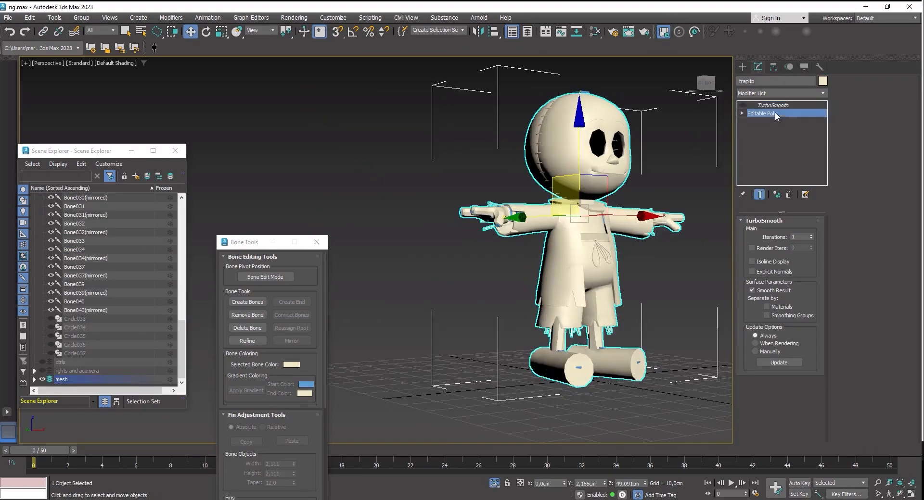
Step: Add a Skin modifier directly above trapito's Editable Poly base and open the selection of bones to add
click(781, 92)
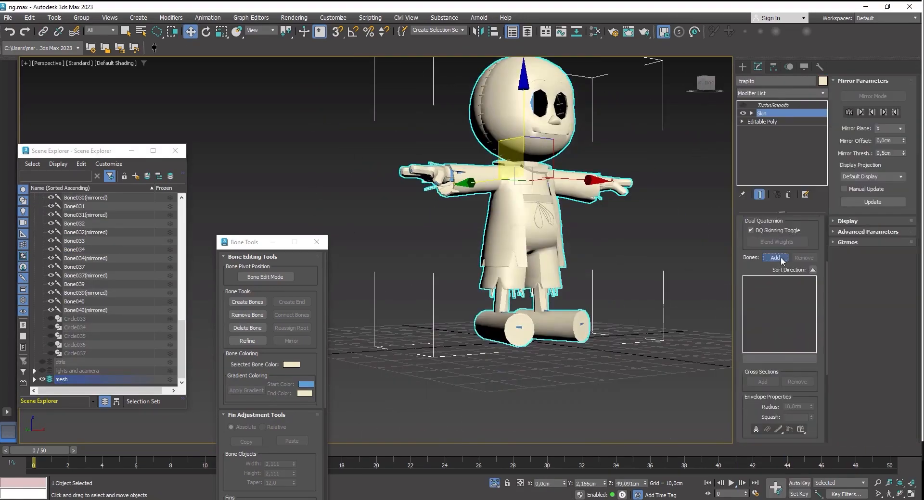
click(775, 258)
scroll(392, 236, up, 2)
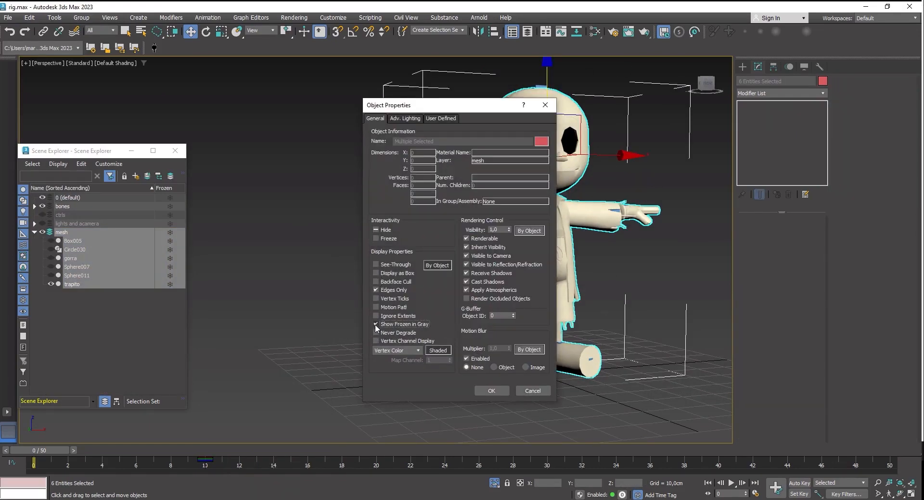
Step: Turn on See-Through for the six objects in the mesh layer, then clear the selection
click(376, 265)
click(492, 390)
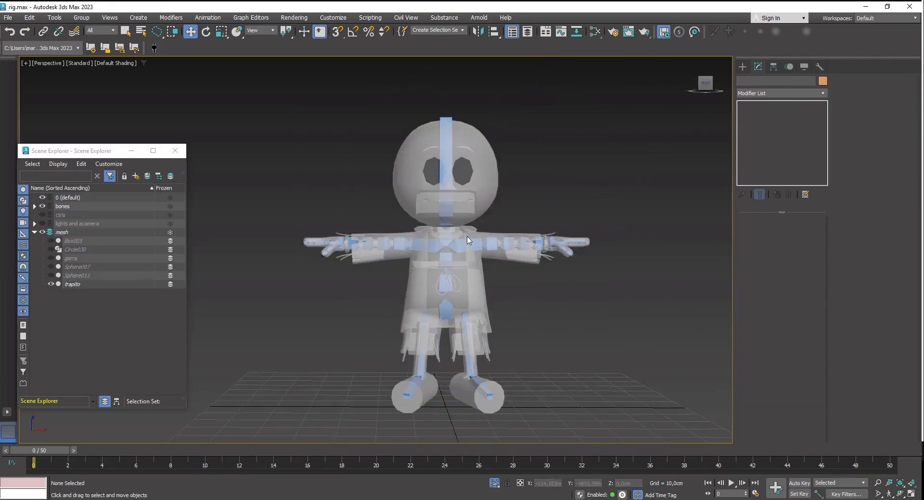
scroll(467, 237, up, 3)
alt+middle_drag(467, 237, 450, 261)
click(73, 285)
click(762, 114)
scroll(563, 187, down, 3)
scroll(569, 200, up, 3)
click(316, 328)
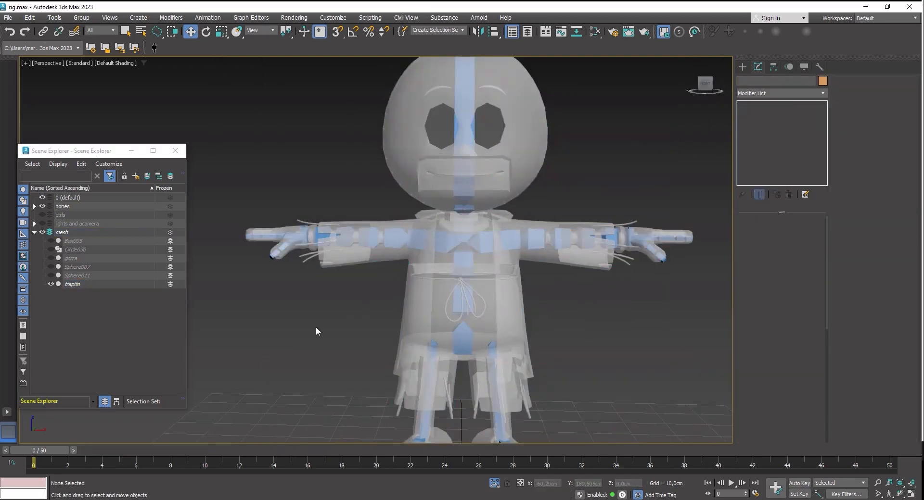
Step: Test a rotation of the lower torso bone at frame 48 with Auto Key on, undo it and clear the selection
drag(797, 430, 848, 433)
click(463, 302)
drag(530, 263, 522, 255)
key(ctrl+z)
click(561, 314)
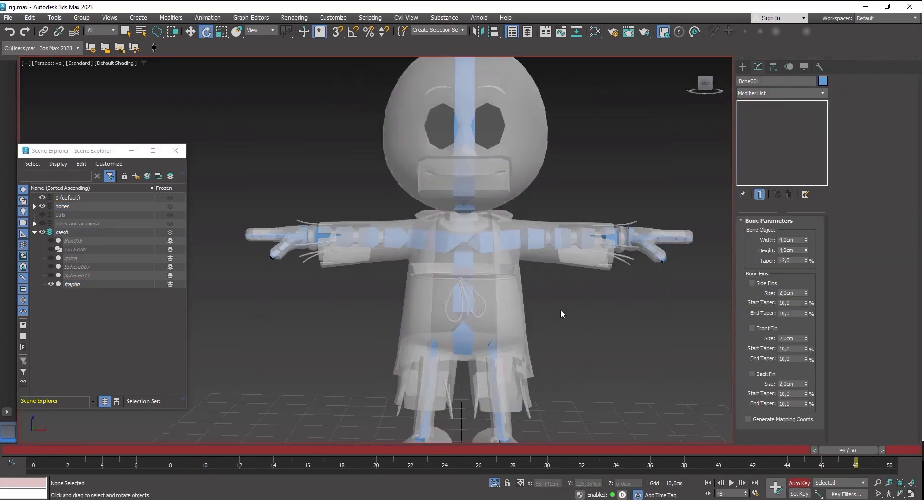
Step: Start envelope editing in trapito's Skin modifier and select Bone002 to show the head's influence
click(73, 285)
alt+right_click(465, 212)
click(484, 239)
click(514, 282)
click(763, 114)
click(779, 233)
click(756, 383)
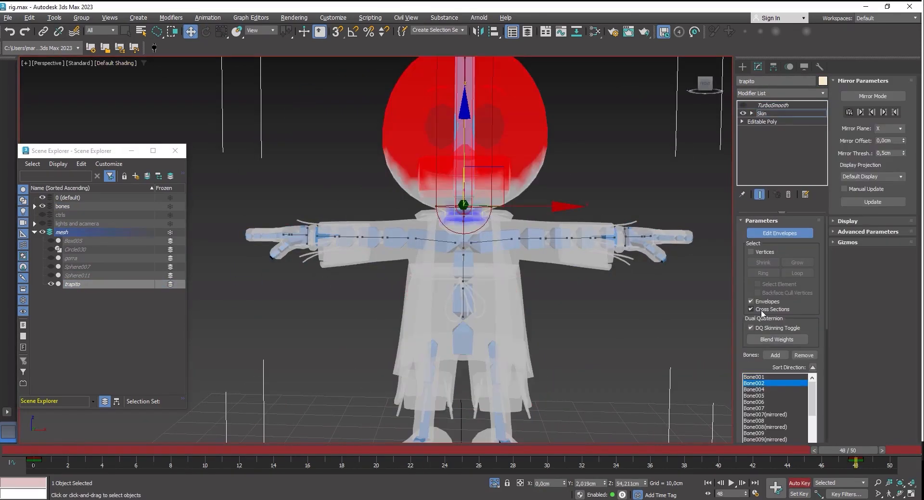
Step: Solve the skin weights with the Geodesic Voxel Solver at falloff 0,3, max influence 2 and max resolution 256, and check the leg and foot bones
scroll(771, 341, down, 3)
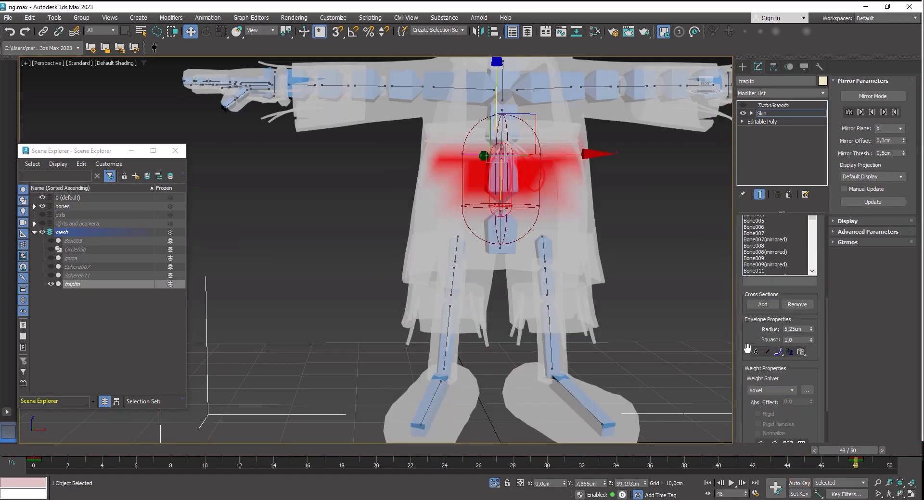
scroll(805, 337, down, 2)
drag(705, 255, 258, 202)
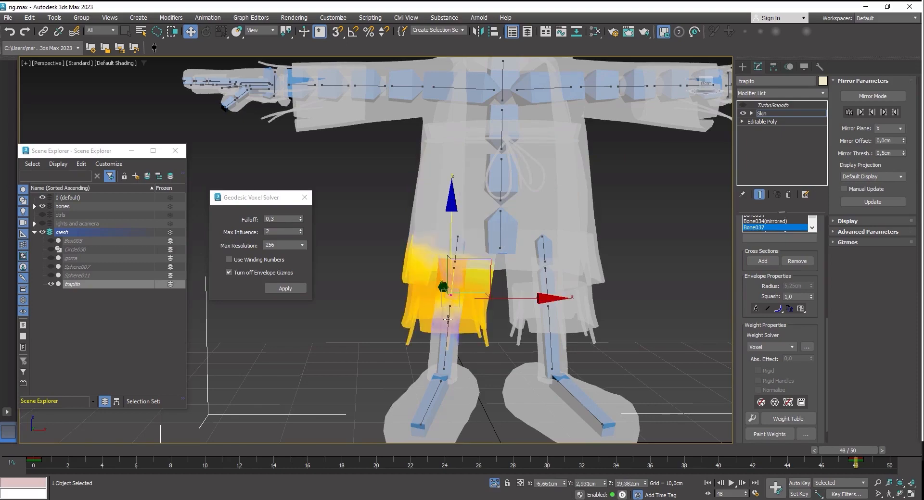
mouse_move(436, 357)
middle_down()
mouse_move(447, 321)
mouse_move(529, 348)
mouse_move(402, 344)
mouse_move(447, 350)
middle_up()
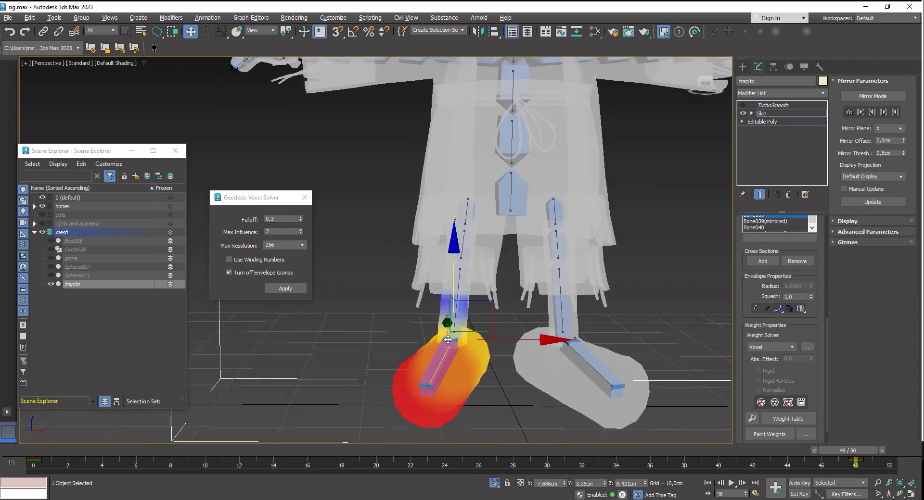
middle_drag(385, 262, 366, 289)
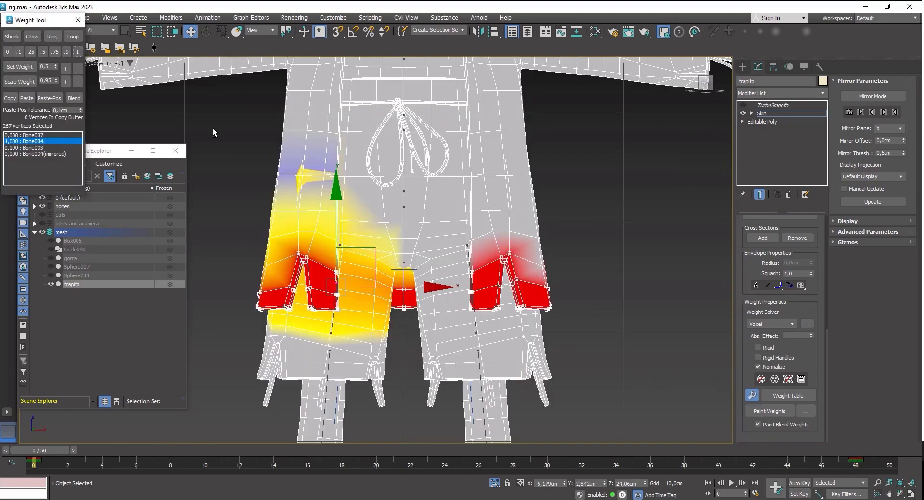
Step: Use the Weight Tool to give the shirt's hem flaps on the mirrored side a weight of 1 to Bone034(mirrored)
scroll(467, 253, up, 4)
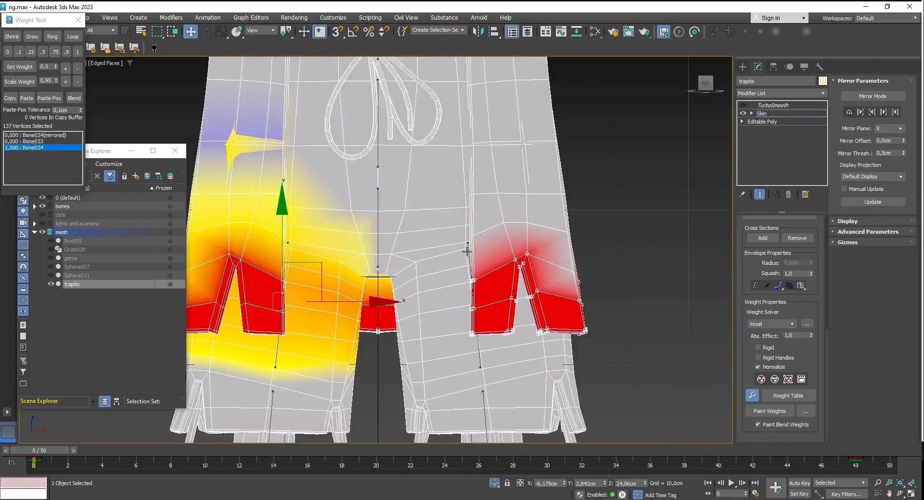
scroll(468, 254, down, 6)
click(77, 52)
scroll(337, 251, up, 5)
click(75, 70)
scroll(521, 201, up, 4)
click(516, 201)
scroll(522, 201, down, 8)
click(33, 147)
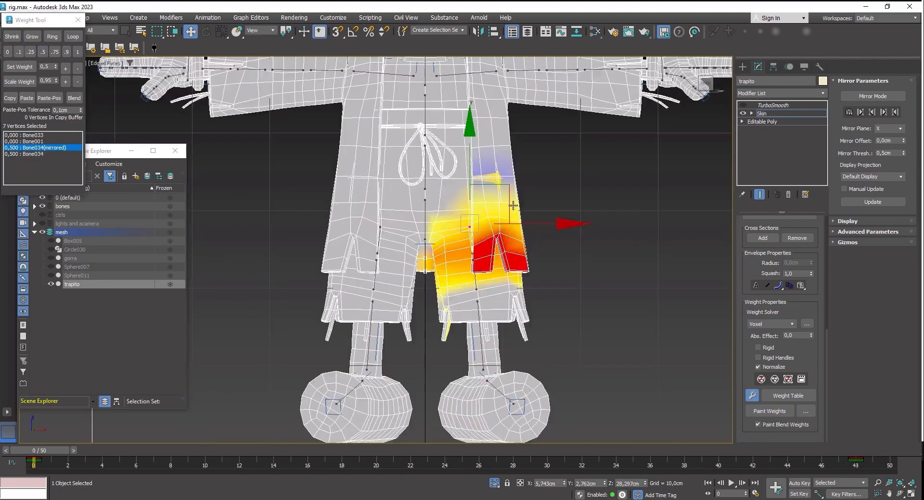
Step: Remove the unwanted bone's influence from the selected shirt vertices by setting its weight to 0
scroll(506, 231, up, 3)
click(34, 141)
mouse_move(433, 260)
middle_down()
mouse_move(486, 260)
mouse_move(448, 264)
middle_up()
click(7, 51)
Step: Pose the rig at frame 33 and paint Bone034(mirrored) weights onto the front of the shirt's lower hem
scroll(448, 264, down, 2)
drag(39, 450, 595, 450)
mouse_move(462, 289)
alt+middle_down()
mouse_move(550, 333)
mouse_move(361, 303)
mouse_move(237, 350)
mouse_move(336, 327)
alt+middle_up()
click(35, 142)
click(769, 412)
drag(416, 289, 468, 336)
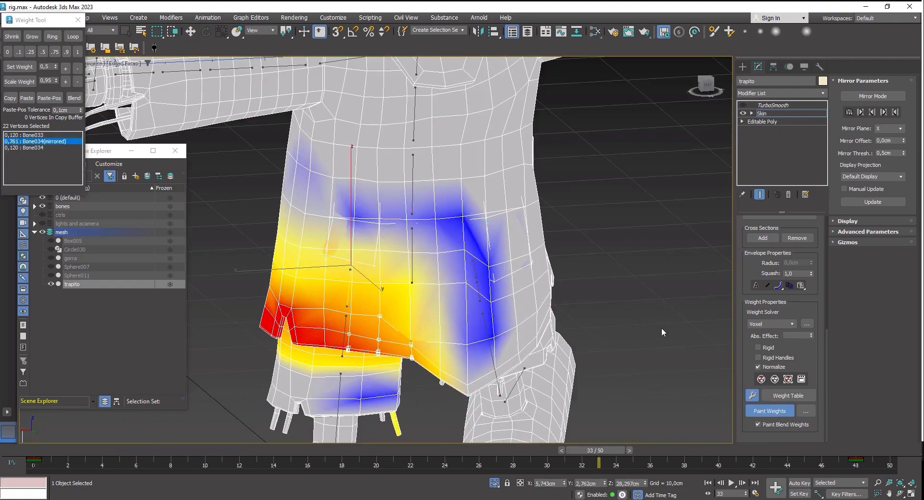
Step: Make Bone034 the active bone for weight painting and review the trouser legs at frame 6
click(769, 412)
click(33, 148)
click(769, 411)
mouse_move(471, 288)
alt+middle_down()
mouse_move(406, 308)
mouse_move(214, 439)
alt+middle_up()
drag(596, 451, 140, 451)
alt+middle_drag(529, 288, 409, 269)
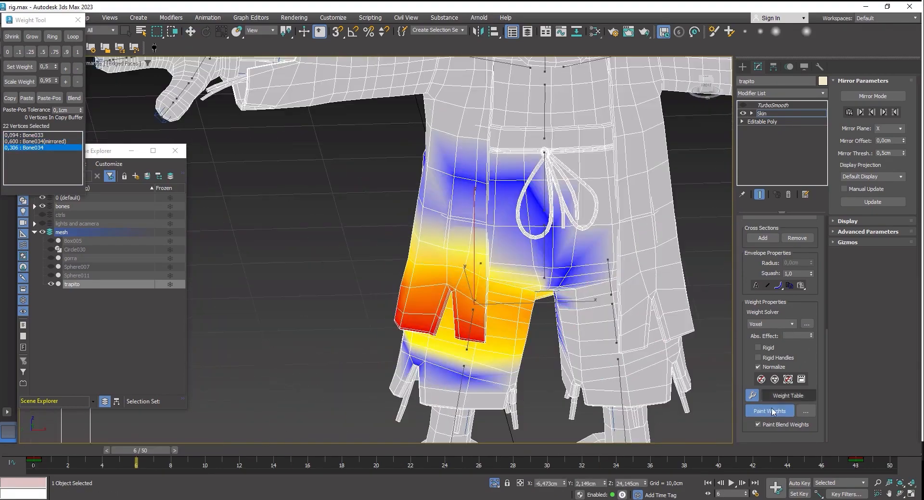
Step: Paint the skin weights of Bone034(mirrored) on the tunic and trouser leg area
click(769, 411)
click(35, 141)
click(770, 412)
alt+middle_drag(635, 270, 600, 264)
alt+middle_drag(405, 294, 462, 270)
drag(577, 332, 611, 363)
Step: Switch the weight painting back to Bone034 and view the lower body
click(769, 412)
click(34, 148)
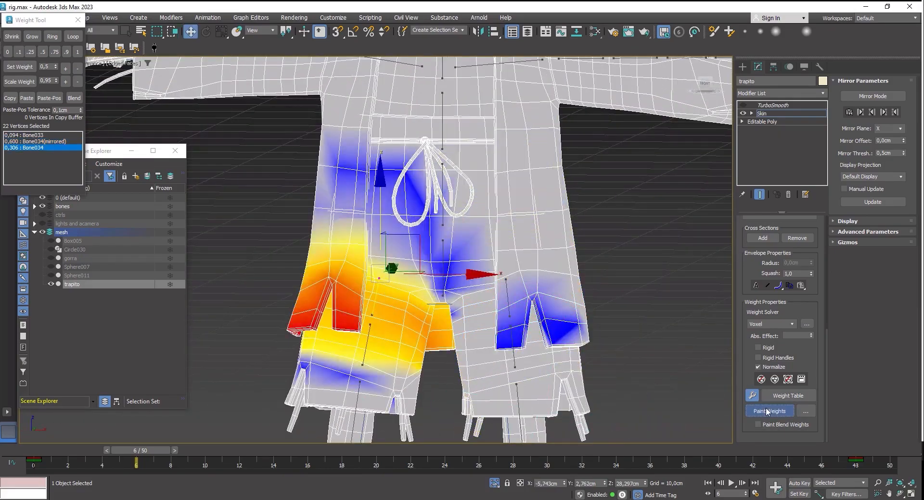
click(769, 412)
mouse_move(529, 240)
alt+middle_down()
mouse_move(195, 134)
mouse_move(573, 316)
mouse_move(512, 188)
alt+middle_up()
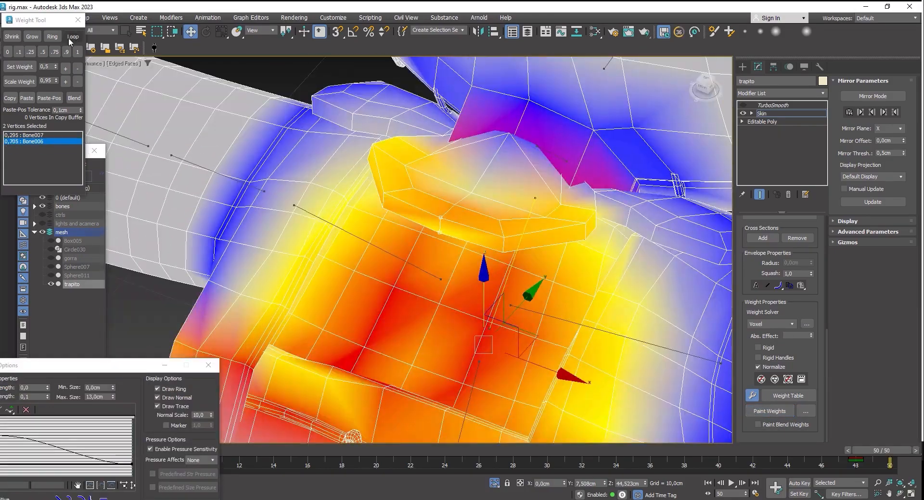
Step: Set the collar vertices' Bone006 weight to 1 and check the collar at frame 13
click(77, 52)
scroll(476, 270, down, 5)
drag(882, 451, 255, 451)
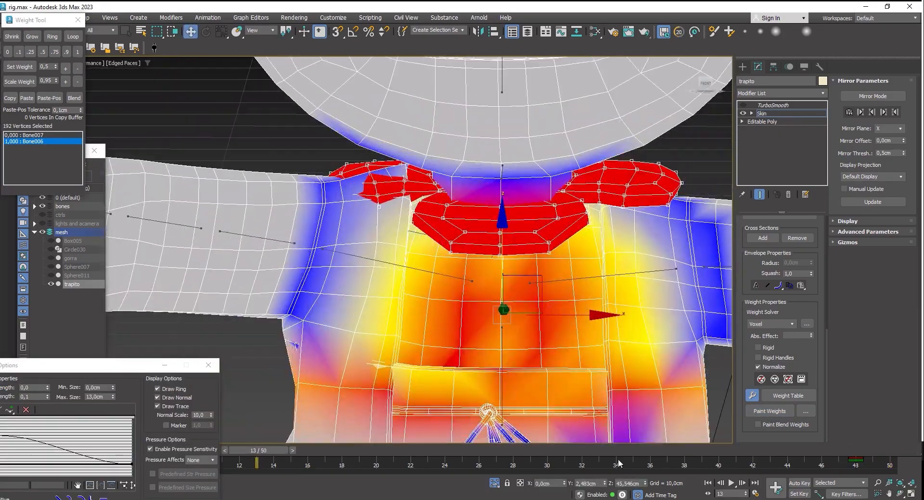
Step: Select the collar vertices on one shoulder and raise their Bone007 weight to 0.7
key(F3)
scroll(462, 202, up, 5)
key(F3)
mouse_move(297, 171)
mouse_down()
mouse_move(311, 194)
mouse_move(519, 226)
mouse_up()
alt+middle_drag(442, 226, 489, 263)
scroll(562, 279, down, 4)
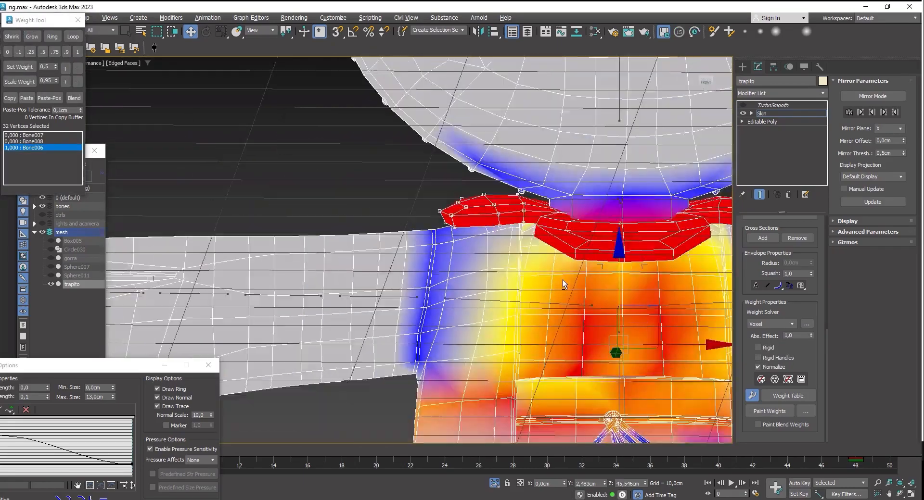
click(524, 304)
click(66, 69)
click(66, 70)
click(67, 70)
Step: Set the Bone007 weight to 0 on the vertices below the waist and check the deformation along the timeline
alt+middle_drag(433, 289, 621, 293)
key(F3)
drag(703, 309, 332, 423)
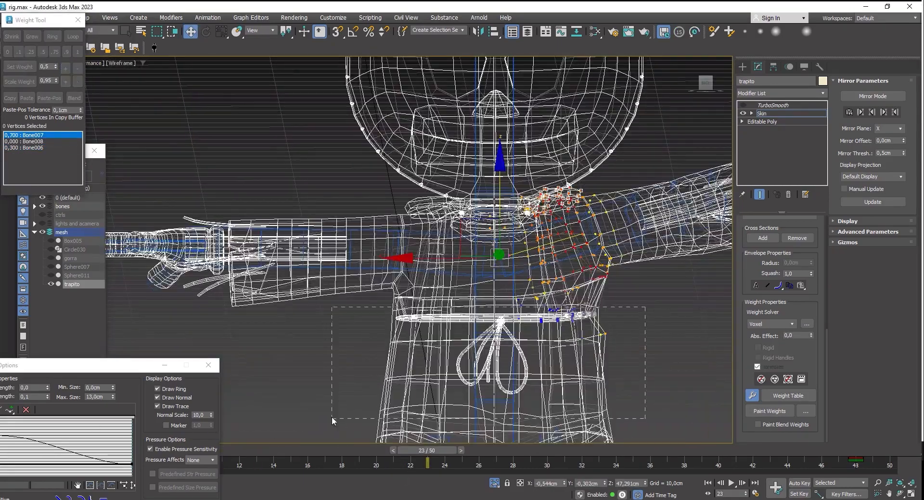
click(8, 52)
key(F3)
alt+middle_drag(366, 308, 568, 298)
mouse_move(424, 451)
mouse_down()
mouse_move(171, 430)
mouse_move(512, 451)
mouse_up()
scroll(481, 269, up, 4)
click(565, 308)
scroll(564, 308, down, 5)
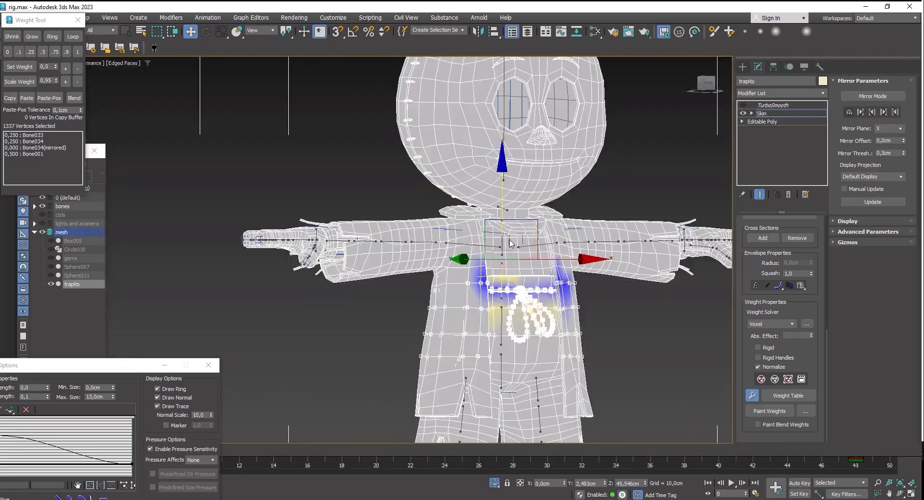
Step: Examine the character's torso and belt area with the mesh edges toggled
click(761, 113)
key(F4)
scroll(490, 275, up, 4)
alt+middle_drag(413, 288, 567, 385)
click(761, 114)
key(F4)
scroll(490, 276, down, 3)
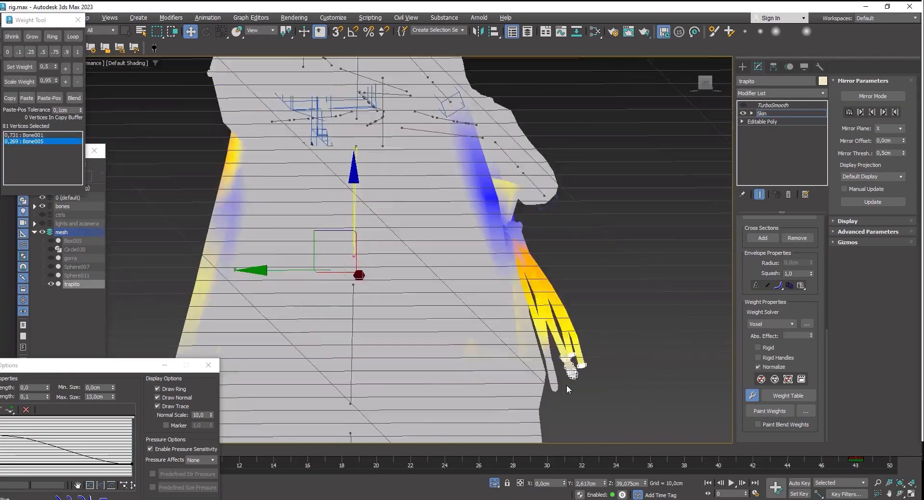
Step: Select the rope belt with its bow and set its Bone005 weight to 1
scroll(495, 193, up, 6)
scroll(389, 255, up, 6)
ctrl+click(331, 249)
ctrl+click(331, 277)
click(35, 36)
scroll(385, 240, down, 10)
key(F3)
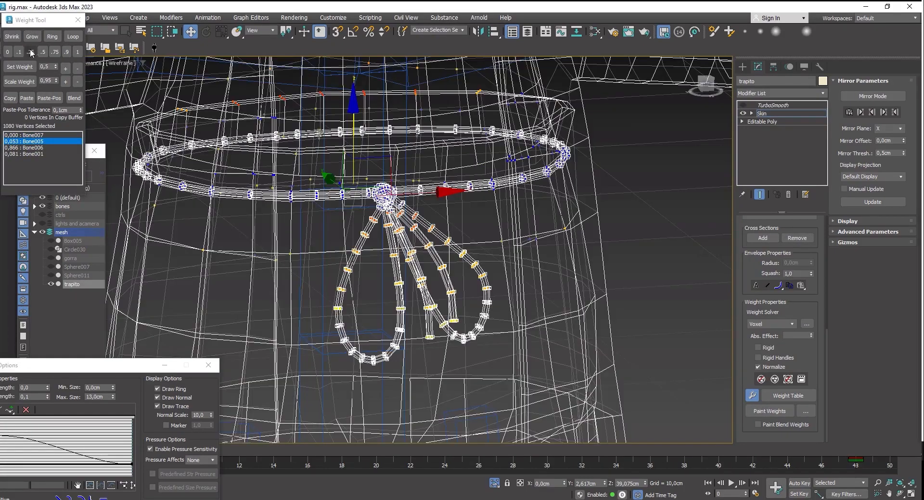
key(F3)
key(F3)
key(F3)
click(77, 52)
mouse_move(251, 451)
mouse_down()
mouse_move(568, 387)
mouse_move(250, 391)
mouse_up()
Step: Select the front panel vertices around the rope belt and set their Bone005 weight to 0.5
scroll(404, 182, up, 10)
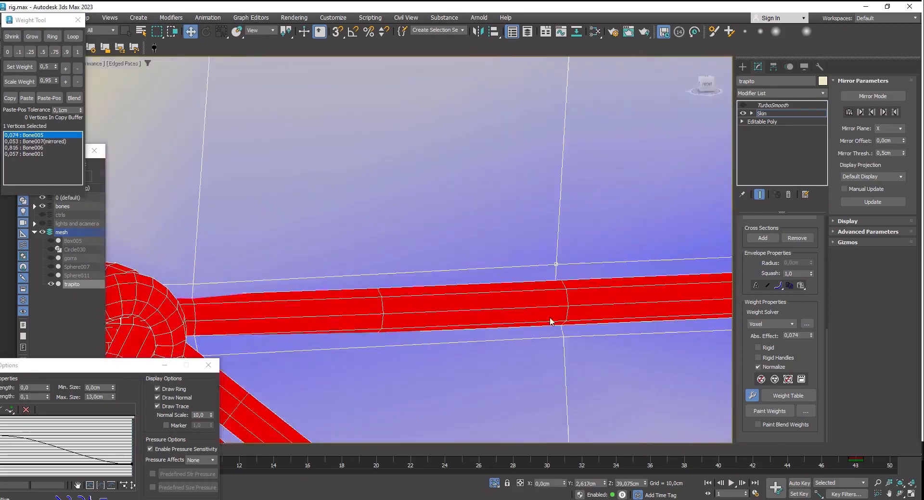
key(F3)
scroll(324, 279, up, 5)
click(283, 271)
scroll(317, 179, down, 10)
key(F3)
click(32, 37)
click(43, 52)
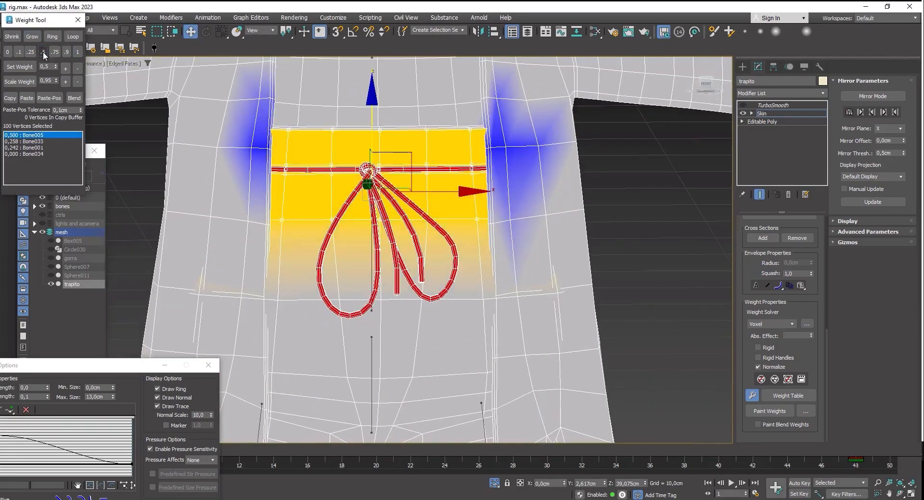
Step: Set the Bone005 weight to 0.1 on the front panel's upper border vertices and check the belt at frame 39
alt+middle_drag(372, 192, 413, 174)
scroll(414, 173, up, 5)
click(317, 169)
ctrl+click(426, 145)
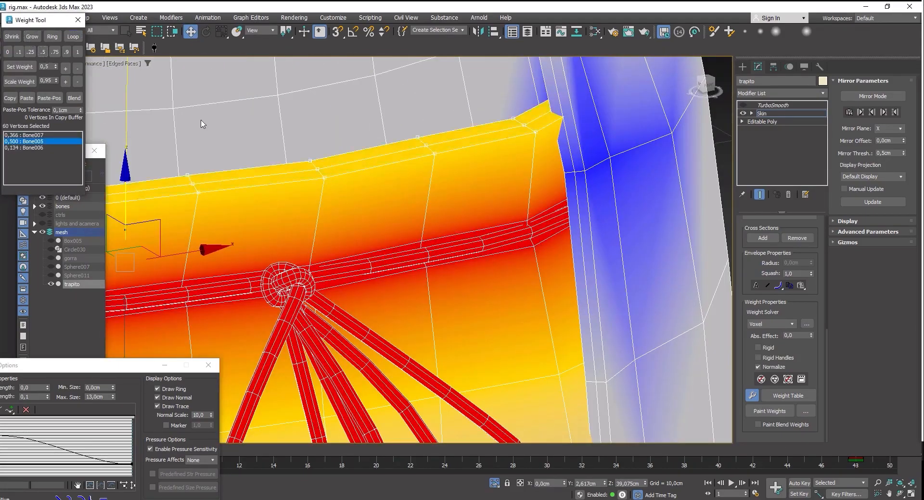
scroll(270, 216, down, 4)
click(18, 52)
scroll(298, 192, down, 4)
scroll(336, 193, down, 4)
mouse_move(269, 376)
mouse_down()
mouse_move(839, 377)
mouse_move(702, 377)
mouse_up()
scroll(398, 198, up, 3)
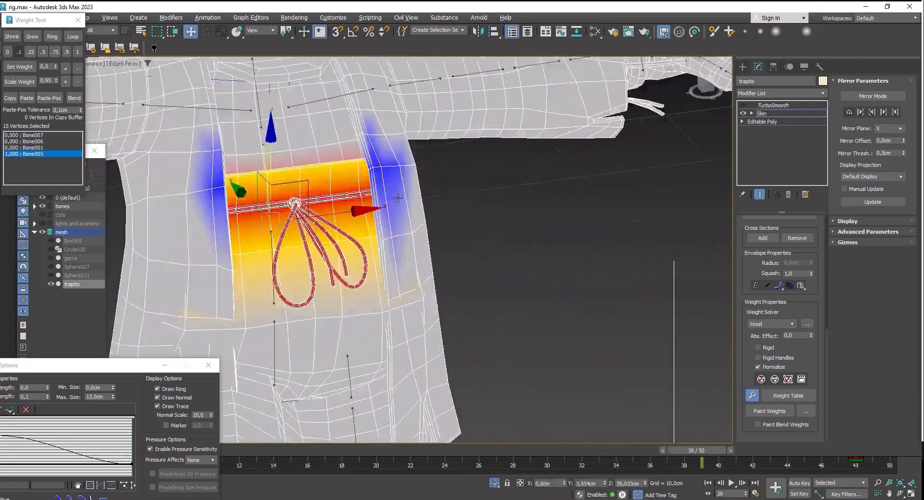
Step: Paint Bone005 skin weights over the torso around the belt and the back
alt+middle_drag(398, 198, 423, 216)
click(769, 412)
alt+middle_drag(308, 217, 367, 197)
drag(270, 145, 288, 231)
drag(230, 173, 165, 258)
alt+middle_drag(165, 258, 433, 231)
drag(269, 269, 366, 269)
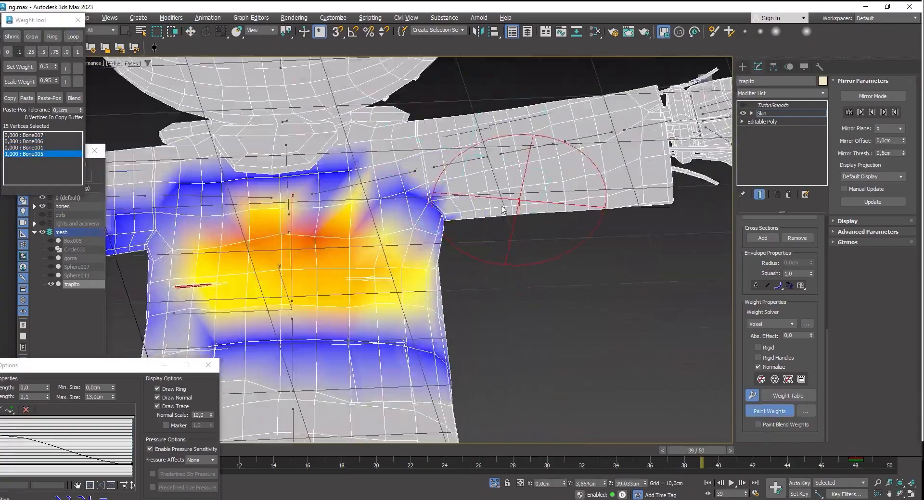
alt+middle_drag(501, 210, 352, 270)
drag(353, 270, 656, 330)
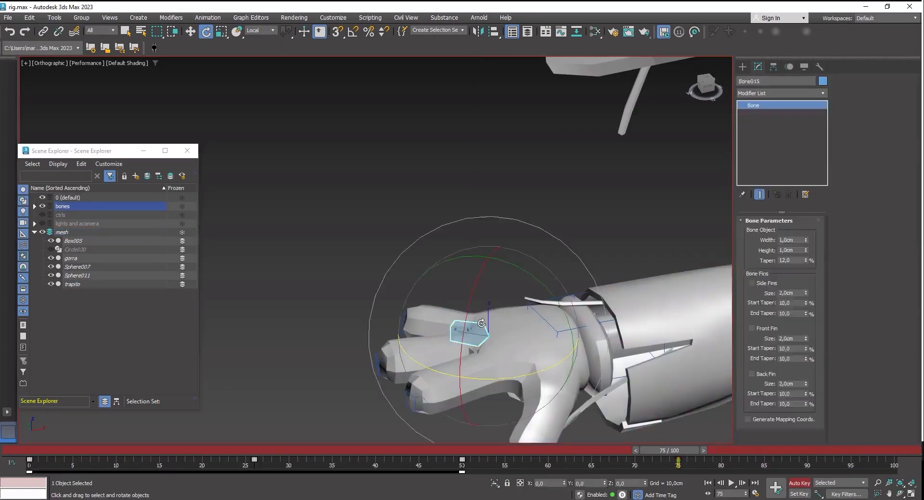
Step: Select the finger bone chain starting at Bone015 and rotate it to bend the finger at frame 75
double_click(478, 328)
alt+middle_drag(481, 323, 510, 279)
drag(510, 279, 511, 323)
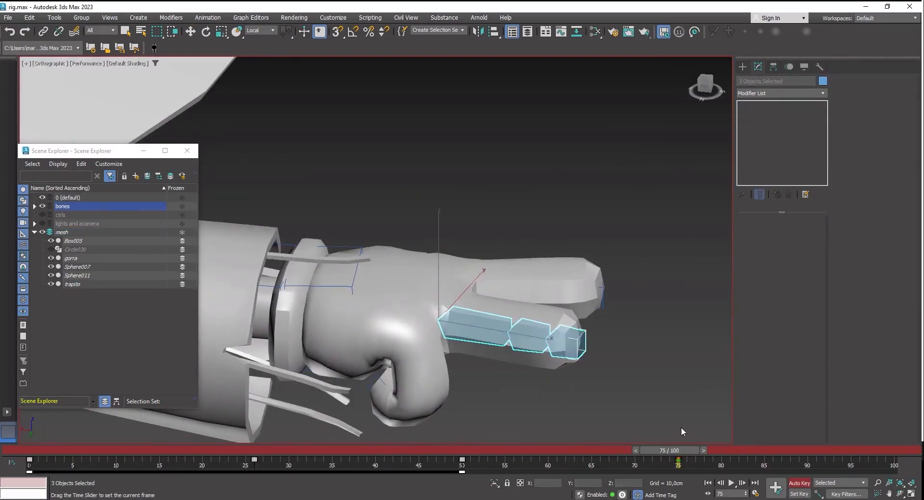
Step: Extend the animation range to 117 frames and bend the next finger's three bones with a rotation at frame 115
click(540, 344)
ctrl+alt+right_drag(764, 465, 657, 466)
mouse_move(653, 451)
mouse_down()
mouse_move(550, 437)
mouse_move(659, 467)
mouse_up()
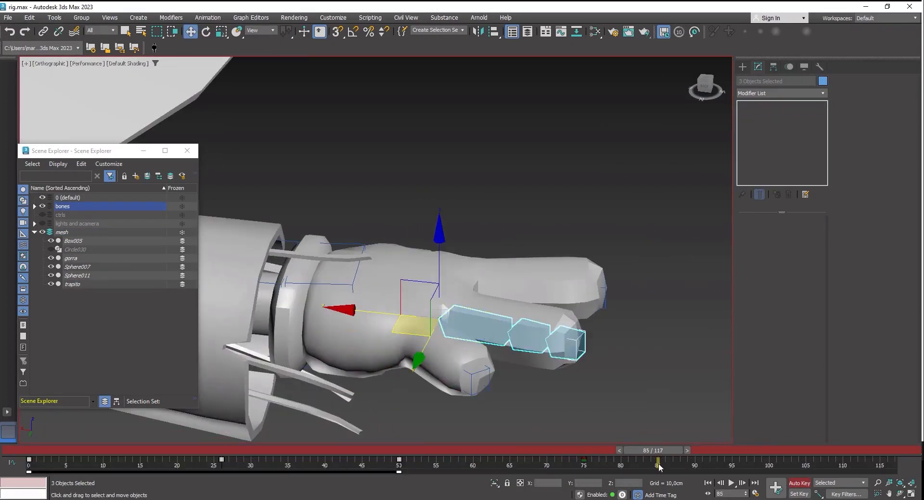
drag(797, 450, 869, 451)
alt+middle_drag(482, 298, 635, 278)
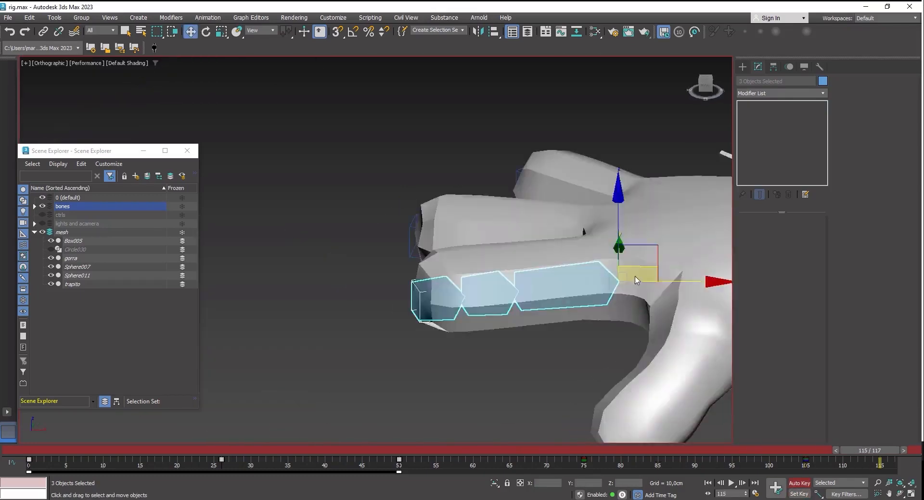
key(e)
drag(567, 262, 564, 309)
scroll(452, 307, down, 5)
mouse_move(870, 450)
mouse_down()
mouse_move(451, 451)
mouse_move(863, 451)
mouse_up()
key(w)
Step: Change the viewport shading to Facets
click(87, 64)
click(126, 64)
click(126, 85)
click(87, 64)
click(93, 98)
click(86, 63)
click(100, 109)
Step: Extend the animation range to 147 frames and set a key on the thumb bones at frame 125
scroll(481, 269, up, 5)
ctrl+alt+right_drag(834, 467, 674, 467)
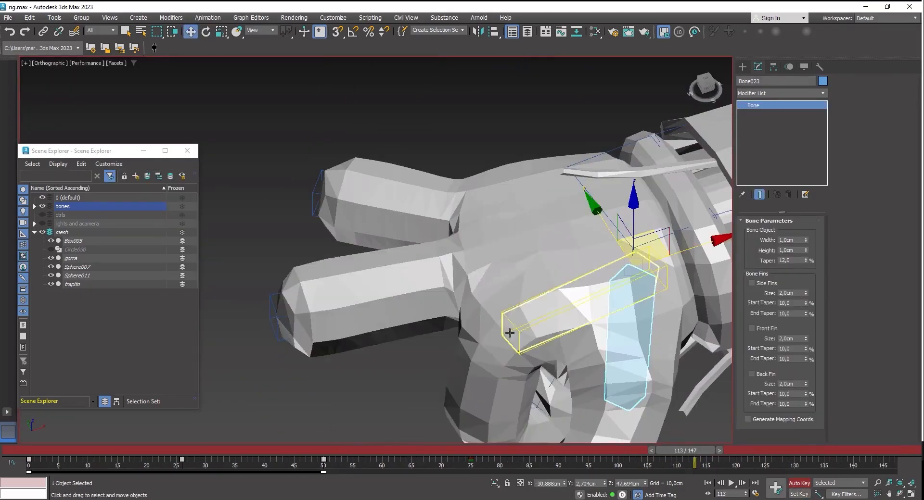
click(513, 330)
drag(684, 451, 751, 450)
alt+middle_drag(577, 332, 626, 353)
click(566, 317)
click(777, 486)
Step: Select the thumb's three bones and rotate them to bend the thumb at frame 135
drag(751, 451, 812, 451)
ctrl+click(500, 380)
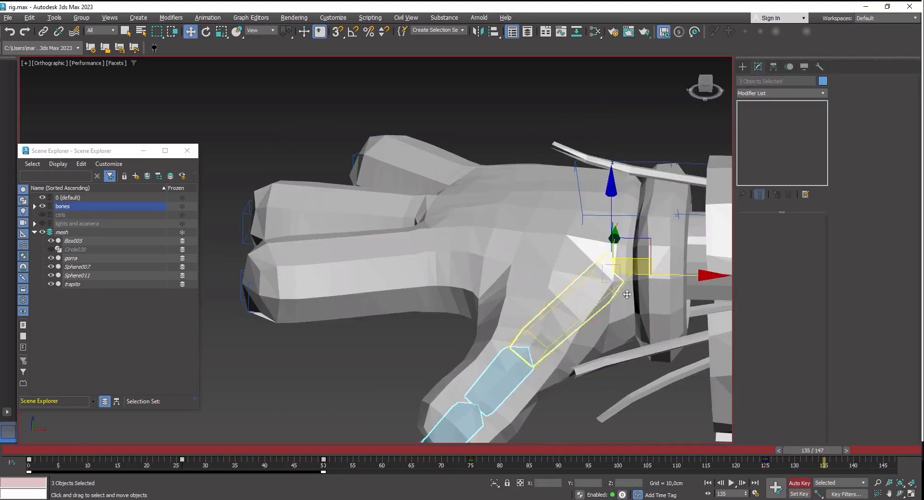
key(e)
alt+middle_drag(627, 295, 572, 269)
drag(525, 241, 540, 259)
alt+middle_drag(540, 259, 500, 226)
Step: Rotate the four arm bones at frame 24 and turn off automatic keying
drag(648, 308, 648, 260)
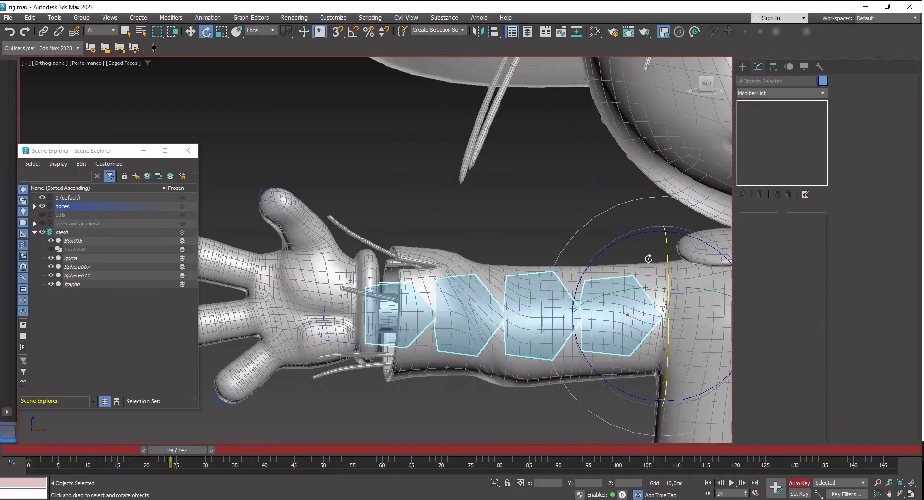
click(799, 483)
Step: Open envelope editing in the trapito mesh's Skin modifier and pick the bone in the middle of the sleeve
click(577, 308)
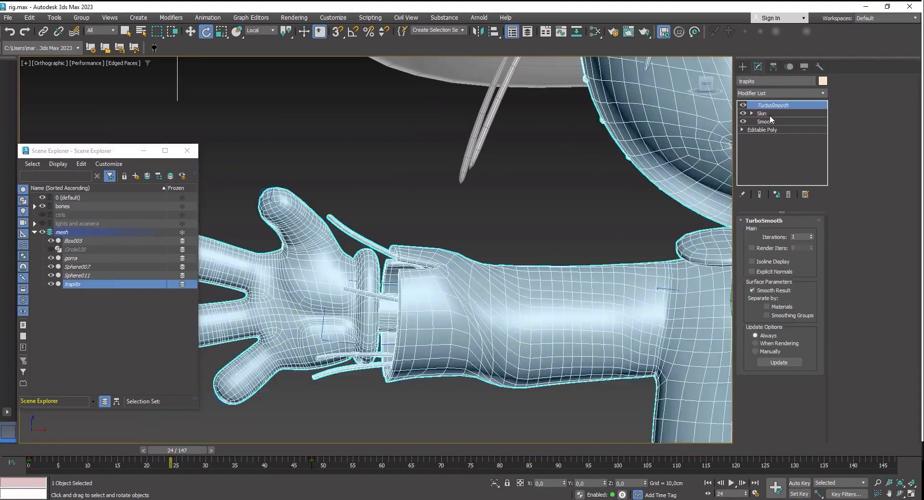
click(763, 113)
click(779, 233)
alt+middle_drag(573, 299, 563, 310)
click(492, 315)
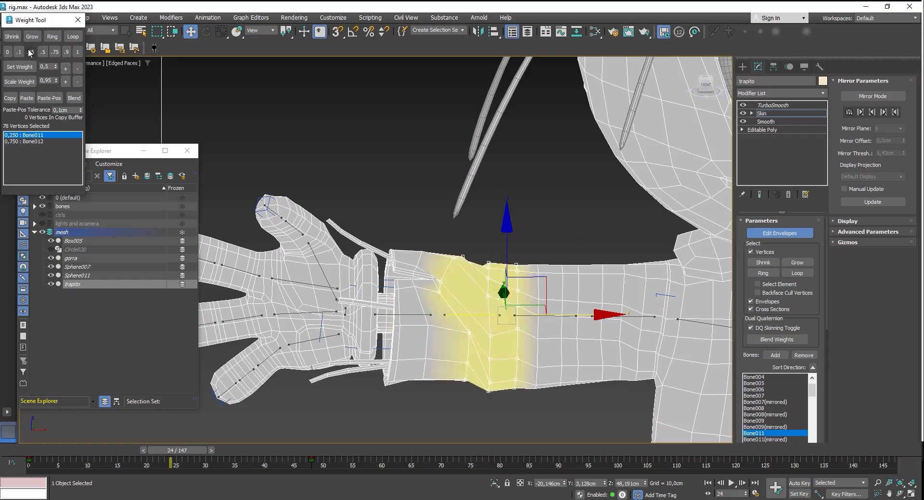
Step: Narrow the vertex selection on the sleeve and blend the selected vertices' bone weights
click(438, 315)
mouse_move(547, 314)
alt+middle_down()
mouse_move(540, 352)
mouse_move(544, 315)
alt+middle_up()
alt+drag(529, 402, 505, 250)
click(74, 98)
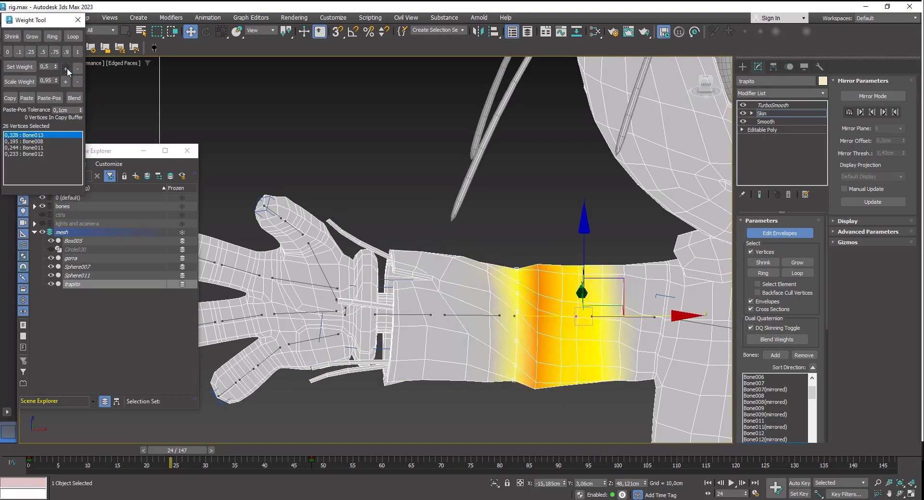
Step: Select the next vertex loops along the sleeve and blend their weights for the neighbouring arm bone
drag(567, 415, 568, 415)
click(539, 317)
middle_drag(539, 316, 535, 320)
click(79, 98)
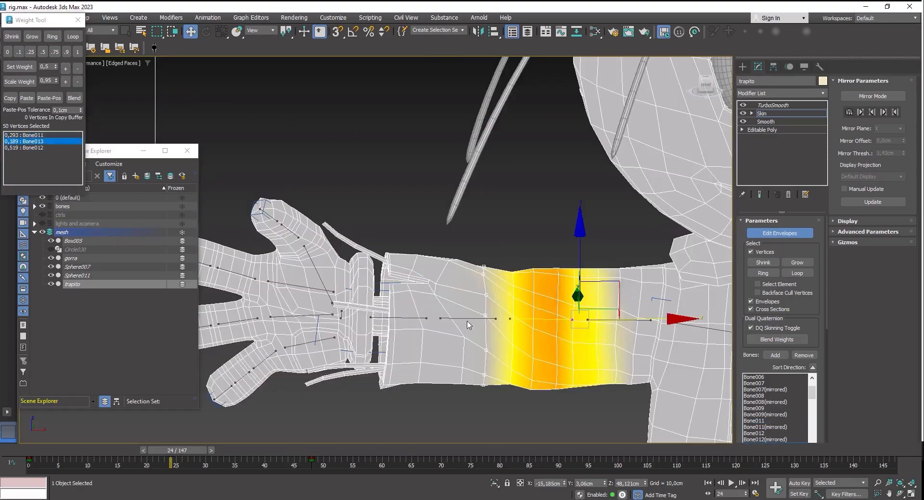
Step: Increase the arm bone weights of the vertex loops near the sleeve cuff
drag(451, 388, 451, 390)
alt+middle_drag(450, 391, 455, 370)
click(65, 68)
drag(429, 401, 409, 235)
click(66, 69)
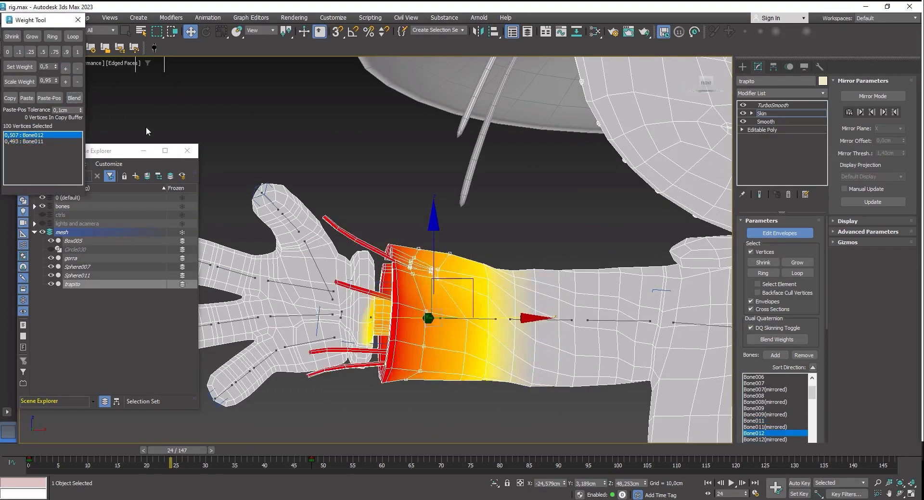
Step: Leave envelope editing and scrub the timeline to frame 43 to check the sleeve's twist
click(780, 234)
scroll(379, 202, down, 5)
drag(177, 450, 50, 451)
alt+middle_drag(433, 270, 462, 298)
drag(50, 451, 282, 451)
click(78, 20)
Step: Turn off the TurboSmooth modifier and reopen envelope editing in the Skin modifier
click(773, 105)
scroll(353, 262, up, 2)
click(742, 105)
click(761, 114)
click(779, 234)
Step: Select all vertices of the sleeve and make Bone011 the active bone
middle_drag(449, 258, 414, 234)
drag(496, 170, 293, 306)
click(33, 148)
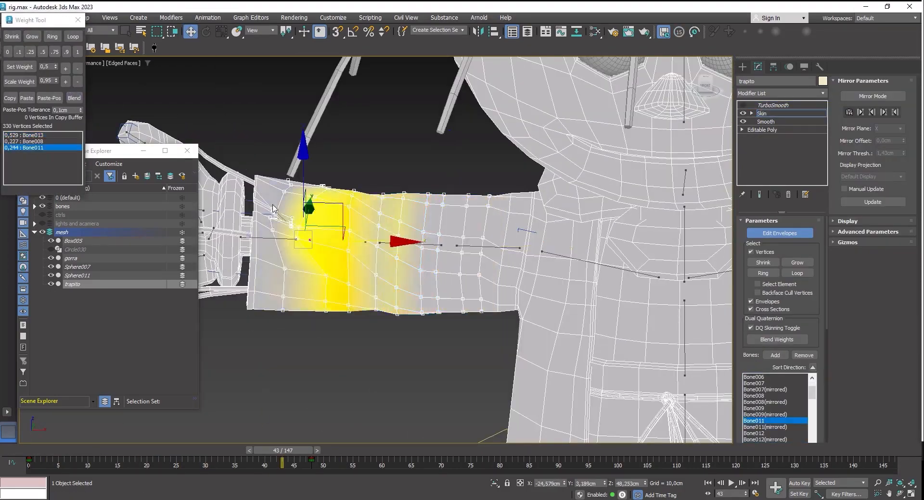
Step: Select the vertex ring midway along the sleeve and switch the active bone from Bone013 to Bone011
click(488, 248)
alt+middle_drag(433, 227, 441, 212)
scroll(441, 231, up, 2)
drag(517, 161, 488, 358)
click(32, 135)
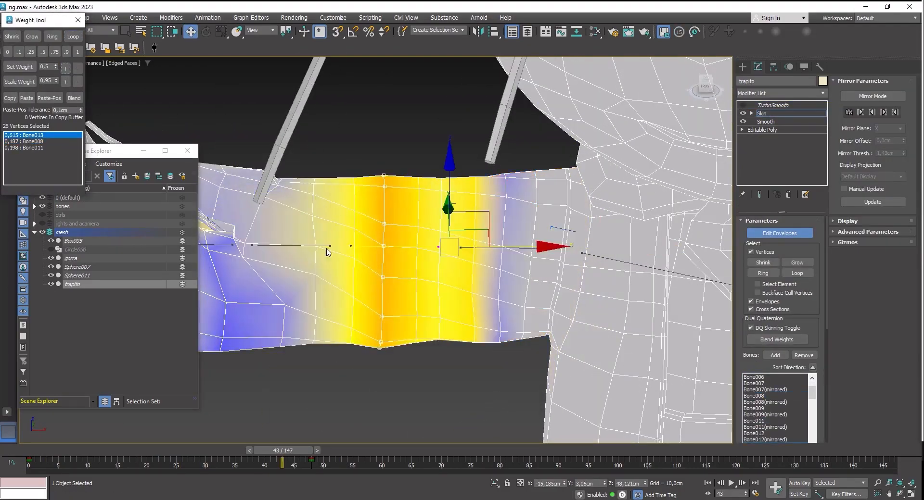
click(33, 148)
Step: Balance the weights of the four sleeve cuff vertices to 0.85 for Bone011 and 0.15 for Bone012
alt+middle_drag(385, 240, 404, 250)
scroll(289, 216, up, 3)
key(F3)
drag(393, 161, 370, 194)
key(F3)
click(66, 71)
click(66, 72)
click(32, 142)
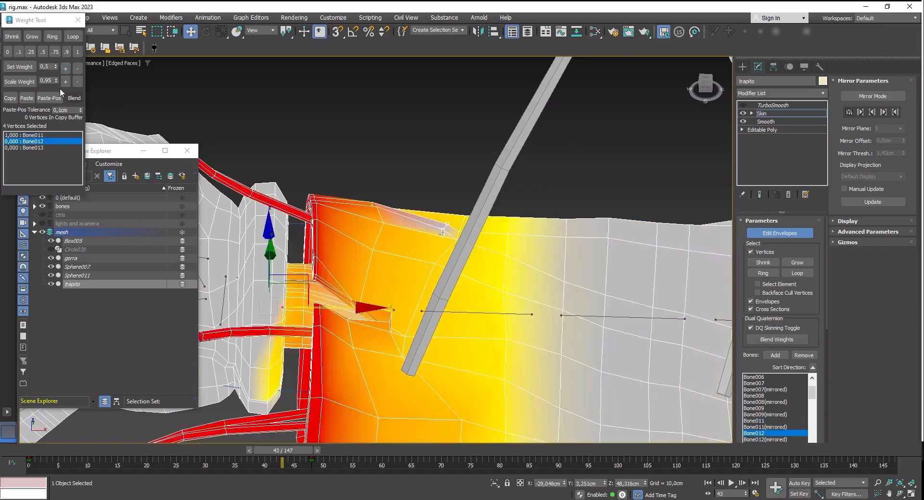
click(32, 135)
Step: Grow the vertex selection around the wrist and increase its Bone009 weight
alt+middle_drag(385, 240, 484, 156)
scroll(385, 255, down, 2)
click(278, 239)
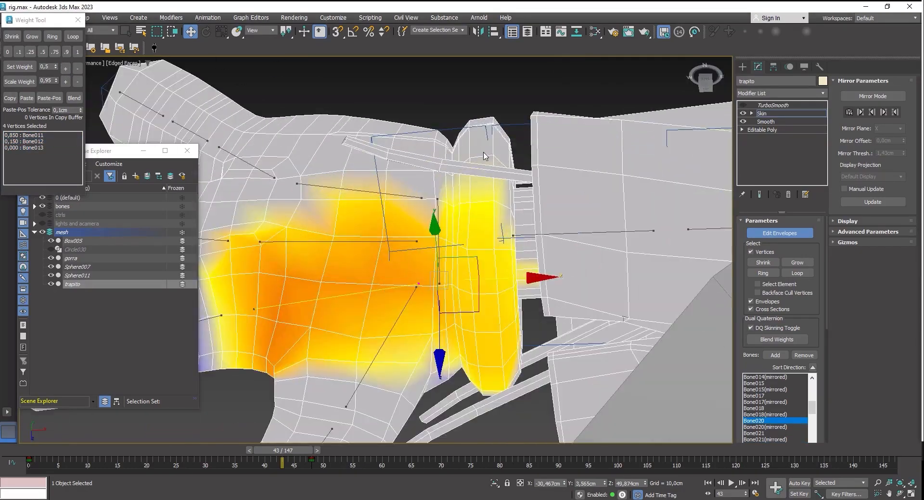
click(33, 36)
alt+middle_drag(433, 231, 385, 251)
click(500, 214)
click(77, 52)
click(54, 52)
click(32, 136)
click(65, 68)
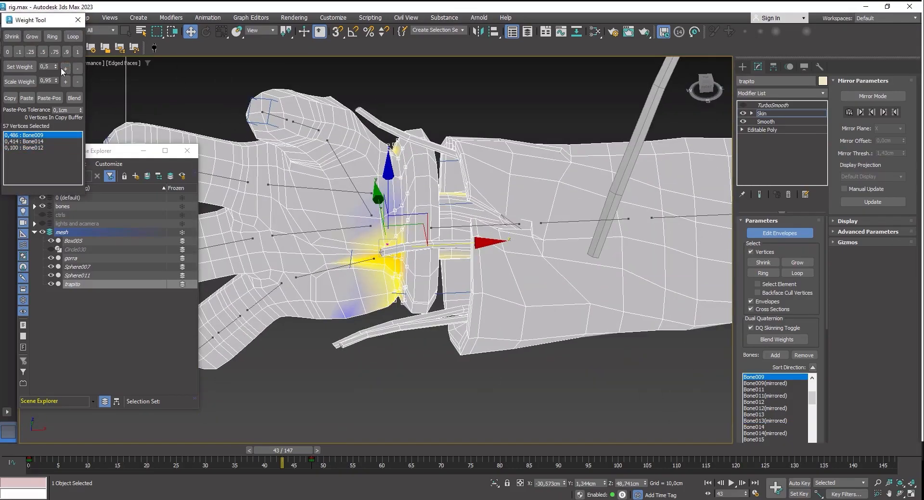
Step: Return to frame 0, leave envelope editing and rotate hand bone Bone009 about 40 degrees on its local Z axis to test the wrist
drag(283, 450, 39, 451)
click(779, 233)
scroll(433, 240, down, 4)
click(402, 219)
key(e)
drag(380, 163, 352, 185)
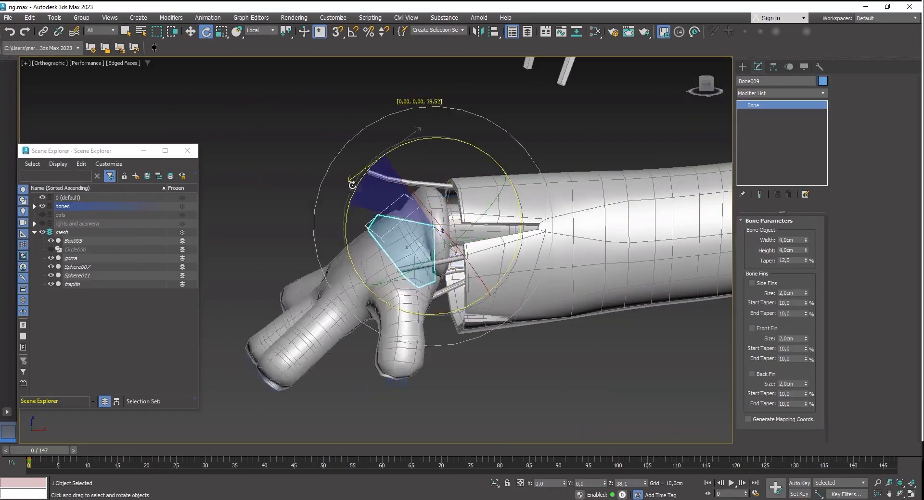
Step: Reopen envelope editing on the trapito mesh and weight the wrist roll vertices fully to Bone012 with a value of 1
alt+middle_drag(433, 240, 448, 212)
click(531, 213)
click(532, 216)
click(780, 233)
scroll(433, 231, up, 3)
click(29, 135)
scroll(331, 243, up, 5)
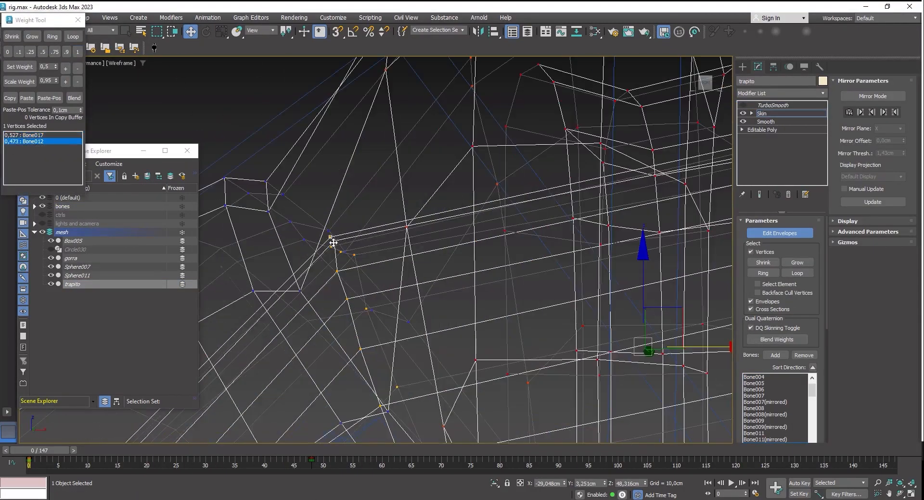
scroll(332, 244, down, 5)
click(77, 51)
Step: Select the vertex loops where the hand meets the wrist roll and increase their Bone009 and Bone012 weights
alt+middle_drag(405, 181, 409, 192)
scroll(409, 192, up, 2)
drag(442, 235, 481, 283)
click(73, 37)
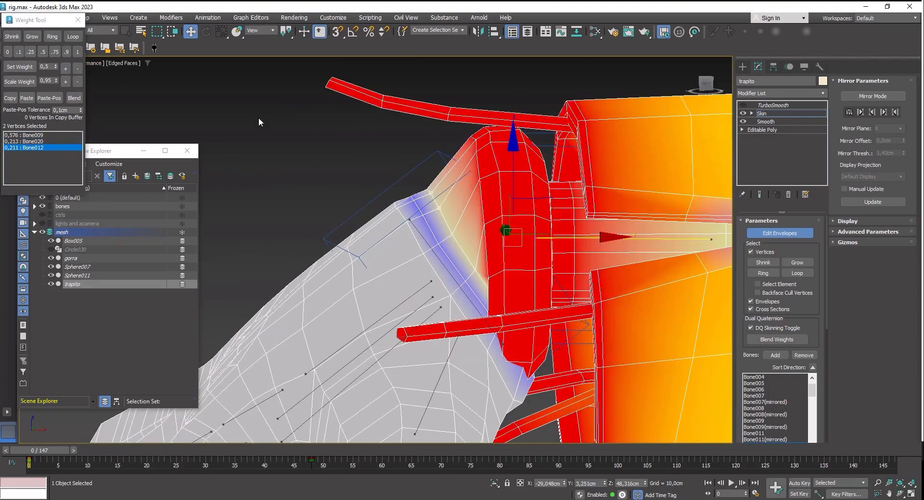
click(72, 38)
click(29, 135)
click(65, 69)
click(73, 38)
click(29, 148)
click(65, 69)
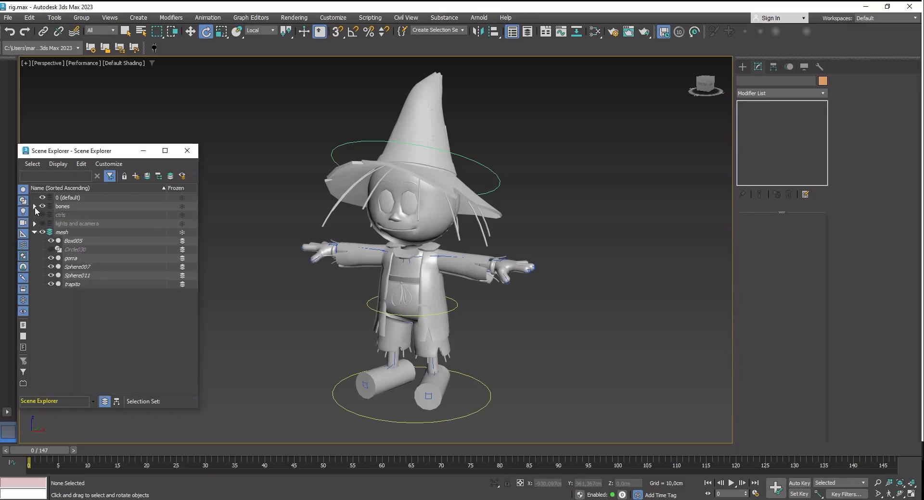
click(475, 134)
scroll(475, 134, up, 2)
click(403, 192)
click(473, 192)
scroll(346, 181, up, 5)
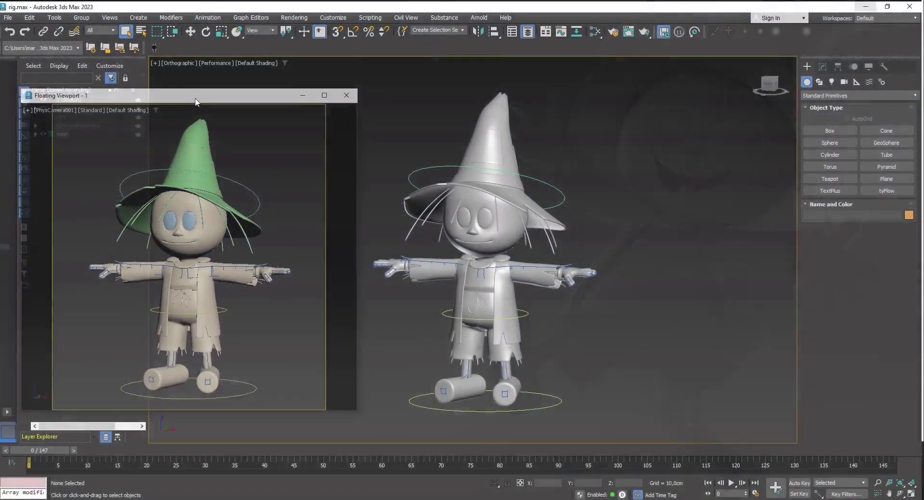
drag(204, 92, 201, 105)
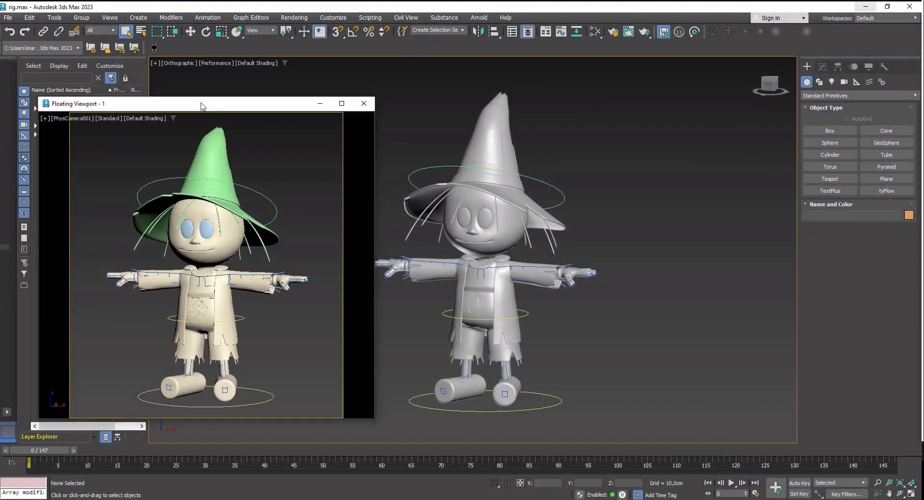
click(8, 17)
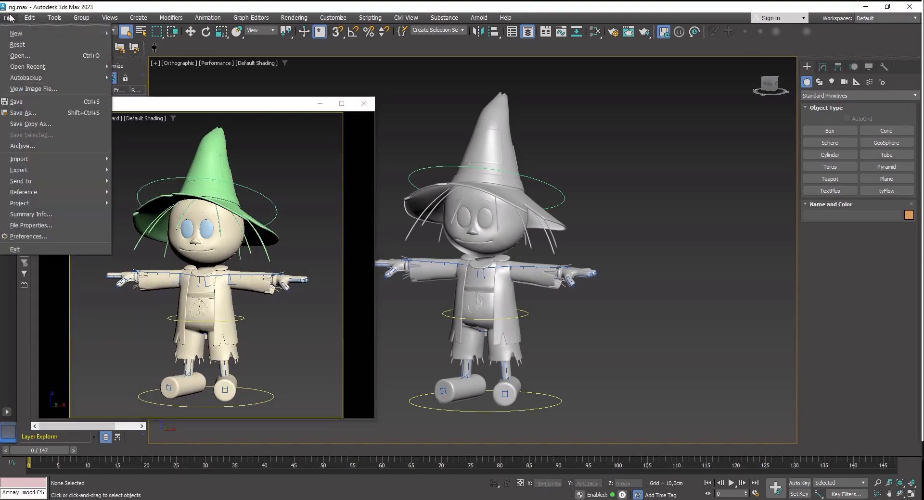
click(58, 89)
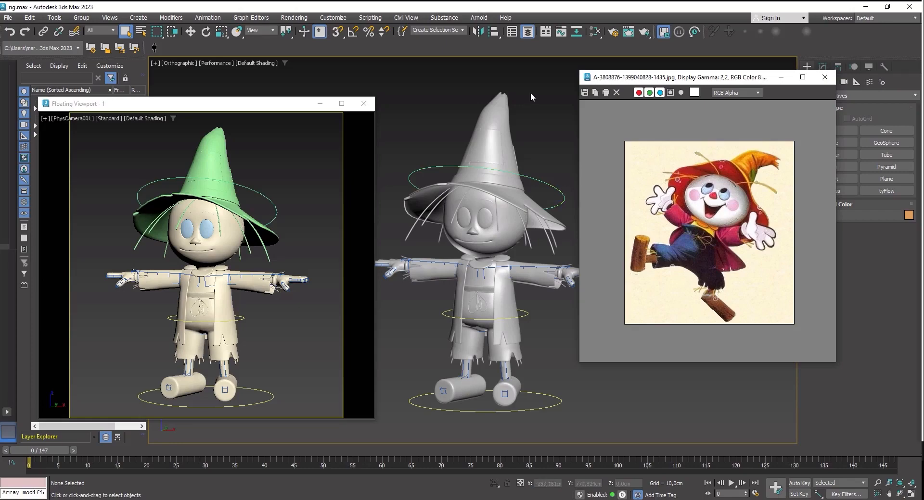
drag(645, 81, 761, 184)
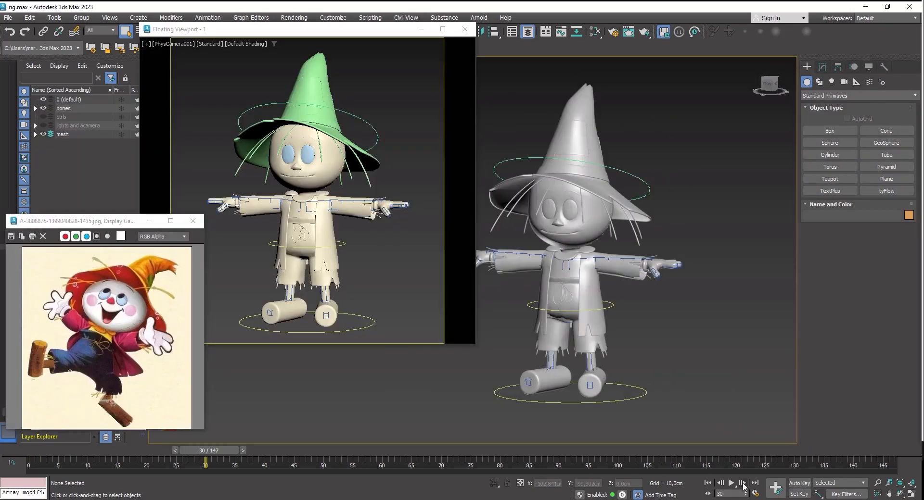
Step: Pose the character's body, arms and legs at frame 25 to follow the reference picture
click(629, 310)
key(e)
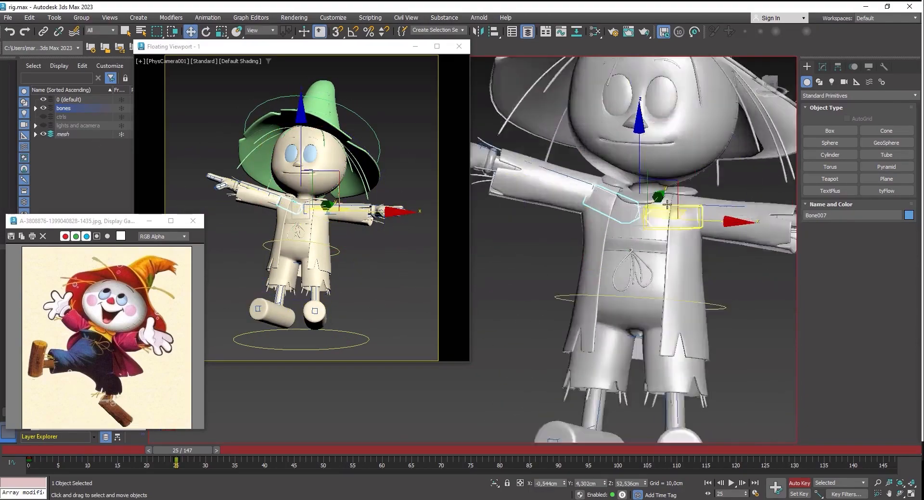
key(w)
key(e)
key(F4)
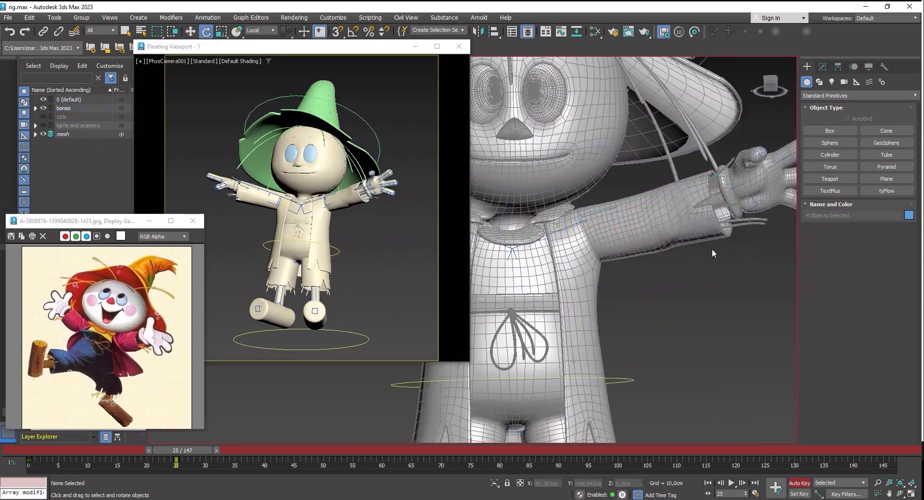
drag(500, 136, 544, 208)
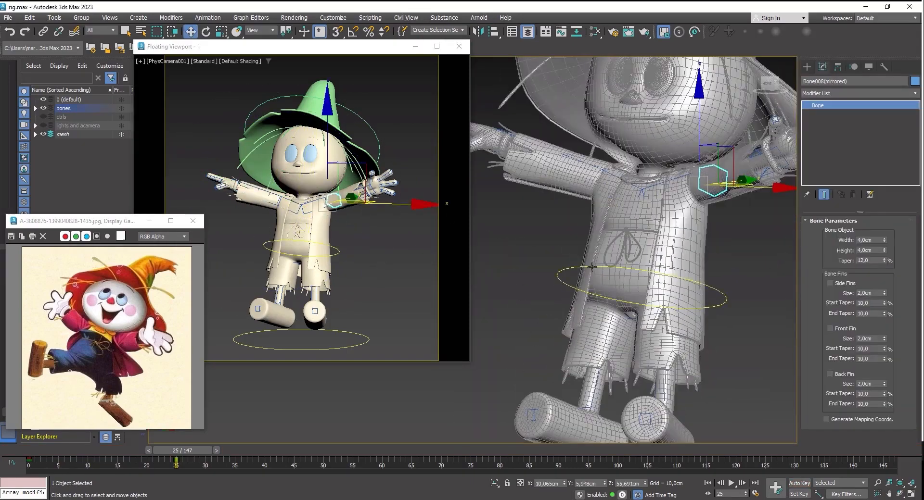
drag(563, 302, 651, 324)
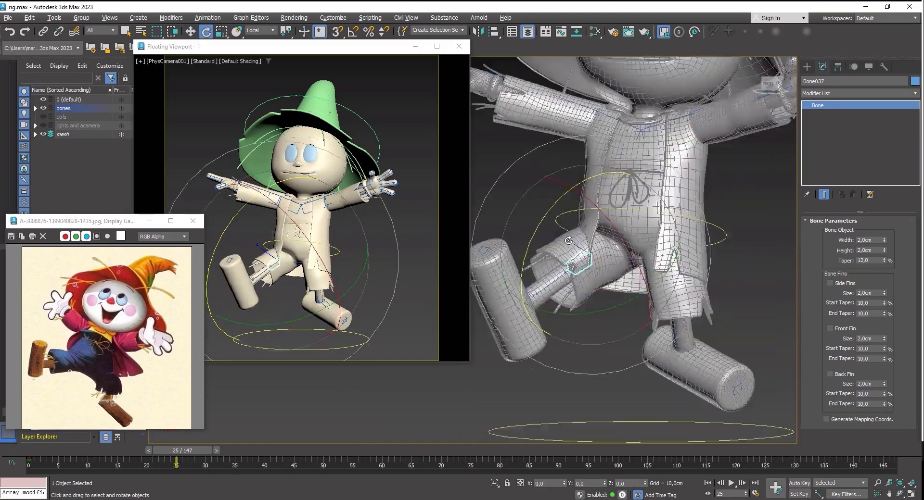
Step: Select the chain of bones inside the outstretched sleeve and twist them together on their local X axis
middle_drag(568, 240, 622, 363)
scroll(632, 275, up, 4)
click(737, 290)
ctrl+click(698, 277)
ctrl+click(663, 270)
ctrl+click(632, 274)
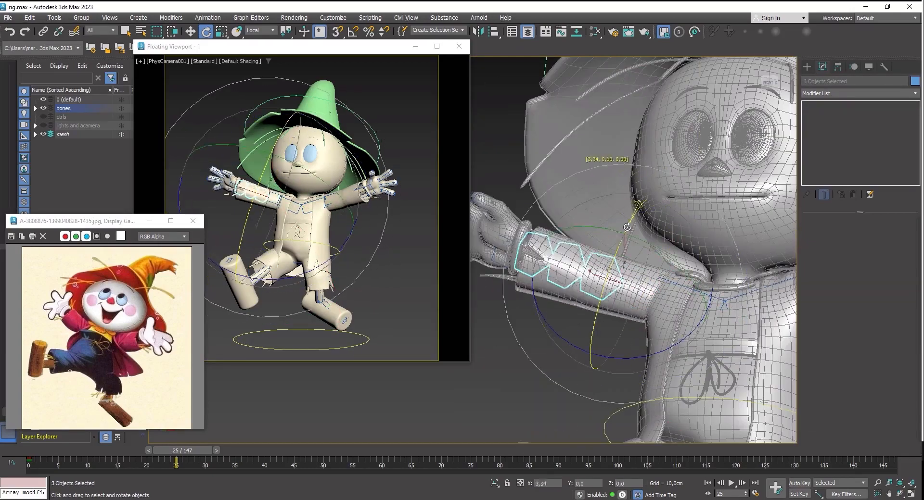
Step: Rotate the hand and finger bones of the same arm at frame 25 to spread the fingers
key(w)
click(532, 257)
click(598, 275)
click(504, 253)
key(e)
middle_drag(517, 255, 583, 261)
scroll(551, 269, up, 3)
key(w)
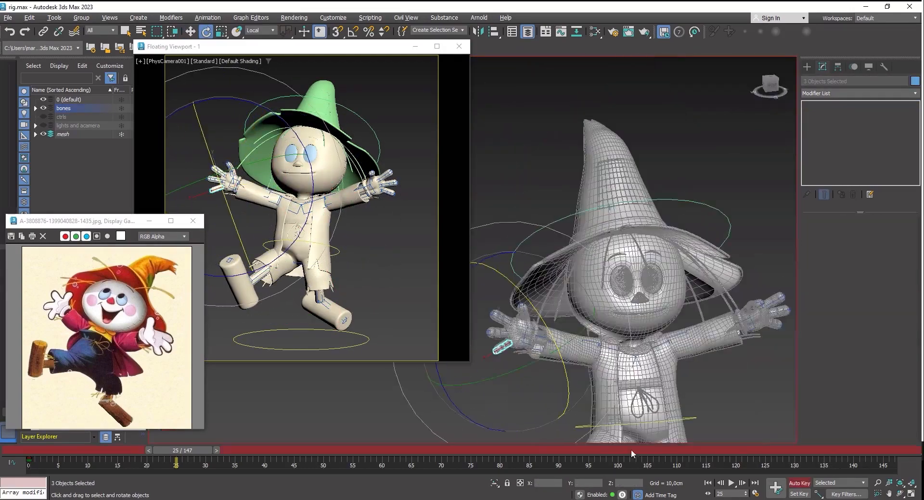
click(86, 112)
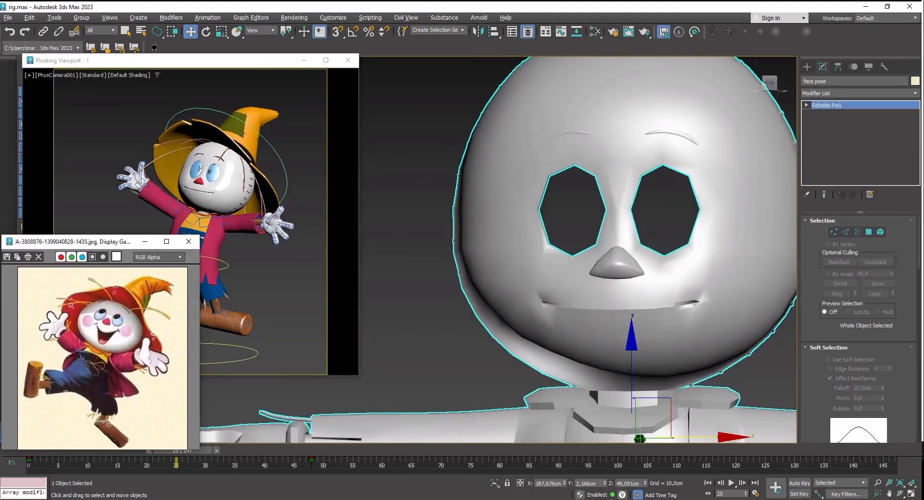
Step: Add Edit Poly and TurboSmooth modifiers to the face pose mesh and turn on soft selection for its vertices
click(838, 93)
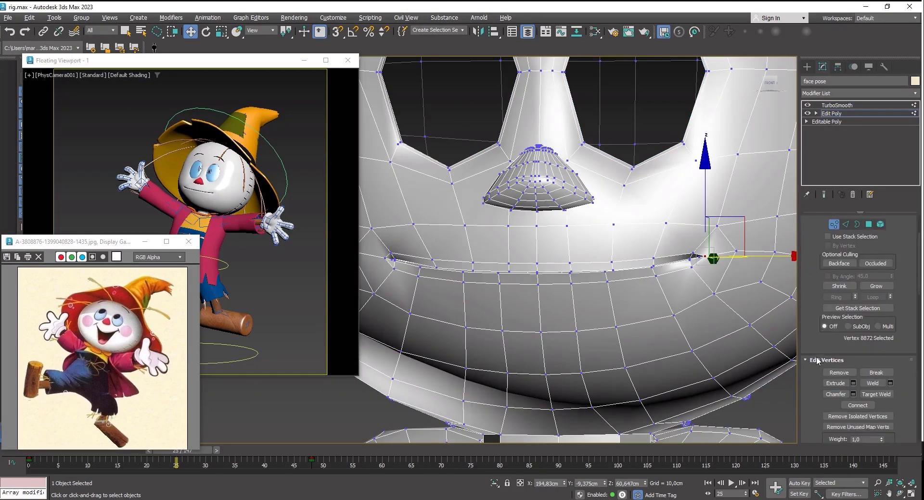
click(828, 365)
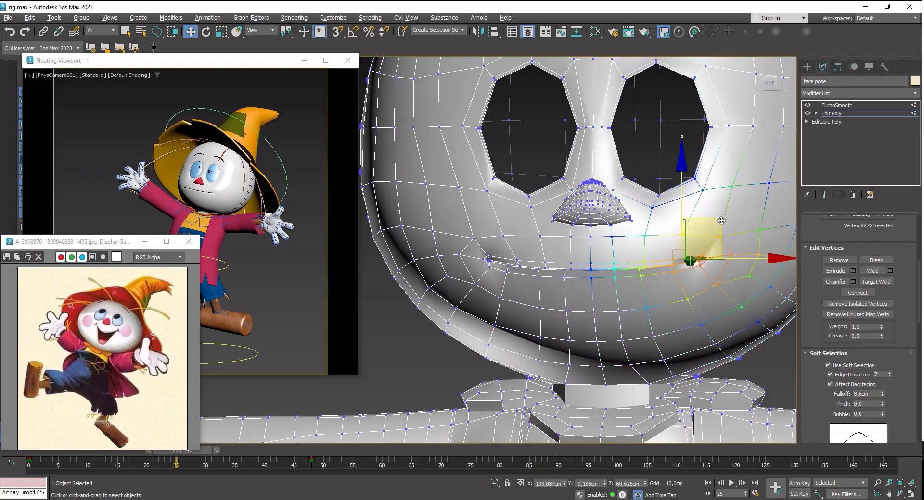
Step: Select the other mouth corner vertex, show the smoothed end result and adjust the soft selection falloff
click(488, 260)
click(824, 194)
alt+middle_drag(629, 269, 721, 270)
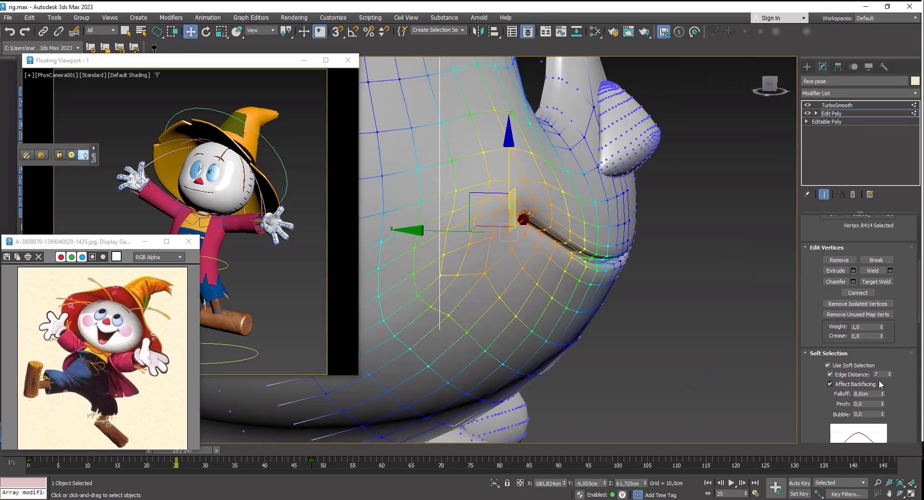
drag(882, 394, 882, 413)
alt+middle_drag(674, 251, 619, 250)
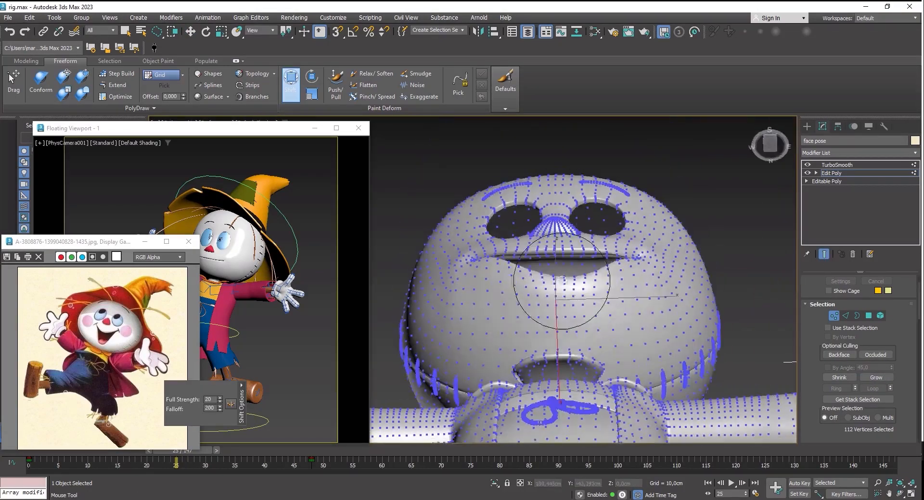
Step: Move the vertices at the corner of the mouth to refine the lip shape of the face pose mesh
mouse_move(572, 260)
alt+middle_down()
mouse_move(484, 268)
mouse_move(573, 260)
alt+middle_up()
scroll(656, 270, up, 4)
click(656, 284)
alt+middle_drag(656, 284, 661, 250)
drag(660, 252, 678, 236)
alt+middle_drag(719, 248, 511, 248)
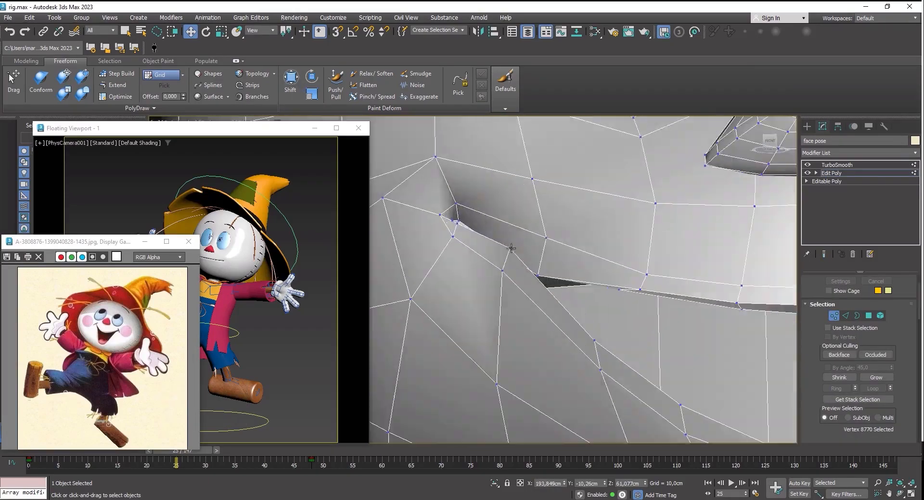
Step: Select the lip edge loop, convert it to a vertex selection and grow it twice
scroll(538, 230, down, 4)
key(2)
double_click(695, 263)
mouse_move(578, 251)
alt+middle_down()
mouse_move(673, 216)
mouse_move(721, 273)
mouse_move(684, 250)
mouse_move(698, 250)
alt+middle_up()
right_click(698, 255)
click(677, 189)
key(ctrl+Page_Up)
key(ctrl+Page_Up)
Step: Shape the mouth of the face pose mesh into a wide smile with the freeform Shift brush, then leave vertex editing
click(290, 84)
click(824, 254)
scroll(697, 241, up, 3)
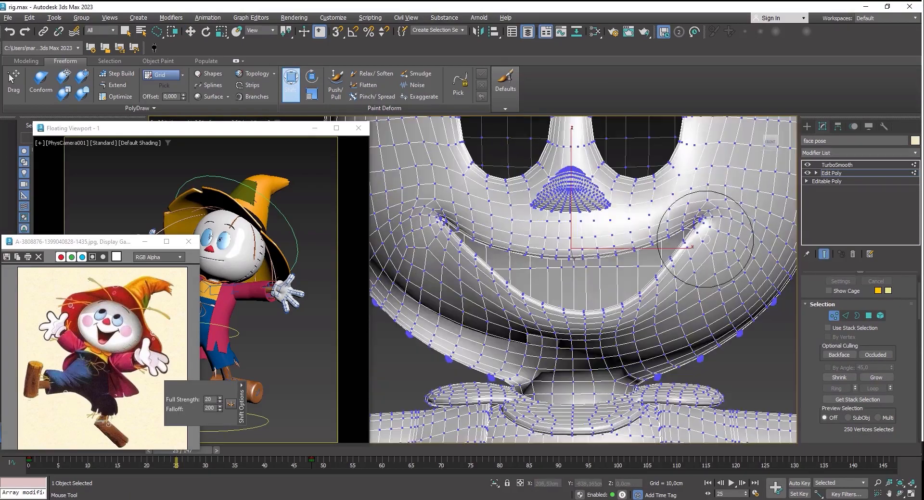
middle_drag(492, 236, 516, 239)
mouse_move(712, 289)
alt+middle_down()
mouse_move(639, 310)
mouse_move(701, 299)
alt+middle_up()
scroll(701, 298, down, 2)
scroll(626, 240, up, 2)
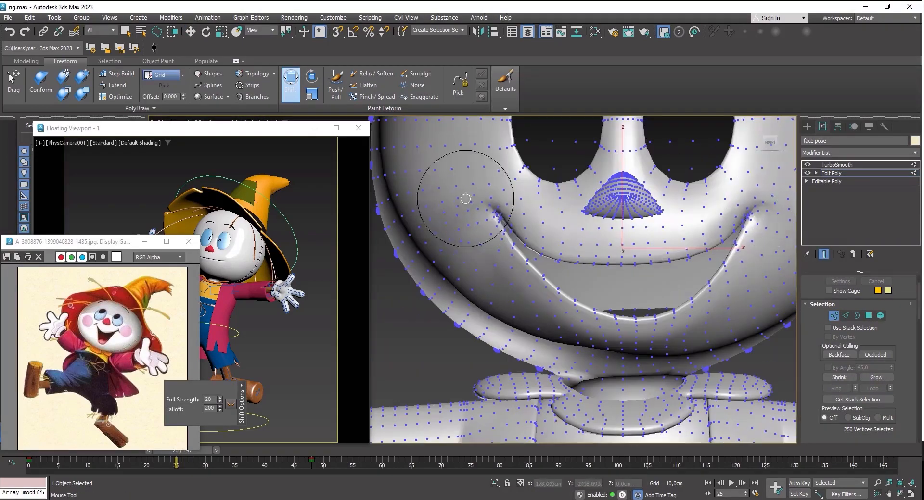
scroll(602, 240, down, 4)
alt+middle_drag(685, 239, 598, 268)
scroll(567, 274, up, 5)
scroll(597, 269, down, 4)
key(w)
click(831, 173)
Step: Check the smile with TurboSmooth off and on, and add a second Edit Poly modifier beneath it
key(F4)
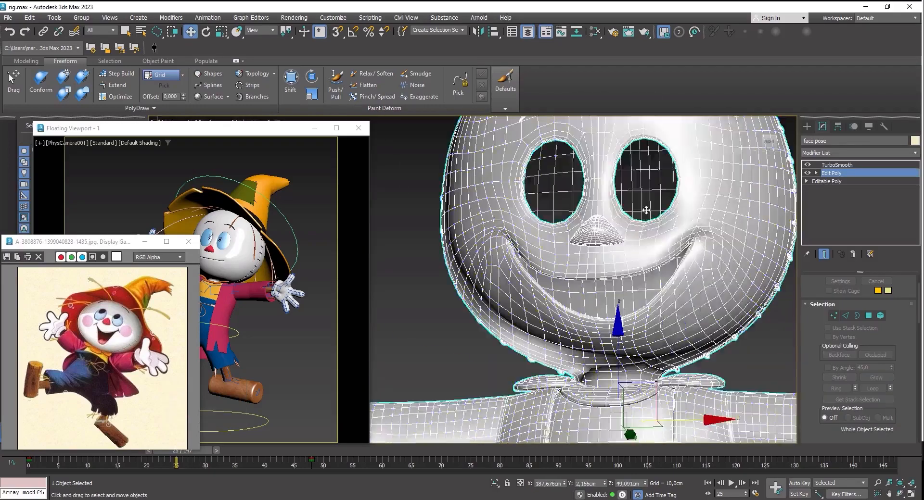
click(807, 165)
scroll(626, 270, down, 2)
scroll(625, 288, up, 2)
click(807, 166)
click(841, 153)
key(e)
key(e)
key(e)
key(e)
key(Return)
Step: Smooth the area around the mouth with the Relax/Soften brush at size 20 and strength 1
click(372, 74)
scroll(673, 231, up, 4)
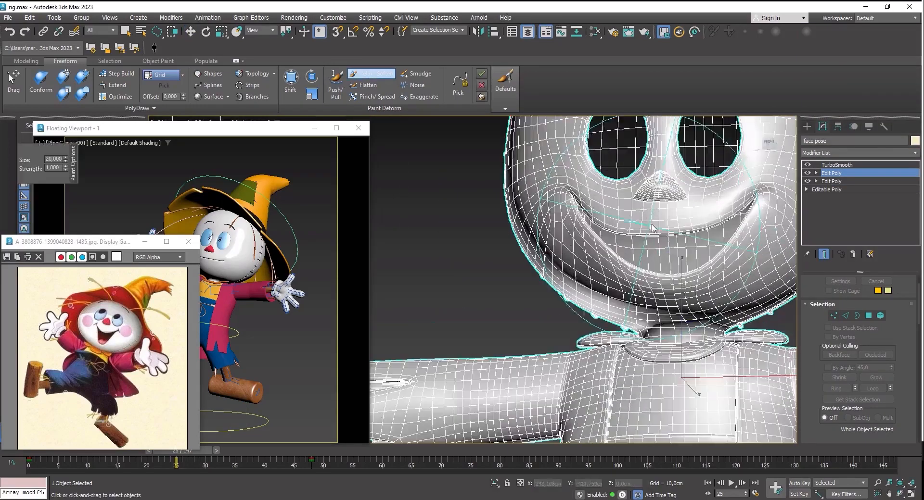
middle_drag(760, 206, 573, 260)
scroll(662, 221, down, 4)
key(F4)
key(w)
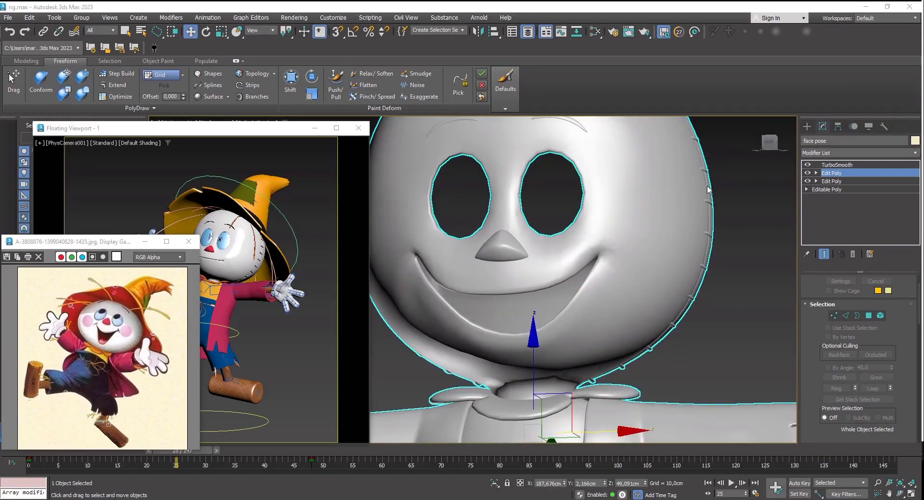
scroll(637, 214, down, 5)
alt+middle_drag(640, 216, 597, 224)
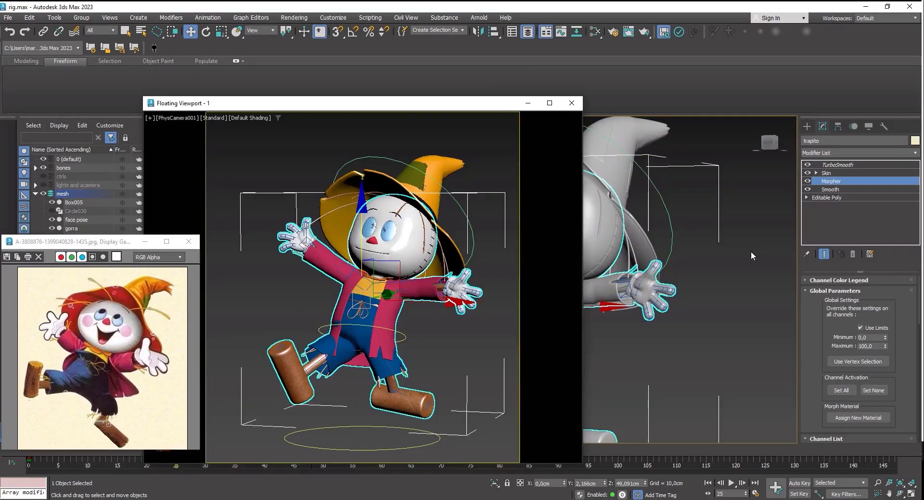
scroll(821, 313, down, 3)
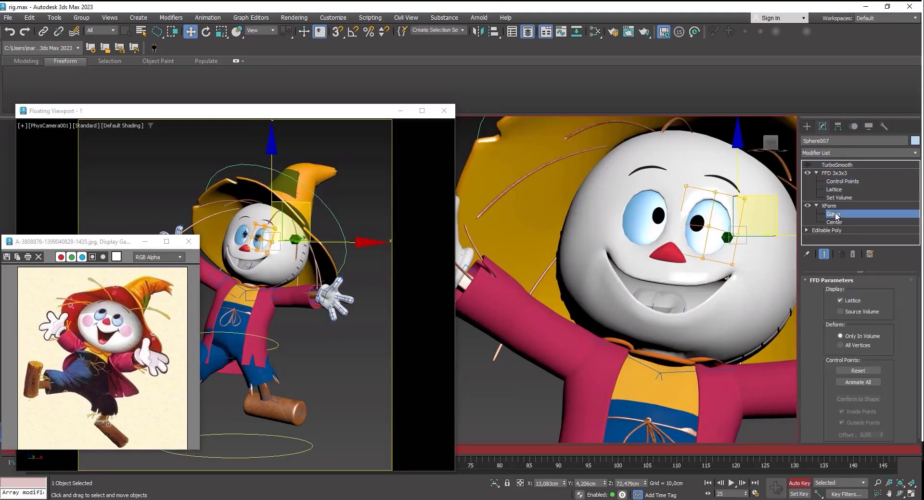
scroll(651, 202, up, 3)
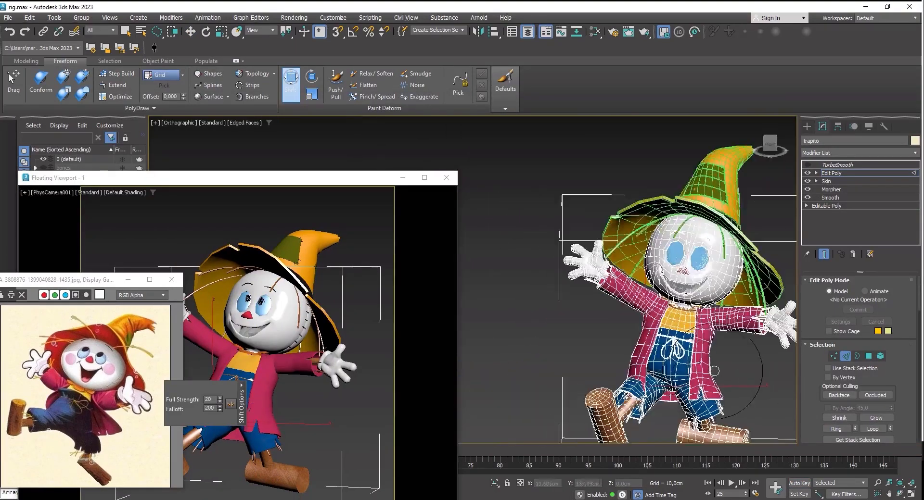
Step: Reshape the coat's open lower edge on the trapito mesh with the freeform Shift brush
scroll(715, 371, up, 5)
mouse_move(714, 371)
alt+middle_down()
mouse_move(670, 345)
mouse_move(615, 346)
mouse_move(608, 369)
mouse_move(601, 322)
mouse_move(600, 370)
mouse_move(597, 339)
mouse_move(599, 352)
mouse_move(684, 354)
alt+middle_up()
scroll(649, 321, up, 3)
scroll(650, 321, down, 4)
scroll(607, 369, down, 5)
scroll(601, 327, up, 4)
scroll(634, 351, down, 4)
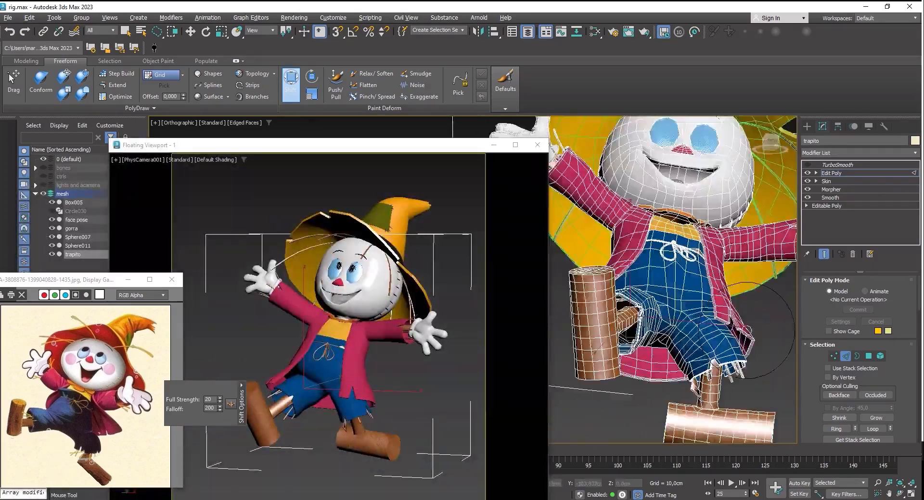
alt+middle_drag(741, 323, 728, 296)
click(291, 83)
drag(726, 307, 736, 305)
scroll(741, 312, up, 5)
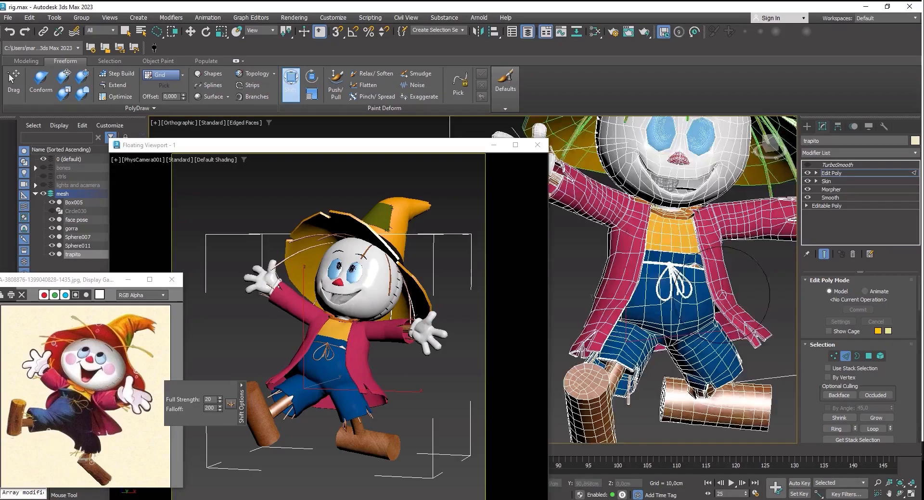
Step: Nudge the front edge of the scarecrow's coat with the Shift brush, toggling edged faces to judge the shape
alt+middle_drag(743, 313, 674, 288)
key(F4)
key(F4)
scroll(616, 303, down, 5)
key(F4)
scroll(631, 231, up, 3)
drag(627, 228, 634, 231)
scroll(635, 231, down, 2)
scroll(716, 207, up, 4)
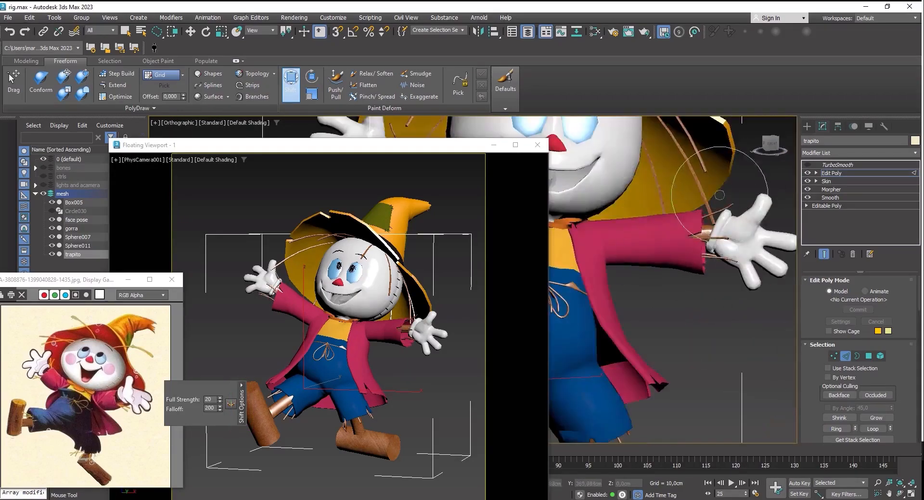
Step: Move the floating camera view and the reference picture aside to free the modelling view of the coat sleeve
alt+middle_drag(716, 207, 625, 289)
scroll(664, 307, down, 4)
drag(329, 145, 202, 99)
drag(72, 279, 23, 383)
scroll(528, 237, up, 4)
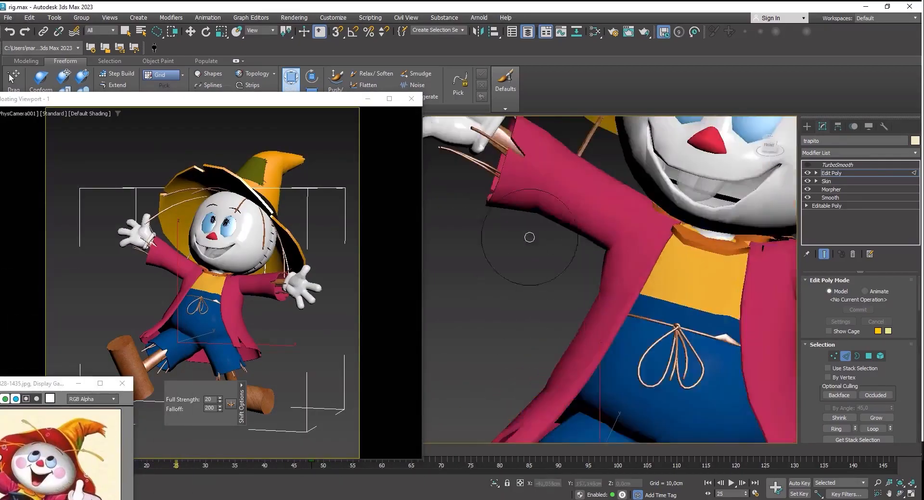
Step: Turn on TurboSmooth for the trapito mesh and check the smoothed arms and coat beside the reference picture
scroll(538, 221, down, 4)
click(838, 165)
click(831, 173)
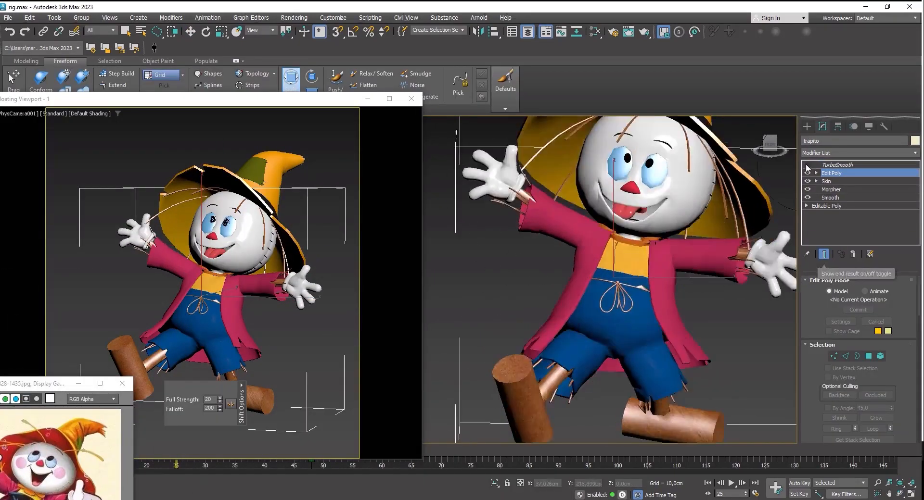
scroll(744, 234, up, 5)
alt+middle_drag(743, 234, 590, 262)
scroll(590, 262, down, 2)
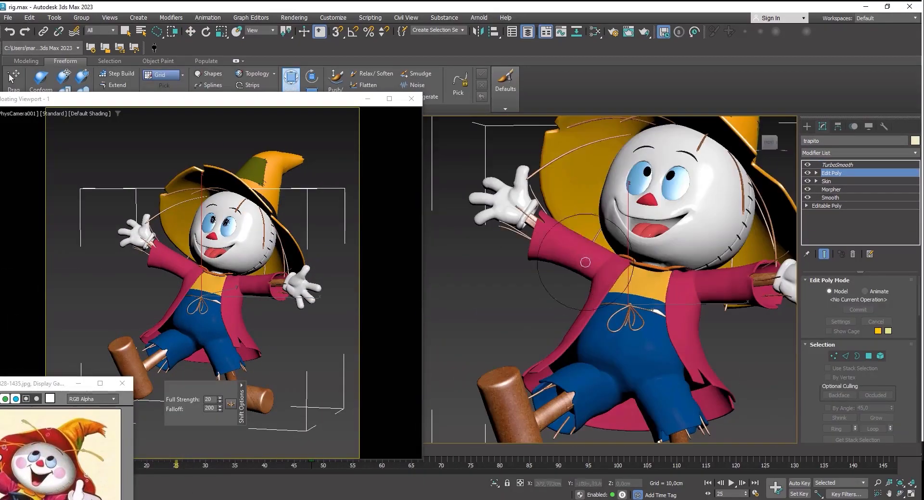
drag(29, 384, 185, 327)
alt+middle_drag(664, 212, 626, 289)
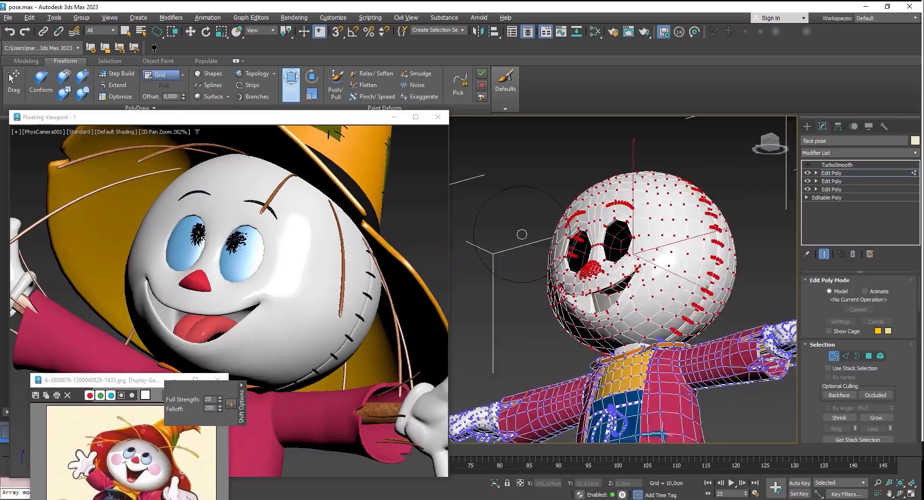
Step: Inspect the corner of the smile on the face pose mesh, and select the Morpher modifier of the trapito mesh
scroll(625, 321, up, 3)
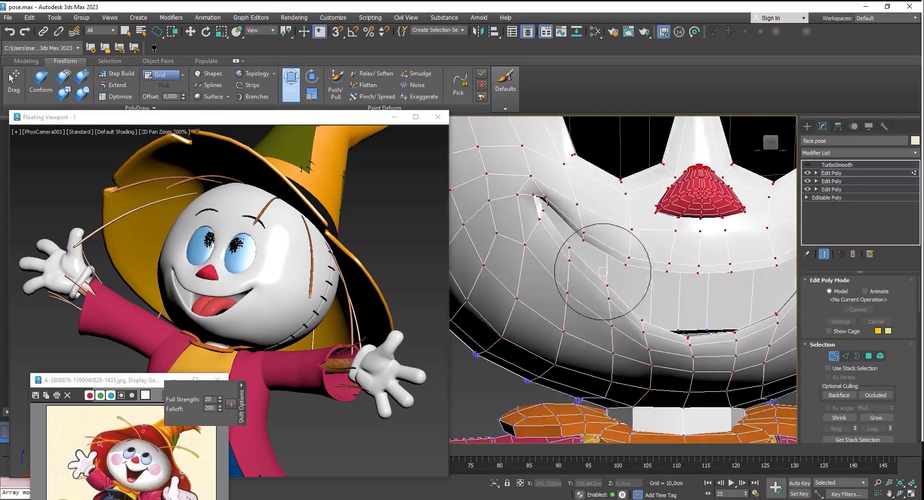
alt+middle_drag(602, 272, 662, 268)
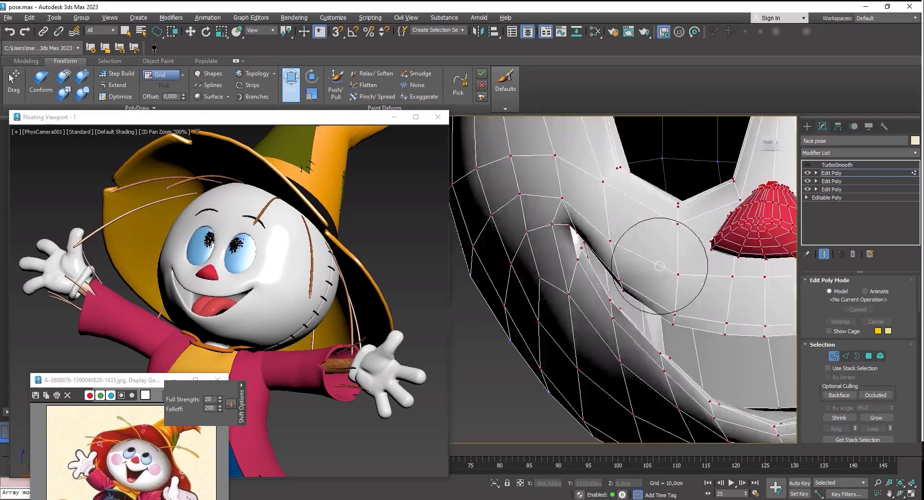
scroll(690, 216, up, 4)
scroll(723, 240, down, 3)
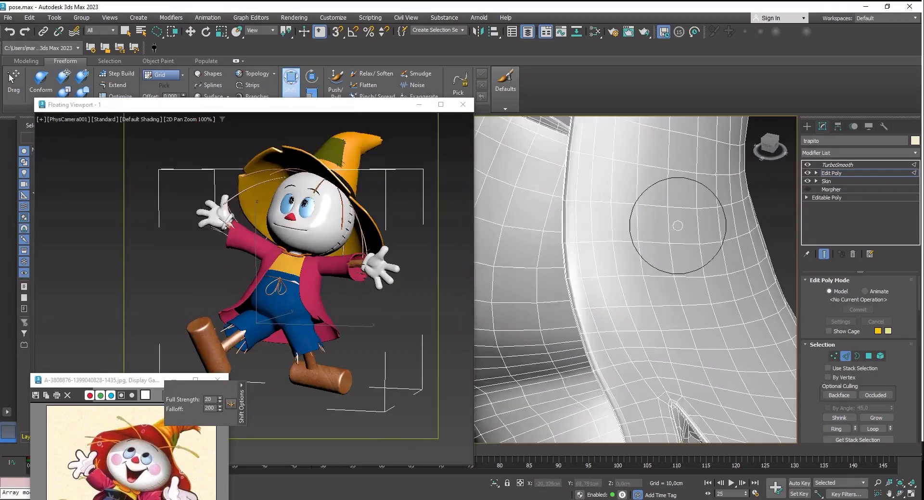
click(831, 189)
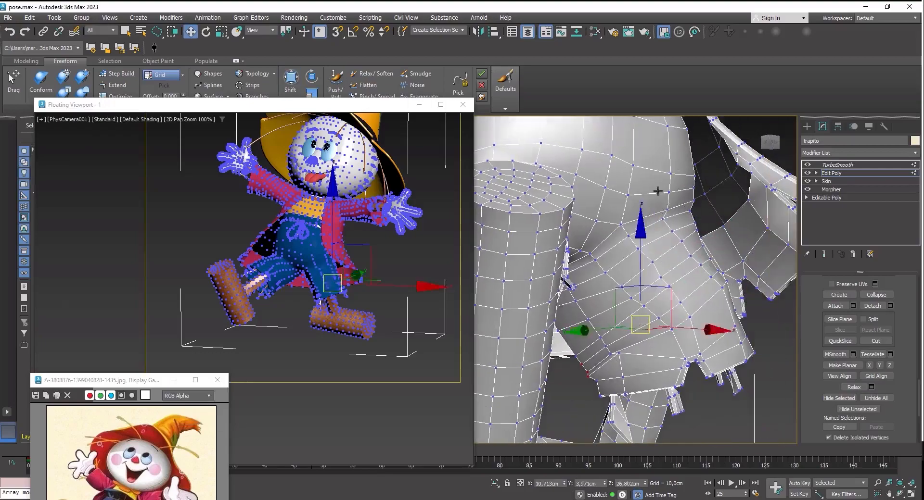
Step: Reshape the loops of the belt bow over the trousers by moving its vertices with an adjusted soft selection
click(657, 191)
key(ctrl+1)
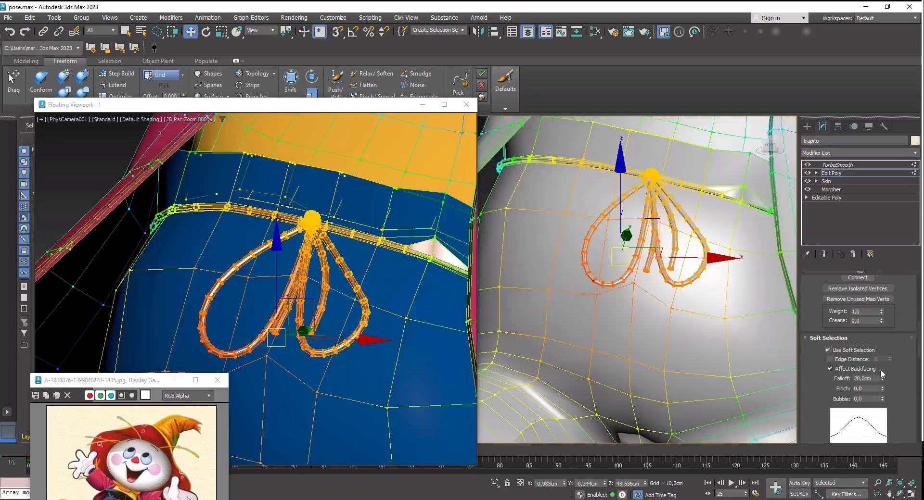
right_click(882, 372)
drag(881, 359, 881, 357)
drag(689, 280, 694, 275)
mouse_move(695, 270)
alt+middle_down()
mouse_move(698, 293)
mouse_move(700, 281)
alt+middle_up()
drag(706, 280, 718, 272)
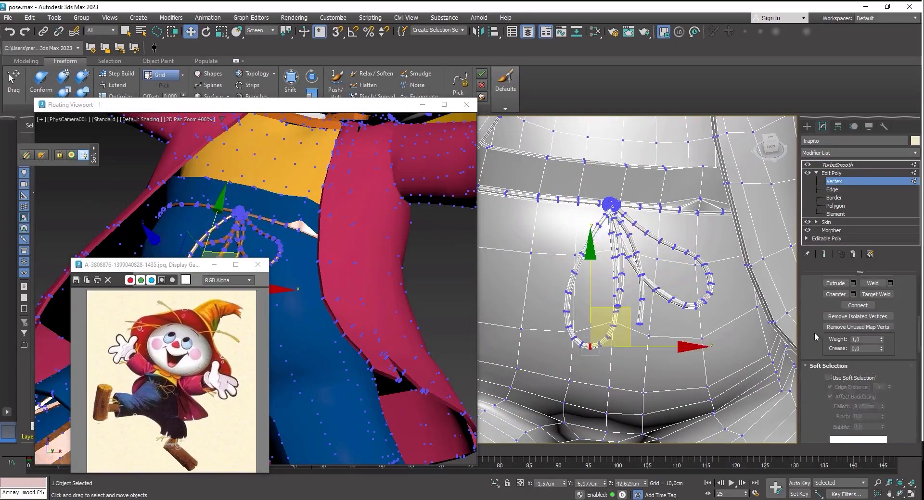
scroll(815, 337, up, 5)
click(877, 345)
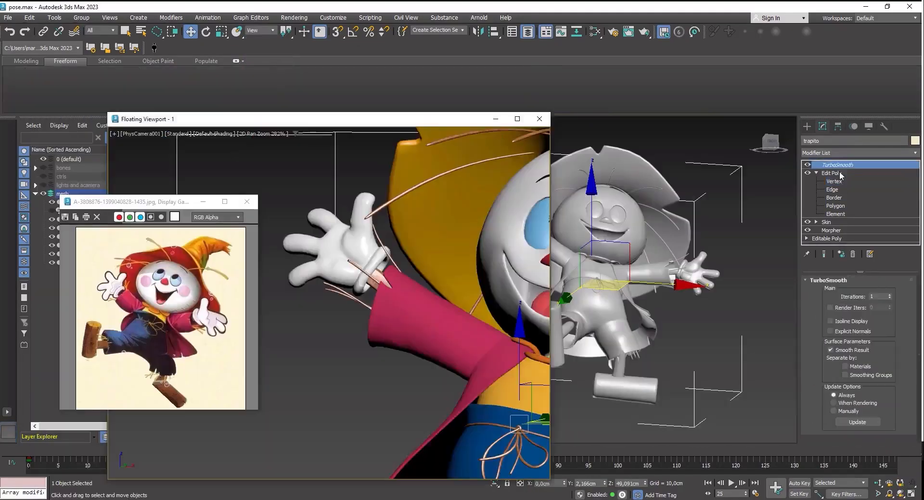
Step: Select the raised hand in Edit Poly and scale it using soft selection with a 10.2 cm falloff
click(831, 173)
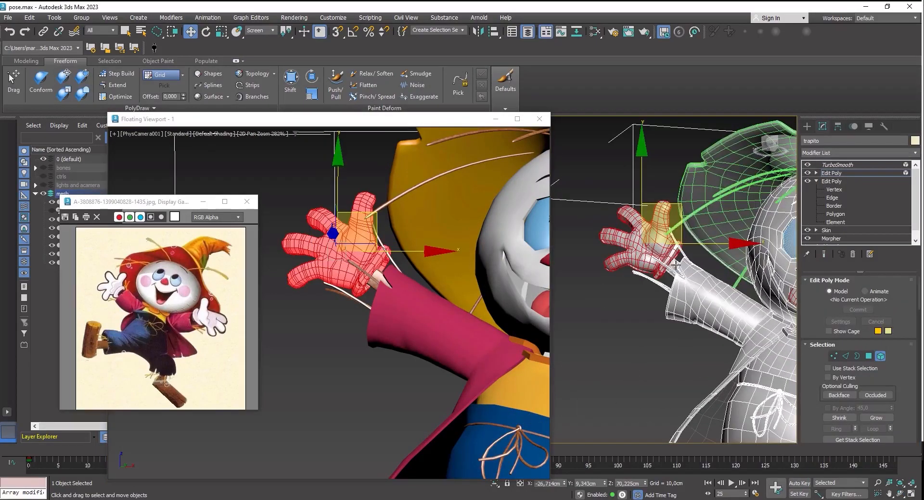
scroll(809, 380, down, 4)
click(828, 408)
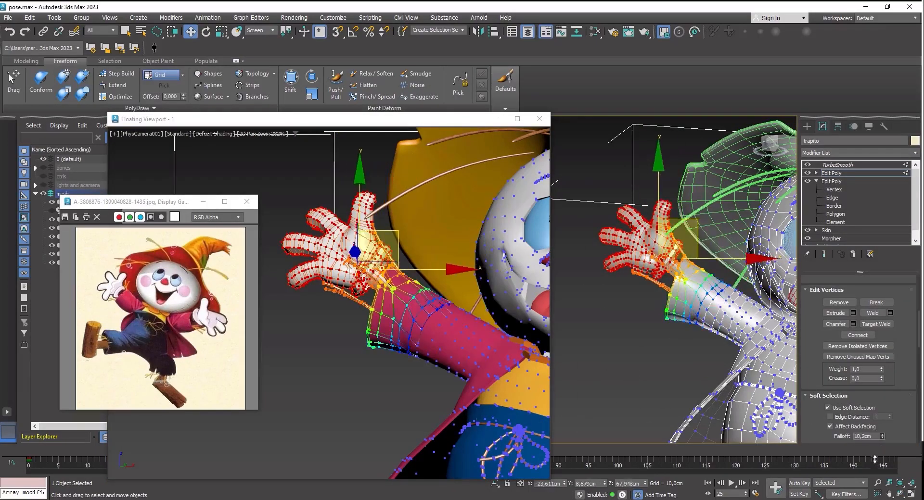
key(r)
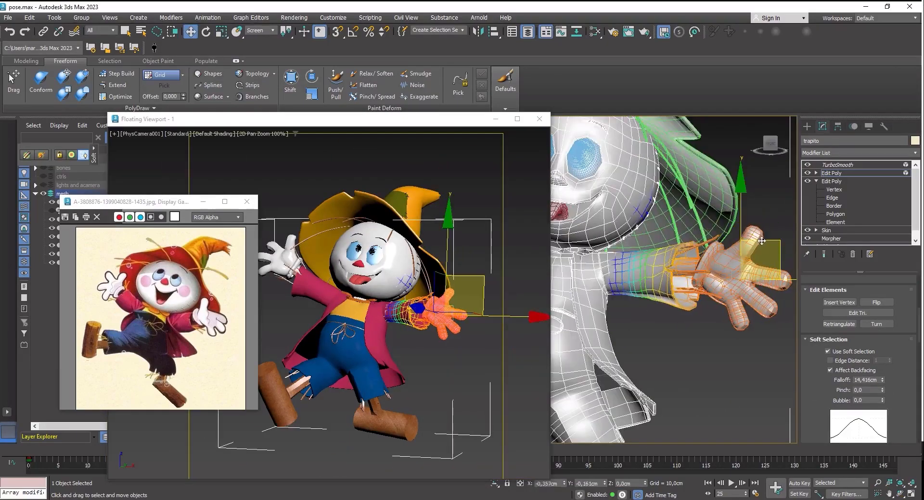
Step: Scale the opposite hand's element using soft selection with a 14.416 cm falloff
key(r)
alt+middle_drag(761, 241, 727, 264)
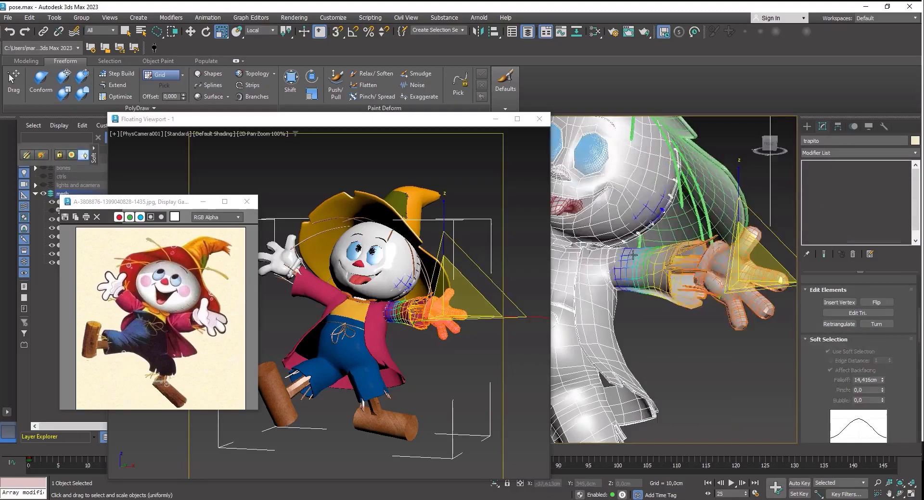
right_click(683, 262)
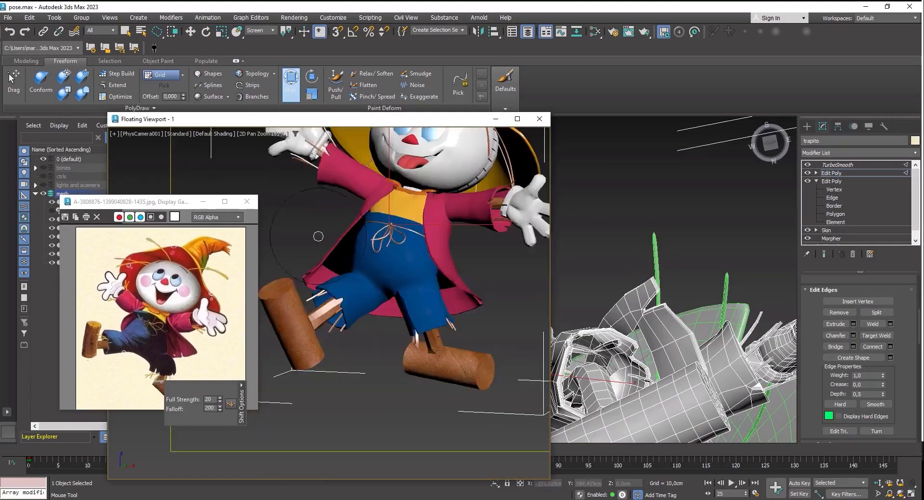
Step: Reshape the back of the clothes above the raised leg with the Shift brush
scroll(691, 350, up, 5)
mouse_move(733, 379)
alt+middle_down()
mouse_move(691, 351)
mouse_move(705, 365)
alt+middle_up()
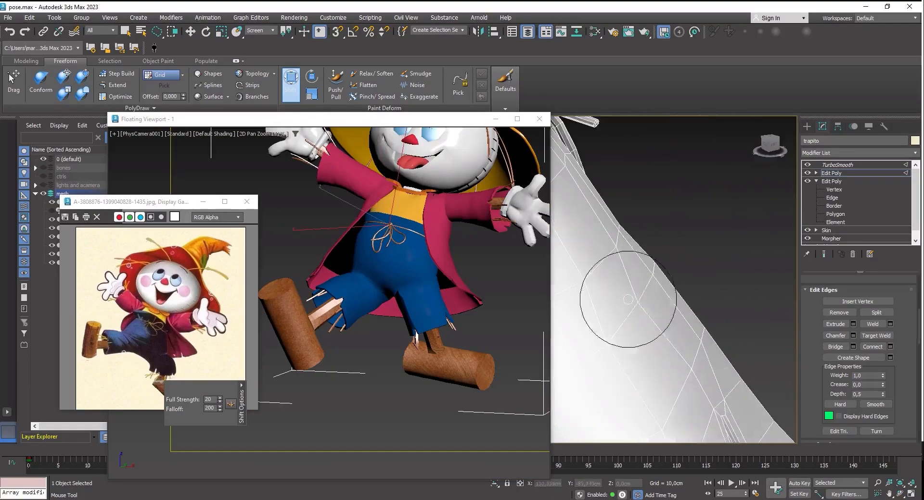
scroll(683, 332, down, 4)
alt+middle_drag(683, 332, 674, 354)
drag(674, 355, 683, 363)
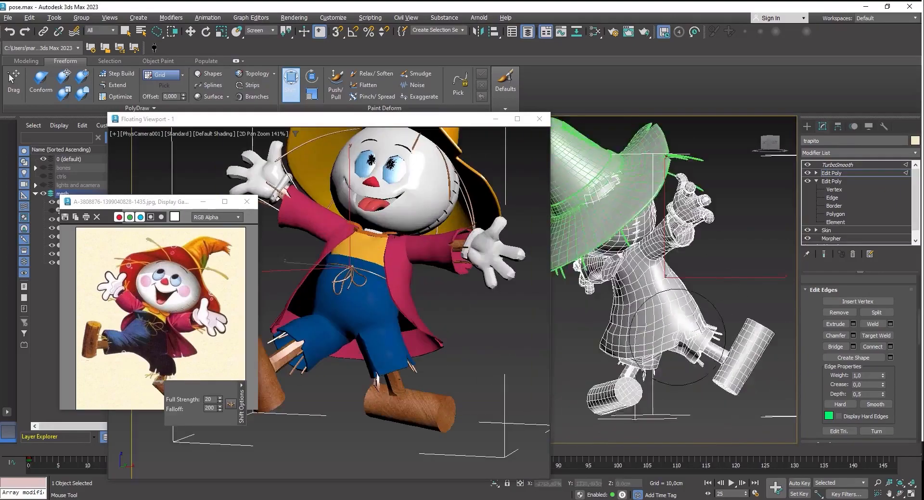
alt+middle_drag(688, 343, 697, 346)
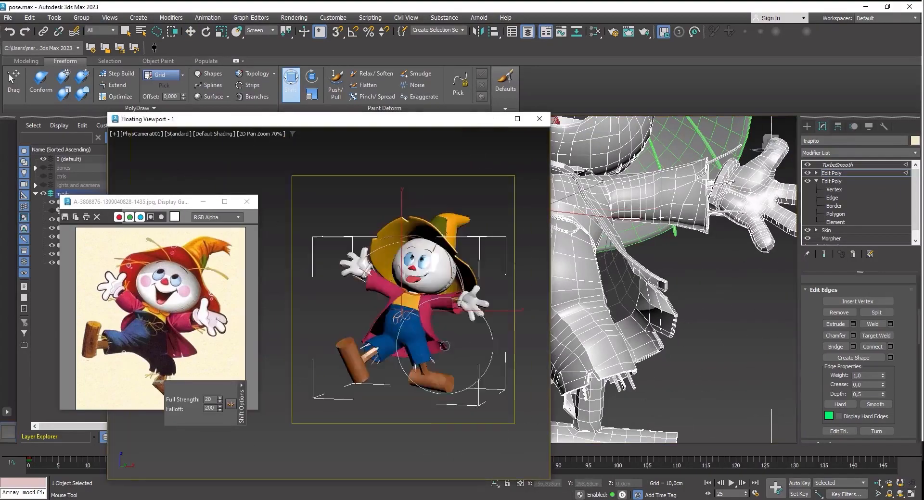
Step: Select the coat element's vertices, exclude the sleeve areas from the selection, and activate the Shift brush for it
key(5)
click(423, 299)
right_click(422, 298)
click(407, 237)
alt+drag(373, 241, 332, 277)
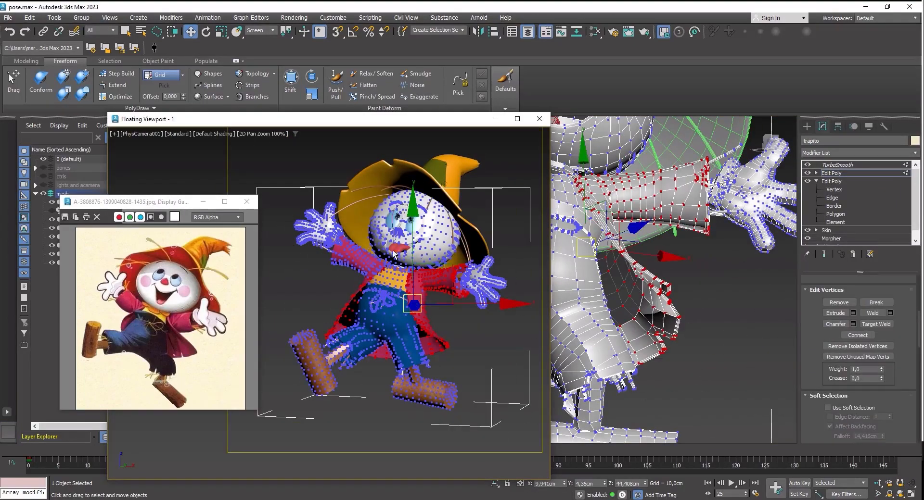
alt+drag(473, 255, 424, 298)
click(291, 83)
key(w)
key(1)
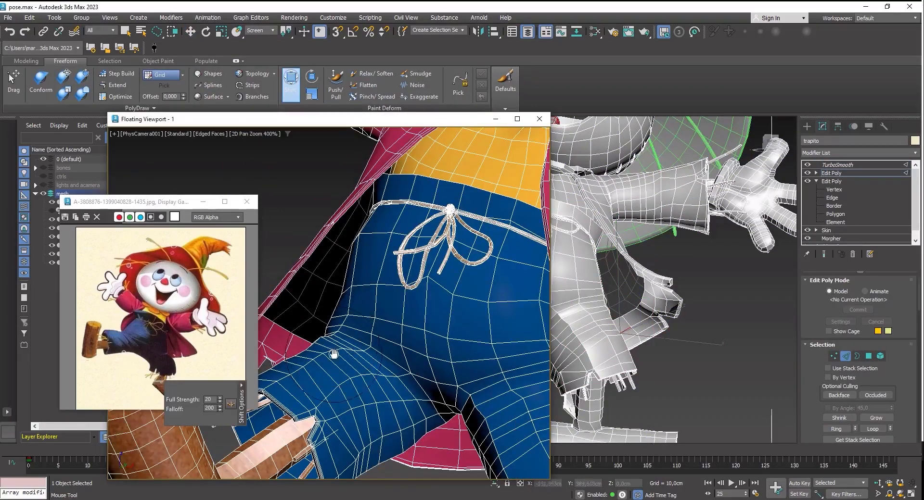
Step: Adjust the crease where the raised trouser leg meets the hip with the Shift brush
middle_drag(577, 270, 683, 267)
scroll(625, 264, up, 3)
drag(608, 264, 599, 266)
scroll(639, 270, up, 3)
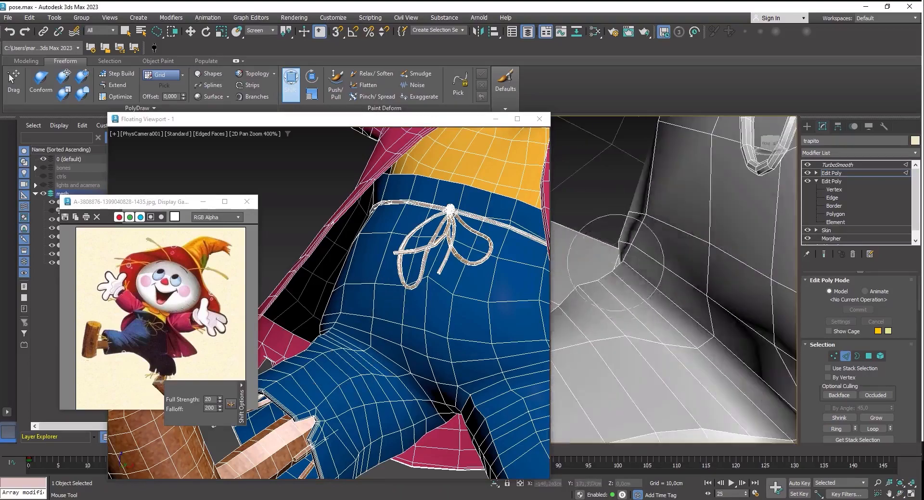
alt+middle_drag(673, 279, 639, 269)
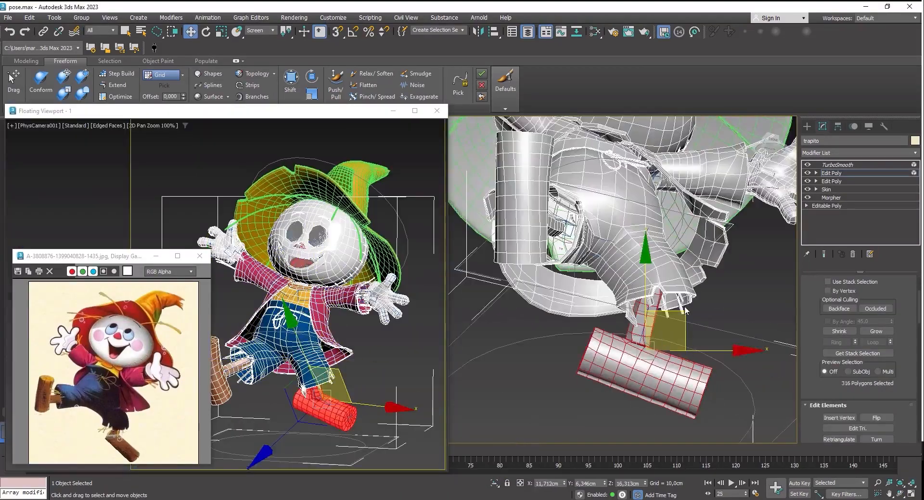
Step: Reposition the lower leg's log foot element beneath the trouser leg, and switch to vertex editing
alt+middle_drag(686, 312, 664, 323)
drag(664, 322, 666, 325)
key(1)
mouse_move(667, 326)
alt+middle_down()
mouse_move(658, 373)
mouse_move(625, 337)
mouse_move(635, 312)
alt+middle_up()
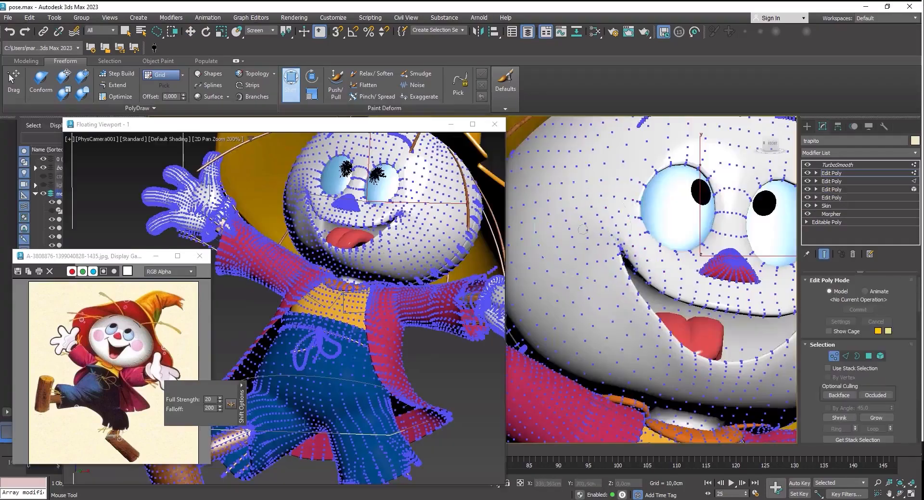
Step: Hide edged faces and smooth the face around the corner of the smile with the Relax/Soften brush
key(F4)
alt+middle_drag(596, 199, 726, 180)
scroll(673, 192, up, 3)
alt+middle_drag(621, 191, 674, 193)
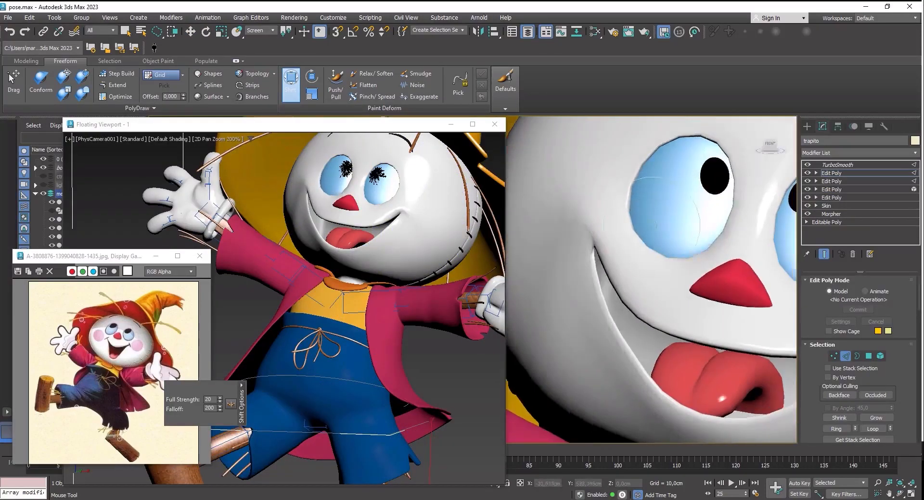
middle_drag(721, 217, 553, 231)
click(372, 73)
scroll(674, 274, down, 3)
scroll(673, 274, up, 3)
scroll(673, 274, down, 3)
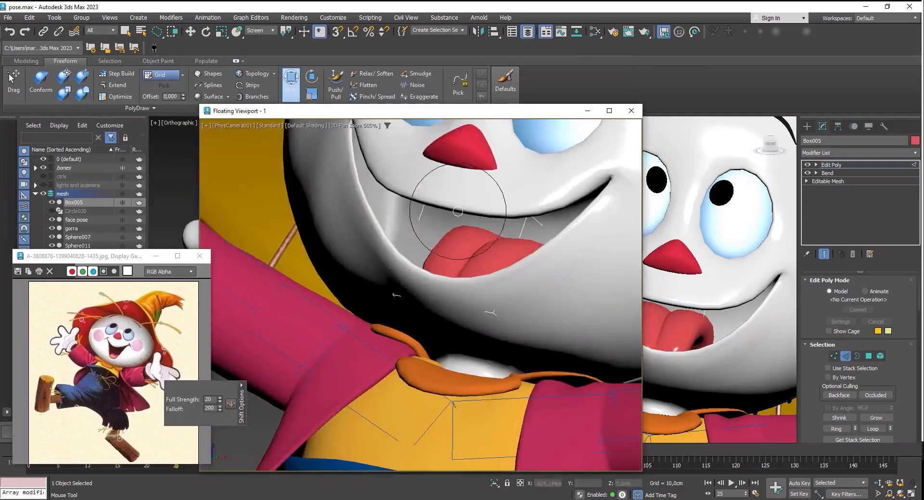
Step: Add a TurboSmooth modifier to the tongue object Box005 above its Edit Poly
scroll(474, 217, down, 3)
scroll(473, 218, up, 3)
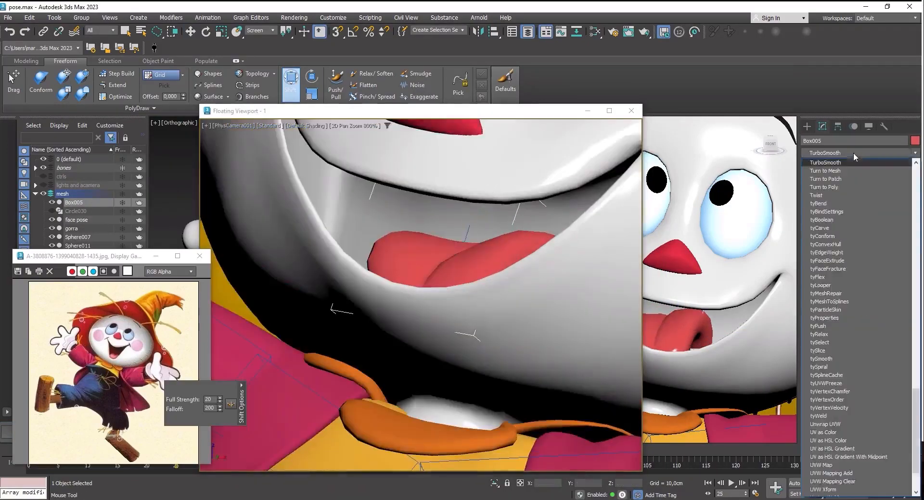
click(833, 450)
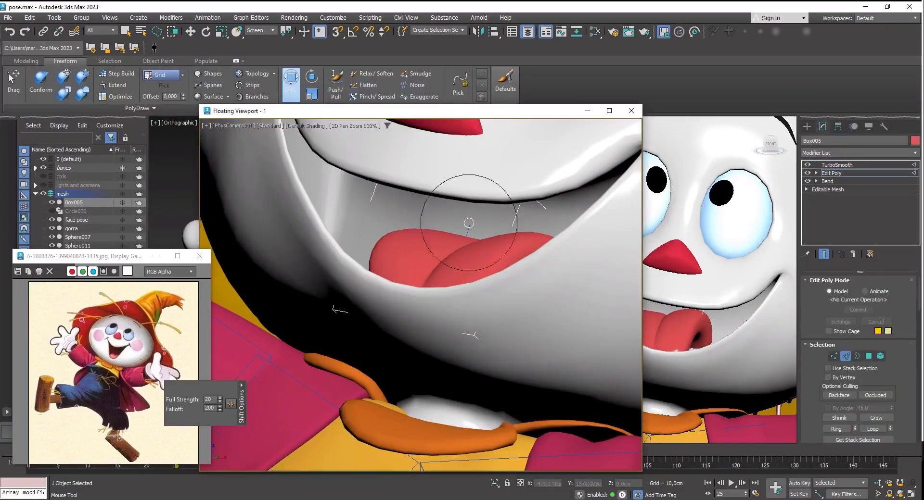
scroll(469, 223, down, 2)
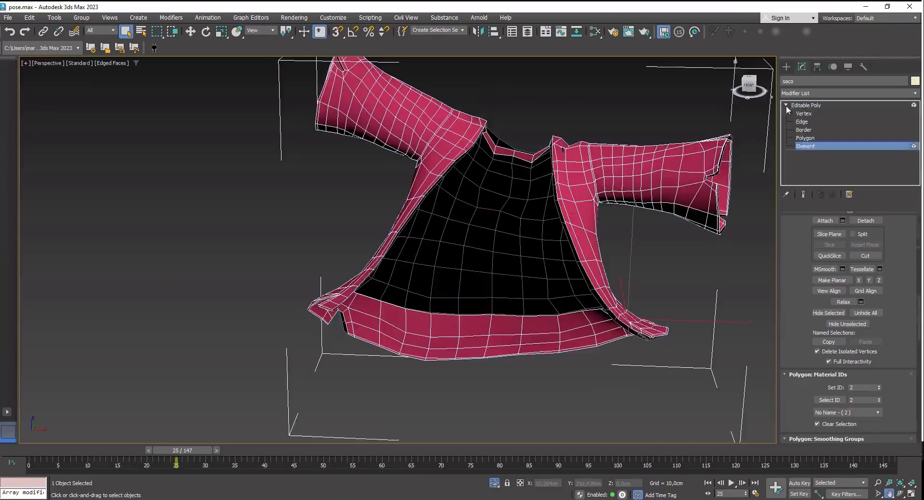
Step: Thicken the saco coat with a Shell modifier: inner amount 0.32 cm, outer amount 0.27 cm and 3 segments
alt+middle_drag(433, 250, 526, 179)
scroll(525, 179, up, 3)
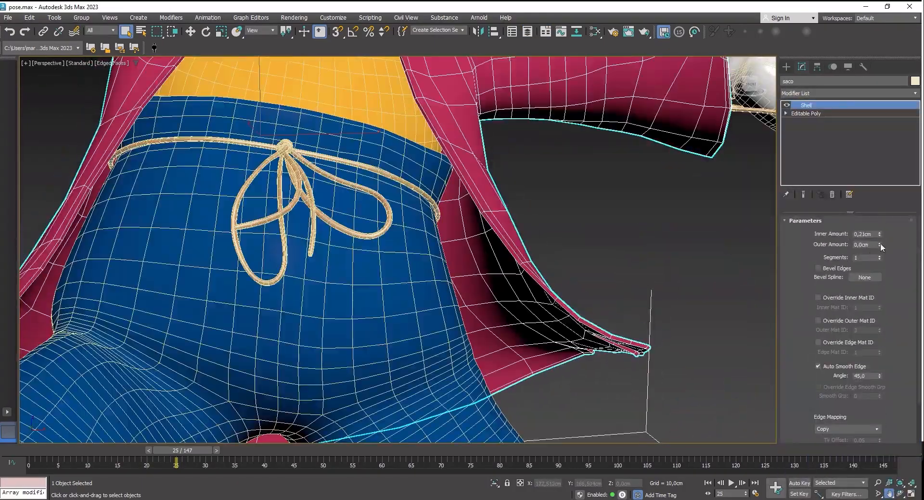
scroll(597, 210, up, 1)
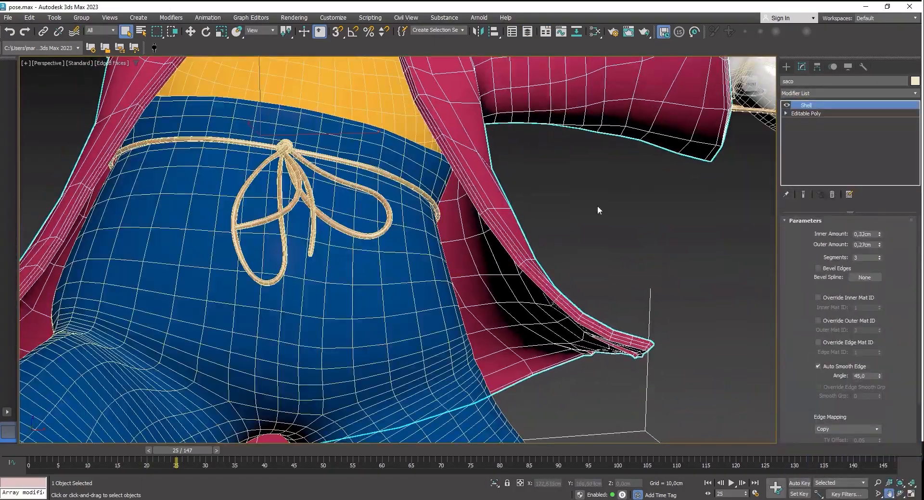
click(827, 94)
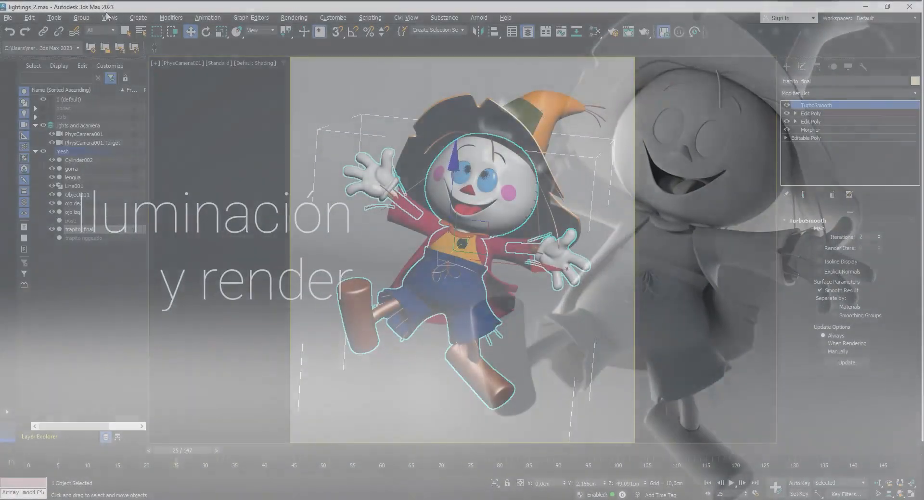
Step: Configure the viewport layout as two side-by-side views in the lighting scene
click(153, 63)
click(169, 168)
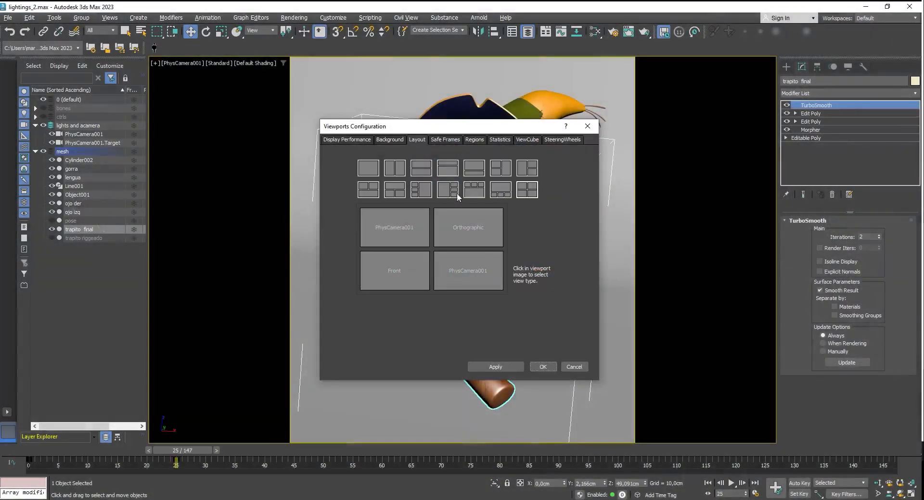
click(540, 367)
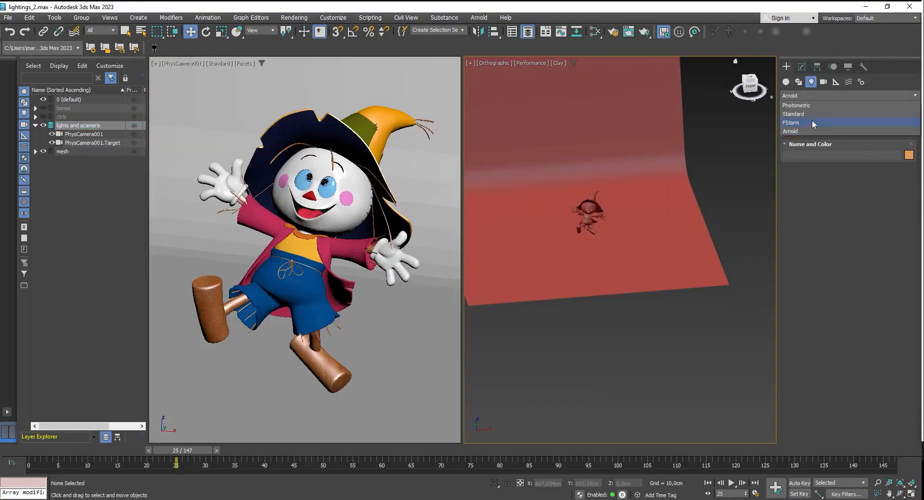
Step: Create an Arnold Skydome light beside the red backdrop
middle_drag(758, 229, 642, 255)
click(644, 256)
scroll(661, 272, up, 2)
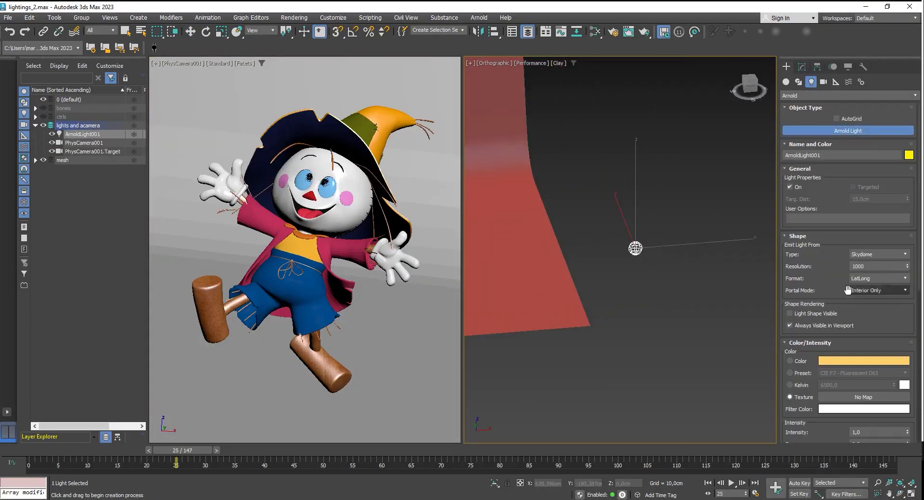
drag(830, 273, 829, 270)
scroll(829, 267, down, 3)
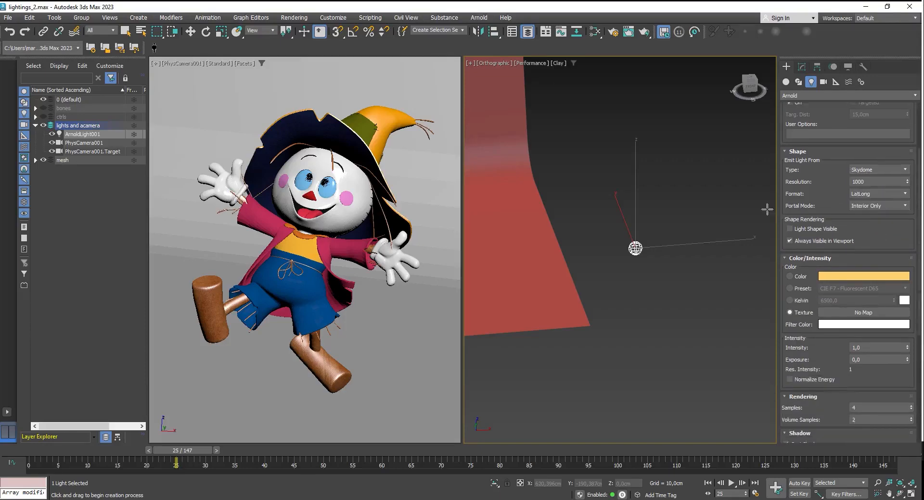
Step: Light the skydome with a plain white color and make its light shape visible in the render
key(w)
alt+middle_drag(766, 208, 731, 203)
click(801, 67)
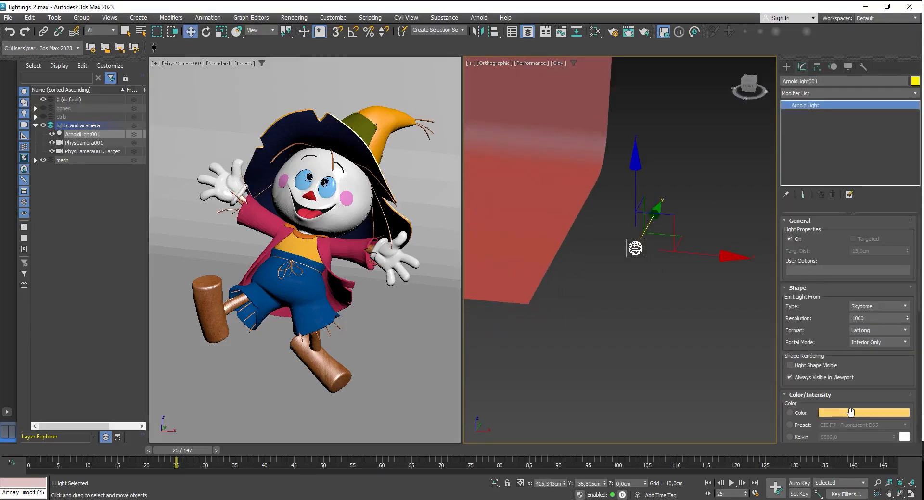
click(827, 413)
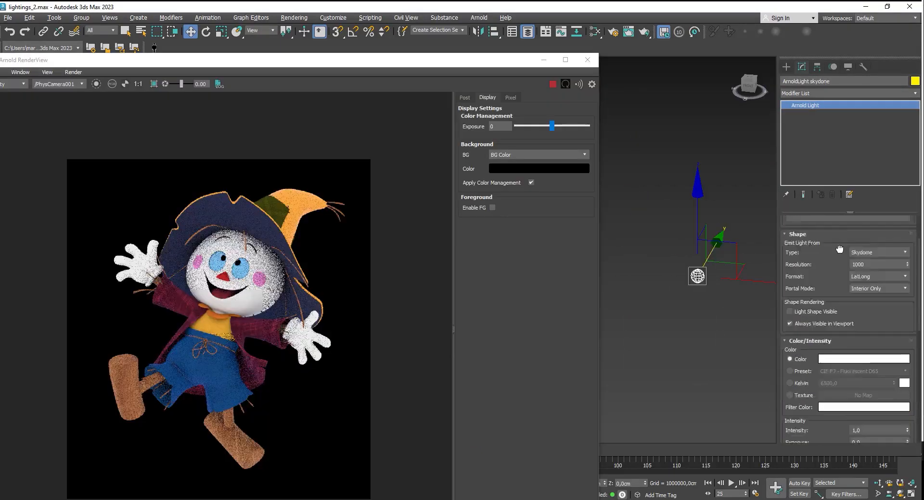
scroll(808, 289, down, 2)
click(791, 294)
drag(306, 60, 407, 31)
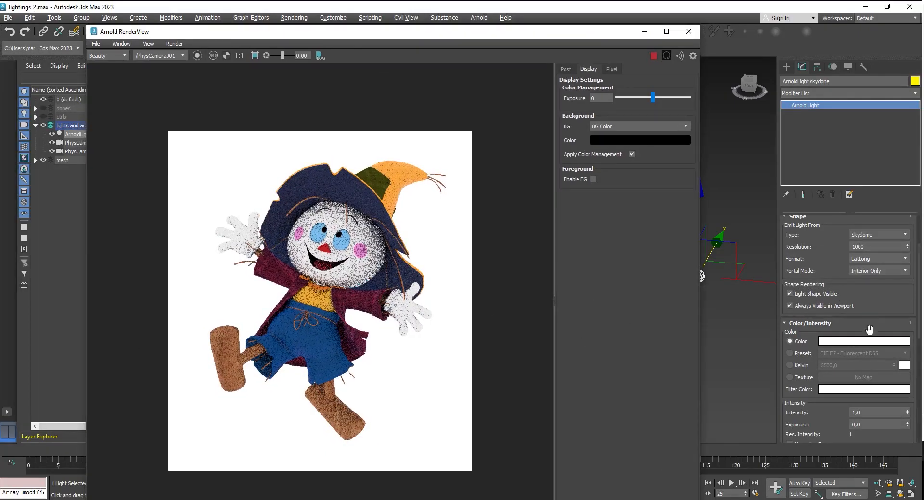
Step: Try a light blue color on the skydome light and set it back to white
click(869, 341)
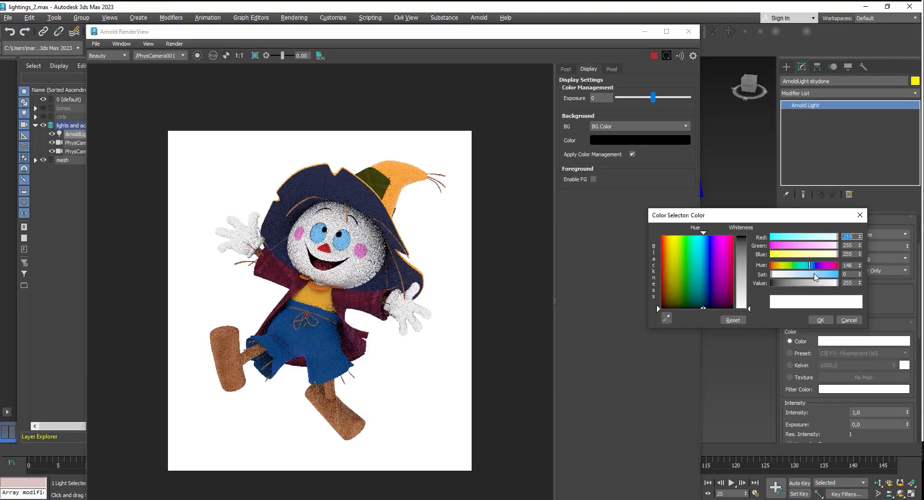
drag(815, 276, 827, 275)
click(812, 266)
click(817, 318)
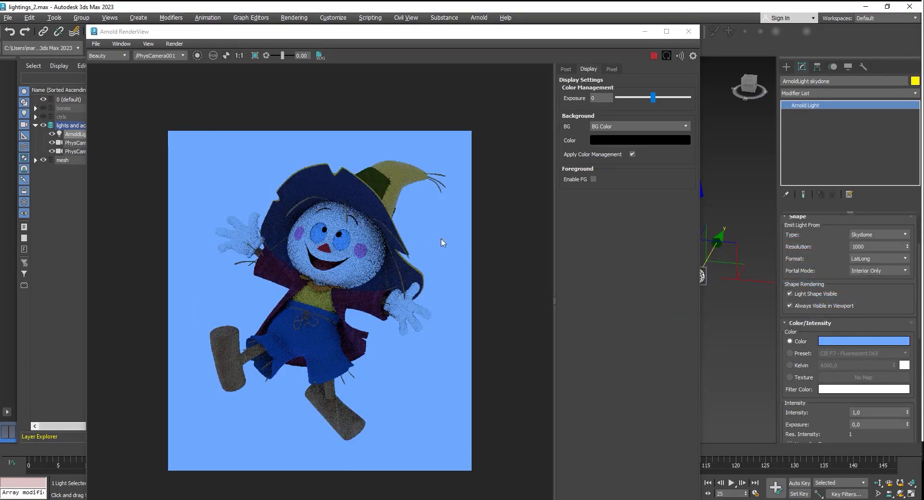
click(866, 340)
drag(805, 264, 730, 274)
click(809, 319)
click(834, 344)
click(778, 319)
Step: Switch the skydome light to a texture source and assign the bitmap winter_lake_01_2k.hdr
scroll(847, 362, down, 1)
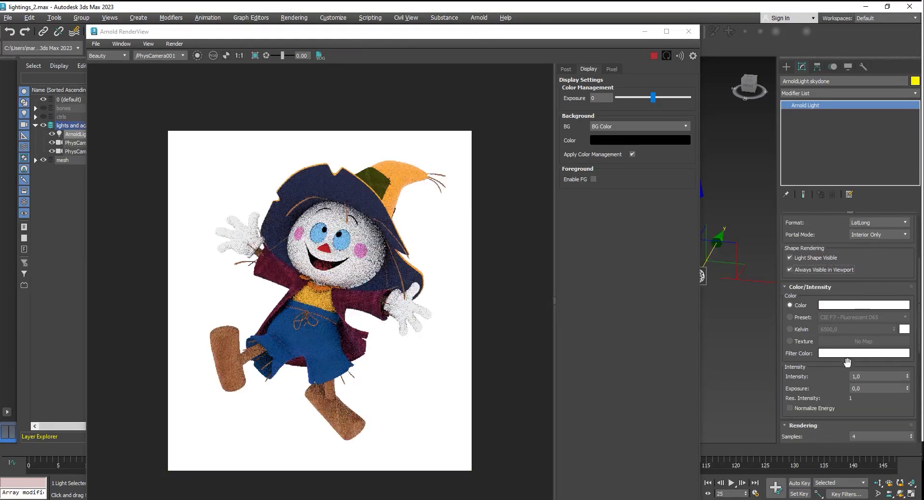
click(789, 341)
click(863, 342)
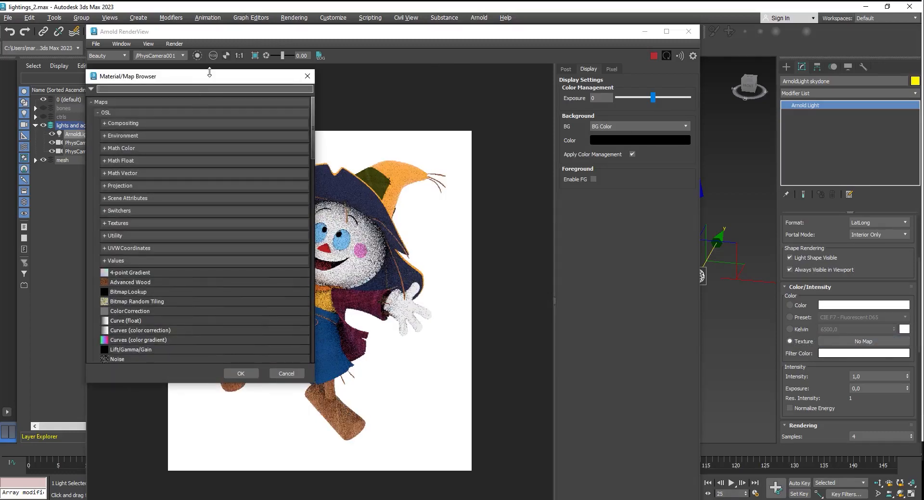
text(bitmap)
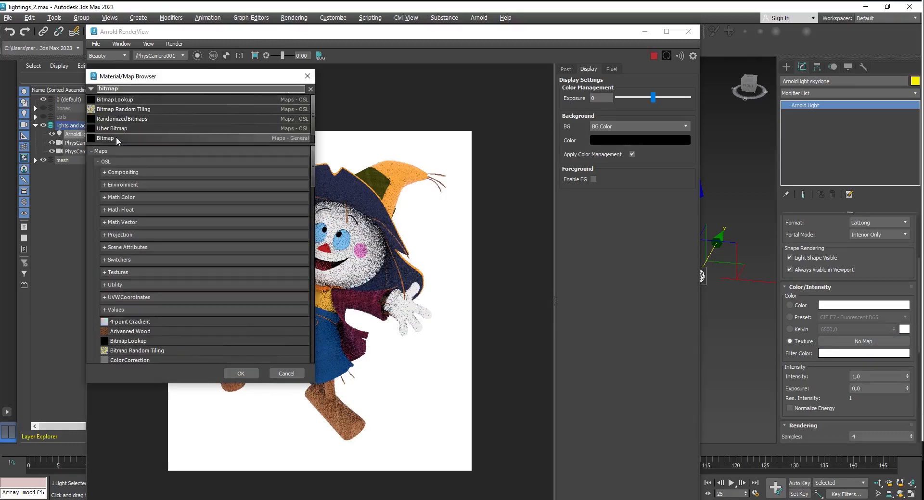
click(245, 374)
click(889, 382)
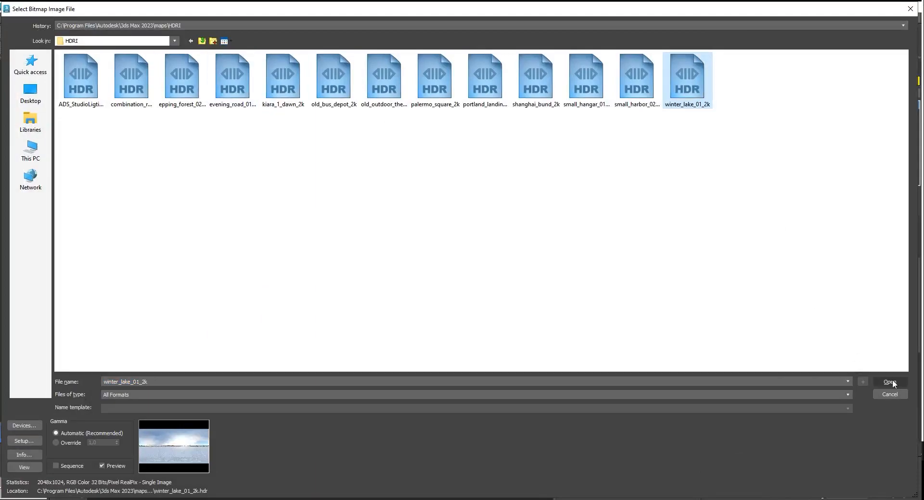
click(146, 214)
Step: Bring the skydome light's winter lake bitmap into the Slate Material Editor for editing
drag(599, 27, 601, 68)
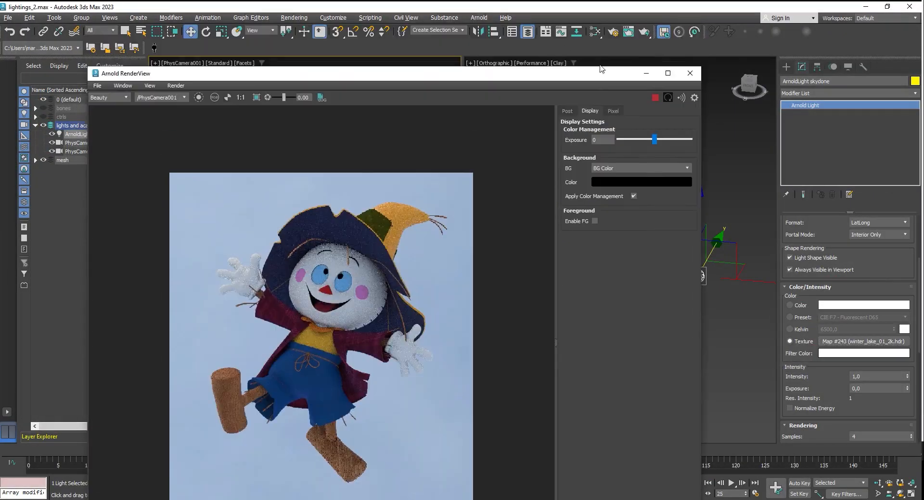
click(595, 33)
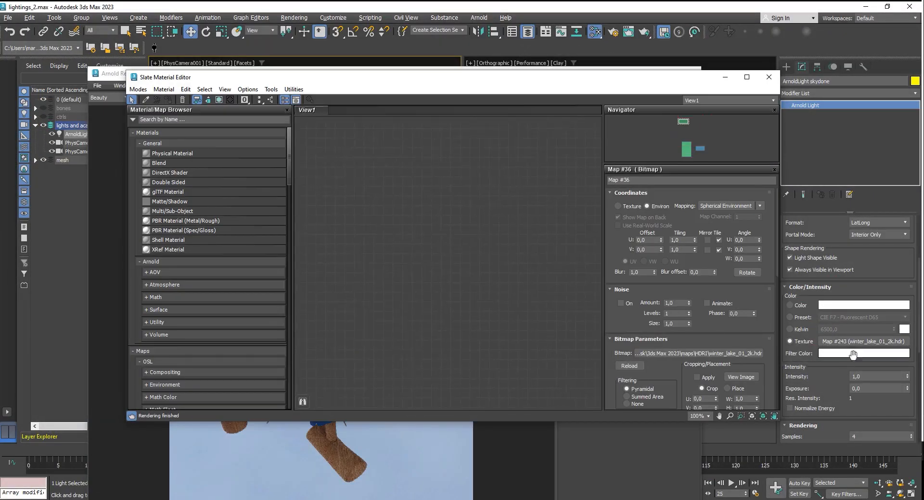
drag(861, 341, 524, 213)
click(425, 279)
drag(481, 82, 683, 73)
drag(328, 161, 566, 170)
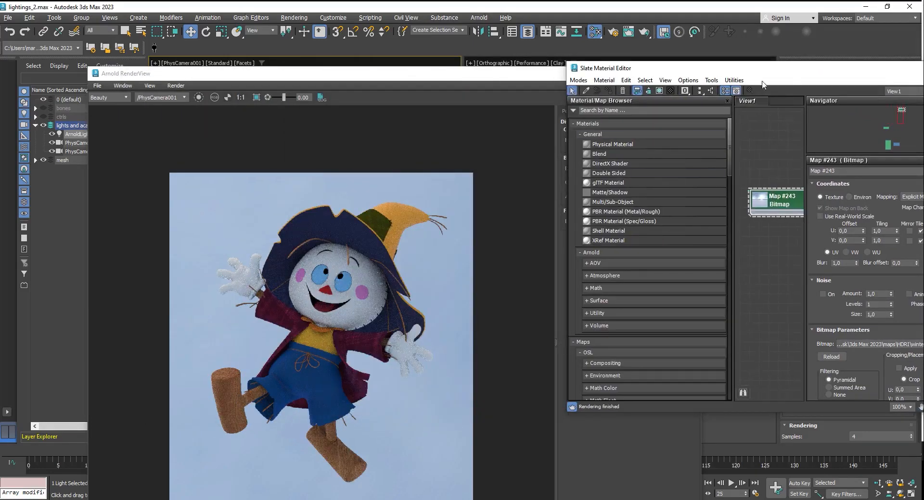
Step: Set the winter lake bitmap's coordinates to Environ with Spherical Environment mapping and minimize the material editor
drag(760, 72, 666, 65)
drag(370, 71, 275, 24)
drag(653, 56, 623, 51)
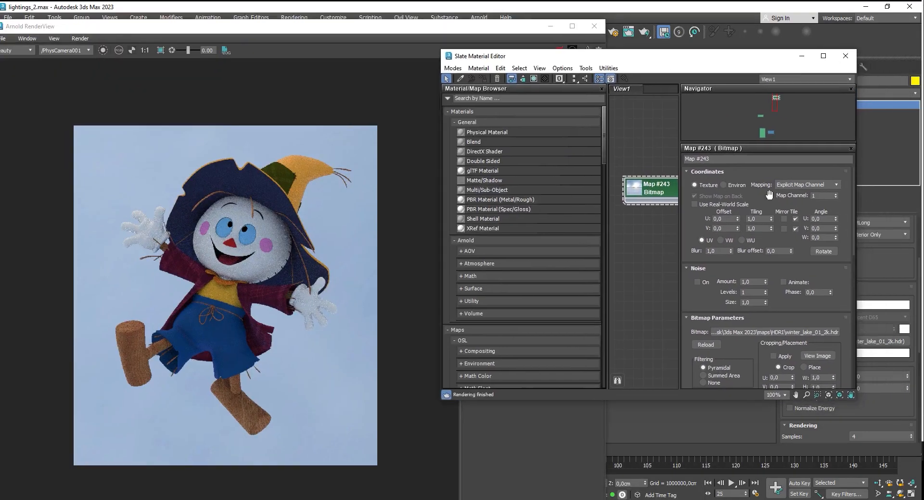
click(724, 185)
click(807, 185)
click(801, 192)
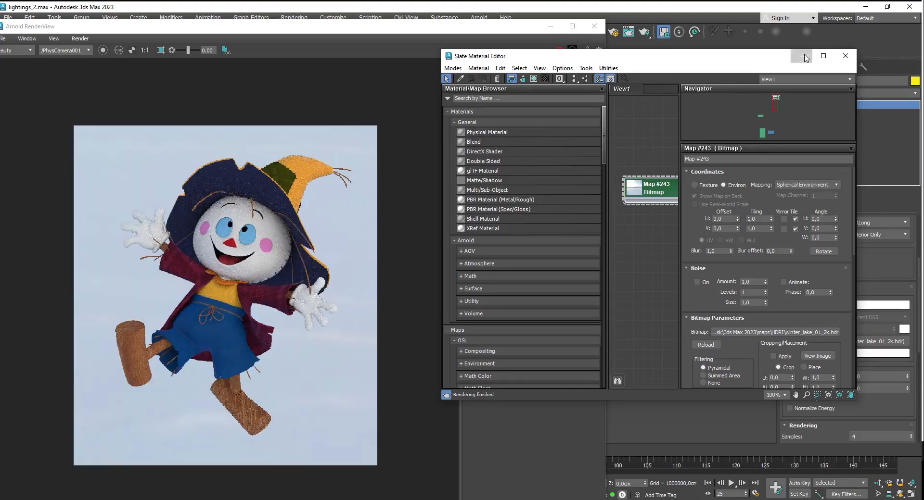
click(805, 58)
Step: Inspect the HDR environment around the scarecrow from several angles in the live render and return to the PhysCamera001 view
click(650, 185)
key(p)
alt+middle_drag(673, 187, 875, 211)
scroll(674, 145, down, 3)
scroll(662, 197, up, 5)
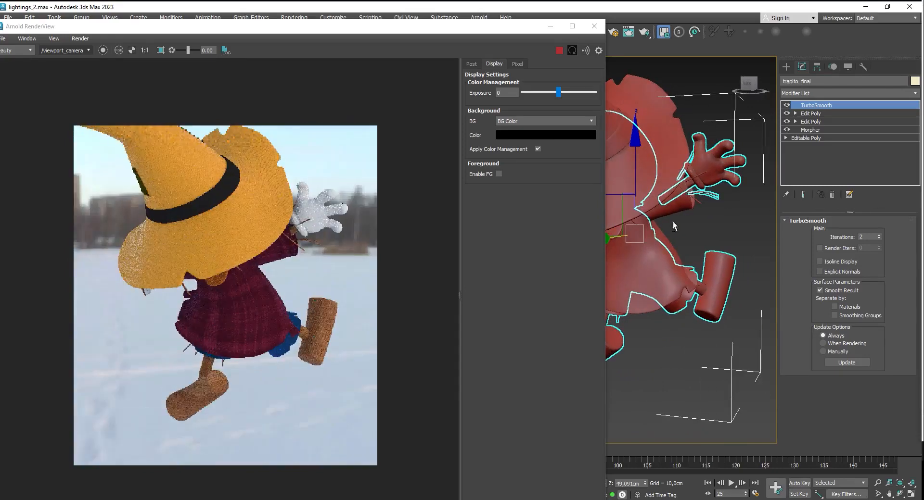
alt+middle_drag(673, 226, 876, 221)
click(67, 50)
click(65, 71)
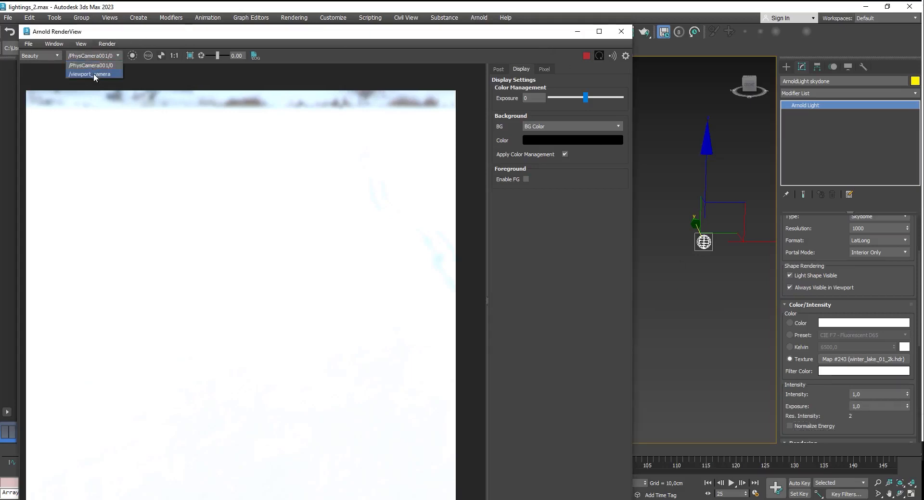
Step: Compare exposures of 0 and 1 on the skydome light and leave it at 0
right_click(907, 408)
double_click(889, 407)
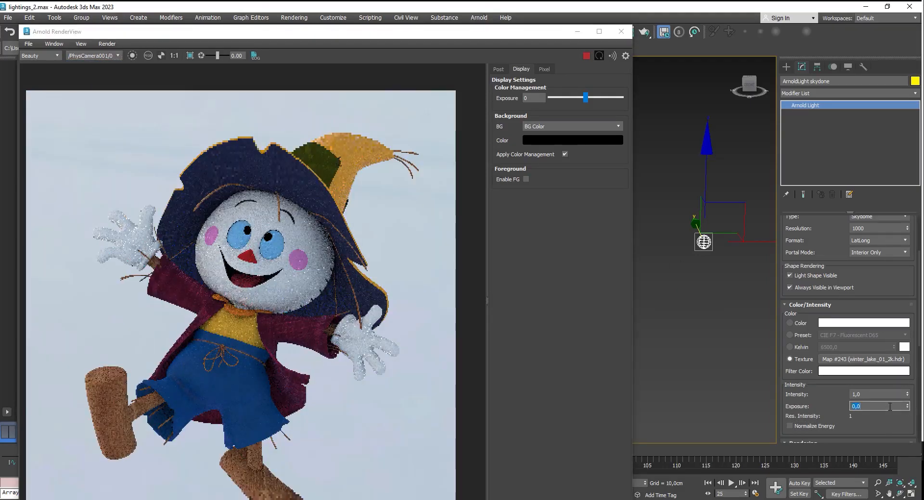
text(1)
key(Tab)
double_click(889, 407)
text(0)
key(Tab)
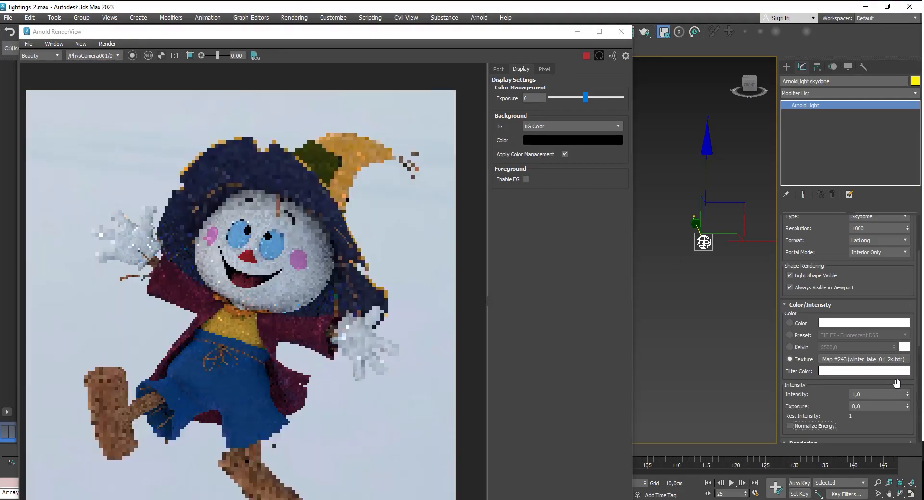
Step: Set the skydome light's intensity to 0.5 and hide its light shape in the render
text(0,5)
key(Tab)
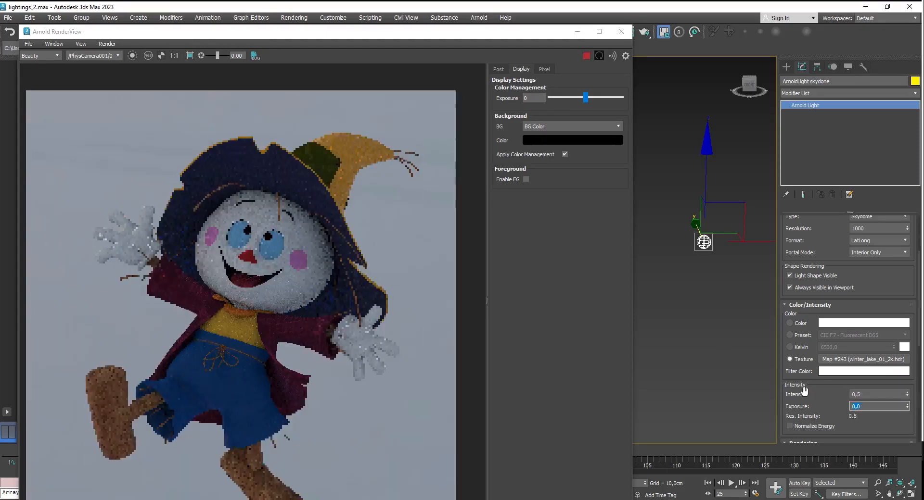
scroll(856, 315, up, 4)
click(790, 361)
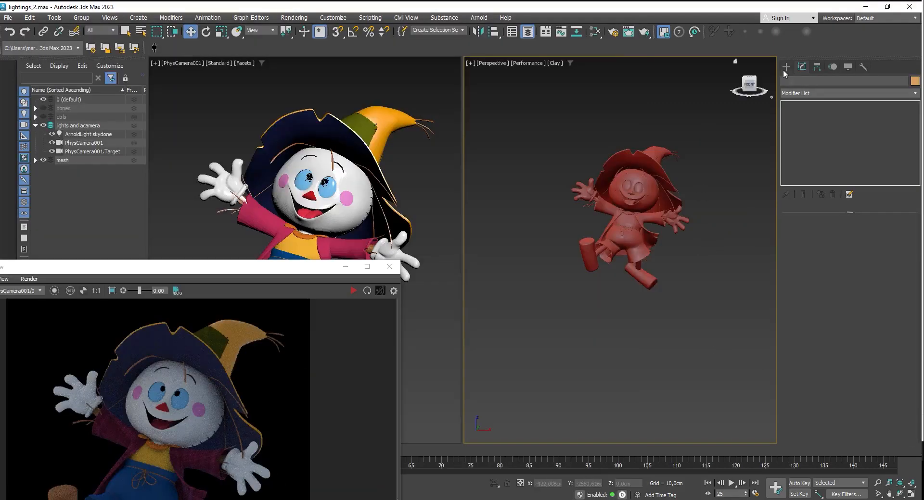
Step: Create a second Arnold light beside the scarecrow, name it ArnoldLight quad and set its type to Quad
click(786, 67)
click(847, 130)
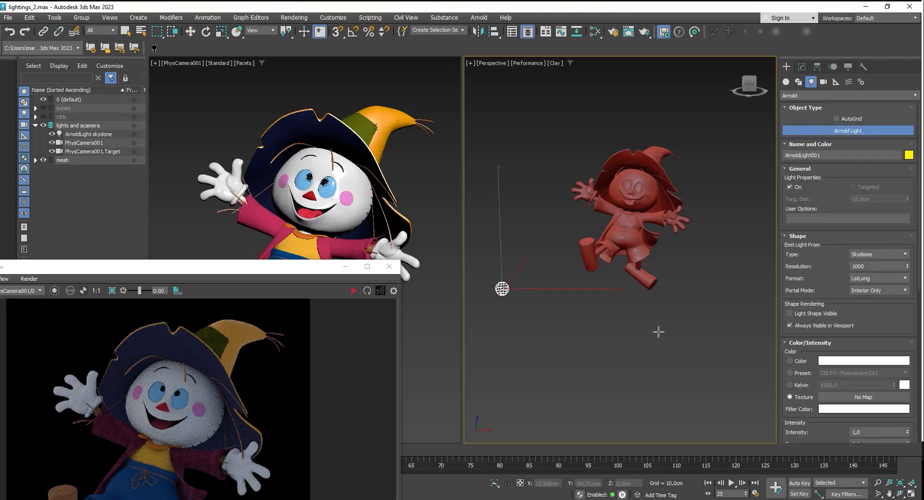
click(802, 67)
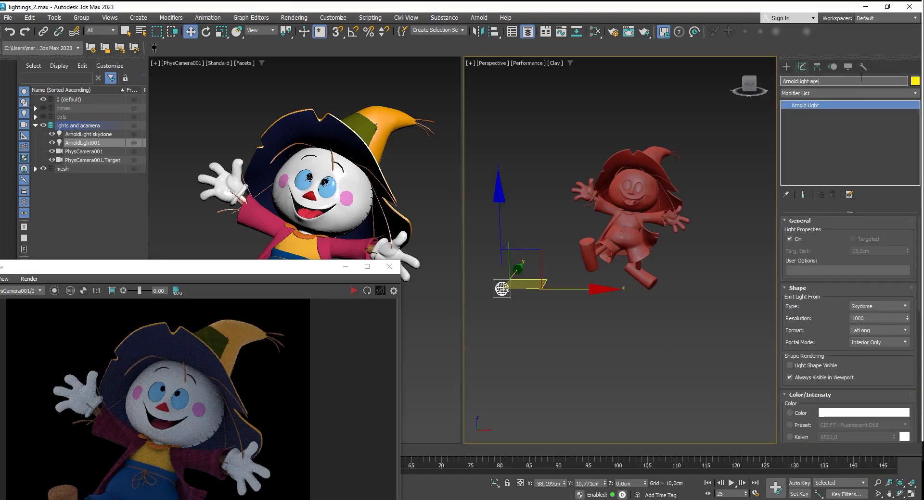
click(902, 307)
click(882, 342)
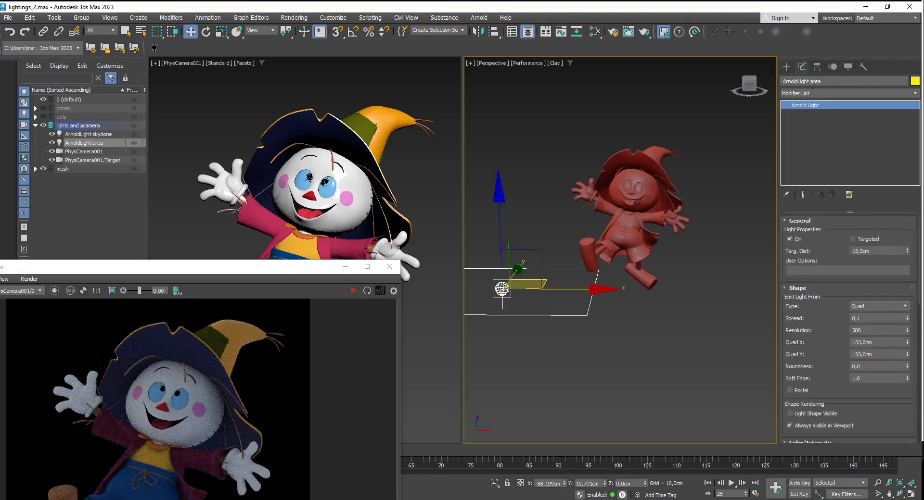
Step: Raise the quad light to about 86 cm and rotate it about -85° on Y and 61° on Z to face the scarecrow
mouse_move(616, 248)
alt+middle_down()
mouse_move(579, 262)
mouse_move(615, 263)
alt+middle_up()
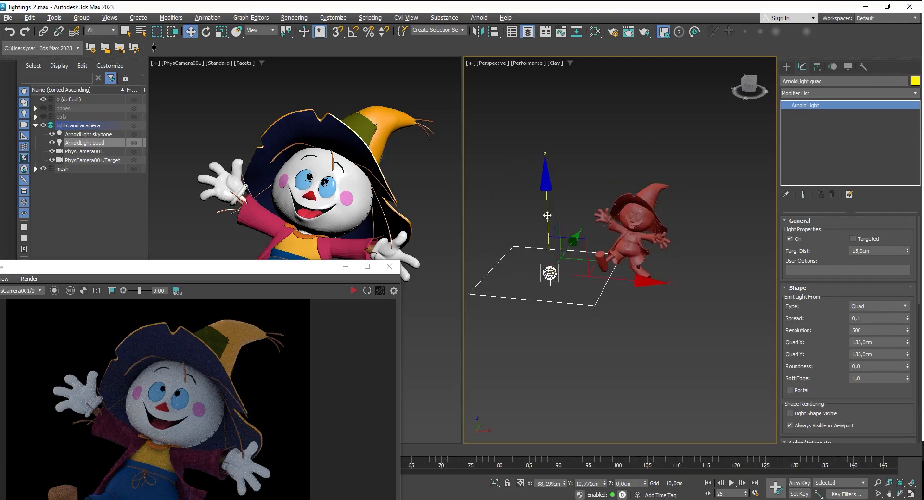
drag(547, 215, 547, 141)
drag(572, 189, 525, 230)
key(e)
drag(532, 159, 467, 154)
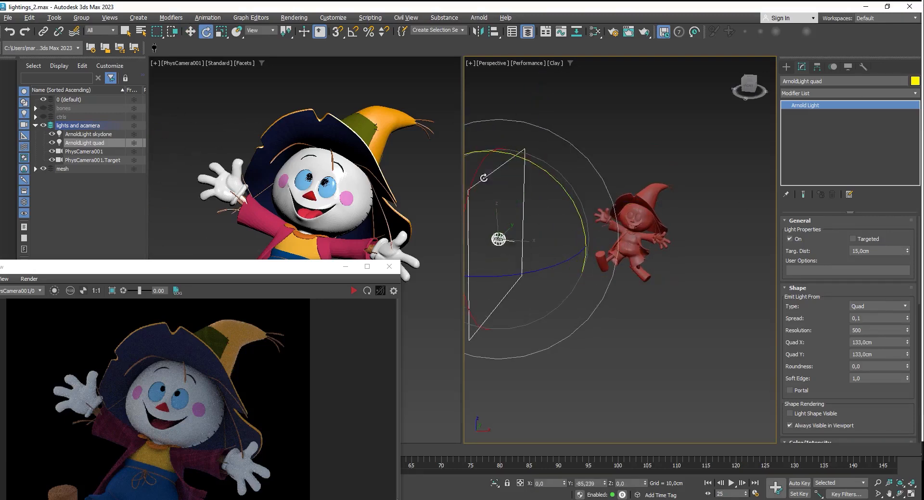
alt+middle_drag(485, 178, 501, 236)
drag(616, 280, 633, 260)
alt+middle_drag(633, 260, 635, 207)
Step: Start a live Arnold render of the scarecrow lit by the quad light
right_click(438, 172)
drag(295, 267, 444, 67)
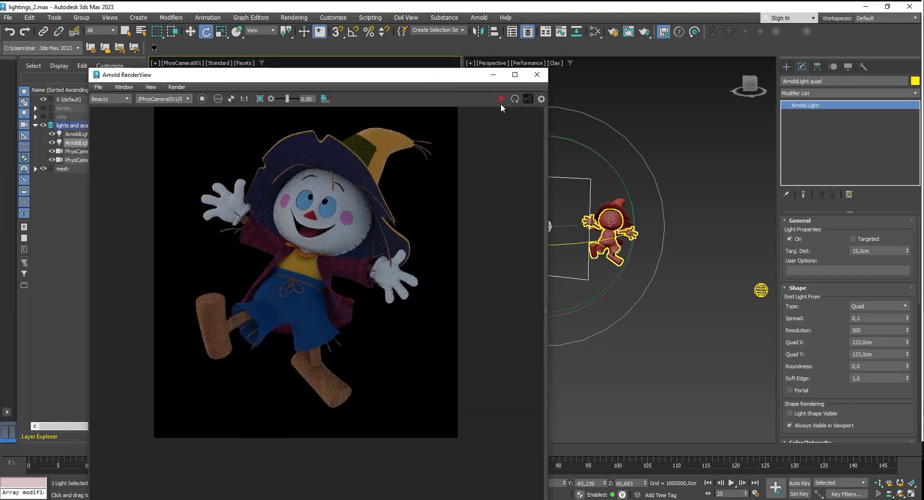
click(504, 91)
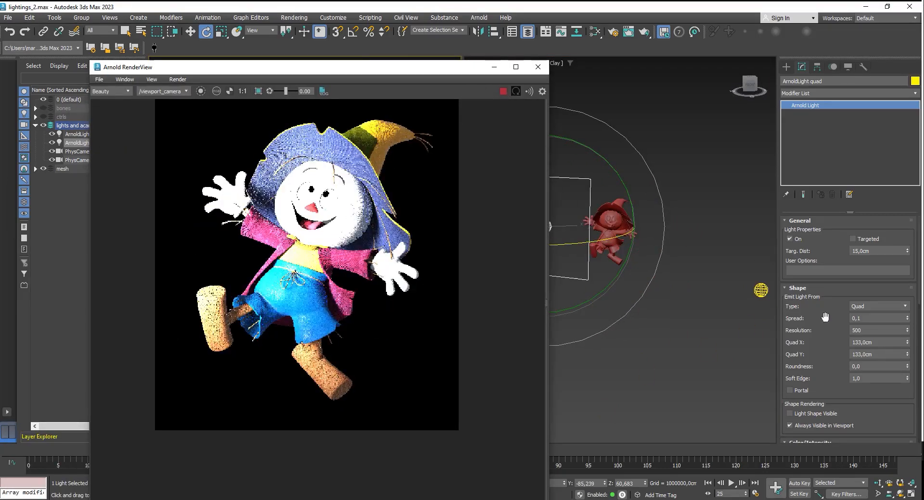
Step: Set the quad light's exposure to 0 and its intensity to 3, trying 4 first
scroll(832, 295, down, 5)
double_click(872, 344)
text(0)
key(Return)
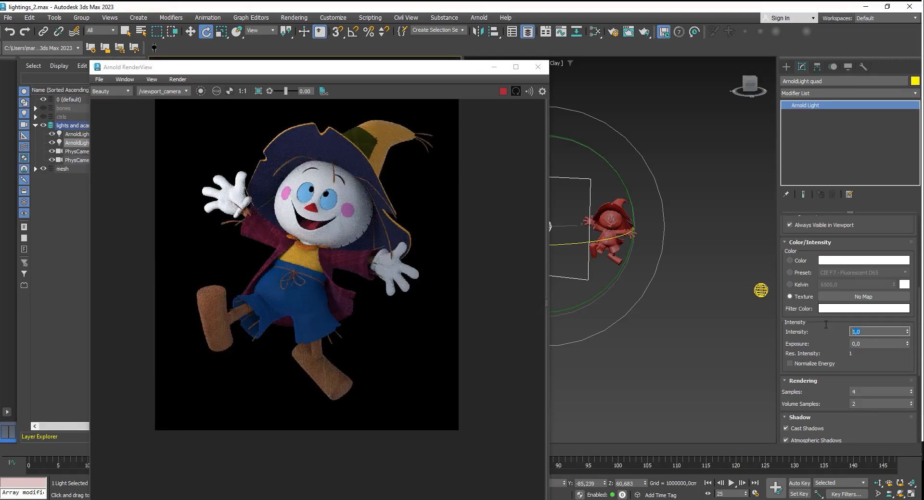
text(4)
key(Return)
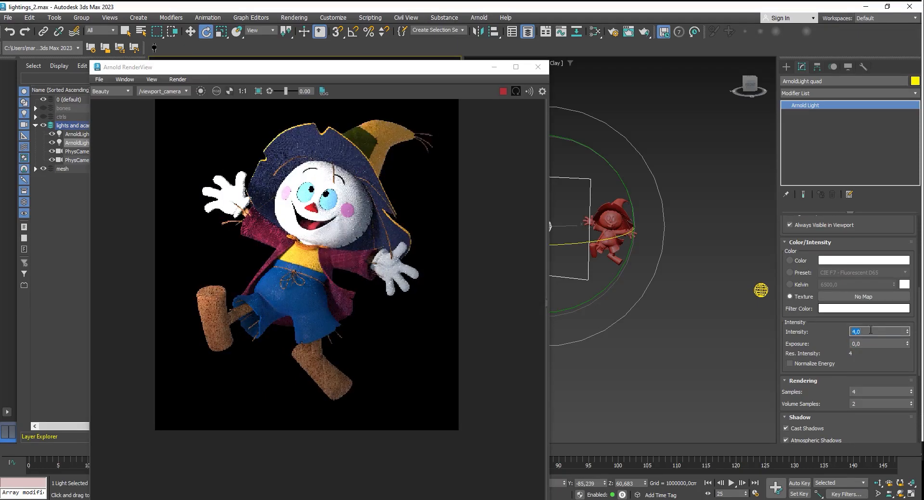
text(3)
key(Return)
Step: Set the render camera to PhysCamera001 and move the quad light back to about X -134 cm, Y 18 cm
drag(458, 67, 348, 99)
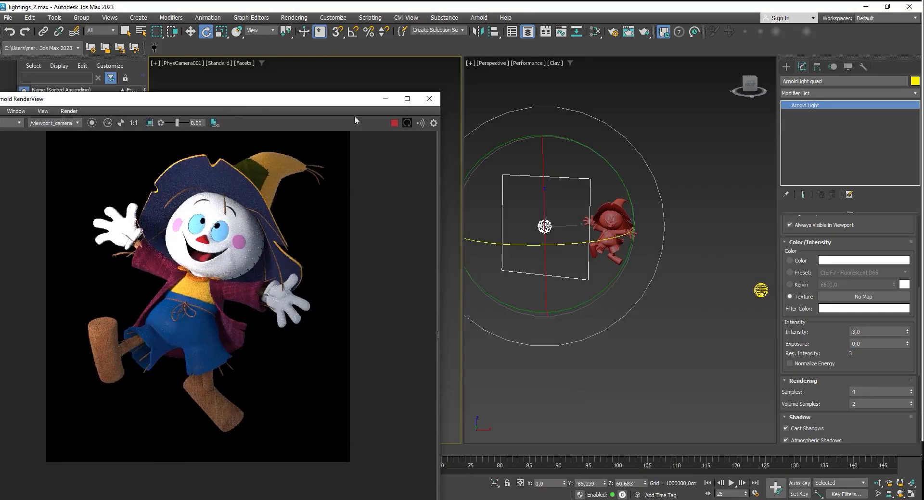
click(52, 141)
scroll(604, 175, down, 3)
alt+middle_drag(604, 175, 645, 133)
key(w)
middle_drag(644, 134, 671, 170)
scroll(671, 171, up, 2)
key(e)
key(w)
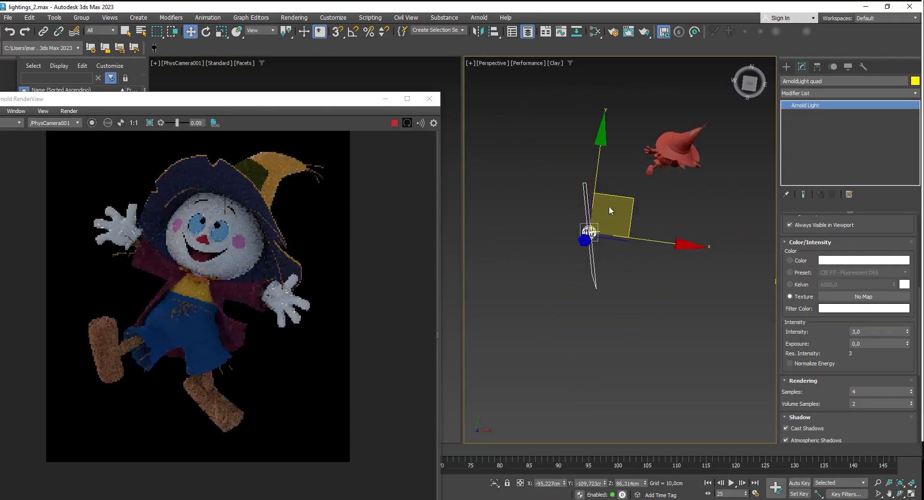
drag(608, 206, 604, 95)
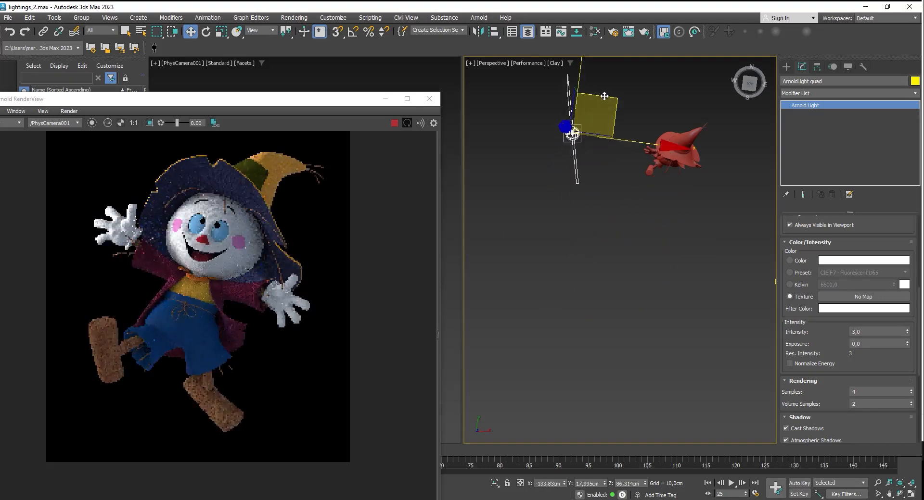
Step: Rotate the quad light about -74° on X and -91° on Y, and move it to about Y 54 cm
middle_drag(605, 94, 600, 131)
key(e)
drag(622, 99, 655, 123)
key(w)
drag(573, 143, 599, 105)
alt+middle_drag(637, 190, 634, 139)
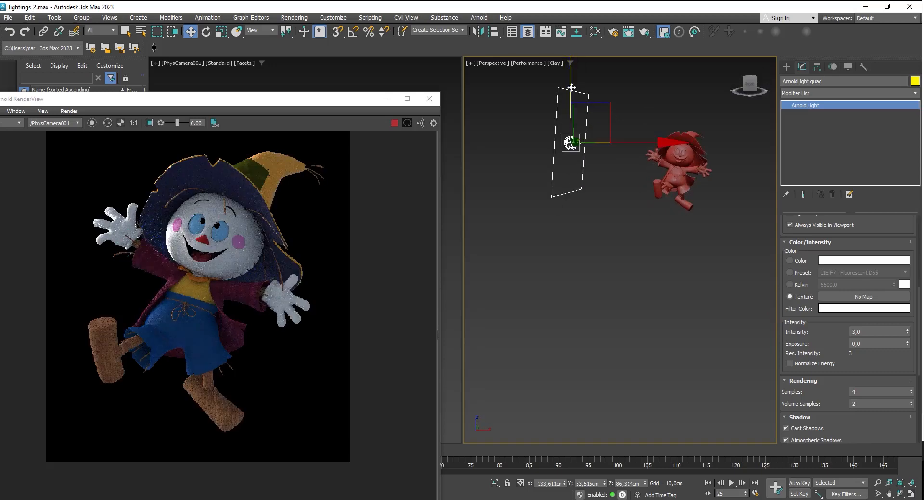
Step: Lower the quad light toward the scarecrow's height and set its intensity to 5
drag(571, 87, 571, 131)
key(e)
alt+middle_drag(592, 128, 633, 124)
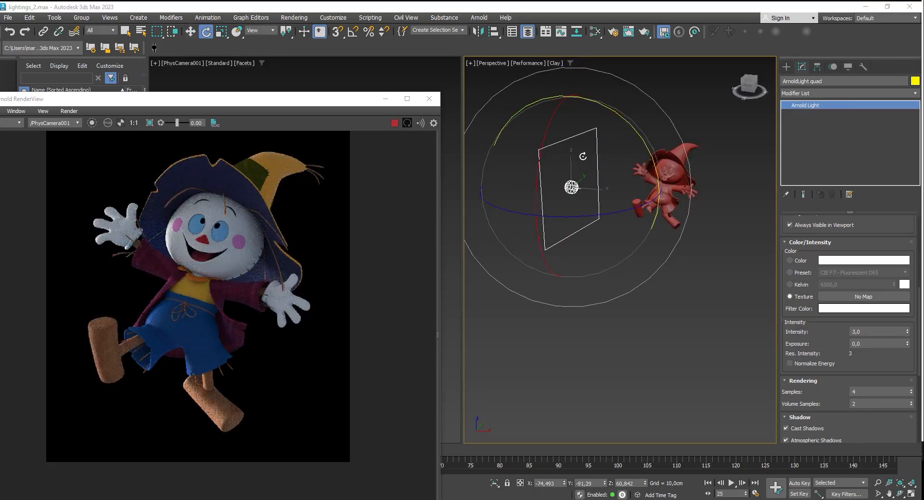
text(5)
key(Tab)
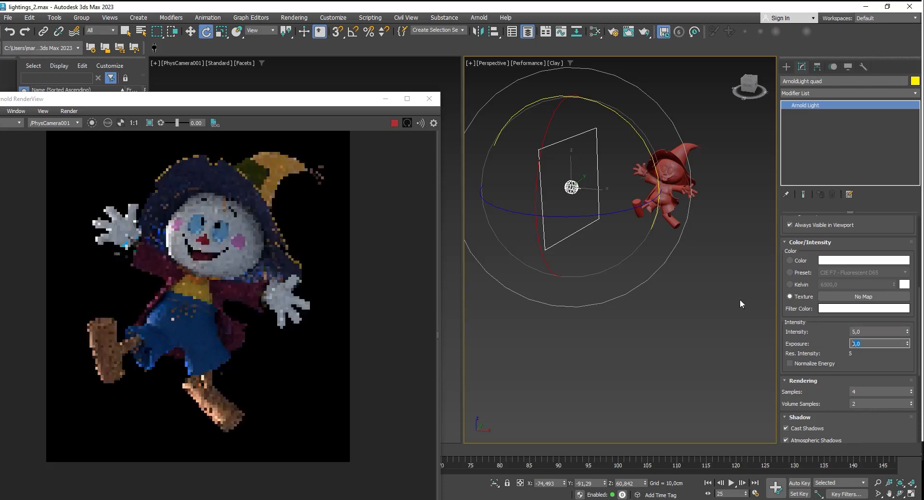
Step: Copy the quad light to the opposite side of the scarecrow as ArnoldLight quad 02
drag(274, 100, 311, 84)
scroll(198, 358, up, 2)
scroll(162, 308, down, 2)
key(t)
mouse_move(651, 151)
shift+mouse_down()
mouse_move(636, 207)
mouse_move(641, 179)
mouse_move(746, 161)
shift+mouse_up()
key(Return)
key(w)
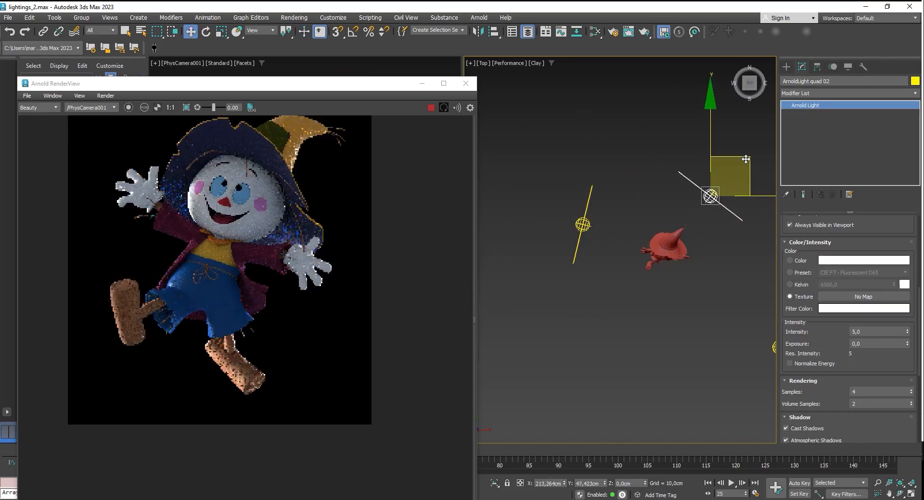
Step: Rotate ArnoldLight quad 02 to about -75° on Z so that it faces the scarecrow from behind
scroll(748, 176, down, 2)
middle_drag(749, 191, 697, 198)
key(e)
drag(715, 126, 727, 141)
mouse_move(724, 212)
alt+middle_down()
mouse_move(718, 196)
mouse_move(723, 206)
alt+middle_up()
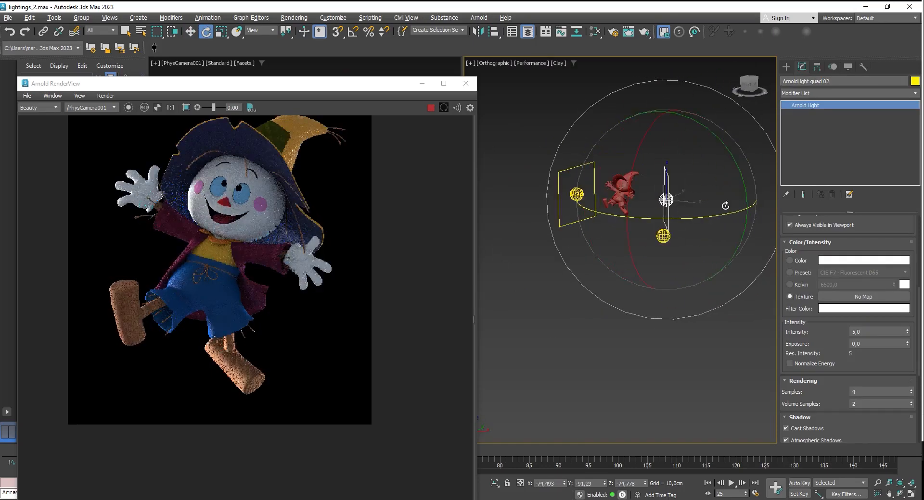
key(w)
scroll(670, 204, up, 5)
scroll(620, 190, down, 4)
alt+middle_drag(636, 192, 603, 198)
Step: Set the target distance of ArnoldLight quad 02 to about 57.7 cm
drag(880, 232, 827, 311)
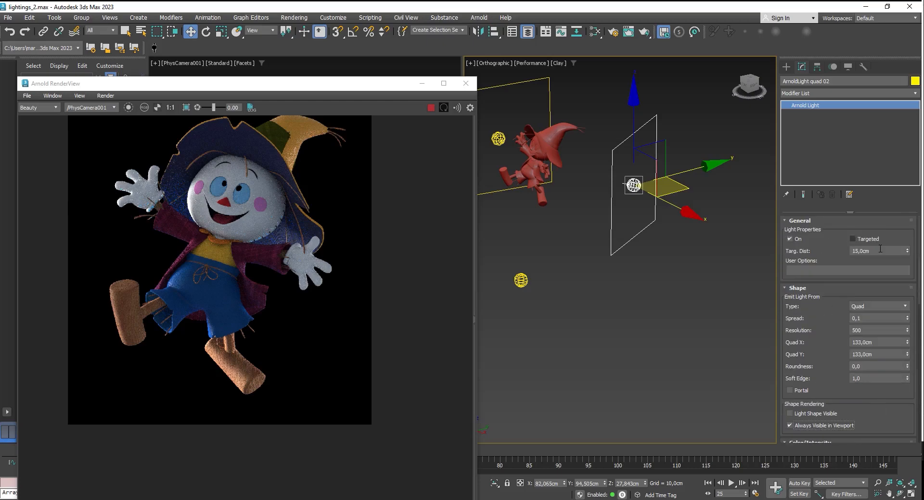
drag(907, 251, 905, 145)
alt+middle_drag(588, 155, 611, 195)
middle_drag(611, 195, 705, 215)
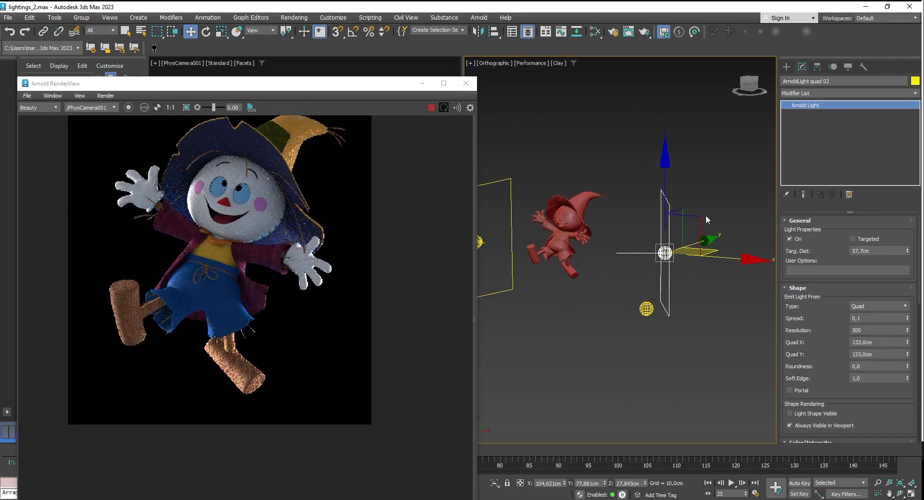
Step: Switch the reference coordinate system to Local and reposition ArnoldLight quad 02 behind the scarecrow
click(249, 29)
click(267, 66)
drag(703, 215, 725, 197)
alt+middle_drag(677, 206, 642, 279)
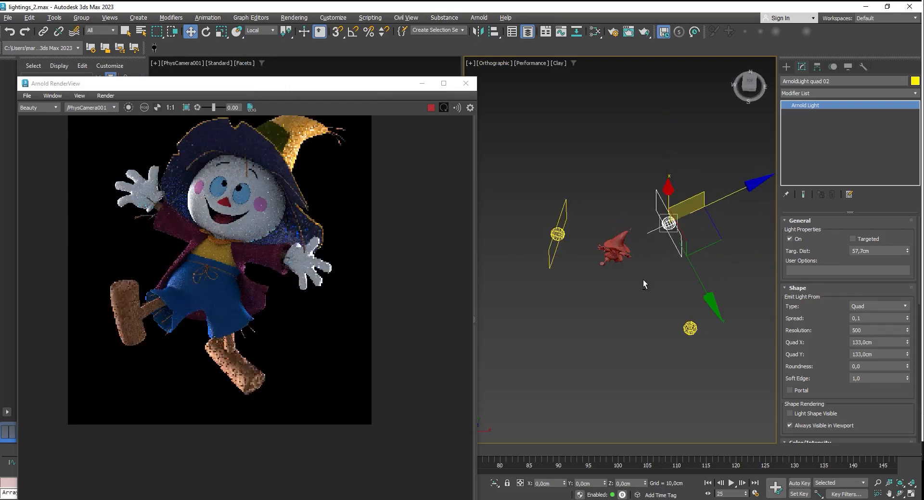
Step: Copy the original quad light toward the front of the scarecrow and make the copy a targeted light
click(557, 232)
click(749, 84)
shift+drag(545, 221, 541, 291)
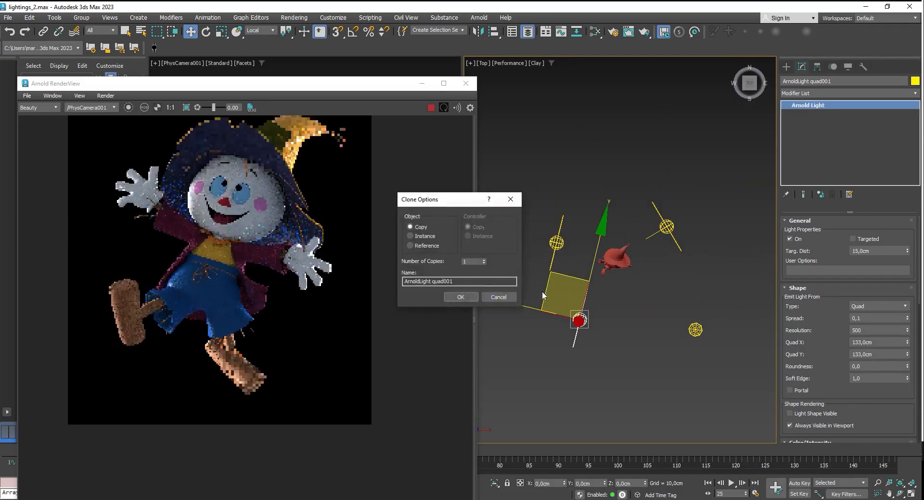
key(Return)
click(853, 239)
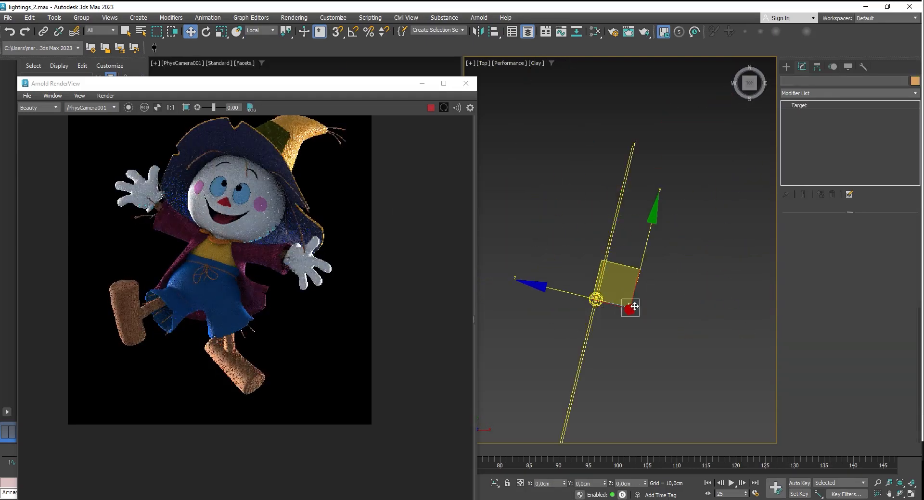
Step: Aim the new quad light at the scarecrow's face and leave it as the only enabled light in the Light Lister
scroll(635, 304, down, 3)
click(405, 138)
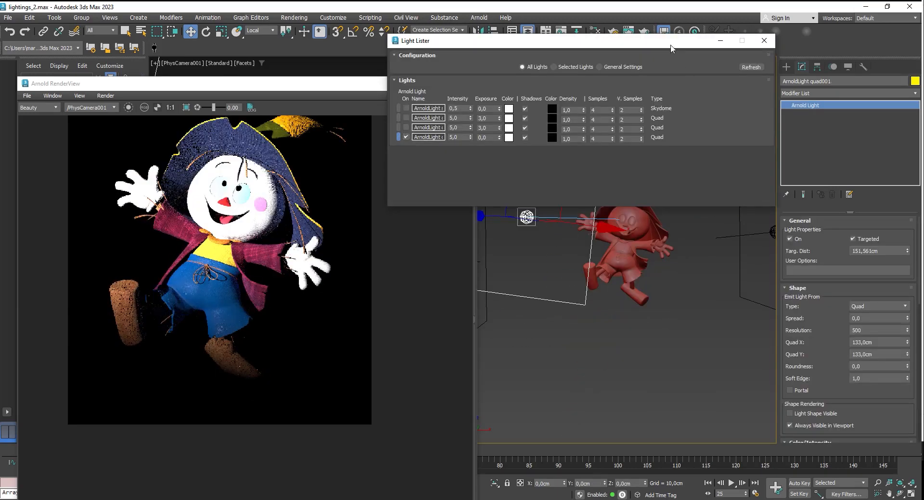
drag(670, 42, 299, 376)
Step: Reduce the targeted quad light's spread to 0 and set its Quad X and Quad Y sizes to 25 cm
click(907, 317)
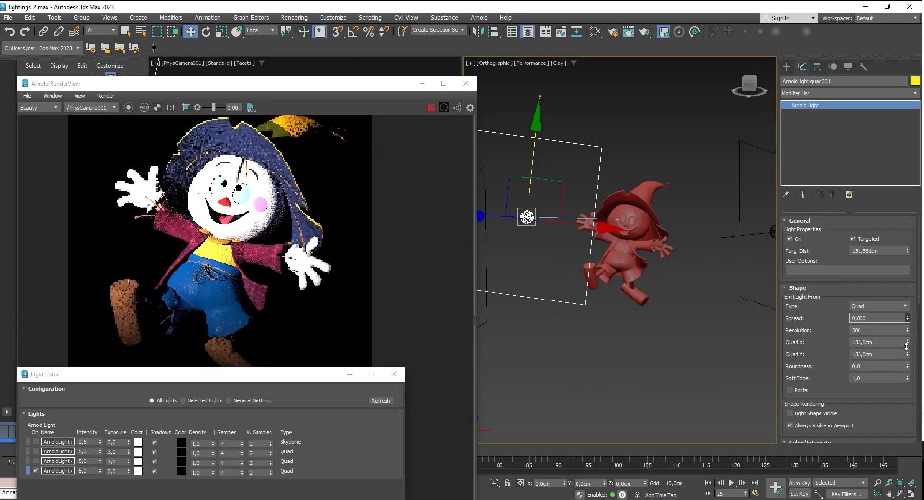
double_click(872, 341)
text(25)
key(Return)
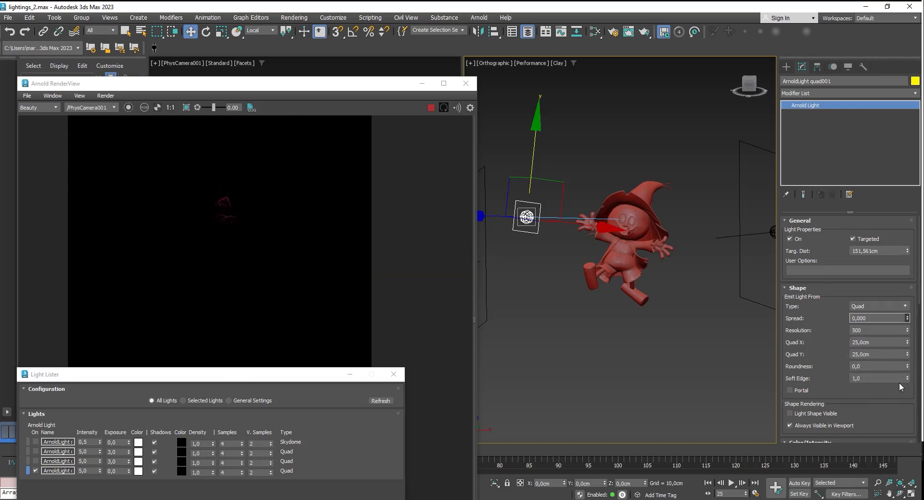
Step: Try an exposure of 1.7 on the 25 cm targeted quad light
scroll(825, 340, down, 1)
alt+middle_drag(625, 252, 596, 264)
scroll(832, 342, down, 7)
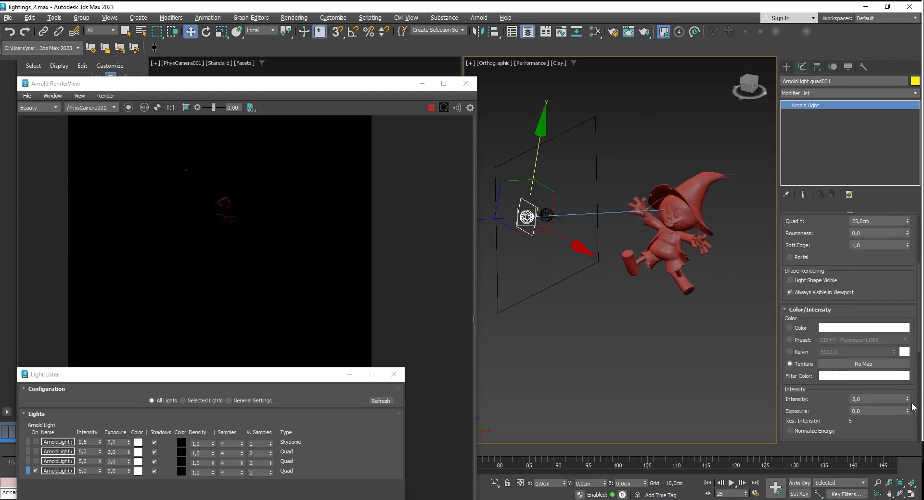
drag(907, 411, 907, 396)
scroll(908, 300, up, 5)
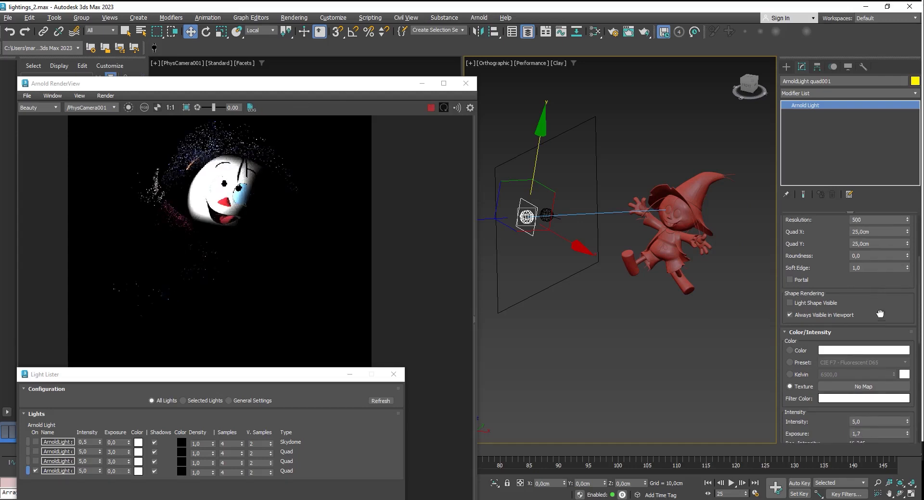
Step: Set the targeted quad light's spread to 0.1, trying 1 first, its exposure to 1 and its intensity to 7
click(907, 284)
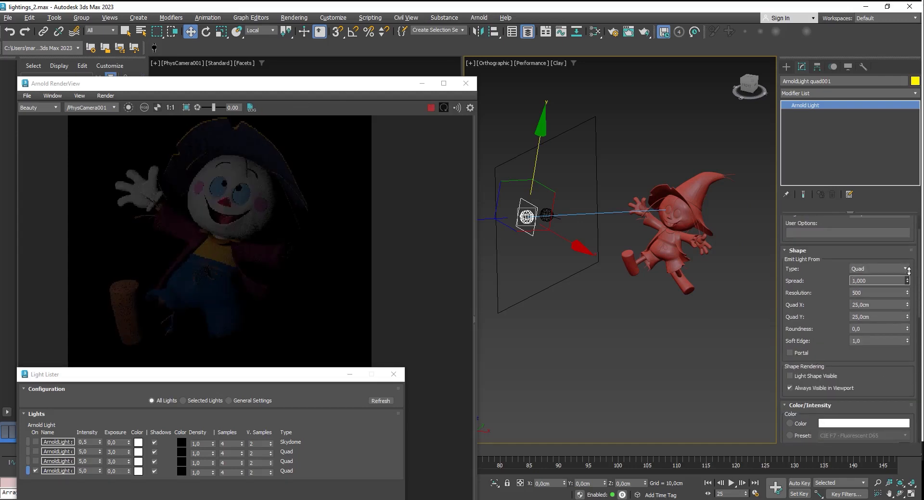
click(907, 280)
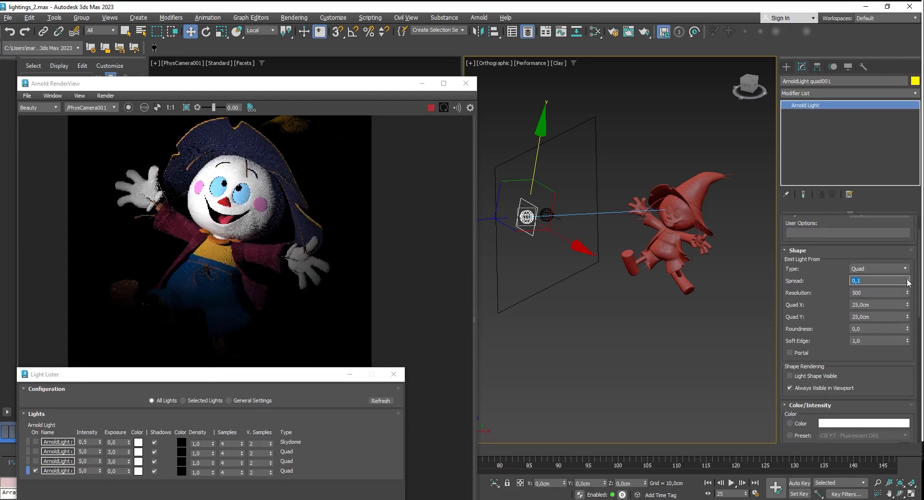
scroll(828, 318, down, 5)
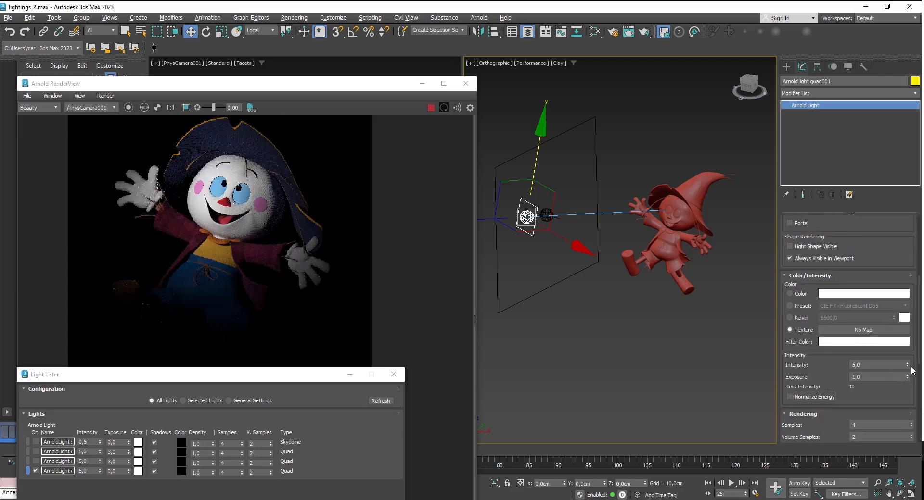
key(Return)
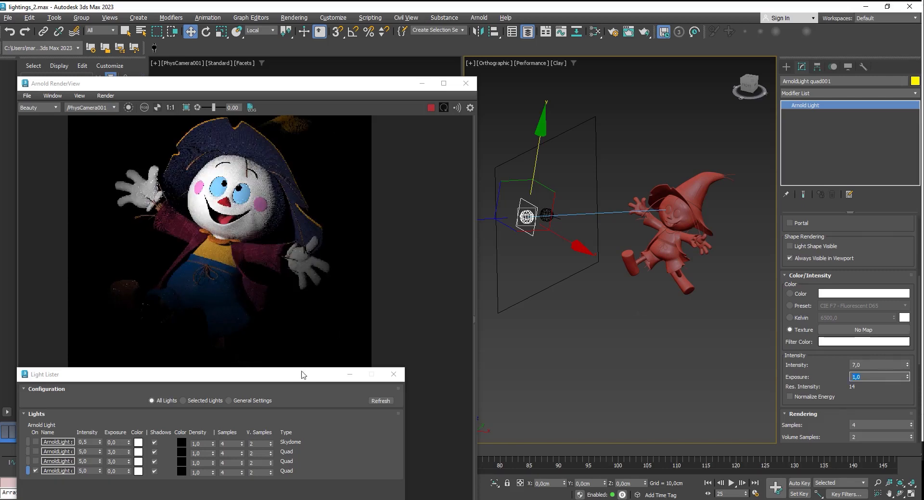
Step: Enable the other two quad lights in the Light Lister and inspect the scarecrow closer in the live render
drag(303, 374, 718, 121)
click(451, 208)
click(451, 198)
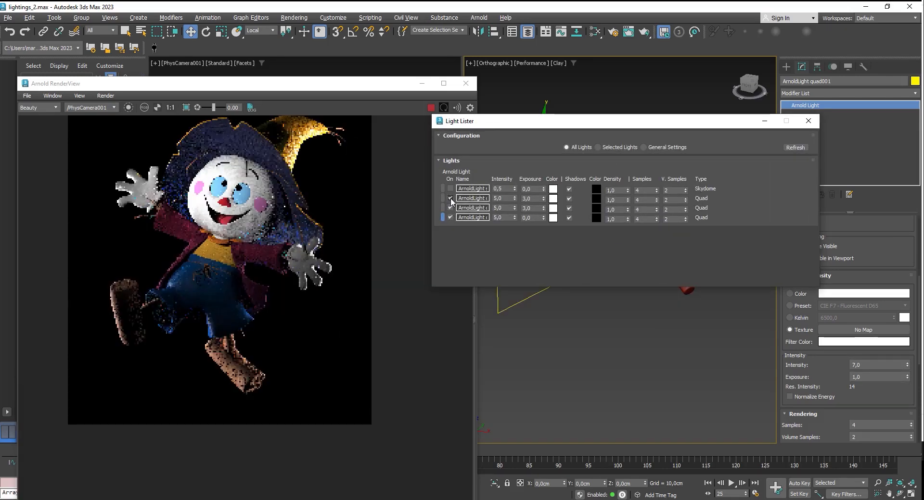
click(223, 214)
scroll(224, 214, up, 2)
drag(577, 120, 656, 117)
middle_drag(294, 200, 297, 228)
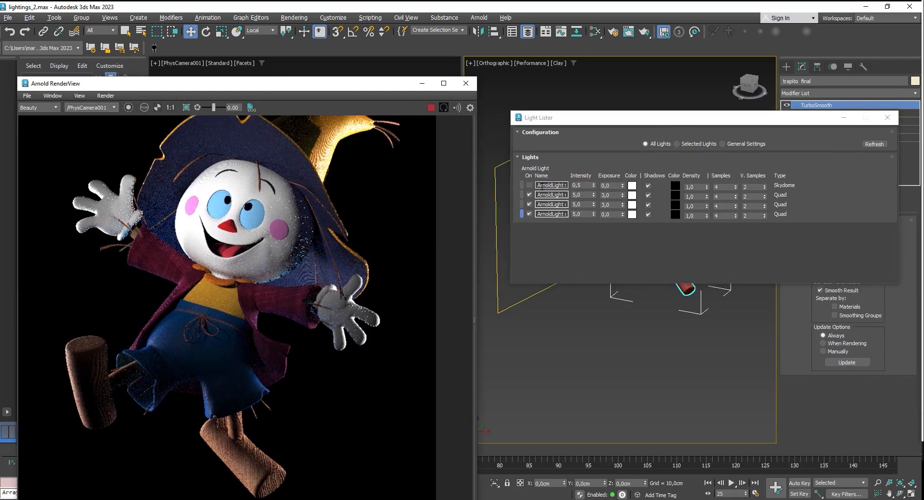
Step: Enable the skydome light in the Light Lister and widen the render window to check the combined lighting
click(529, 186)
scroll(286, 199, down, 2)
scroll(270, 198, up, 2)
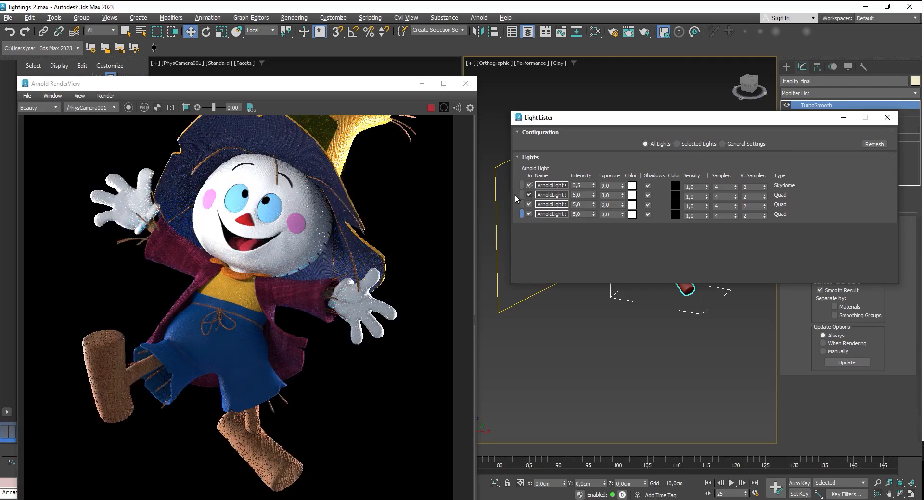
drag(476, 136, 534, 136)
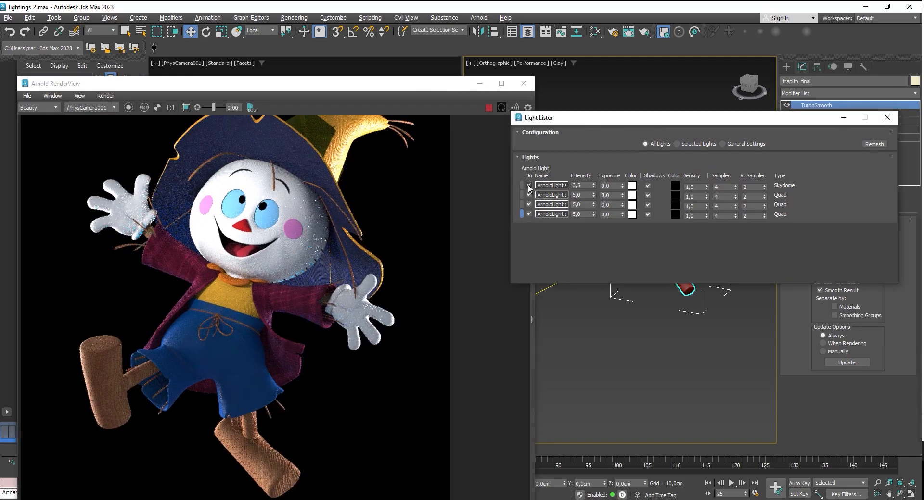
Step: Isolate the targeted quad light in the Light Lister to try an intensity of 4, restore 5 and re-enable the first quad light
click(529, 186)
click(529, 195)
click(530, 205)
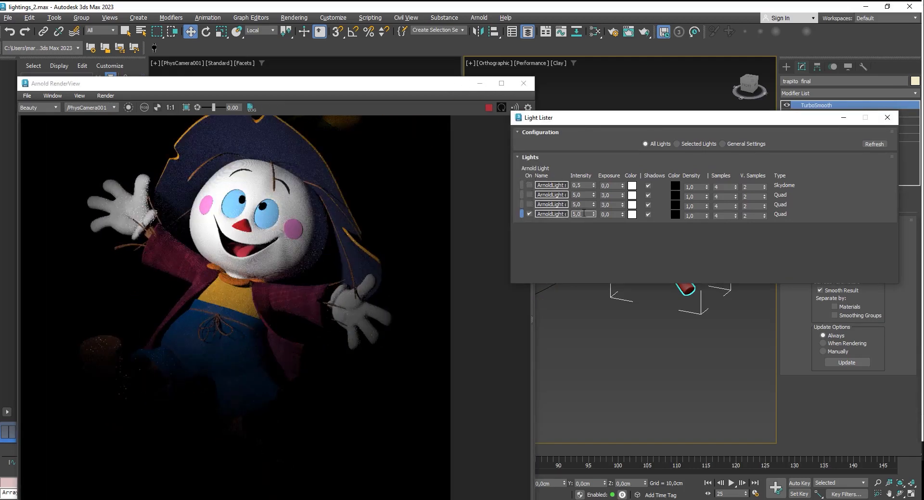
text(4)
key(Tab)
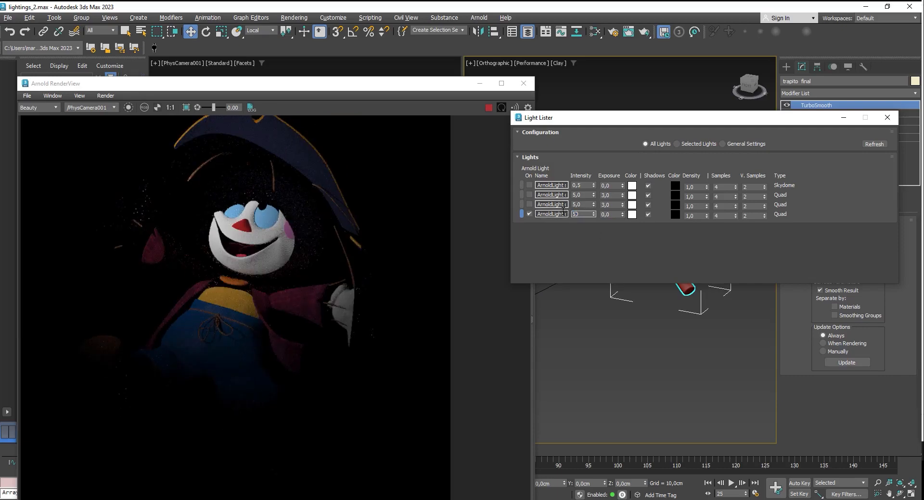
key(Tab)
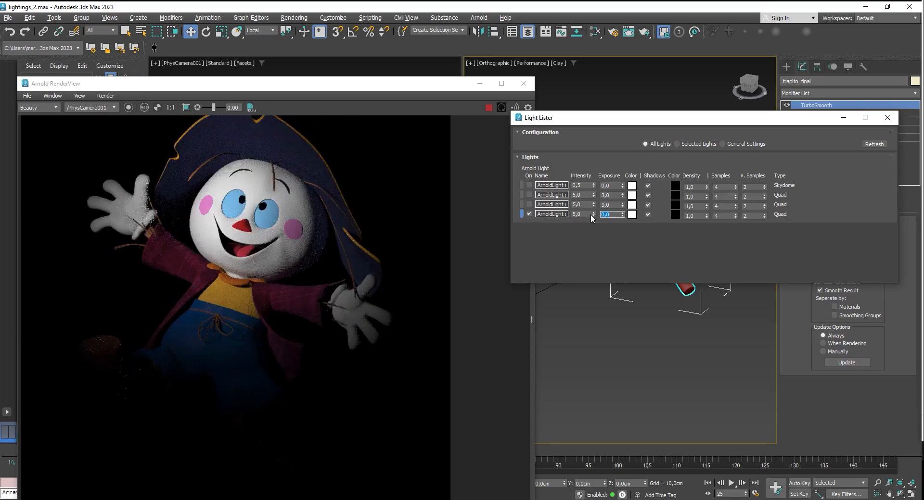
drag(613, 119, 730, 115)
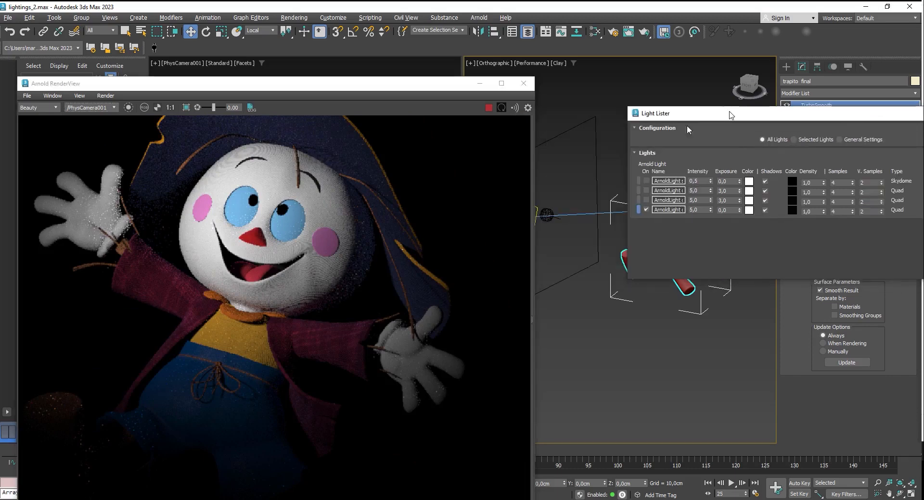
click(646, 190)
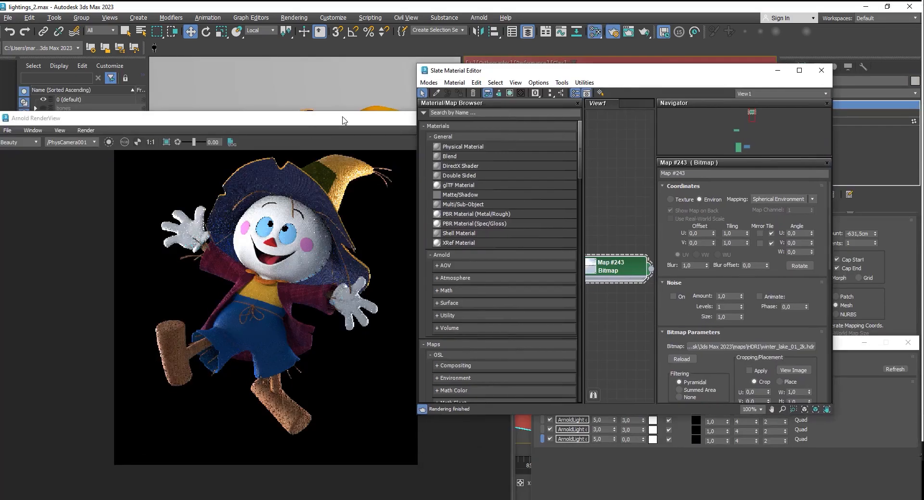
Step: Create an Arnold Map to Material node in the Slate Material Editor
drag(344, 120, 439, 85)
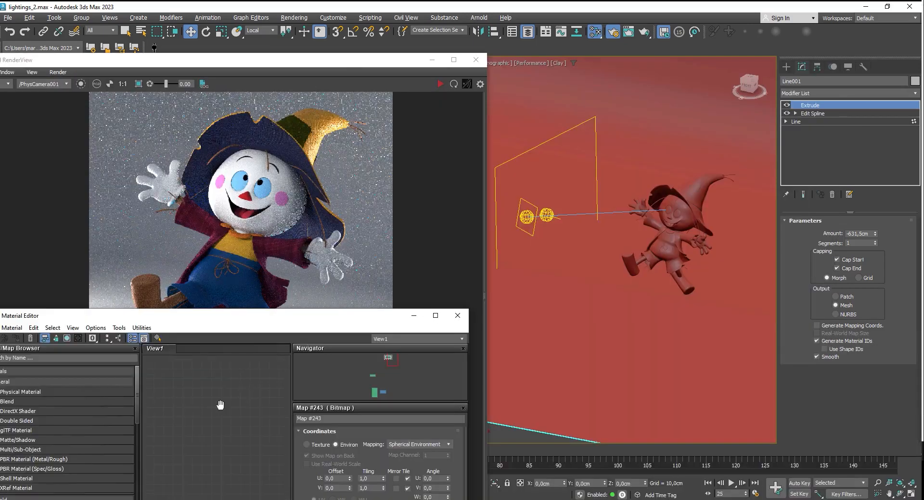
drag(154, 316, 269, 273)
right_click(343, 348)
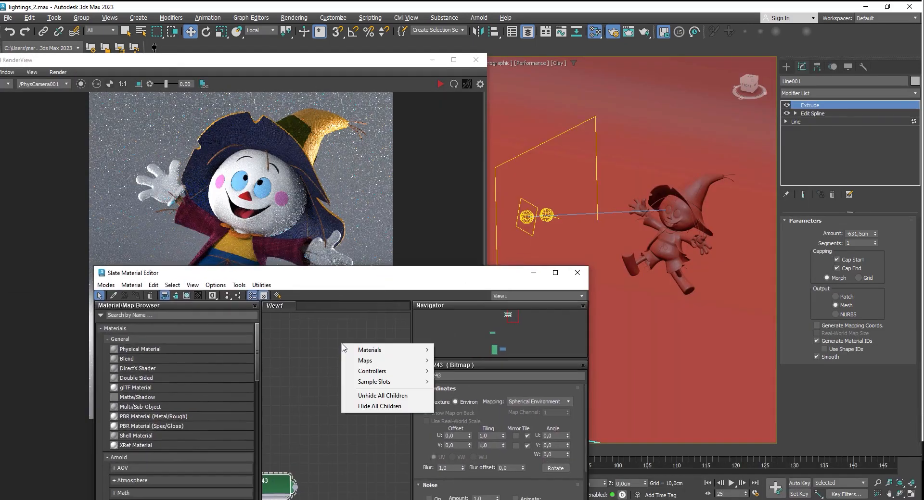
mouse_move(459, 362)
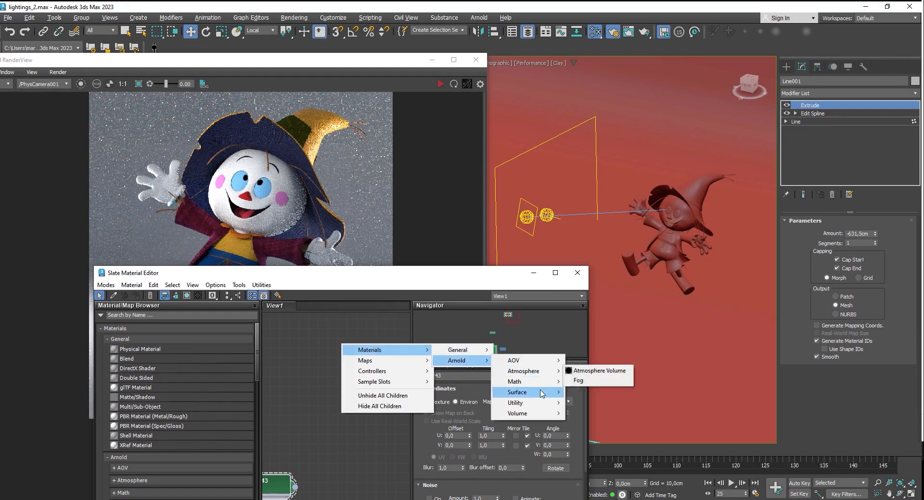
mouse_move(544, 404)
click(593, 402)
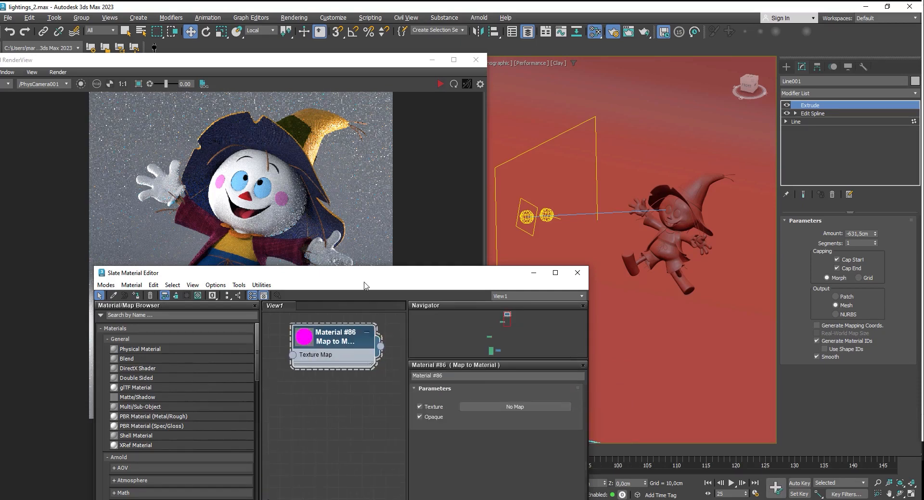
Step: Connect a new Arnold Shadow Matte map to the Texture Map input of the Map to Material node
drag(202, 273, 340, 228)
drag(474, 325, 448, 339)
mouse_move(472, 363)
mouse_move(571, 460)
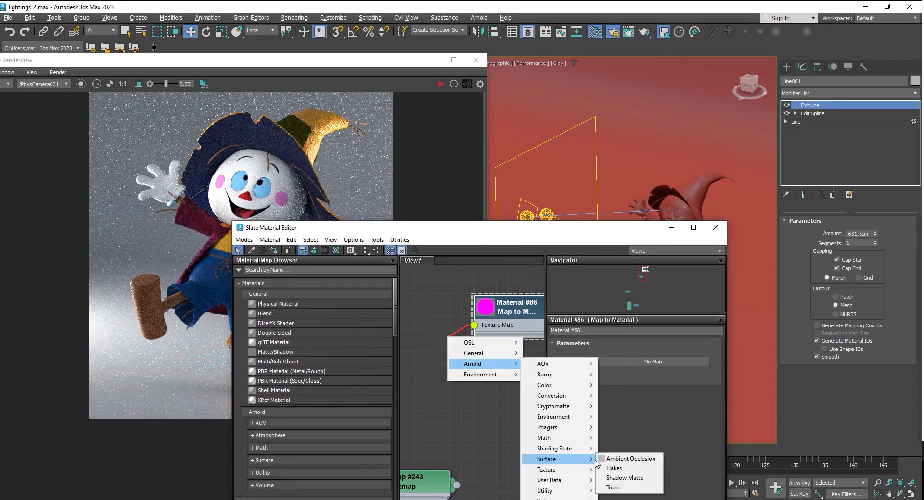
click(624, 478)
Step: Assign the Map to Material carrying the Shadow Matte map to the backdrop behind the scarecrow
drag(543, 223, 160, 216)
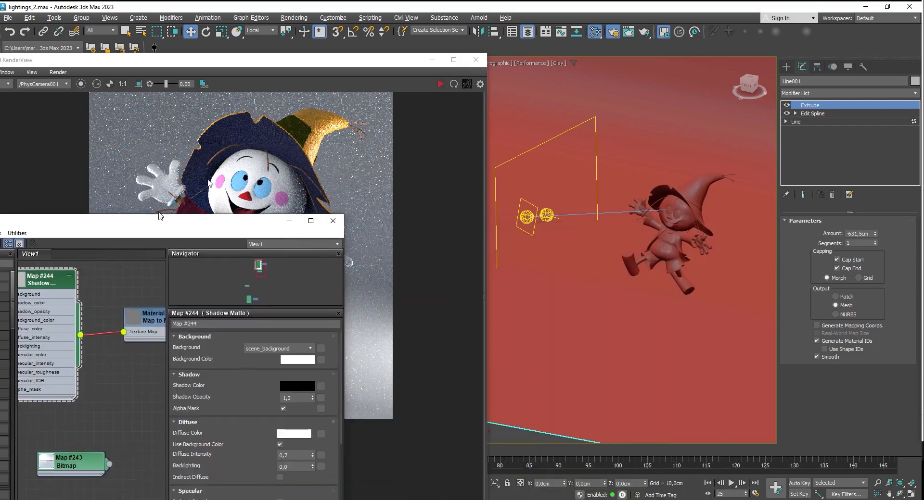
drag(477, 53, 476, 49)
drag(277, 57, 457, 60)
click(118, 224)
scroll(76, 301, down, 3)
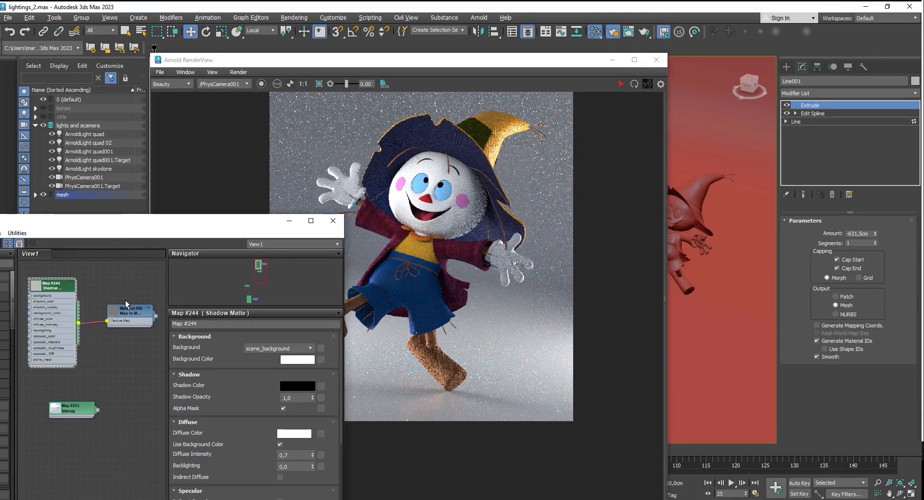
drag(698, 359, 705, 339)
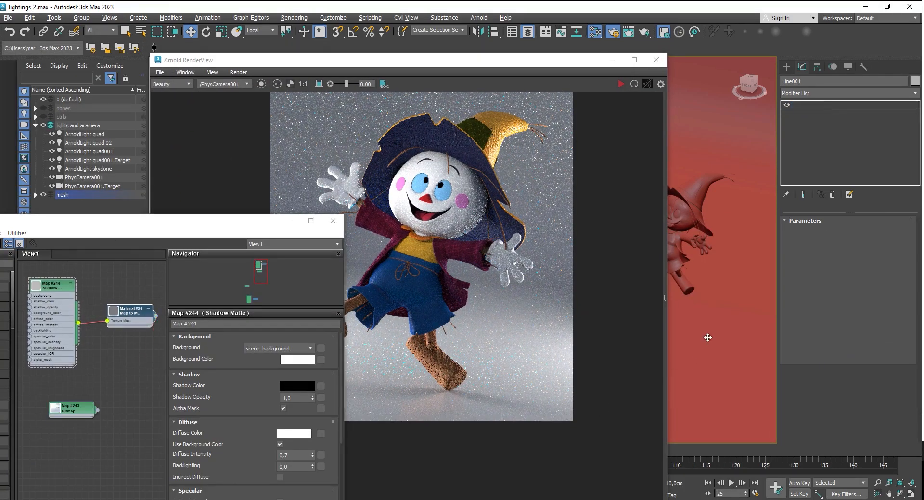
Step: Set the Arnold background (backplate) source to Custom Map in Render Setup
click(294, 18)
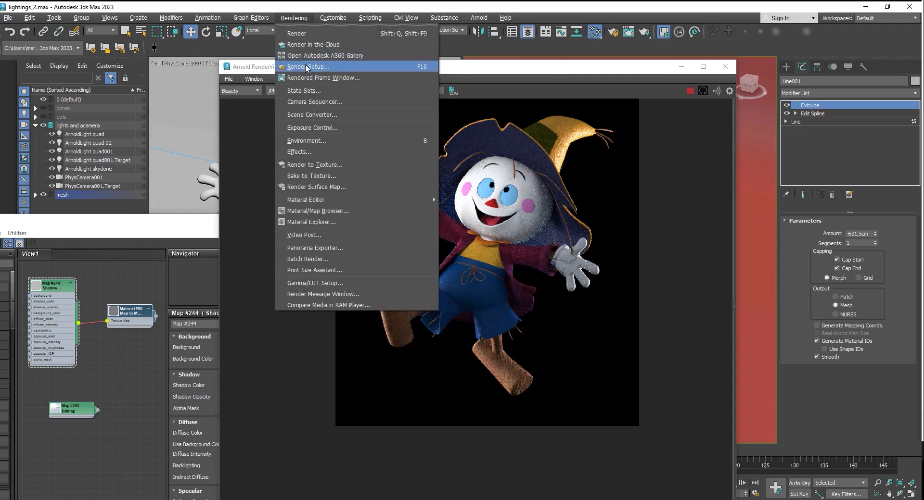
click(312, 68)
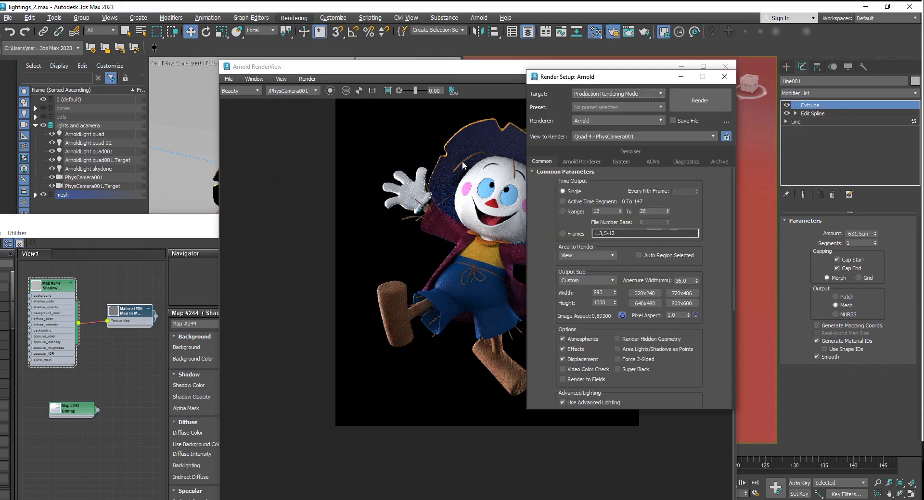
drag(584, 76, 161, 77)
scroll(206, 264, down, 5)
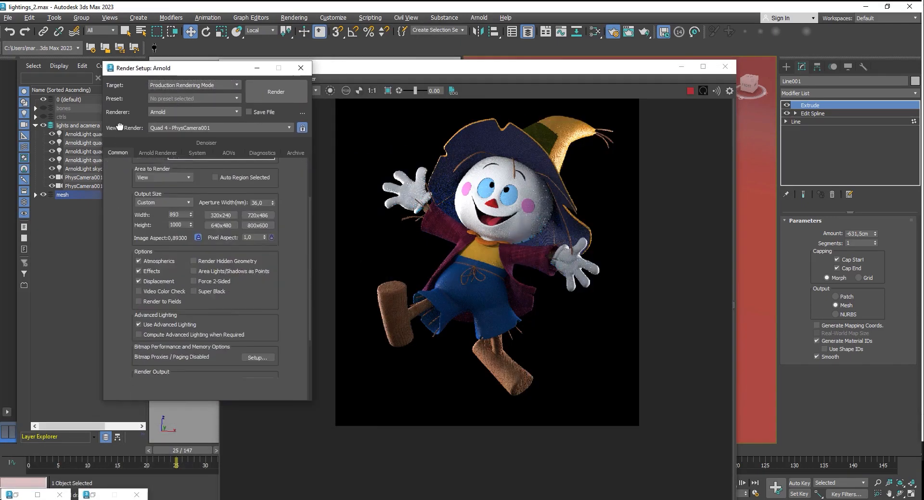
click(157, 153)
scroll(210, 257, down, 3)
scroll(211, 258, down, 5)
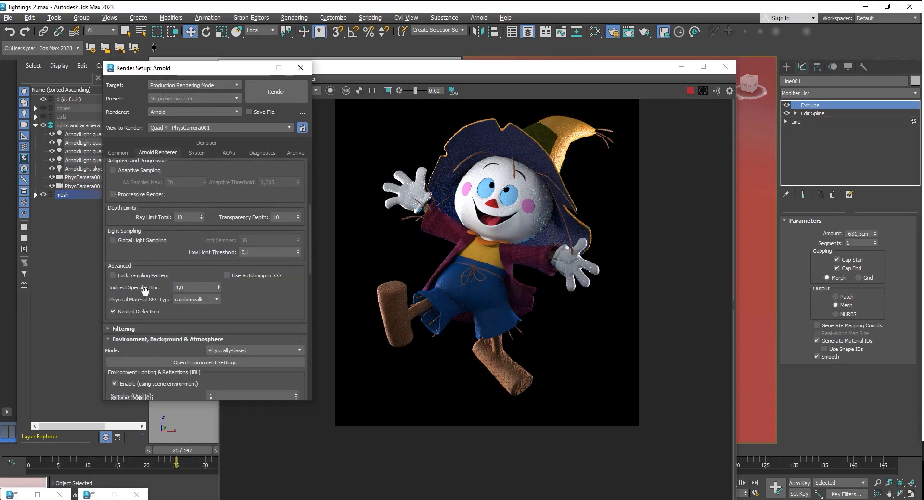
click(293, 299)
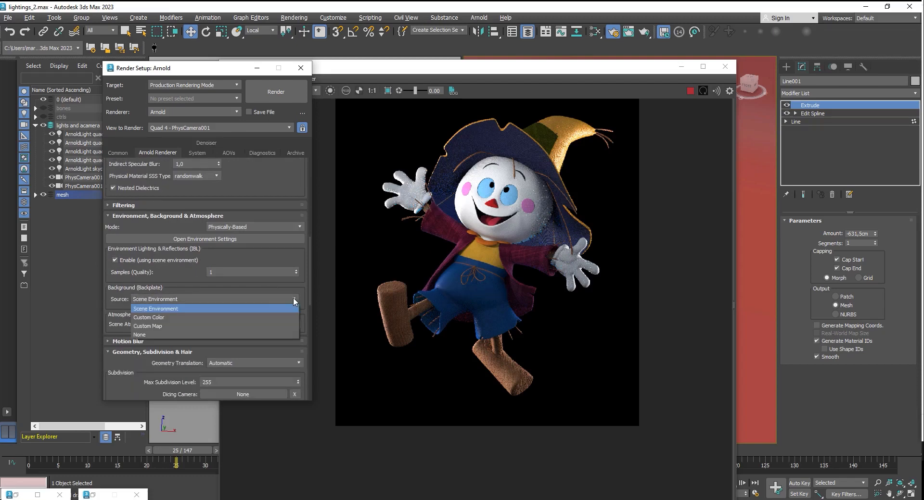
click(138, 324)
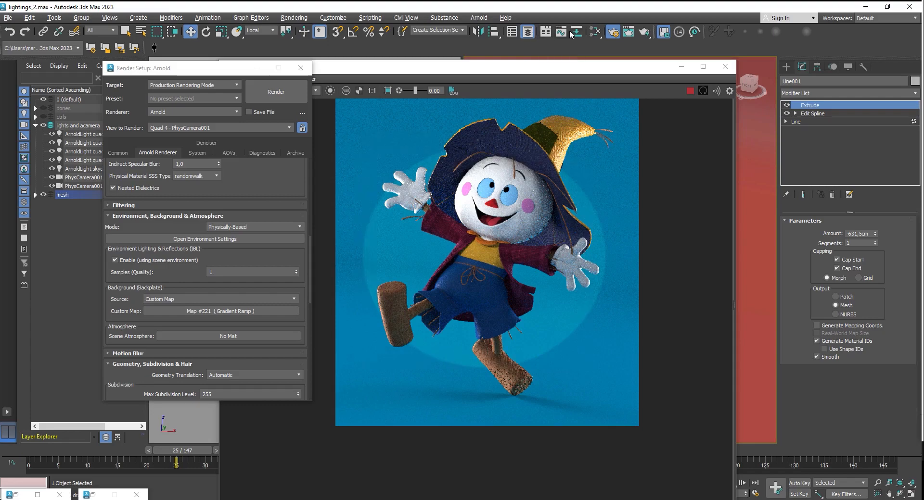
Step: Bring the existing backplate Gradient Ramp into the Slate Material Editor and clear the Custom Map slot
click(595, 32)
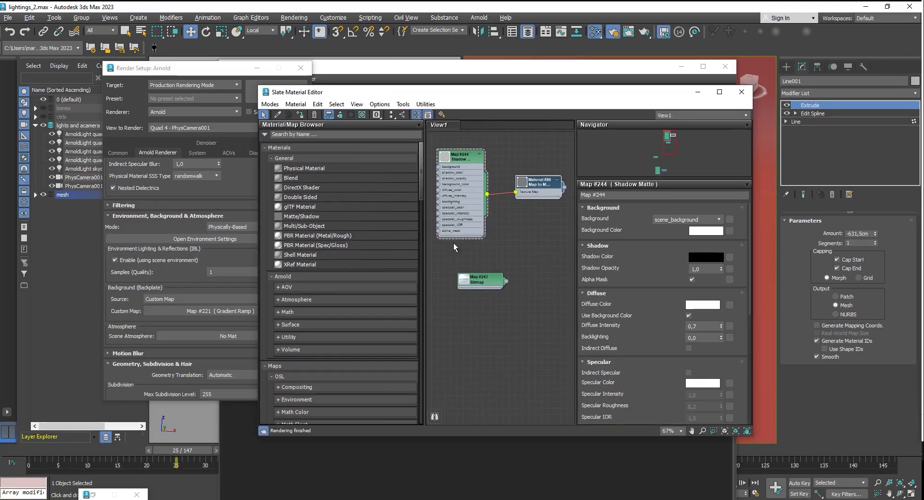
middle_drag(436, 346, 497, 235)
scroll(497, 234, up, 2)
drag(481, 92, 790, 186)
drag(246, 67, 133, 61)
drag(308, 70, 266, 57)
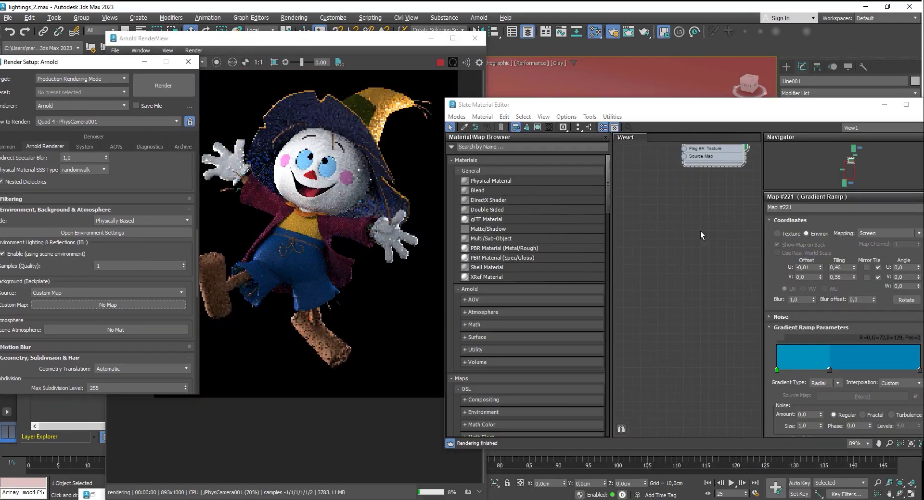
Step: Create a new Gradient Ramp map and assign it to the backplate's Custom Map slot
right_click(700, 232)
mouse_move(816, 259)
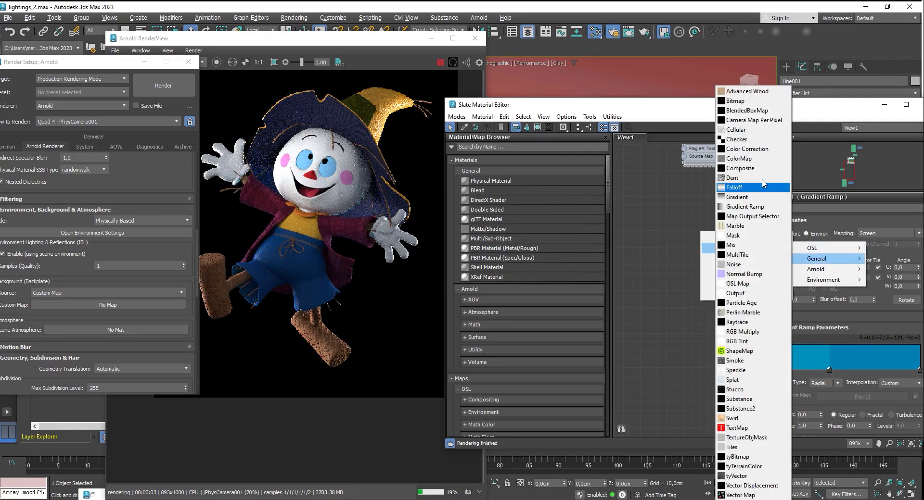
click(759, 207)
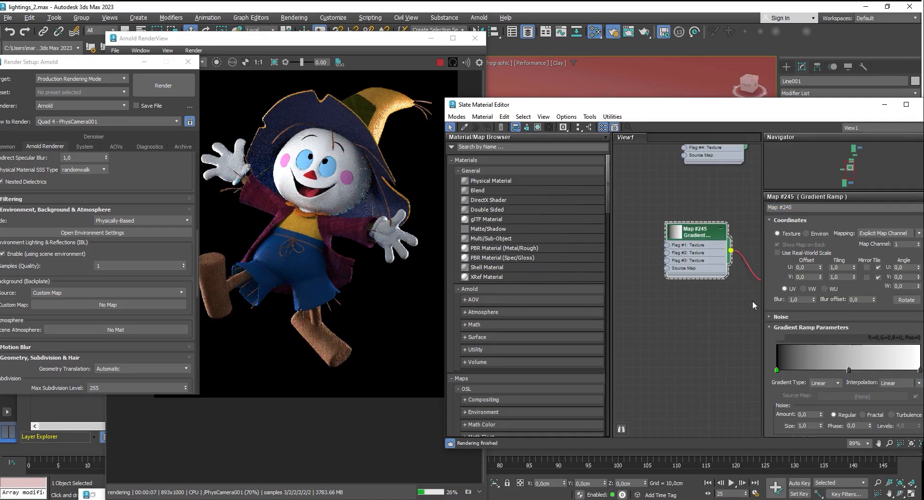
drag(117, 305, 116, 305)
click(82, 259)
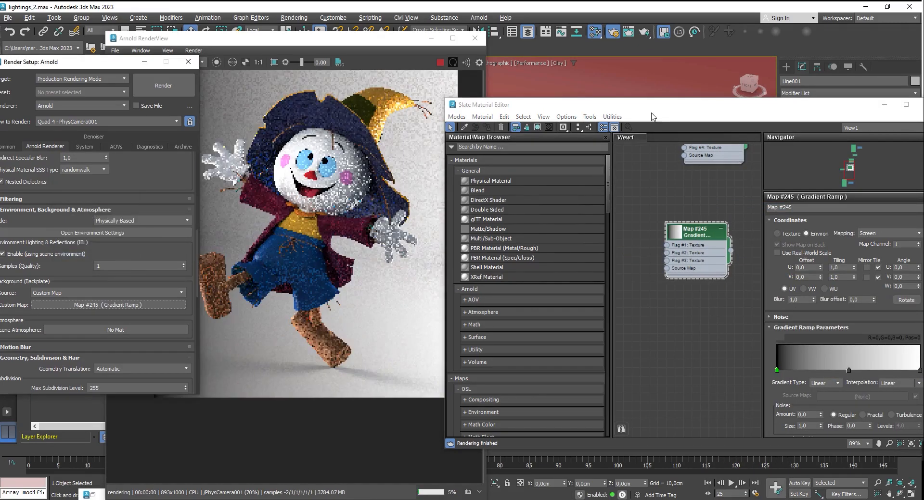
Step: Arrange the render view beside the material editor and set the new Gradient Ramp's type to Radial
drag(656, 109, 440, 111)
drag(355, 39, 240, 33)
drag(443, 107, 640, 81)
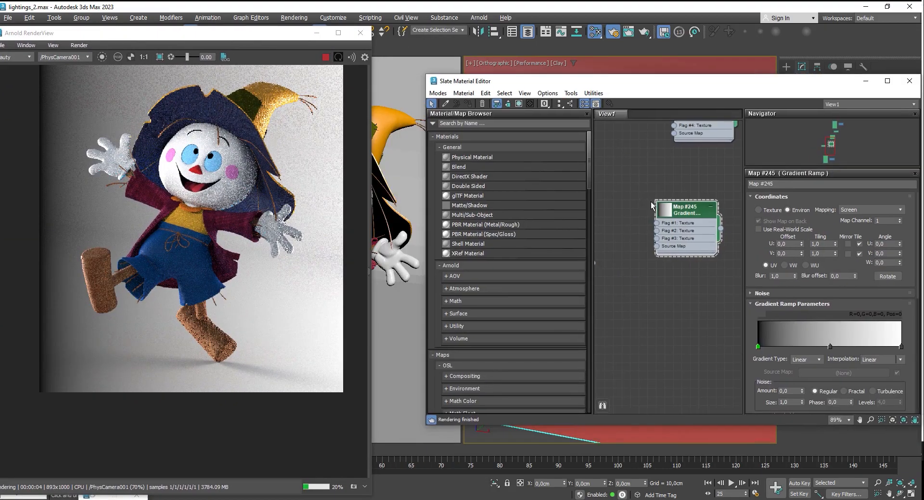
middle_drag(685, 183, 687, 198)
drag(801, 300, 802, 268)
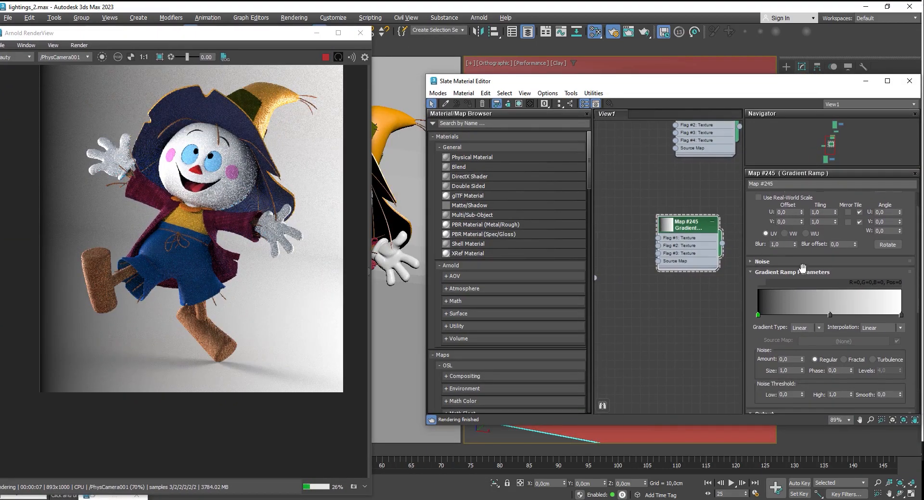
click(797, 387)
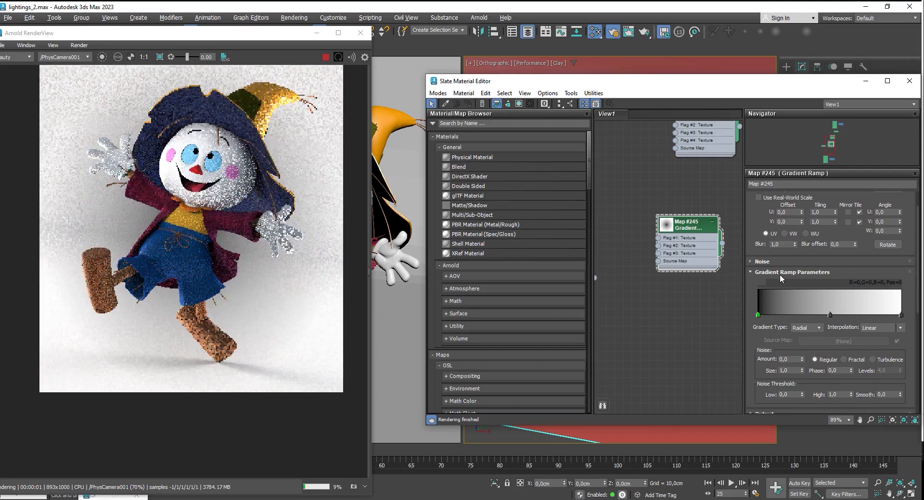
Step: Sample the reference cover's light blue circle to set the ramp's first flag to R 0, G 79, B 135
drag(372, 334, 370, 259)
scroll(347, 277, down, 2)
scroll(366, 299, up, 2)
middle_drag(385, 354, 396, 328)
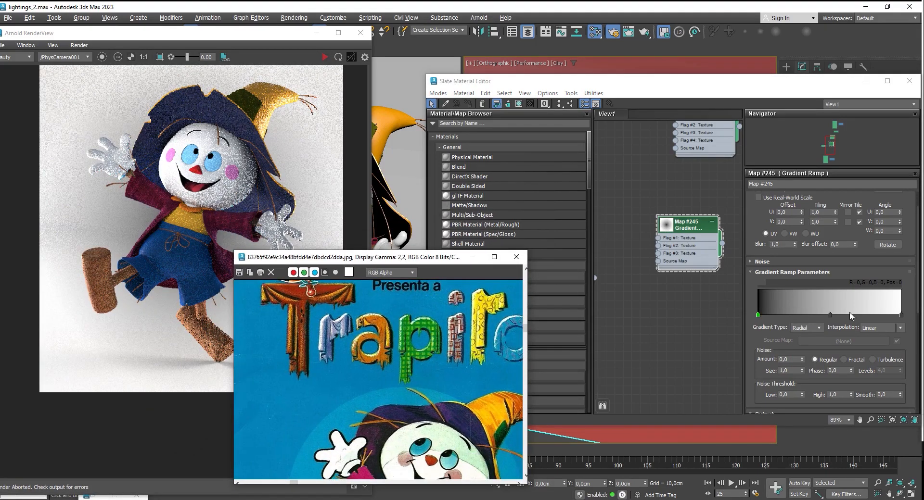
double_click(758, 315)
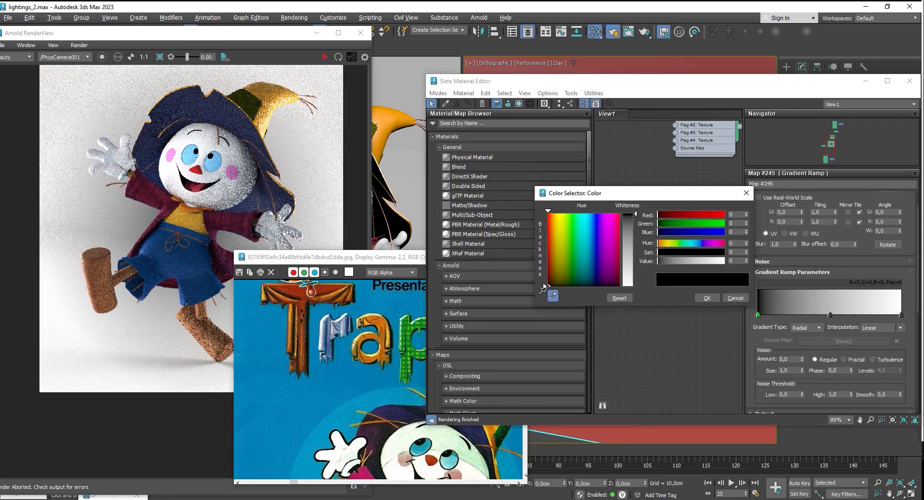
click(380, 390)
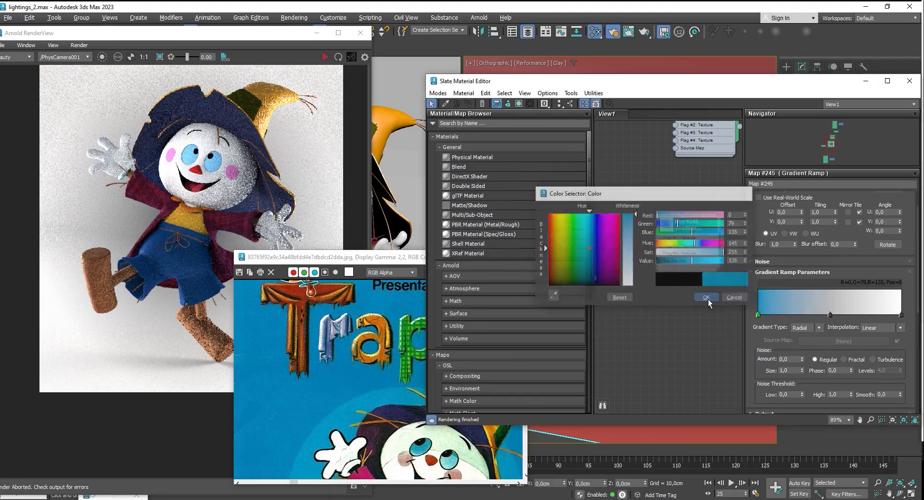
click(707, 298)
Step: Set the ramp's middle flag to R 0, G 74, B 127 and its end flag to a blue sampled from the reference background
double_click(830, 315)
click(624, 297)
click(367, 395)
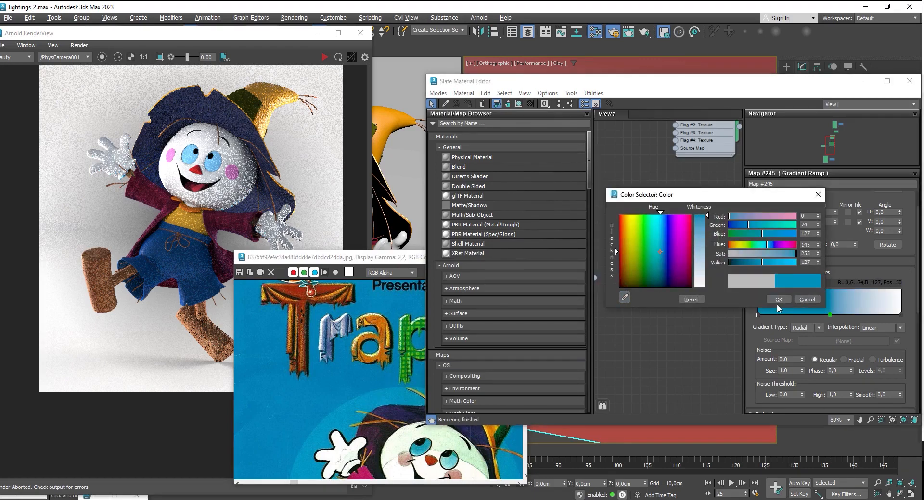
click(779, 301)
double_click(901, 316)
click(698, 297)
click(310, 381)
click(851, 299)
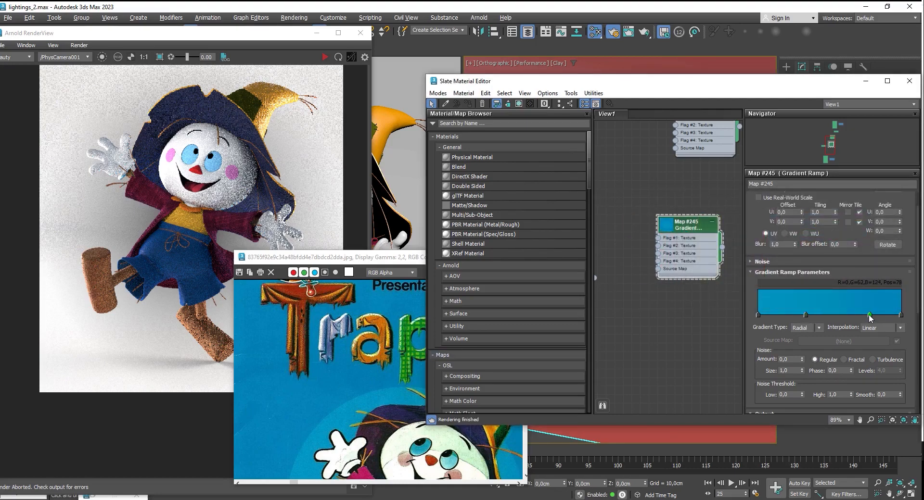
Step: Color the added ramp flag R 0, G 56, B 115, place it against the flag at position 34, and restart the render
double_click(869, 316)
click(818, 298)
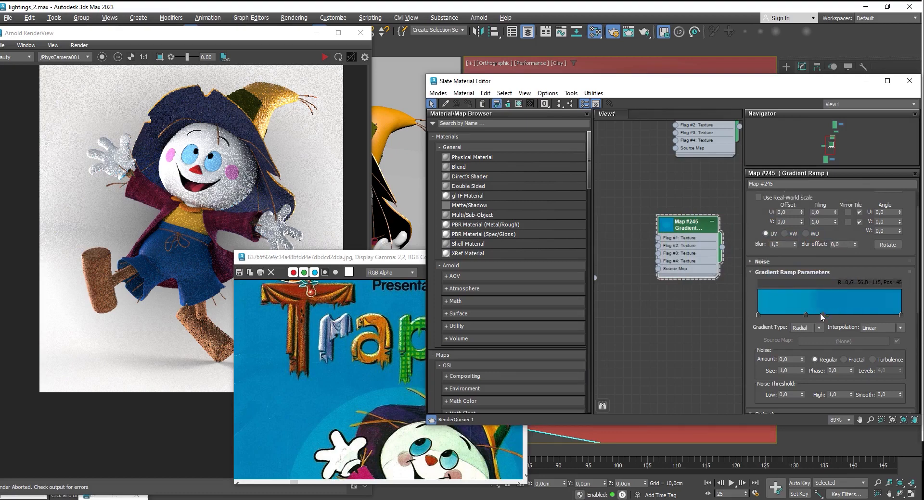
drag(808, 316, 805, 316)
drag(359, 260, 529, 470)
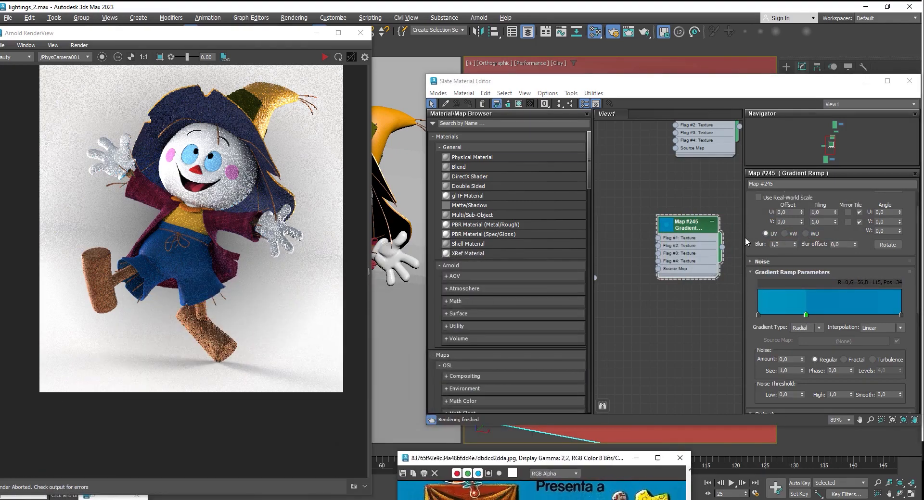
click(325, 57)
scroll(225, 301, up, 2)
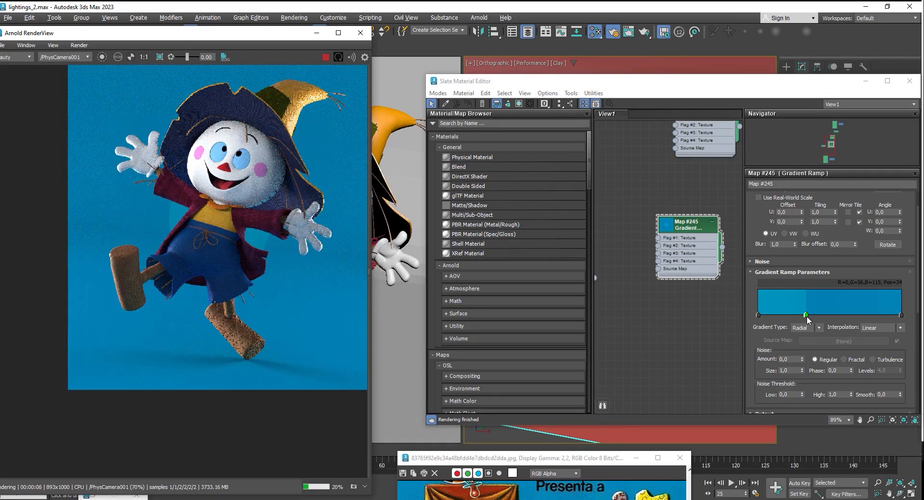
Step: Move the two adjacent inner flags to about position 46 to enlarge the hard-edged circle
drag(807, 317, 855, 316)
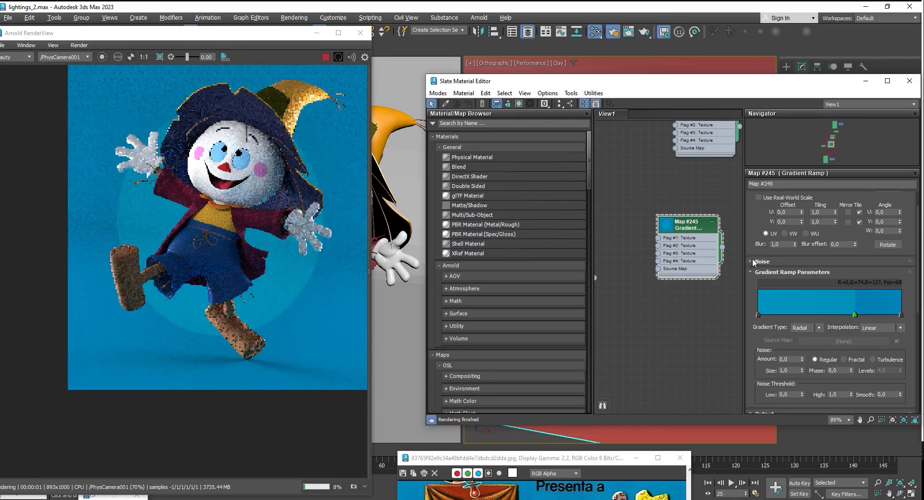
drag(827, 316, 822, 316)
click(854, 315)
Step: Reduce the Gradient Ramp's tiling to 0,6 in U and 0,8 in V
click(835, 220)
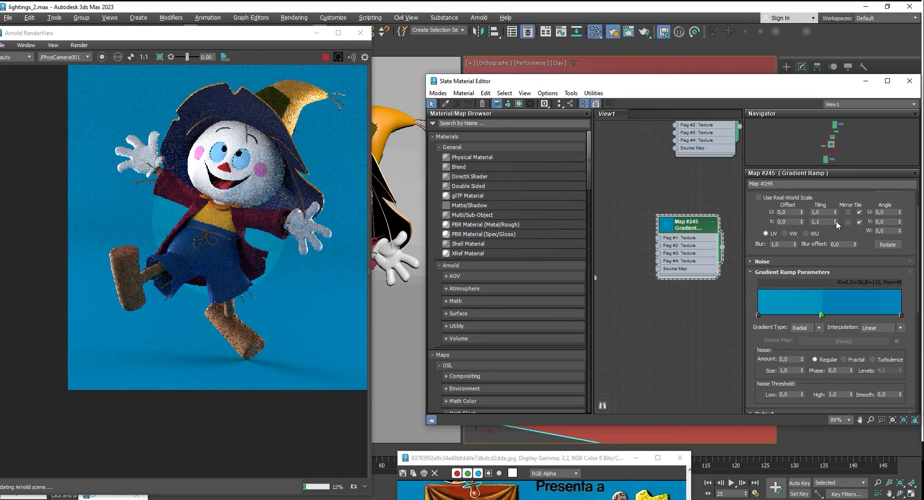
click(835, 223)
click(836, 223)
click(835, 224)
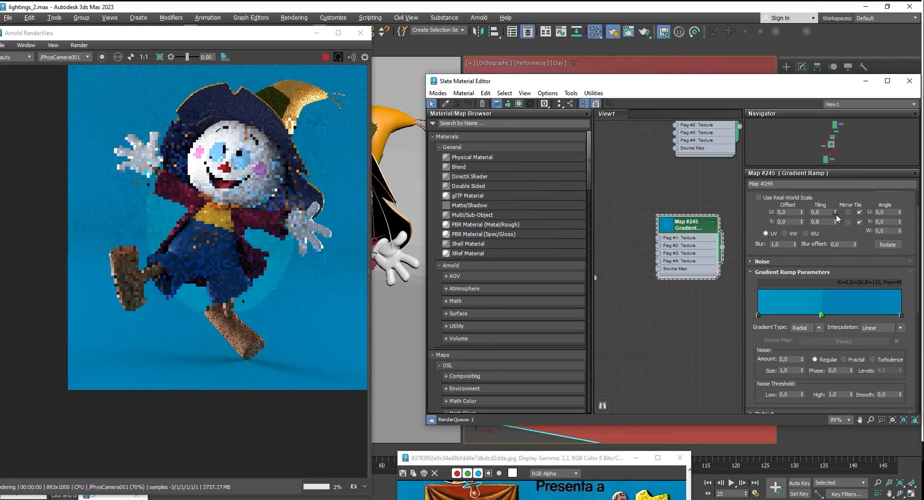
click(835, 214)
click(835, 214)
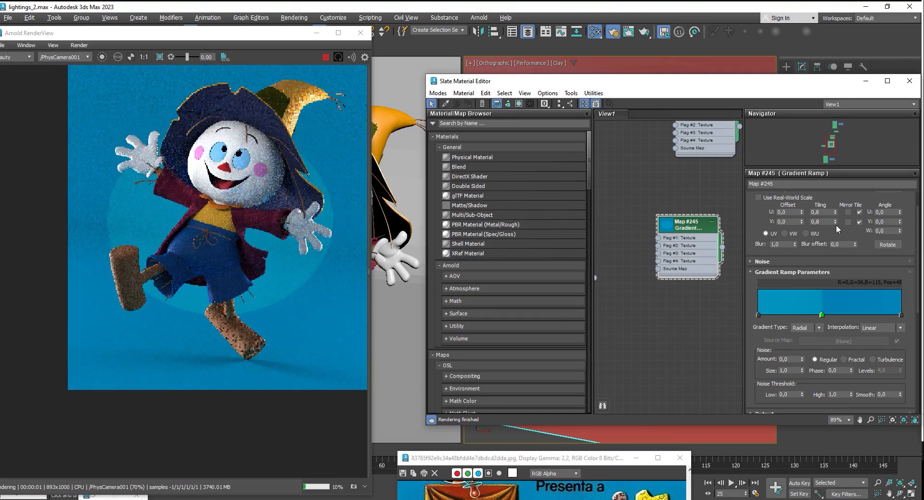
Step: Fine-tune the circle's proportions, setting the ramp's tiling to U 0,6 and V 0,7
click(835, 223)
click(835, 223)
click(835, 214)
scroll(332, 211, down, 2)
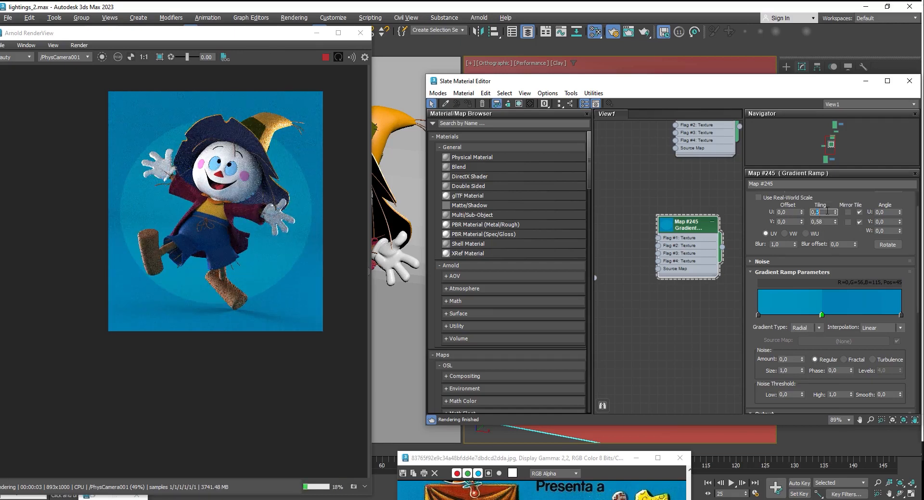
key(Tab)
key(Tab)
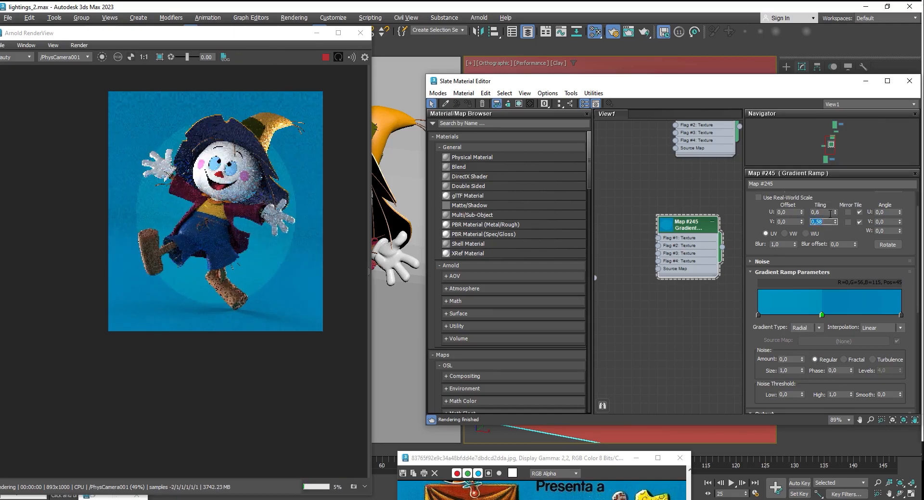
text(0,7)
key(Return)
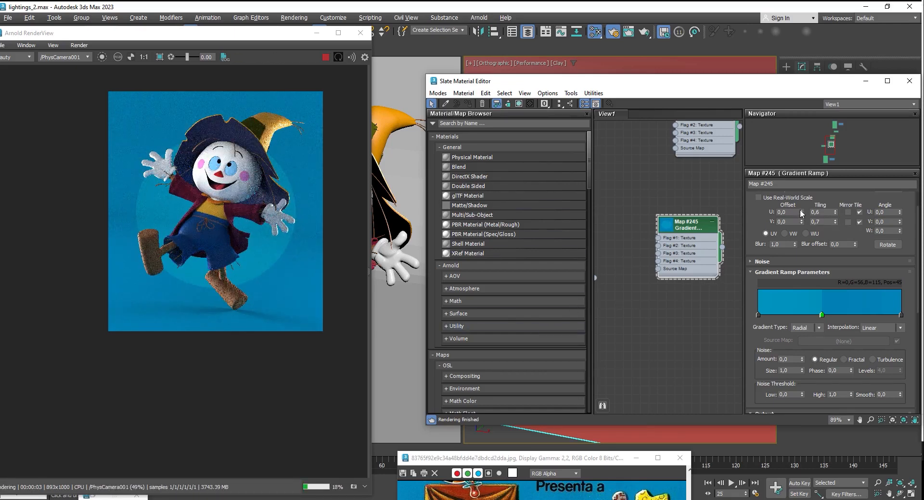
Step: Set the ramp's V offset to 0,04 and enlarge the render window to check the circle behind the scarecrow
drag(801, 212, 801, 221)
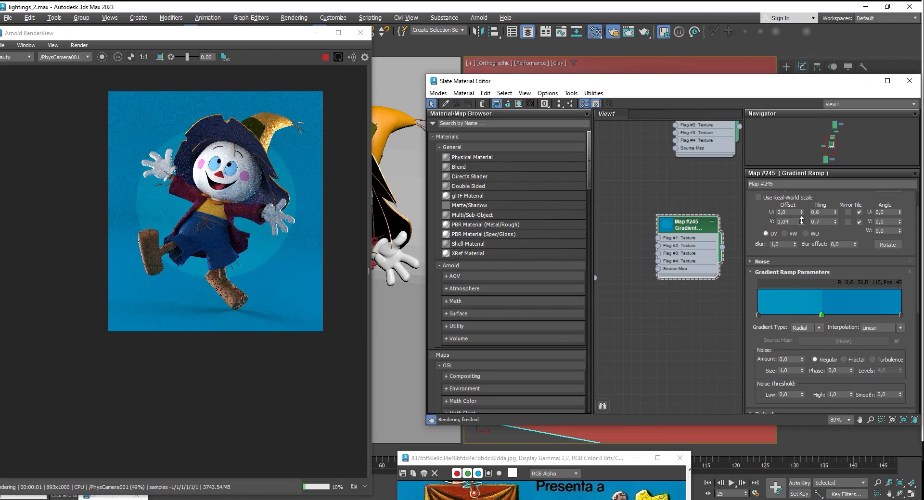
drag(205, 33, 448, 28)
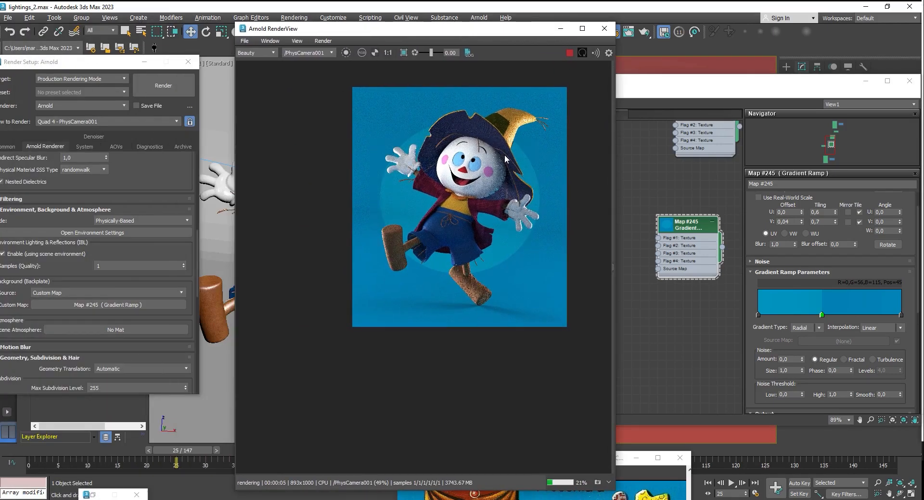
scroll(505, 158, up, 1)
drag(235, 181, 96, 182)
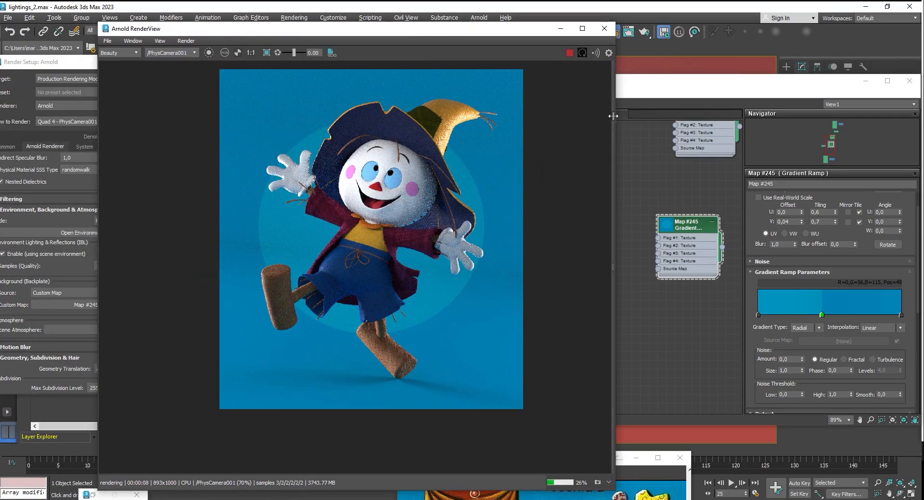
Step: Put away the material editor and Render Setup windows and reposition the render window over the viewport
click(865, 81)
click(72, 62)
click(144, 62)
drag(250, 29, 374, 41)
middle_drag(495, 193, 496, 197)
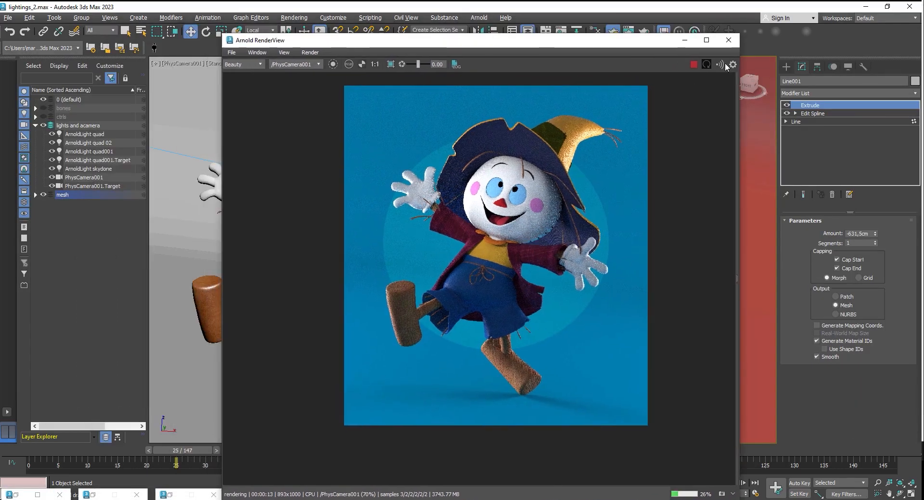
Step: Open the render window's post settings and add a Tonemap imager
click(732, 65)
click(620, 94)
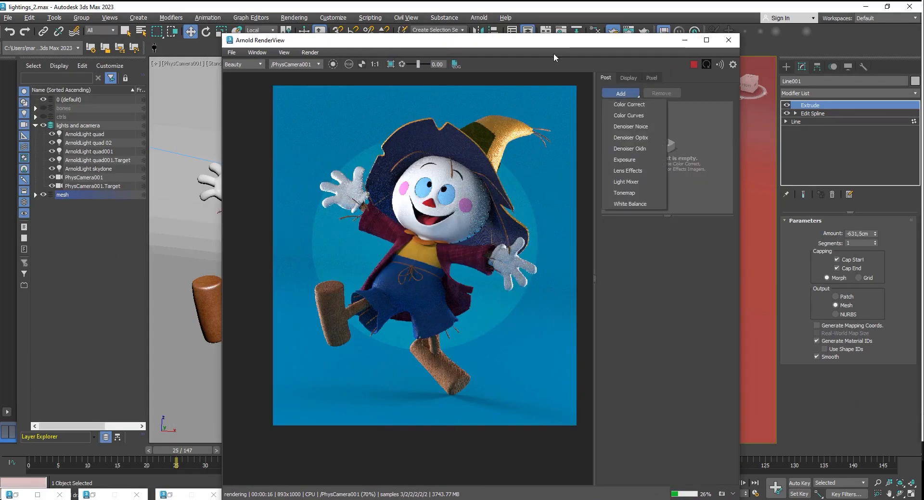
drag(549, 42, 494, 35)
drag(683, 101, 848, 103)
scroll(529, 142, up, 1)
middle_drag(533, 146, 559, 126)
click(734, 85)
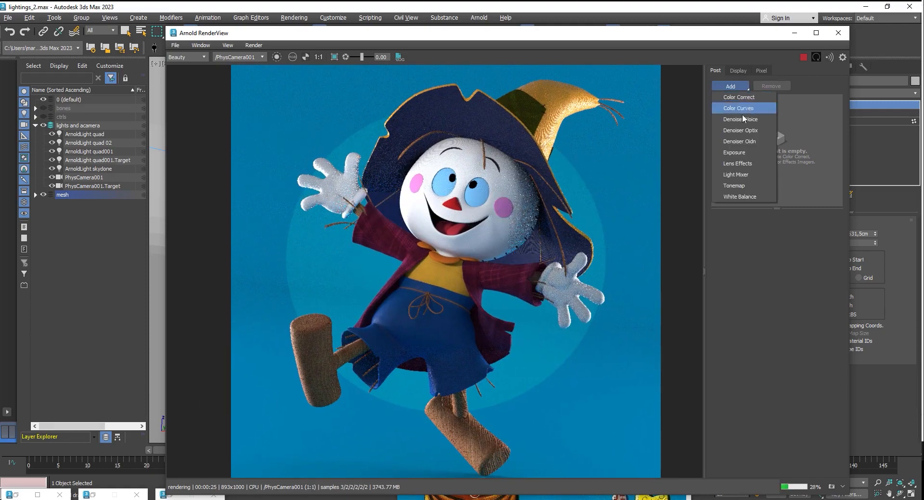
click(733, 187)
Step: Restrict the render to a region around the scarecrow's face to preview the tonemapping faster
scroll(437, 170, up, 2)
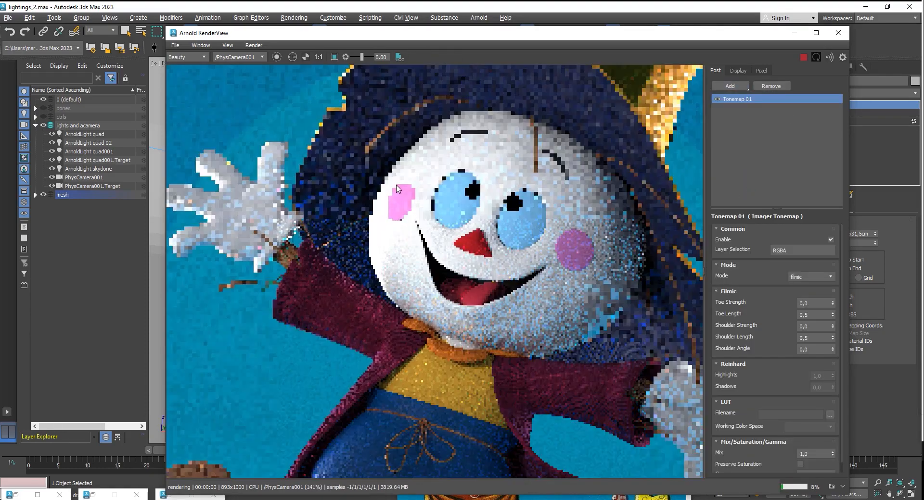
scroll(355, 105, down, 2)
click(334, 58)
drag(299, 96, 541, 278)
scroll(370, 163, up, 2)
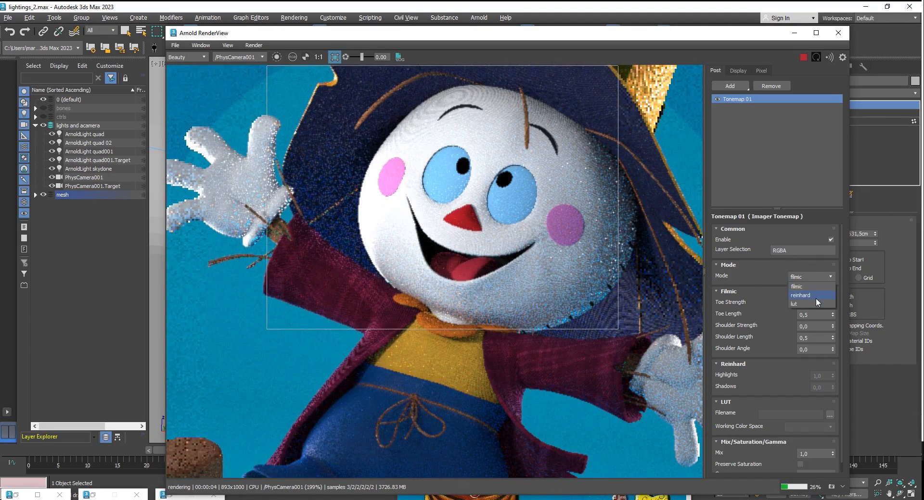
Step: Set the Tonemap imager's mode to reinhard and try Highlights at 0,0 before setting it to 0,4
click(816, 298)
scroll(775, 379, down, 1)
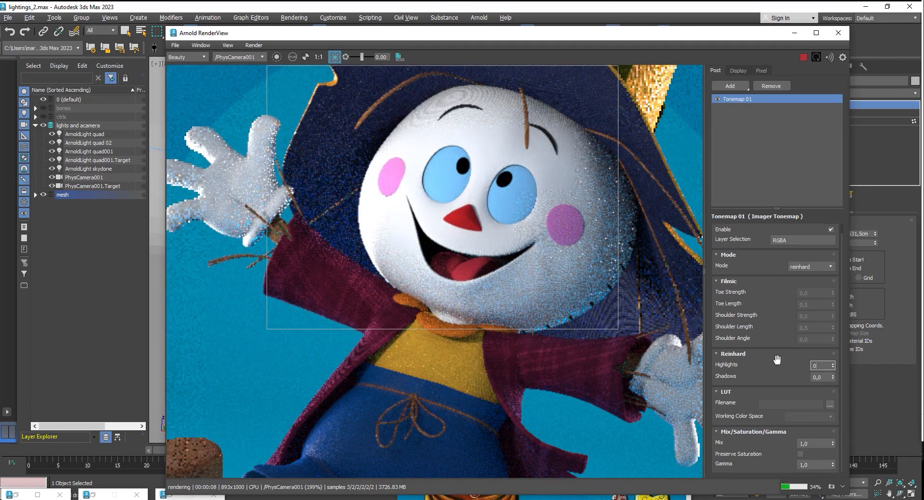
key(Return)
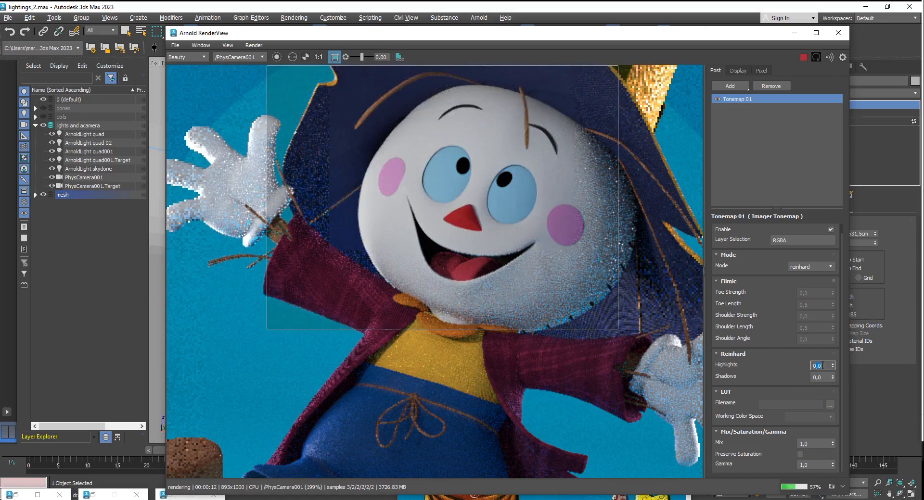
key(Tab)
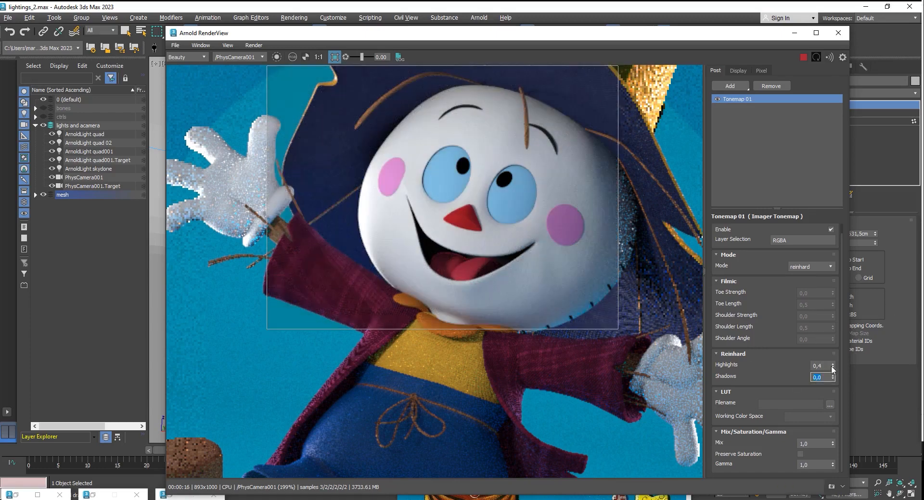
Step: Compare the image with and without the Tonemap imager and raise its Highlights to 0,5
click(718, 99)
click(718, 98)
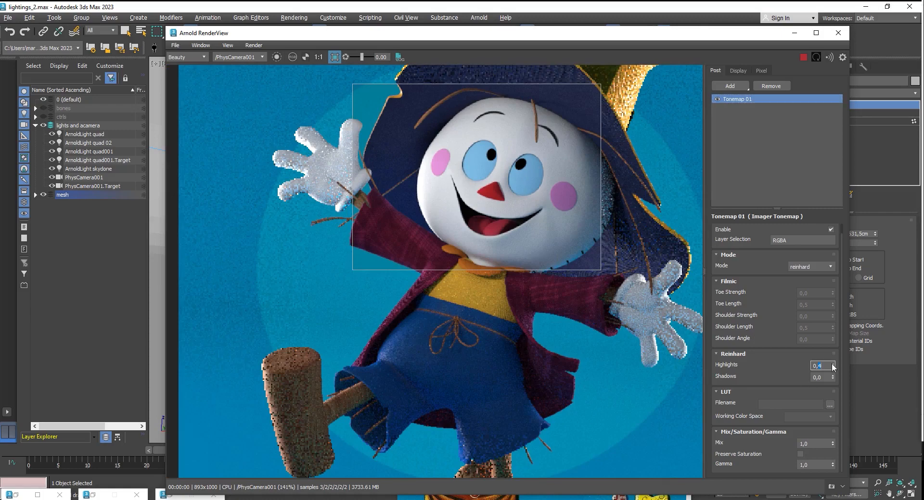
click(718, 98)
click(718, 99)
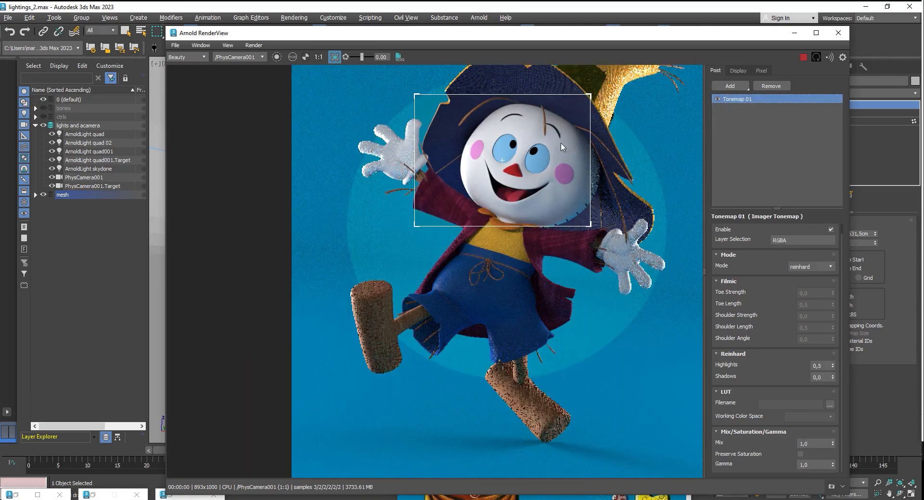
Step: Redraw the render region over the scarecrow's lower hand to check its brightness, and return to rendering the full frame
drag(434, 155, 635, 262)
scroll(646, 245, up, 3)
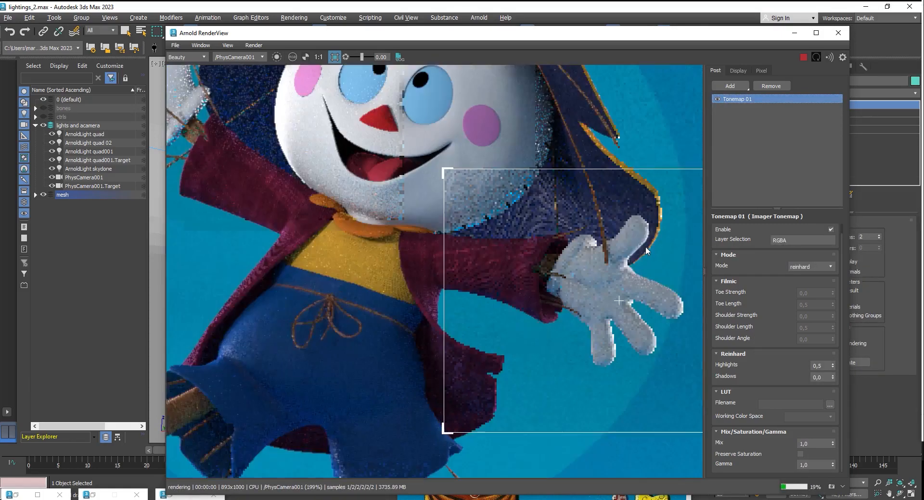
scroll(643, 241, down, 4)
middle_drag(647, 238, 581, 264)
scroll(581, 265, up, 1)
click(337, 57)
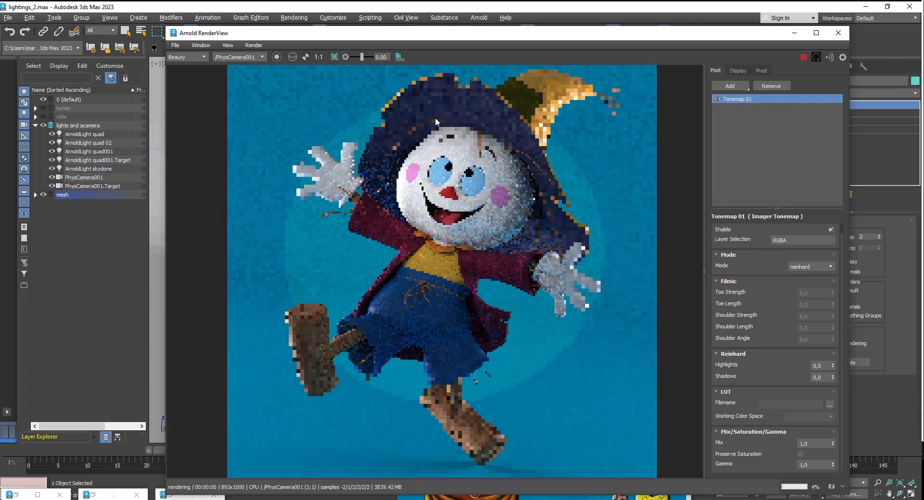
Step: Save the scene file and check the full tonemapped render
middle_drag(435, 117, 454, 130)
click(8, 18)
click(39, 102)
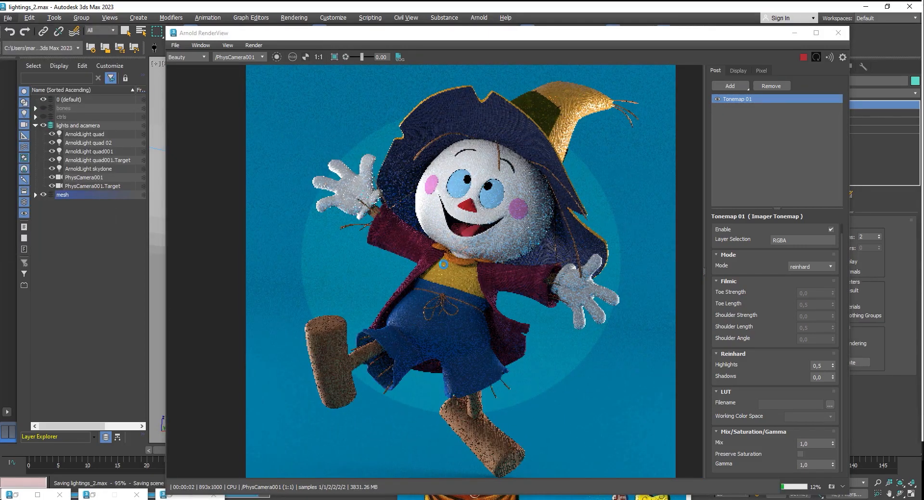
middle_drag(405, 204, 411, 185)
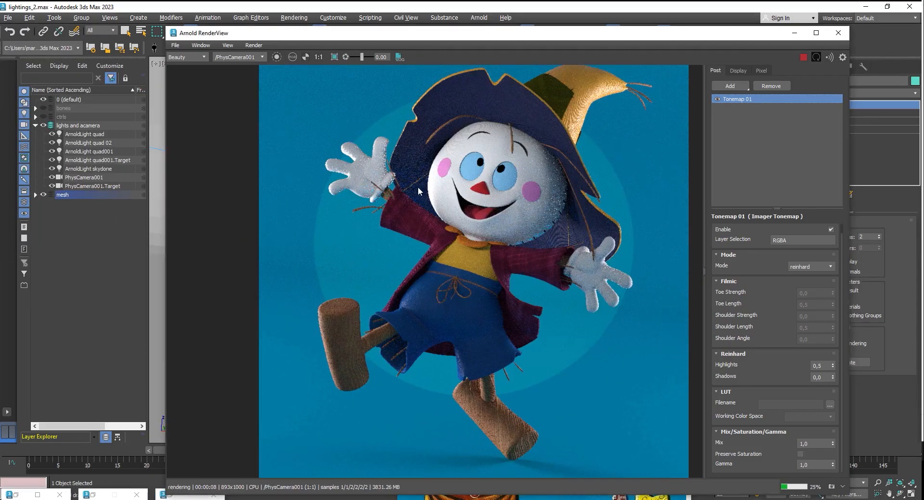
Step: Switch ArnoldLight quad 02 and ArnoldLight quad001 off and on to examine what each light contributes
click(93, 140)
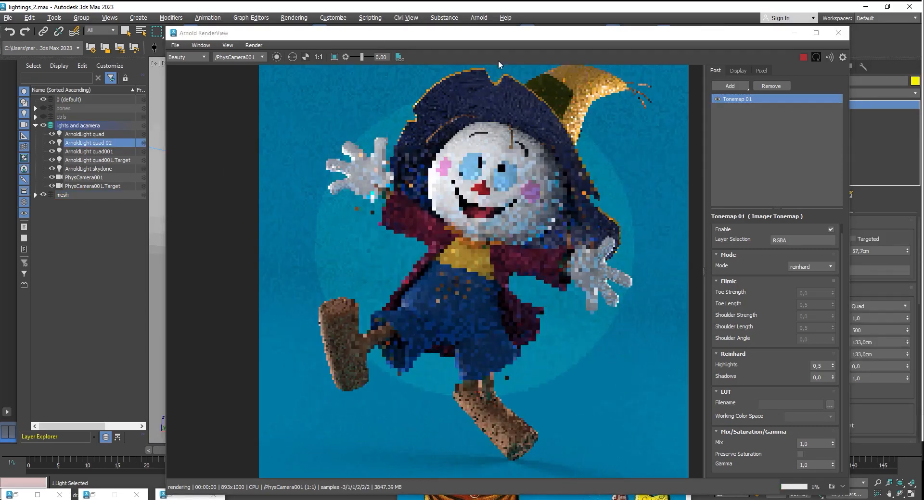
drag(510, 34, 370, 43)
click(790, 239)
click(789, 238)
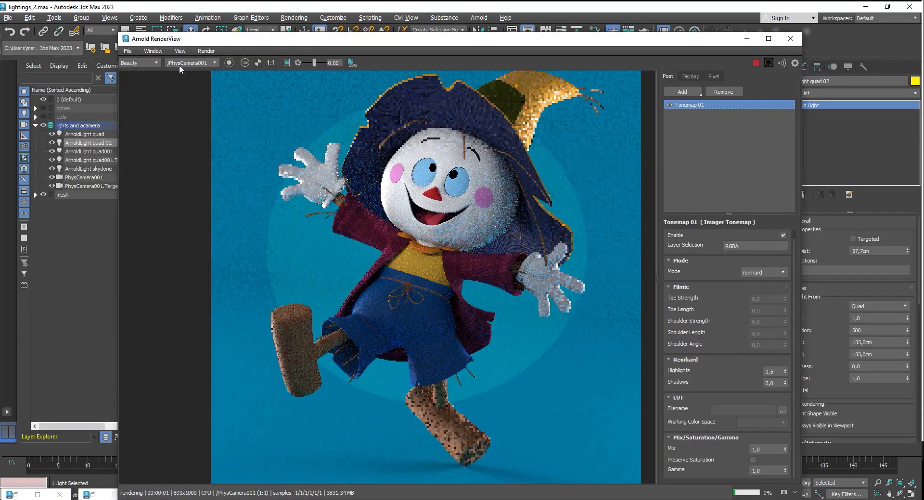
click(99, 151)
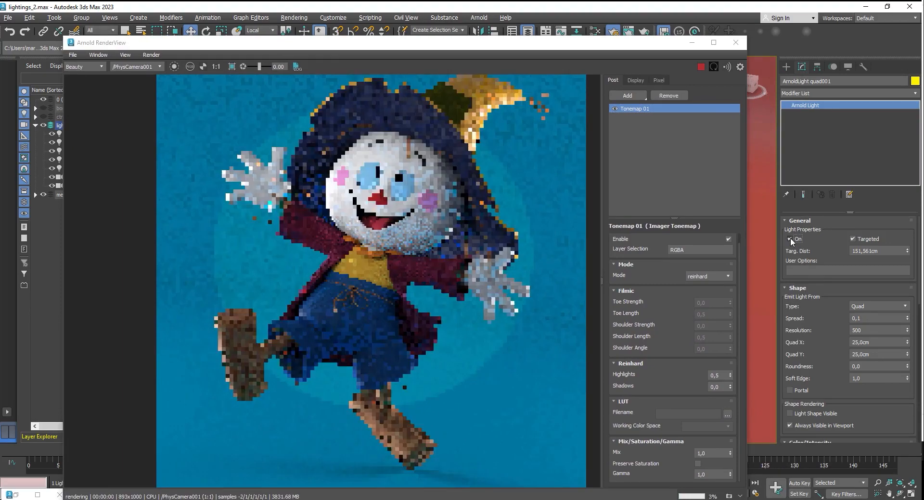
click(790, 238)
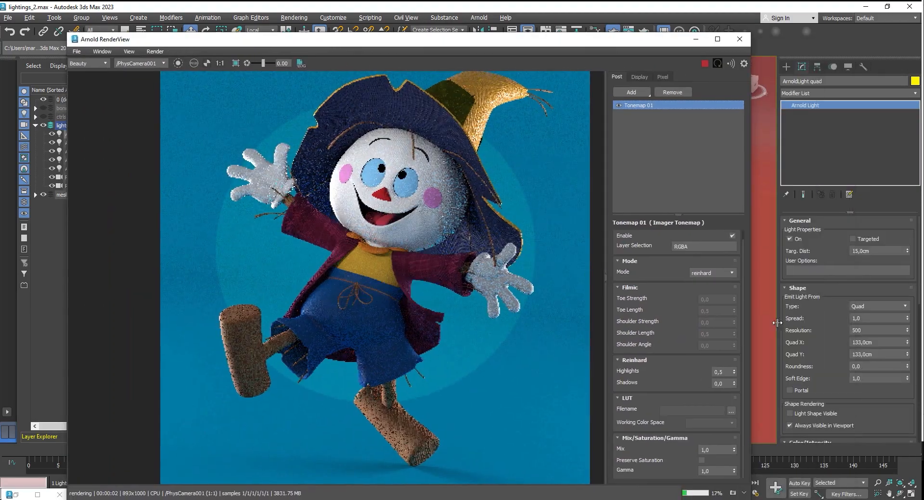
Step: Raise the intensity of ArnoldLight quad to 7,0 and on to 9,0, checking the effect on the scarecrow
scroll(829, 298, down, 3)
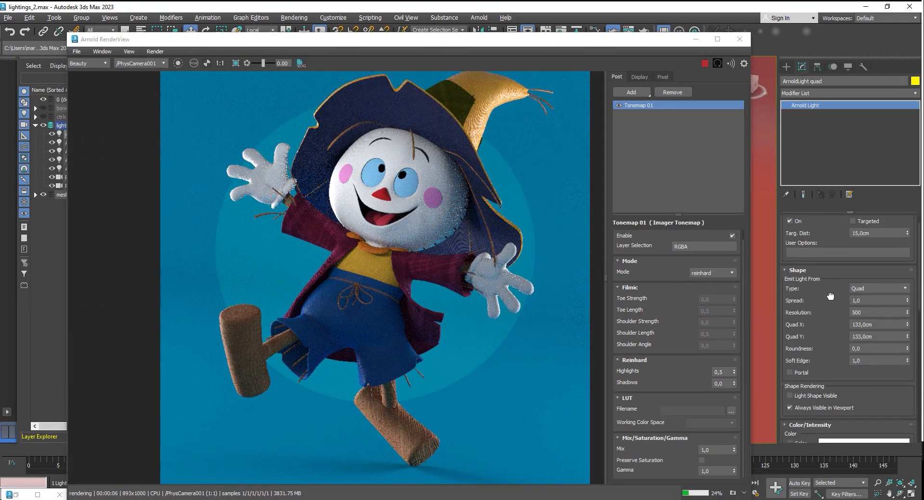
drag(835, 309, 831, 317)
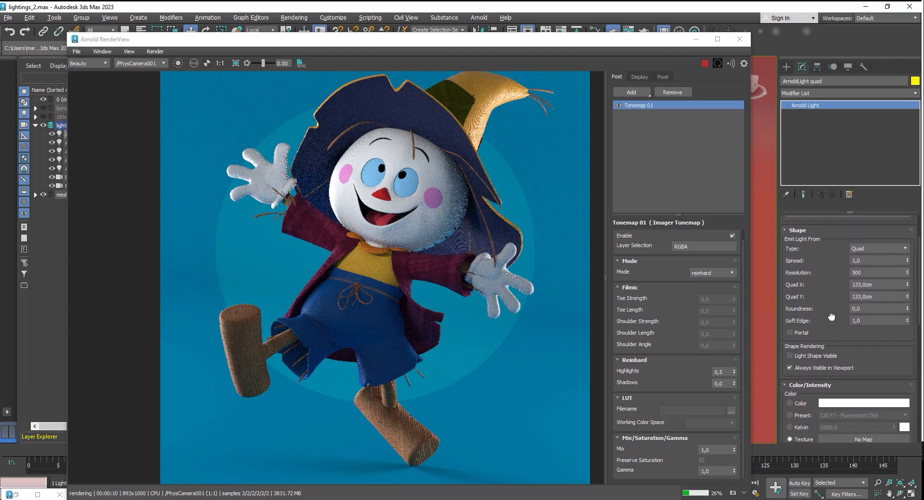
scroll(834, 310, down, 7)
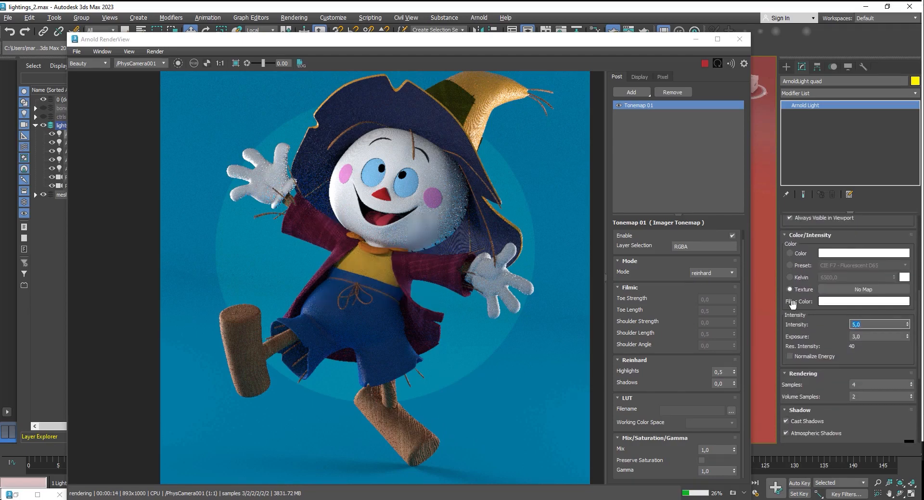
text(7)
key(Return)
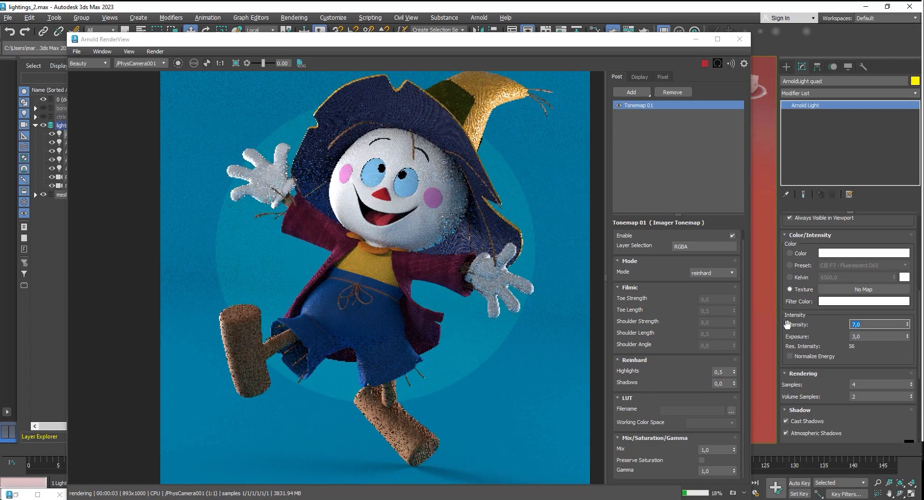
text(9)
key(Tab)
scroll(223, 324, up, 2)
scroll(246, 297, down, 2)
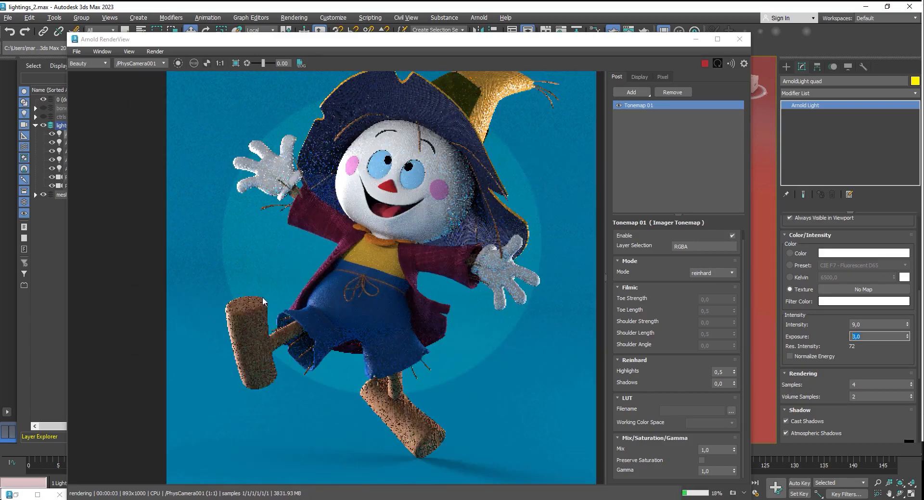
Step: Add a Color Correct imager after the Tonemap imager
drag(377, 39, 476, 57)
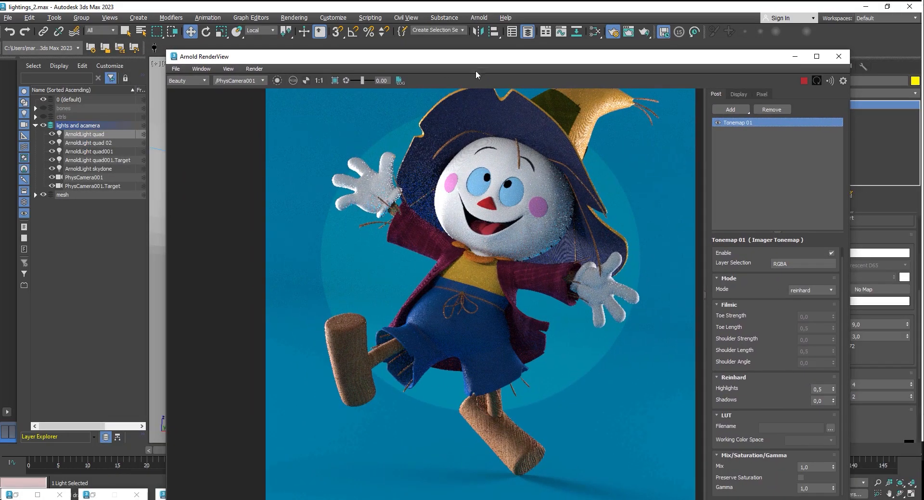
click(729, 109)
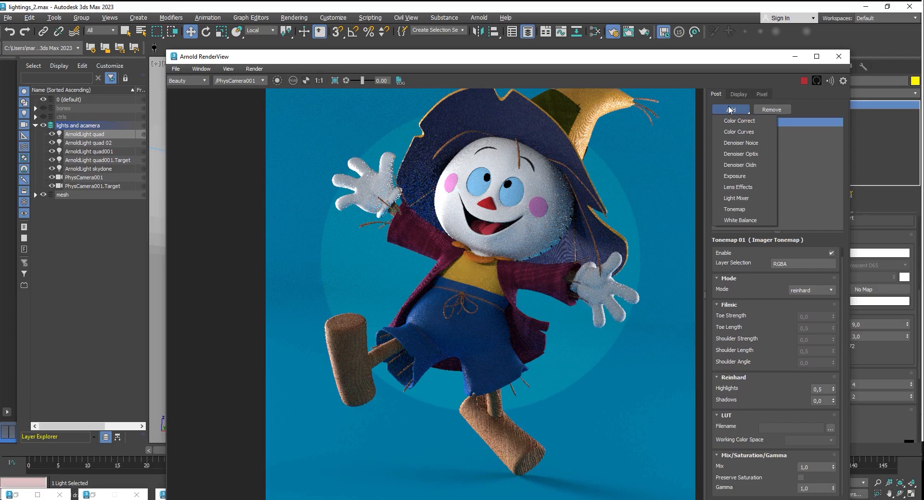
click(738, 121)
drag(705, 56, 649, 31)
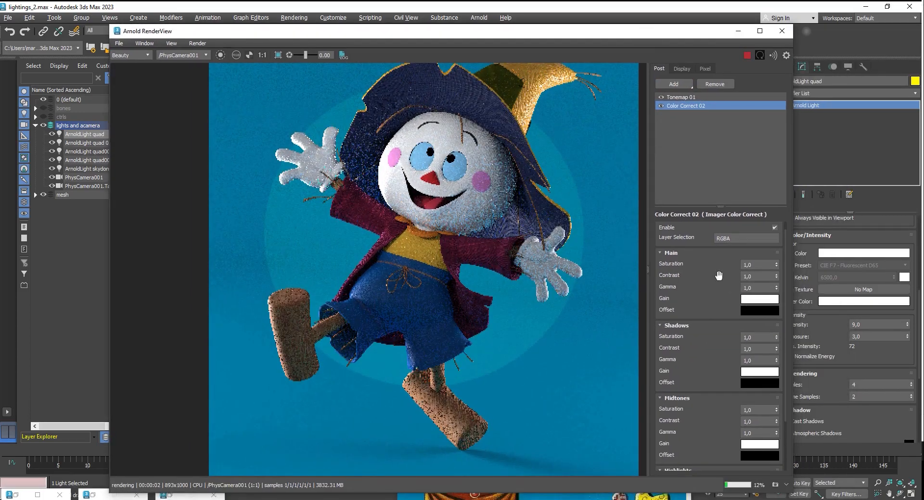
Step: Test extreme main saturation values of 0 and 4 on the Color Correct imager and settle on 0,8
click(758, 265)
text(0)
key(Return)
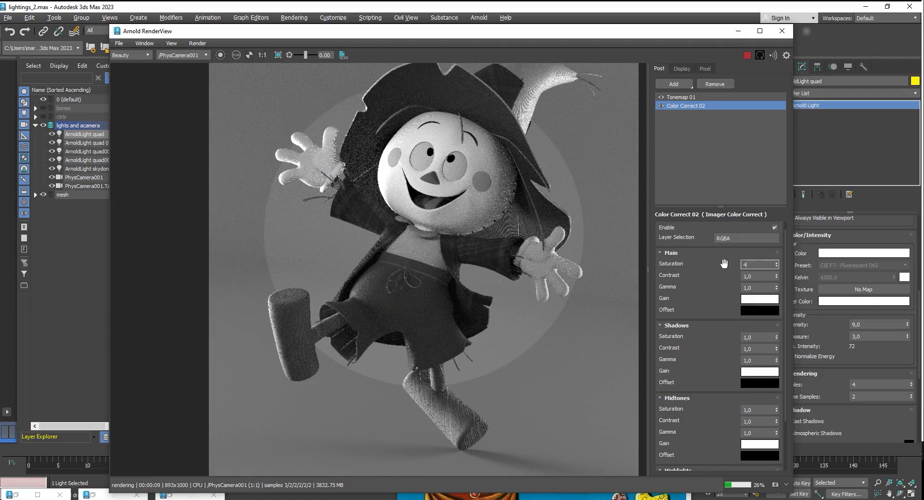
key(Tab)
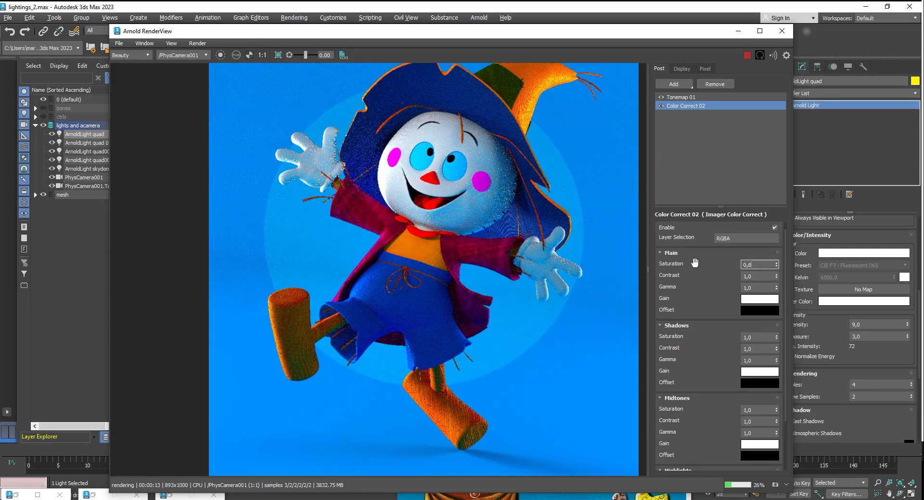
key(Tab)
Step: Compare the render with and without the Color Correct imager and refine its main saturation to 0,86
click(662, 106)
click(662, 106)
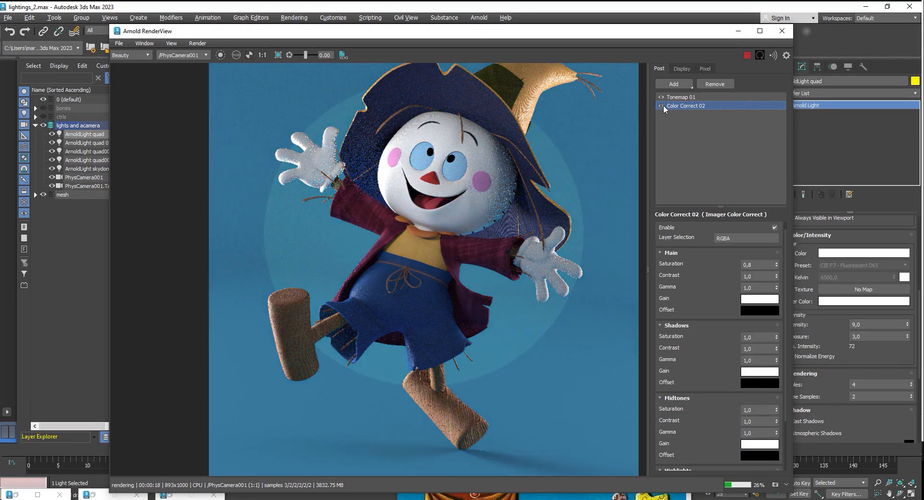
scroll(456, 267, up, 3)
scroll(451, 281, down, 2)
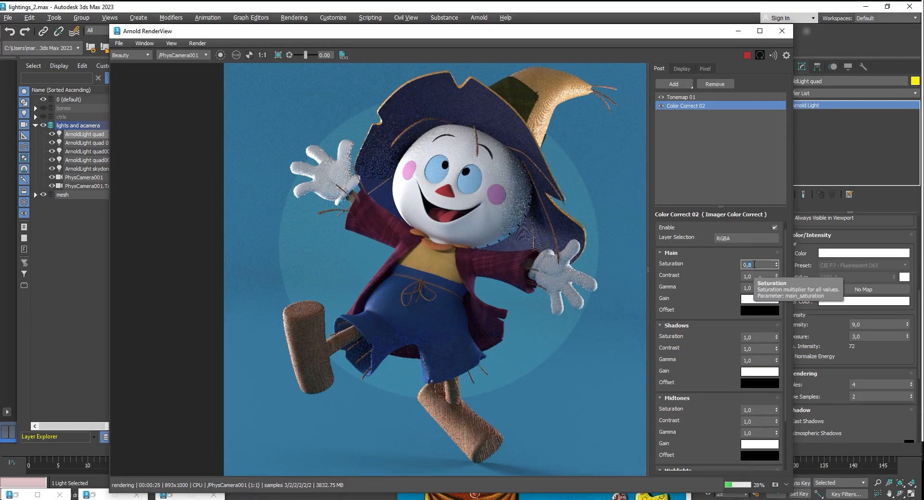
click(660, 106)
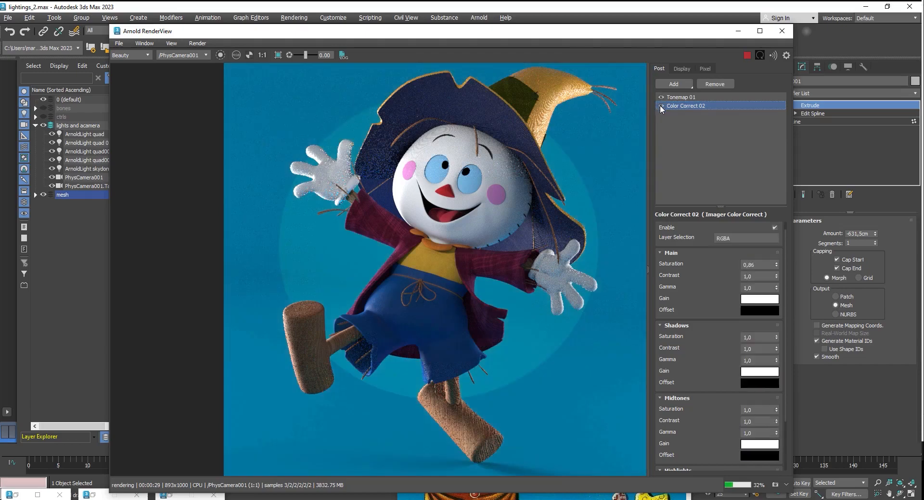
click(660, 105)
Step: Add an Exposure imager after the Color Correct imager and set its exposure to 0,2
click(676, 97)
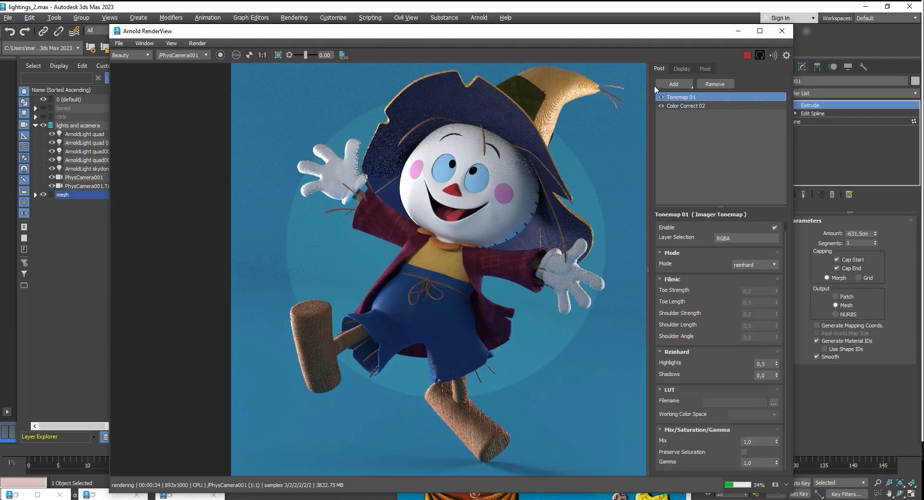
click(683, 106)
click(673, 84)
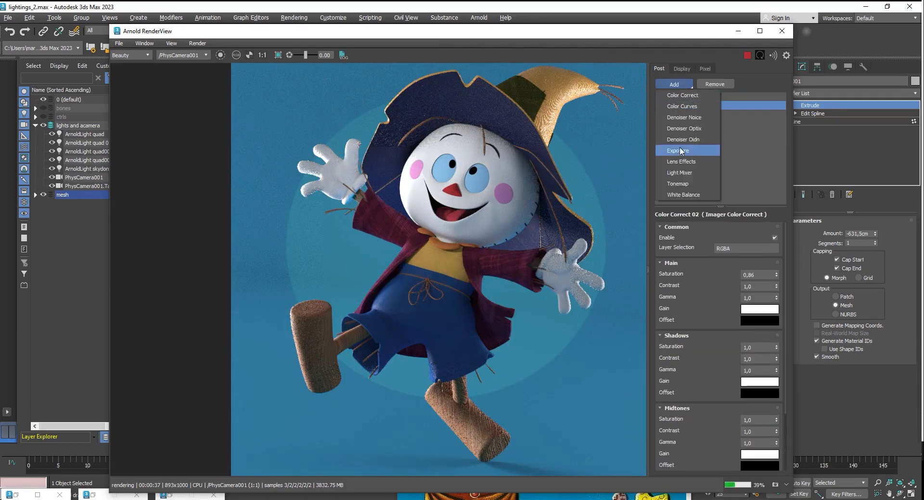
click(679, 147)
drag(776, 275, 776, 275)
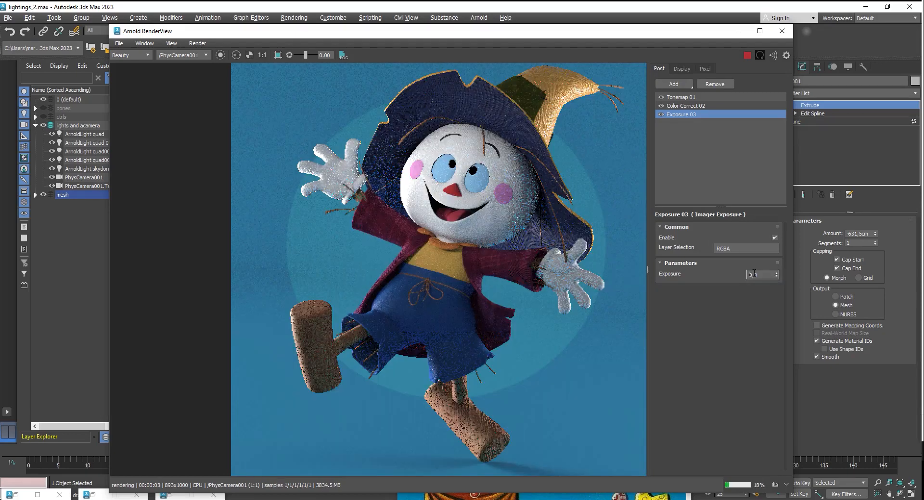
click(776, 273)
Step: Show the whole image in the render window and stop the running render
scroll(525, 172, down, 2)
drag(515, 185, 458, 198)
click(747, 56)
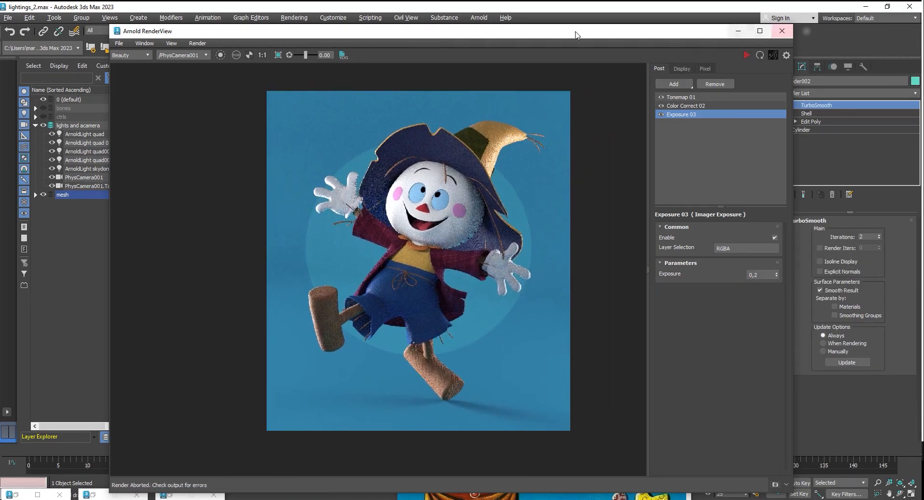
Step: Open the render settings and set the output size to 2679 wide by 3000 high
drag(575, 32, 463, 78)
click(294, 18)
click(299, 31)
click(294, 18)
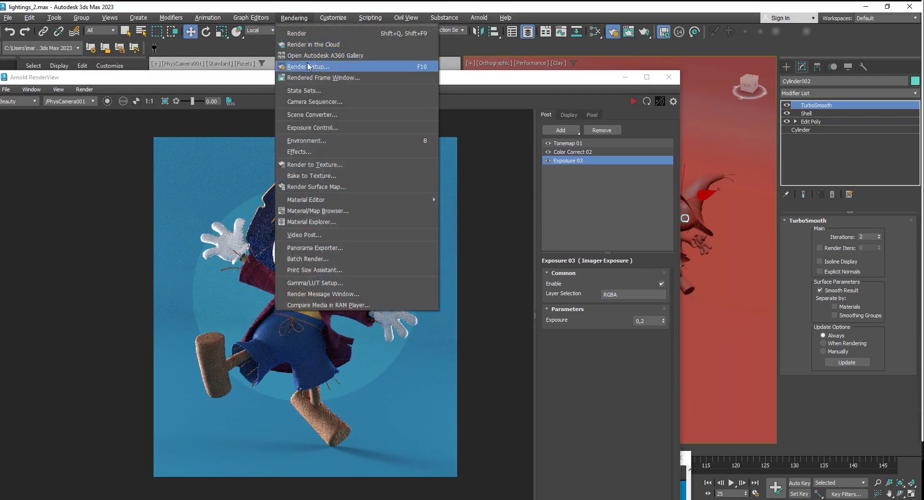
click(313, 64)
drag(110, 64, 770, 75)
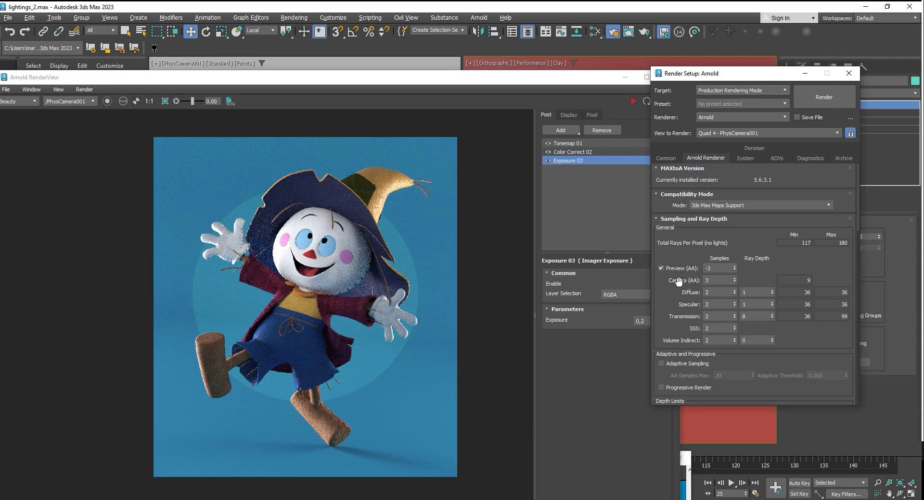
click(665, 158)
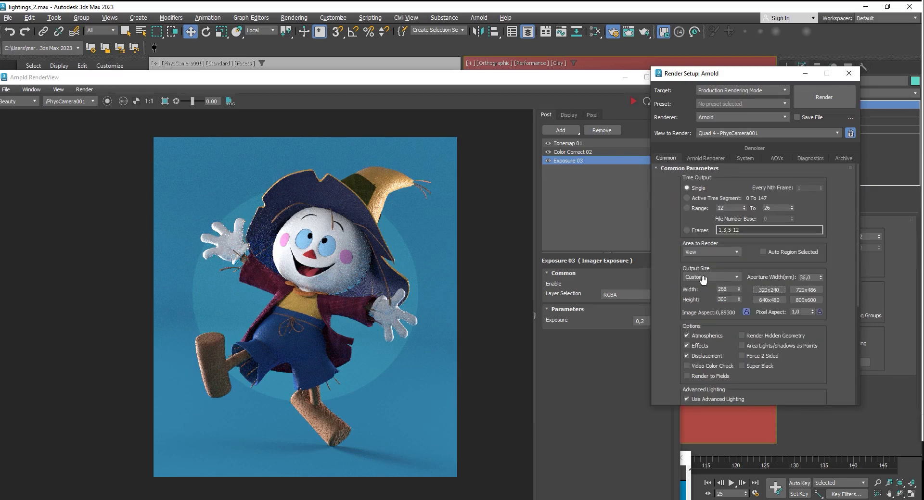
scroll(302, 278, up, 3)
scroll(306, 260, down, 1)
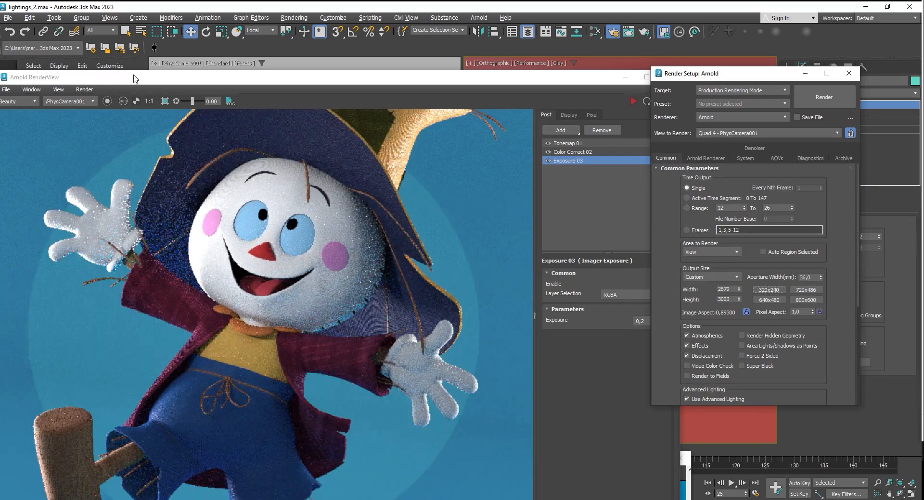
drag(79, 78, 110, 60)
Step: Try 6 Camera (AA) samples in the Arnold sampling settings and settle on 1
click(729, 74)
click(708, 159)
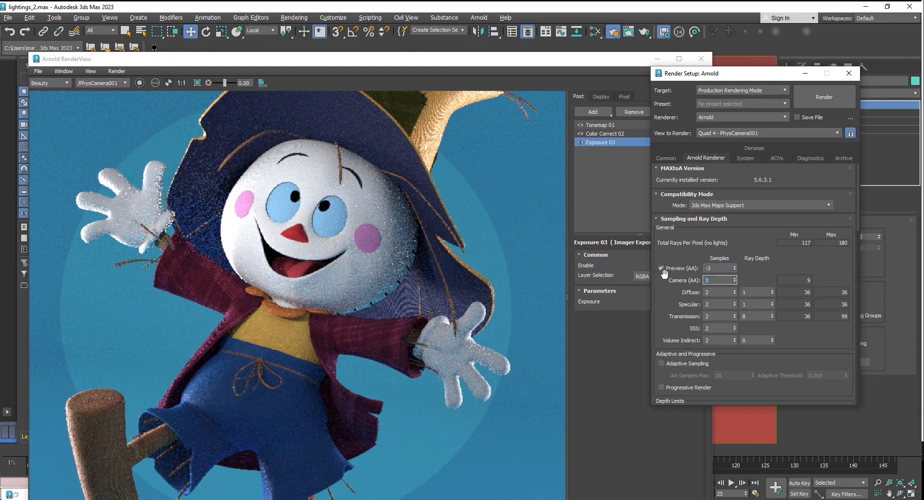
text(6)
key(Return)
scroll(680, 267, down, 1)
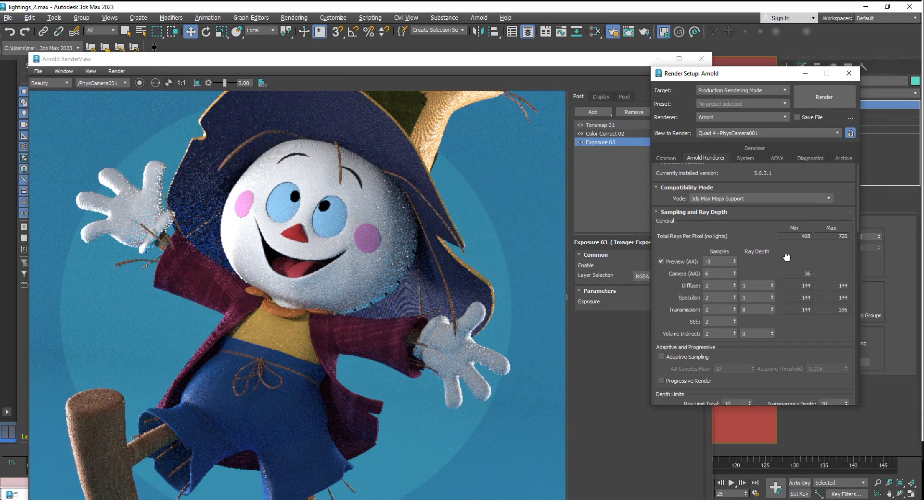
text(1)
key(Return)
Step: Define a square render region over the pink cheek beside the hat brim and render it
click(197, 83)
drag(400, 316, 425, 321)
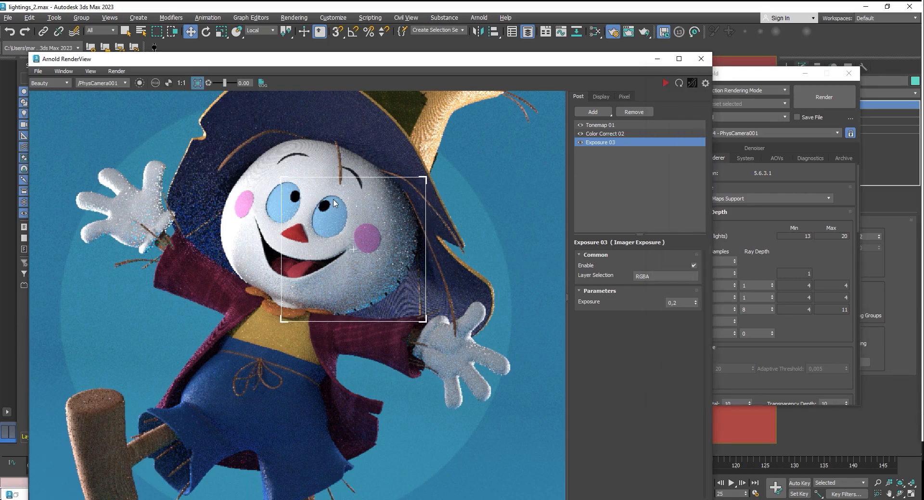
drag(352, 251, 389, 263)
click(489, 4)
click(753, 74)
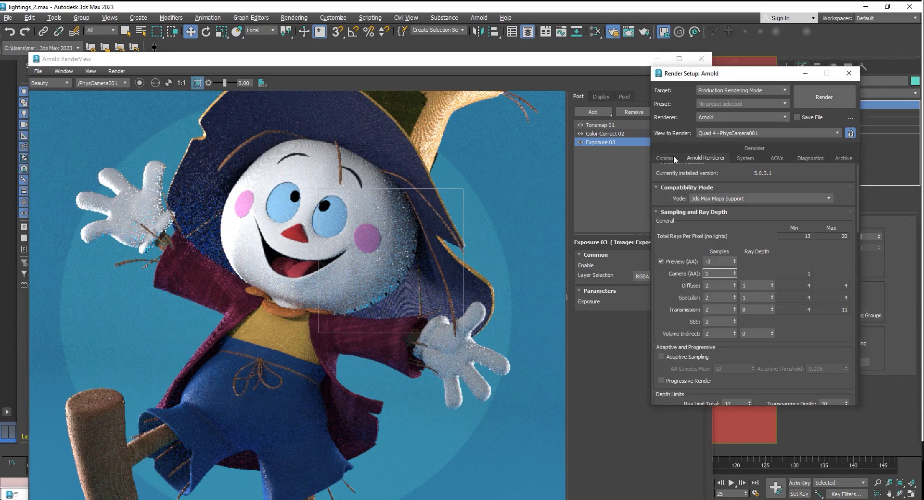
click(674, 160)
mouse_move(671, 202)
mouse_down()
mouse_move(673, 103)
mouse_move(674, 212)
mouse_up()
click(821, 97)
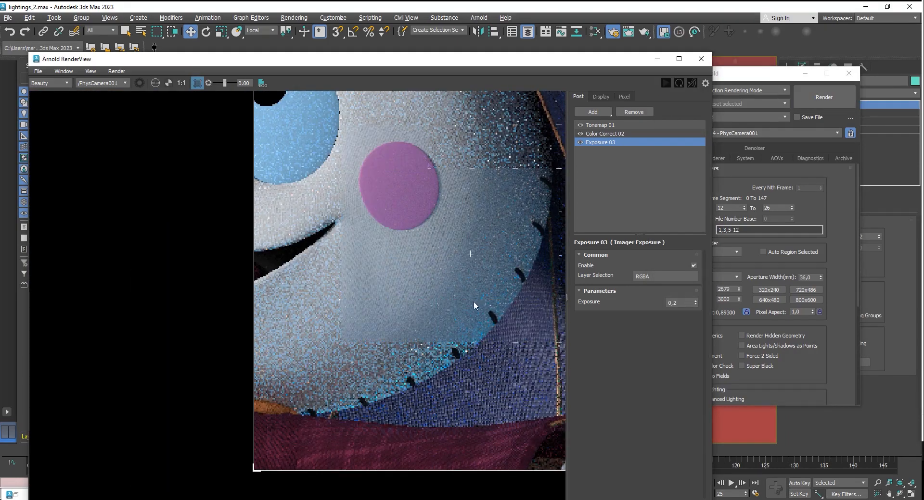
Step: Inspect the noise in the rendered cheek region and store a snapshot of it
drag(454, 62, 420, 64)
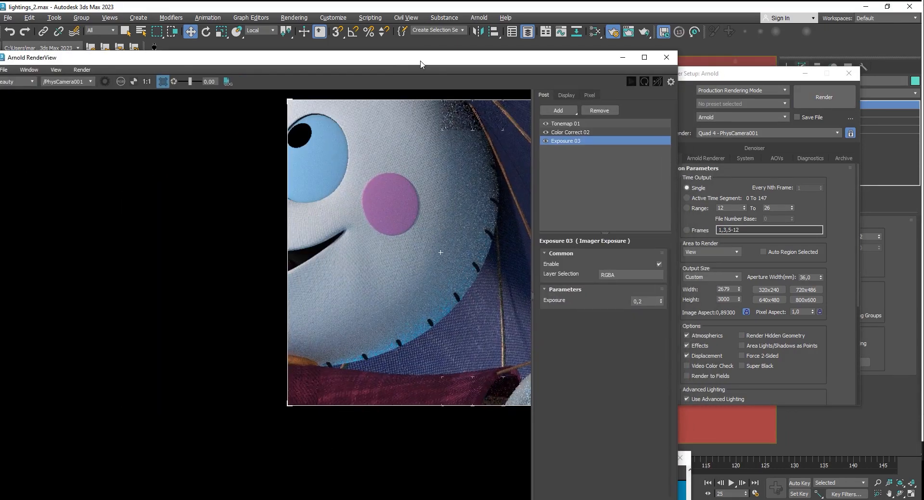
scroll(363, 135, down, 1)
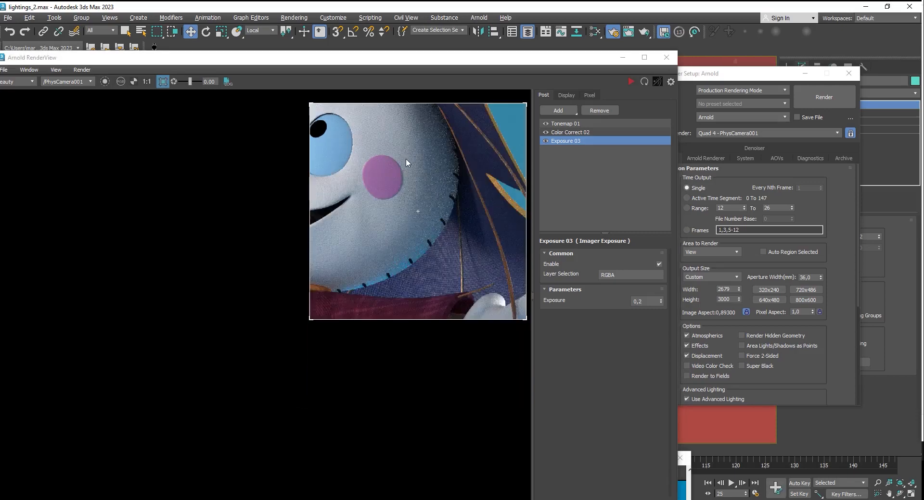
drag(328, 59, 480, 49)
drag(814, 89, 637, 90)
middle_drag(367, 155, 246, 155)
drag(245, 48, 192, 49)
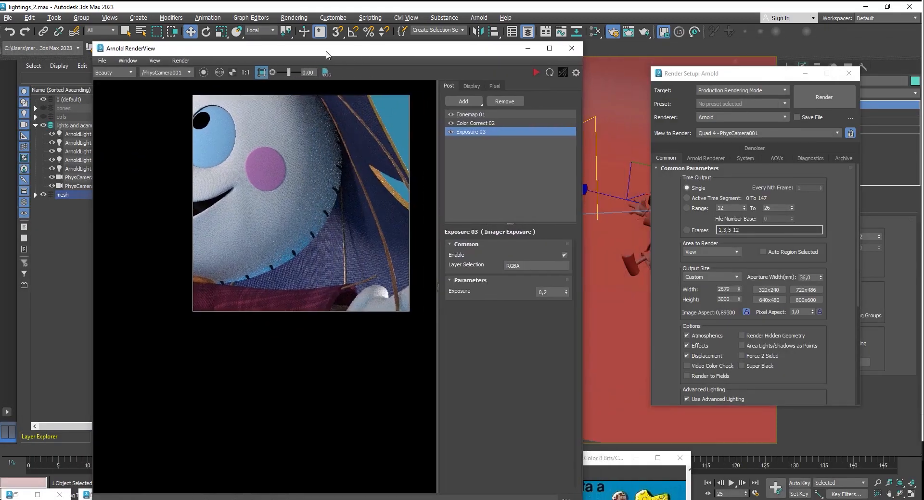
middle_drag(290, 130, 309, 189)
scroll(282, 226, up, 1)
click(154, 61)
click(183, 165)
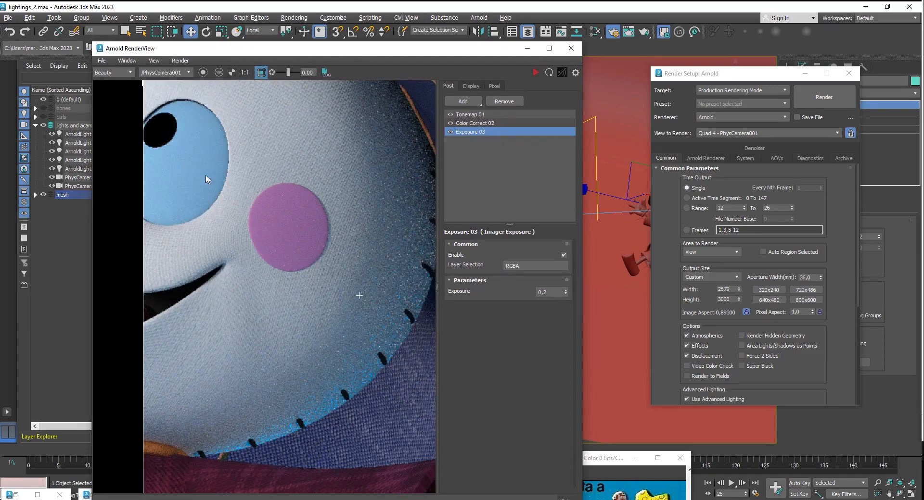
Step: Set the Camera (AA) samples to 4 and render the cheek region again
click(704, 159)
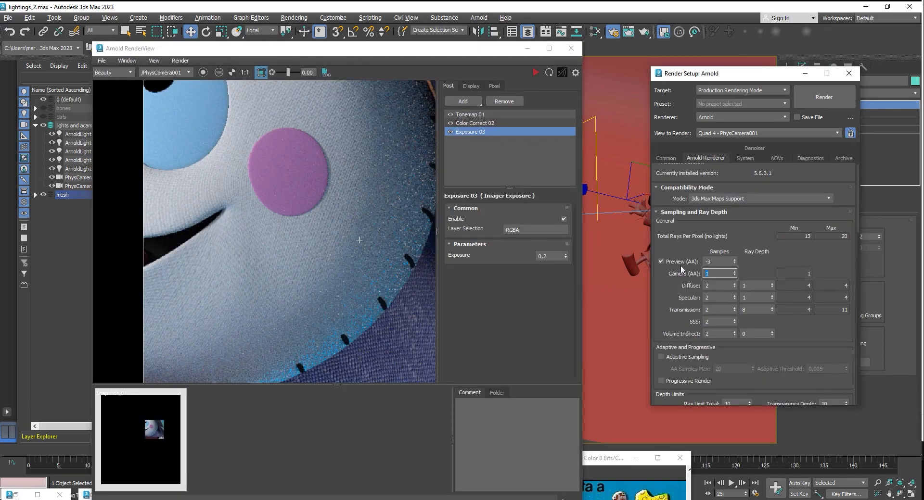
click(535, 71)
click(842, 92)
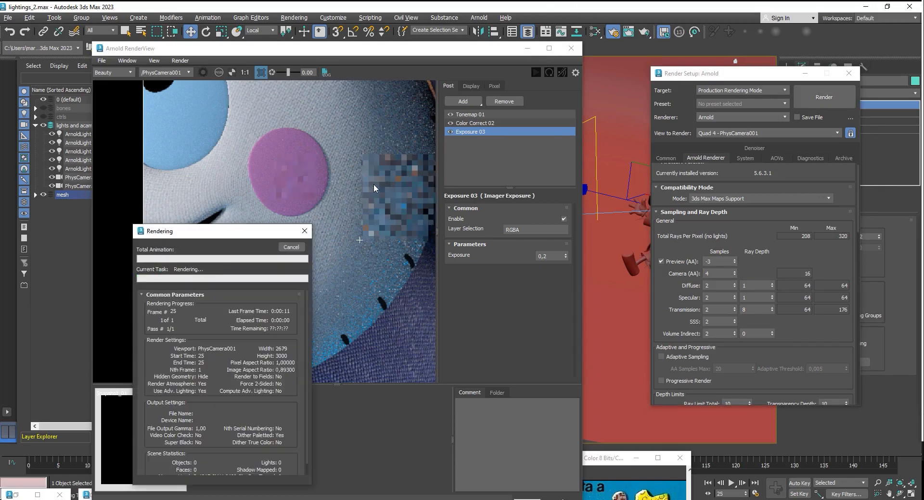
drag(207, 231, 62, 309)
drag(581, 188, 660, 187)
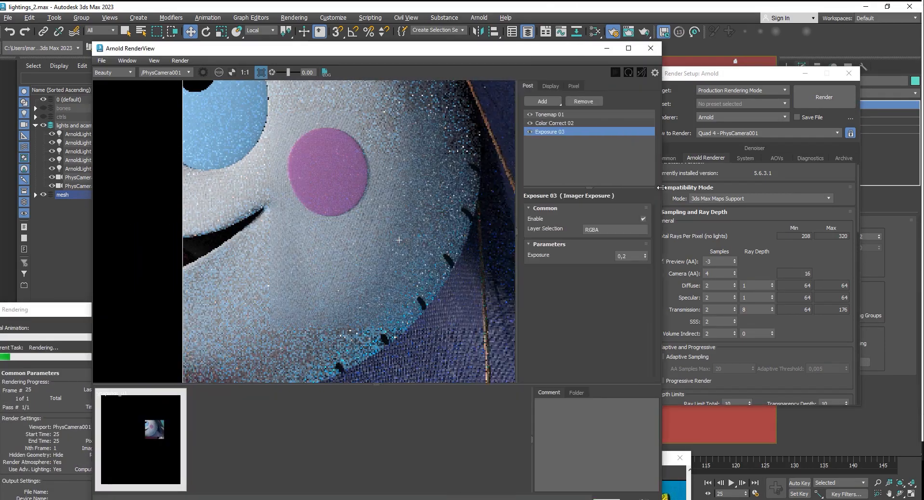
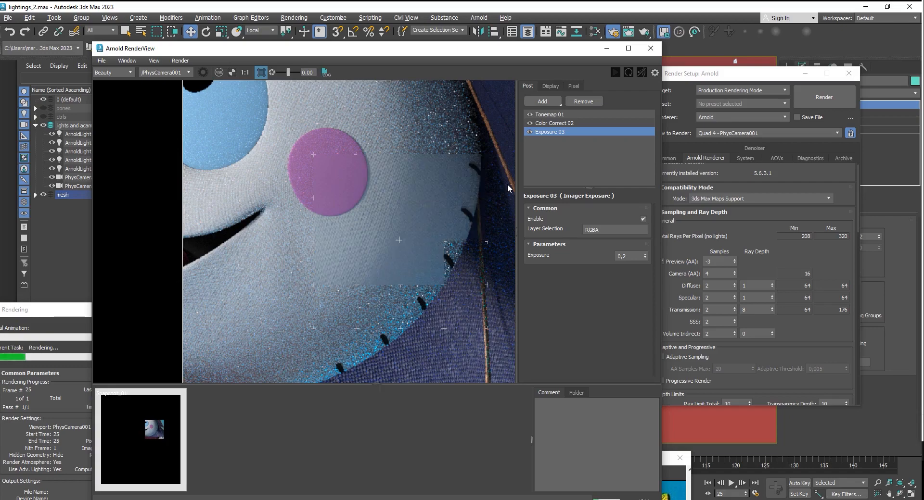
Step: Examine the grain on the cheek, face edge and hat brim while the region renders
scroll(431, 189, down, 1)
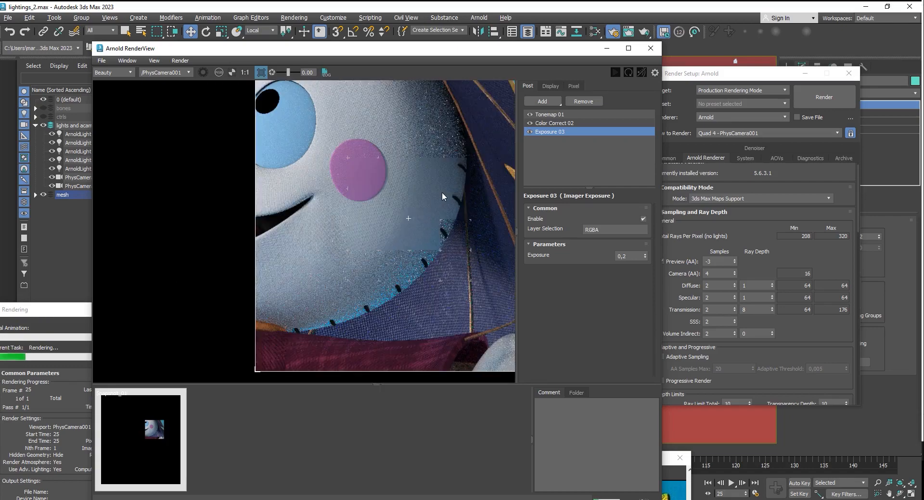
middle_drag(442, 192, 427, 213)
scroll(457, 201, up, 3)
scroll(457, 200, down, 1)
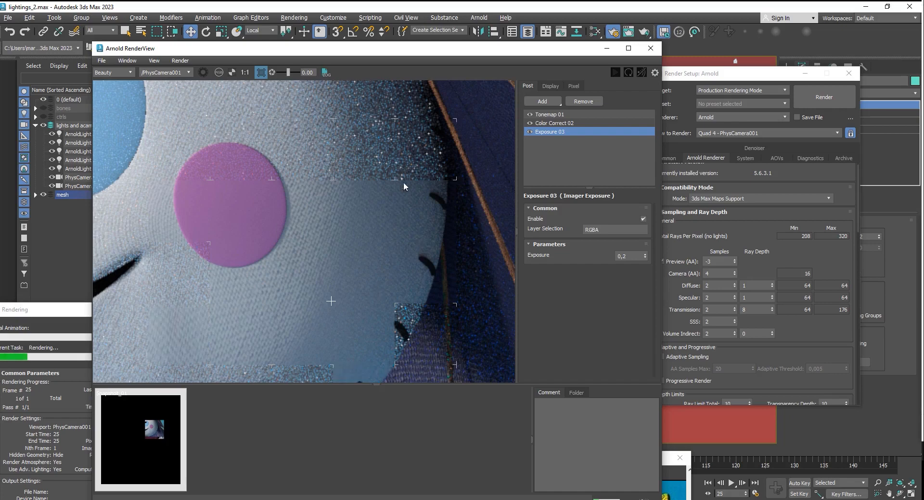
scroll(405, 238, down, 3)
scroll(391, 215, down, 1)
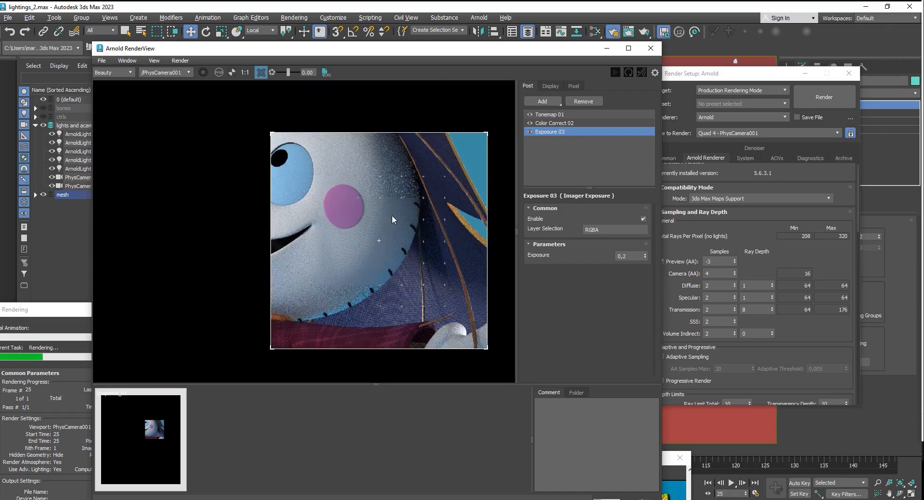
scroll(411, 265, up, 3)
scroll(351, 204, down, 2)
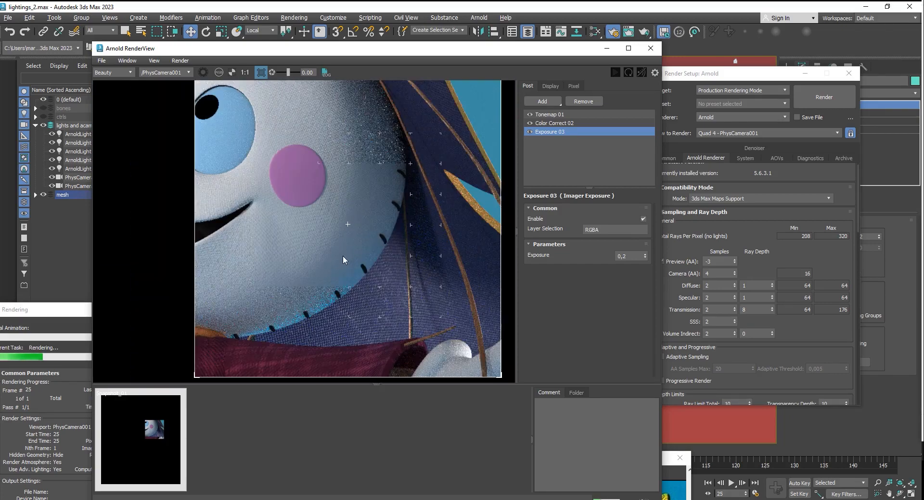
scroll(365, 281, down, 1)
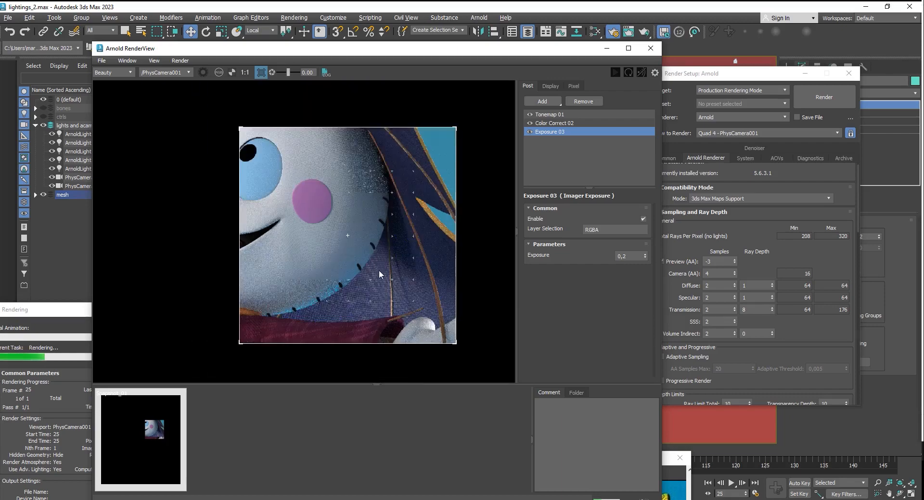
middle_drag(379, 270, 403, 242)
scroll(380, 205, up, 2)
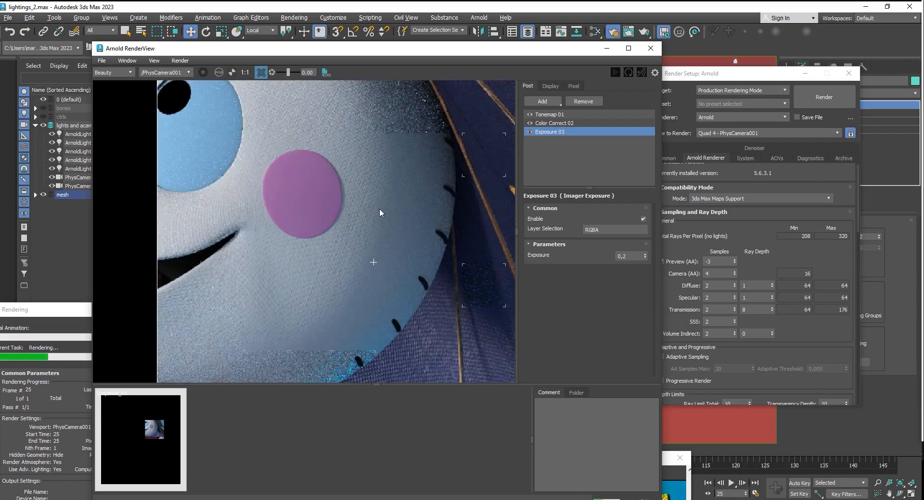
Step: Stop the render, store a second snapshot, and compare it with the first one
click(154, 62)
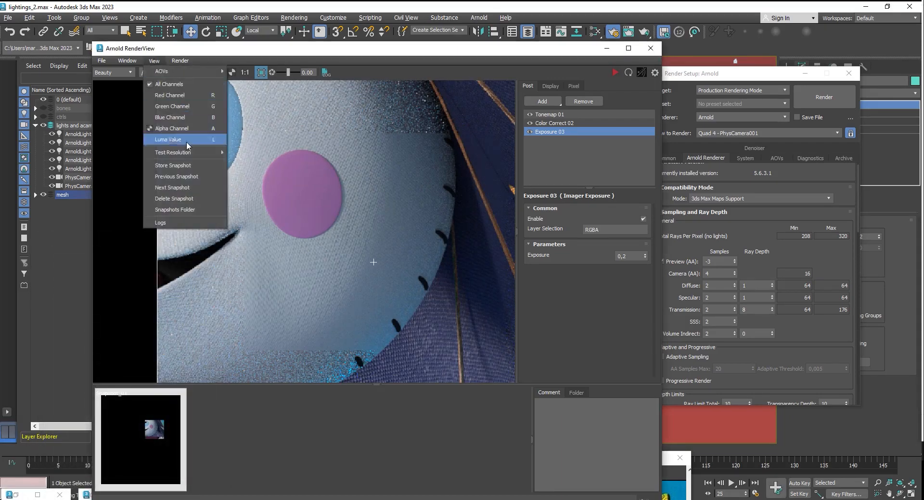
click(188, 166)
click(227, 424)
click(175, 420)
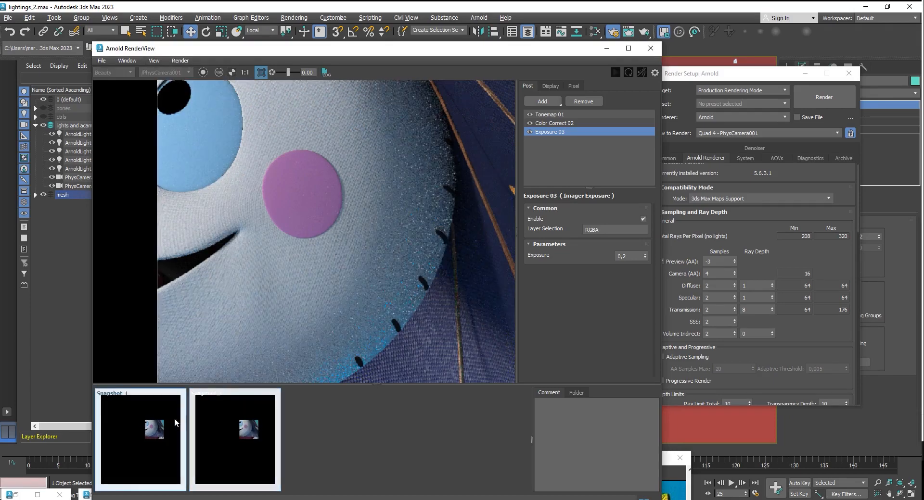
click(213, 417)
Step: Review the sampling values, dismiss the render settings, and examine the cheek snapshot for remaining noise
click(758, 225)
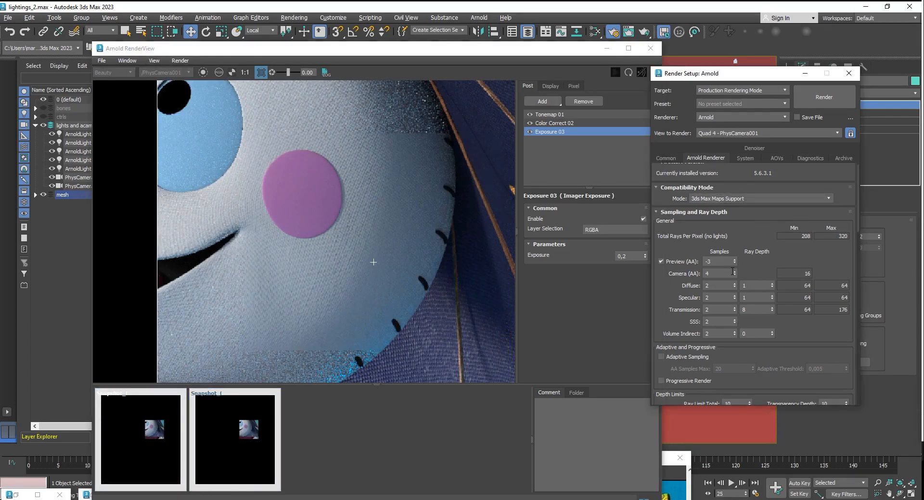
scroll(418, 207, down, 1)
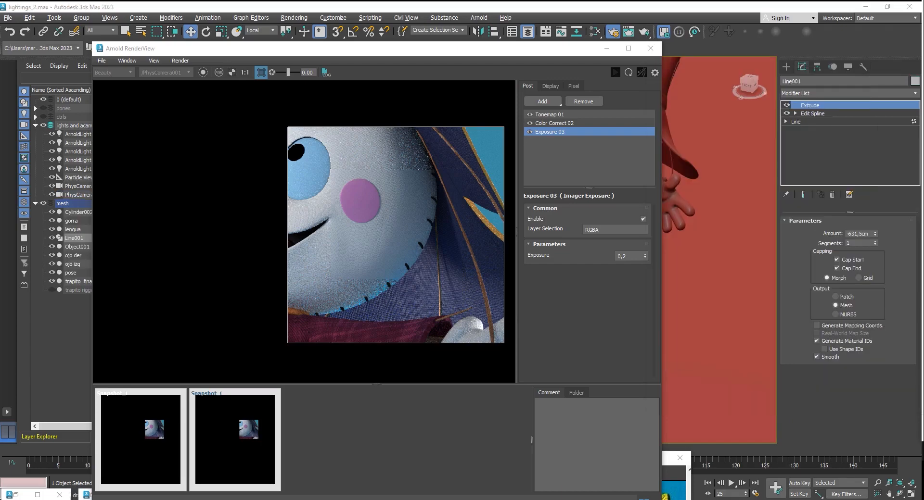
scroll(444, 217, down, 1)
scroll(453, 171, up, 4)
scroll(378, 120, down, 2)
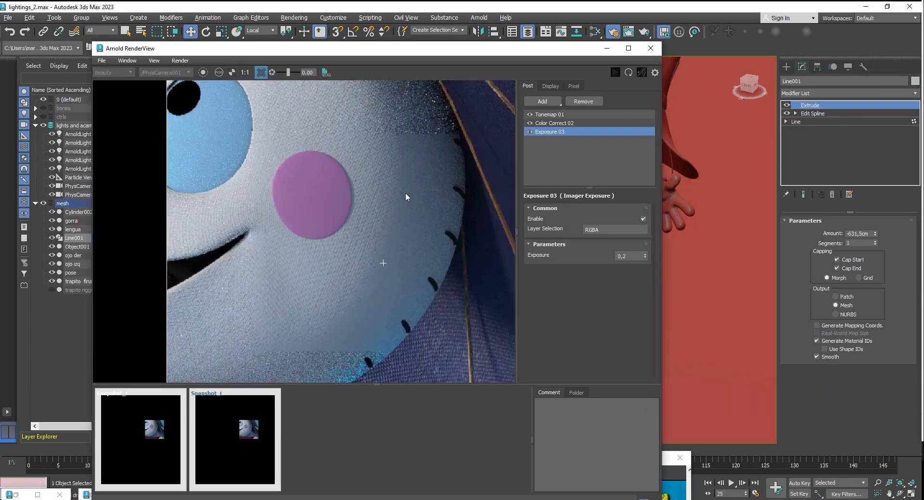
scroll(270, 91, down, 1)
middle_drag(257, 82, 266, 126)
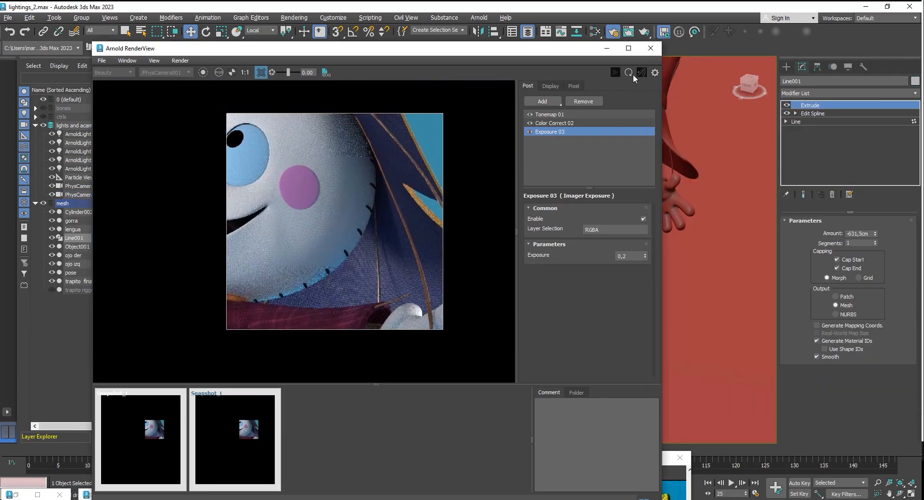
Step: Return from the snapshot to the render and add a Denoiser Optix imager after the Exposure imager
click(640, 74)
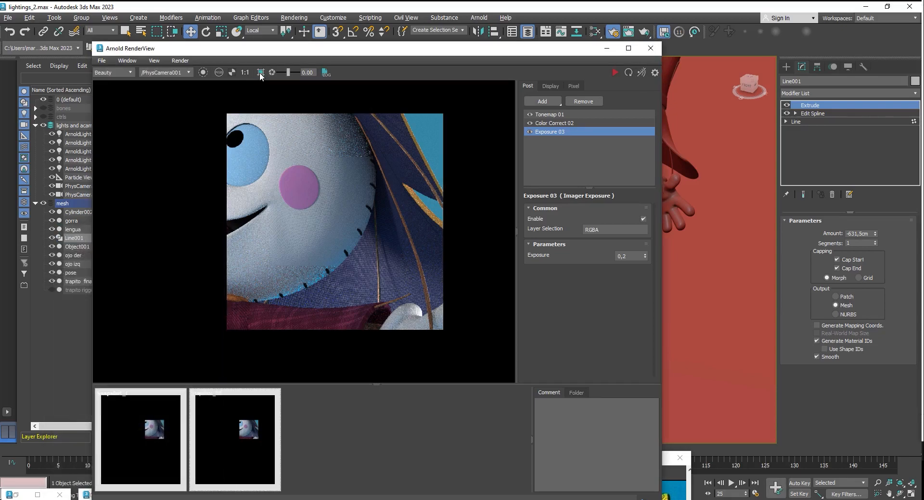
scroll(414, 265, up, 2)
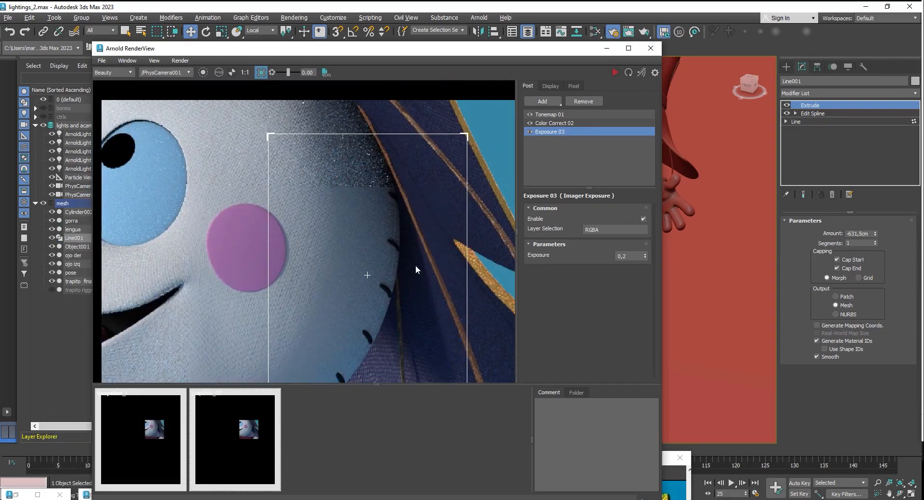
click(542, 102)
click(577, 143)
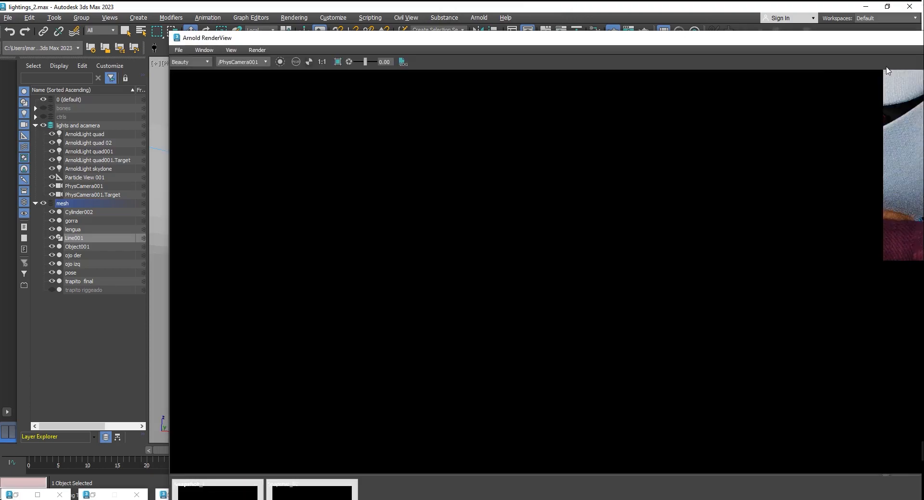
Step: Reposition the render window and define a new render region over the cheek, face edge and hat brim
drag(826, 43, 169, 92)
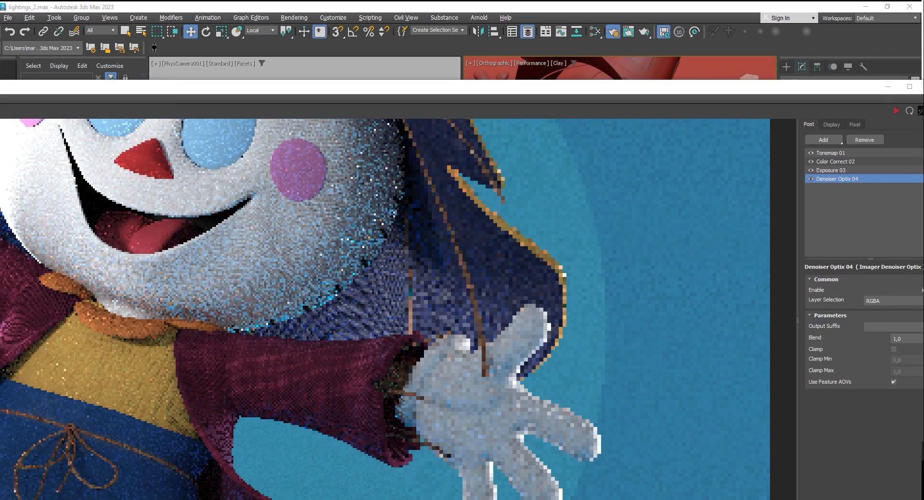
drag(814, 87, 664, 59)
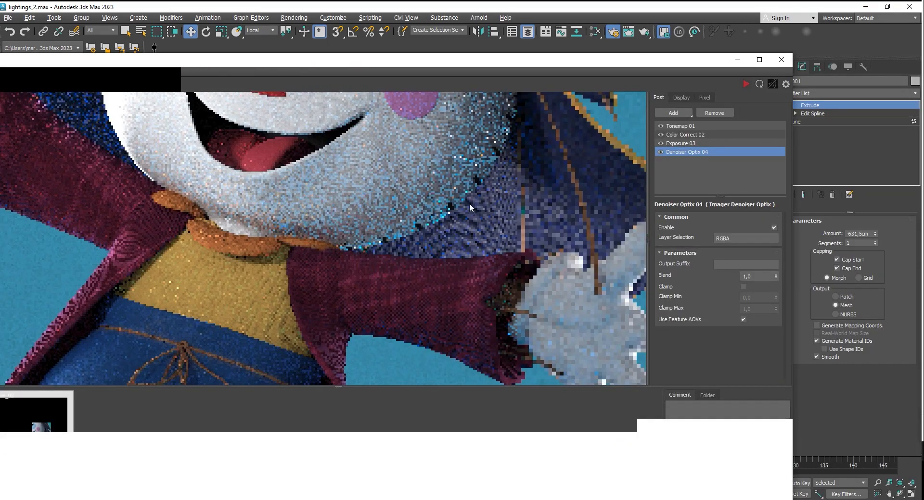
drag(203, 59, 248, 58)
middle_drag(280, 99, 228, 219)
click(99, 84)
drag(379, 115, 568, 272)
scroll(617, 157, up, 2)
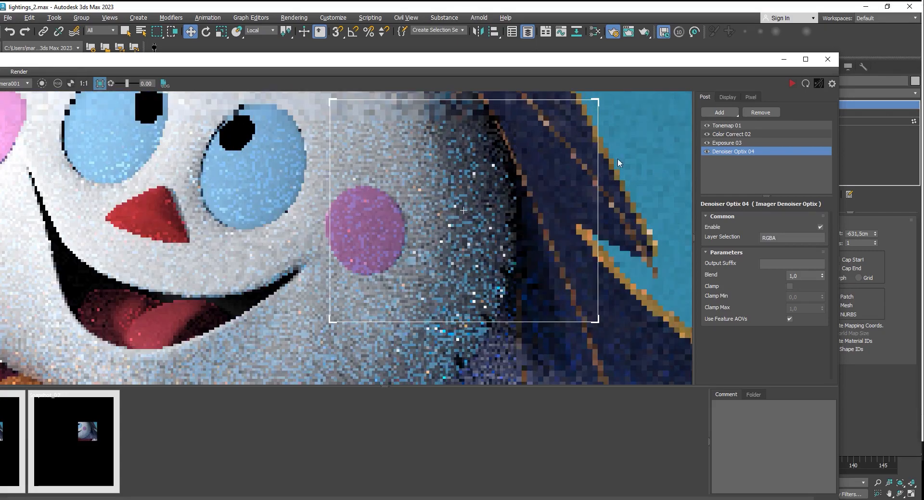
Step: Render the cheek region with the Denoiser Optix imager, inspect the skin detail, and open the imager's Blend value for editing
click(795, 84)
scroll(508, 187, up, 2)
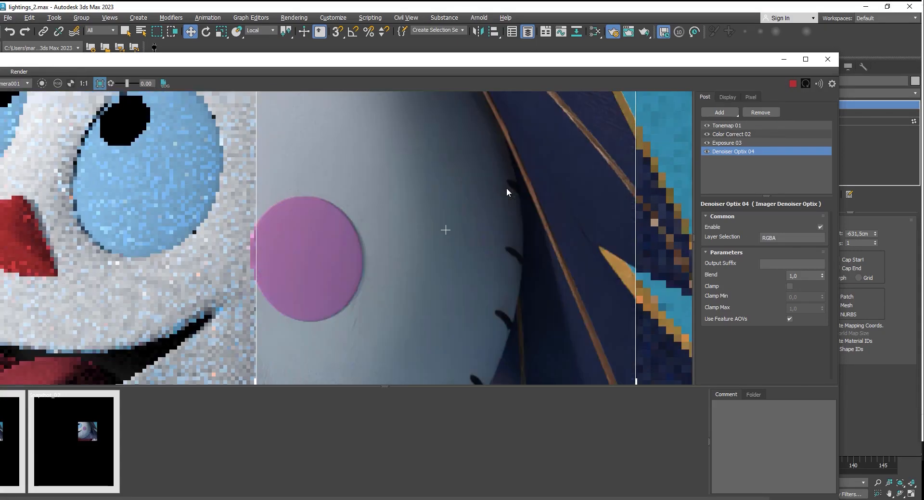
scroll(506, 192, down, 1)
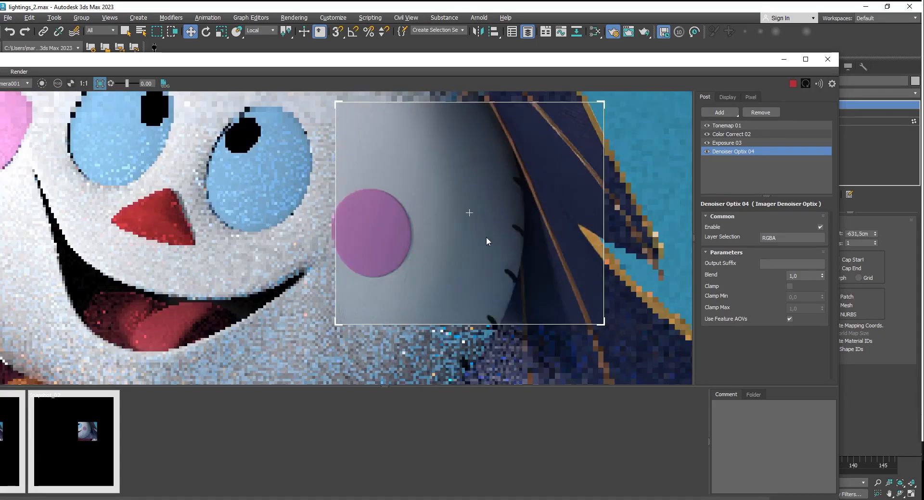
click(799, 276)
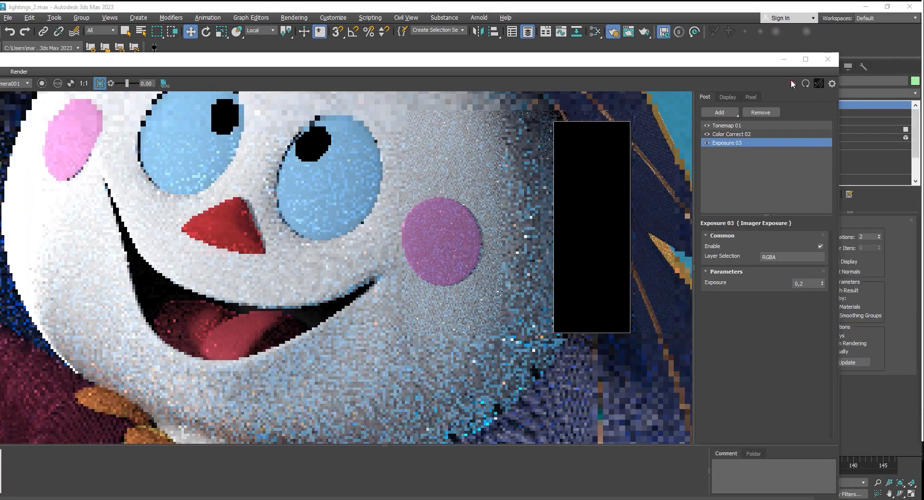
Step: Render the narrow region at the face edge and add a Denoiser Optix imager after Exposure with Blend set to 0.4
click(792, 84)
scroll(608, 157, down, 1)
scroll(608, 158, up, 2)
click(721, 108)
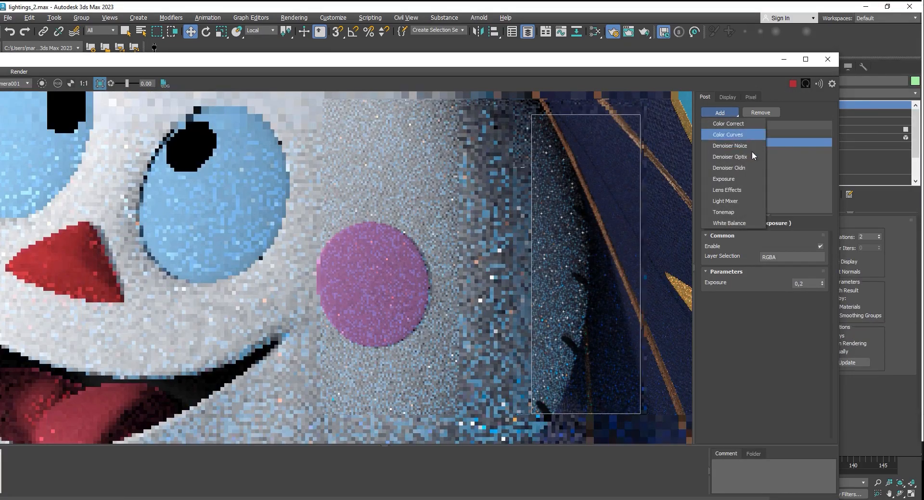
click(751, 151)
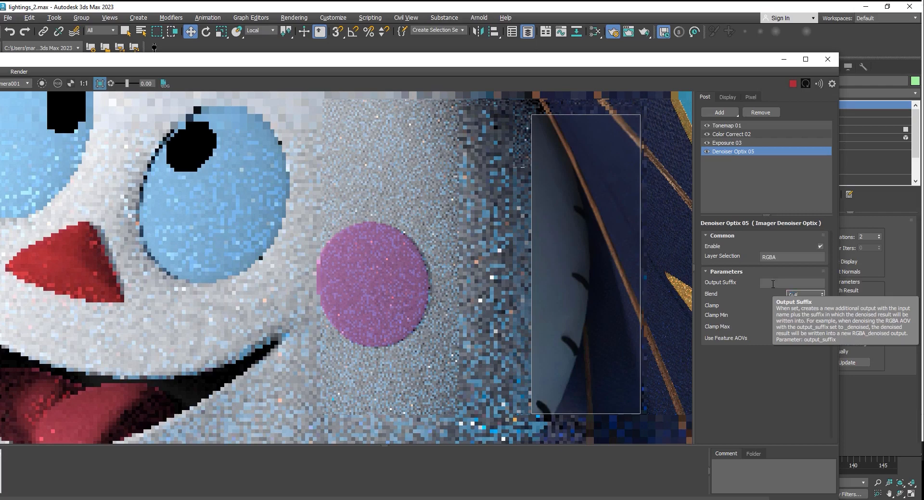
scroll(596, 257, up, 1)
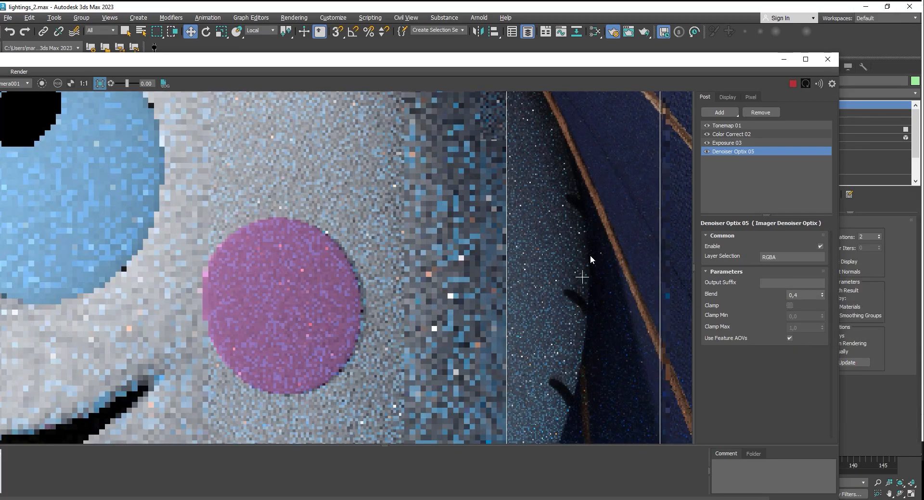
Step: Nudge the render window, restart the region render, and examine the face edge with the partial denoising
drag(606, 62, 609, 60)
scroll(560, 158, down, 1)
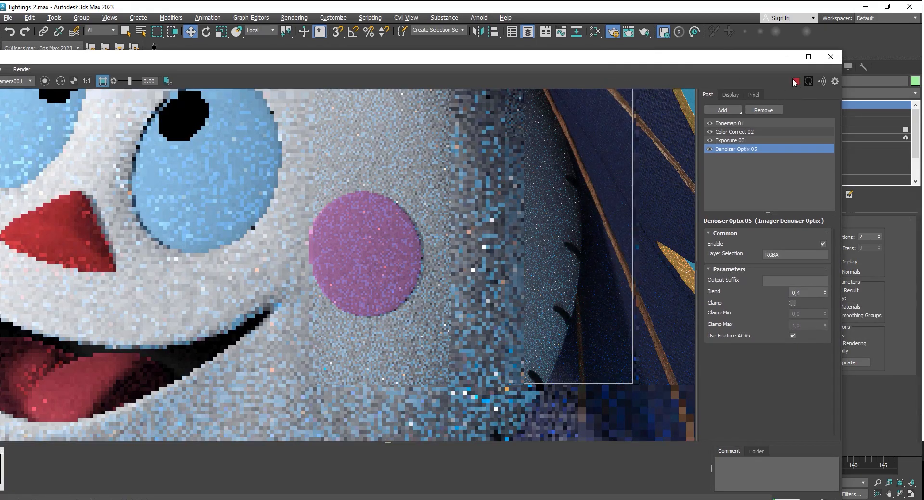
click(794, 82)
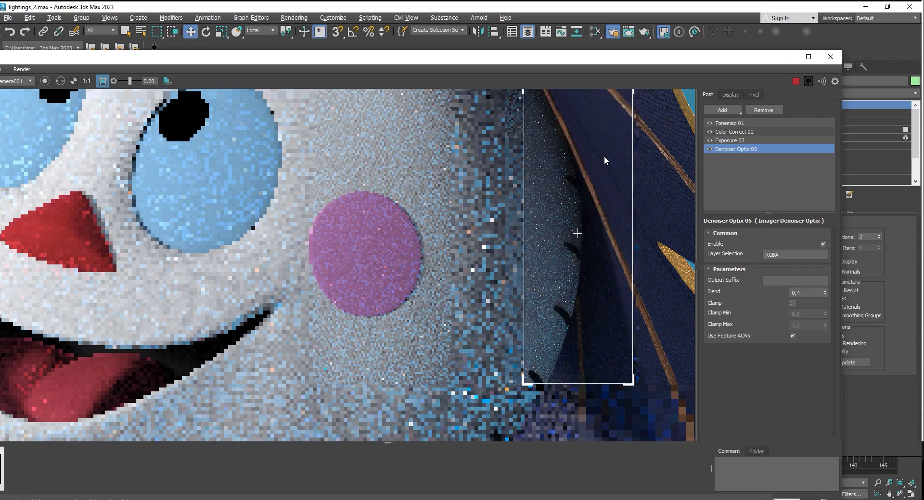
scroll(579, 249, up, 1)
scroll(578, 249, down, 1)
scroll(625, 293, down, 1)
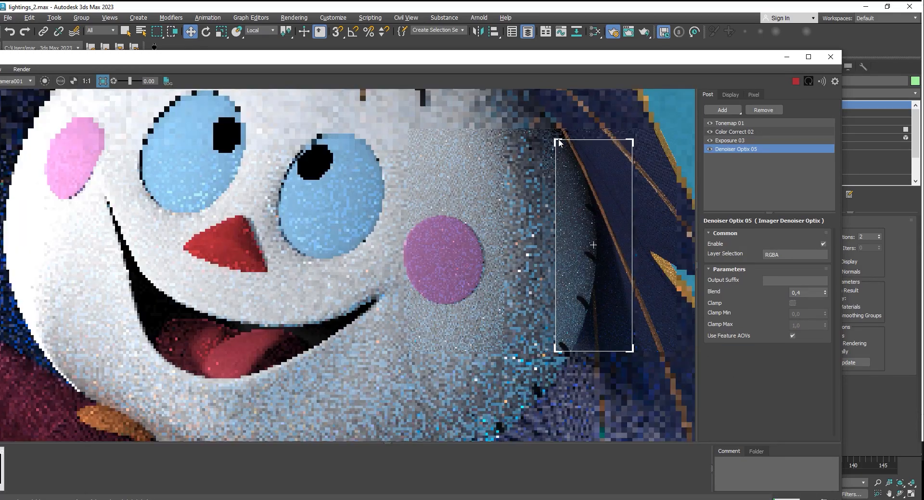
Step: Enlarge the render region across the face and upwards to include the pink cheek, and check its denoised detail
drag(515, 137, 490, 138)
scroll(558, 206, up, 2)
scroll(558, 206, down, 1)
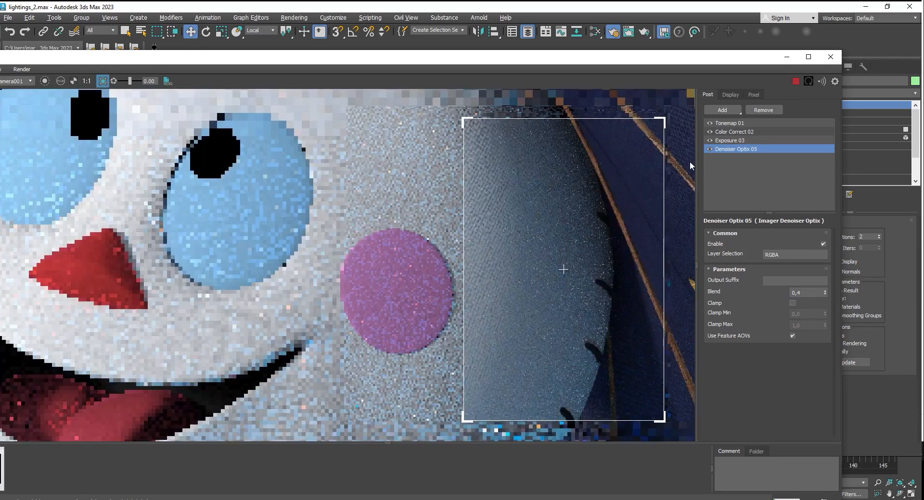
scroll(584, 215, down, 1)
scroll(541, 243, up, 1)
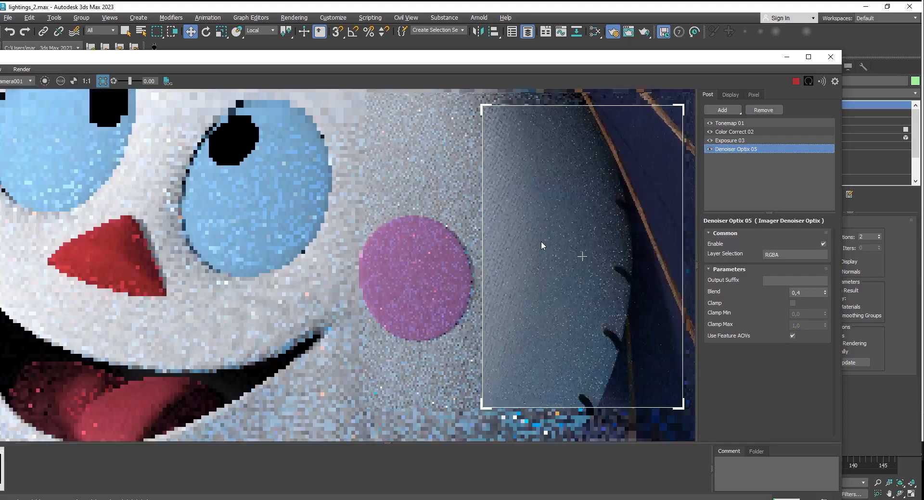
scroll(541, 235, down, 1)
drag(499, 135, 412, 100)
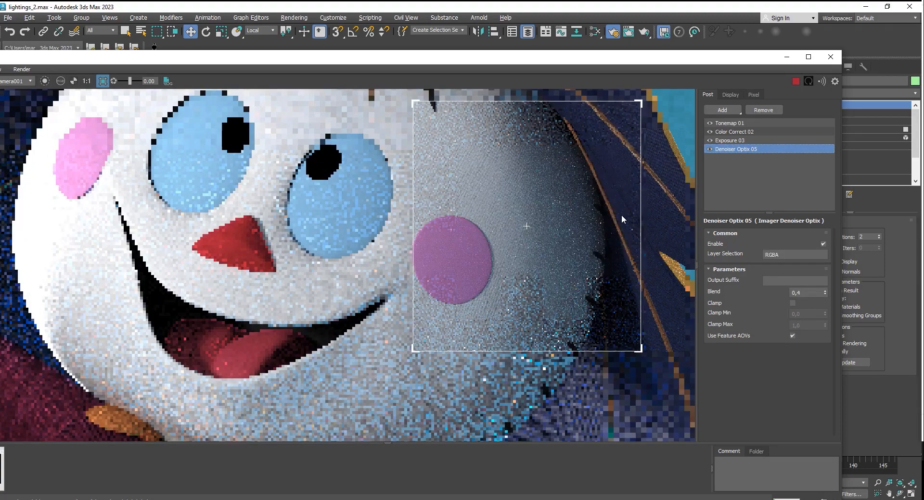
scroll(622, 214, down, 1)
scroll(619, 214, down, 1)
scroll(602, 200, up, 1)
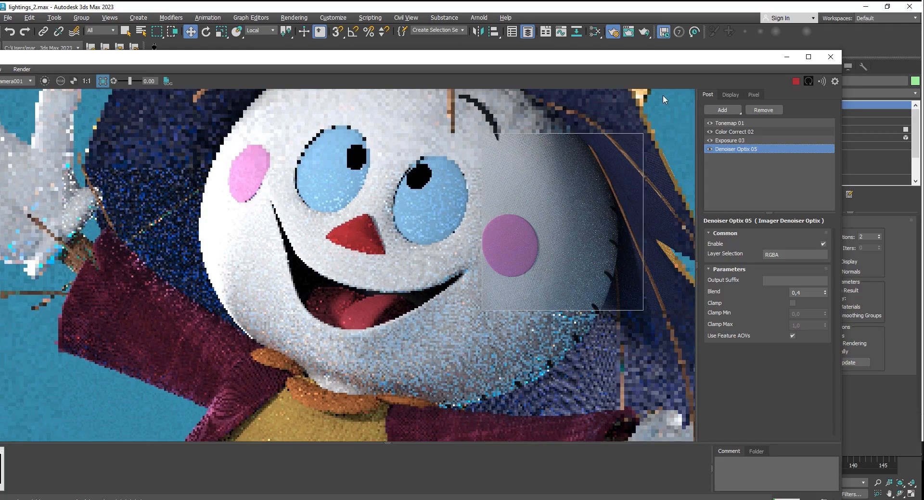
Step: Stop the render, turn off the crop region, and collapse the snapshot area to make room for the whole frame
click(797, 82)
click(103, 80)
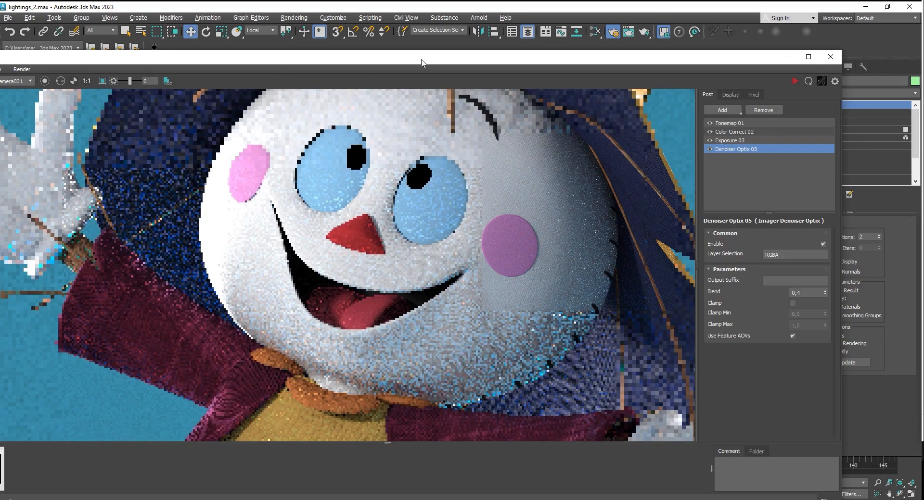
drag(312, 437, 320, 488)
scroll(455, 258, down, 5)
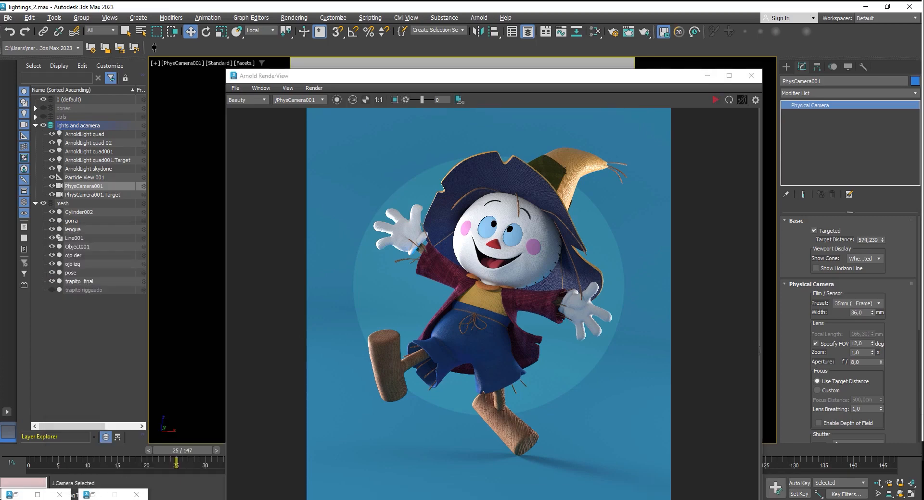
Step: Maximize the render window and inspect the finished full-frame scarecrow render up close and as a whole
click(729, 75)
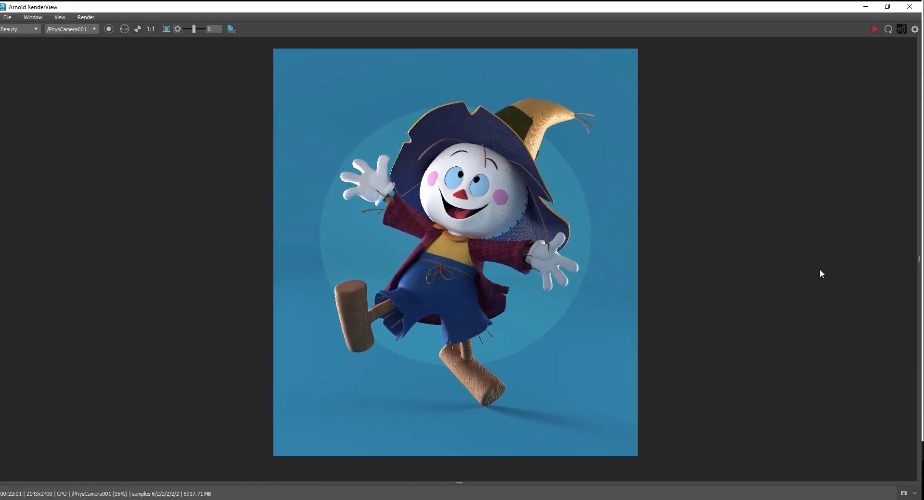
scroll(502, 213, up, 2)
middle_drag(473, 249, 489, 215)
scroll(518, 178, down, 2)
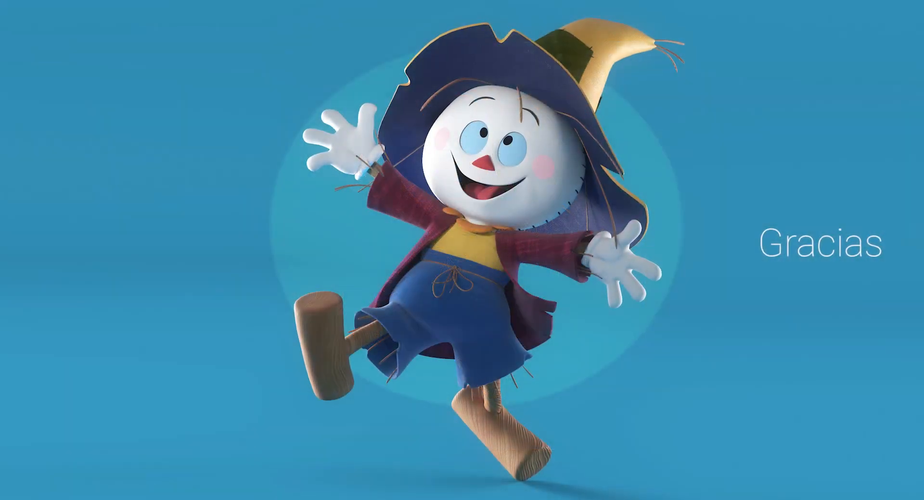